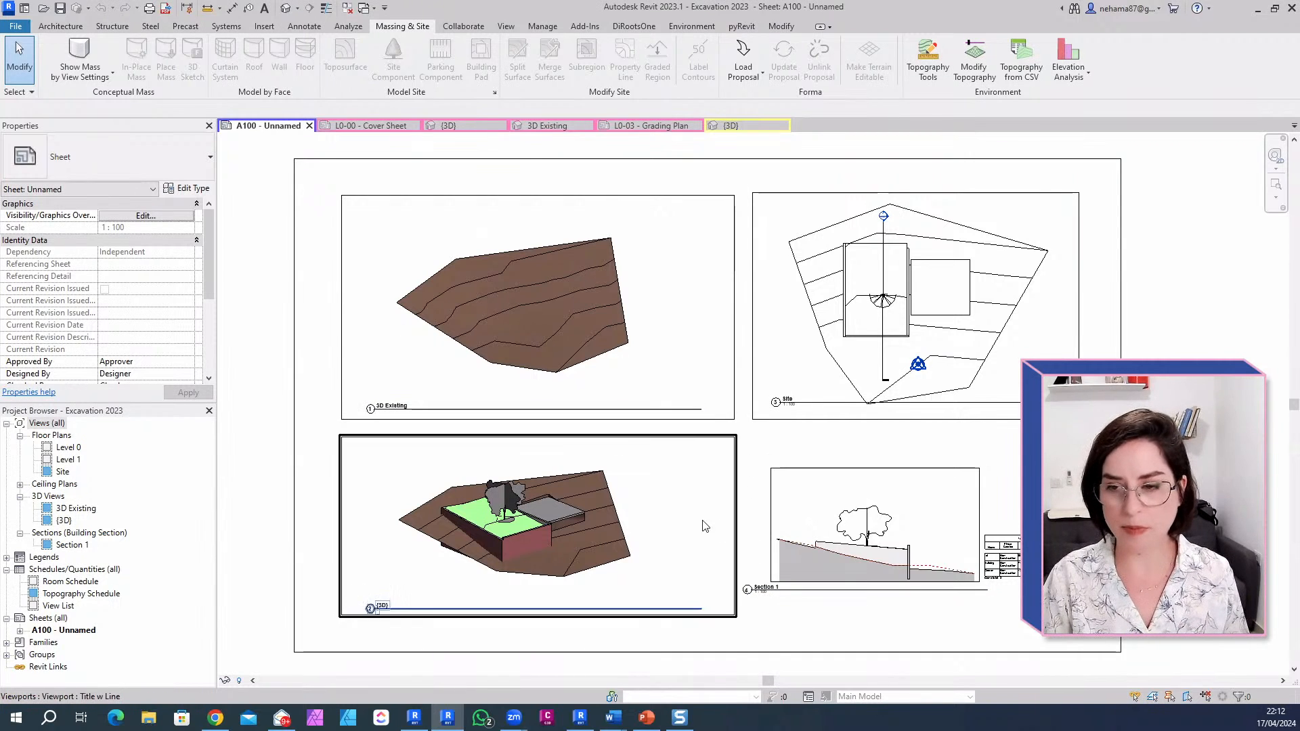
Step: Examine the phasing properties of the existing terrain surface within the 3D Existing viewport on sheet A100
{"action": "scroll", "coordinate": [625, 280], "scroll_direction": "up", "scroll_amount": 1}
{"action": "scroll", "coordinate": [627, 277], "scroll_direction": "up", "scroll_amount": 1}
{"action": "scroll", "coordinate": [531, 400], "scroll_direction": "down", "scroll_amount": 1}
{"action": "scroll", "coordinate": [650, 396], "scroll_direction": "down", "scroll_amount": 1}
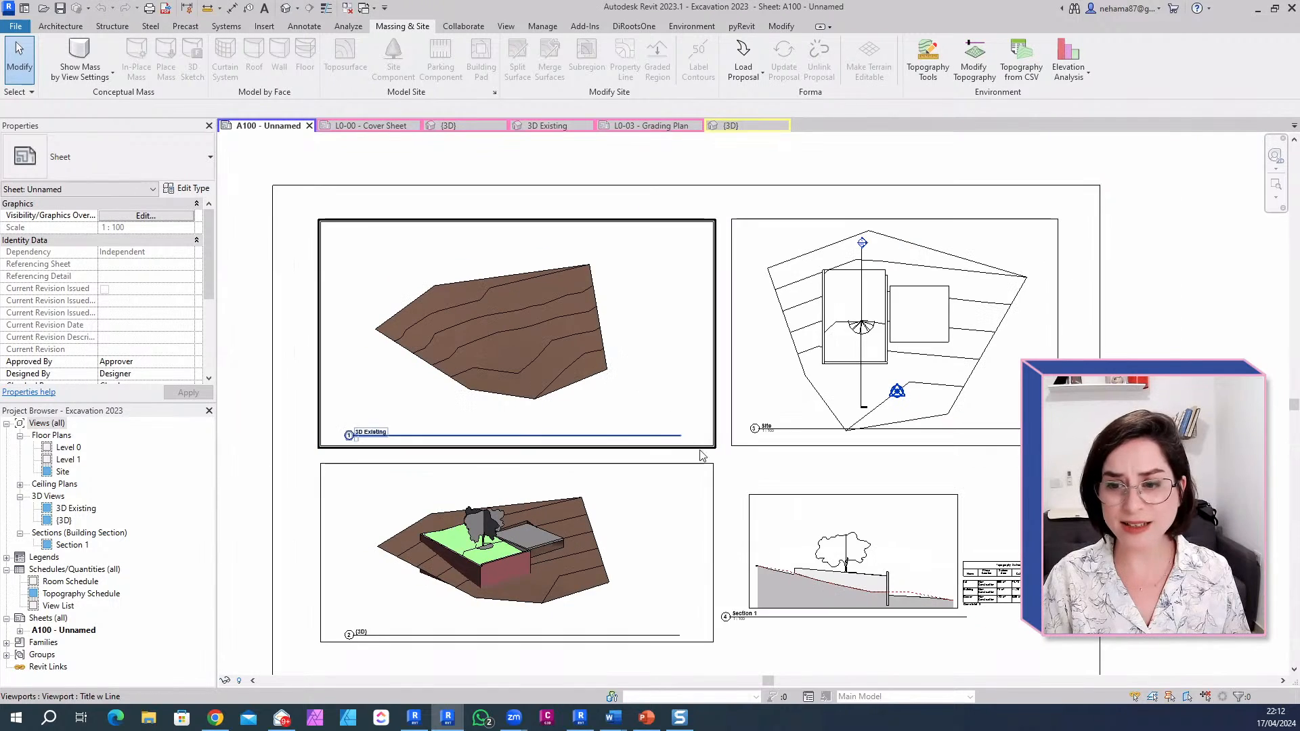
{"action": "middle_click_drag", "start_coordinate": [726, 648], "coordinate": [706, 631]}
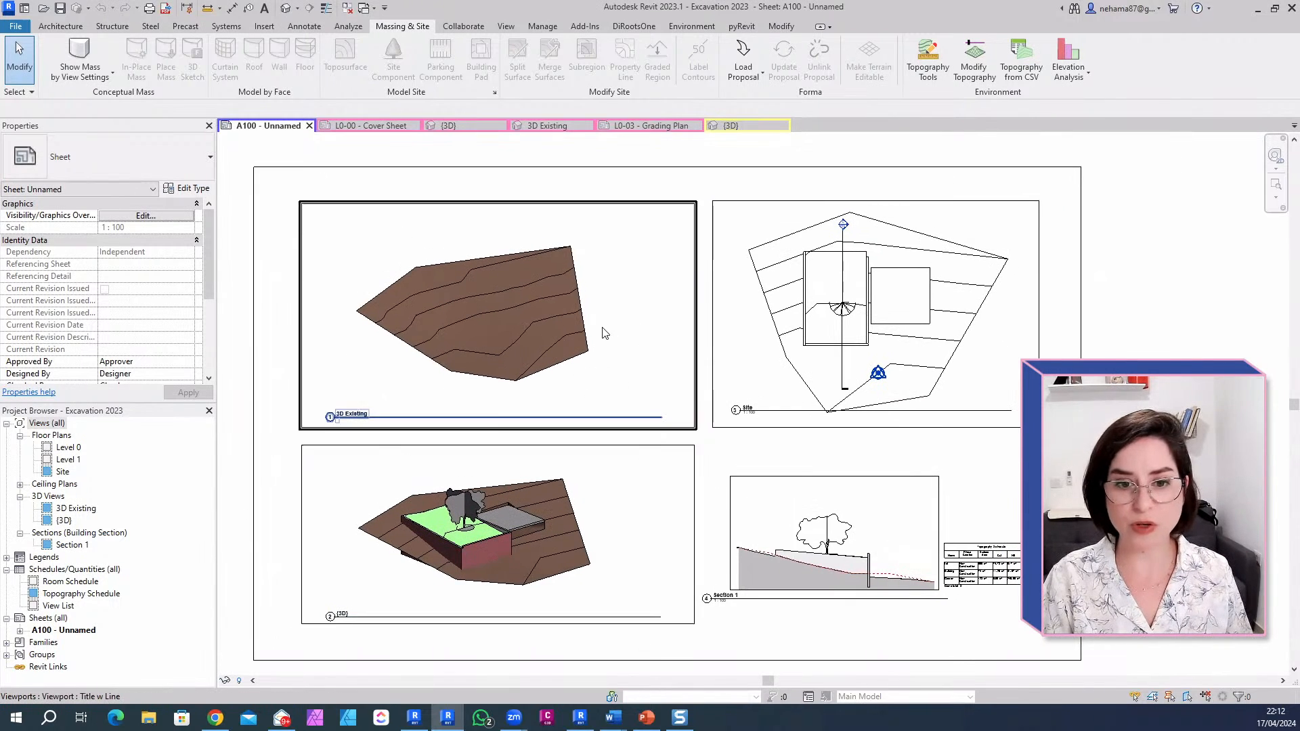
{"action": "double_click", "coordinate": [322, 259]}
{"action": "scroll", "coordinate": [440, 328], "scroll_direction": "up", "scroll_amount": 3}
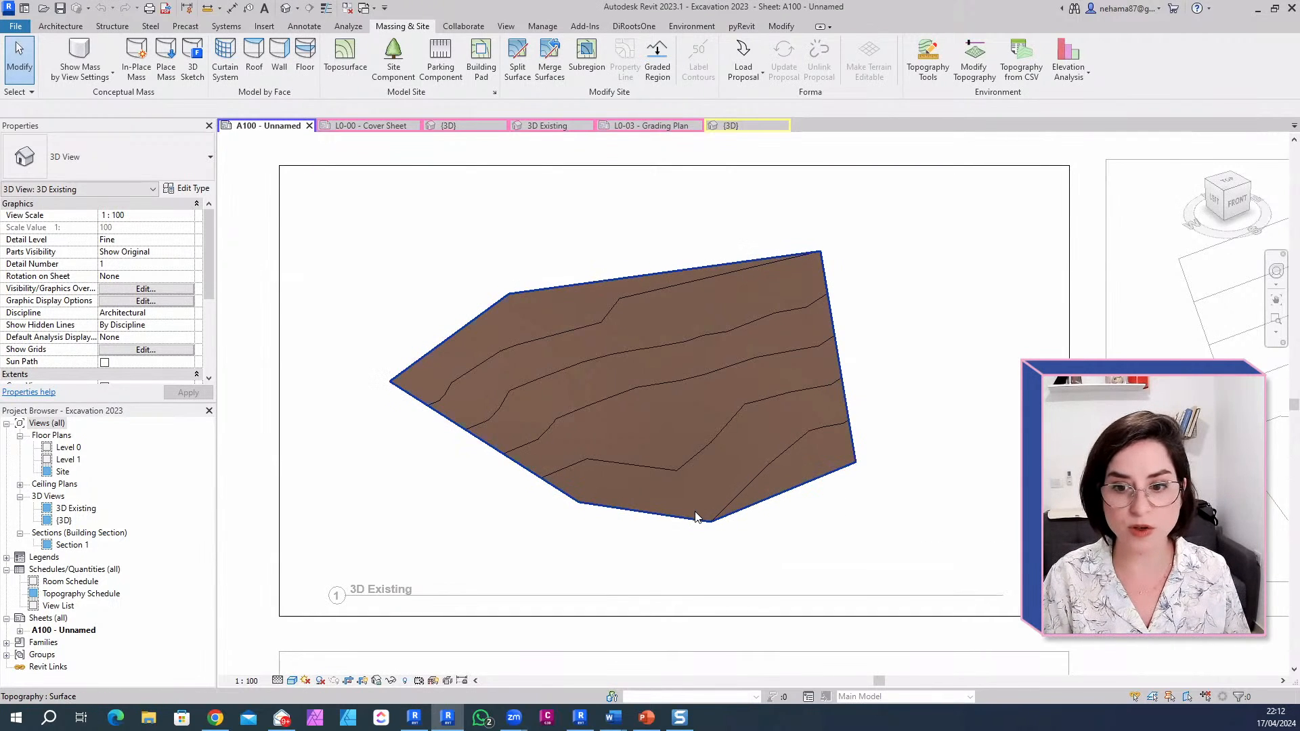
{"action": "left_click", "coordinate": [710, 520]}
{"action": "scroll", "coordinate": [180, 324], "scroll_direction": "down", "scroll_amount": 3}
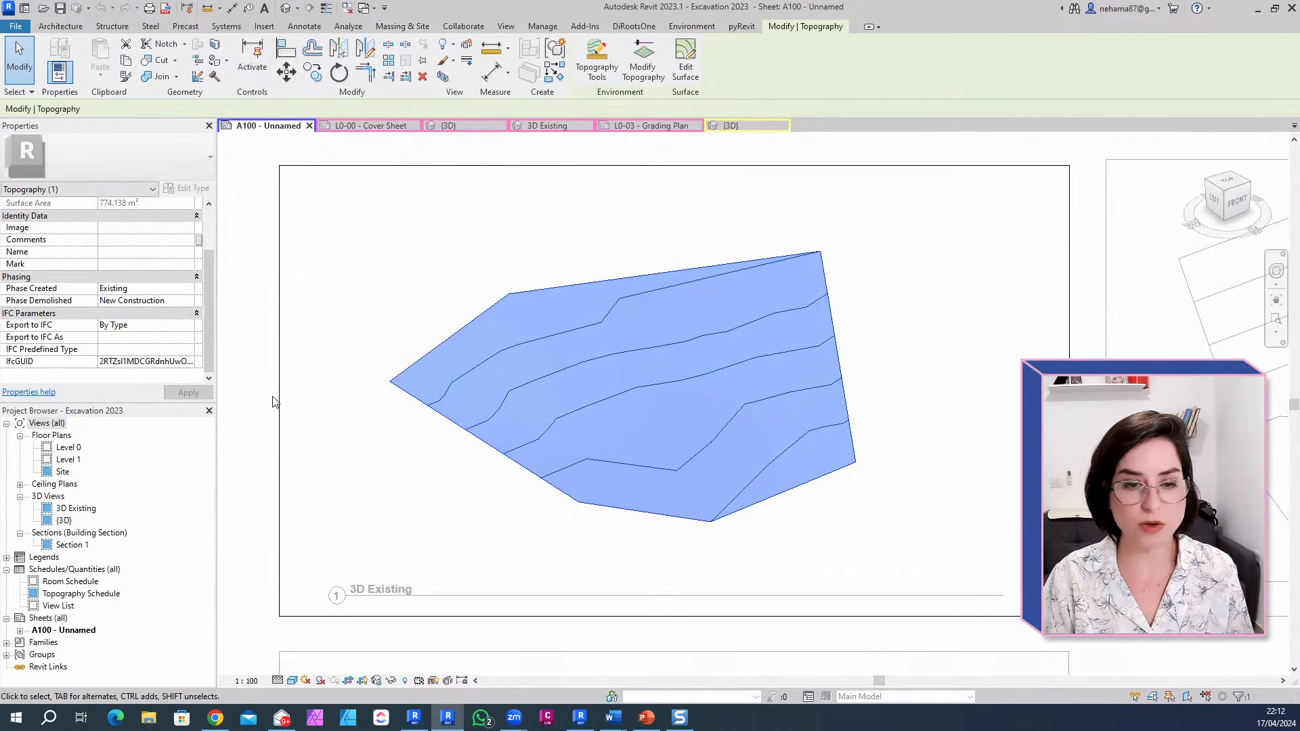
{"action": "left_click", "coordinate": [369, 476]}
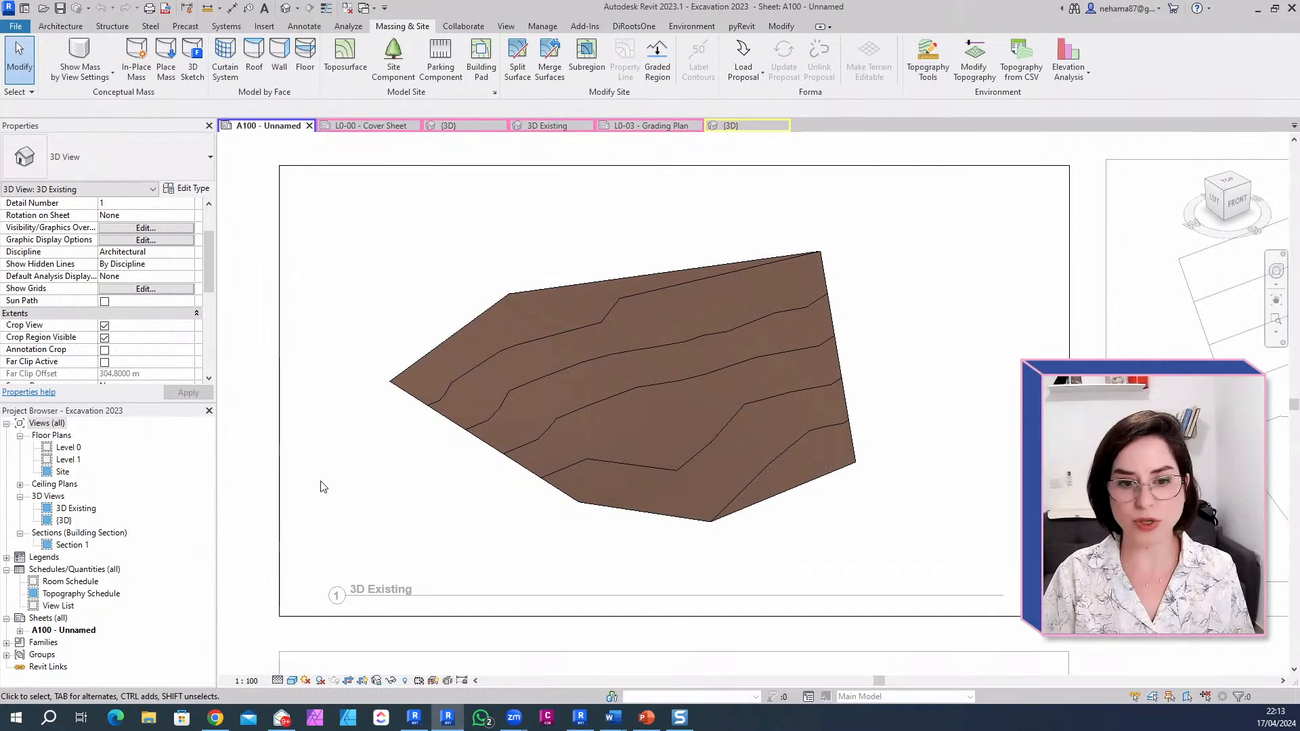
{"action": "double_click", "coordinate": [257, 500]}
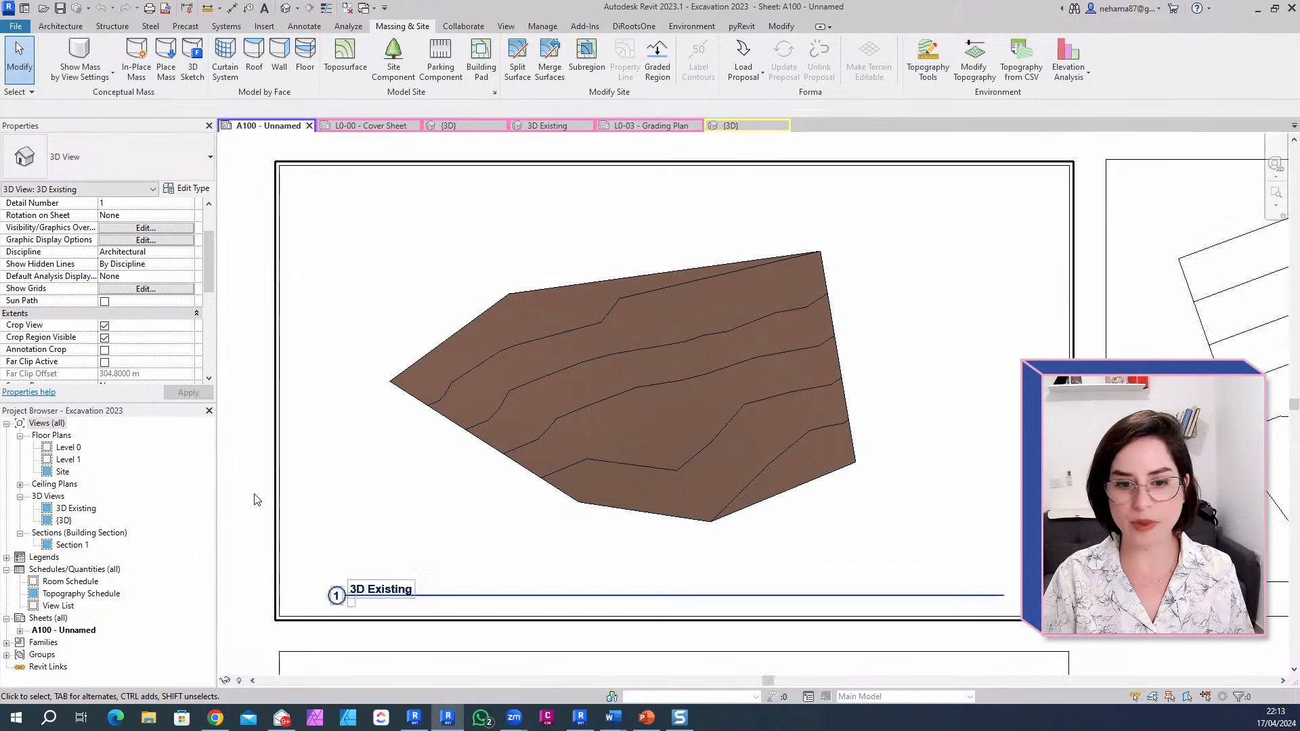
Step: Inspect the Lot surface's phasing and cut/fill properties within the {3D} viewport on the sheet
{"action": "scroll", "coordinate": [410, 328], "scroll_direction": "down", "scroll_amount": 4}
{"action": "middle_click_drag", "start_coordinate": [704, 518], "coordinate": [705, 379]}
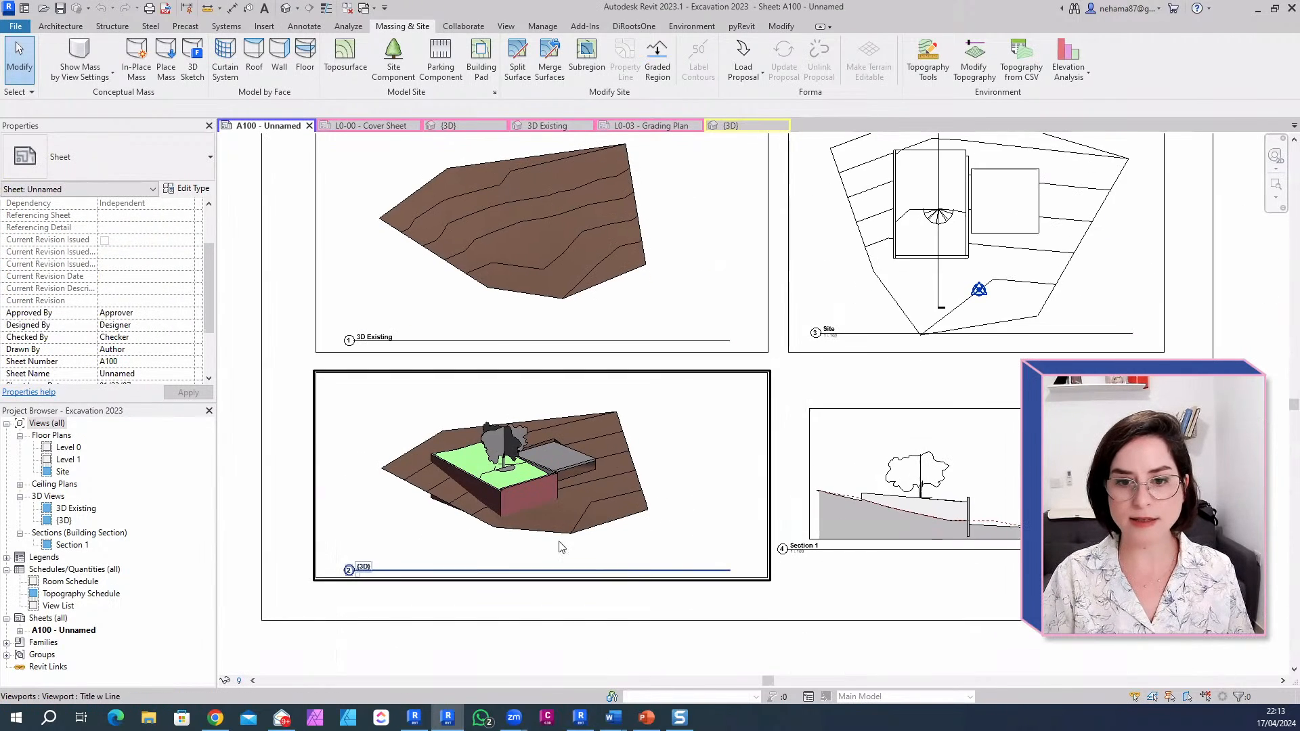
{"action": "scroll", "coordinate": [322, 388], "scroll_direction": "up", "scroll_amount": 2}
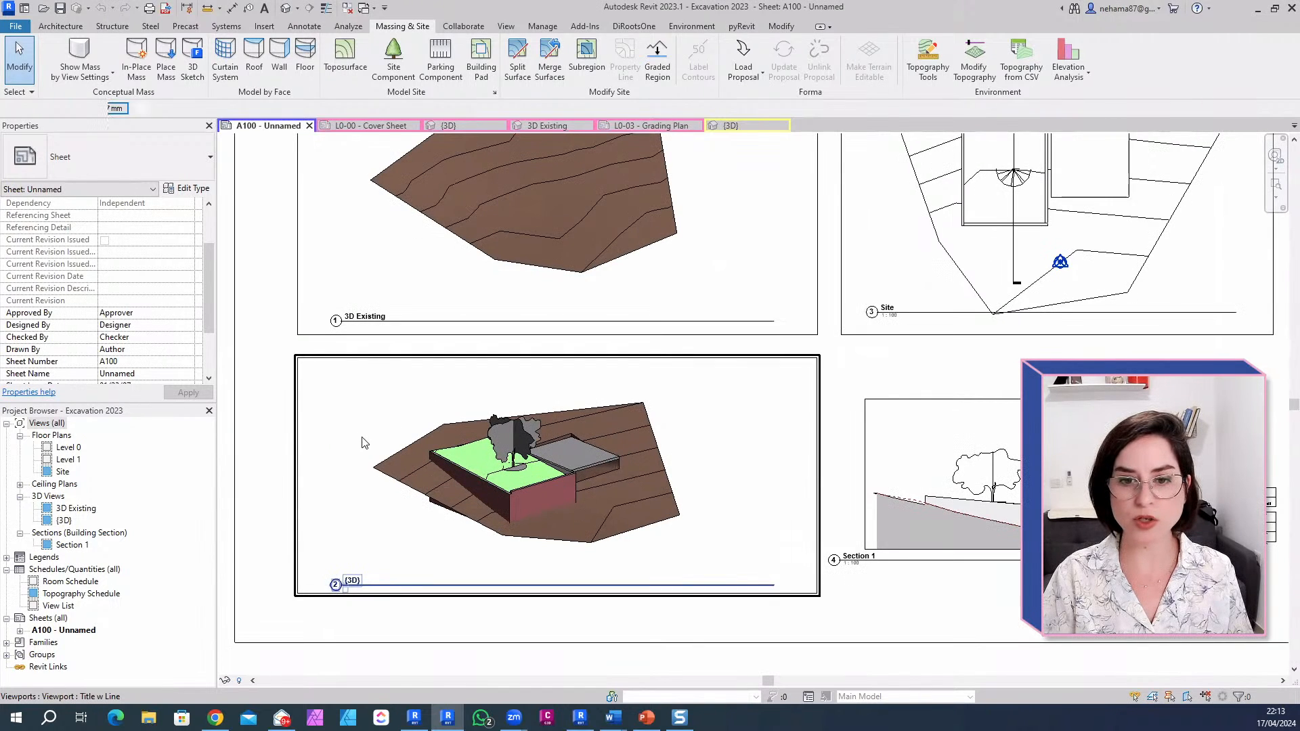
{"action": "double_click", "coordinate": [364, 443]}
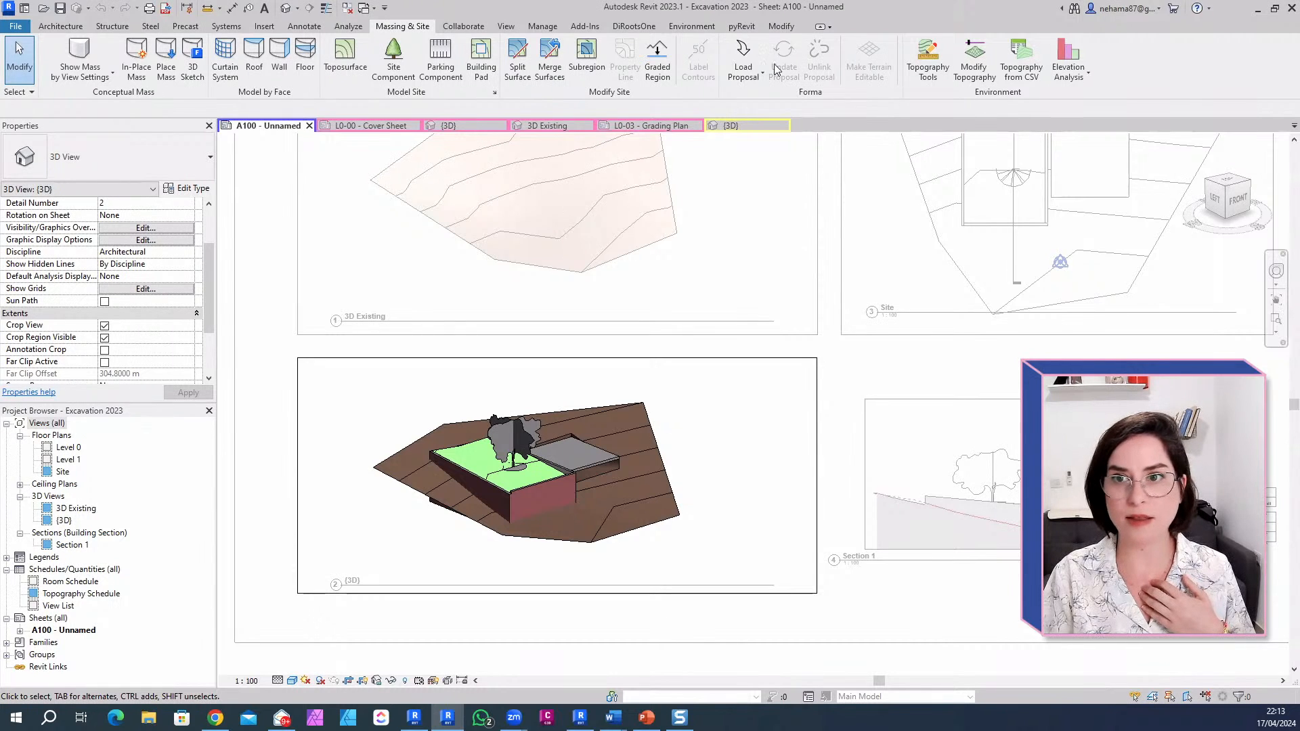
{"action": "left_click", "coordinate": [782, 26]}
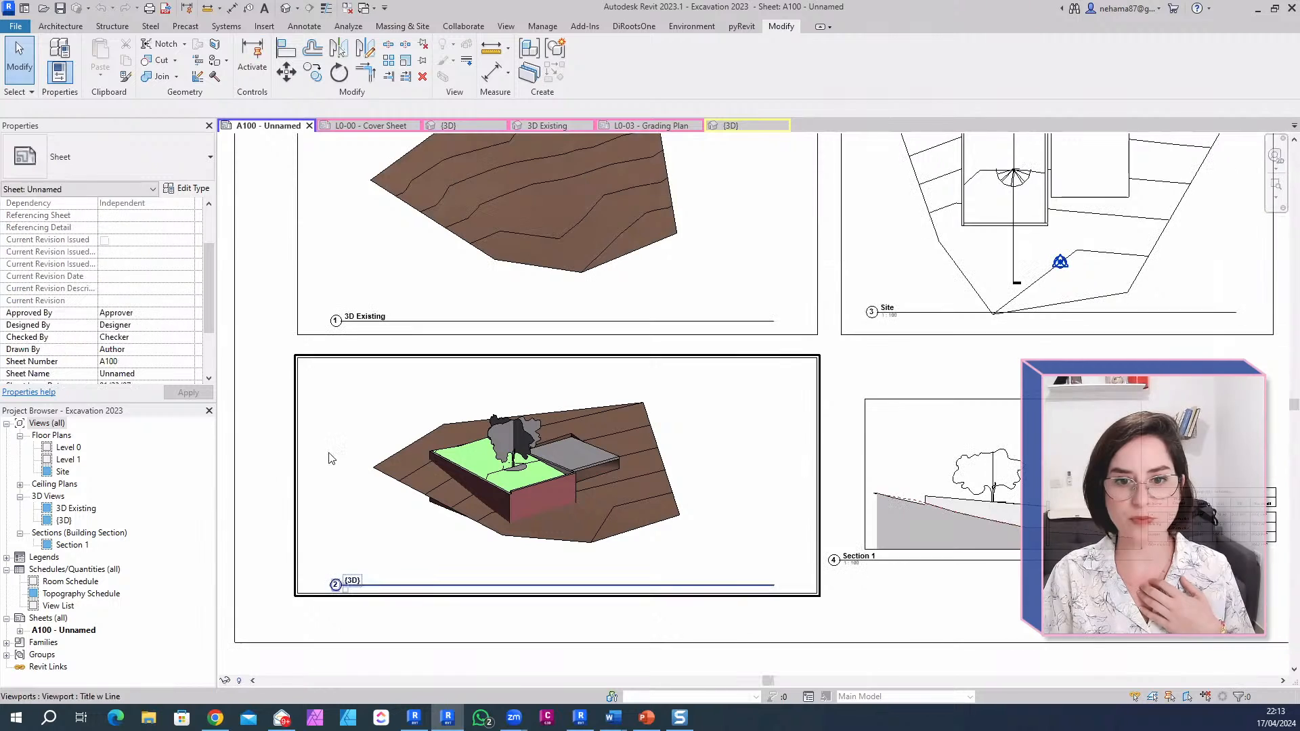
{"action": "scroll", "coordinate": [441, 527], "scroll_direction": "up", "scroll_amount": 2}
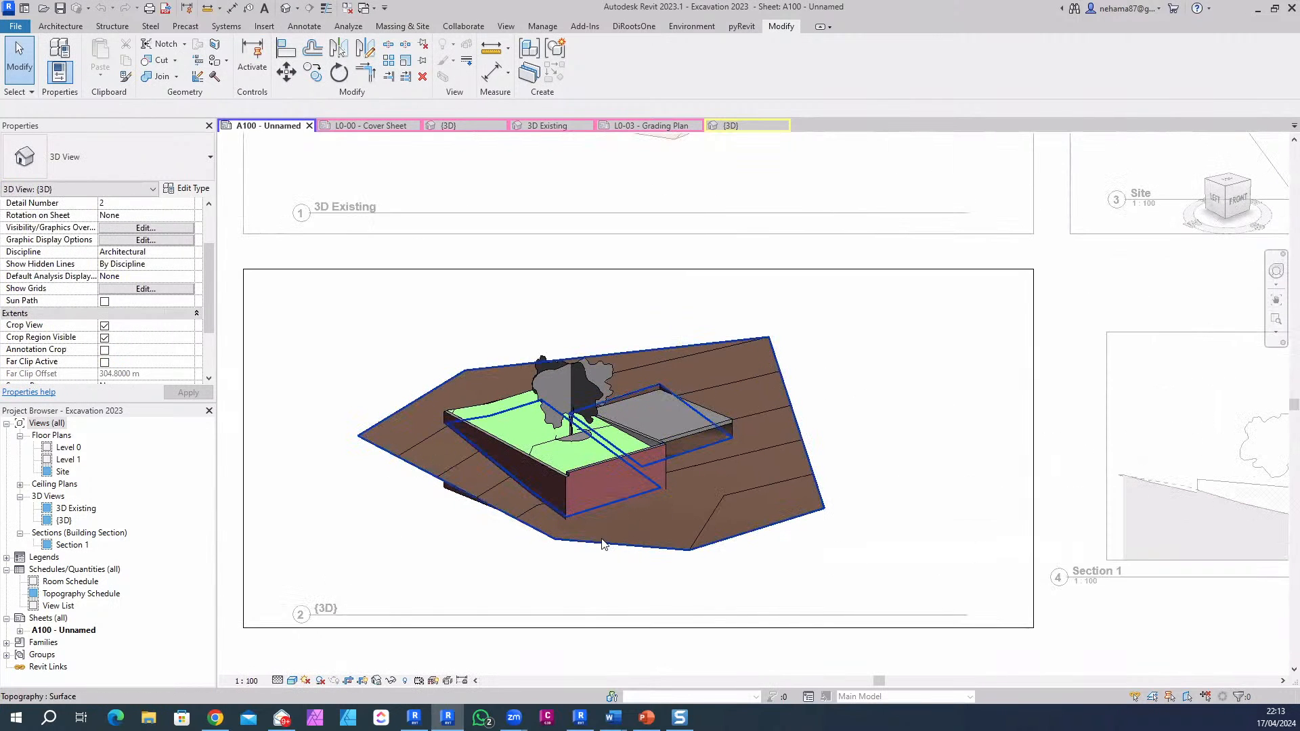
{"action": "left_click", "coordinate": [678, 557]}
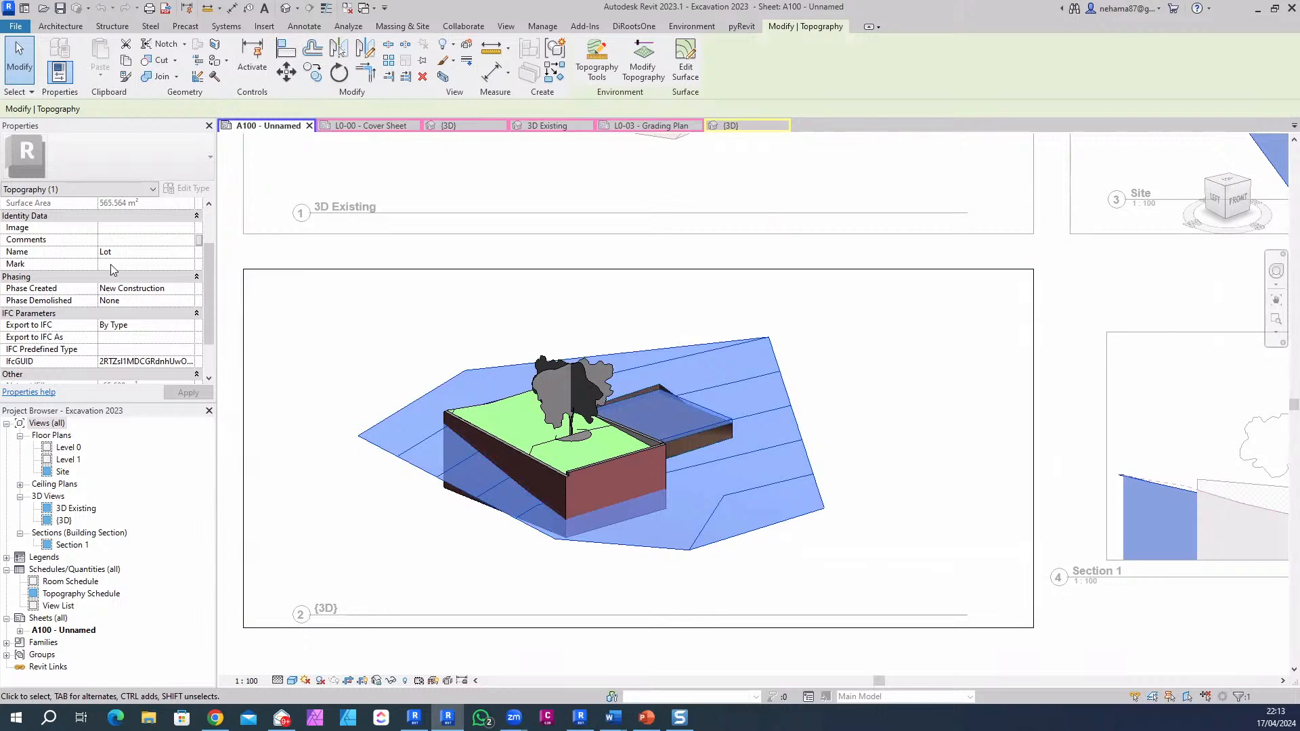
{"action": "scroll", "coordinate": [111, 270], "scroll_direction": "down", "scroll_amount": 2}
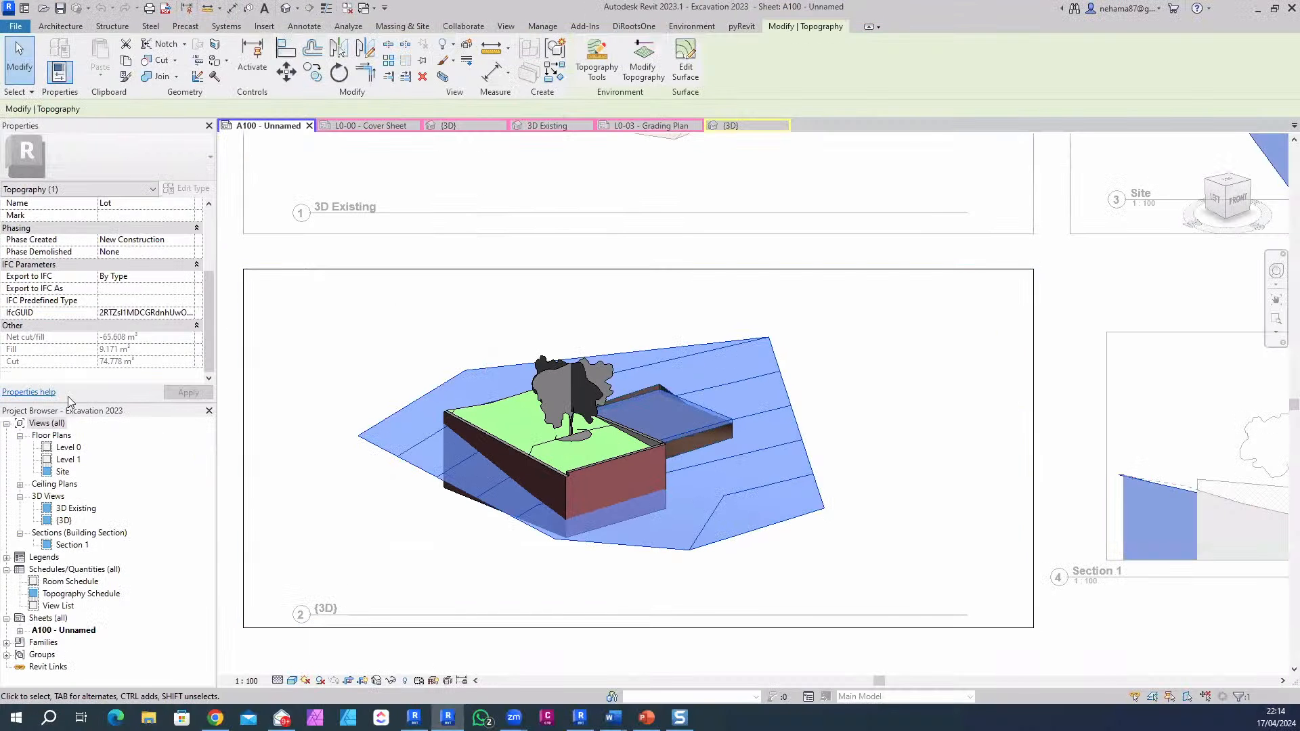
{"action": "double_click", "coordinate": [491, 604]}
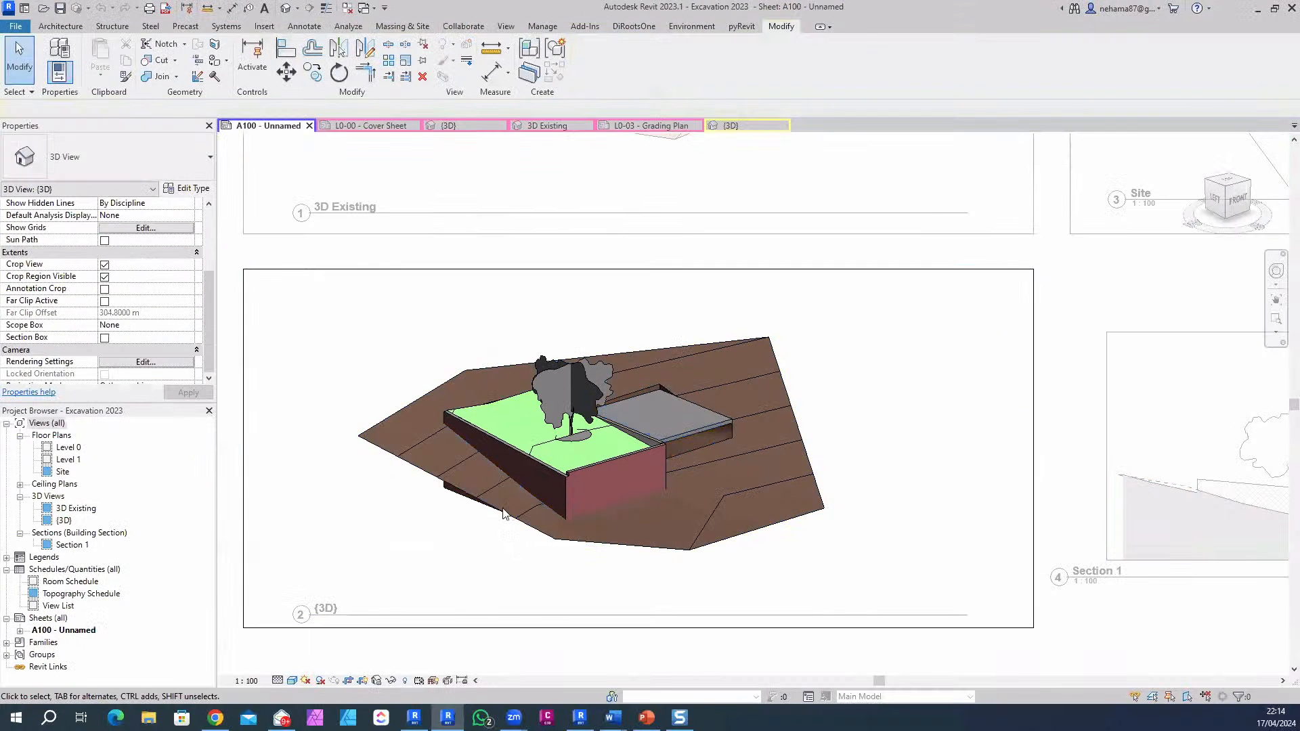
Step: Compare the cut/fill properties of the Lot, Building and Garden surfaces in the {3D} viewport, then deactivate the viewport
{"action": "scroll", "coordinate": [541, 501], "scroll_direction": "up", "scroll_amount": 3}
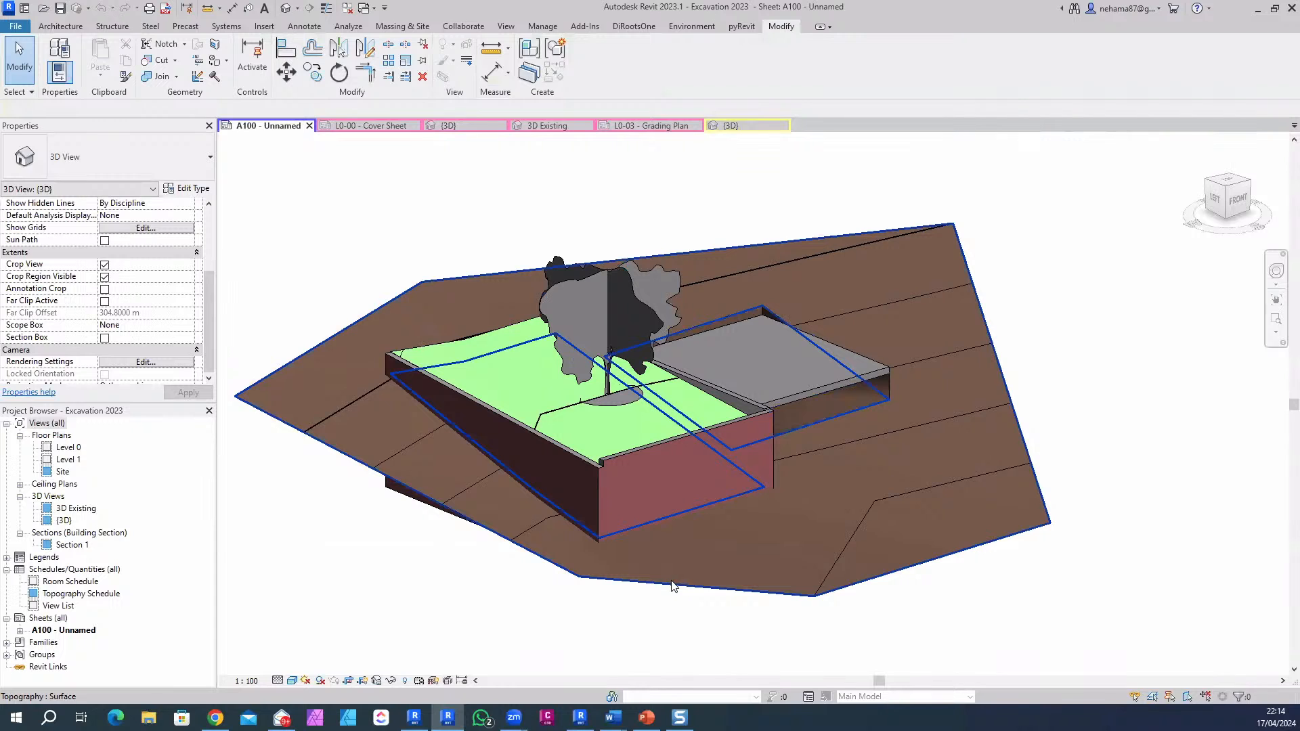
{"action": "left_click", "coordinate": [674, 586]}
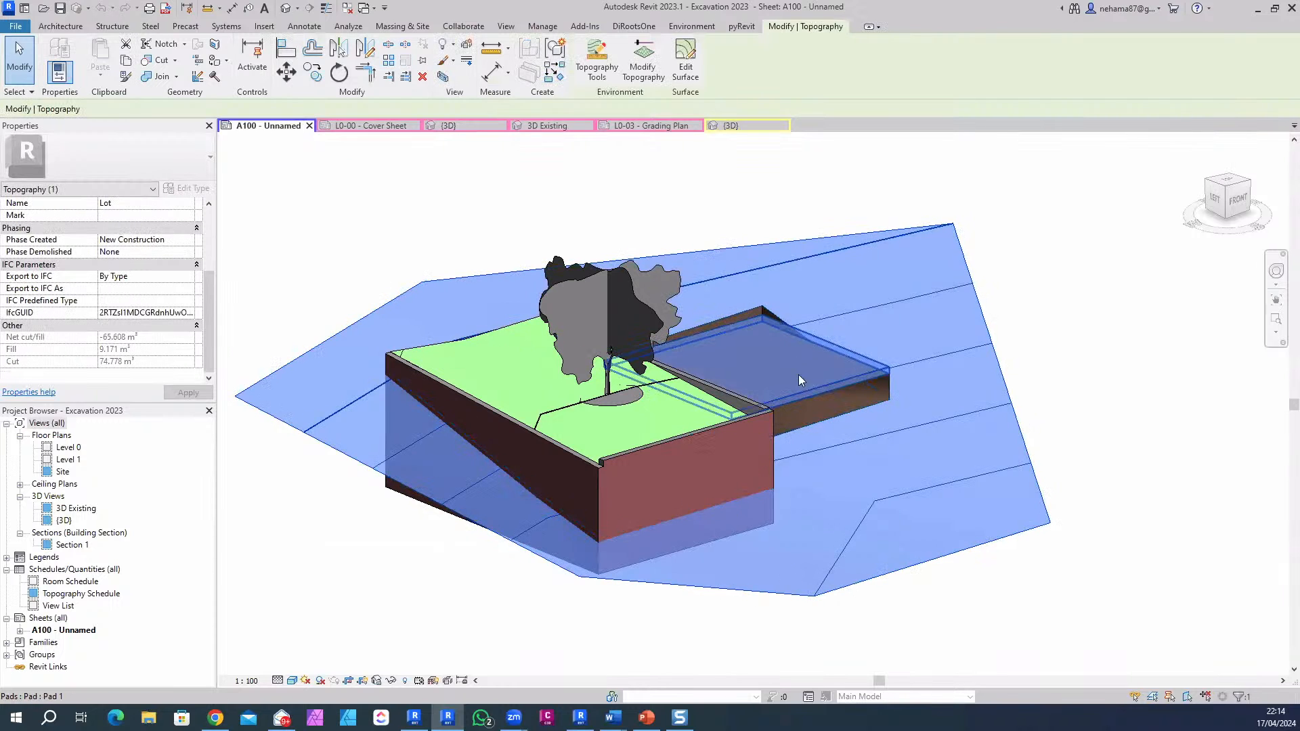
{"action": "scroll", "coordinate": [814, 416], "scroll_direction": "up", "scroll_amount": 2}
{"action": "left_click", "coordinate": [814, 417]}
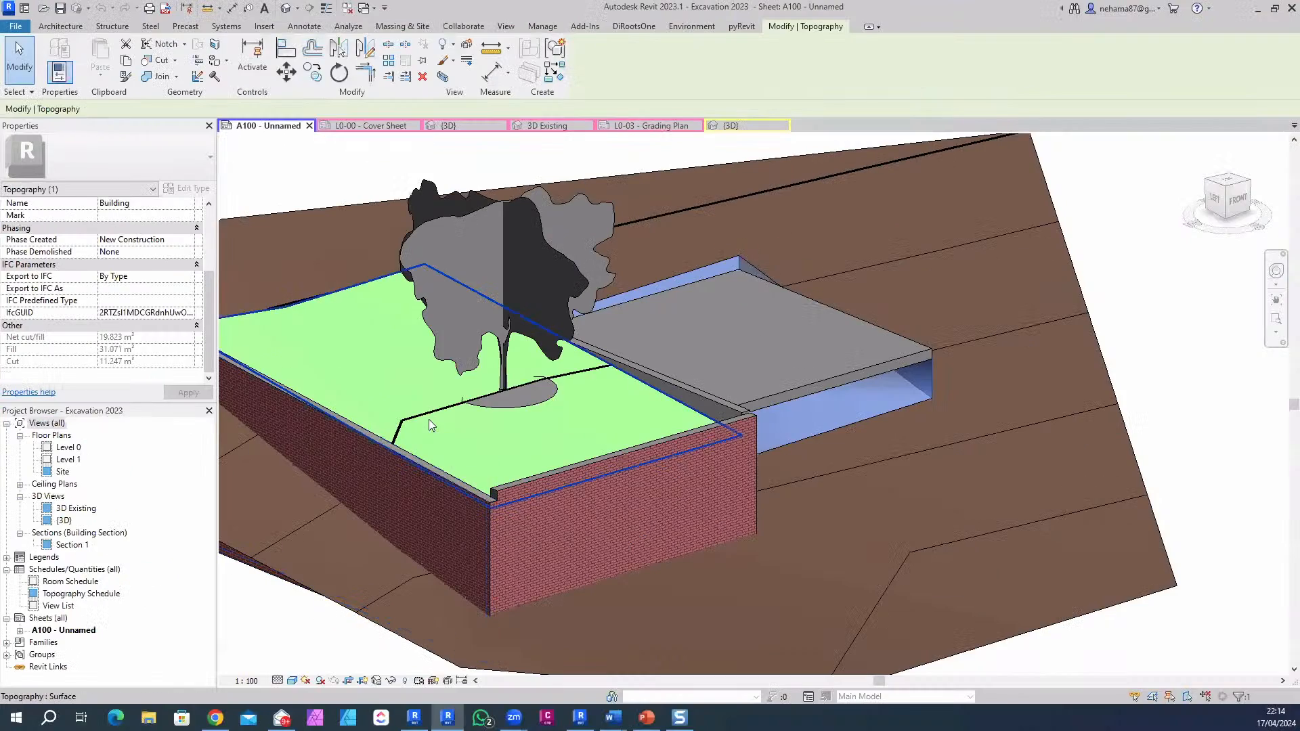
{"action": "left_click", "coordinate": [857, 466]}
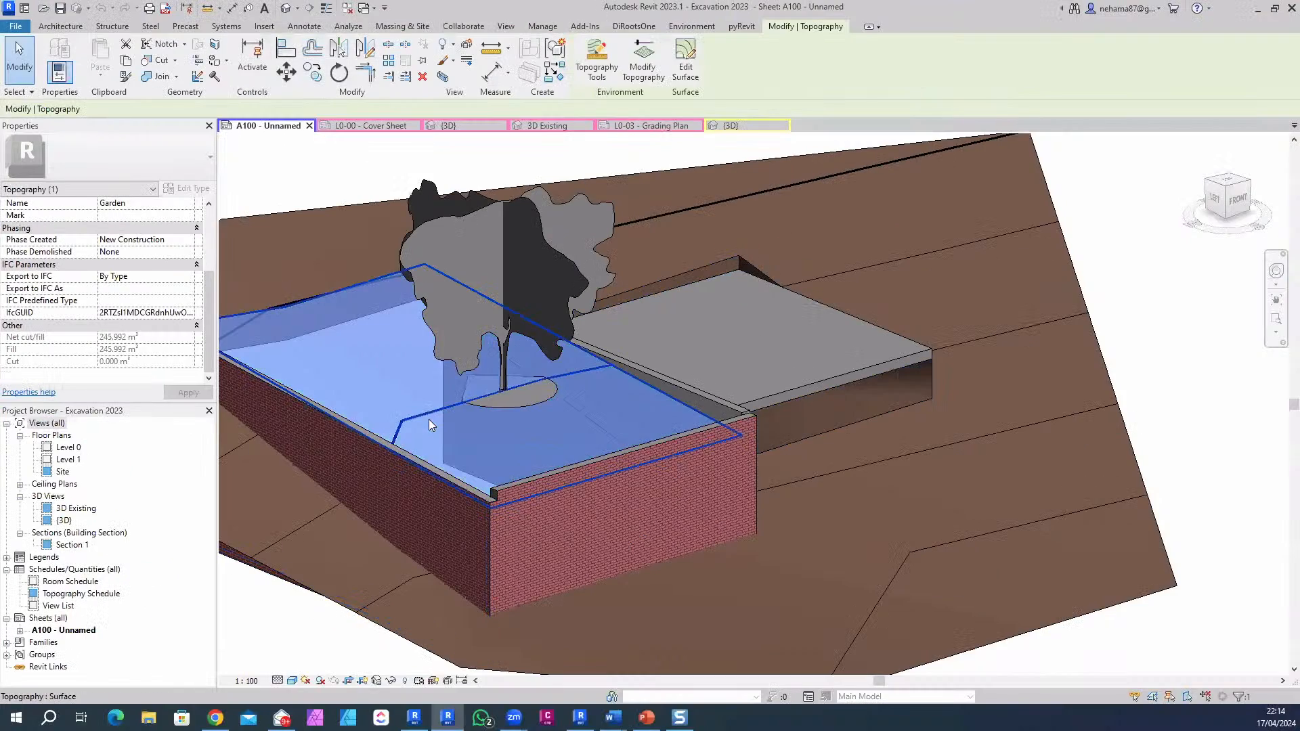
{"action": "left_click", "coordinate": [860, 397]}
{"action": "scroll", "coordinate": [515, 420], "scroll_direction": "down", "scroll_amount": 4}
{"action": "scroll", "coordinate": [563, 404], "scroll_direction": "down", "scroll_amount": 2}
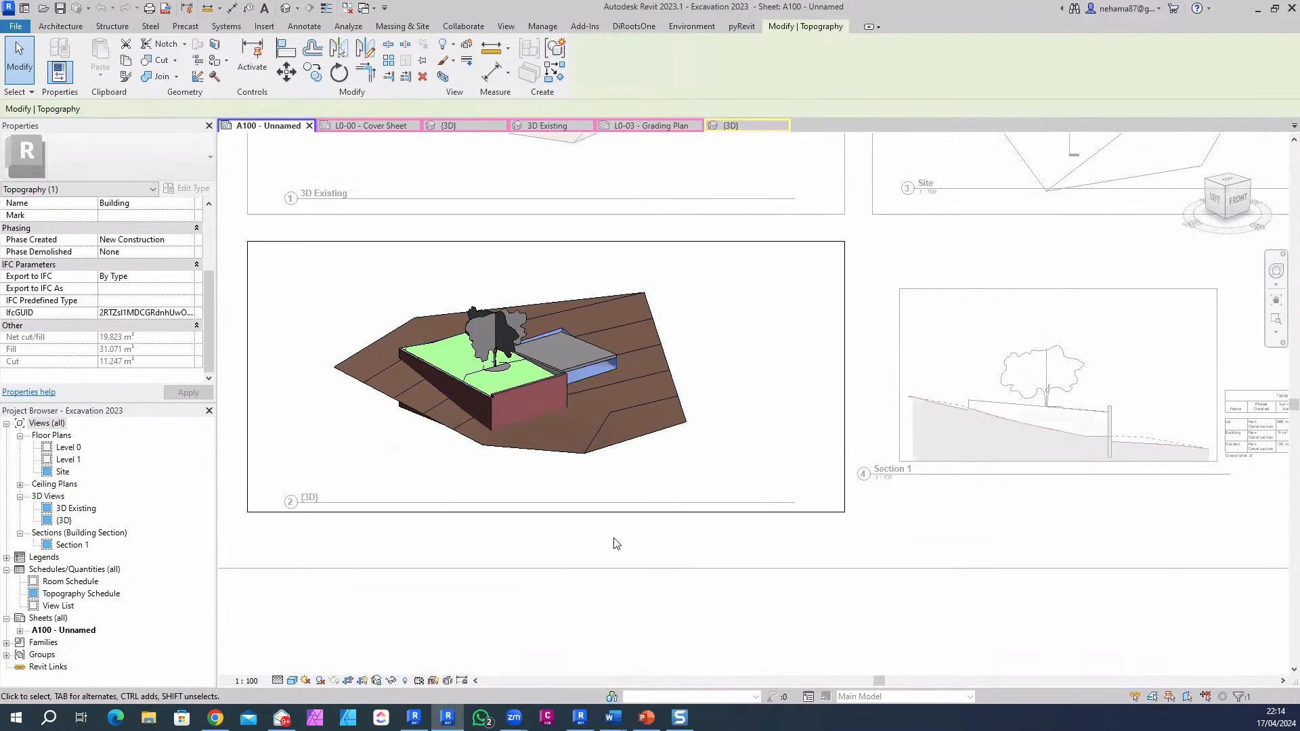
{"action": "double_click", "coordinate": [615, 543]}
Step: Review the cut, fill and net cut/fill columns of the Topography Schedule placed on the sheet
{"action": "middle_click_drag", "start_coordinate": [1144, 518], "coordinate": [725, 616]}
{"action": "scroll", "coordinate": [885, 567], "scroll_direction": "up", "scroll_amount": 5}
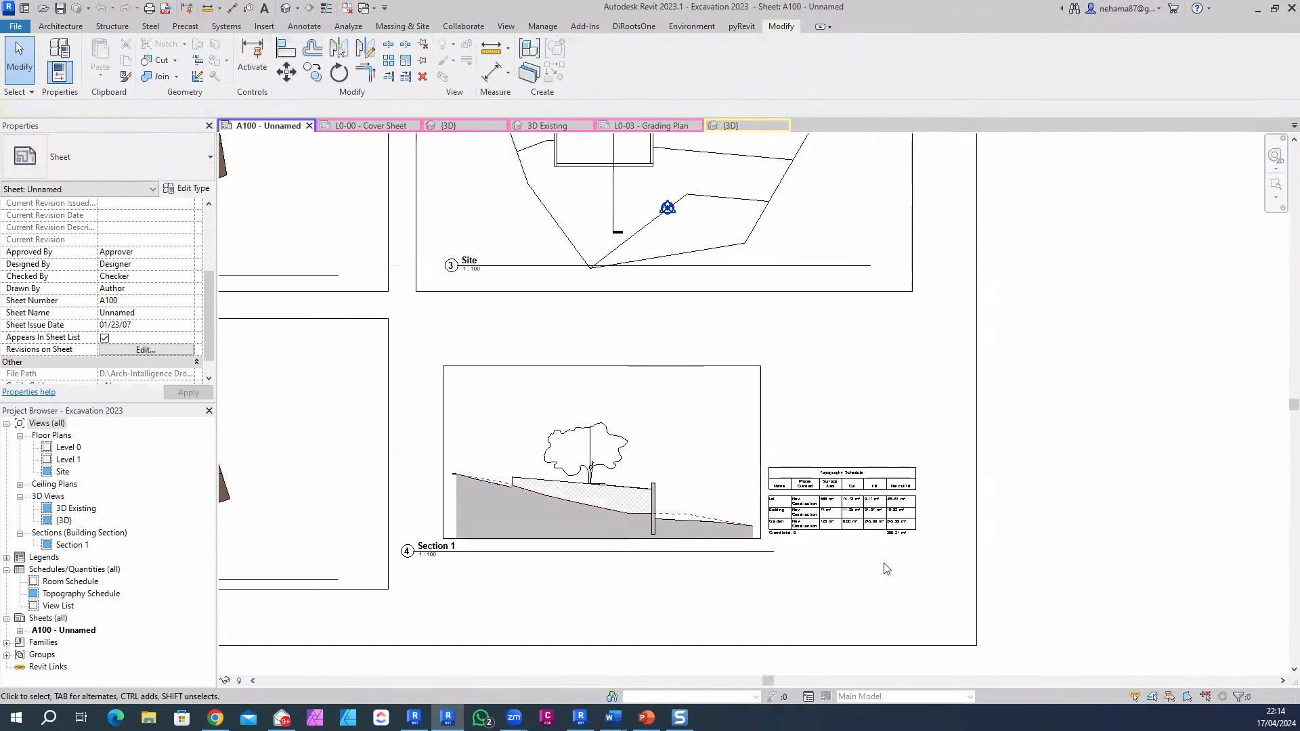
{"action": "scroll", "coordinate": [859, 532], "scroll_direction": "up", "scroll_amount": 2}
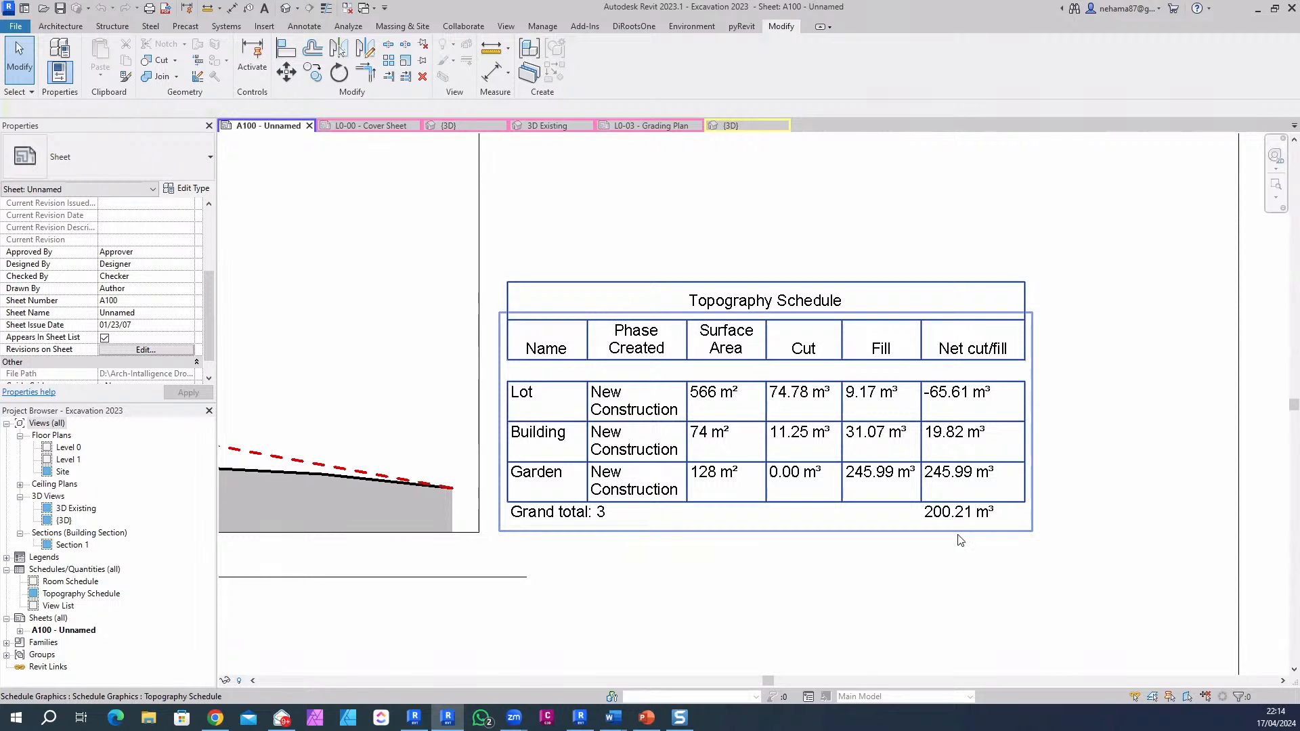
Step: Inspect the Lot and Garden surfaces in the Section 1 viewport against the dashed existing ground line
{"action": "scroll", "coordinate": [880, 542], "scroll_direction": "down", "scroll_amount": 4}
{"action": "scroll", "coordinate": [756, 622], "scroll_direction": "up", "scroll_amount": 1}
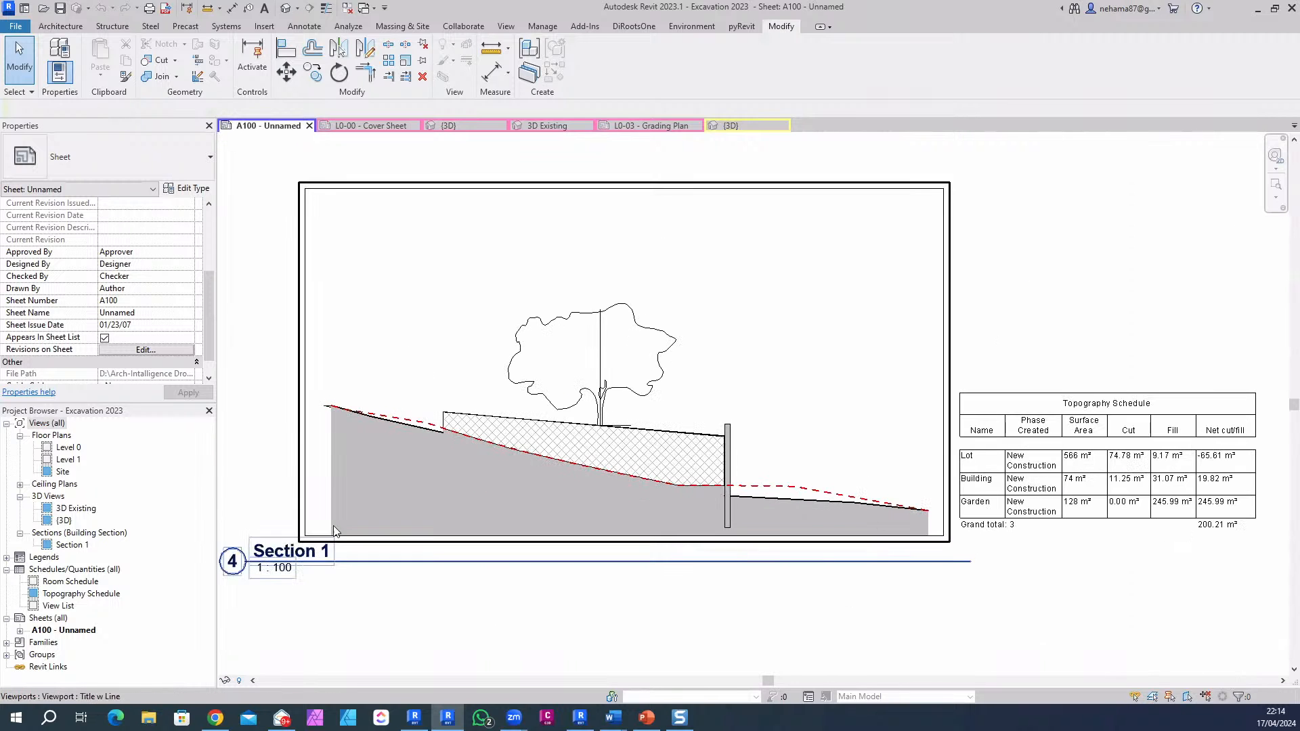
{"action": "double_click", "coordinate": [629, 375]}
{"action": "left_click", "coordinate": [693, 510]}
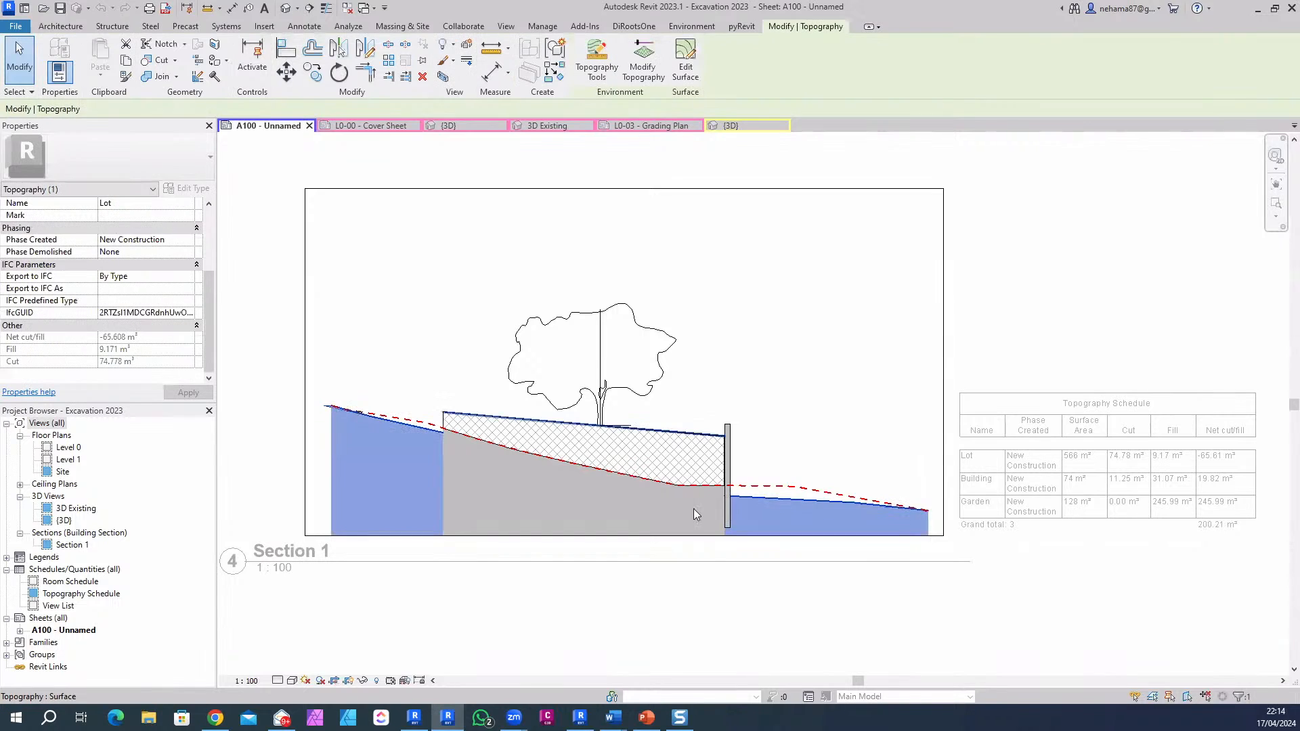
{"action": "left_click", "coordinate": [618, 511]}
{"action": "left_click", "coordinate": [401, 498]}
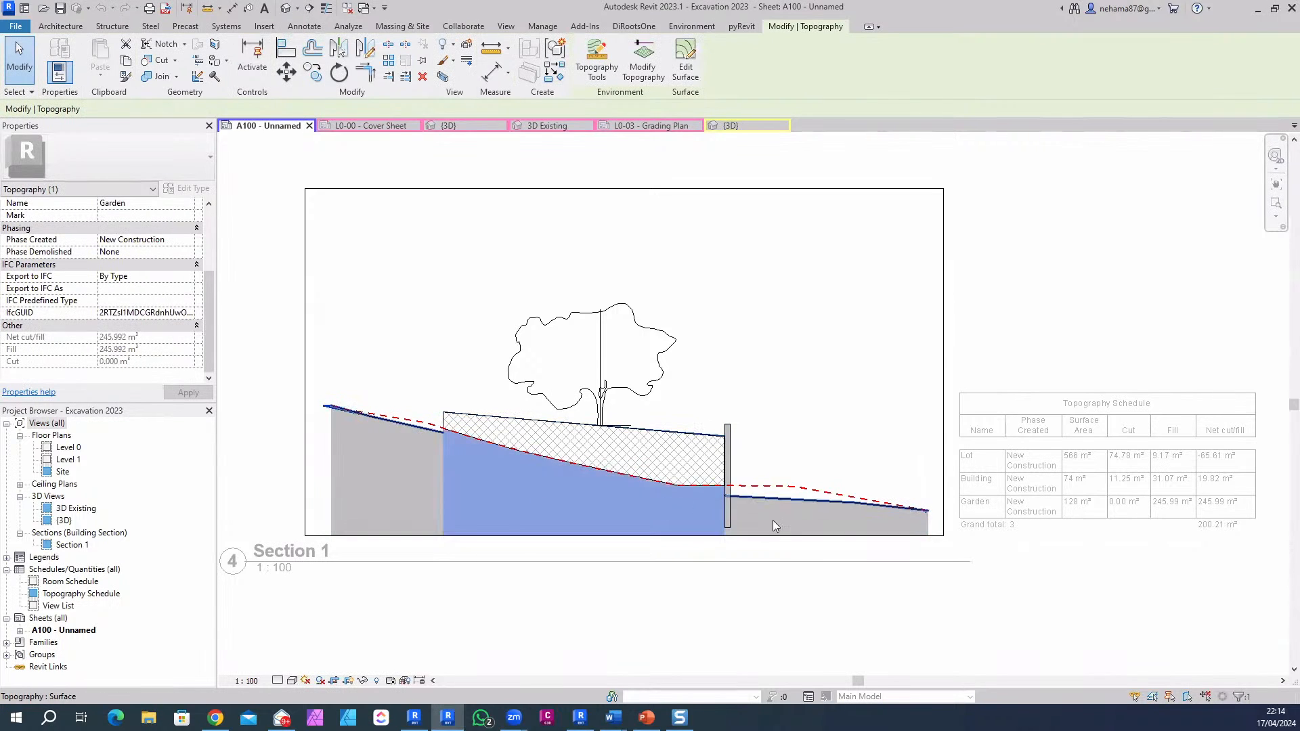
{"action": "double_click", "coordinate": [968, 616]}
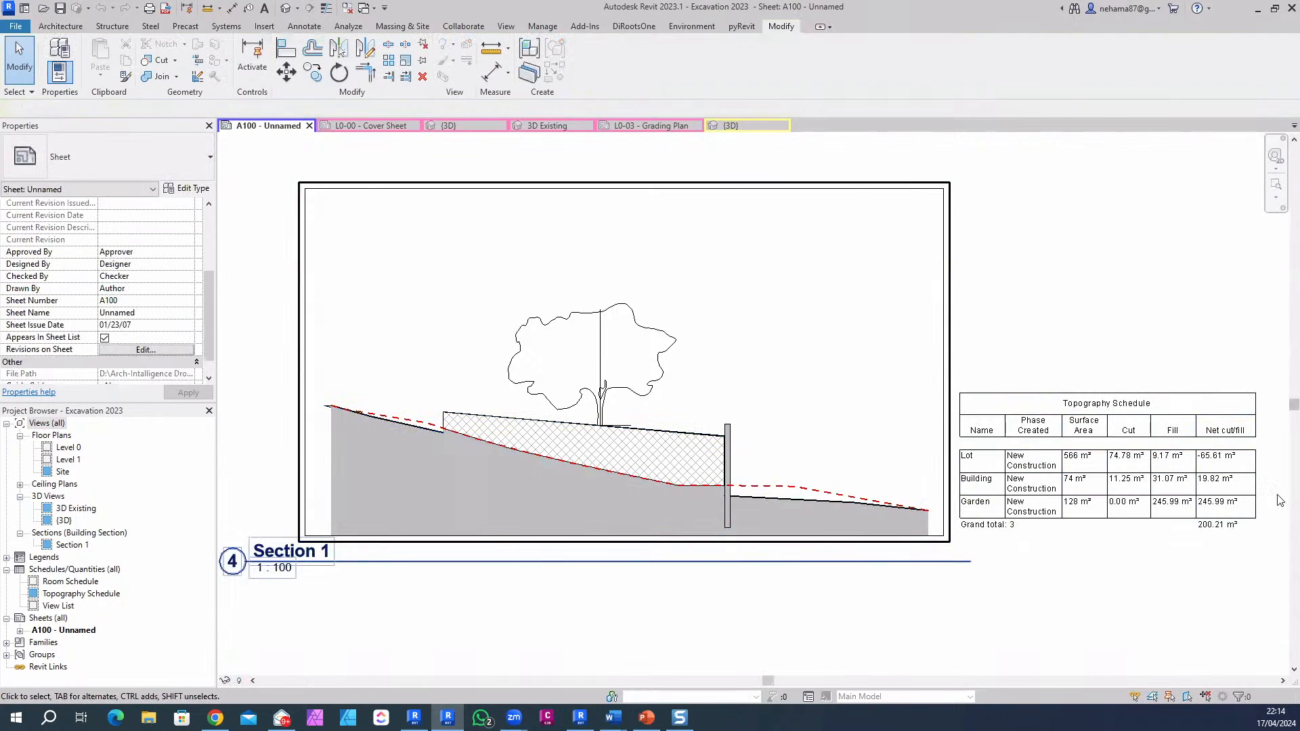
Step: Compare the Topography Schedule with the section, site plan and 3D viewports across the whole sheet
{"action": "scroll", "coordinate": [1265, 499], "scroll_direction": "up", "scroll_amount": 3}
{"action": "scroll", "coordinate": [1264, 541], "scroll_direction": "down", "scroll_amount": 2}
{"action": "middle_click_drag", "start_coordinate": [1244, 535], "coordinate": [1138, 541]}
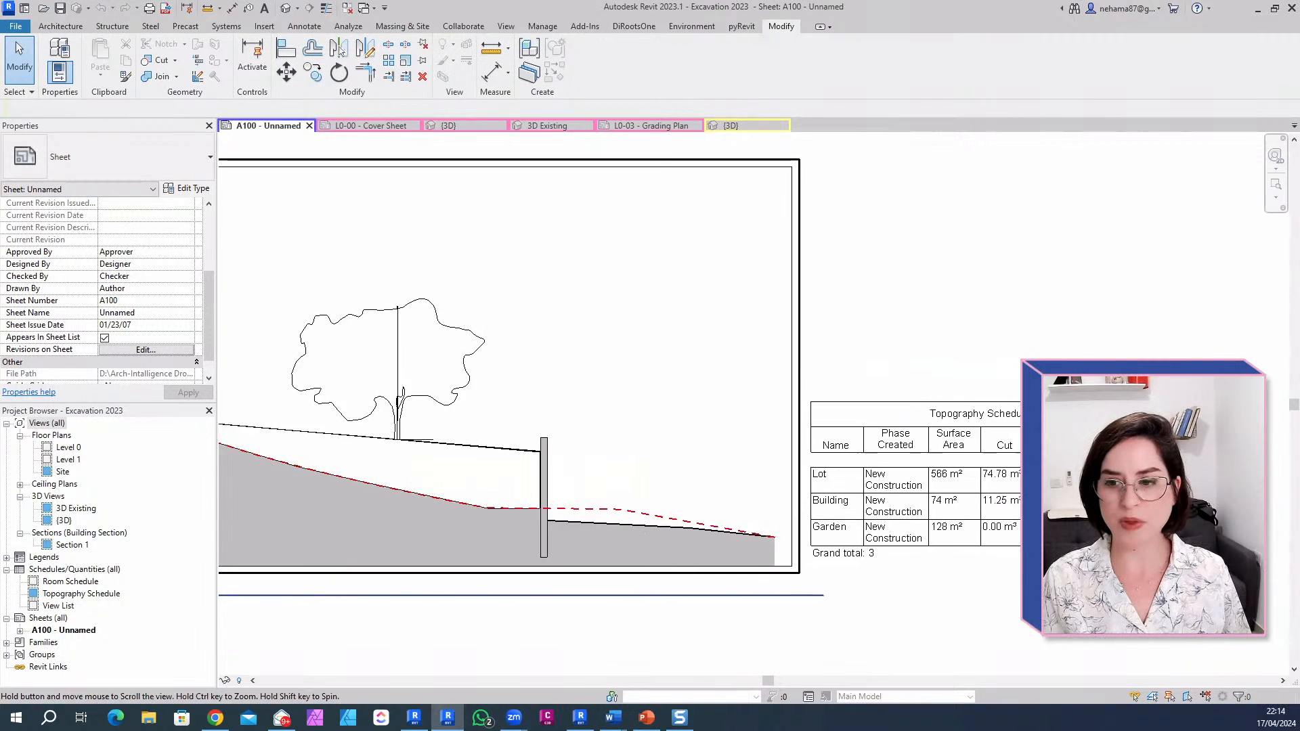
{"action": "scroll", "coordinate": [994, 542], "scroll_direction": "down", "scroll_amount": 5}
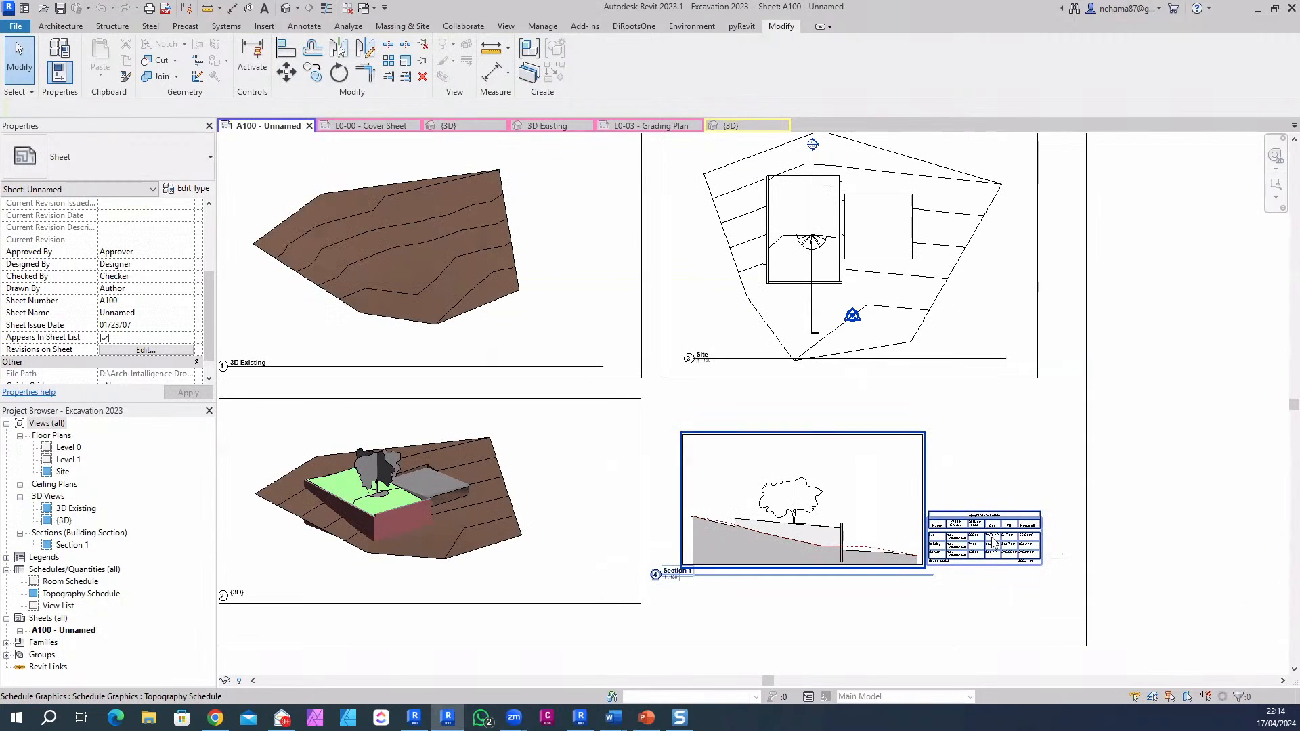
{"action": "middle_click_drag", "start_coordinate": [1019, 475], "coordinate": [1138, 533]}
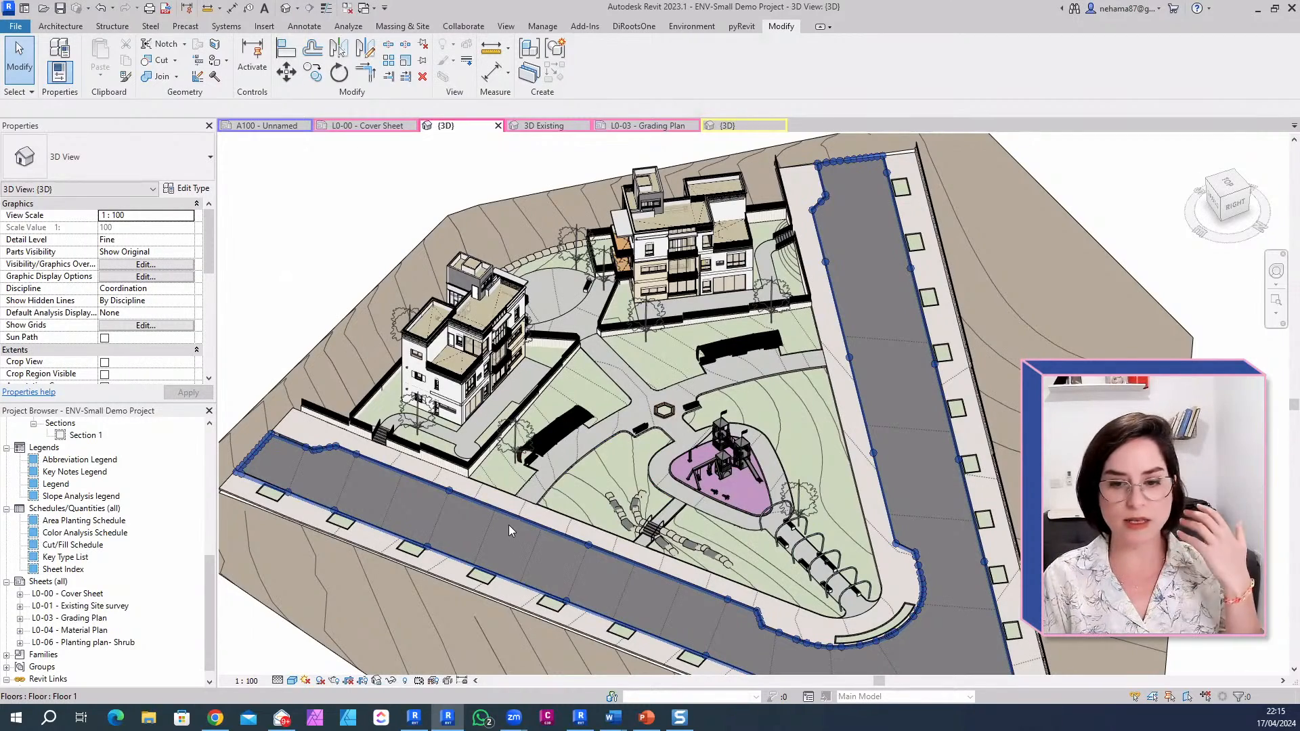
Step: Inspect the garden surfaces around the playground in the demo project's 3D view, including the cut/fill values of the one beside the stepping stones
{"action": "left_click", "coordinate": [628, 473]}
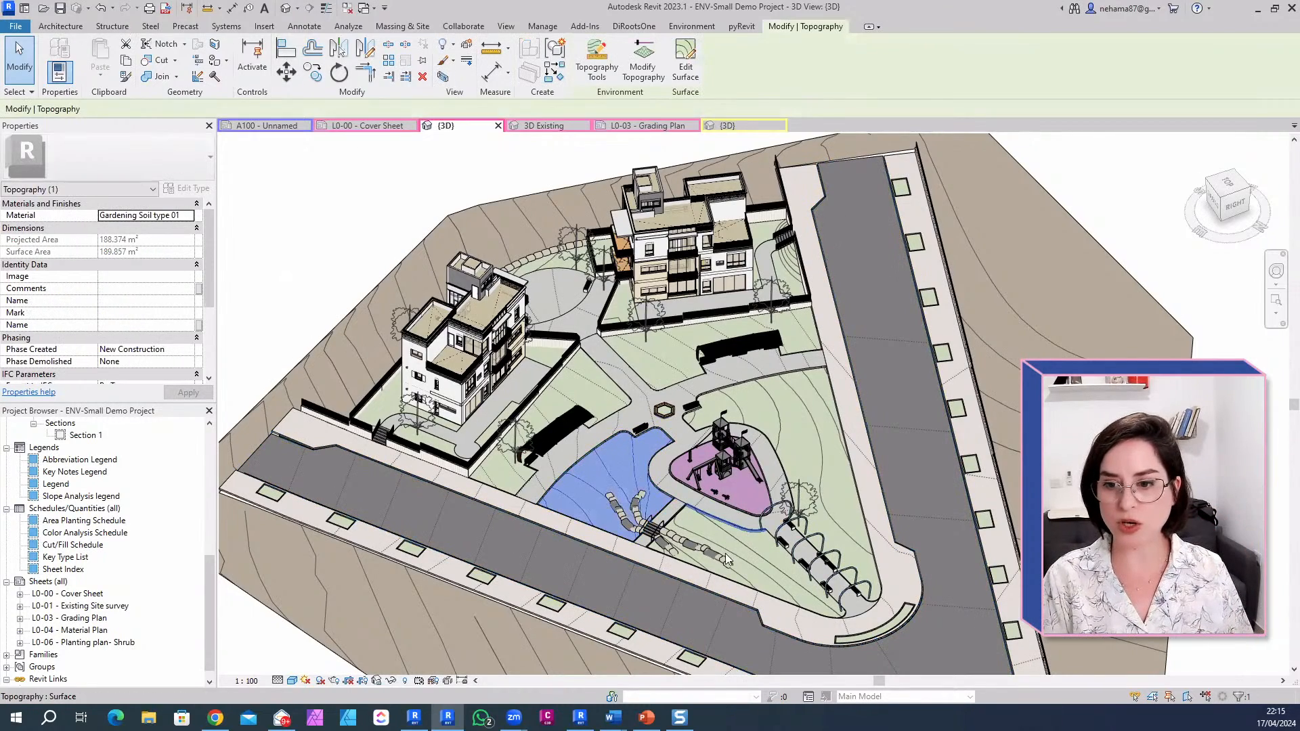
{"action": "scroll", "coordinate": [766, 577], "scroll_direction": "up", "scroll_amount": 5}
{"action": "left_click", "coordinate": [798, 429]}
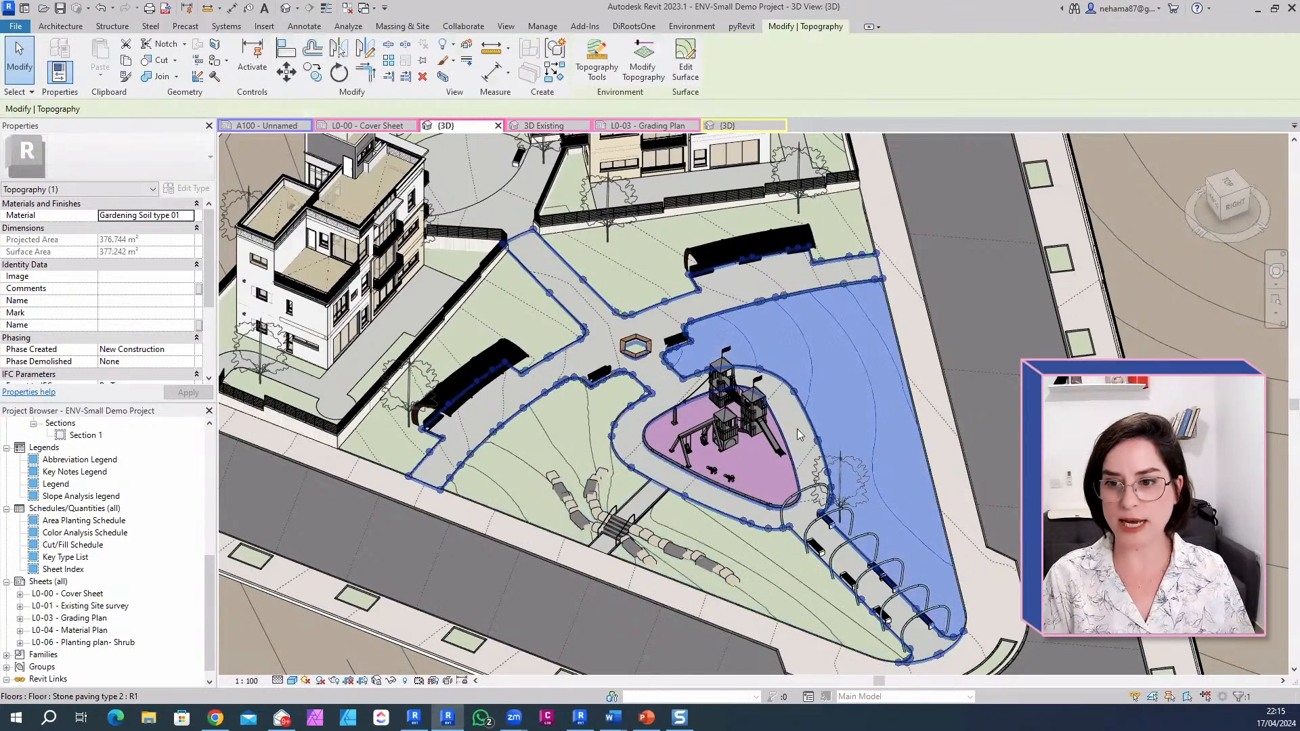
{"action": "left_click", "coordinate": [798, 429]}
{"action": "left_click", "coordinate": [535, 332]}
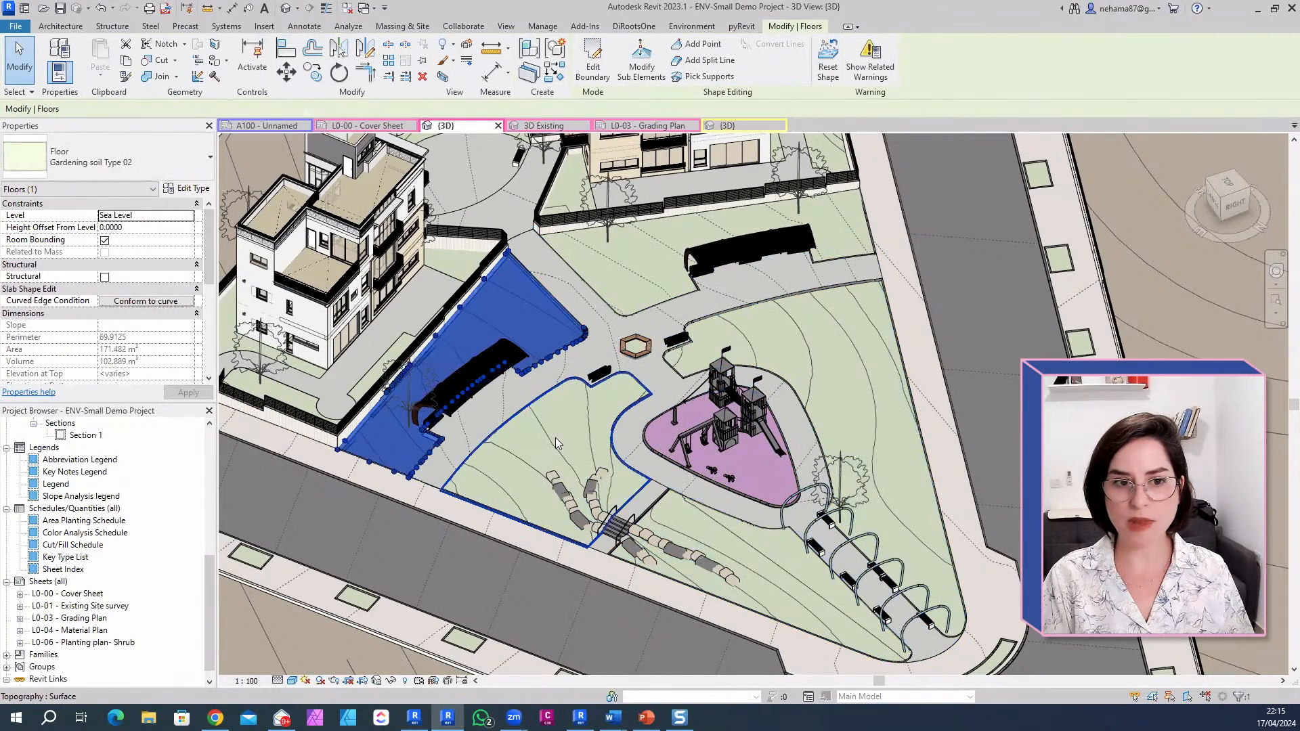
{"action": "left_click", "coordinate": [556, 443]}
{"action": "scroll", "coordinate": [167, 313], "scroll_direction": "down", "scroll_amount": 4}
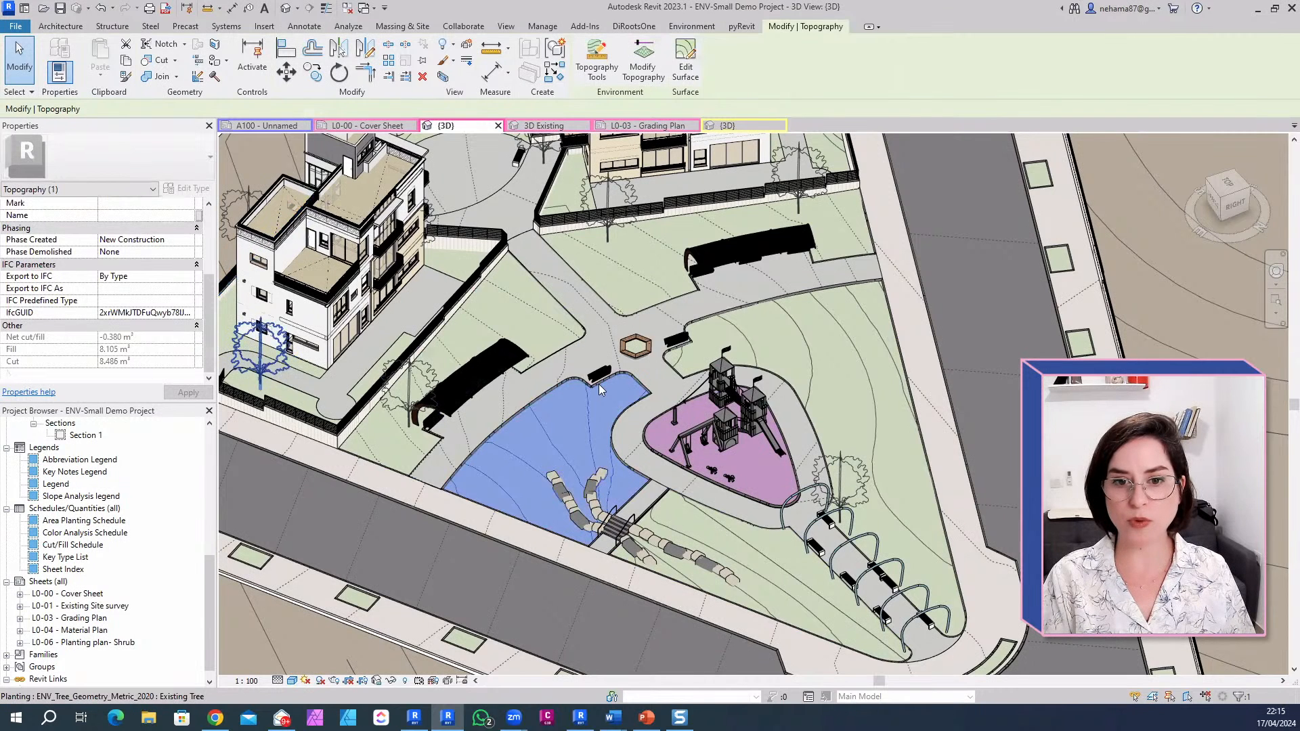
Step: Inspect the stone paving floors around the playground and the topography surface beneath them from several angles in the demo project's 3D view
{"action": "left_click", "coordinate": [726, 535]}
{"action": "scroll", "coordinate": [725, 535], "scroll_direction": "down", "scroll_amount": 3}
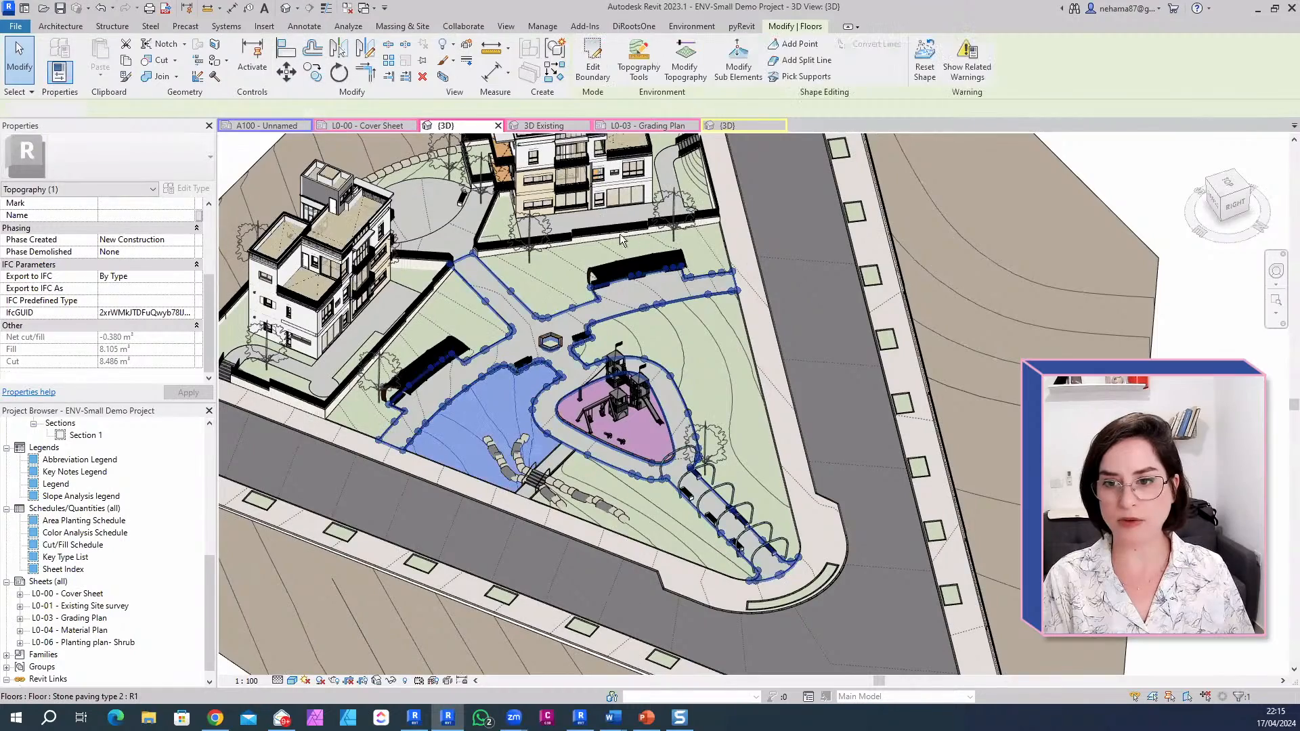
{"action": "scroll", "coordinate": [765, 458], "scroll_direction": "up", "scroll_amount": 2}
{"action": "scroll", "coordinate": [765, 458], "scroll_direction": "down", "scroll_amount": 3}
{"action": "middle_click_drag", "start_coordinate": [778, 470], "coordinate": [715, 485], "text": "shift"}
{"action": "scroll", "coordinate": [714, 485], "scroll_direction": "up", "scroll_amount": 4}
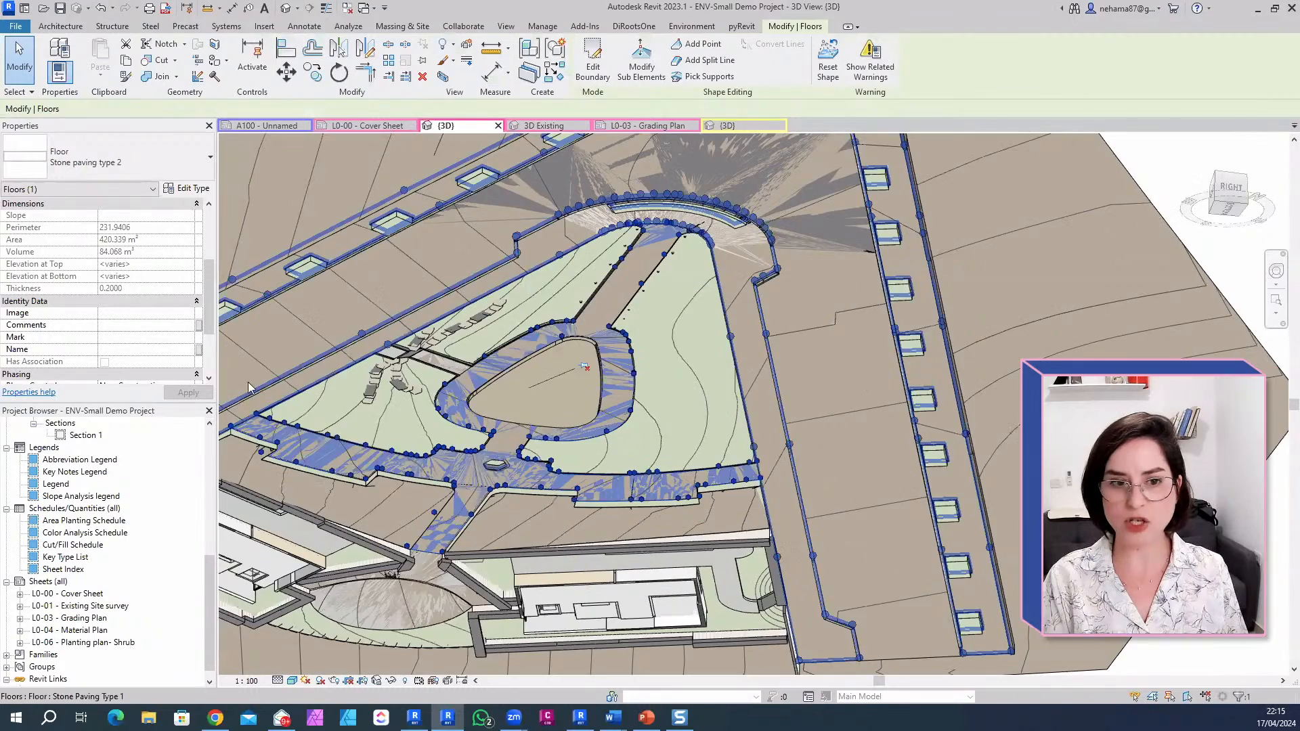
{"action": "left_click", "coordinate": [646, 288]}
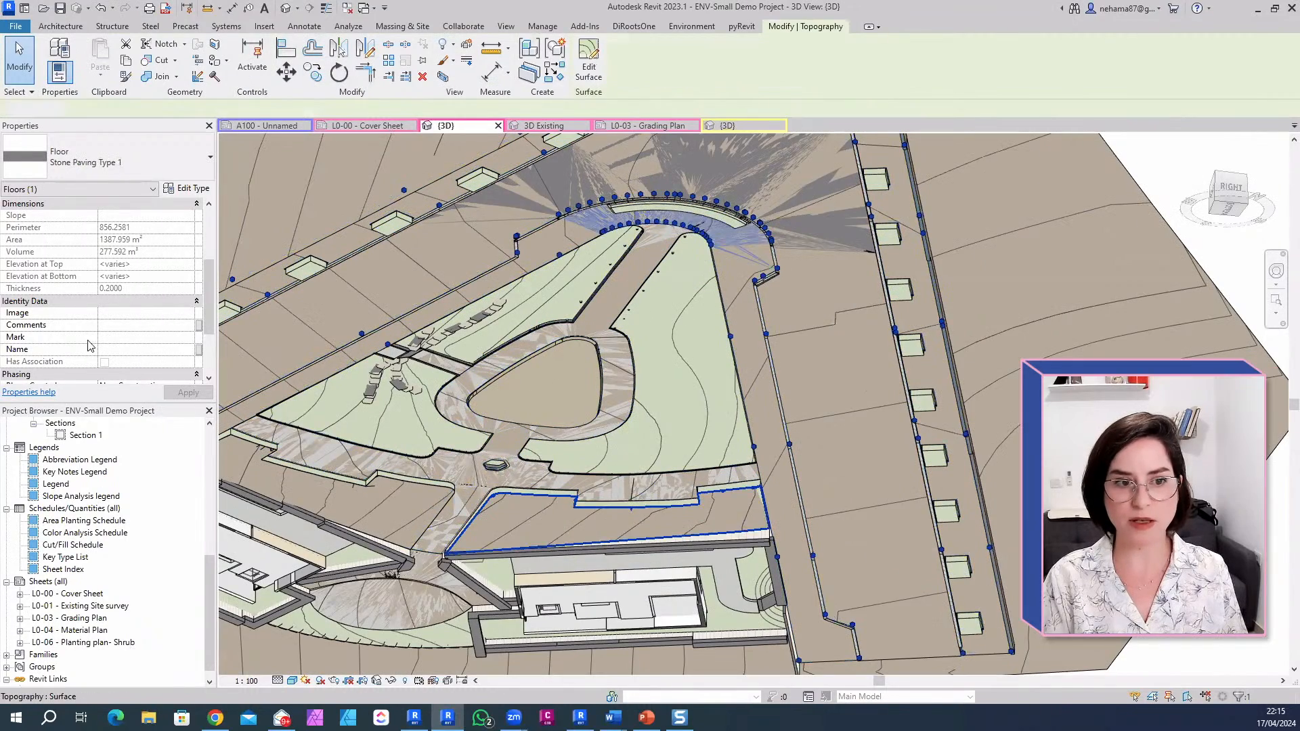
Step: Open the L0-03 Grading Plan sheet and review the area, cut, fill and net cut/fill columns of its Cut/Fill Schedule
{"action": "left_click", "coordinate": [619, 124]}
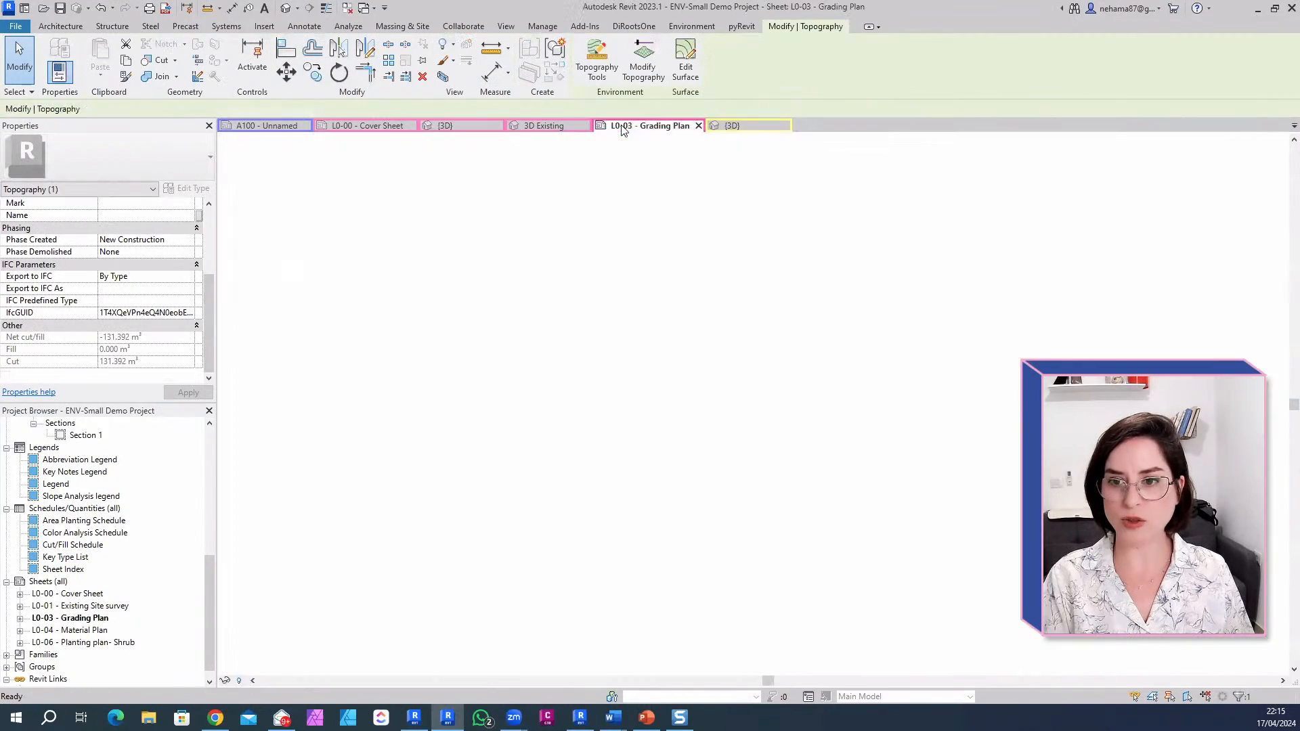
{"action": "scroll", "coordinate": [593, 499], "scroll_direction": "down", "scroll_amount": 3}
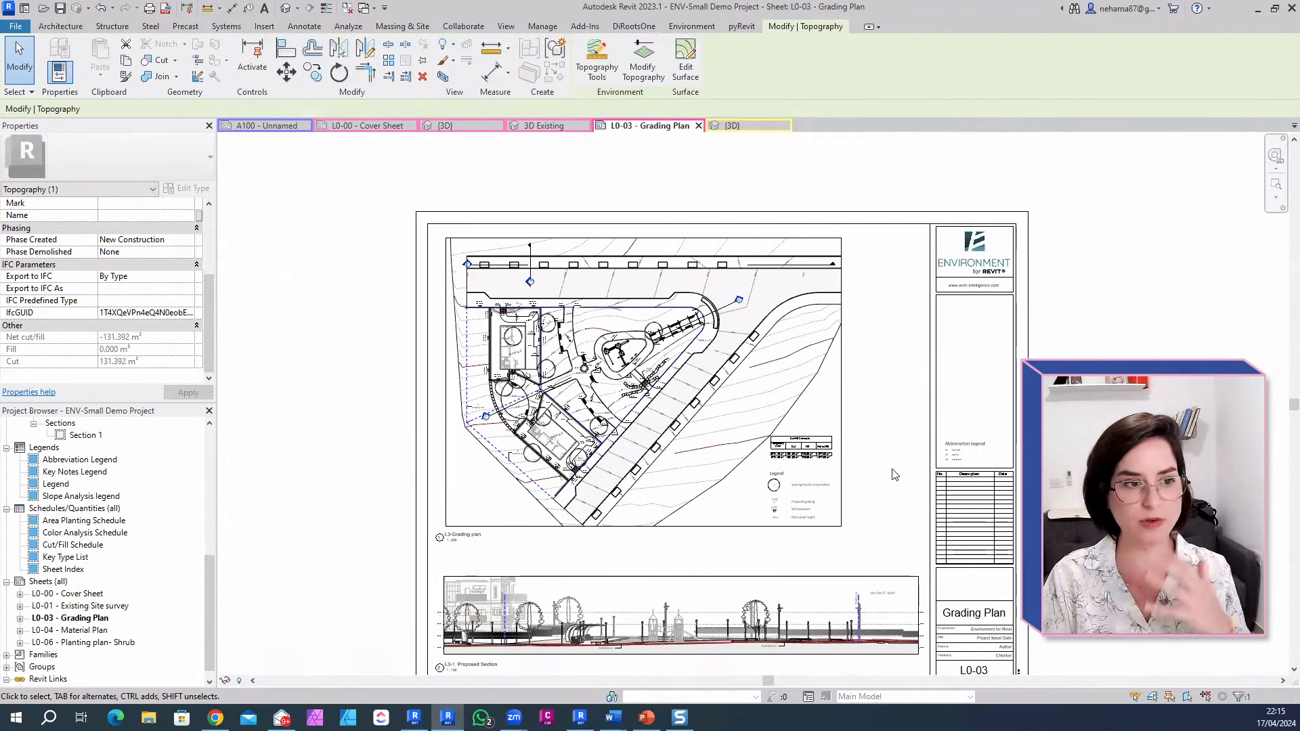
{"action": "scroll", "coordinate": [806, 453], "scroll_direction": "up", "scroll_amount": 5}
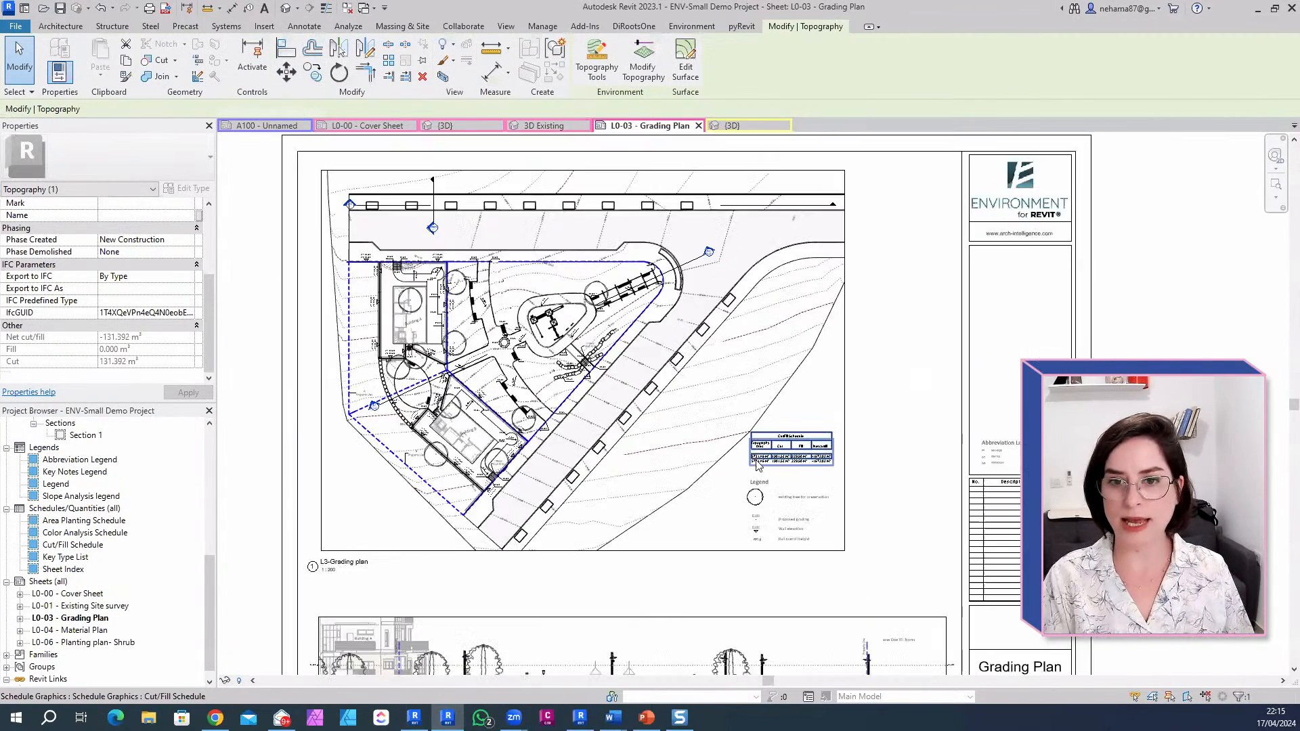
{"action": "scroll", "coordinate": [694, 471], "scroll_direction": "up", "scroll_amount": 5}
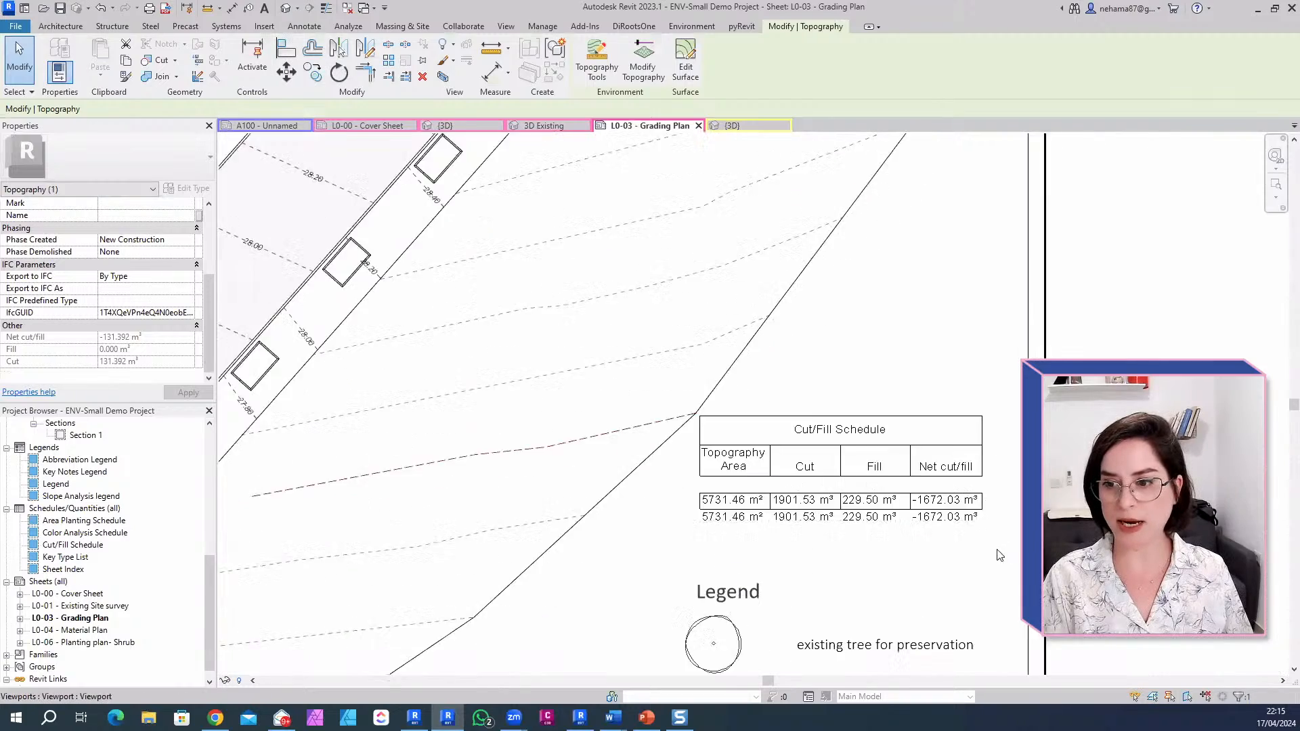
{"action": "scroll", "coordinate": [880, 433], "scroll_direction": "down", "scroll_amount": 5}
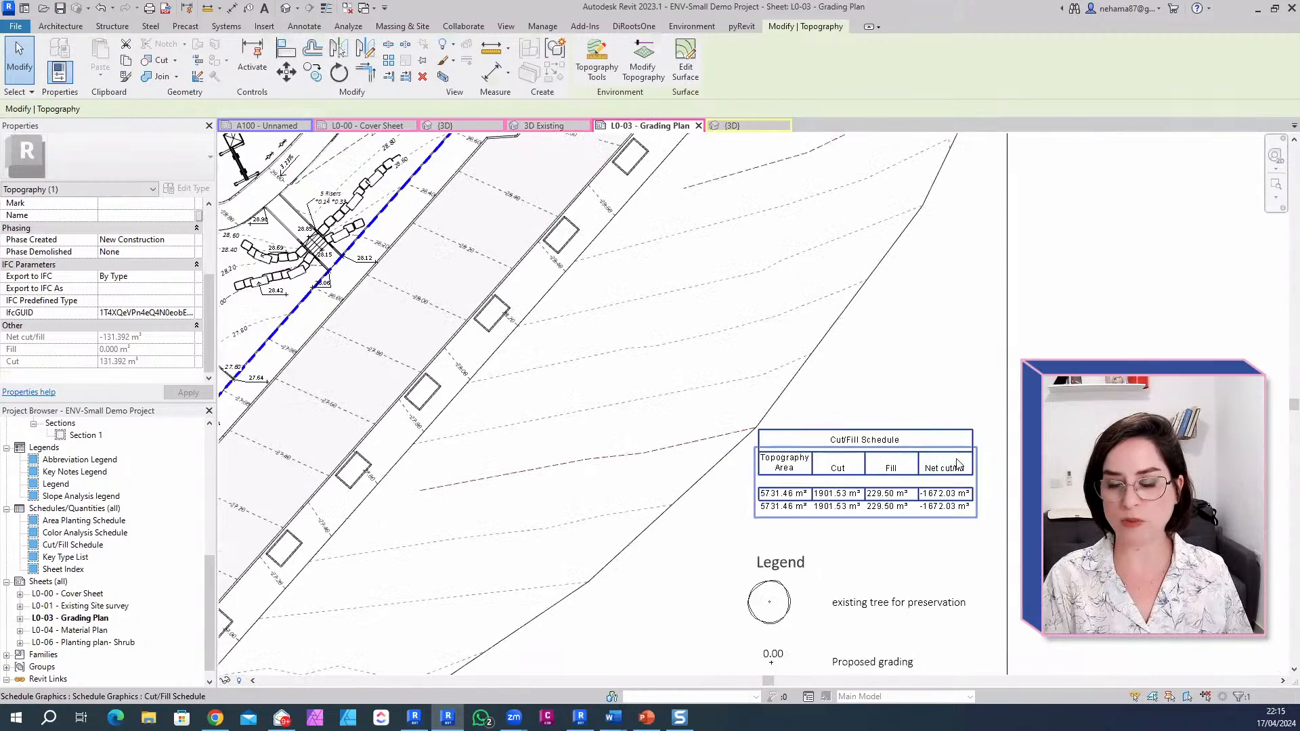
{"action": "scroll", "coordinate": [934, 461], "scroll_direction": "down", "scroll_amount": 2}
{"action": "scroll", "coordinate": [846, 532], "scroll_direction": "up", "scroll_amount": 3}
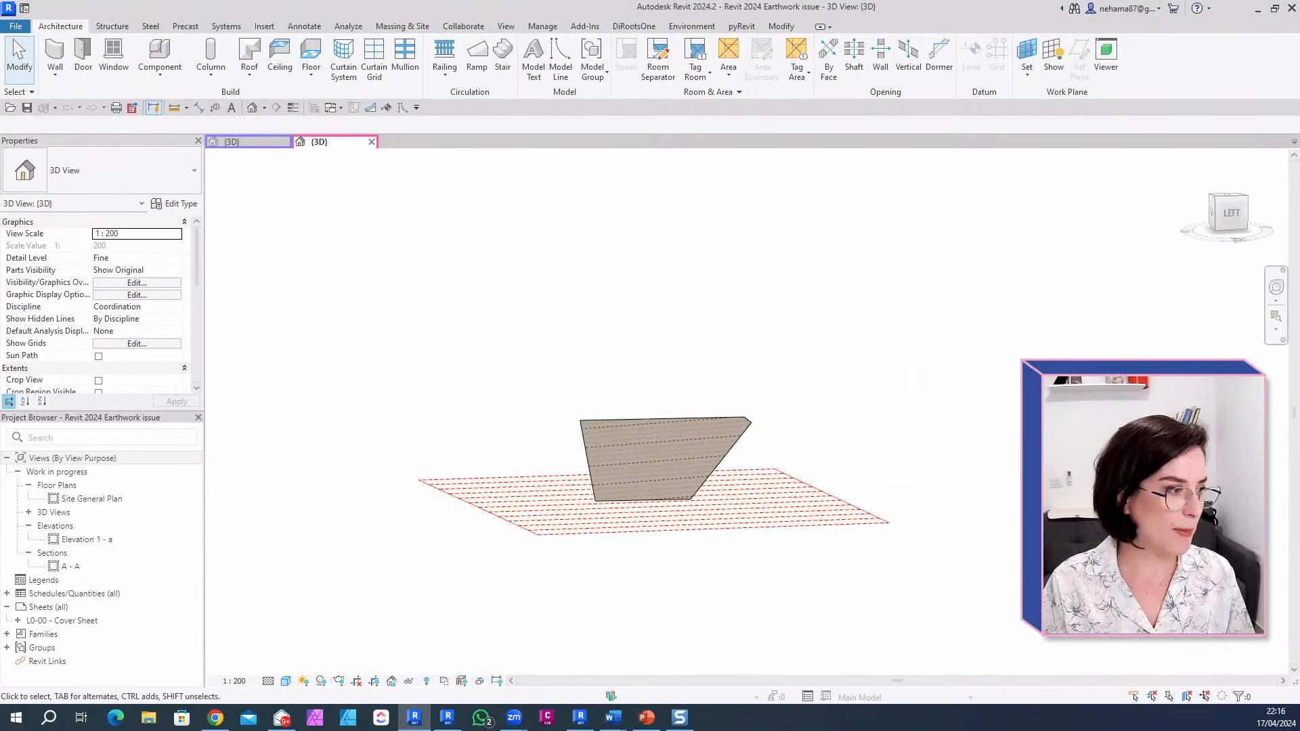
Step: Check the created and demolished phases of the proposed and existing toposurfaces in the Revit 2024 Earthwork issue model
{"action": "scroll", "coordinate": [718, 598], "scroll_direction": "up", "scroll_amount": 1}
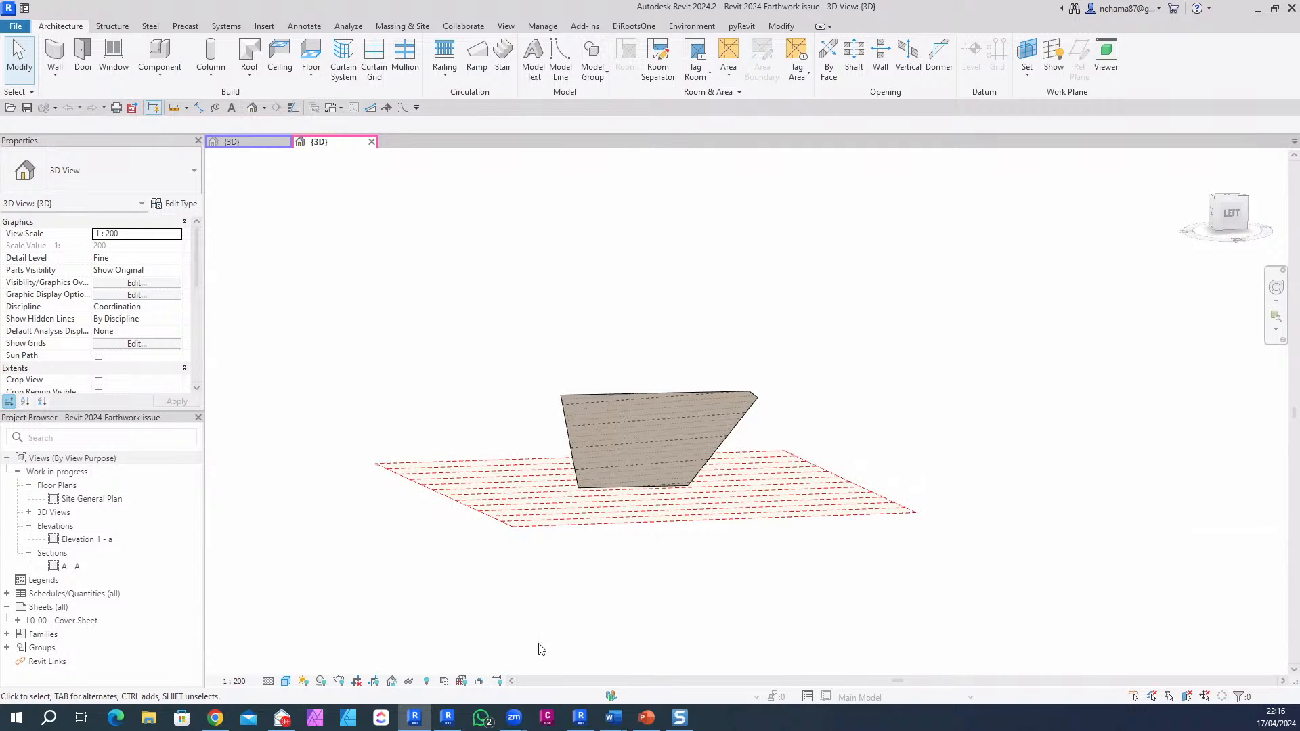
{"action": "left_click", "coordinate": [718, 405]}
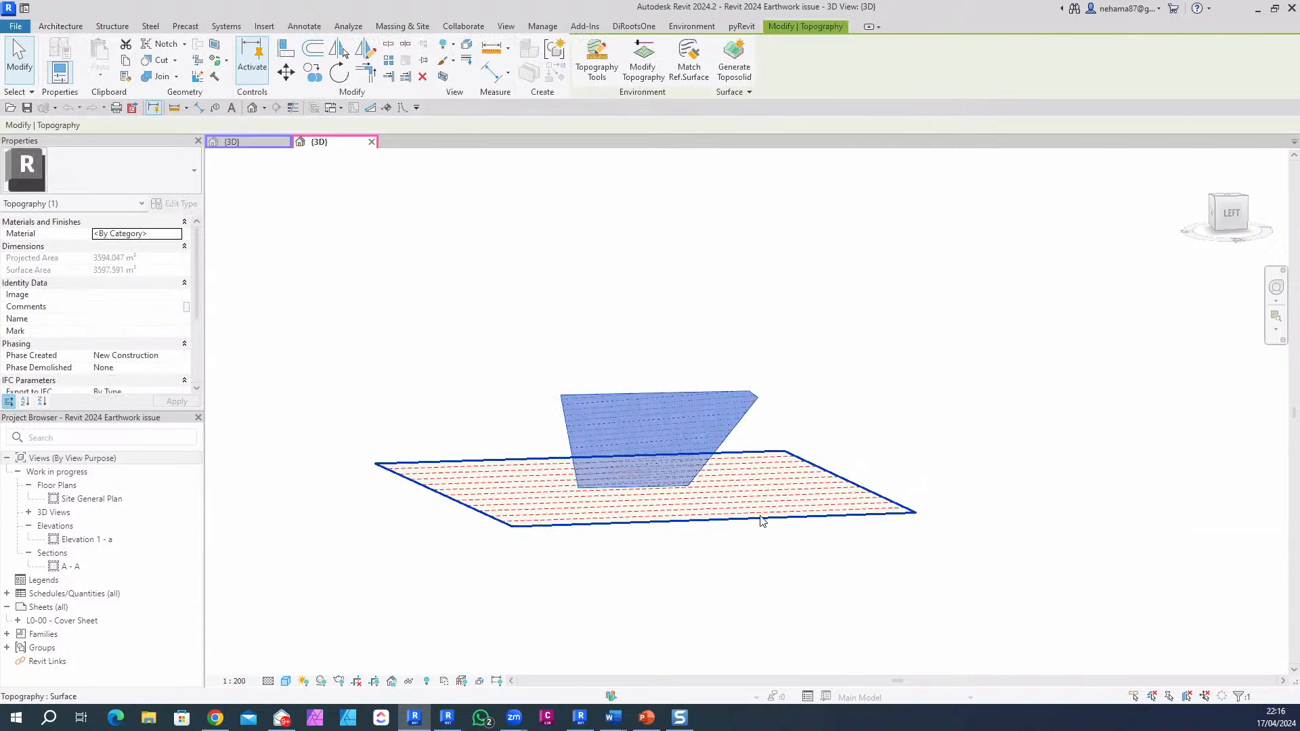
{"action": "left_click", "coordinate": [761, 519]}
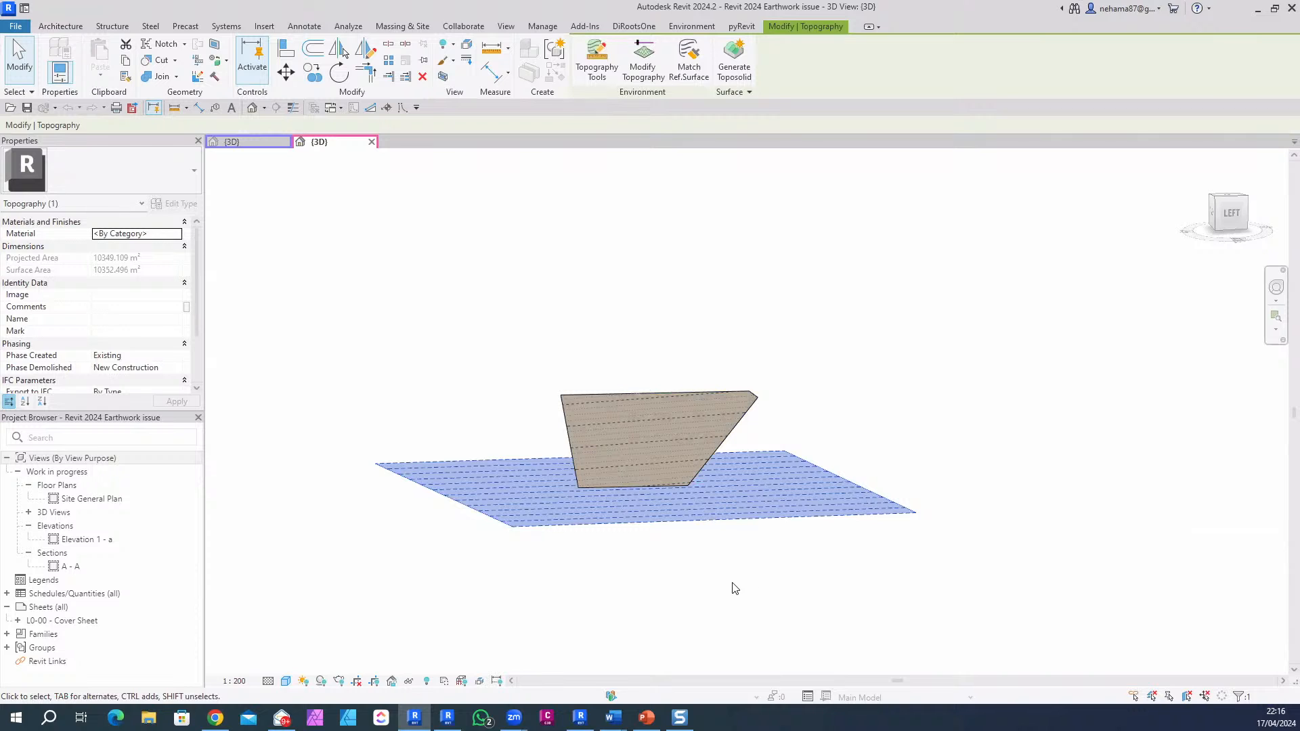
{"action": "left_click_drag", "start_coordinate": [903, 342], "coordinate": [560, 614]}
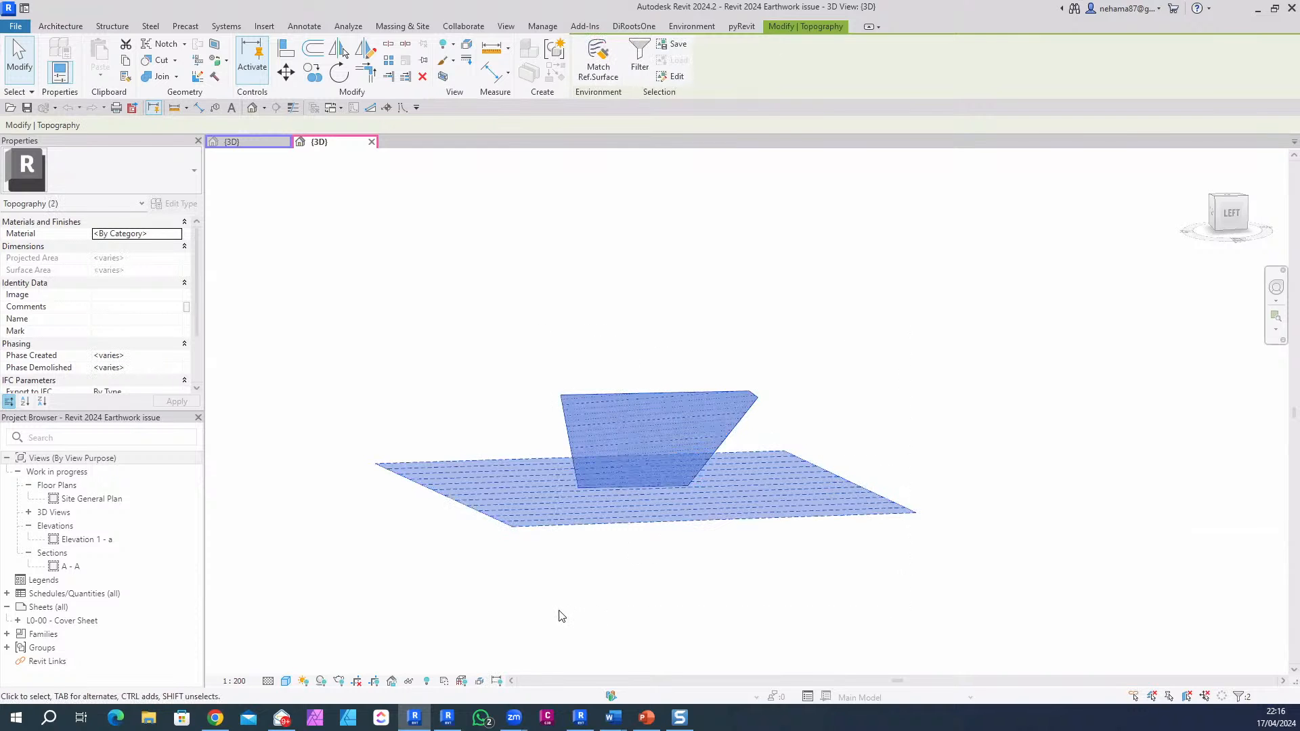
{"action": "left_click", "coordinate": [719, 583]}
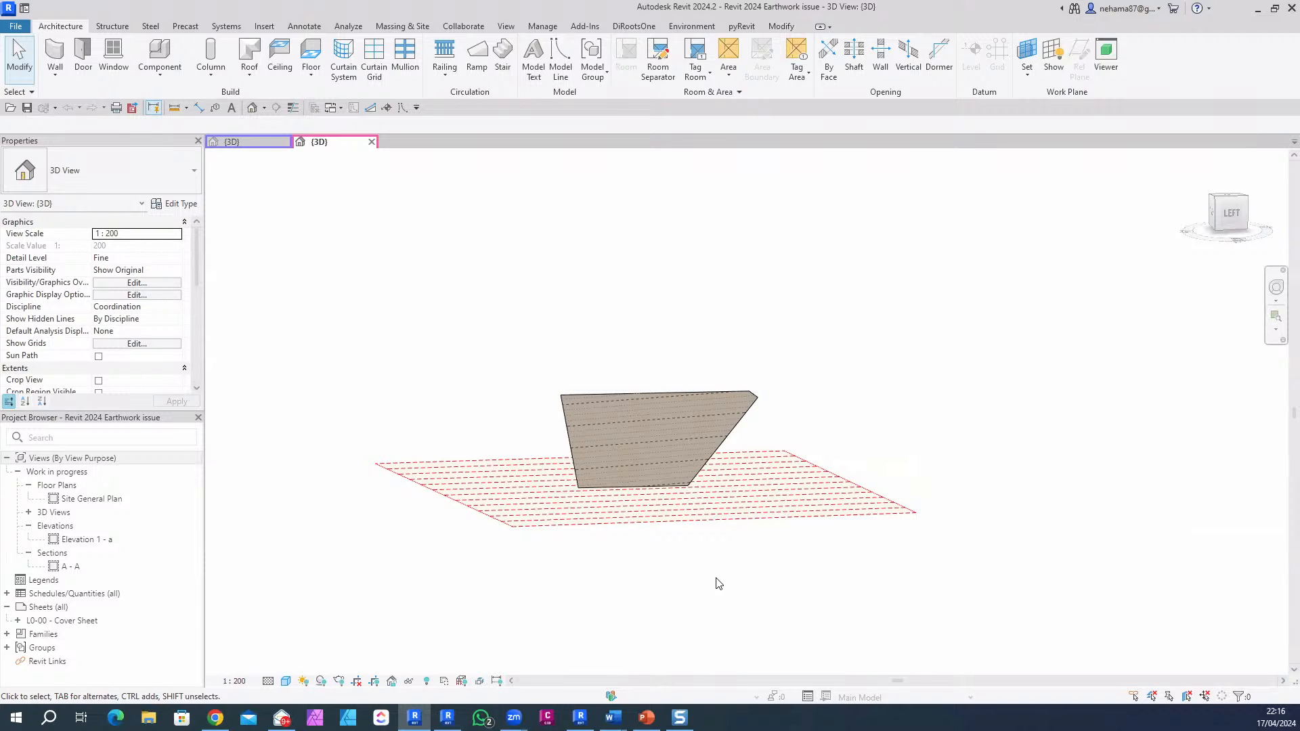
{"action": "scroll", "coordinate": [565, 394], "scroll_direction": "up", "scroll_amount": 2}
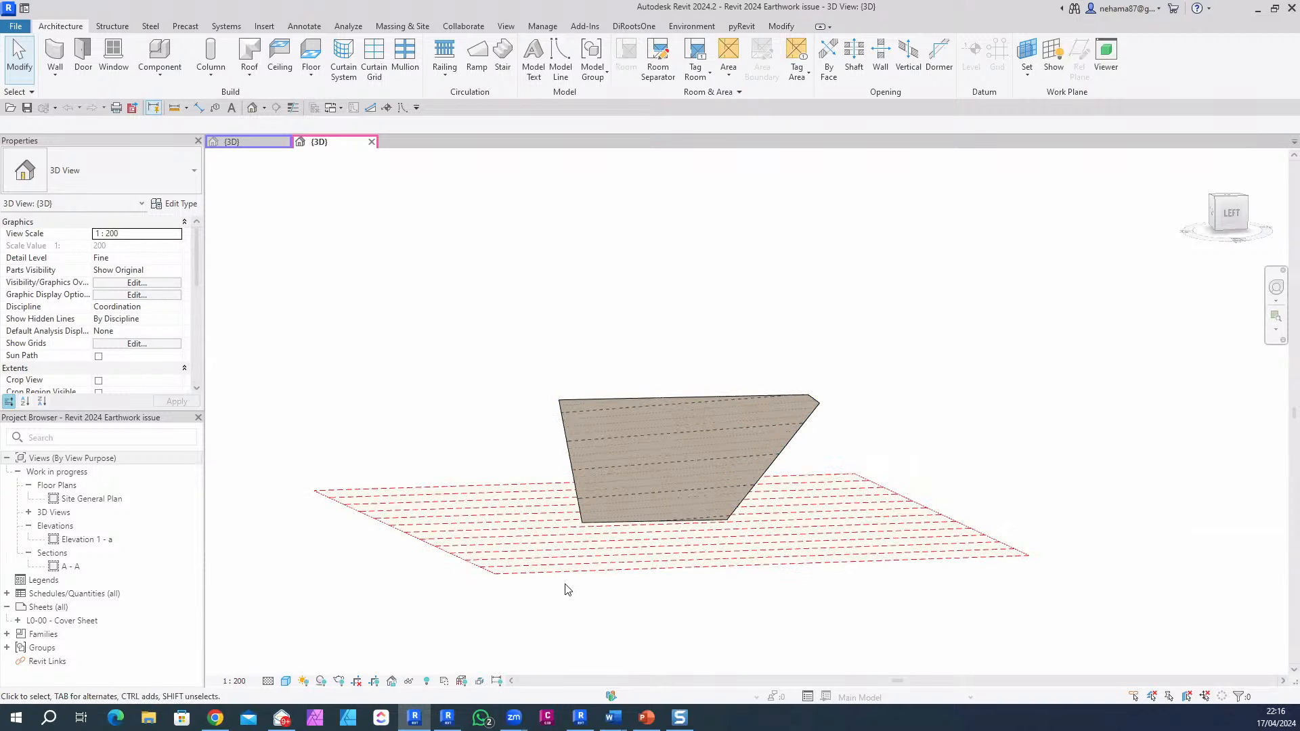
{"action": "left_click", "coordinate": [566, 575]}
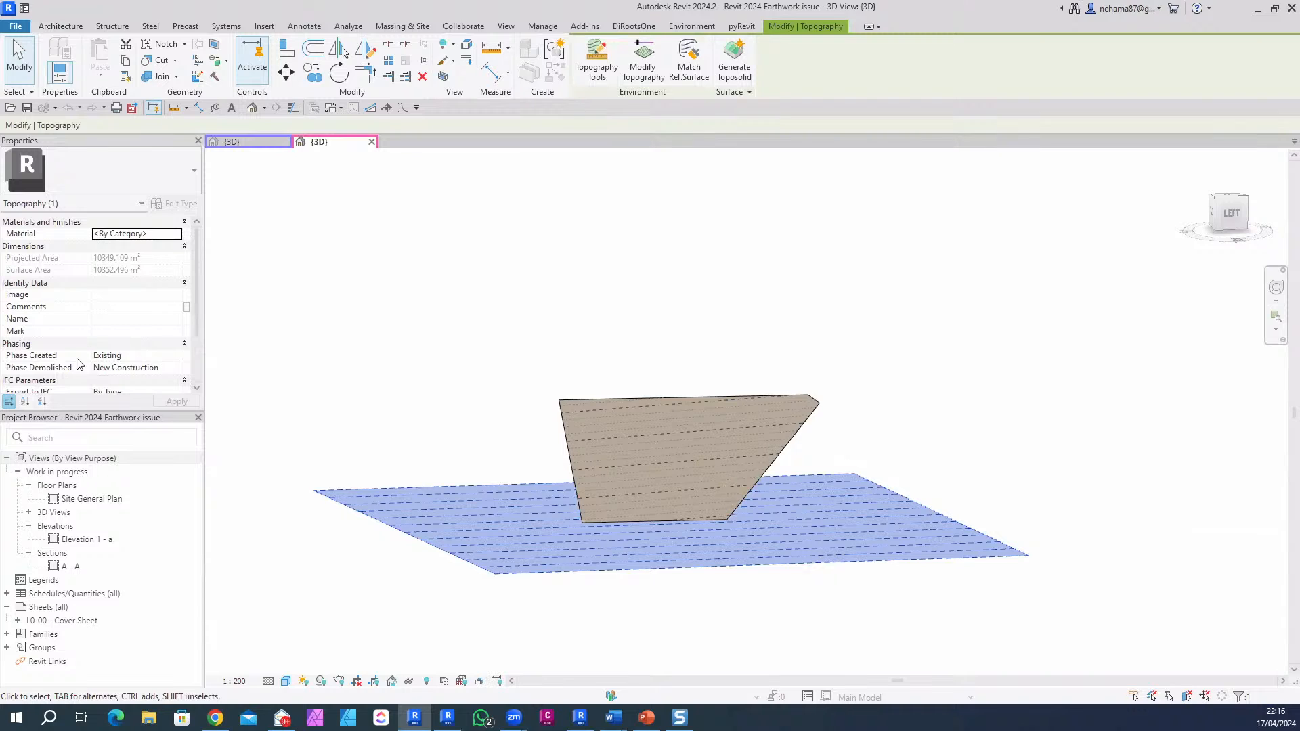
{"action": "scroll", "coordinate": [751, 298], "scroll_direction": "down", "scroll_amount": 1}
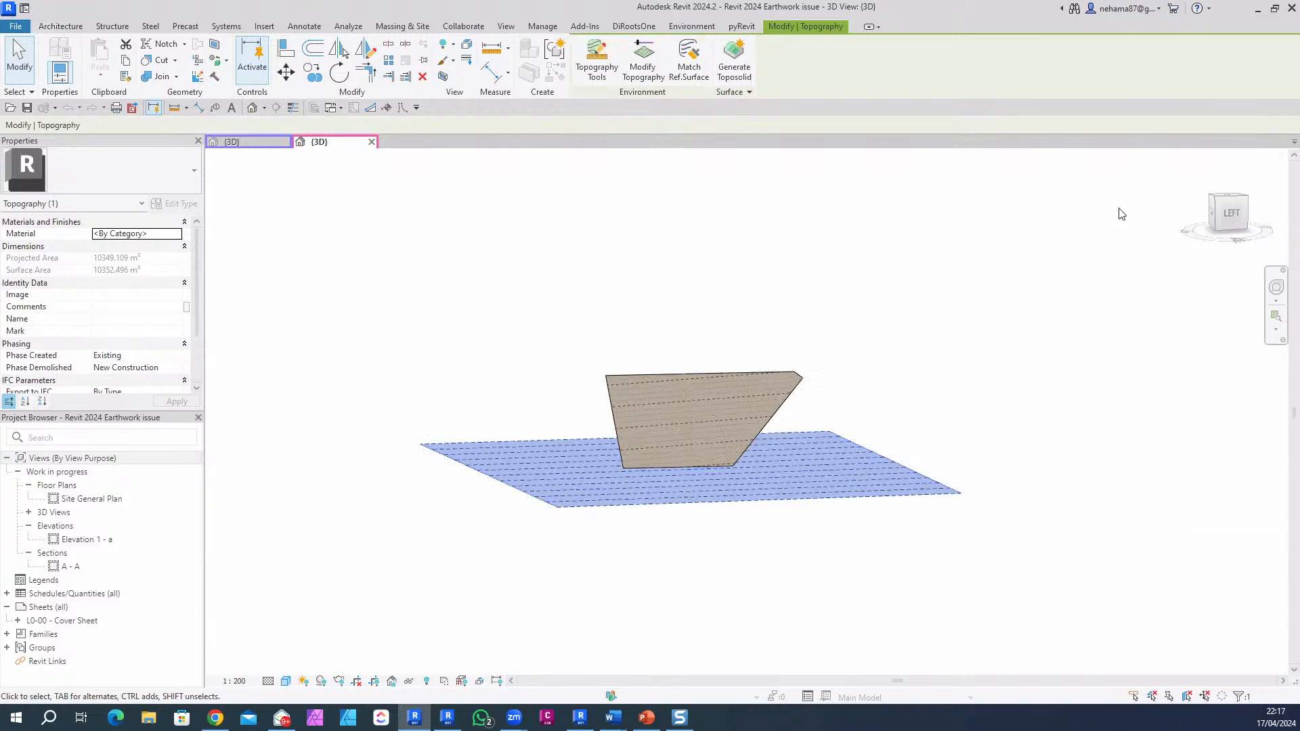
Step: View the surfaces from above and at an angle, and capture a snip of the proposed toposurface's net cut/fill, fill and cut values
{"action": "left_click_drag", "start_coordinate": [1233, 200], "coordinate": [1152, 422]}
{"action": "left_click", "coordinate": [1231, 199]}
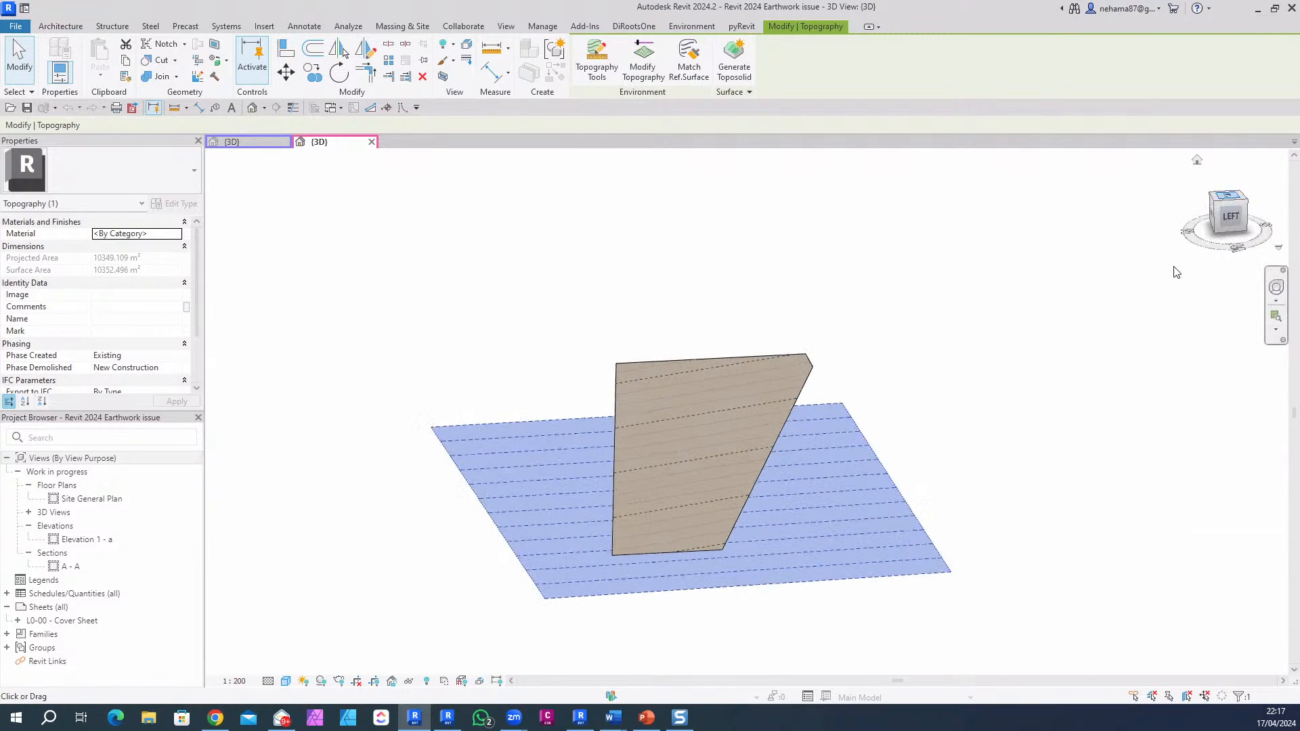
{"action": "left_click", "coordinate": [787, 469]}
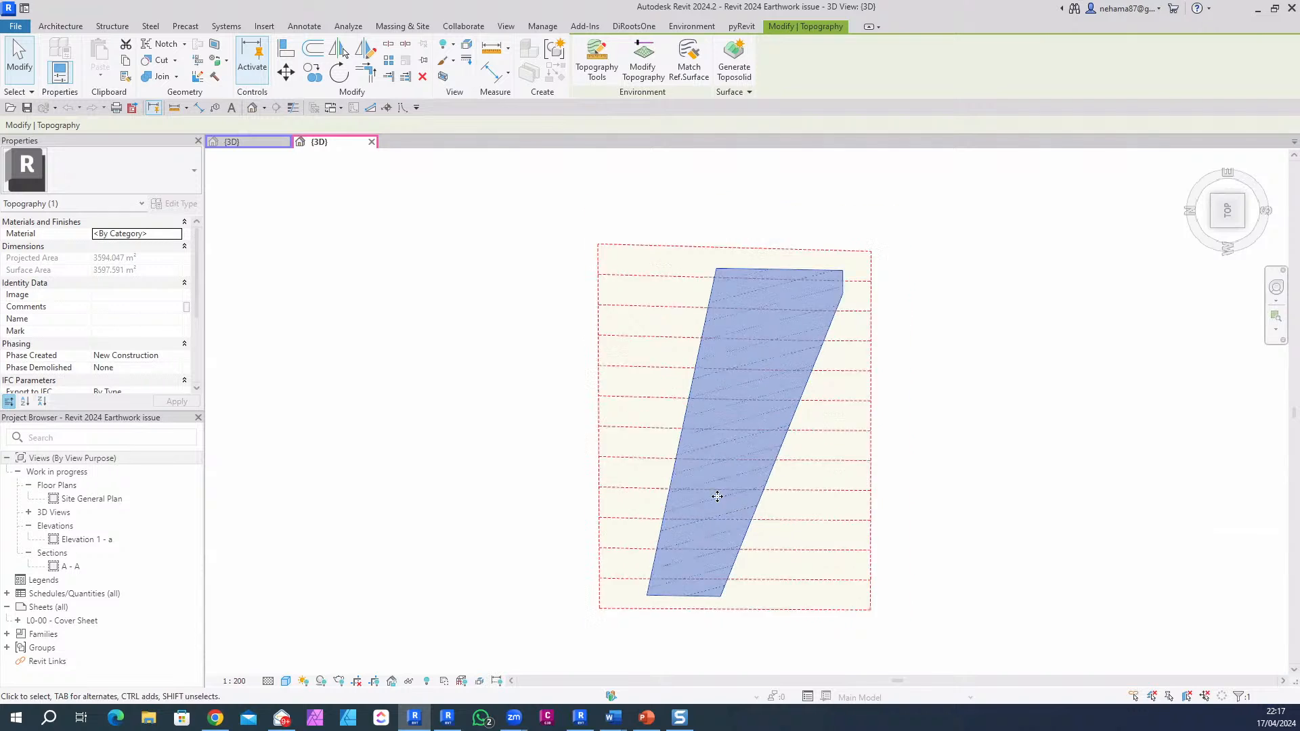
{"action": "middle_click_drag", "start_coordinate": [717, 494], "coordinate": [758, 586], "text": "shift"}
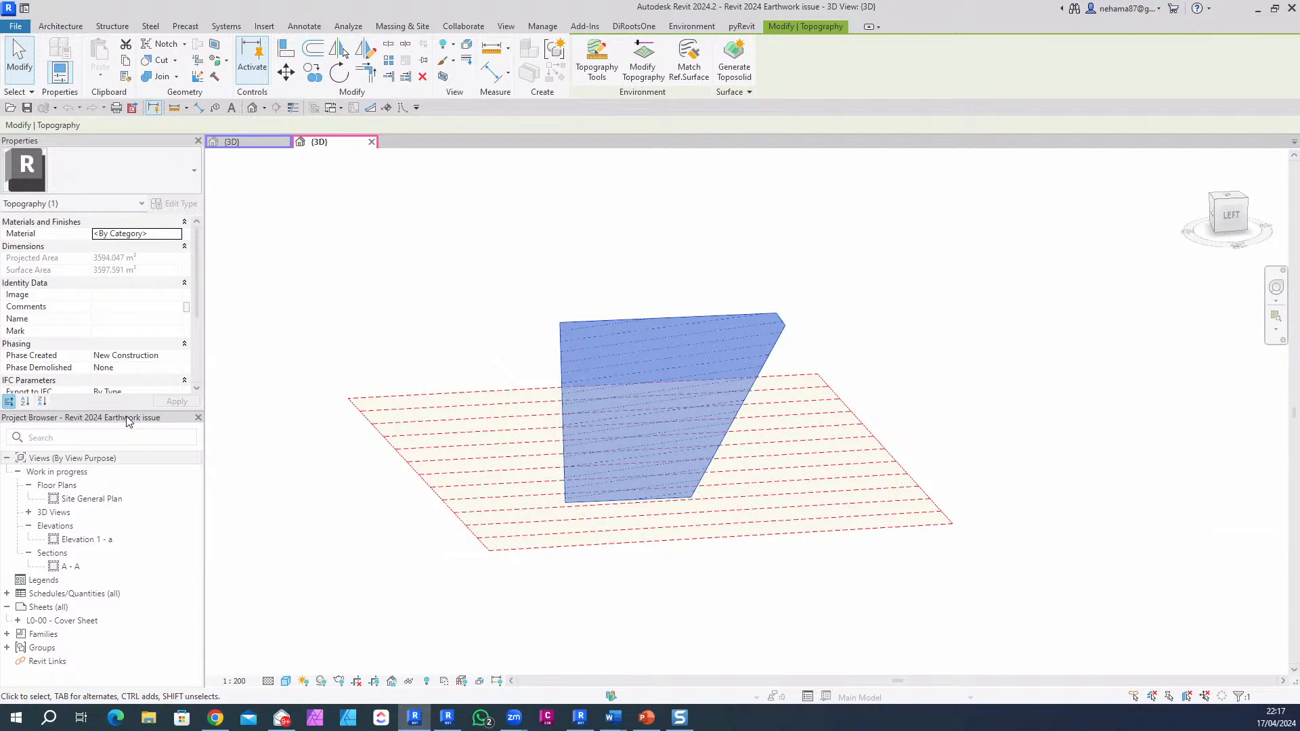
{"action": "scroll", "coordinate": [135, 310], "scroll_direction": "down", "scroll_amount": 3}
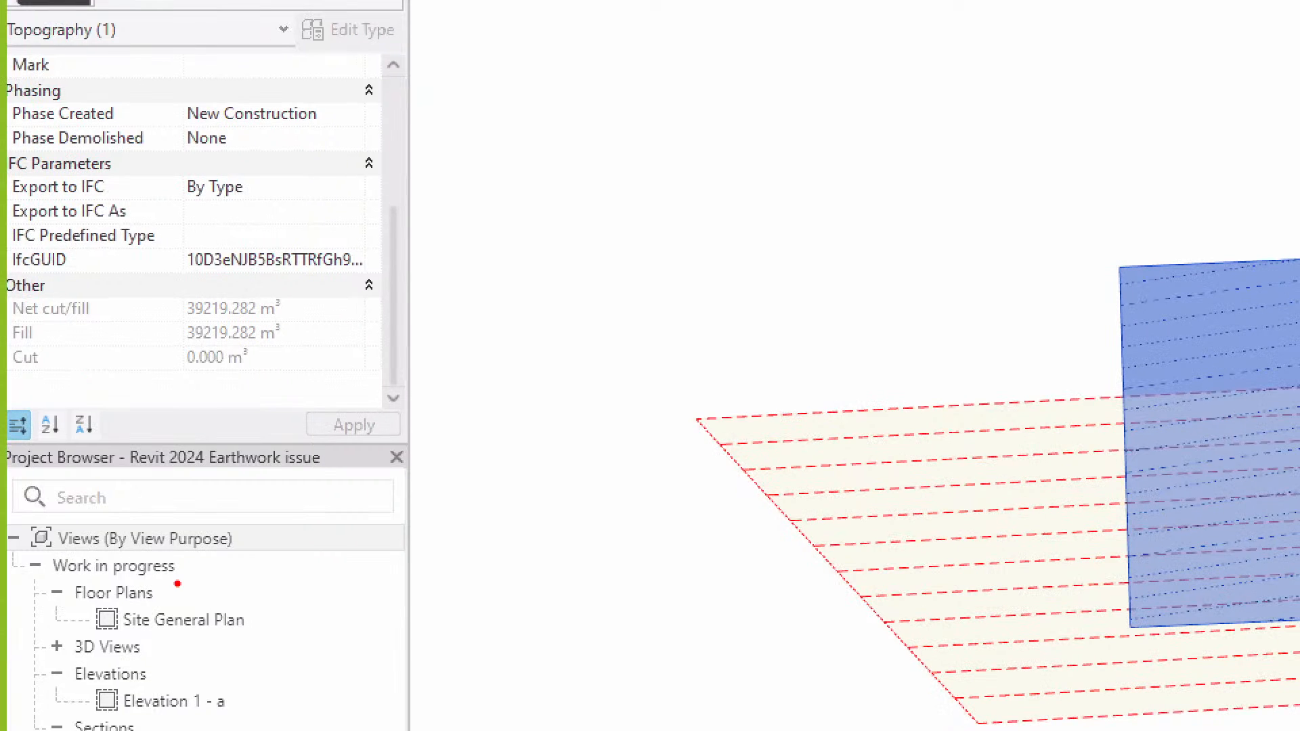
{"action": "key", "text": "Print"}
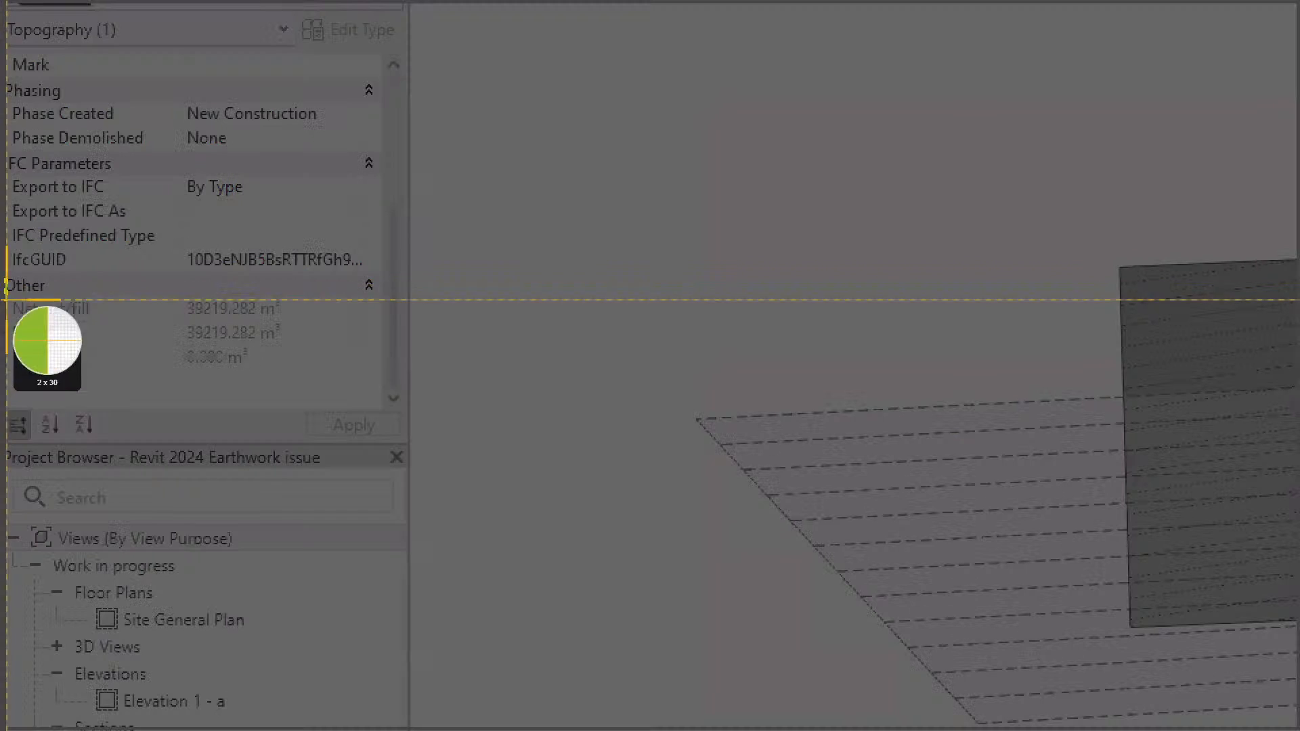
{"action": "left_click_drag", "start_coordinate": [5, 280], "coordinate": [396, 409]}
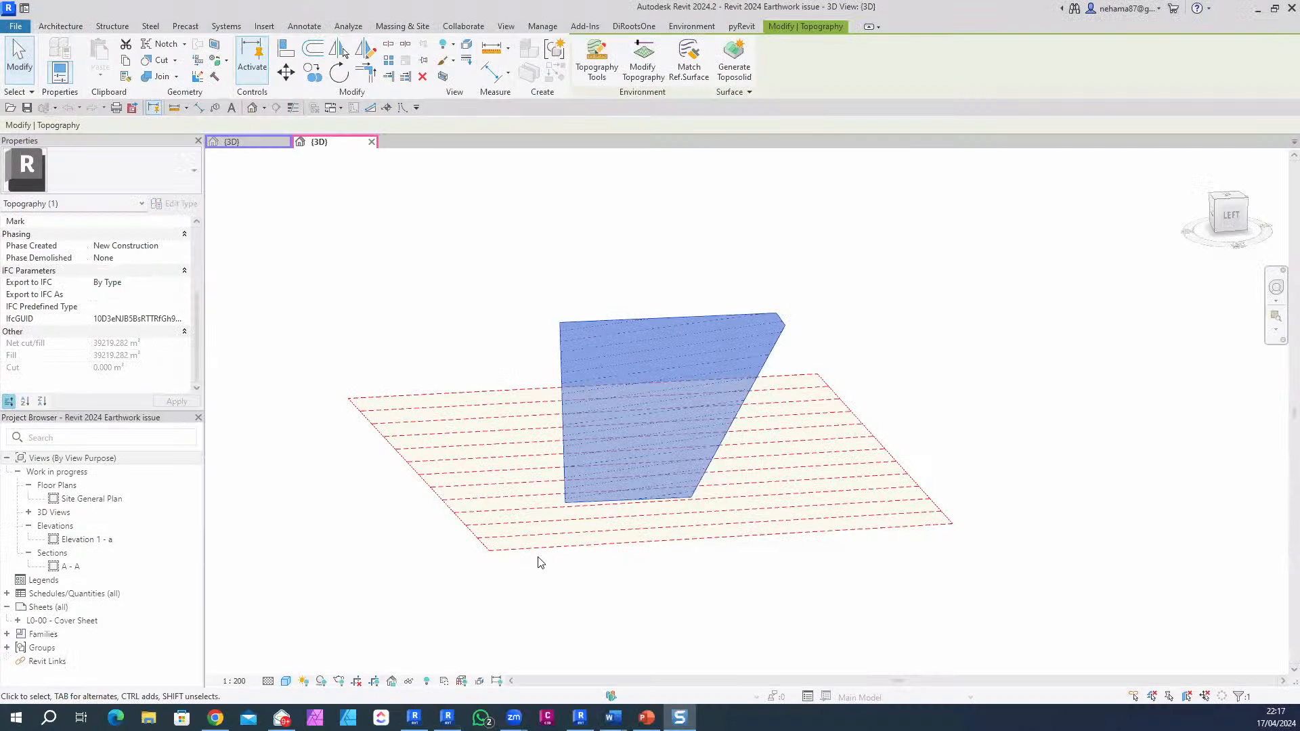
Step: Convert the existing ground toposurface into a toposolid with Topography Tools
{"action": "left_click", "coordinate": [520, 572]}
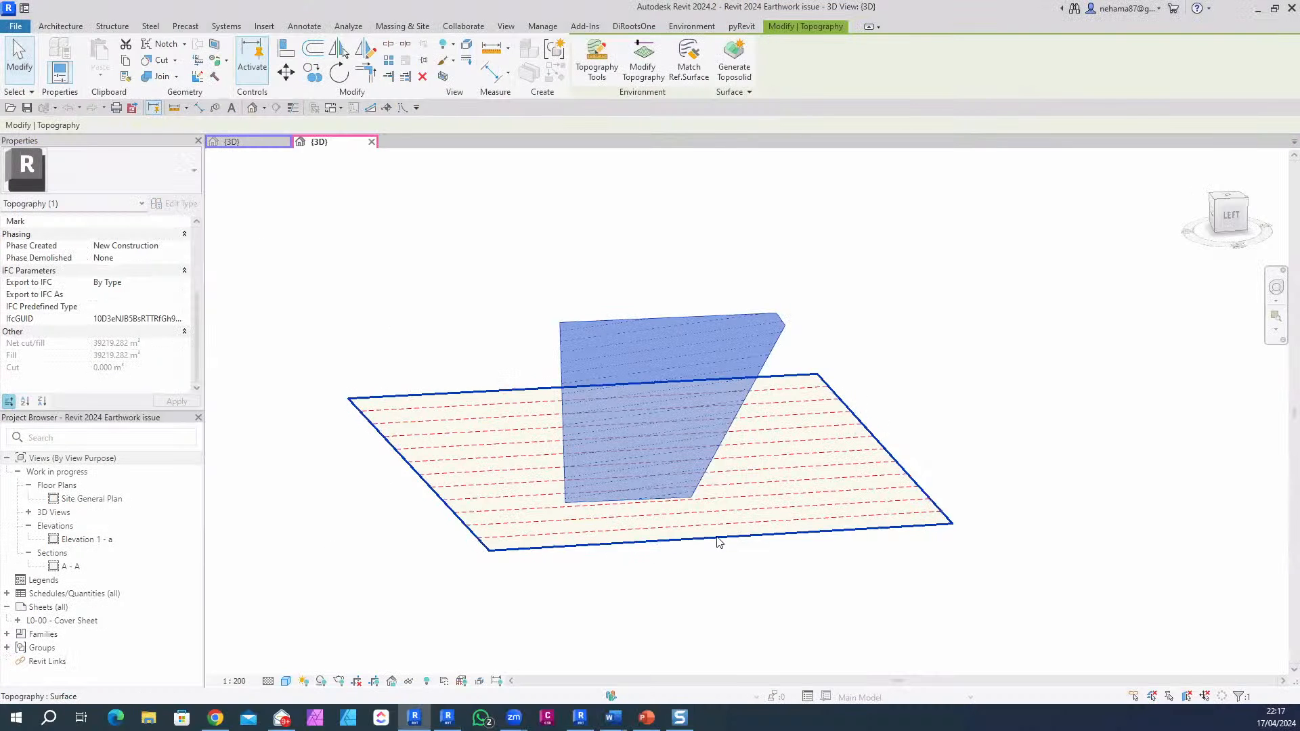
{"action": "scroll", "coordinate": [800, 575], "scroll_direction": "down", "scroll_amount": 1}
{"action": "left_click", "coordinate": [800, 587]}
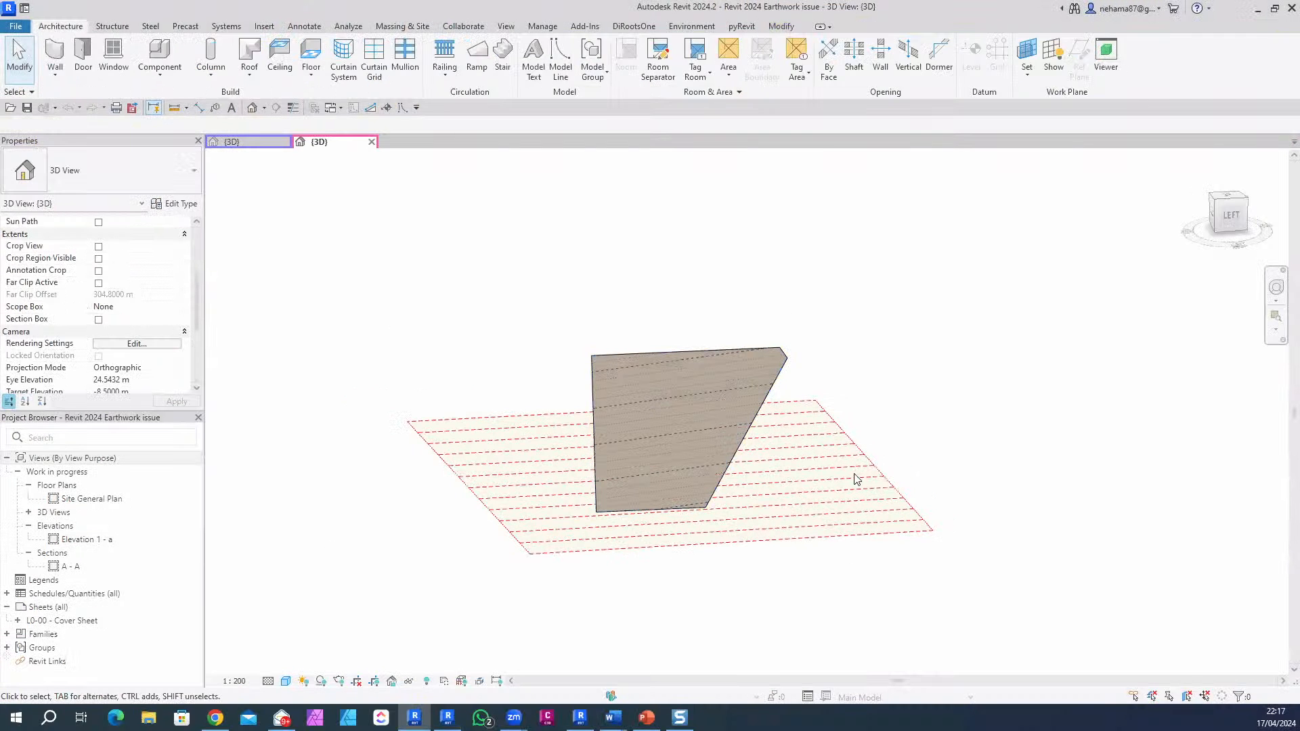
{"action": "left_click", "coordinate": [531, 557]}
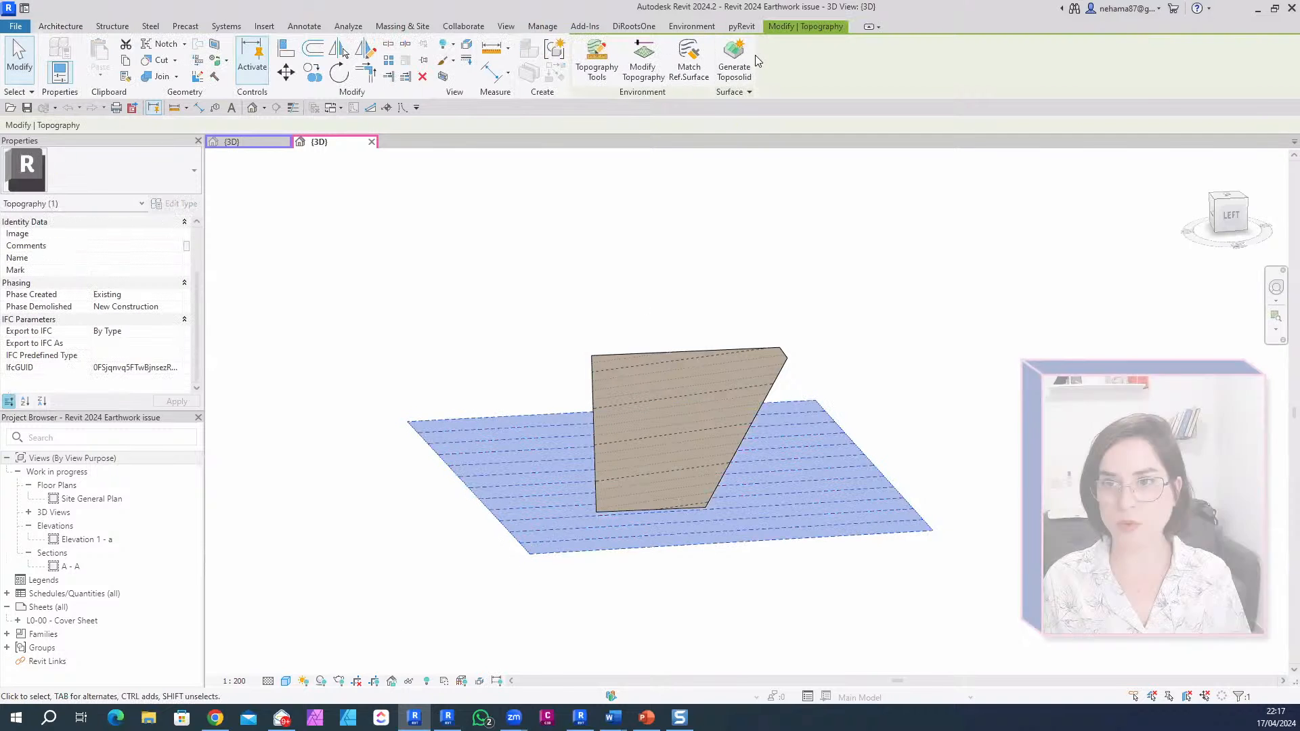
{"action": "left_click", "coordinate": [596, 59]}
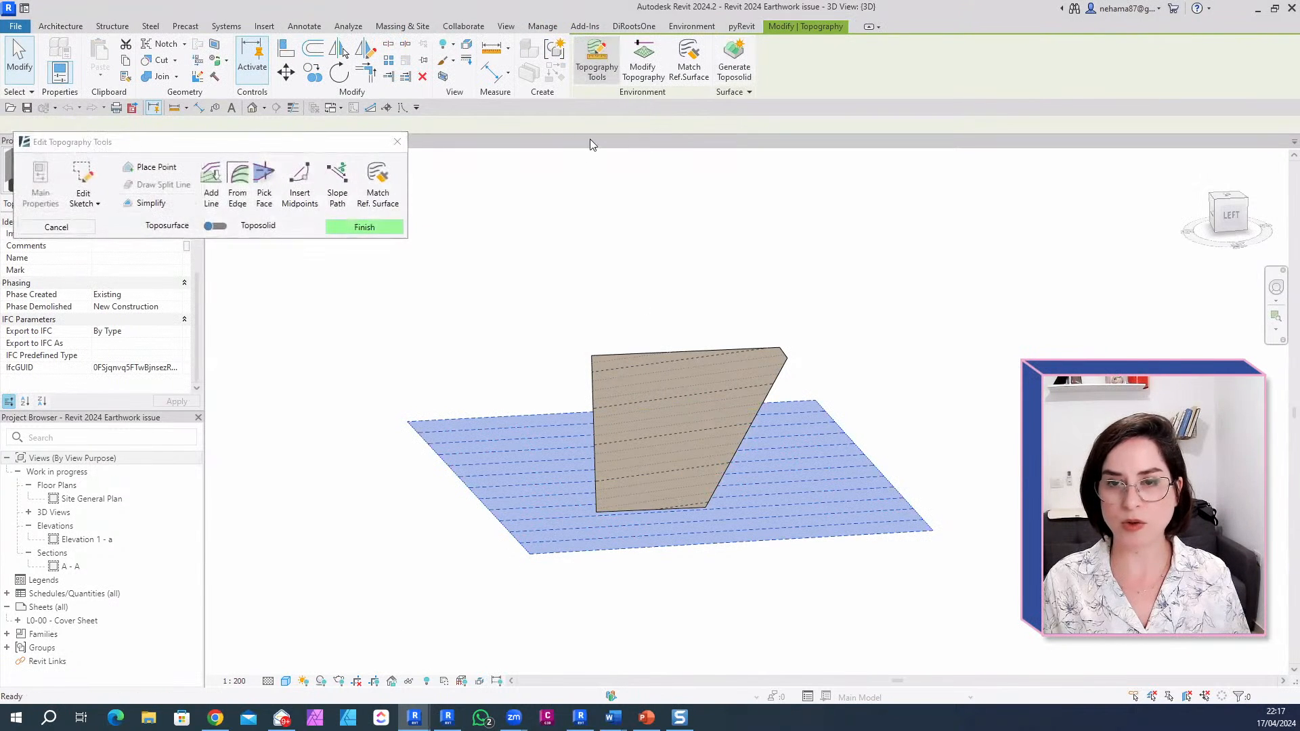
{"action": "left_click", "coordinate": [215, 289]}
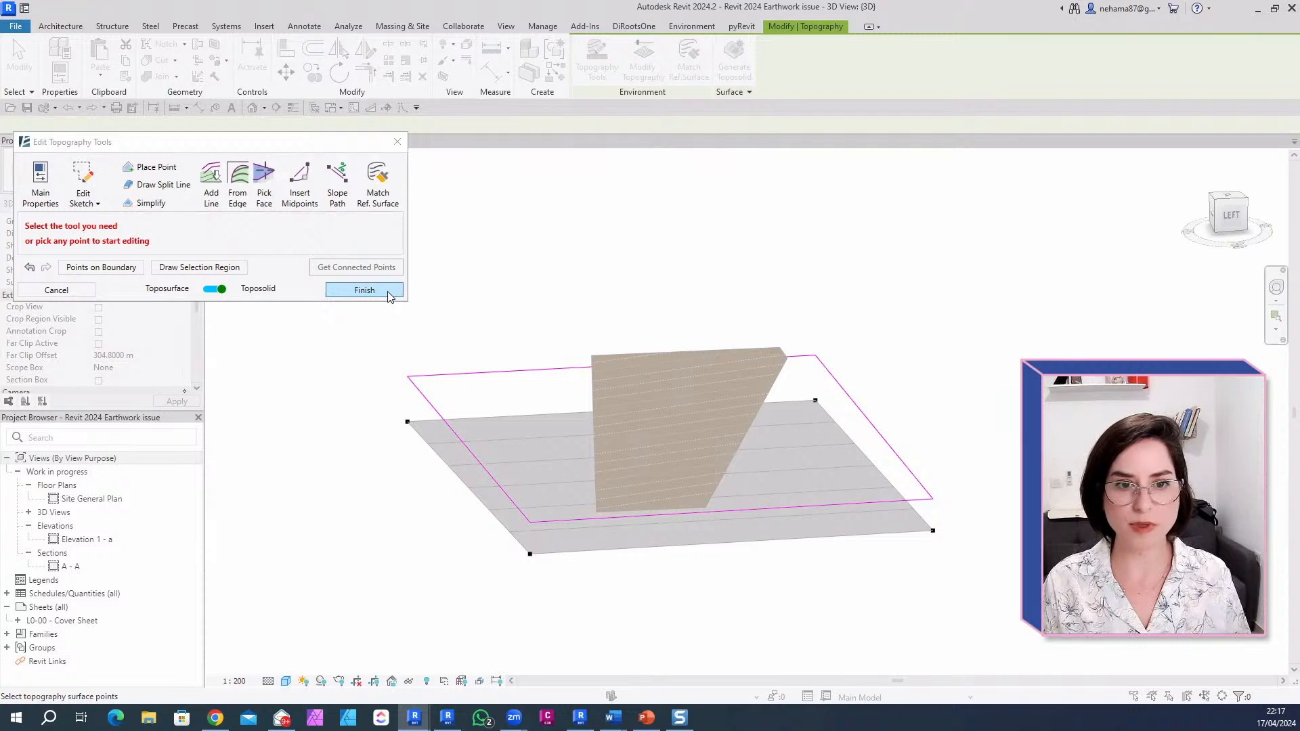
{"action": "left_click", "coordinate": [365, 290]}
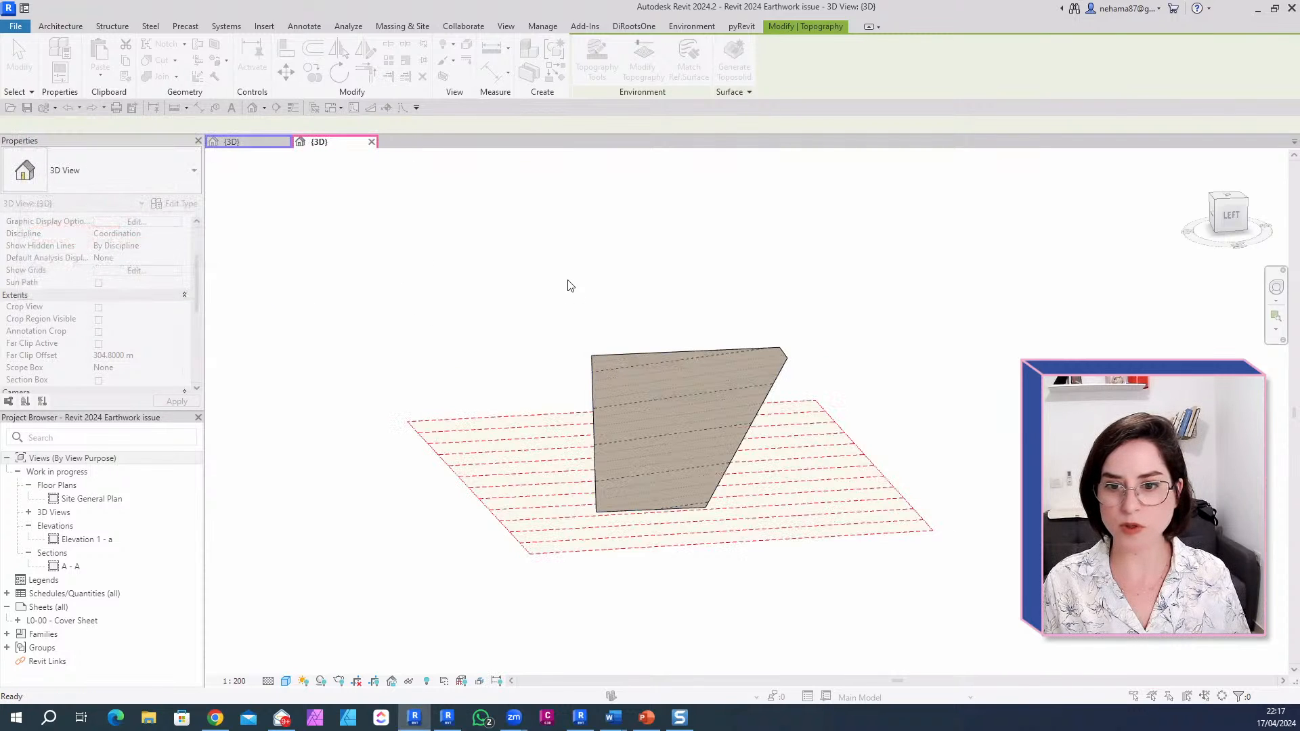
Step: Convert the proposed toposurface into a toposolid of type Paving type 01 with Topography Tools
{"action": "left_click", "coordinate": [719, 351]}
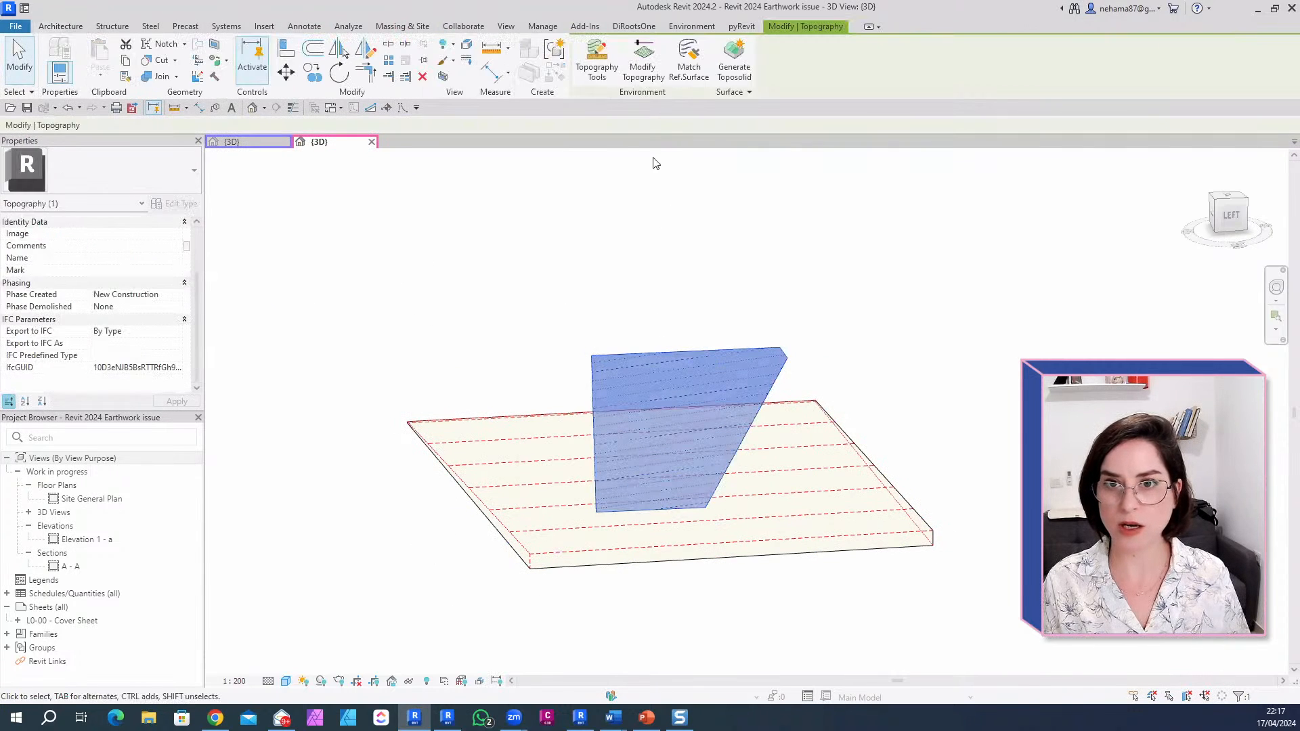
{"action": "left_click", "coordinate": [601, 72]}
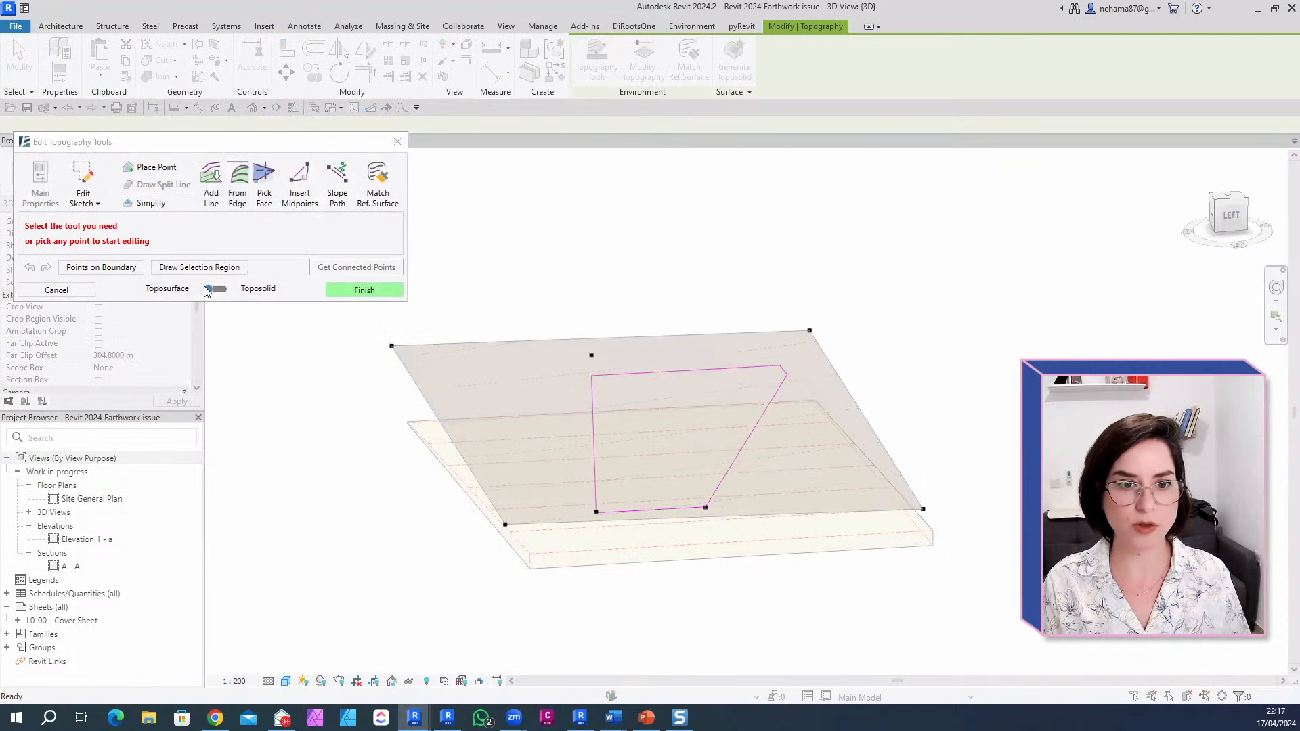
{"action": "left_click", "coordinate": [214, 289]}
{"action": "left_click", "coordinate": [41, 182]}
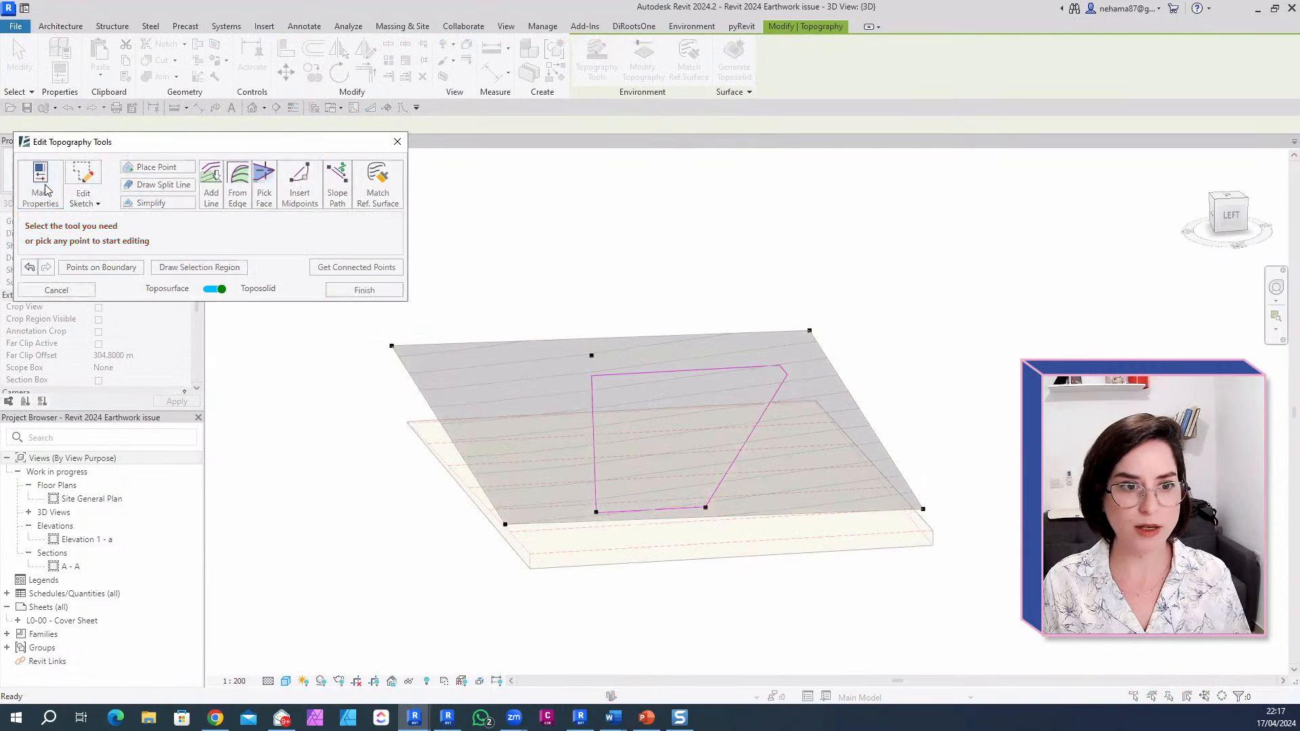
{"action": "left_click", "coordinate": [105, 187]}
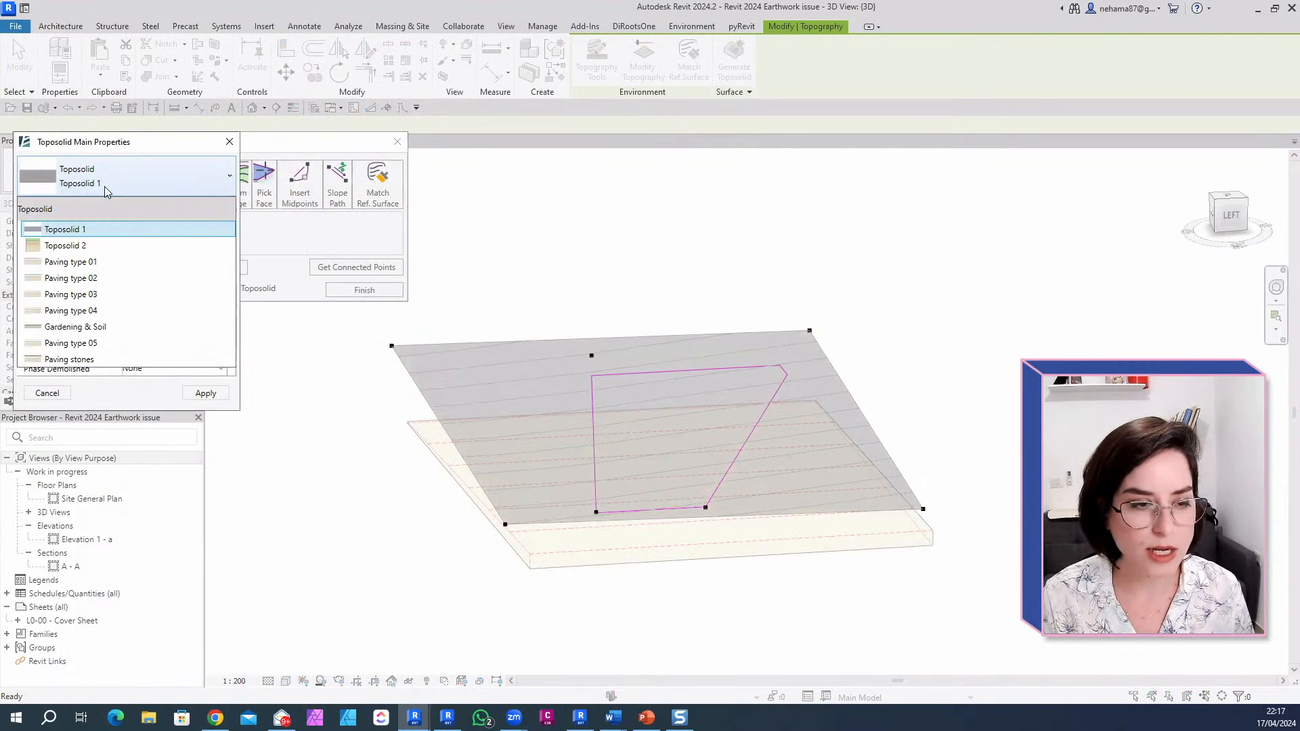
{"action": "left_click", "coordinate": [95, 259]}
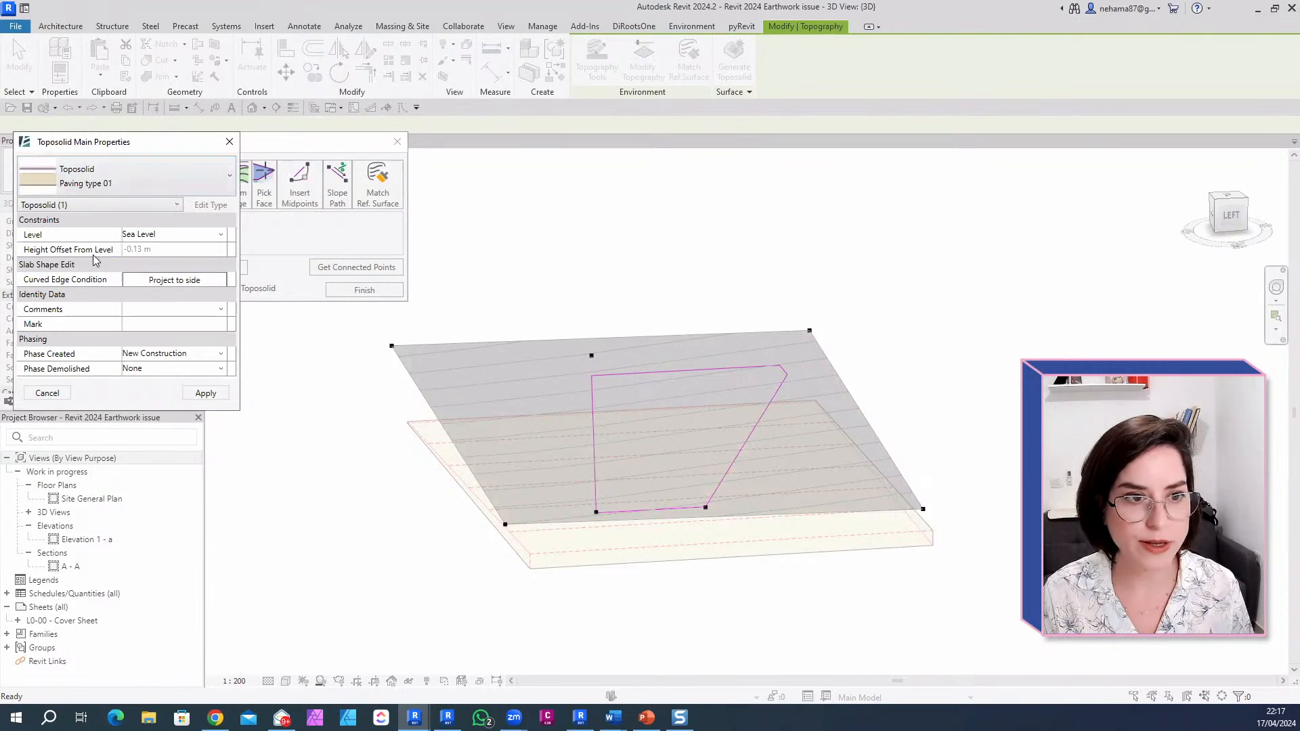
{"action": "left_click", "coordinate": [206, 394]}
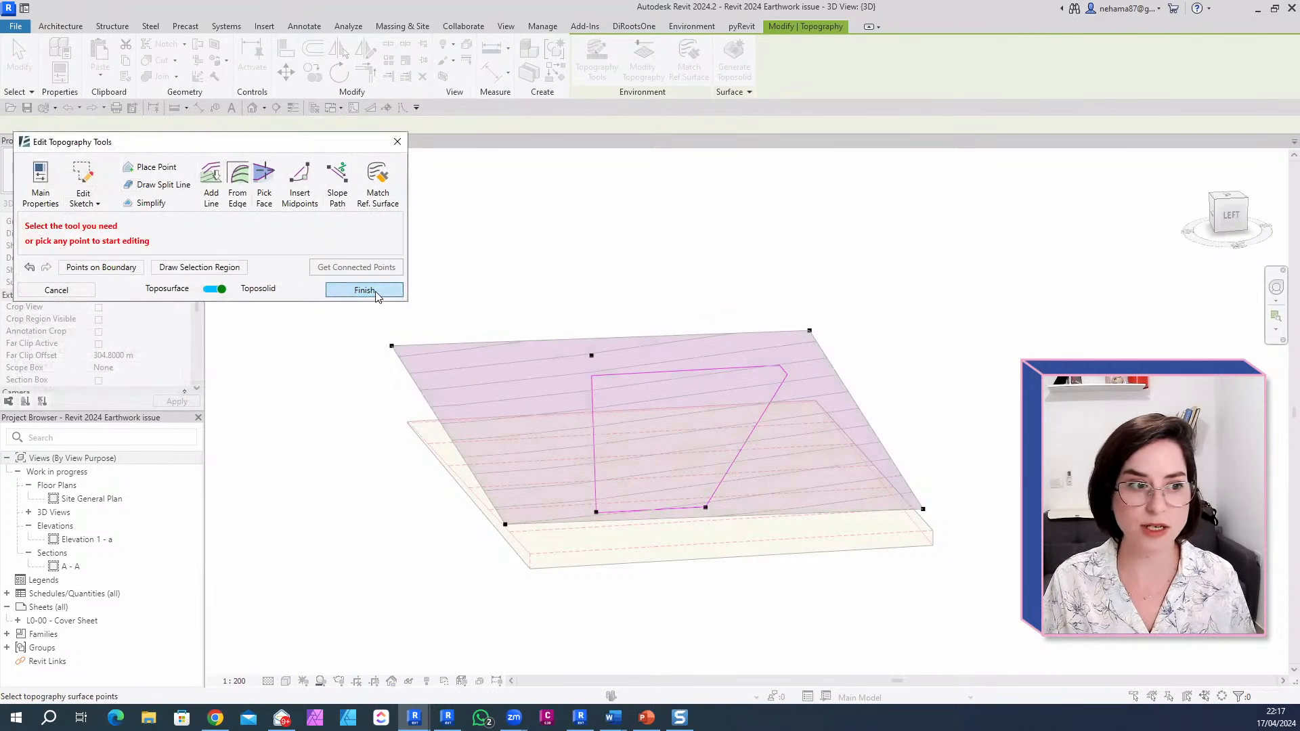
{"action": "left_click", "coordinate": [366, 289]}
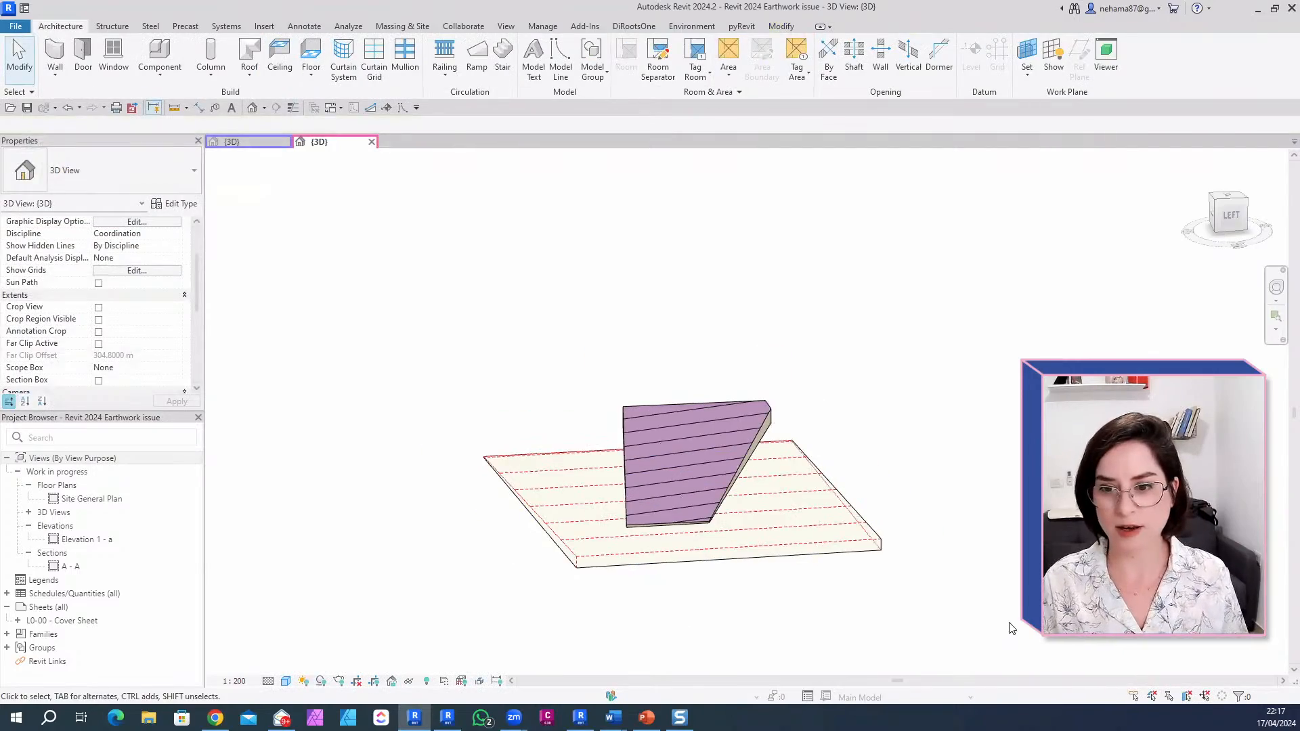
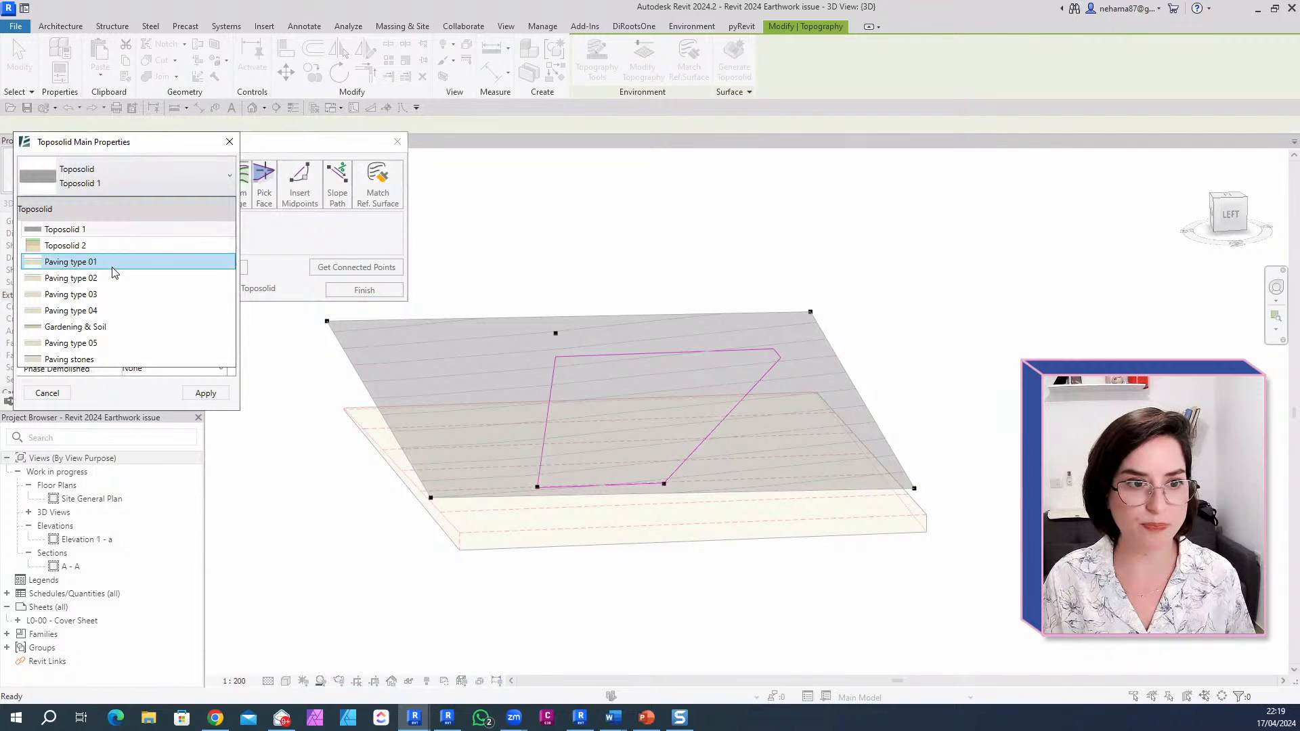
{"action": "left_click", "coordinate": [113, 265]}
{"action": "left_click", "coordinate": [206, 393]}
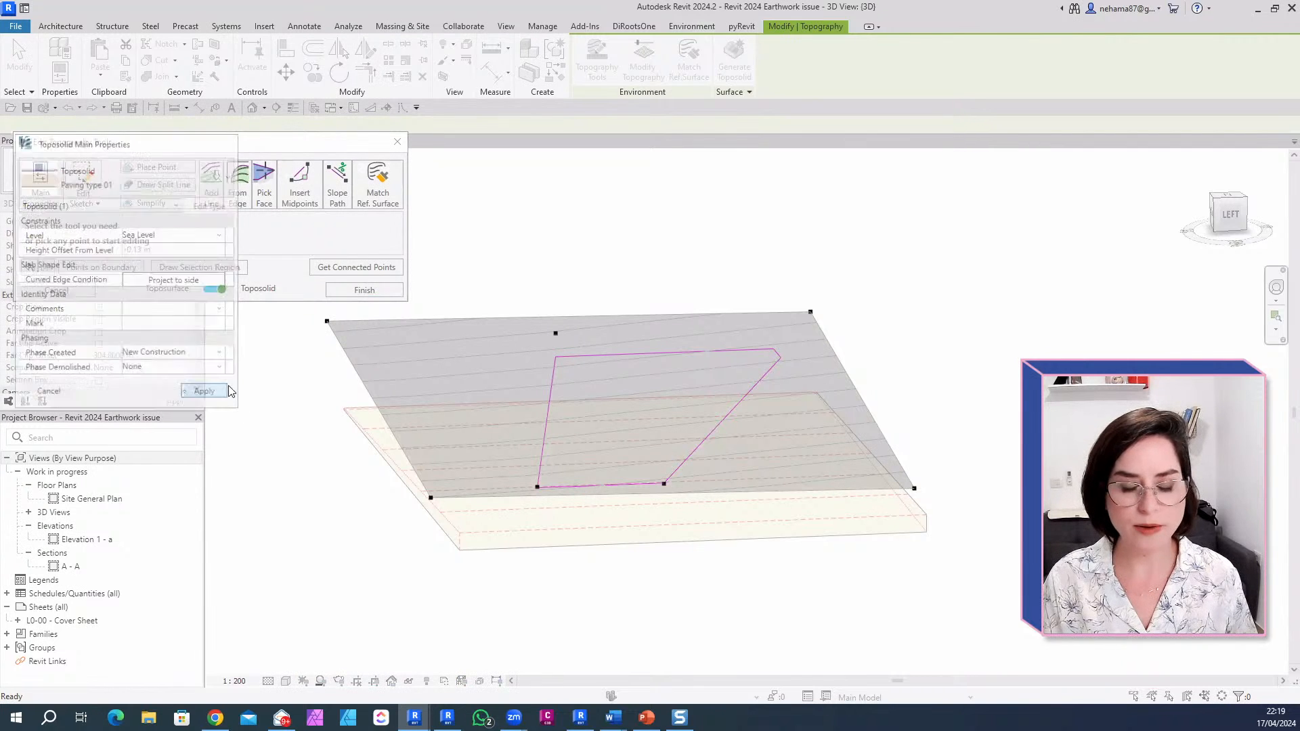
{"action": "left_click", "coordinate": [362, 291]}
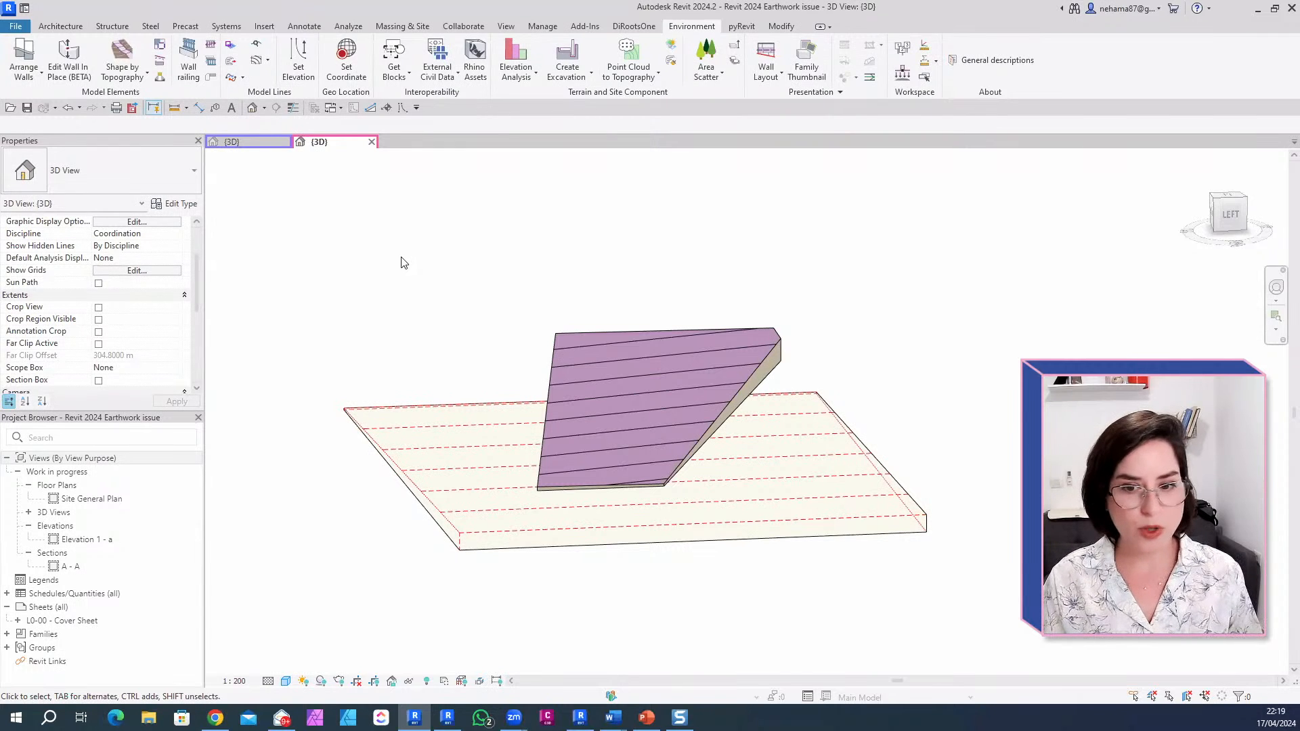
Step: Check the properties of the existing and proposed toposolids, and capture a snip of the proposed one's net cut/fill, fill and cut values
{"action": "left_click", "coordinate": [520, 537]}
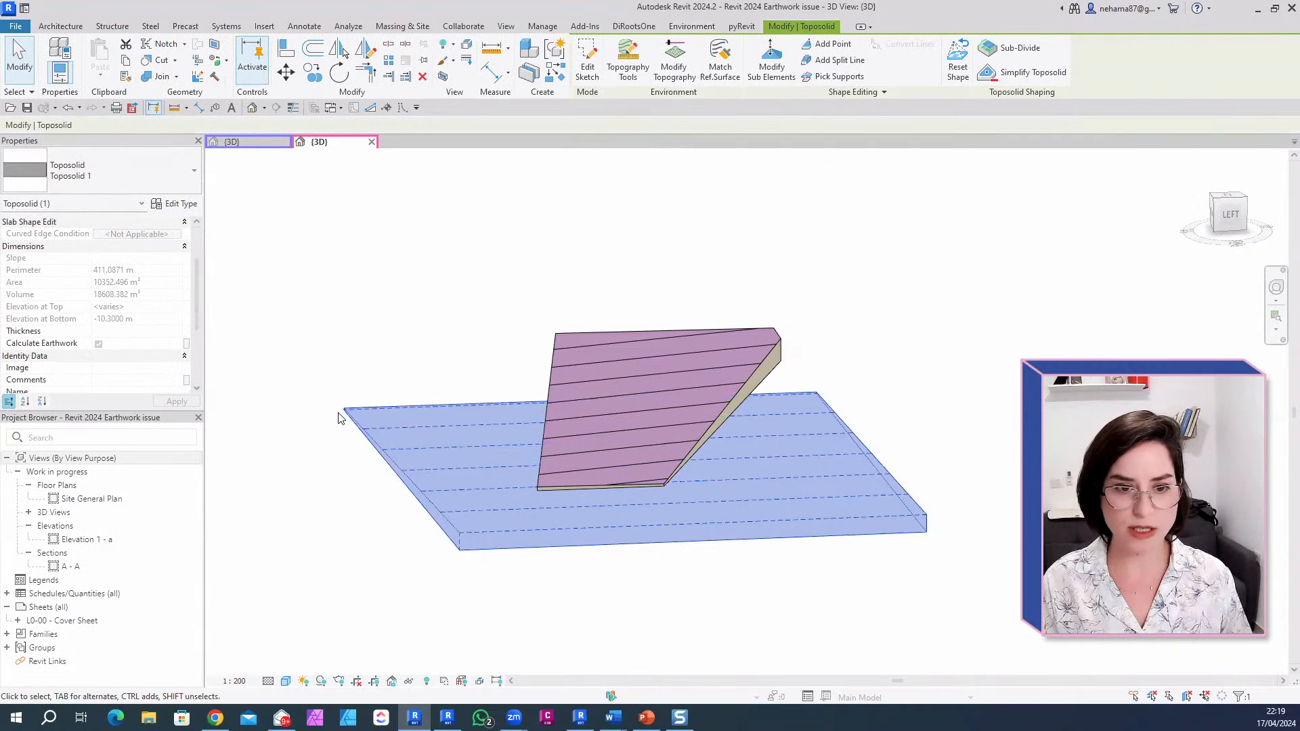
{"action": "left_click", "coordinate": [710, 333]}
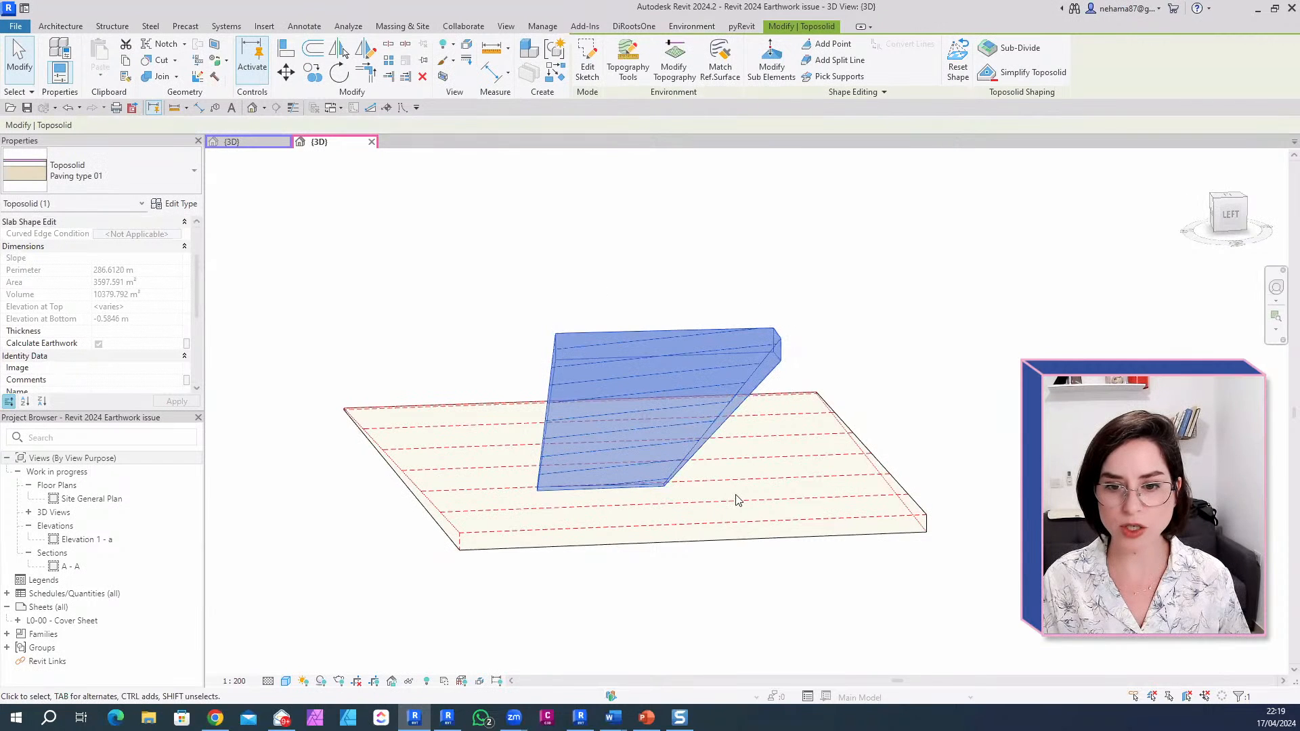
{"action": "scroll", "coordinate": [115, 319], "scroll_direction": "down", "scroll_amount": 5}
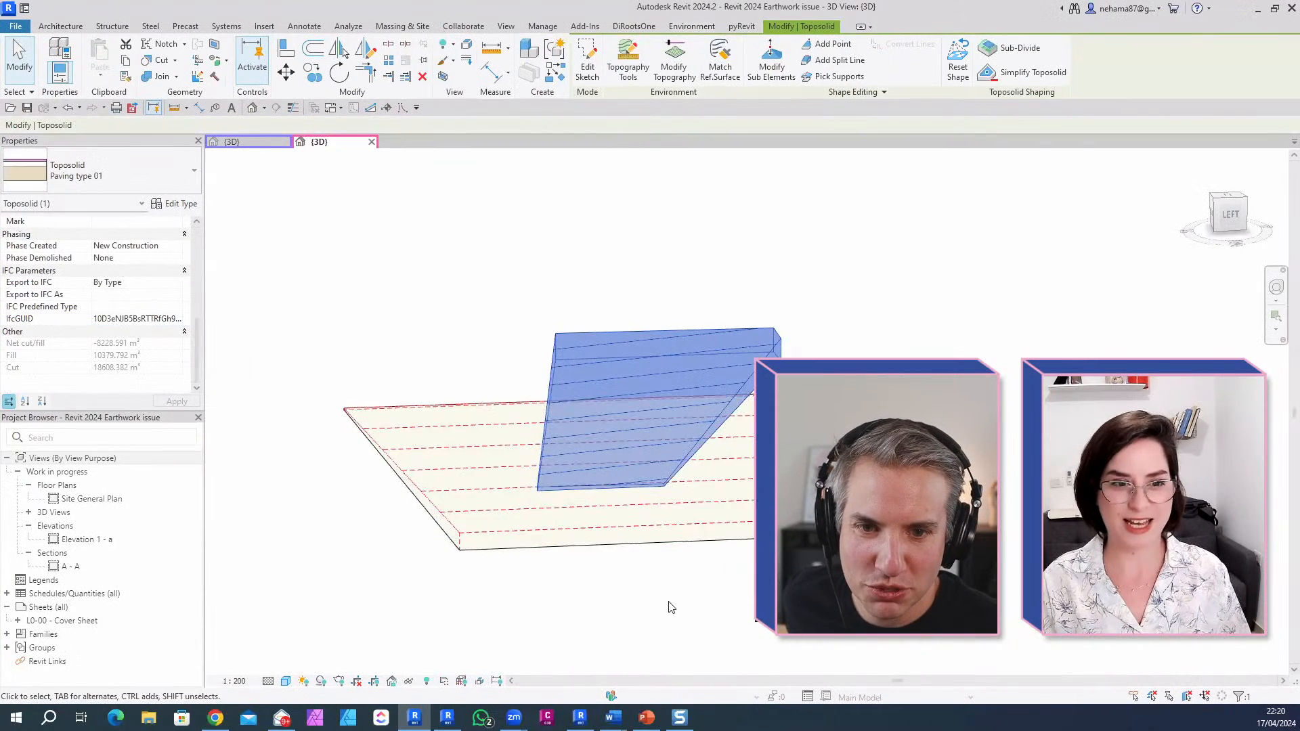
{"action": "middle_click_drag", "start_coordinate": [669, 611], "coordinate": [670, 545], "text": "shift"}
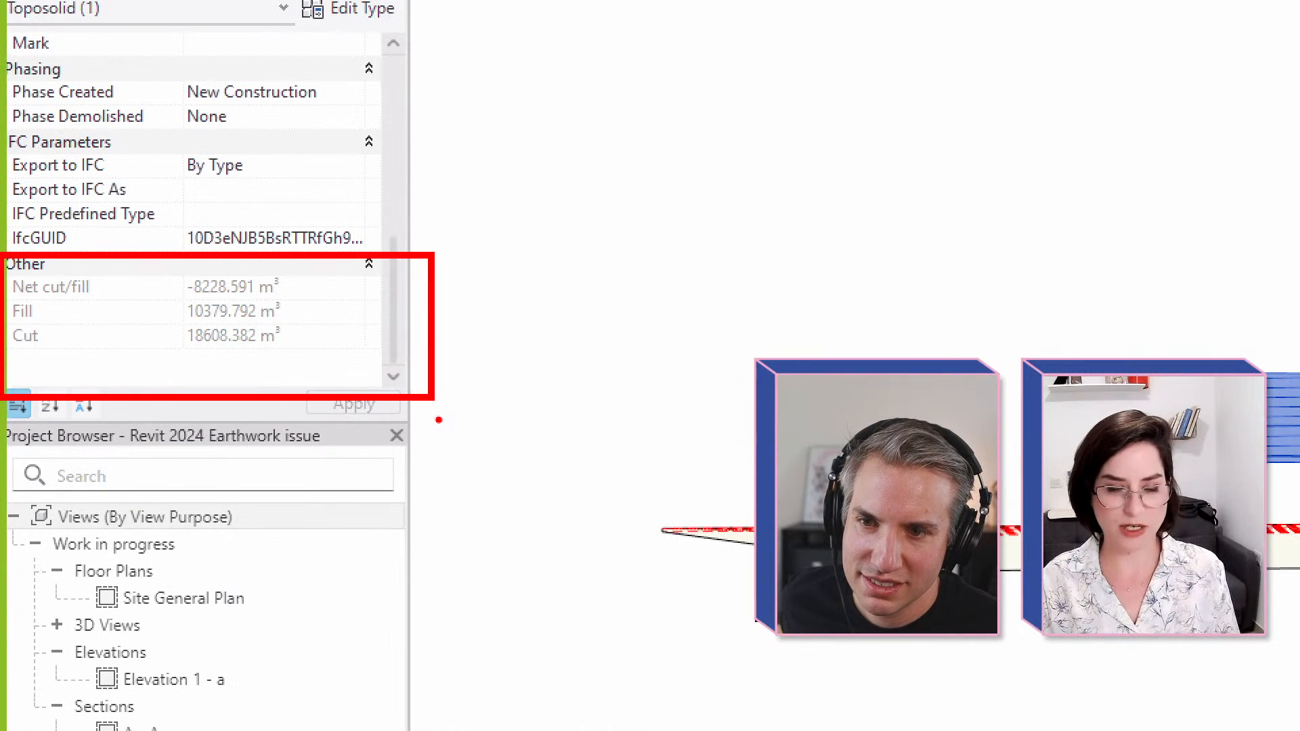
{"action": "key", "text": "Print"}
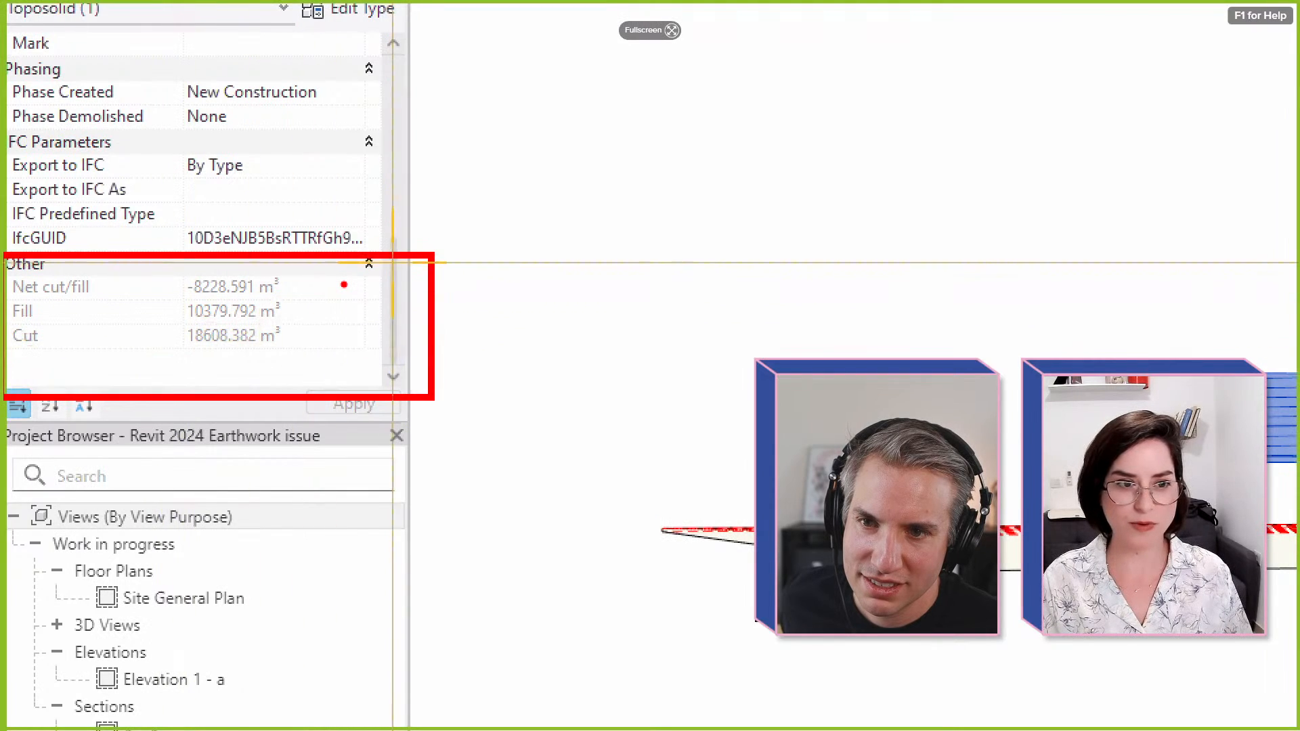
{"action": "left_click_drag", "start_coordinate": [453, 240], "coordinate": [0, 404]}
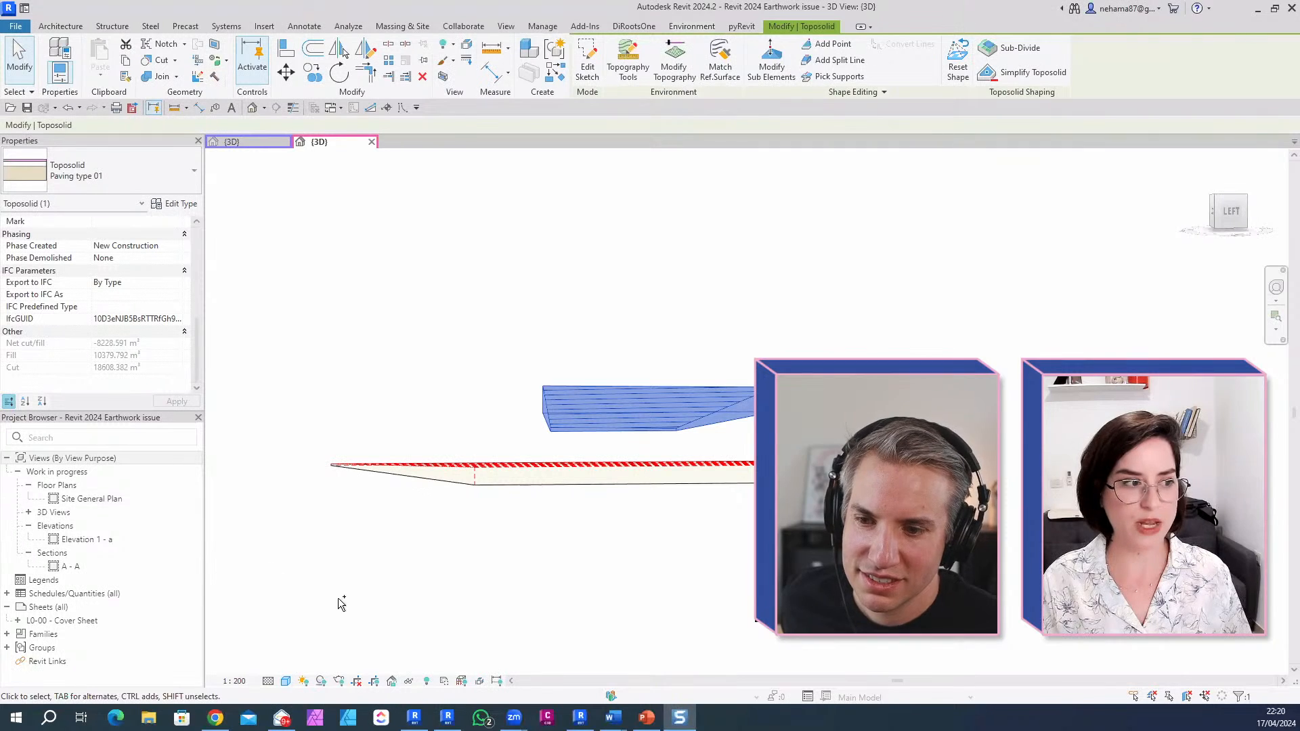
Step: Turn on Calculate Earthwork for the proposed Paving type 01 toposolid
{"action": "middle_click_drag", "start_coordinate": [630, 554], "coordinate": [754, 603], "text": "shift"}
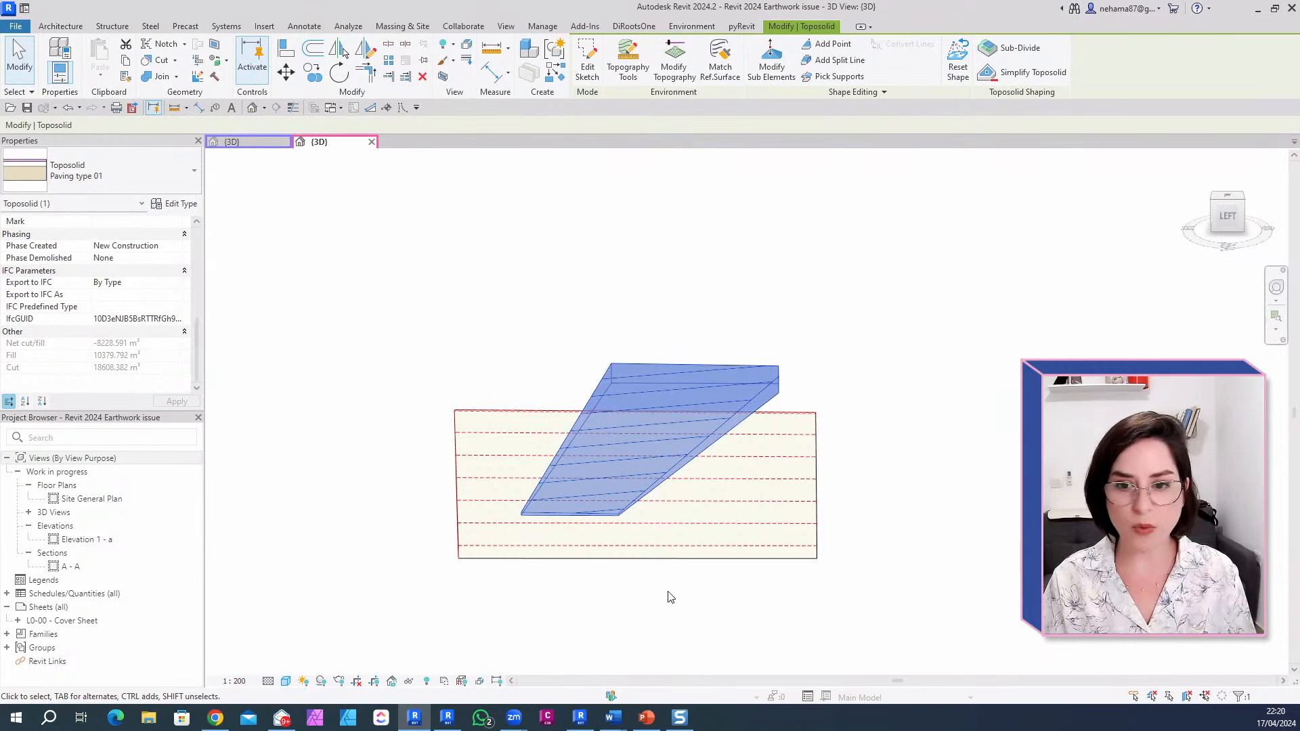
{"action": "left_click", "coordinate": [287, 430]}
{"action": "scroll", "coordinate": [159, 346], "scroll_direction": "up", "scroll_amount": 5}
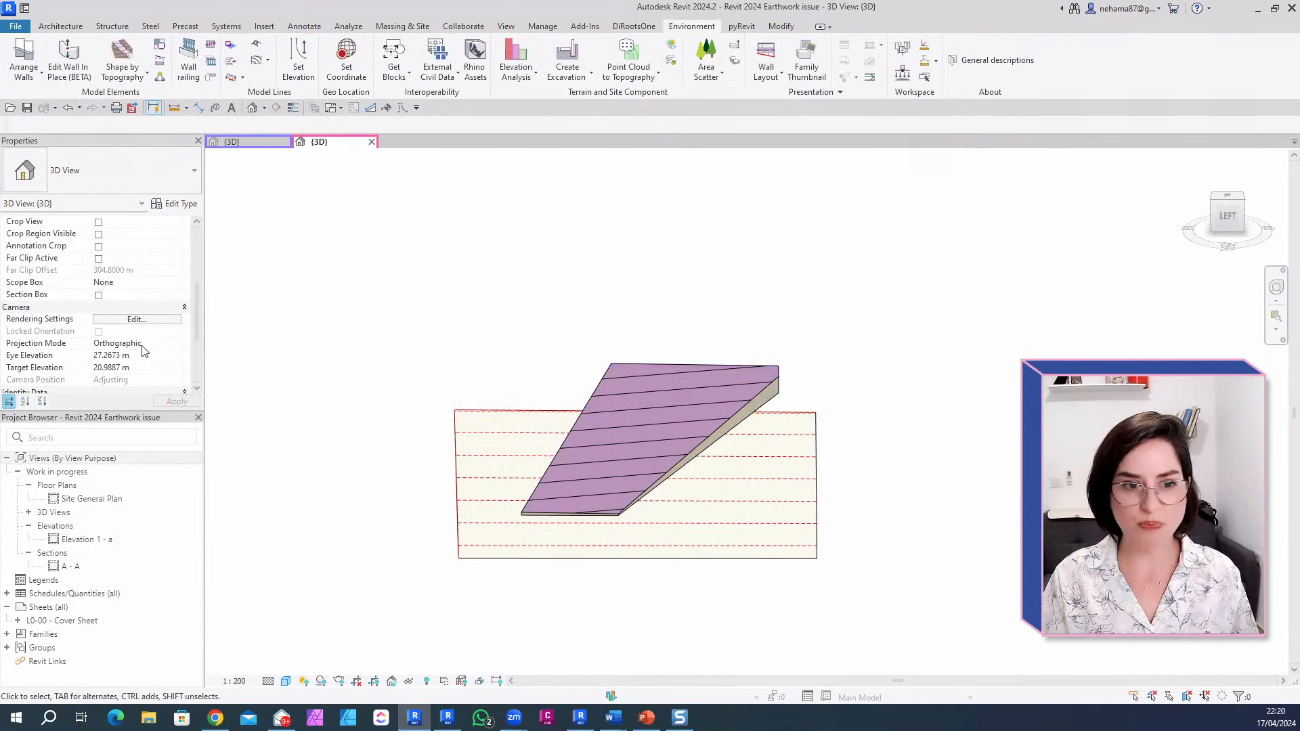
{"action": "left_click", "coordinate": [652, 367]}
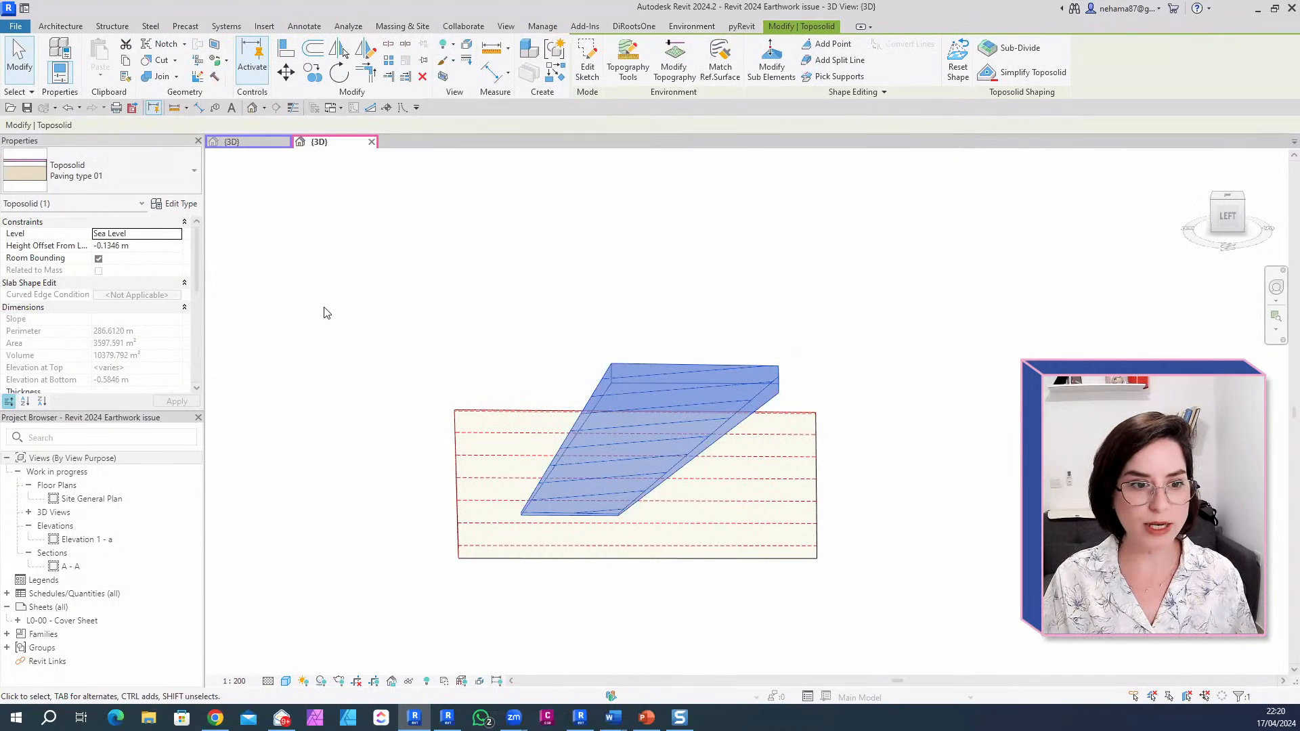
{"action": "scroll", "coordinate": [128, 305], "scroll_direction": "down", "scroll_amount": 3}
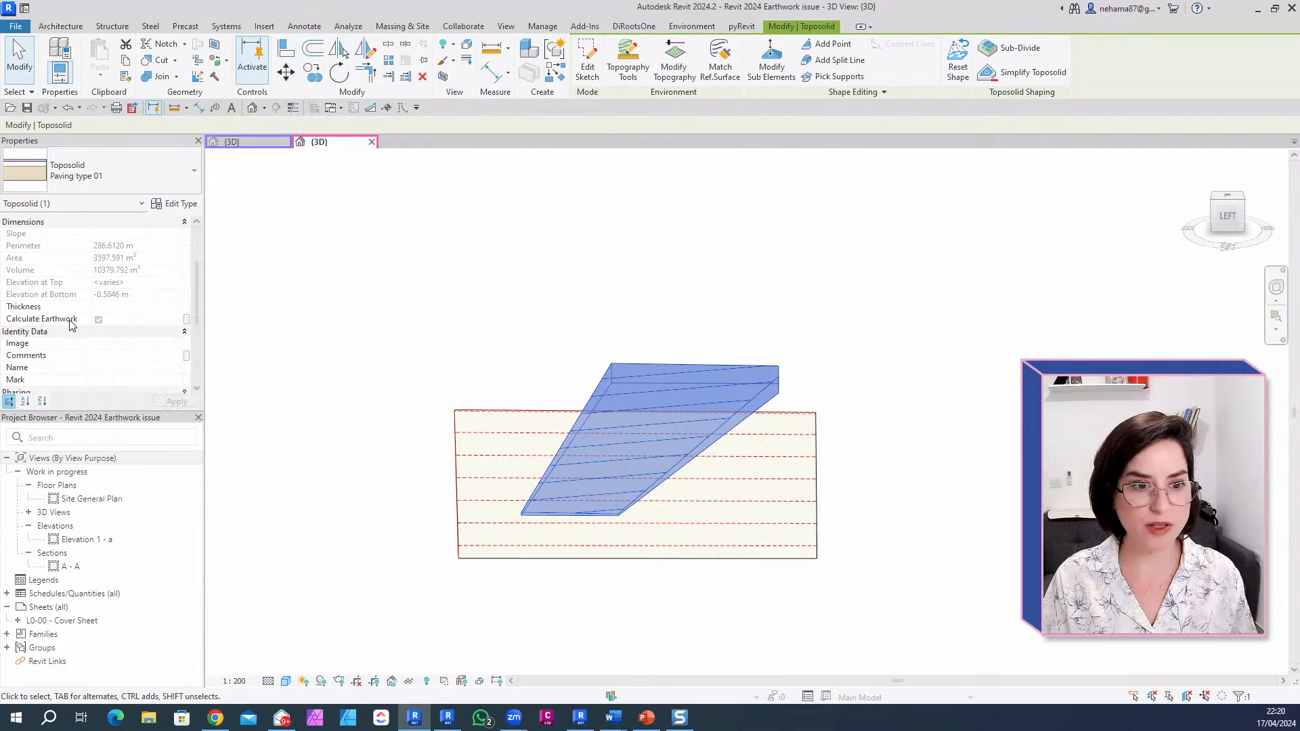
{"action": "mouse_move", "coordinate": [76, 323]}
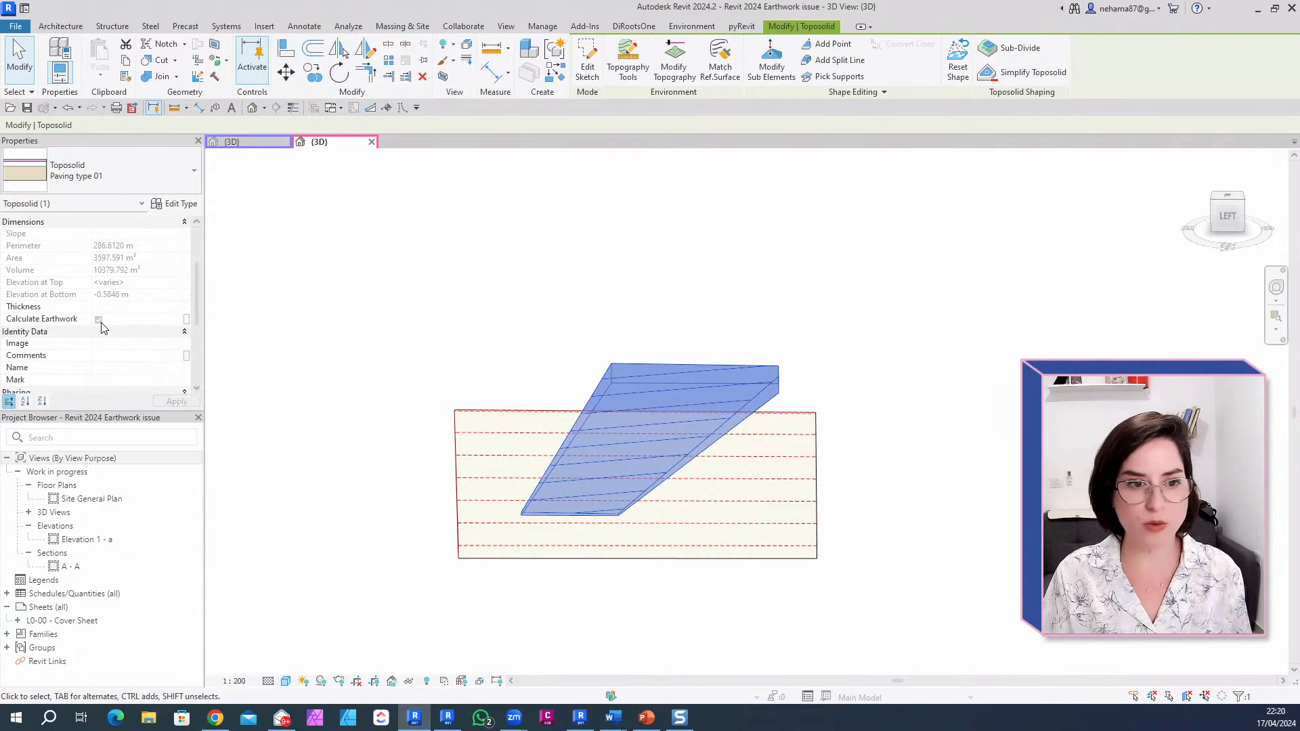
{"action": "left_click", "coordinate": [100, 319]}
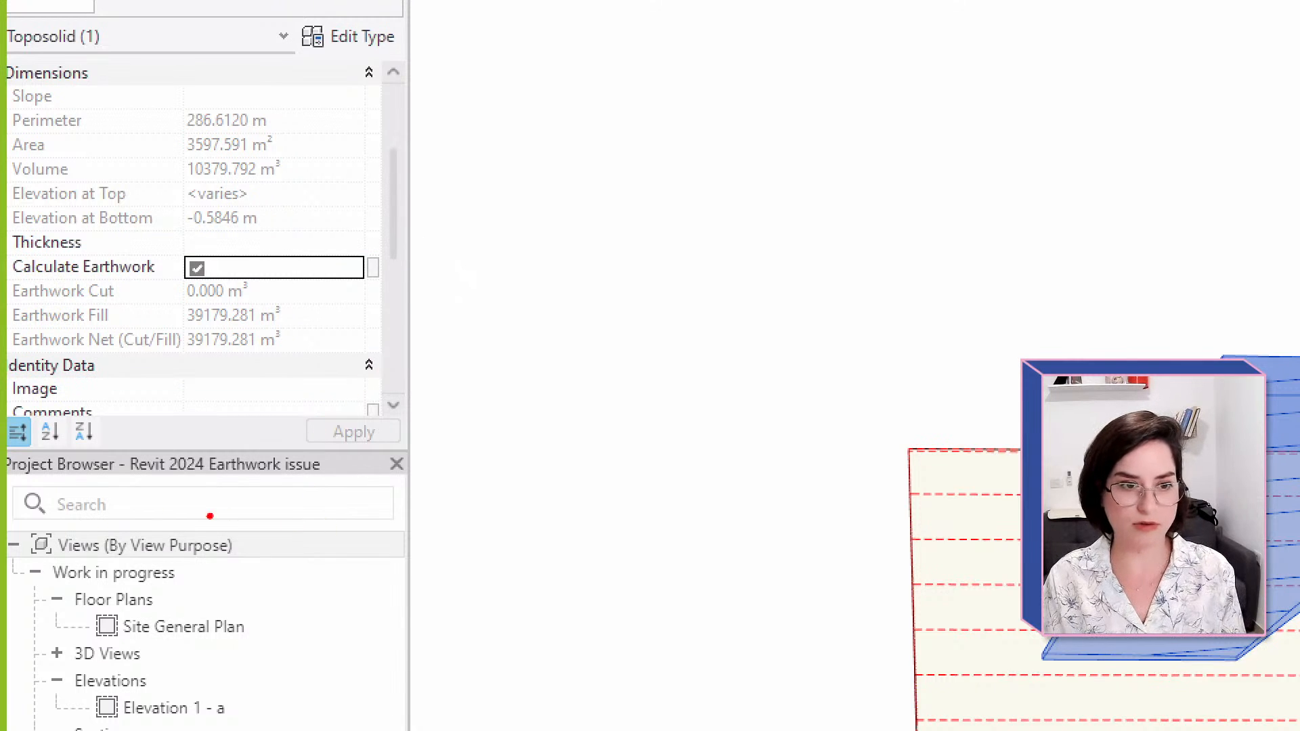
Step: Capture the proposed toposolid's earthwork values and line them up in Snagit Editor beside the two earlier net cut/fill snips
{"action": "key", "text": "Print"}
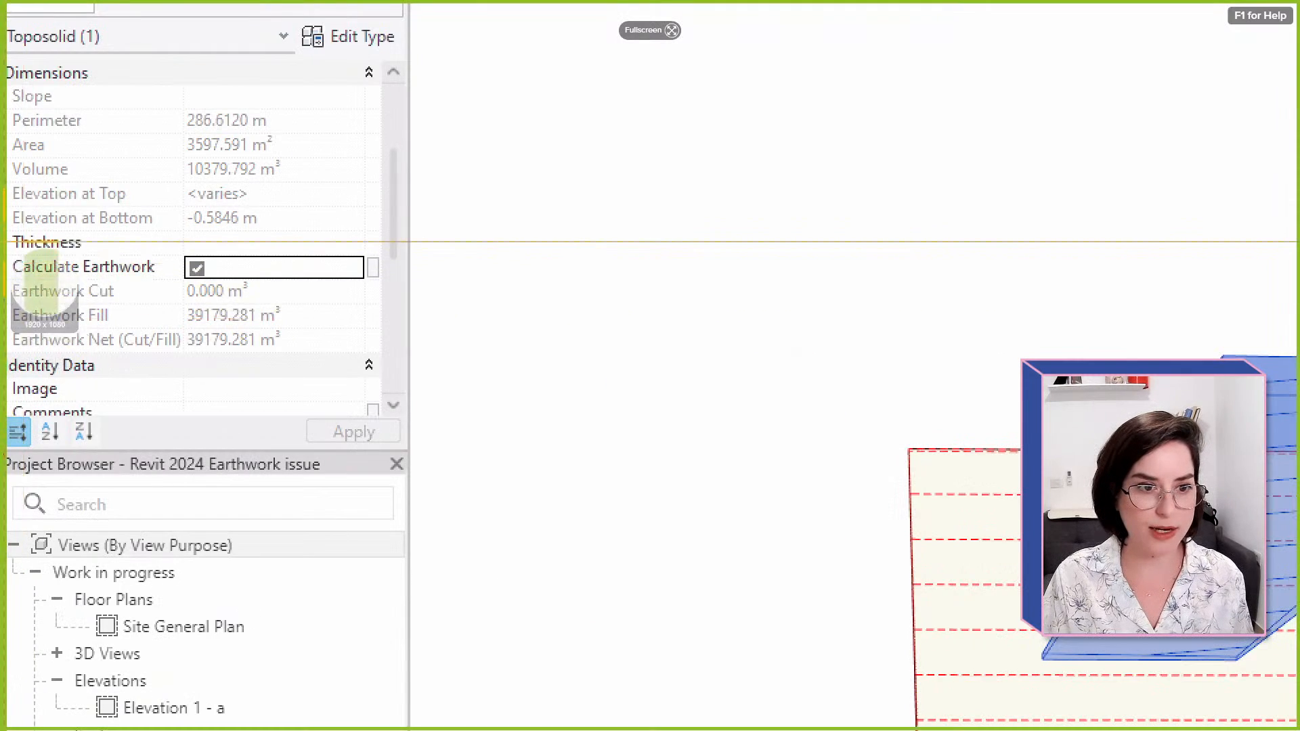
{"action": "left_click_drag", "start_coordinate": [4, 240], "coordinate": [382, 377]}
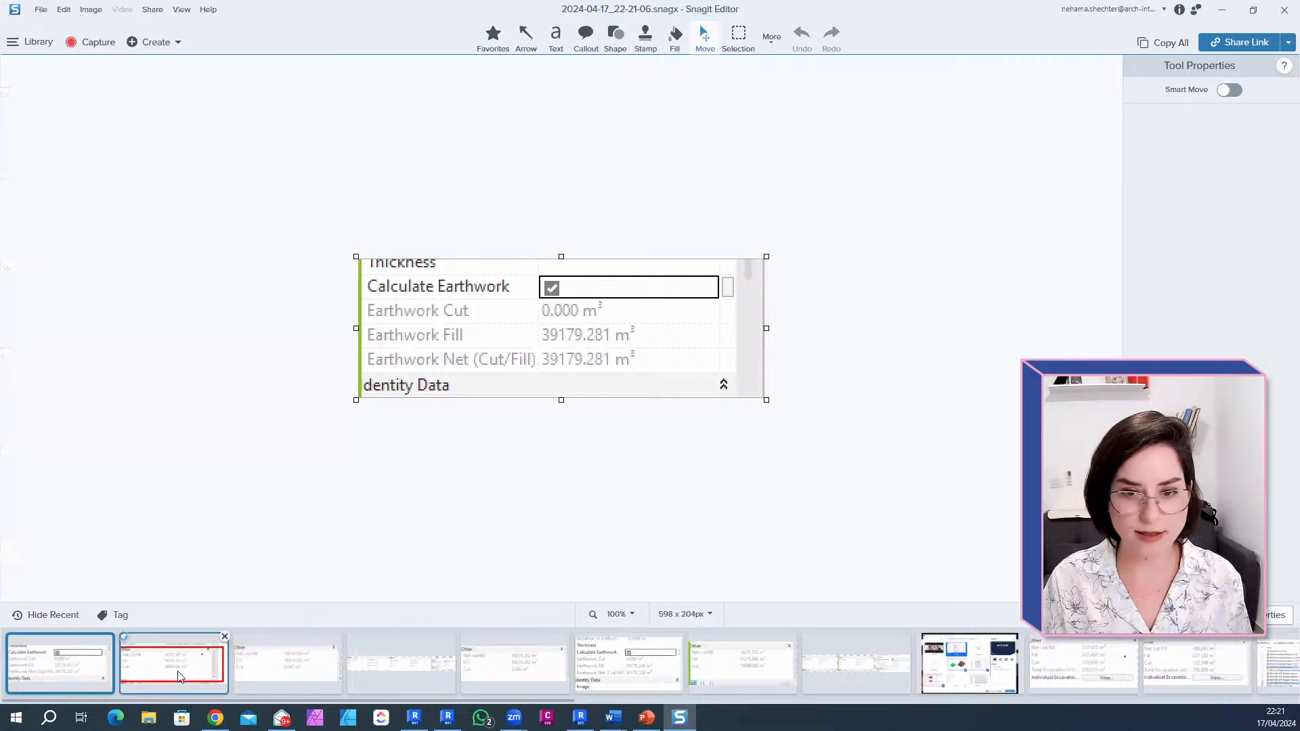
{"action": "left_click_drag", "start_coordinate": [181, 672], "coordinate": [827, 327]}
{"action": "left_click_drag", "start_coordinate": [271, 677], "coordinate": [1043, 326]}
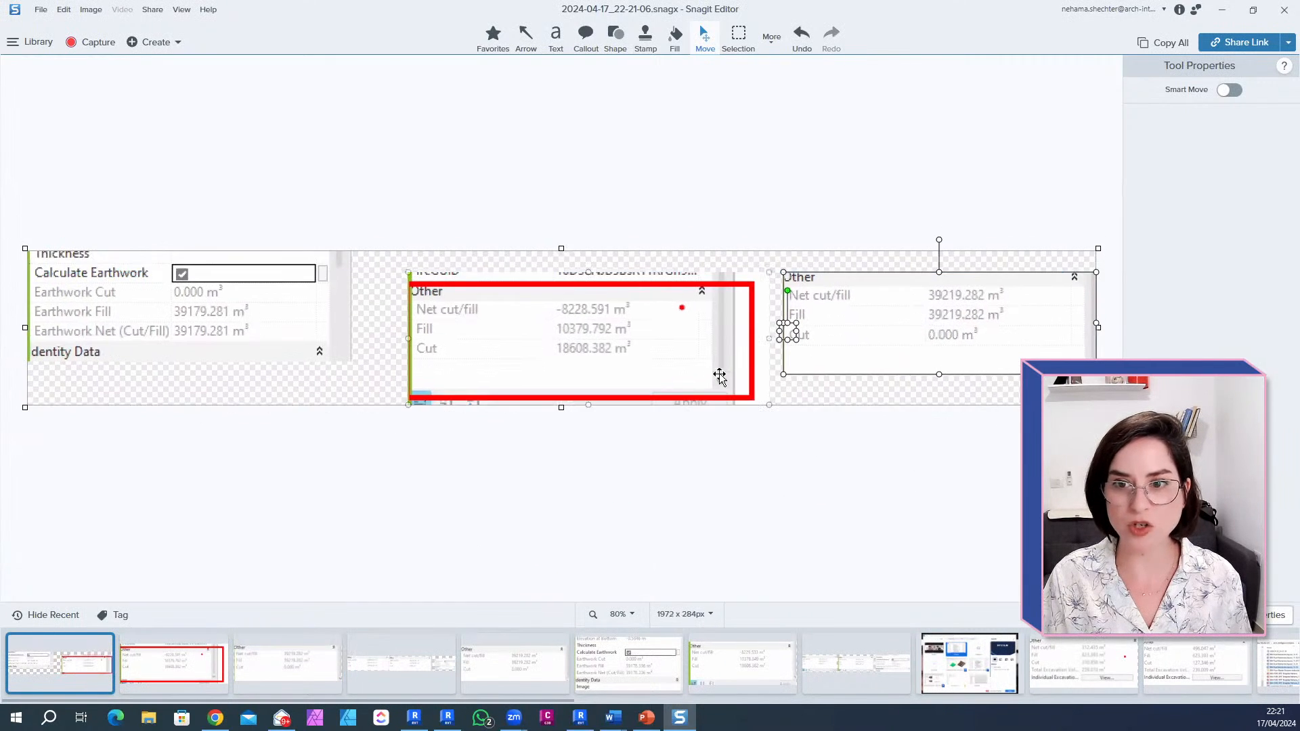
{"action": "left_click_drag", "start_coordinate": [719, 374], "coordinate": [642, 339]}
{"action": "left_click_drag", "start_coordinate": [864, 352], "coordinate": [836, 323]}
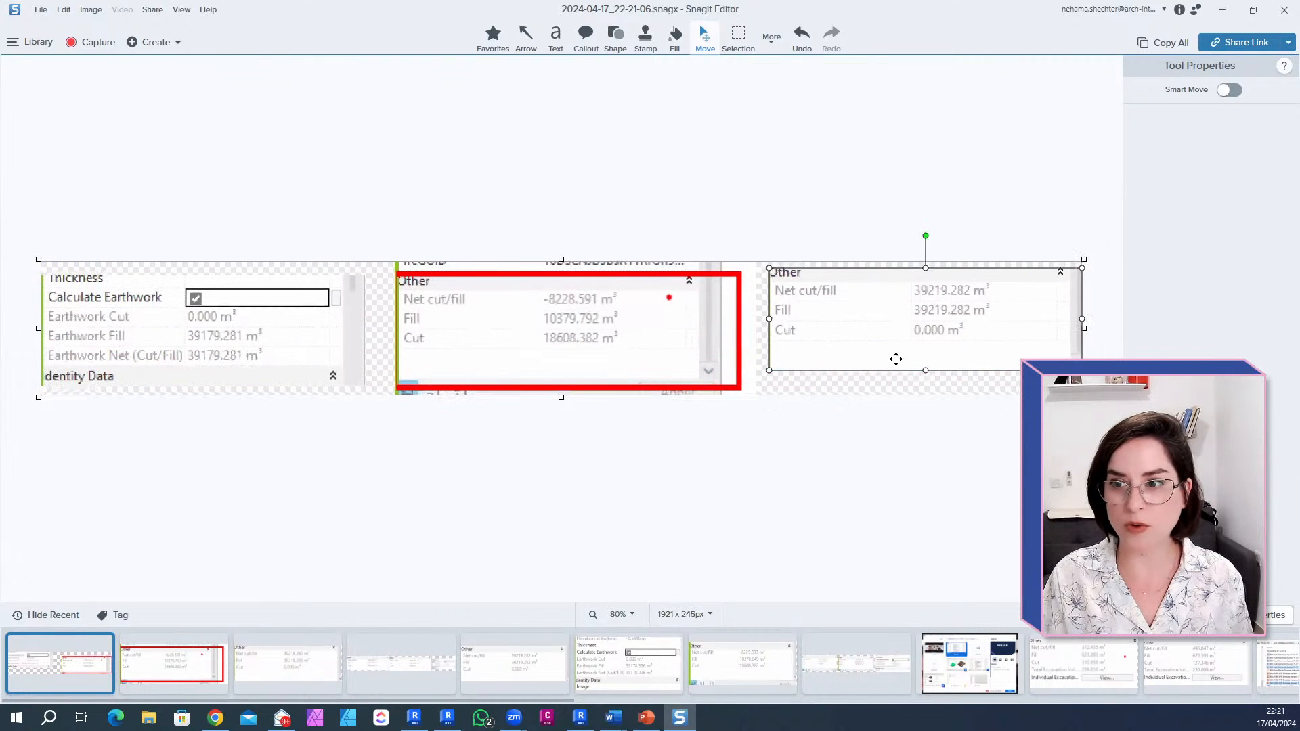
{"action": "left_click", "coordinate": [882, 350]}
Step: Compare the snips by marking them with temporary red boxes and arrows at their cut and fill values, then clear the markings
{"action": "key", "text": "ctrl+2"}
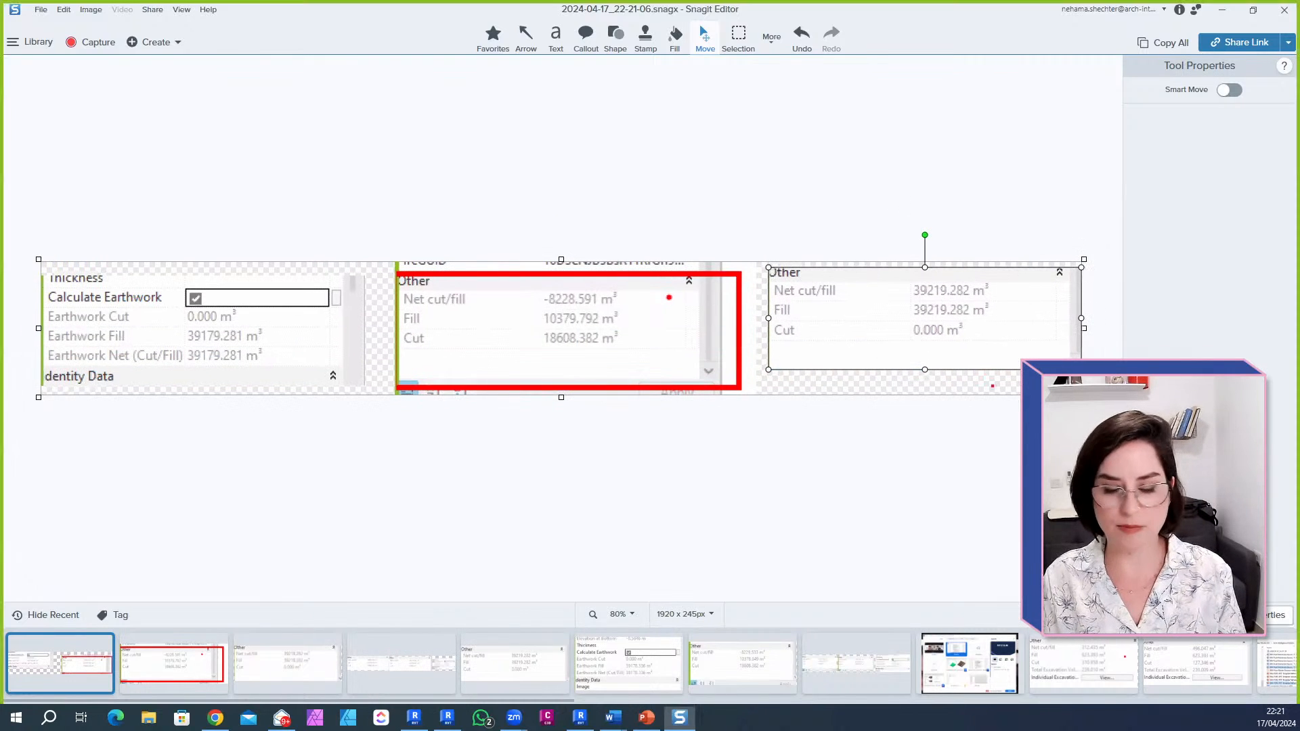
{"action": "mouse_move", "coordinate": [765, 239]}
{"action": "left_mouse_down", "text": "ctrl"}
{"action": "mouse_move", "coordinate": [767, 376]}
{"action": "mouse_move", "coordinate": [1117, 390]}
{"action": "left_mouse_up", "text": "ctrl"}
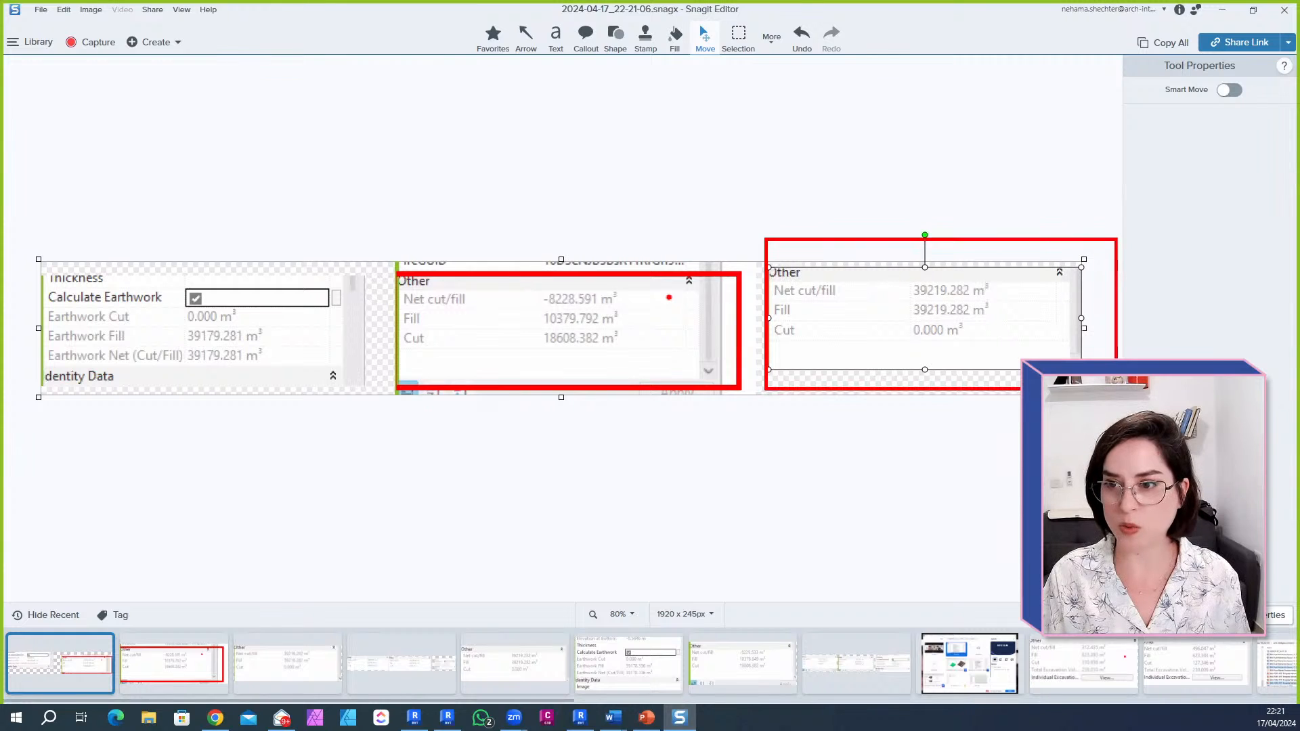
{"action": "left_click_drag", "start_coordinate": [985, 322], "coordinate": [1025, 422], "text": "ctrl+shift"}
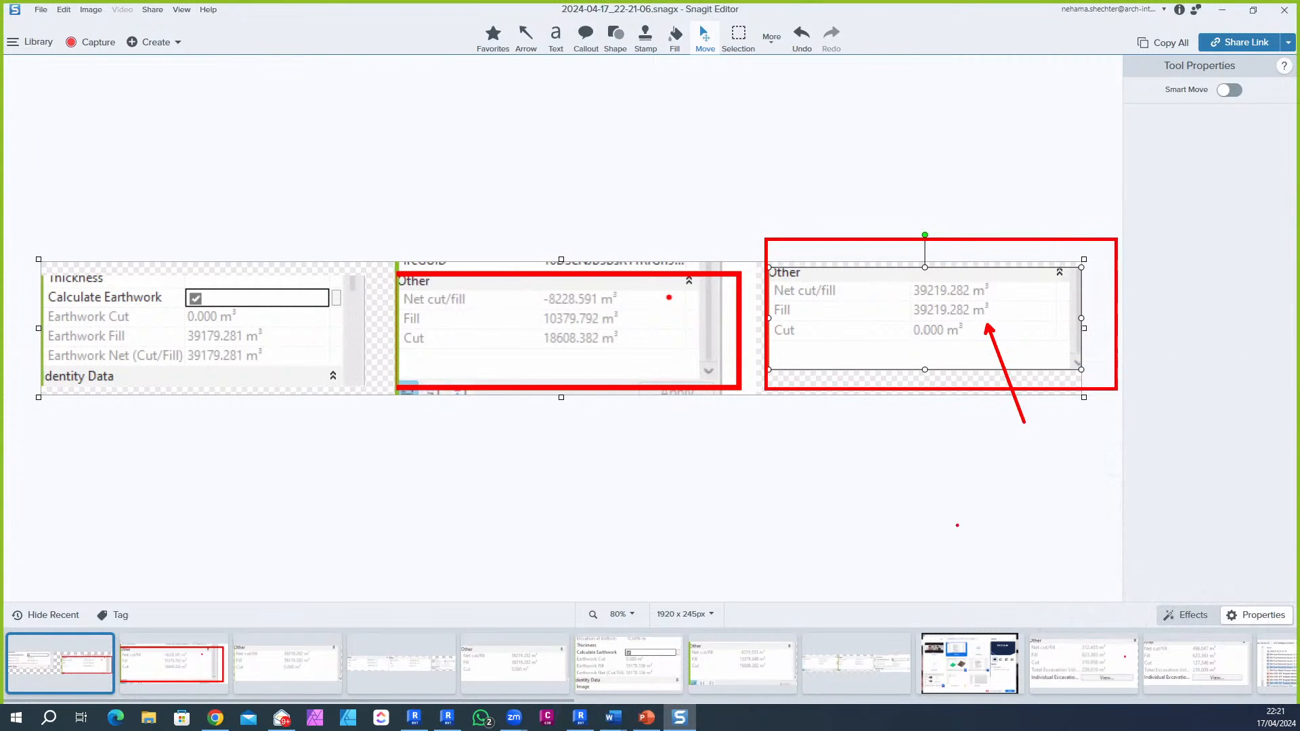
{"action": "key", "text": "ctrl+z"}
{"action": "left_click_drag", "start_coordinate": [619, 373], "coordinate": [621, 578], "text": "ctrl+shift"}
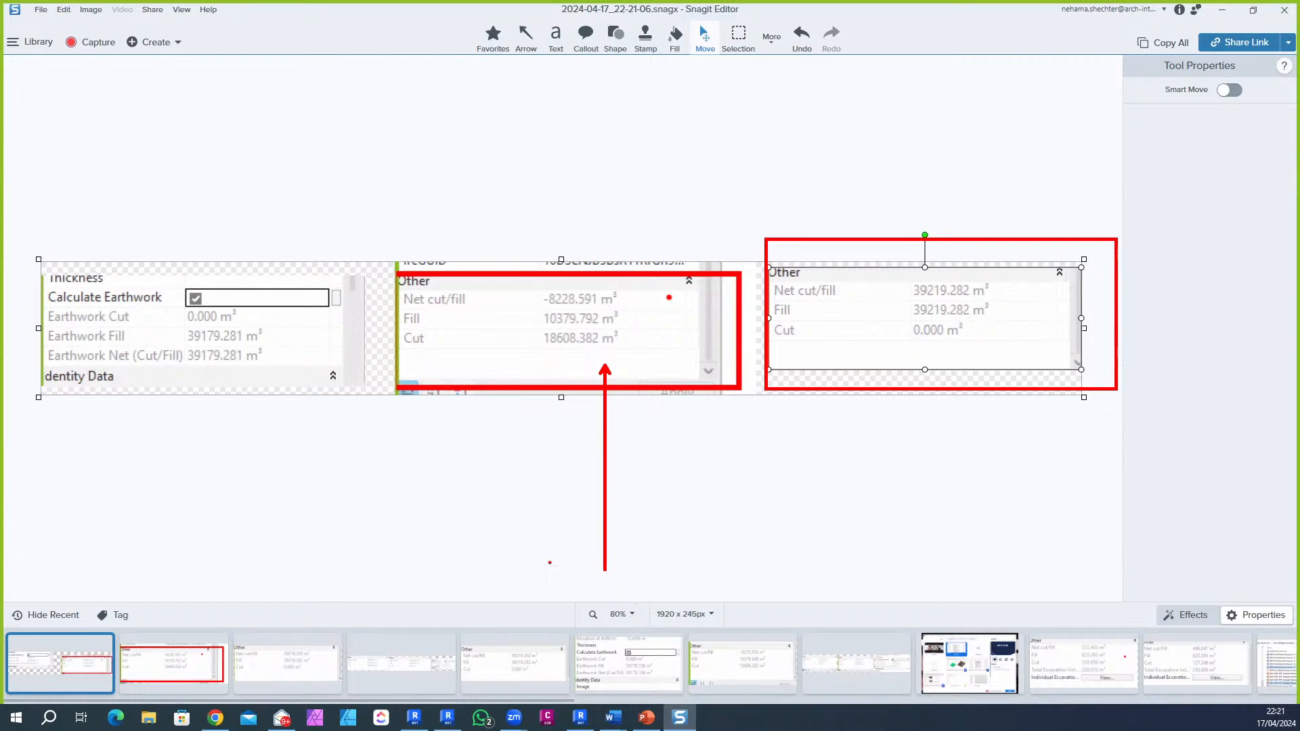
{"action": "key", "text": "ctrl+z"}
{"action": "mouse_move", "coordinate": [29, 231]}
{"action": "left_mouse_down"}
{"action": "mouse_move", "coordinate": [31, 284]}
{"action": "mouse_move", "coordinate": [369, 416]}
{"action": "left_mouse_up"}
{"action": "left_click_drag", "start_coordinate": [236, 373], "coordinate": [267, 481]}
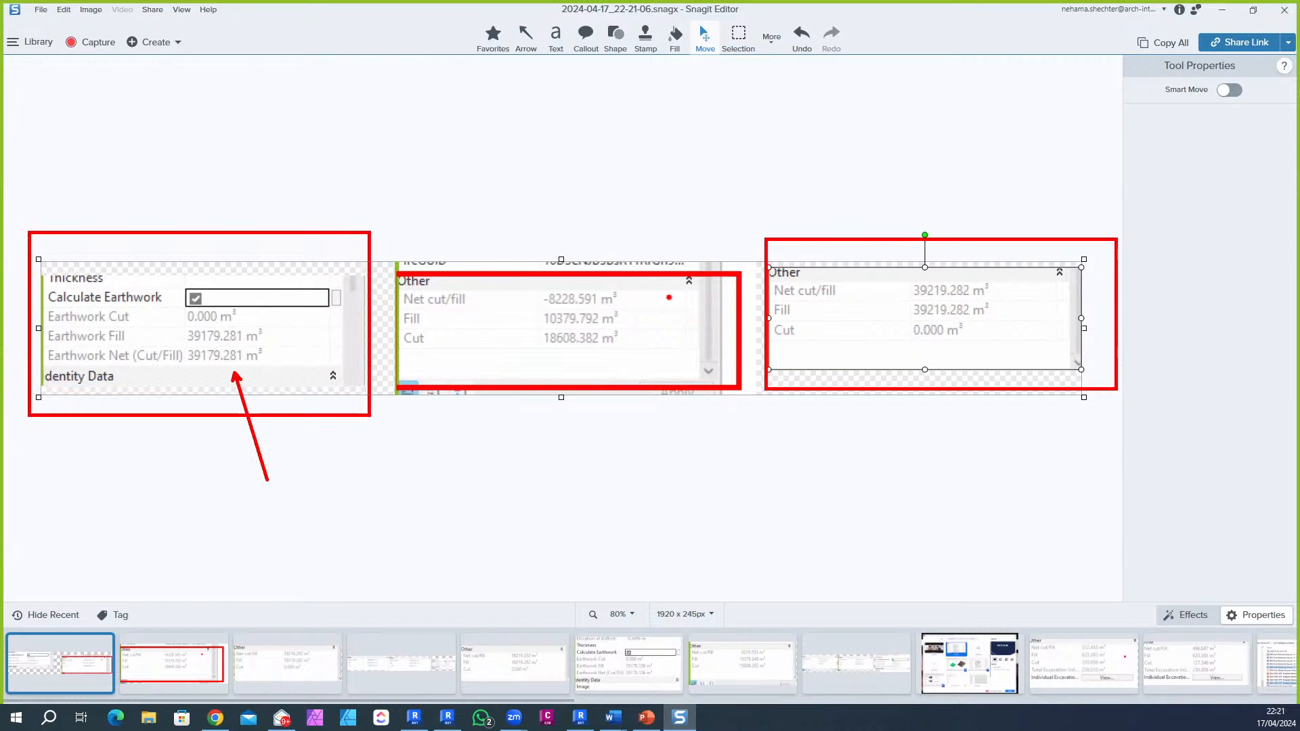
{"action": "left_click_drag", "start_coordinate": [974, 326], "coordinate": [1012, 440]}
{"action": "key", "text": "Escape"}
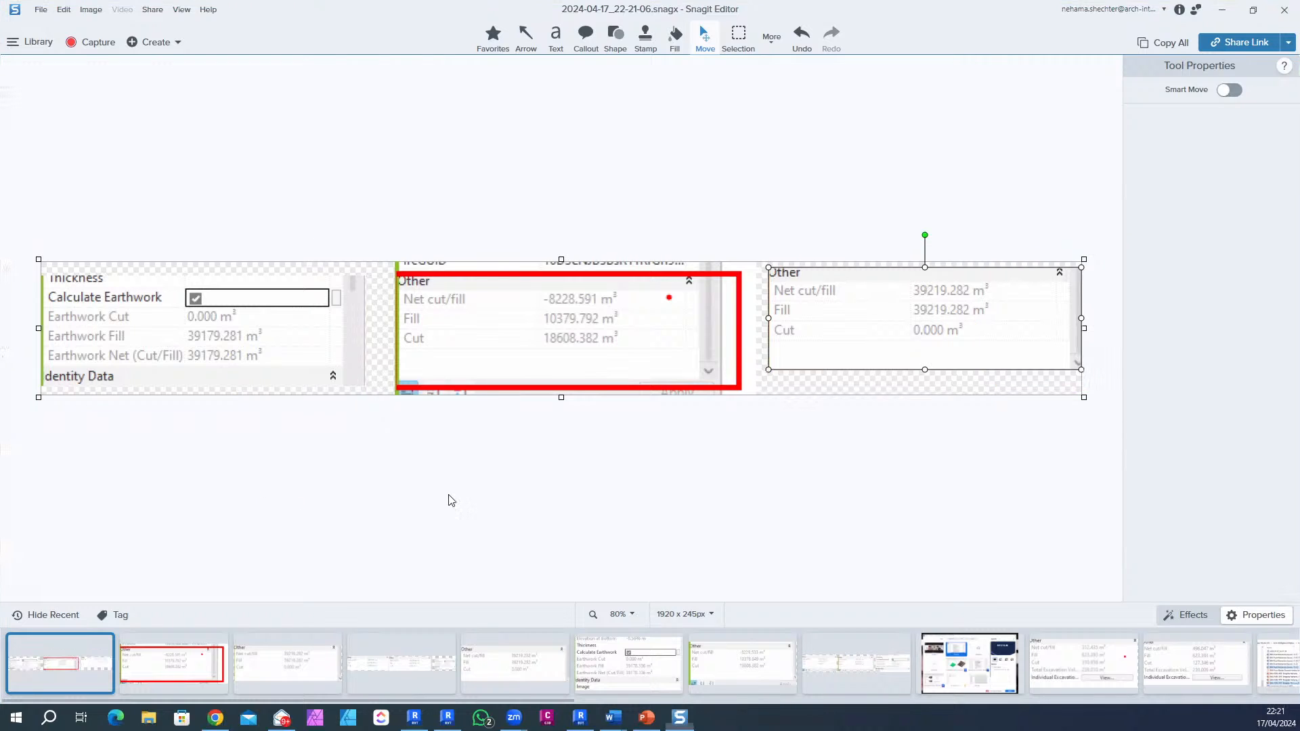
Step: Return to Revit and review the proposed toposolid's net cut/fill, fill and cut values
{"action": "left_click", "coordinate": [1222, 10]}
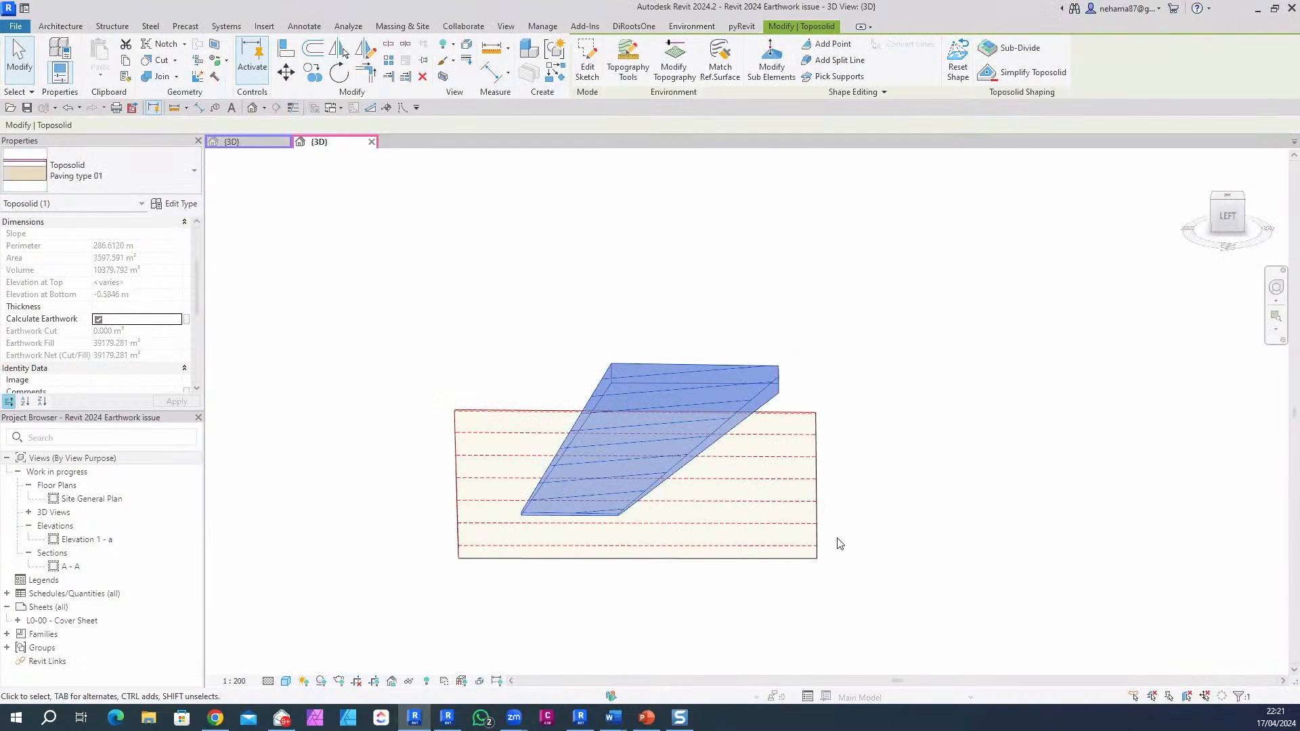
{"action": "left_click", "coordinate": [812, 563]}
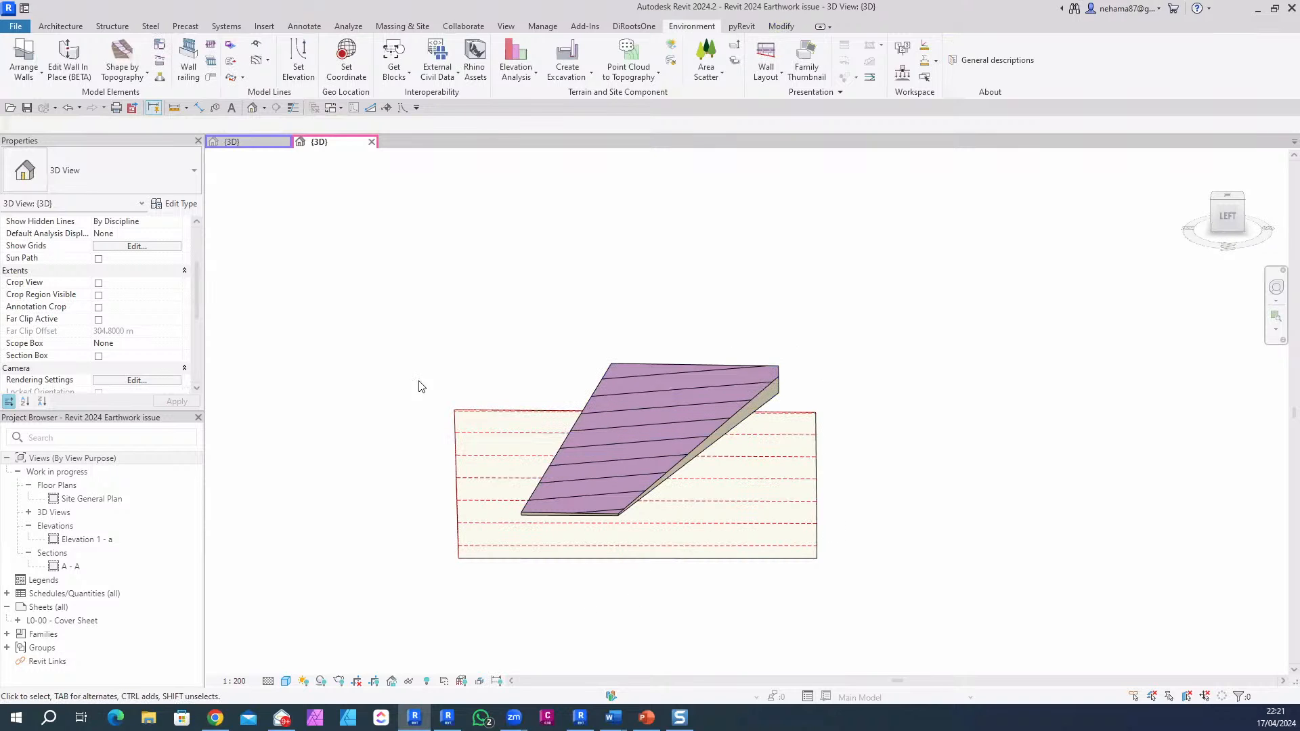
{"action": "left_click", "coordinate": [698, 366]}
{"action": "scroll", "coordinate": [178, 371], "scroll_direction": "down", "scroll_amount": 5}
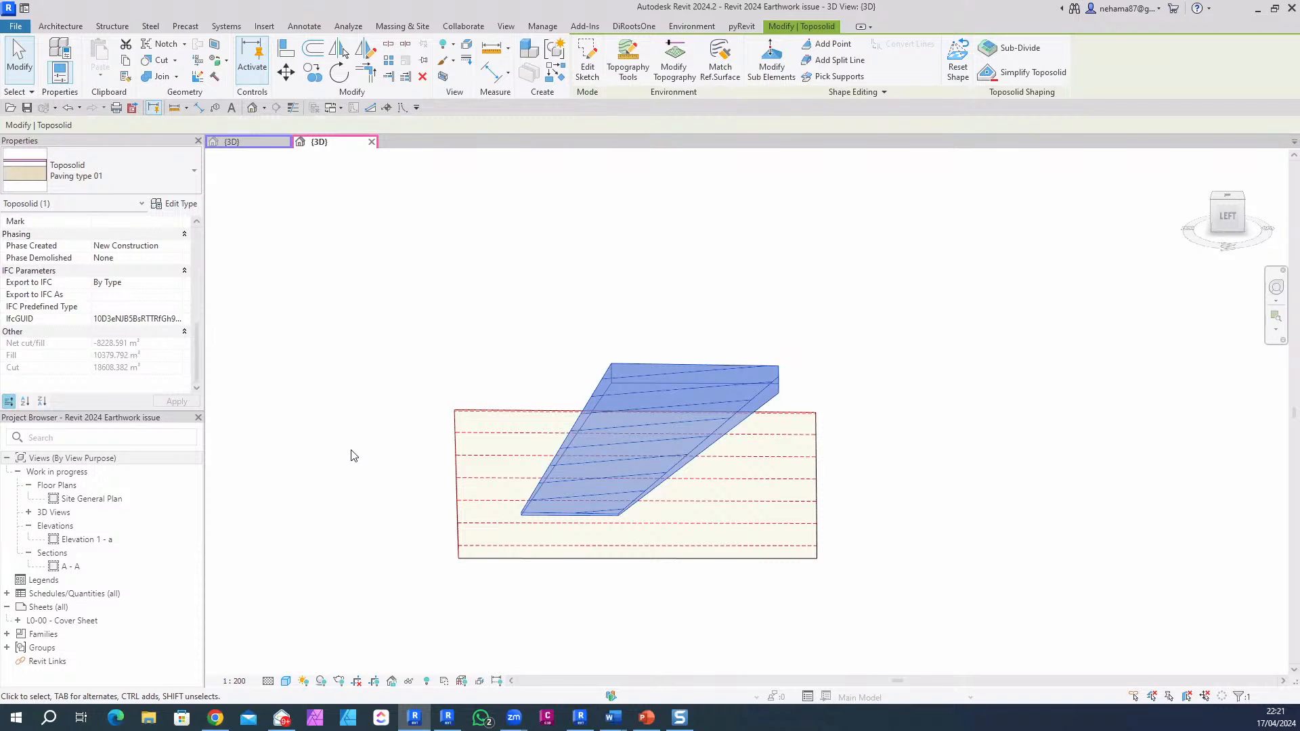
Step: Reselect the proposed Paving type 01 toposolid and review its net cut/fill values against its Calculate Earthwork cut, fill and net values
{"action": "left_click", "coordinate": [358, 505]}
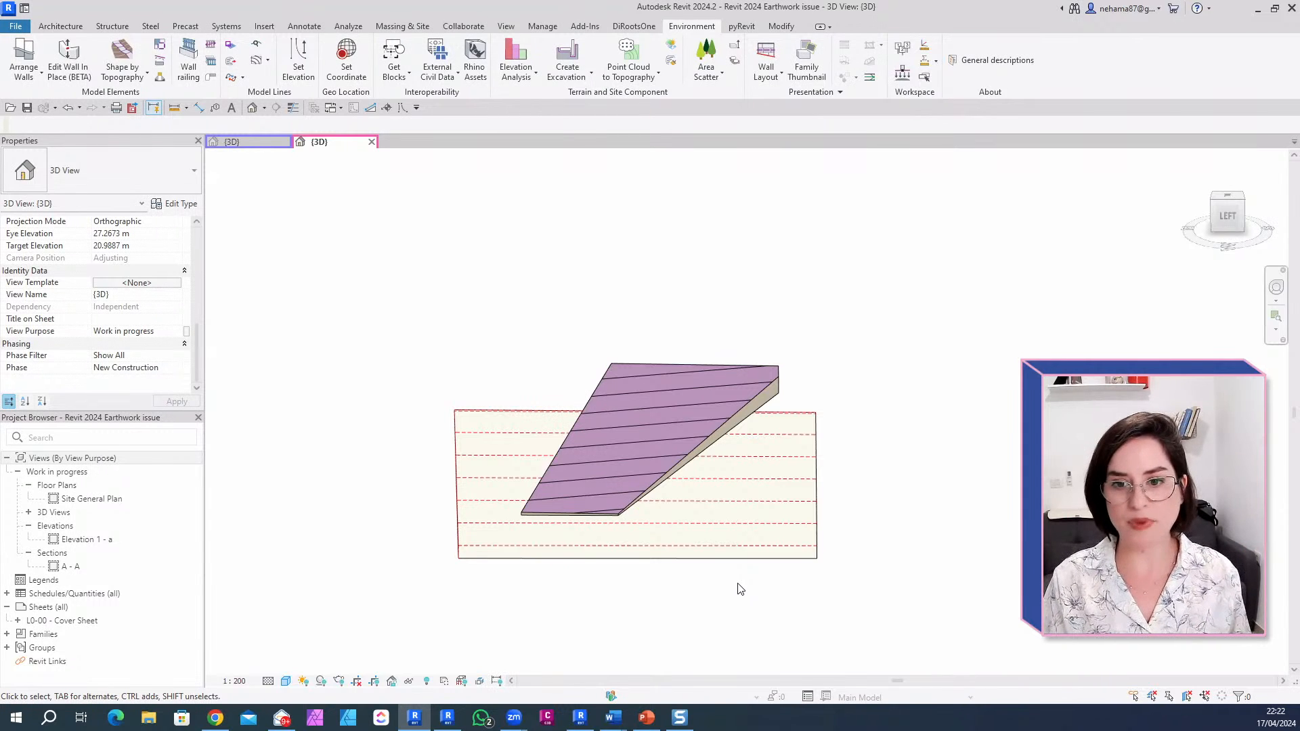
{"action": "left_click", "coordinate": [720, 367]}
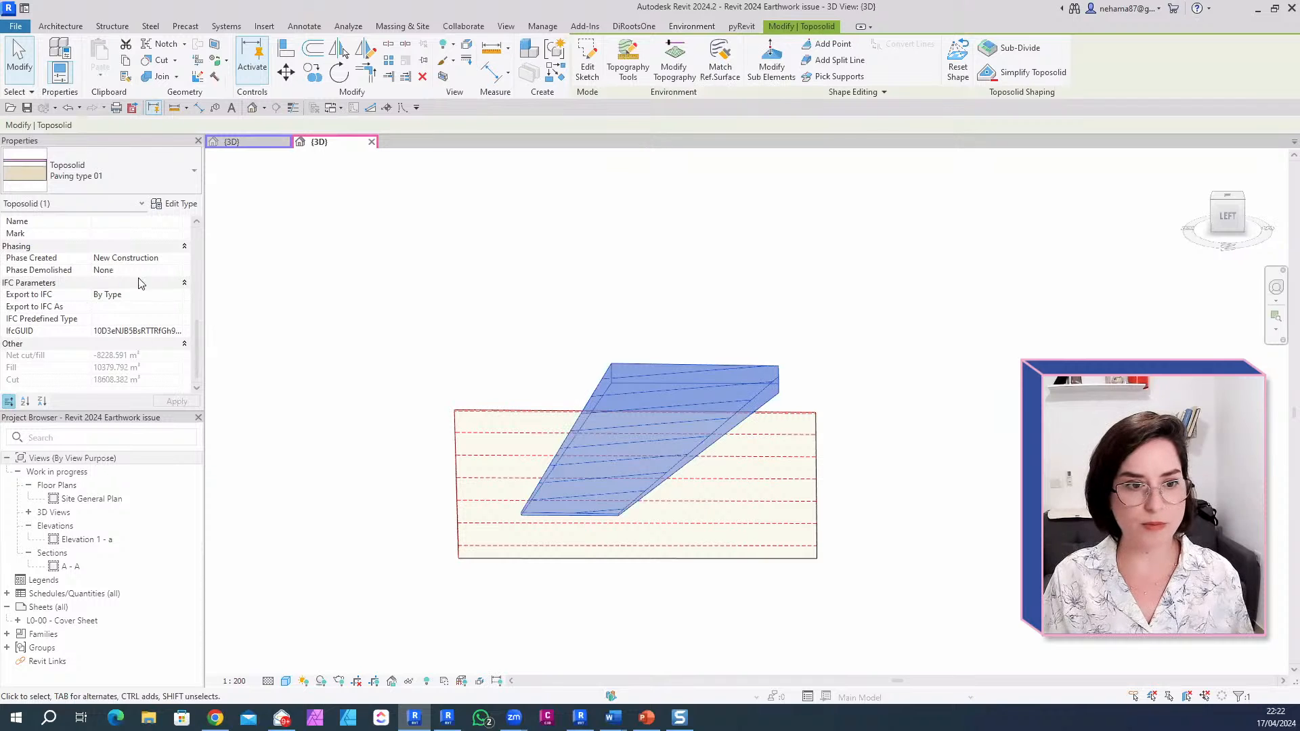
{"action": "scroll", "coordinate": [136, 342], "scroll_direction": "up", "scroll_amount": 4}
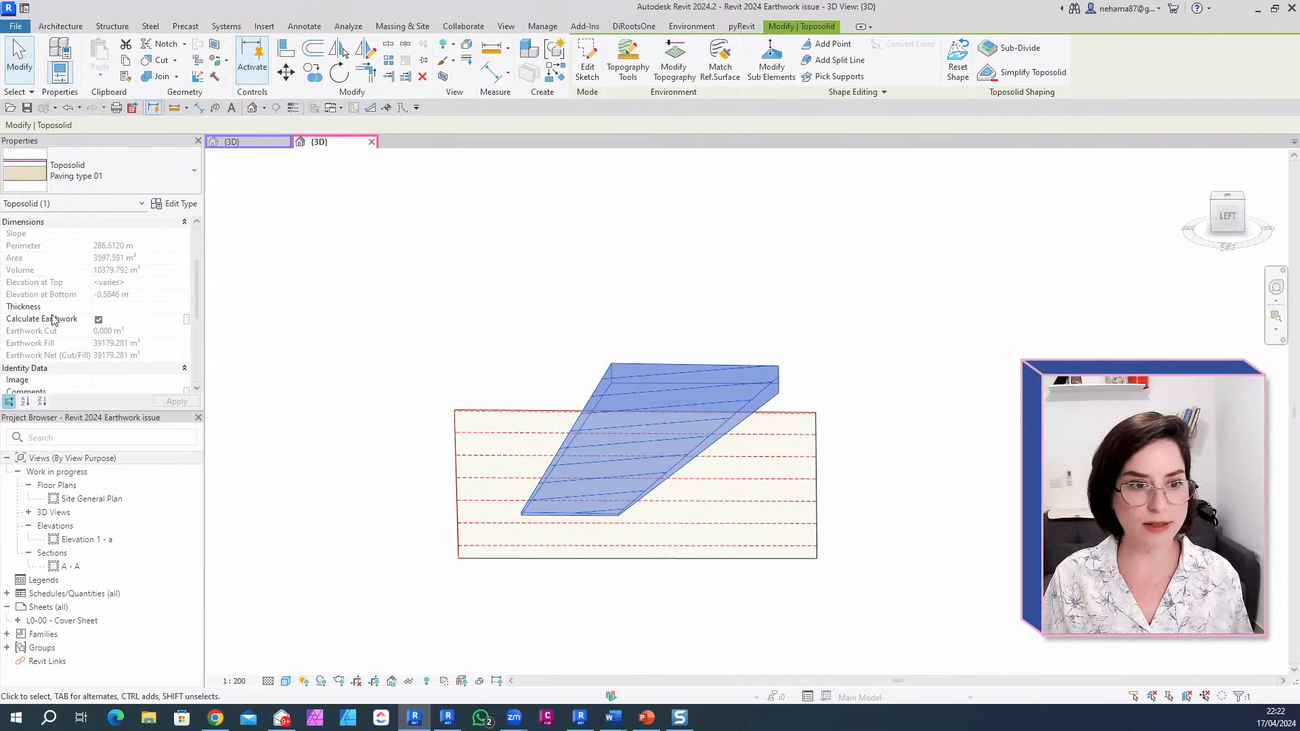
{"action": "left_click", "coordinate": [404, 570]}
{"action": "left_click", "coordinate": [785, 374]}
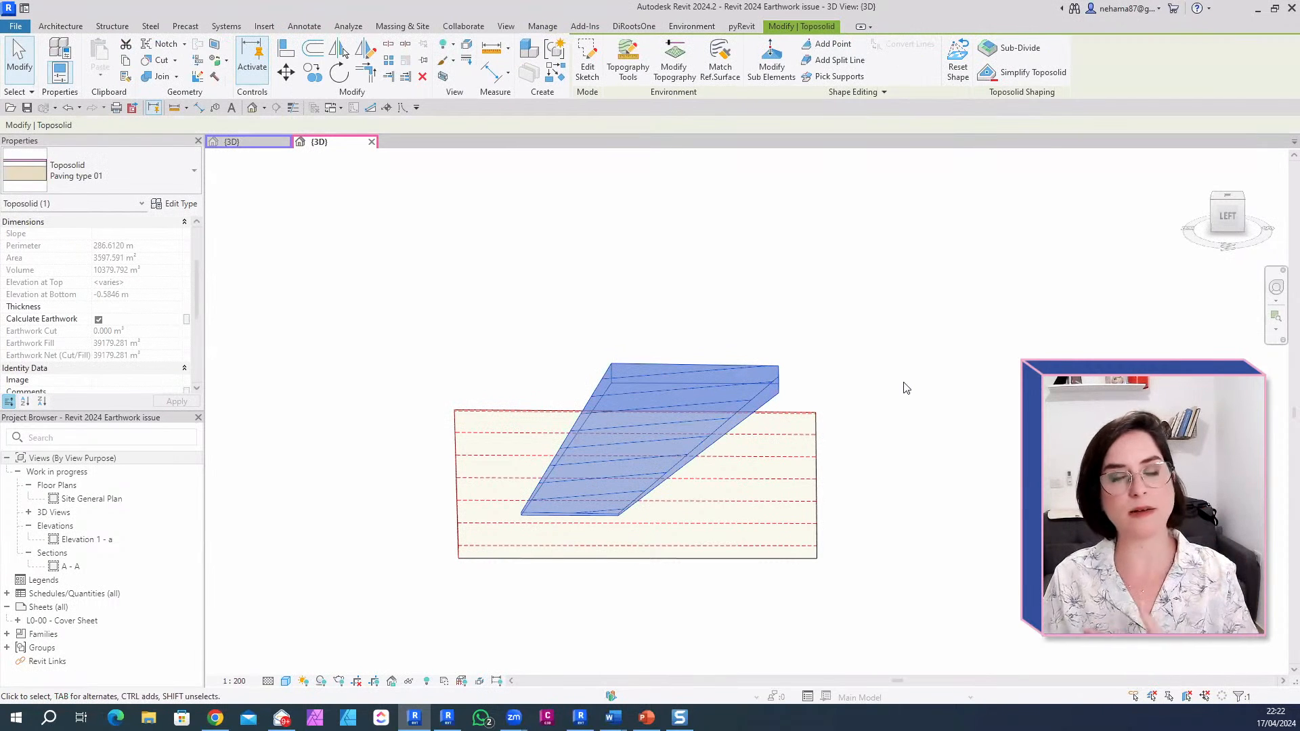
Step: Switch to the ENV-Small Demo Project in Revit 2023 and examine the whole graded site in 3D from above
{"action": "left_click", "coordinate": [456, 720]}
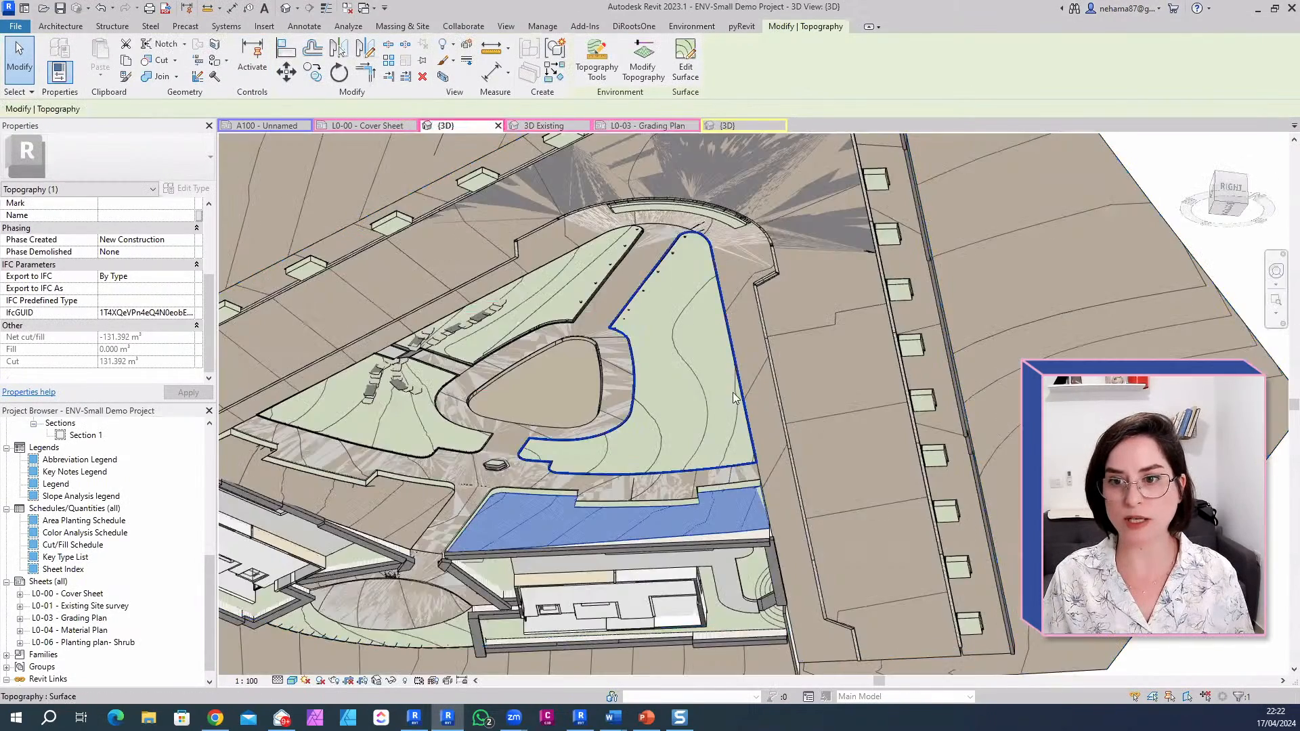
{"action": "middle_click_drag", "start_coordinate": [736, 399], "coordinate": [738, 704], "text": "shift"}
{"action": "middle_click_drag", "start_coordinate": [564, 491], "coordinate": [535, 364]}
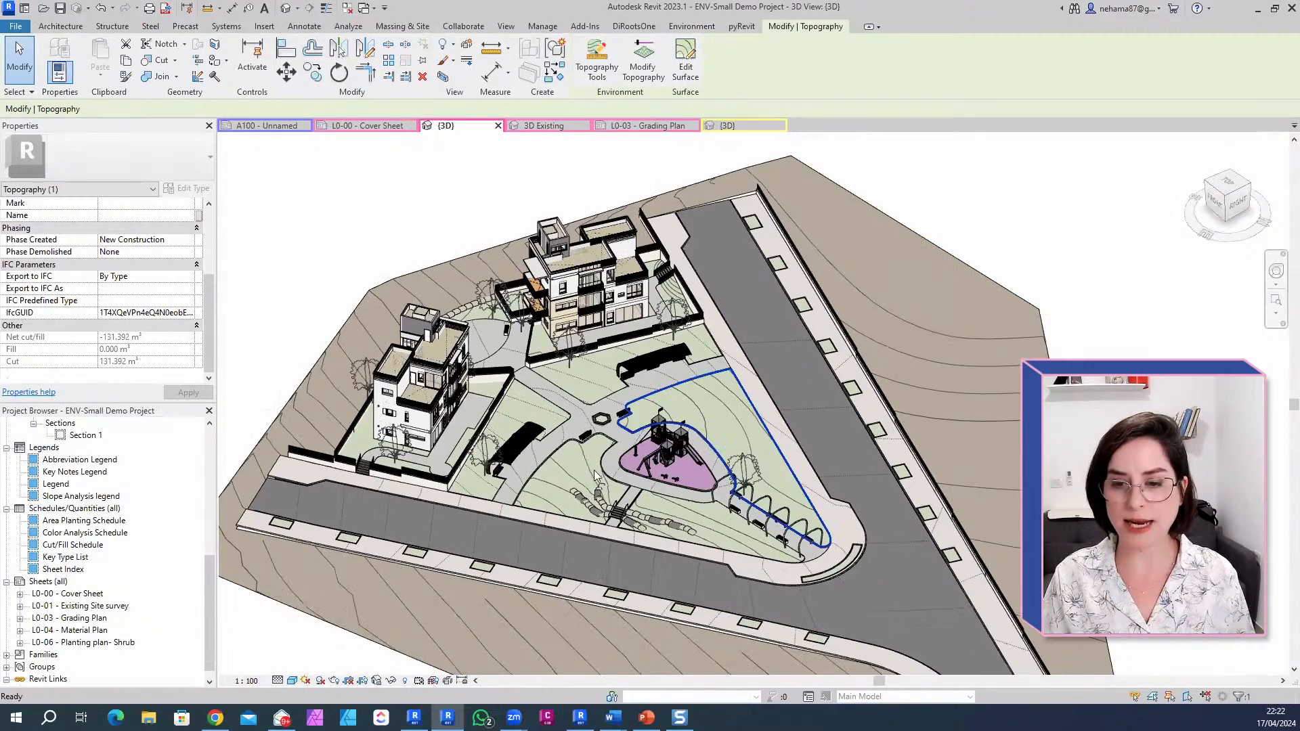
{"action": "scroll", "coordinate": [533, 363], "scroll_direction": "up", "scroll_amount": 1}
{"action": "scroll", "coordinate": [572, 401], "scroll_direction": "up", "scroll_amount": 1}
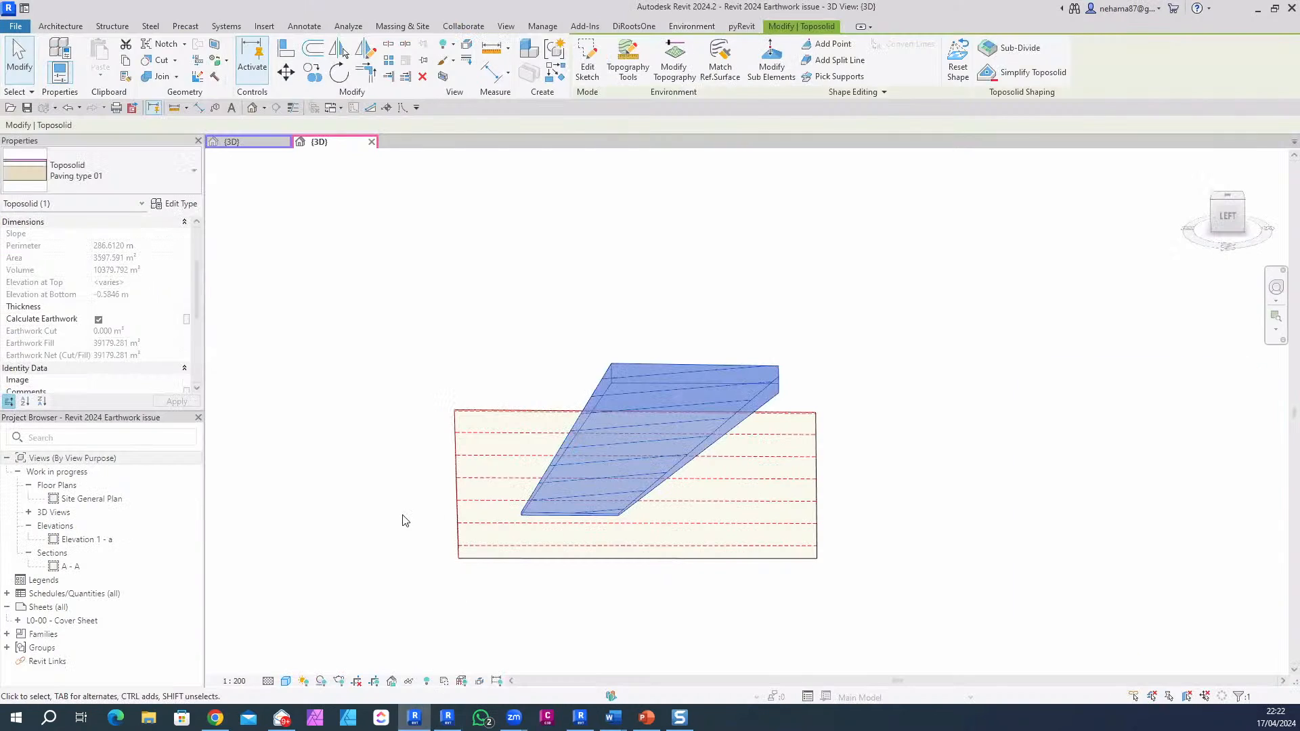
Step: Return to the Revit 2024 earthwork model and inspect the existing Toposolid 1 beneath the proposed one in an angled 3D view
{"action": "key", "text": "Escape"}
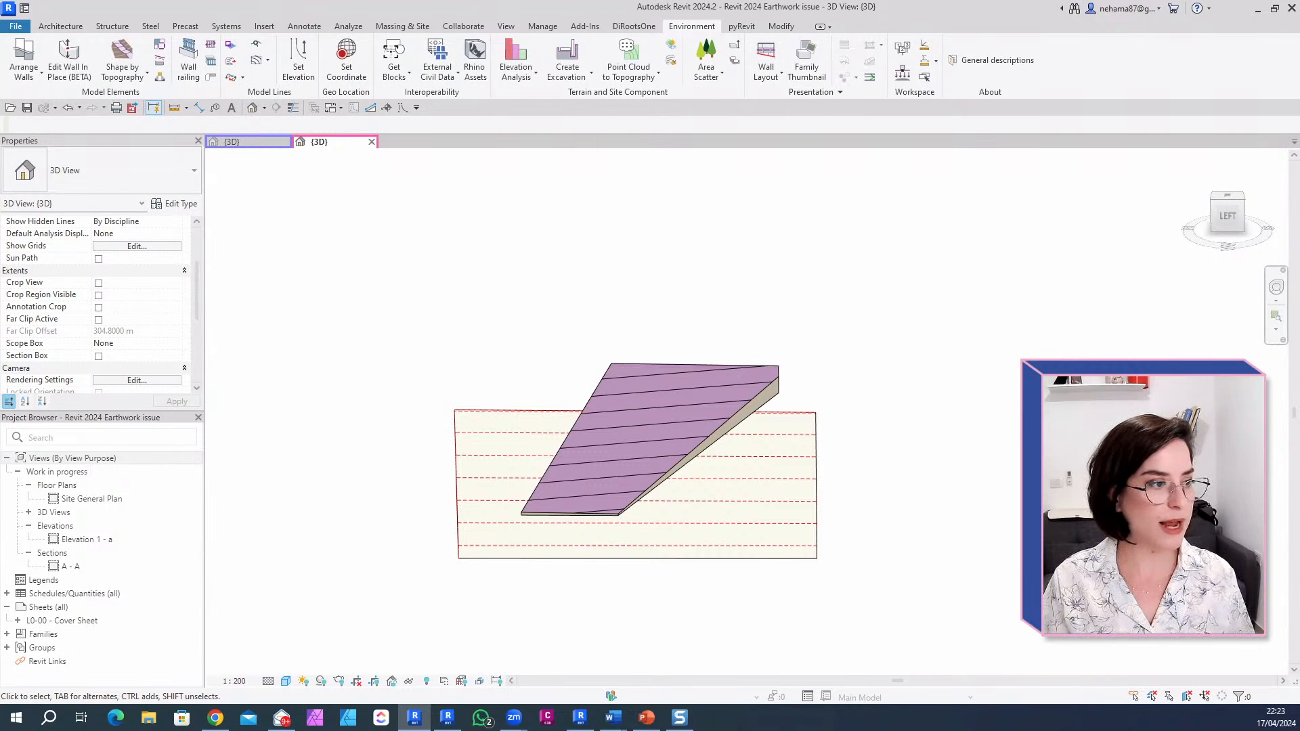
{"action": "left_click", "coordinate": [543, 551]}
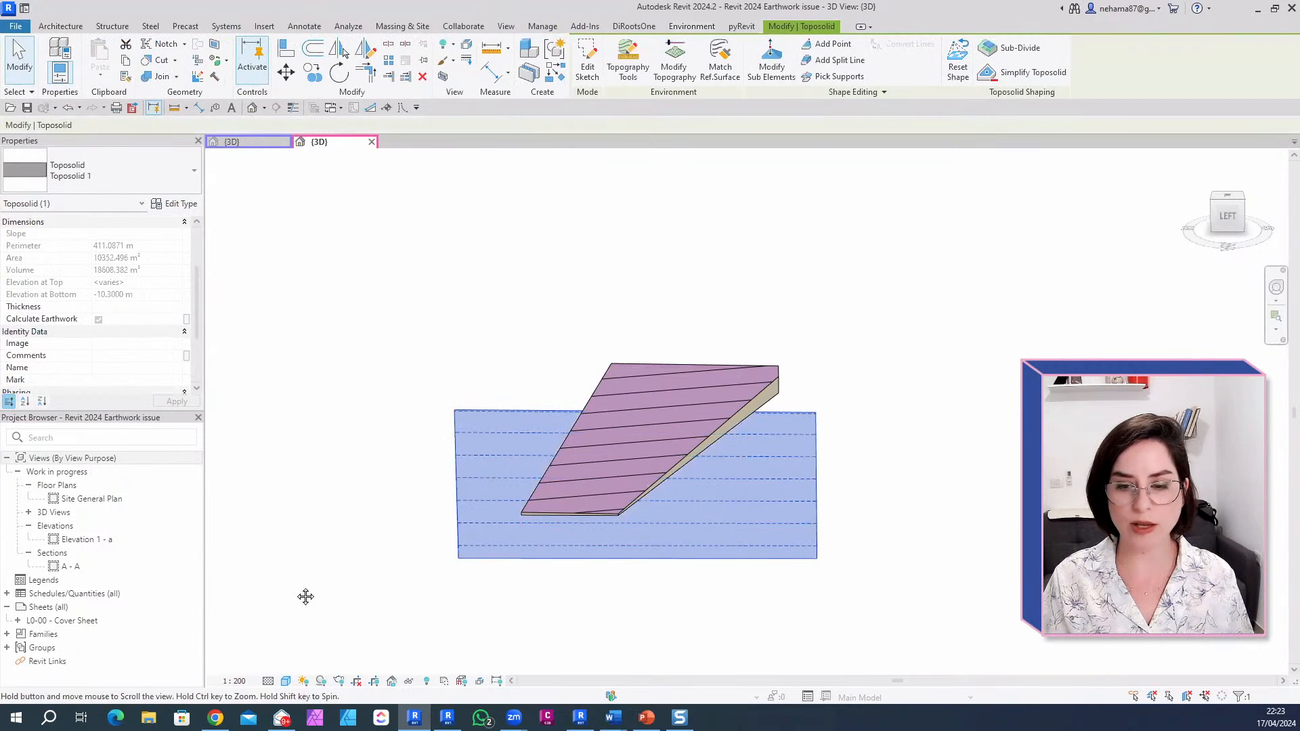
{"action": "middle_click_drag", "start_coordinate": [305, 595], "coordinate": [403, 555], "text": "shift"}
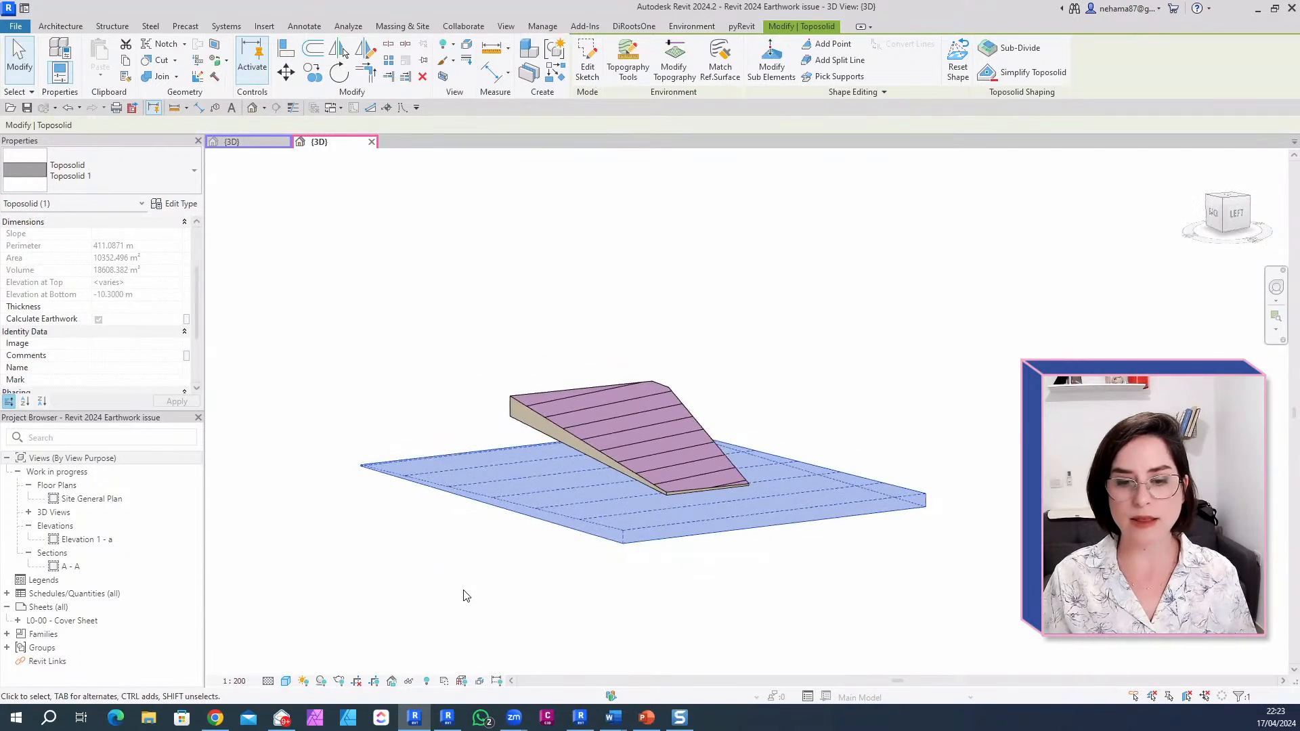
{"action": "left_click", "coordinate": [464, 595]}
Step: Switch to Revit 2023 and examine the building pad and retaining walls in the 3D viewport on sheet A100 - Unnamed
{"action": "left_click", "coordinate": [448, 717]}
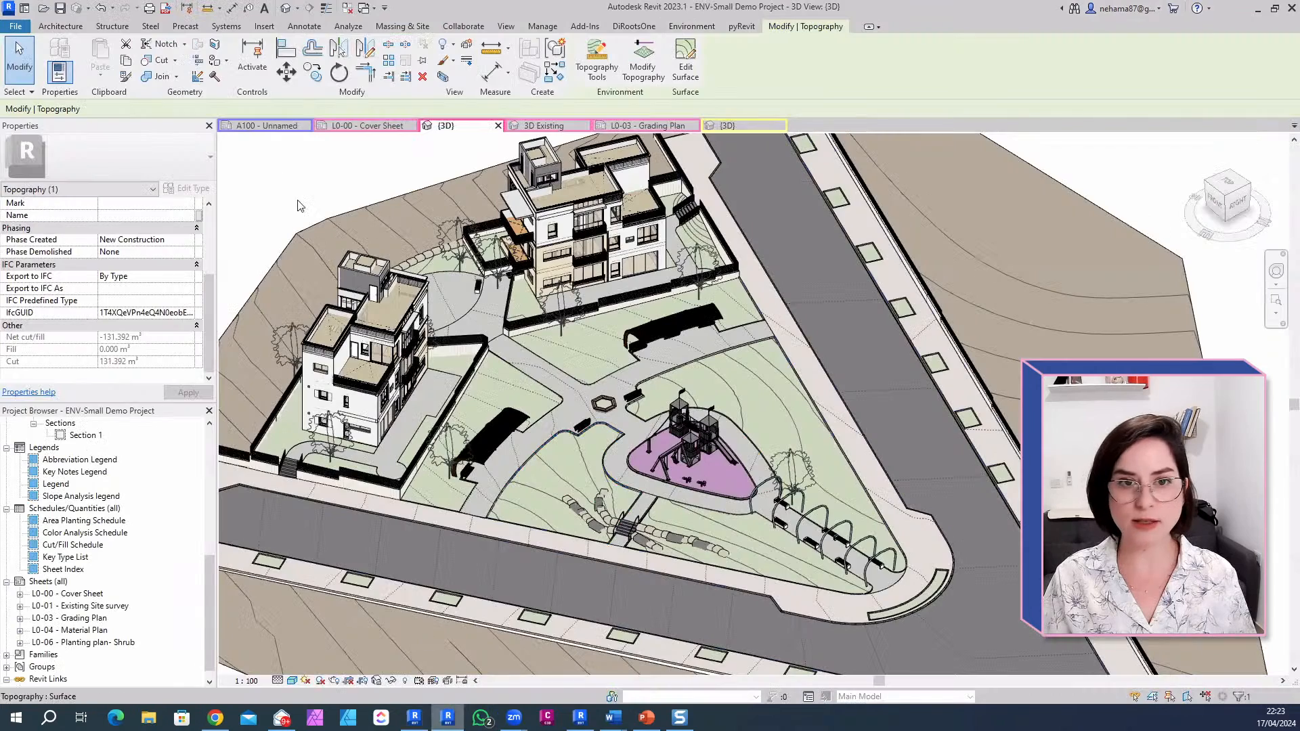
{"action": "left_click", "coordinate": [270, 129]}
{"action": "scroll", "coordinate": [562, 532], "scroll_direction": "up", "scroll_amount": 3}
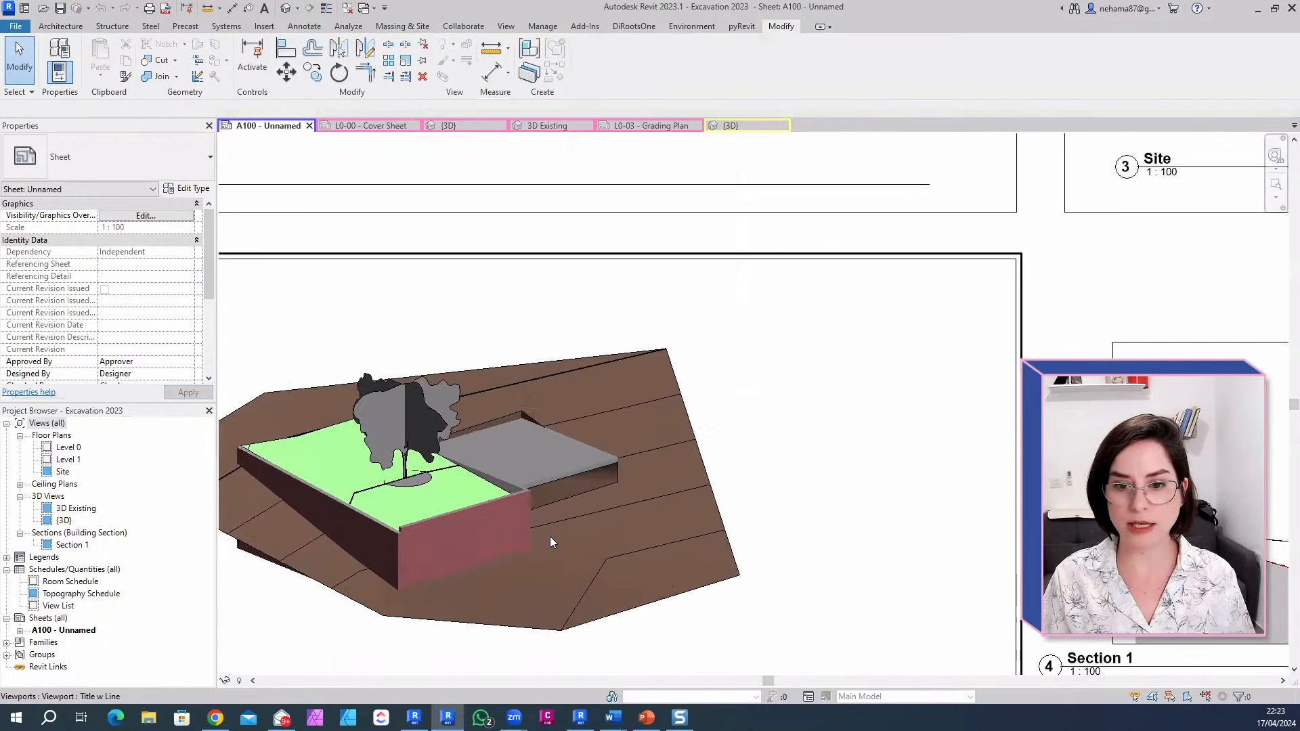
{"action": "scroll", "coordinate": [342, 388], "scroll_direction": "up", "scroll_amount": 2}
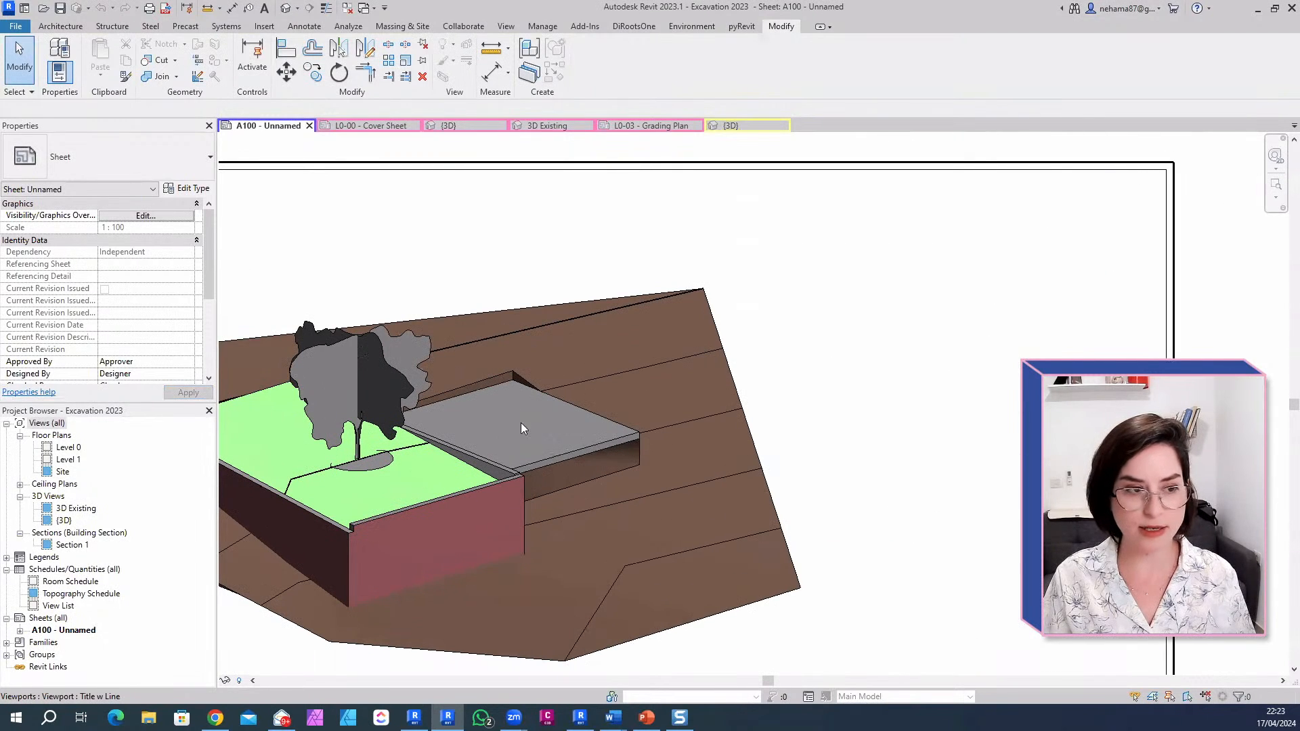
{"action": "middle_click_drag", "start_coordinate": [722, 510], "coordinate": [946, 471]}
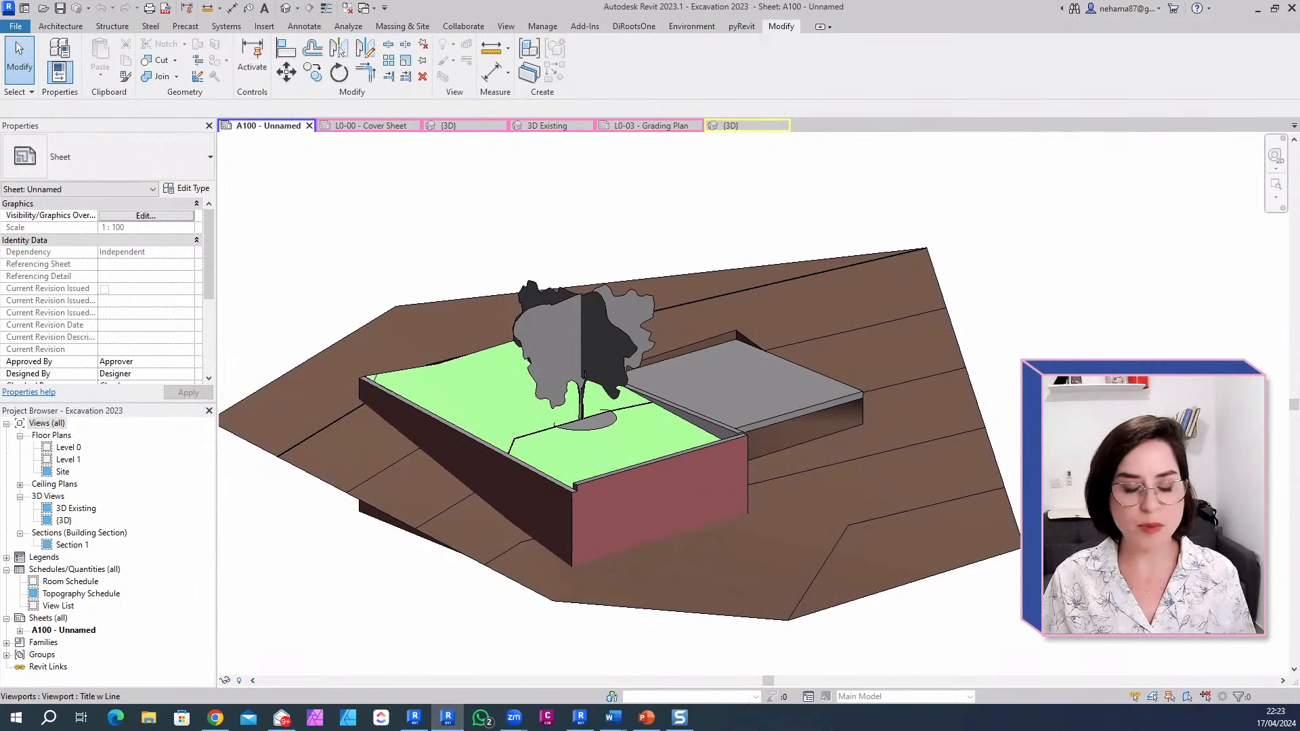
{"action": "middle_click_drag", "start_coordinate": [870, 557], "coordinate": [944, 558]}
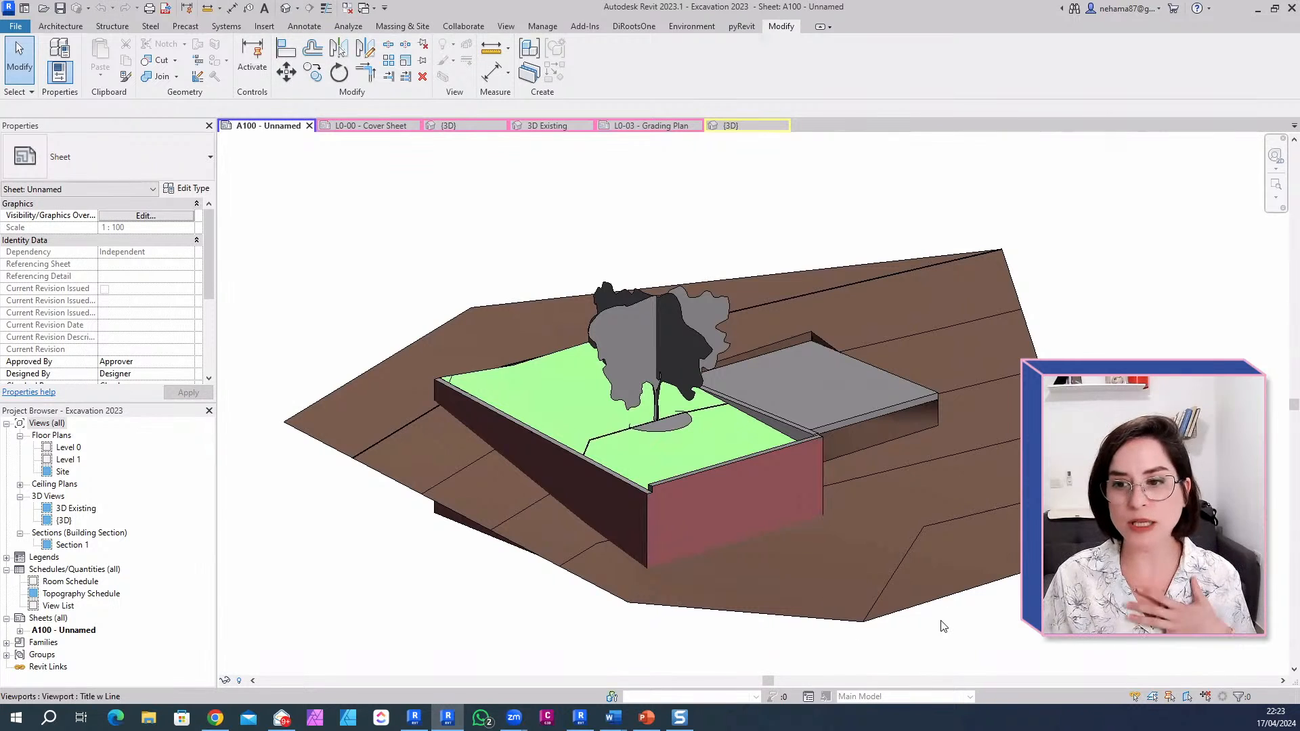
Step: Activate the 3D viewport on the sheet and review the net cut/fill, fill and cut values of the topography named Building
{"action": "double_click", "coordinate": [908, 442]}
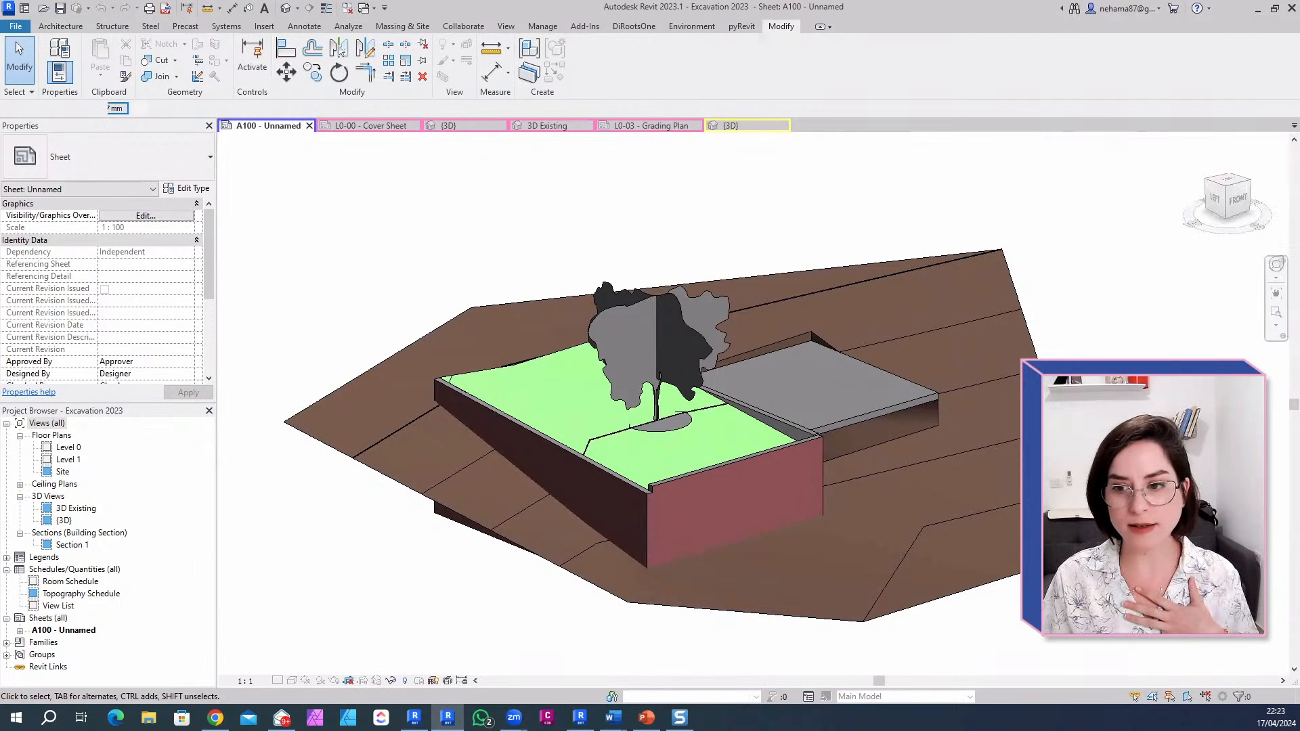
{"action": "left_click", "coordinate": [902, 436]}
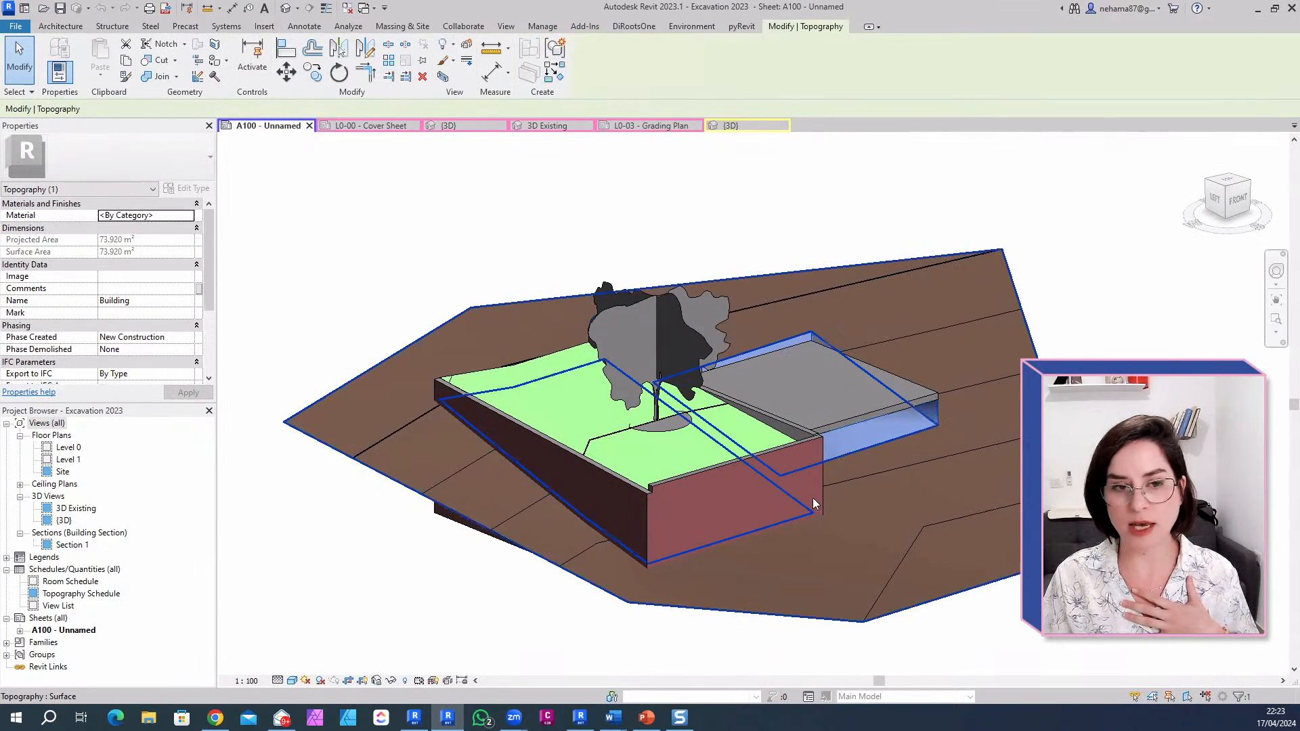
{"action": "scroll", "coordinate": [91, 305], "scroll_direction": "down", "scroll_amount": 3}
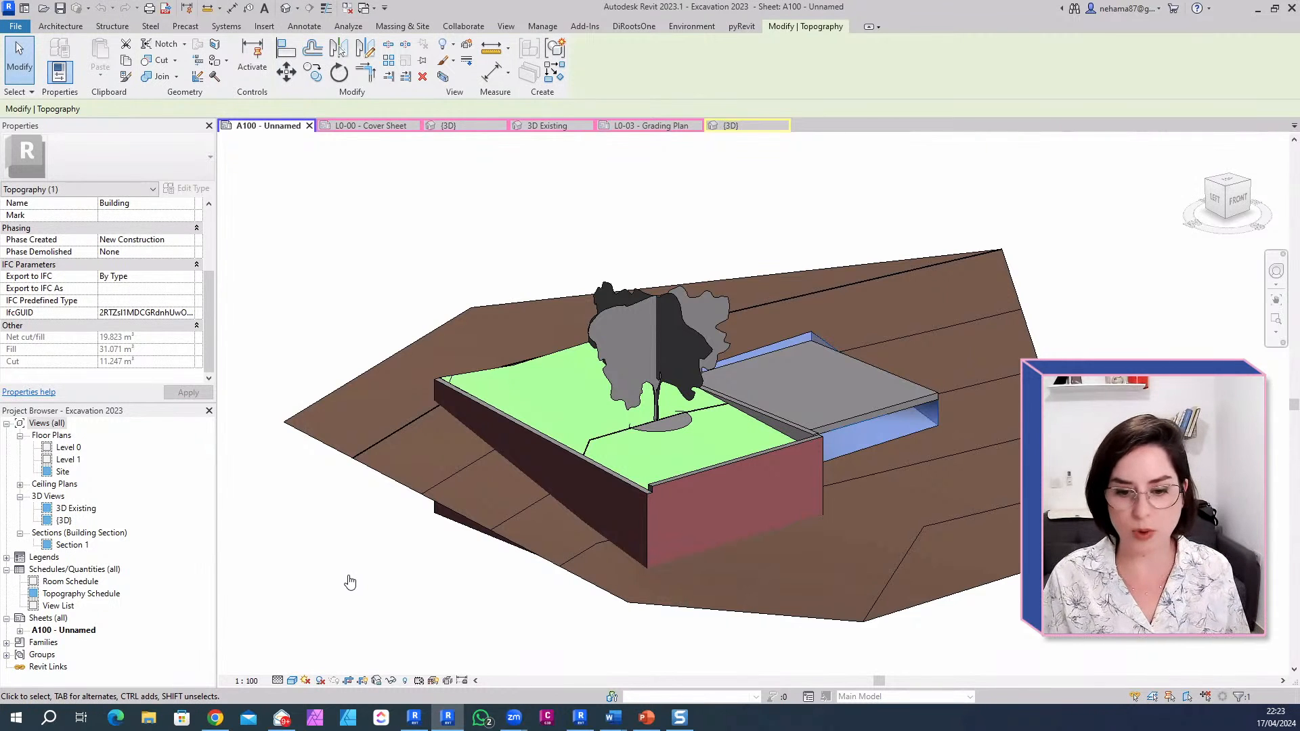
{"action": "left_click", "coordinate": [350, 587]}
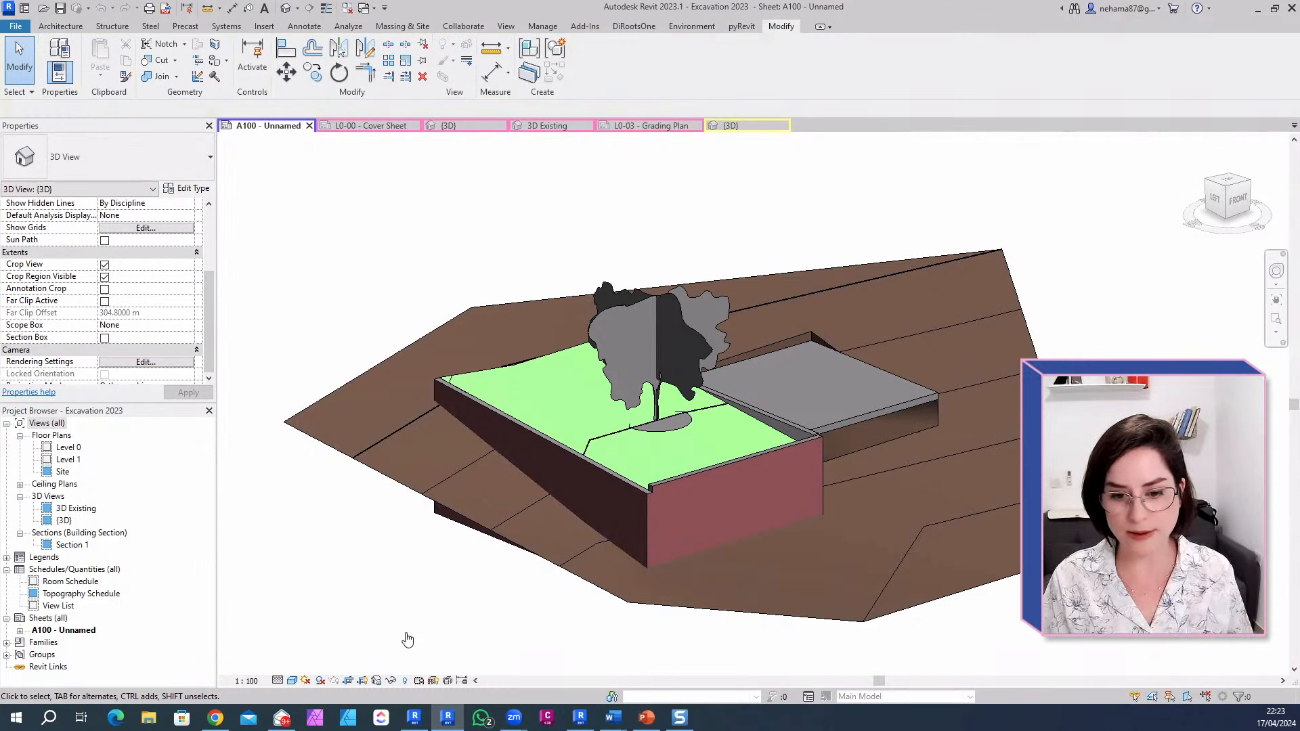
{"action": "left_click", "coordinate": [859, 443]}
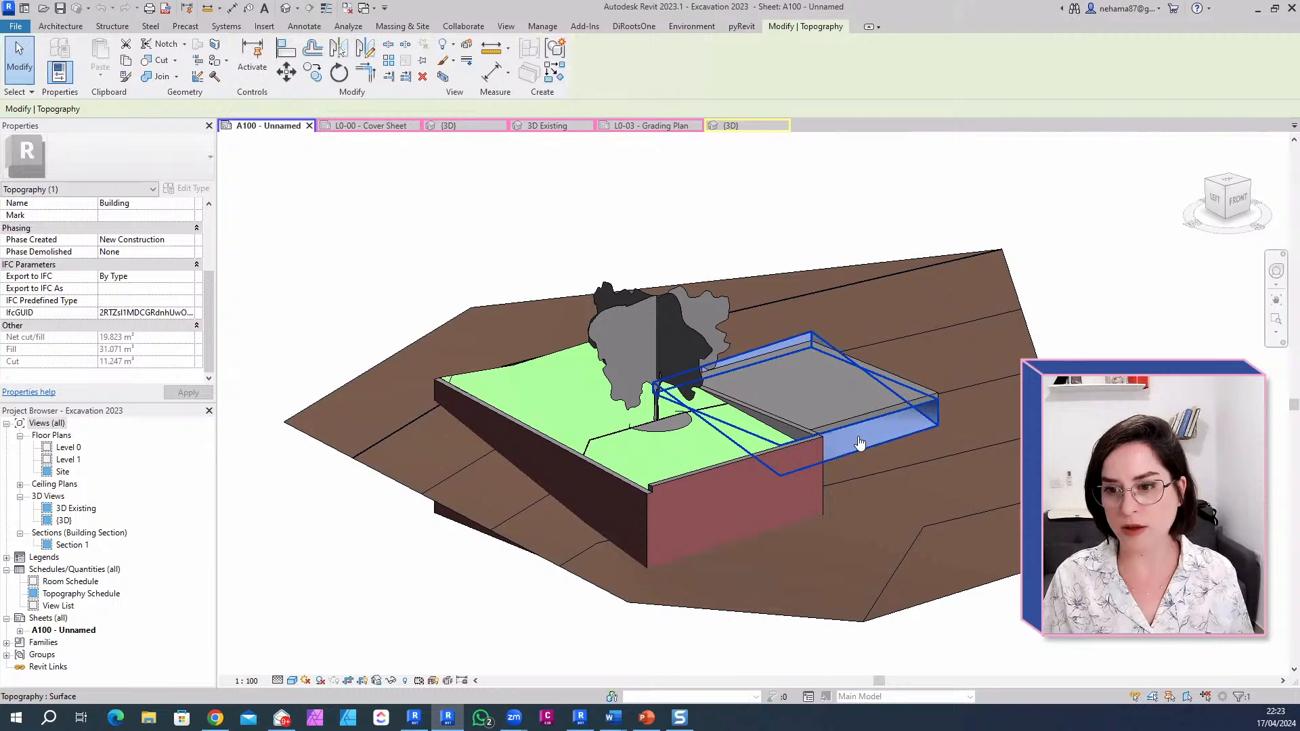
{"action": "left_click", "coordinate": [332, 524]}
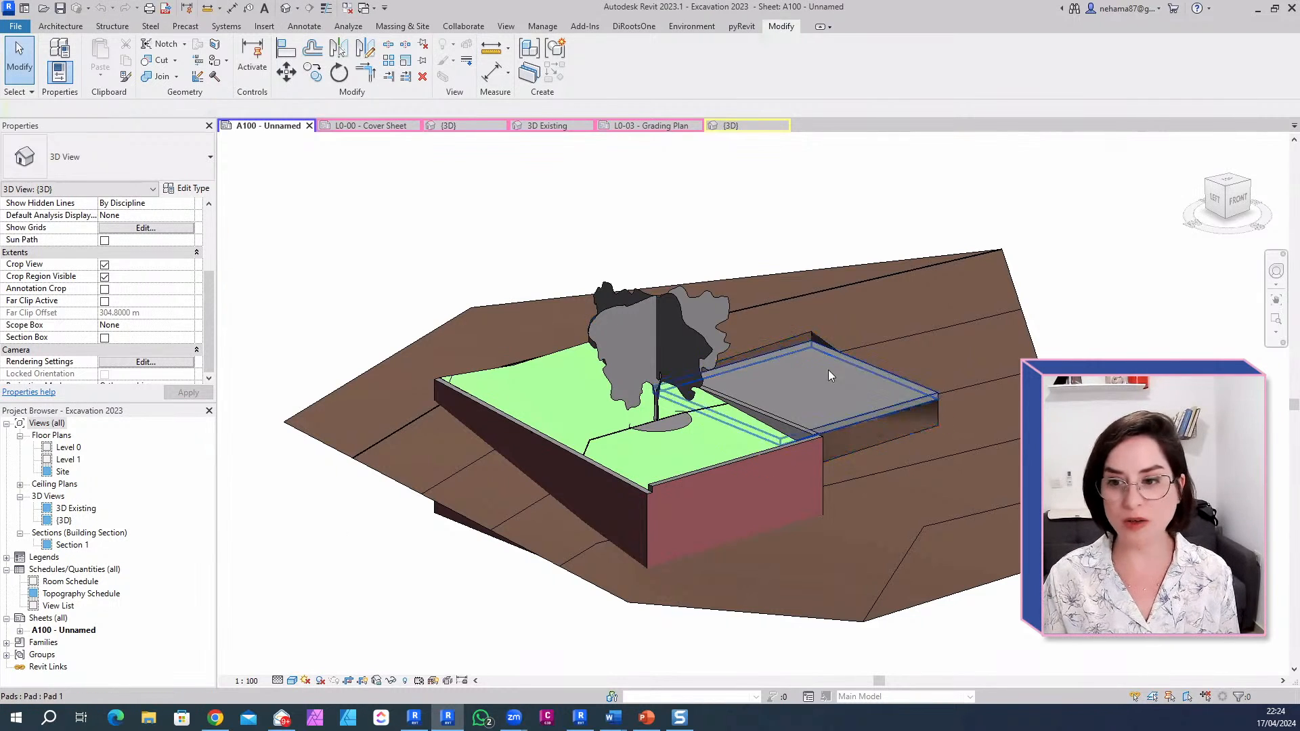
{"action": "left_click", "coordinate": [876, 434]}
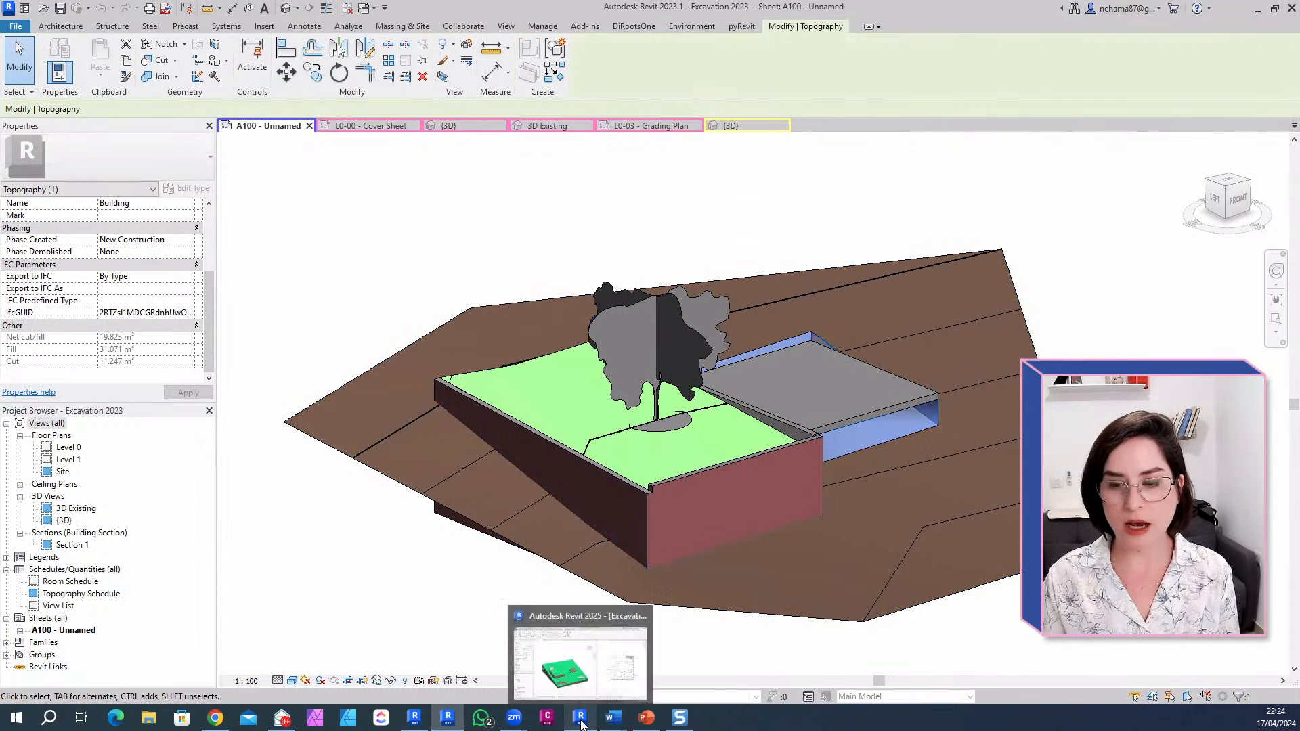
{"action": "left_click", "coordinate": [410, 591]}
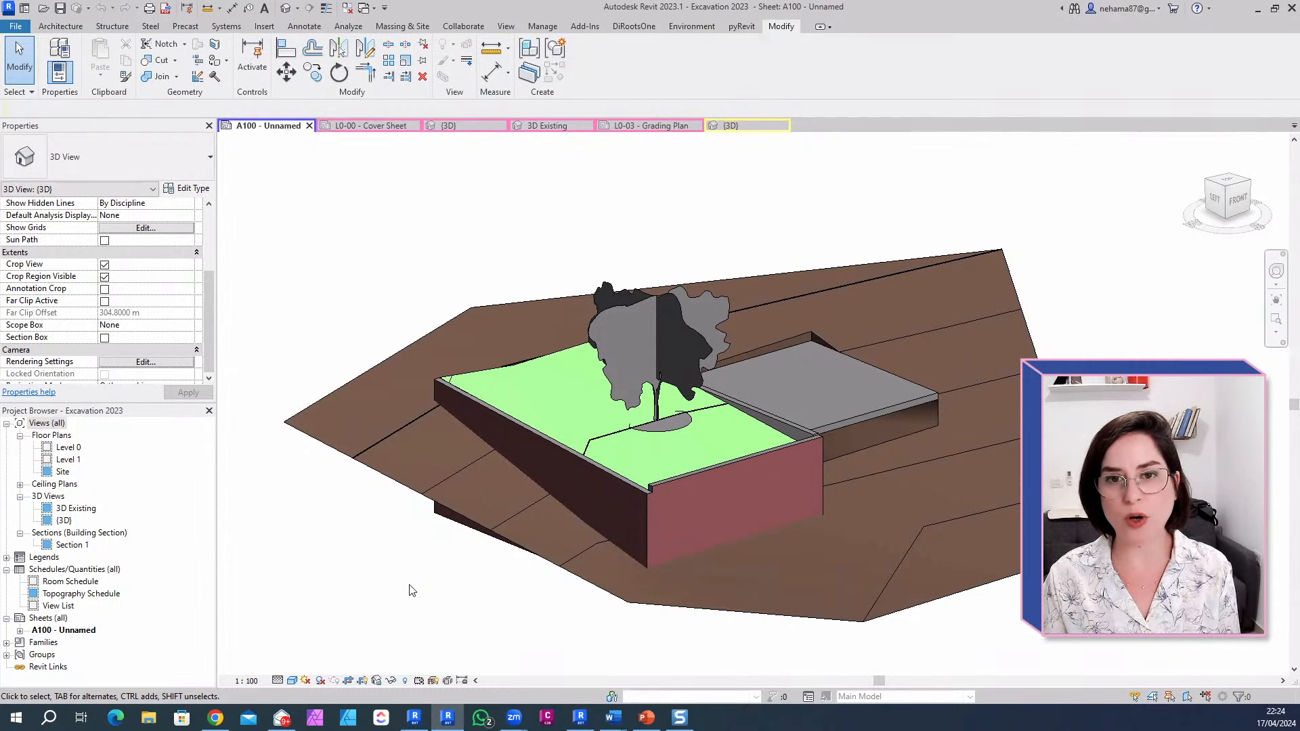
Step: Switch to the Excavation 2025 Demo in Revit 2025 and inspect its toposolid in 3D, dismissing the save reminder
{"action": "left_click", "coordinate": [583, 718]}
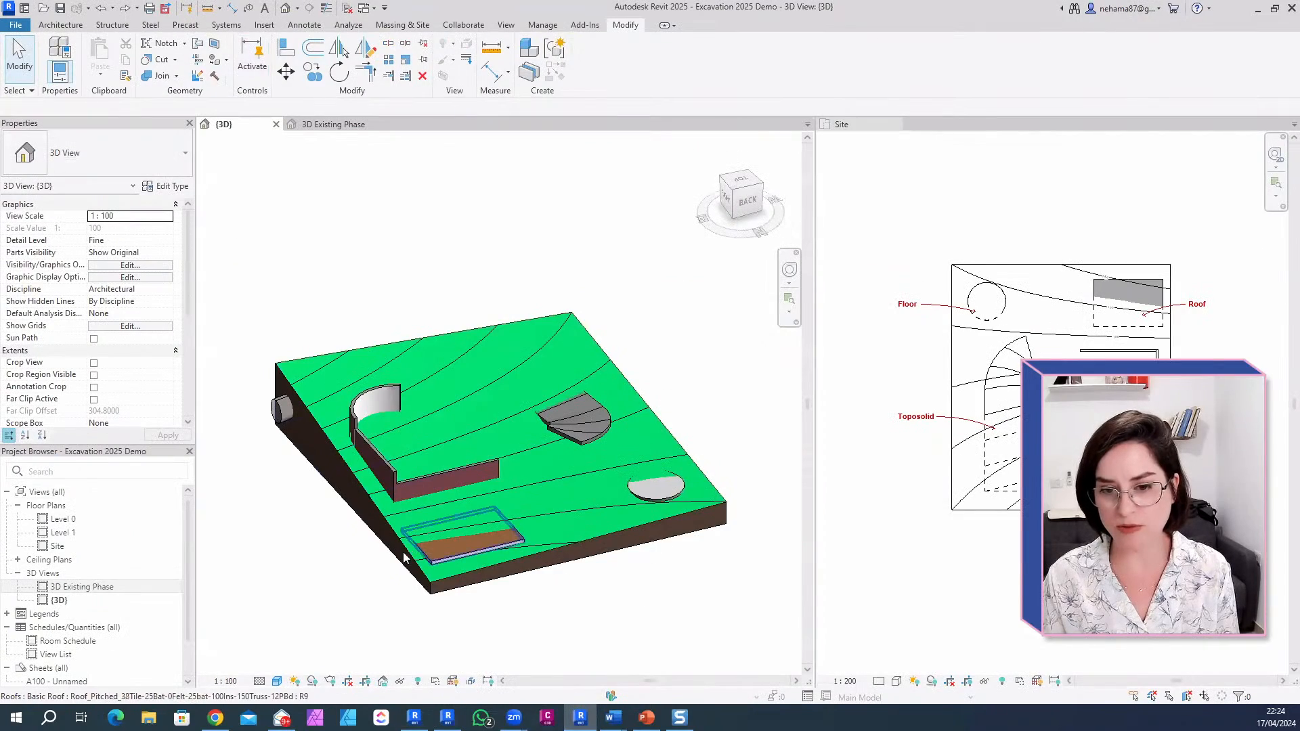
{"action": "scroll", "coordinate": [300, 495], "scroll_direction": "up", "scroll_amount": 3}
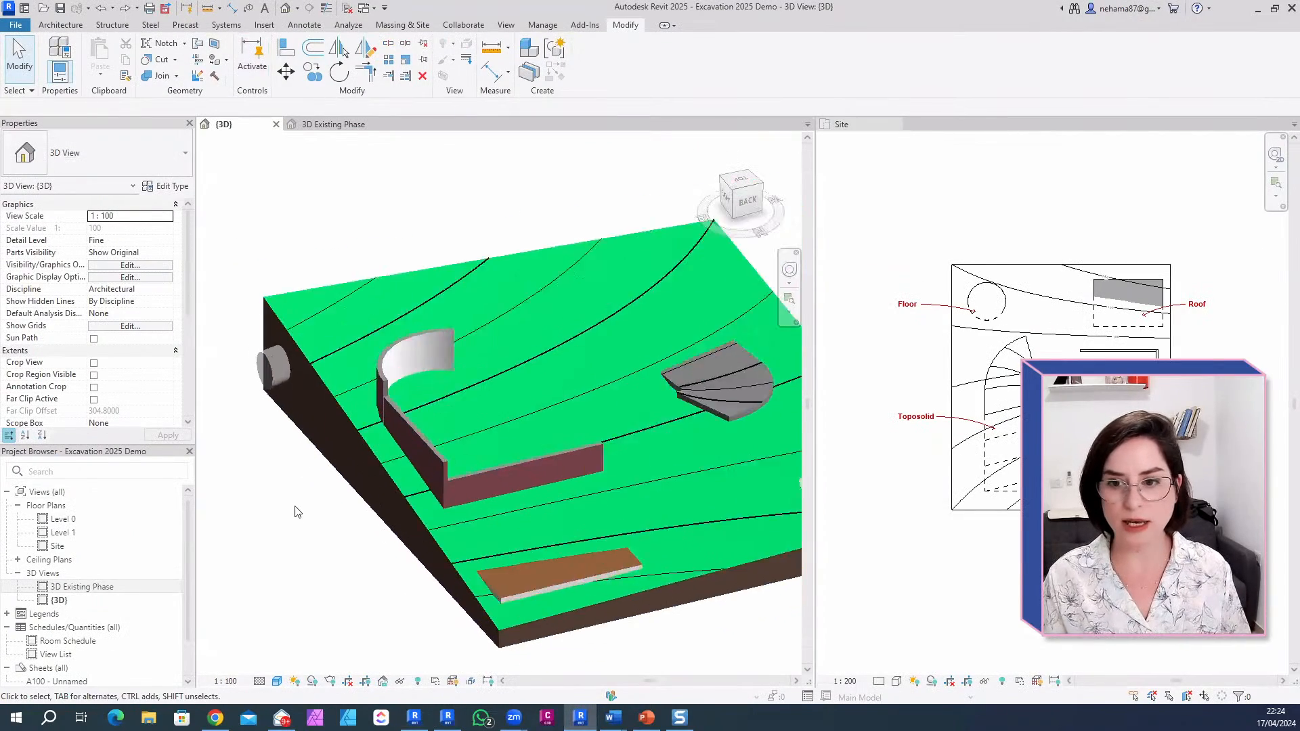
{"action": "scroll", "coordinate": [298, 515], "scroll_direction": "down", "scroll_amount": 3}
{"action": "scroll", "coordinate": [300, 518], "scroll_direction": "up", "scroll_amount": 1}
{"action": "middle_click_drag", "start_coordinate": [313, 540], "coordinate": [472, 591], "text": "shift"}
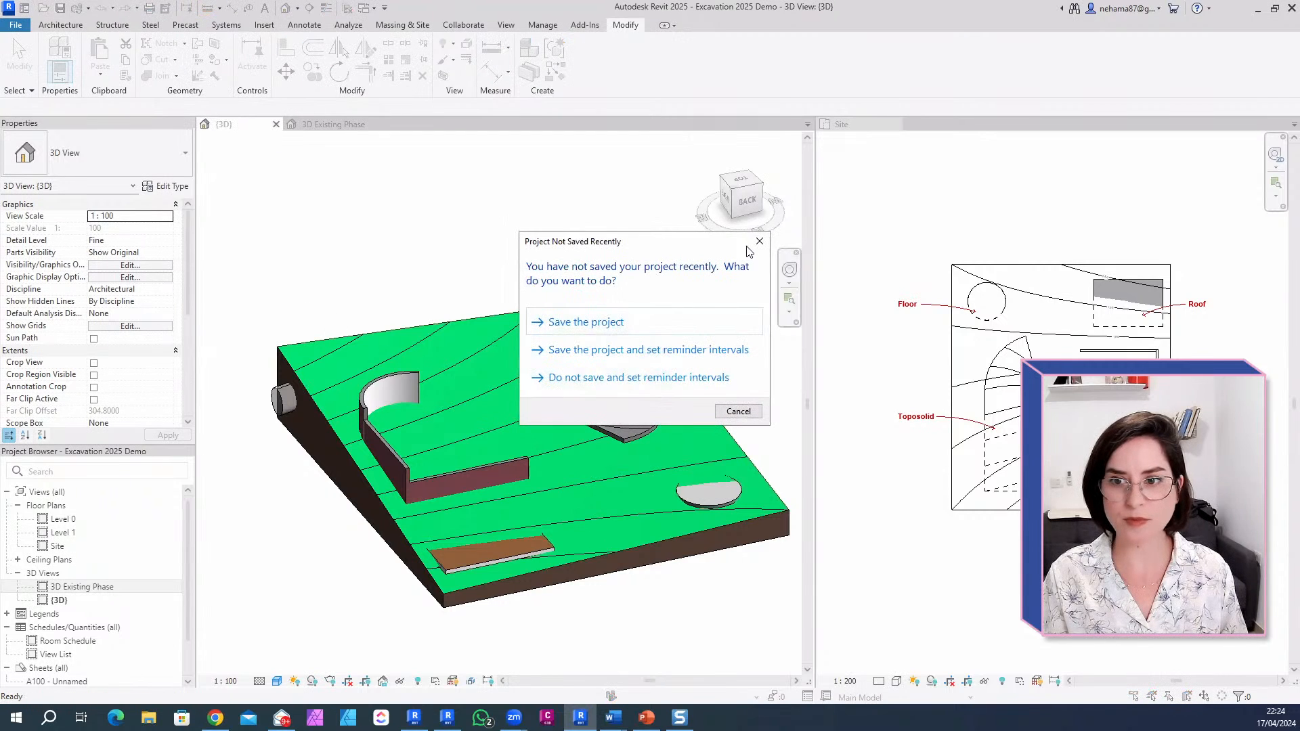
{"action": "left_click", "coordinate": [759, 242]}
Step: Cut the green toposolid with the curved tunnel mass running through its side, keeping Multiple Cut enabled
{"action": "left_click", "coordinate": [319, 460]}
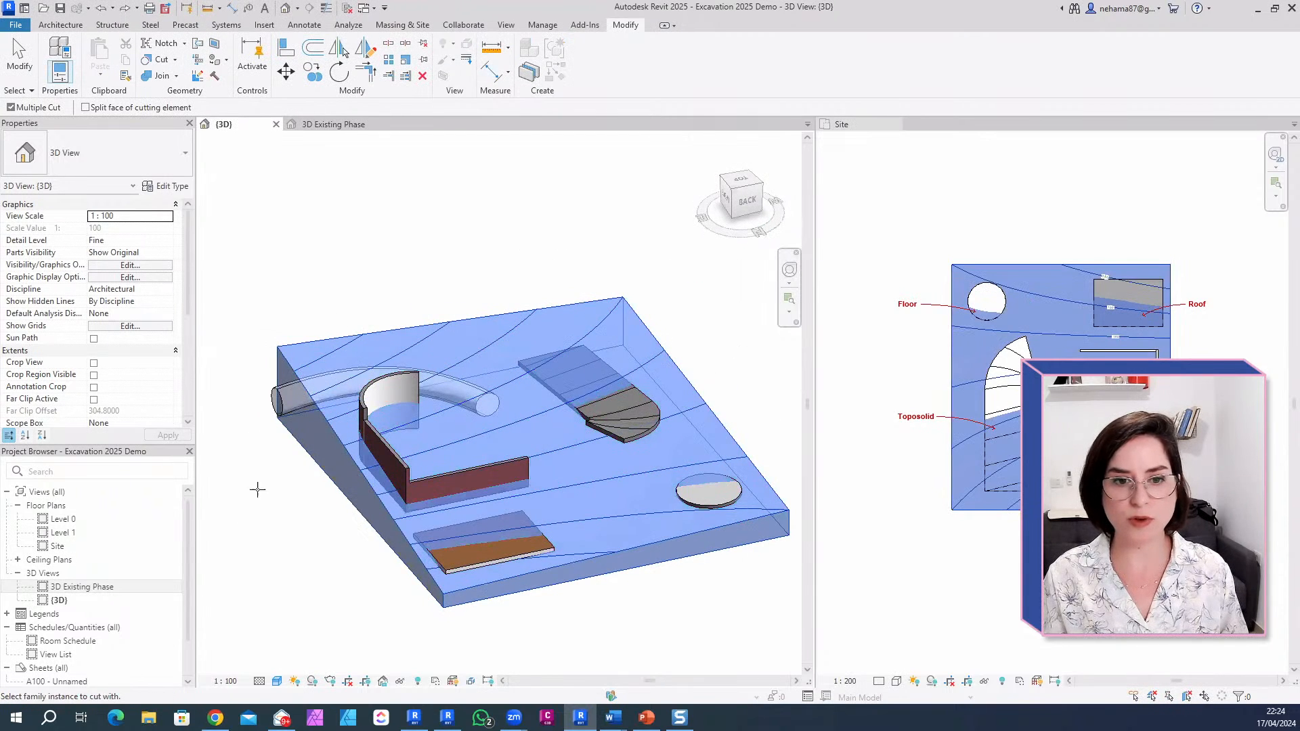
{"action": "middle_click_drag", "start_coordinate": [299, 514], "coordinate": [352, 468], "text": "shift"}
{"action": "scroll", "coordinate": [352, 464], "scroll_direction": "up", "scroll_amount": 5}
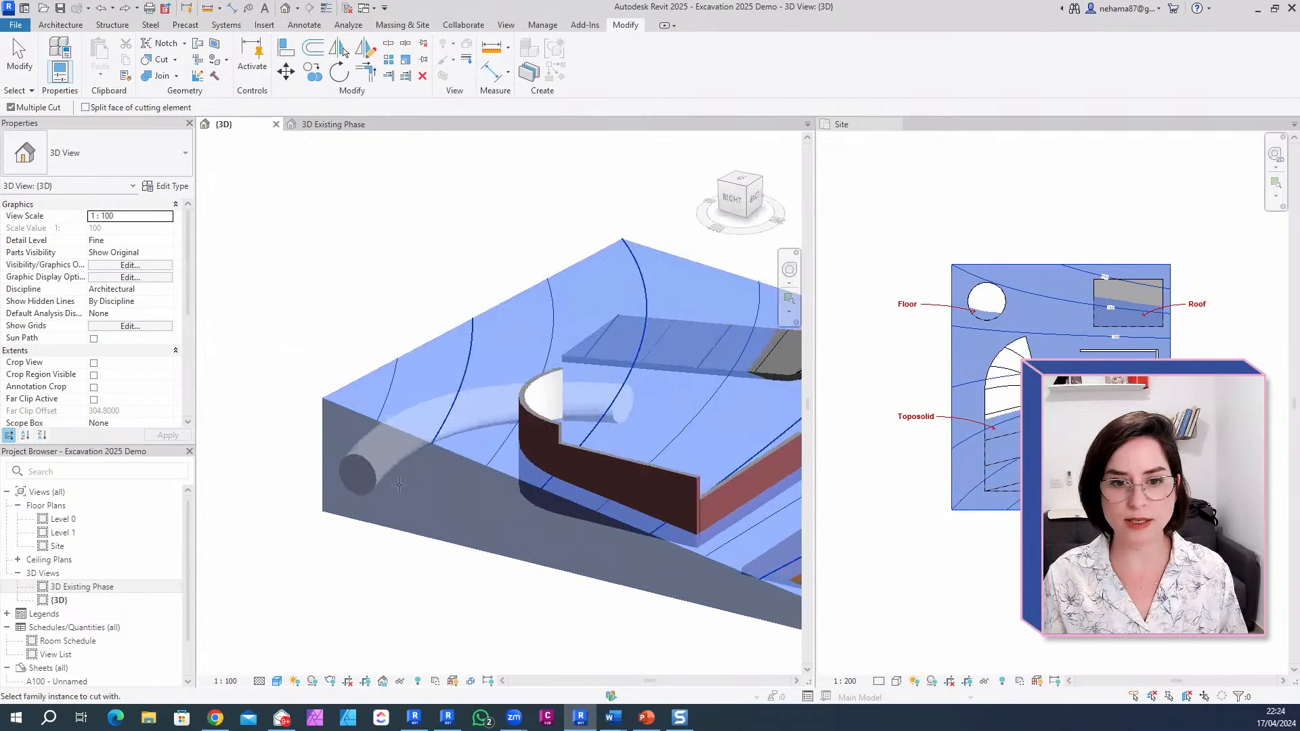
{"action": "left_click", "coordinate": [354, 464]}
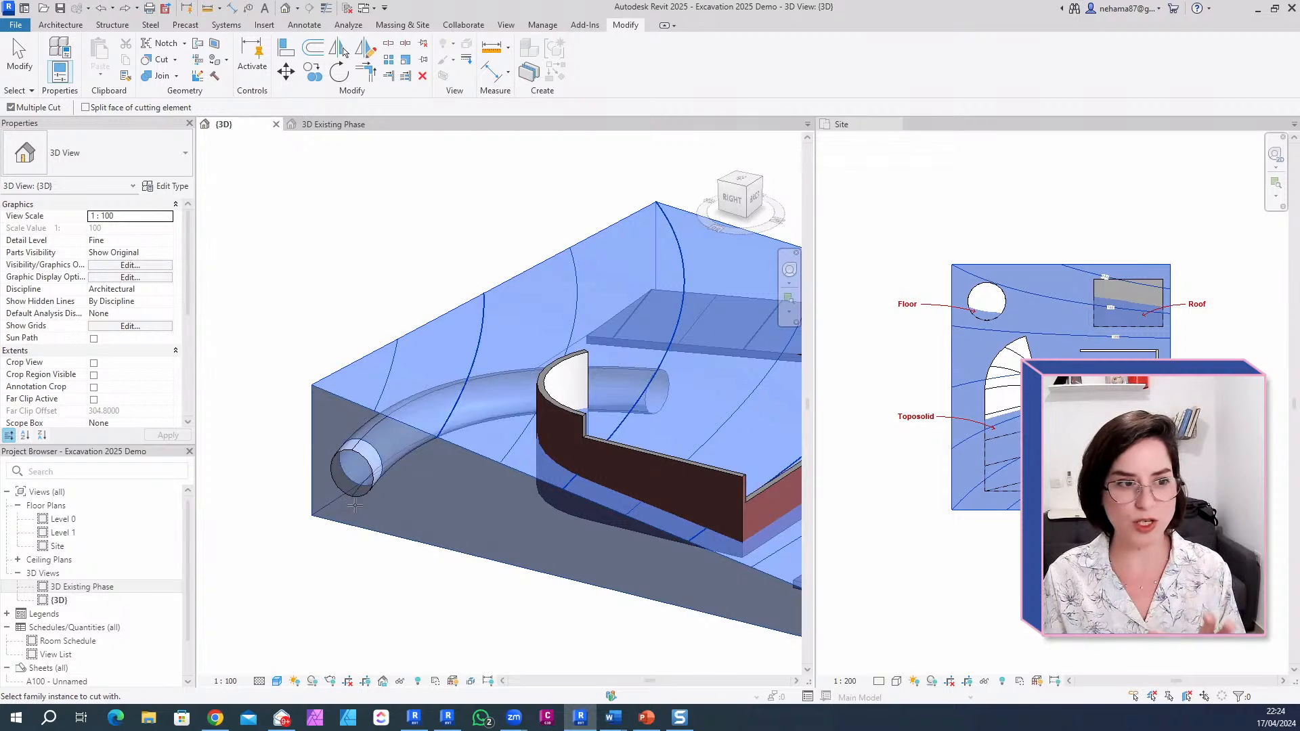
{"action": "scroll", "coordinate": [354, 505], "scroll_direction": "down", "scroll_amount": 4}
{"action": "scroll", "coordinate": [563, 472], "scroll_direction": "up", "scroll_amount": 2}
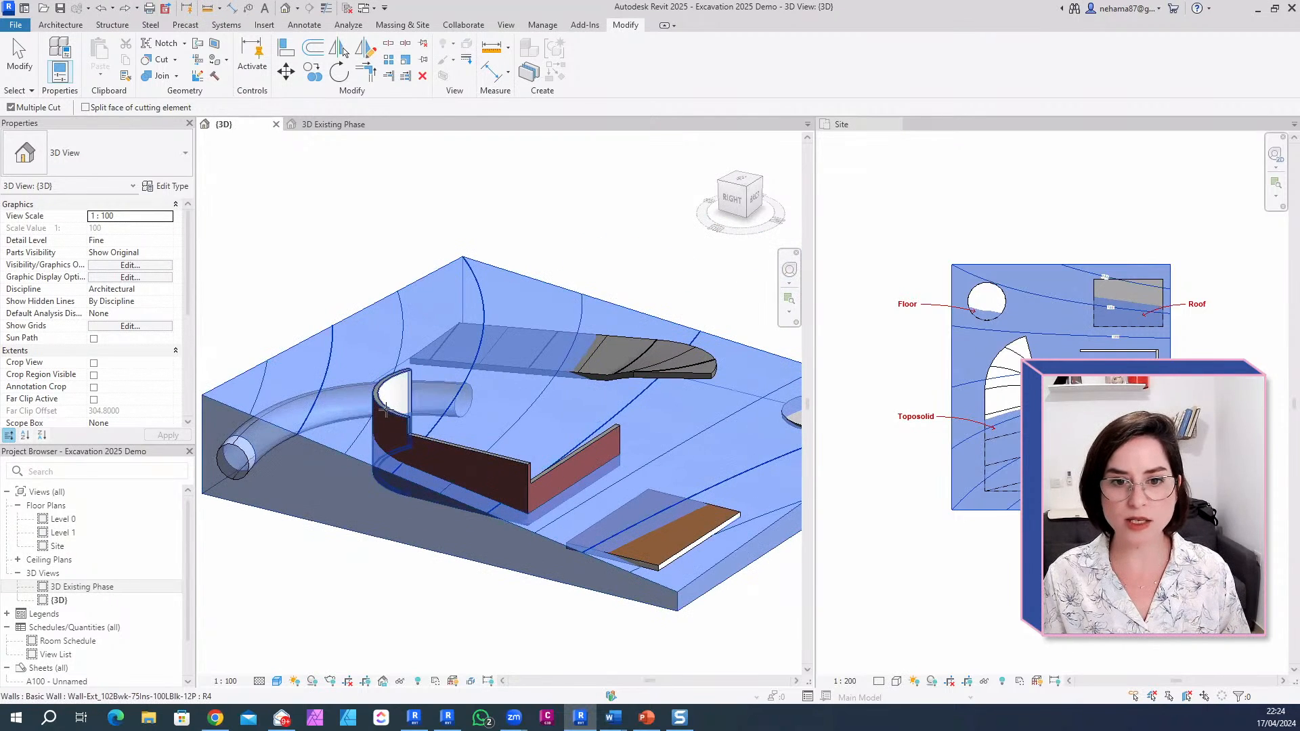
{"action": "scroll", "coordinate": [307, 552], "scroll_direction": "down", "scroll_amount": 2}
{"action": "key", "text": "Escape"}
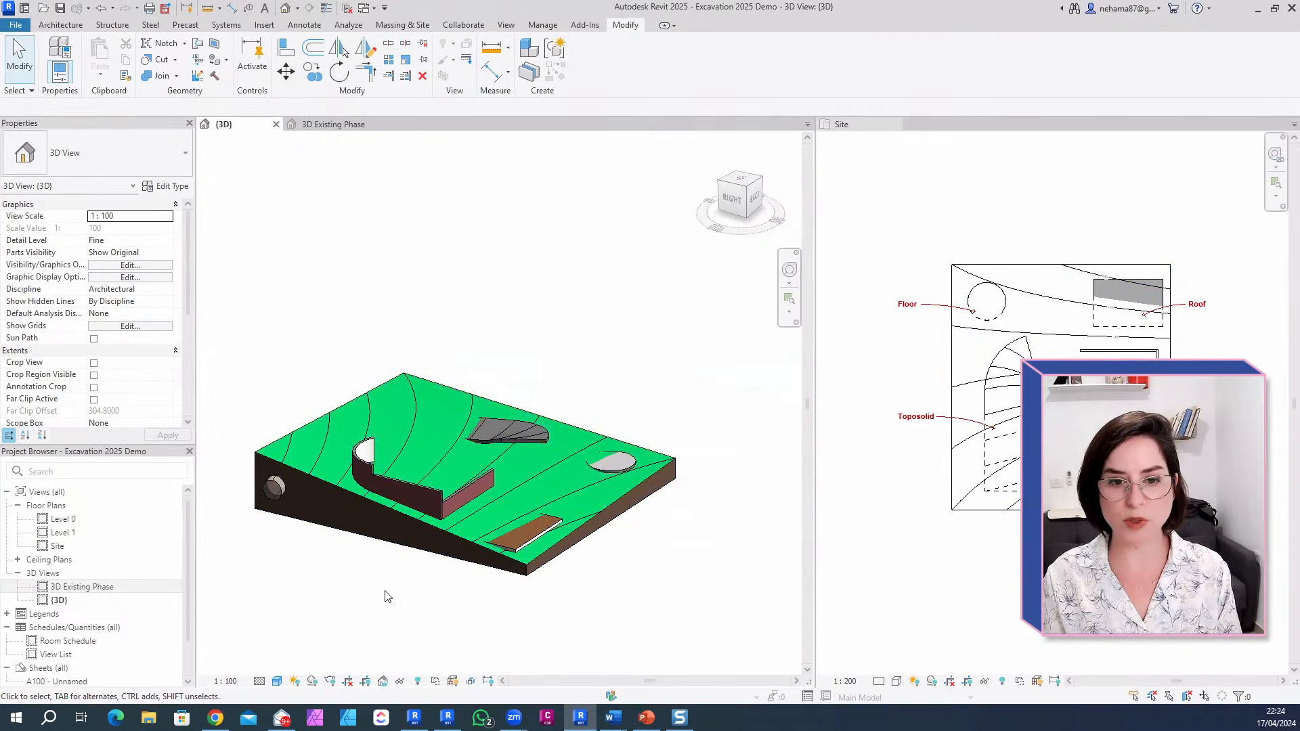
Step: Select the tunnel mass, review its Excavation Volume, and temporarily hide the mass in the 3D view
{"action": "scroll", "coordinate": [386, 590], "scroll_direction": "down", "scroll_amount": 2}
{"action": "middle_click_drag", "start_coordinate": [389, 581], "coordinate": [334, 620], "text": "shift"}
{"action": "scroll", "coordinate": [281, 521], "scroll_direction": "up", "scroll_amount": 3}
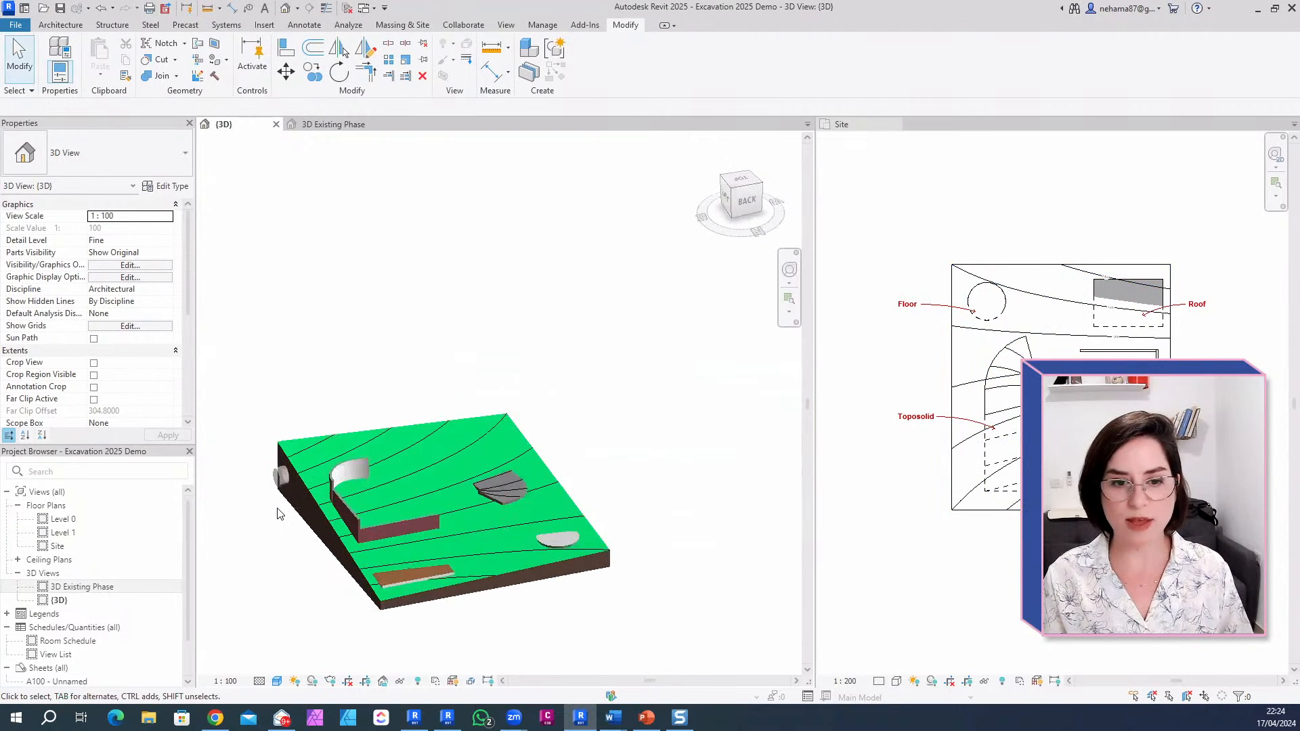
{"action": "left_click", "coordinate": [286, 468]}
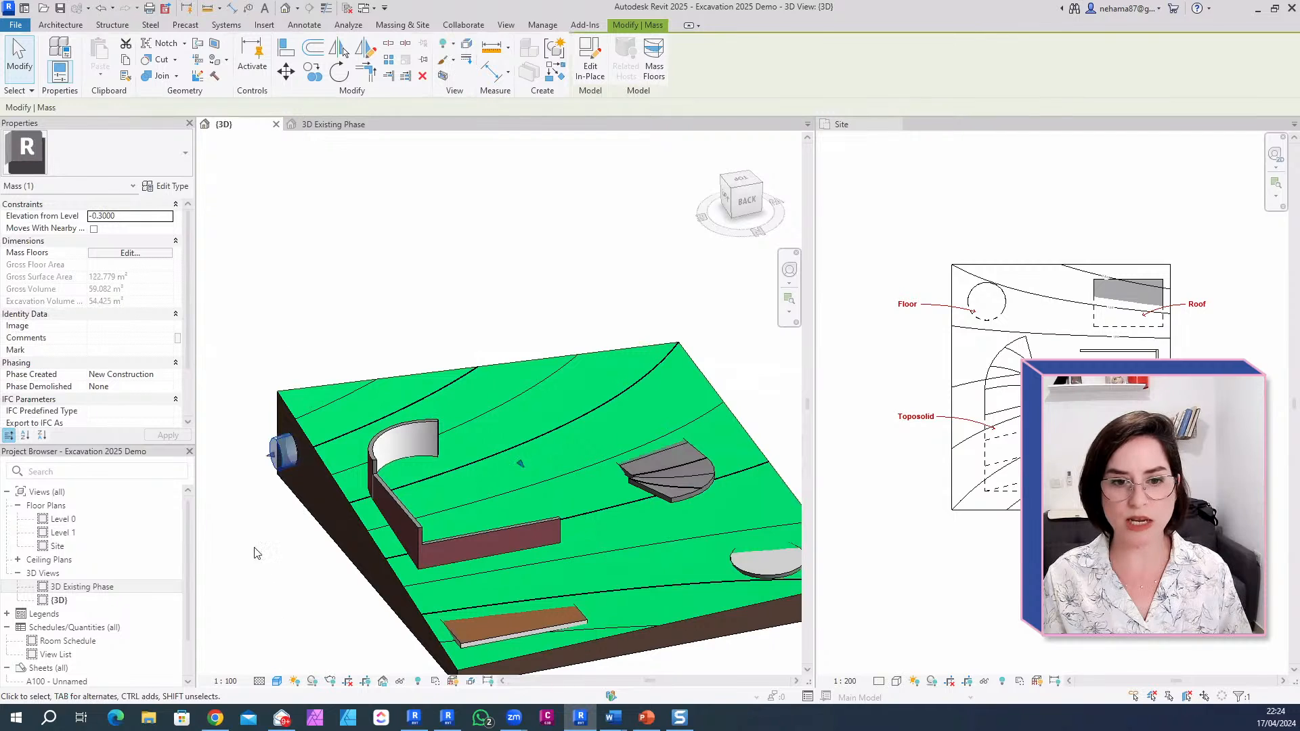
{"action": "scroll", "coordinate": [292, 566], "scroll_direction": "down", "scroll_amount": 2}
{"action": "middle_click_drag", "start_coordinate": [345, 606], "coordinate": [336, 551]}
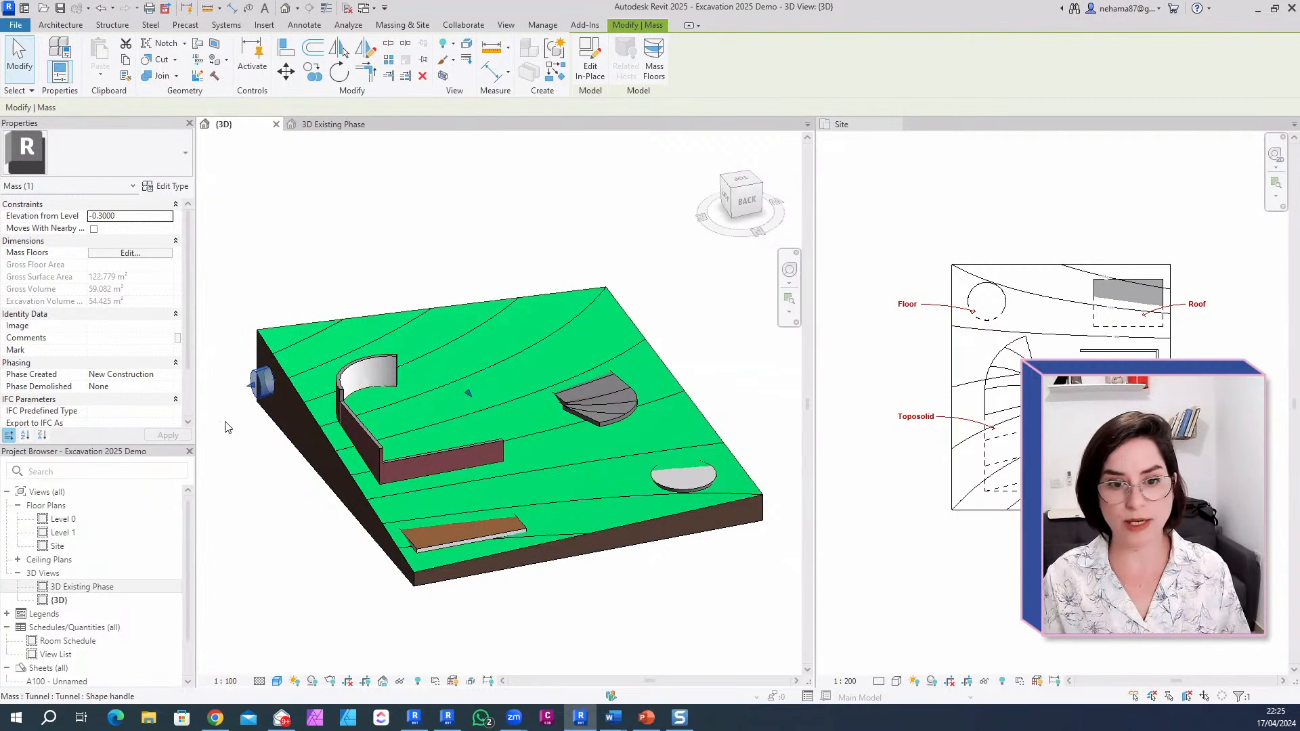
{"action": "key", "text": "h"}
{"action": "key", "text": "h"}
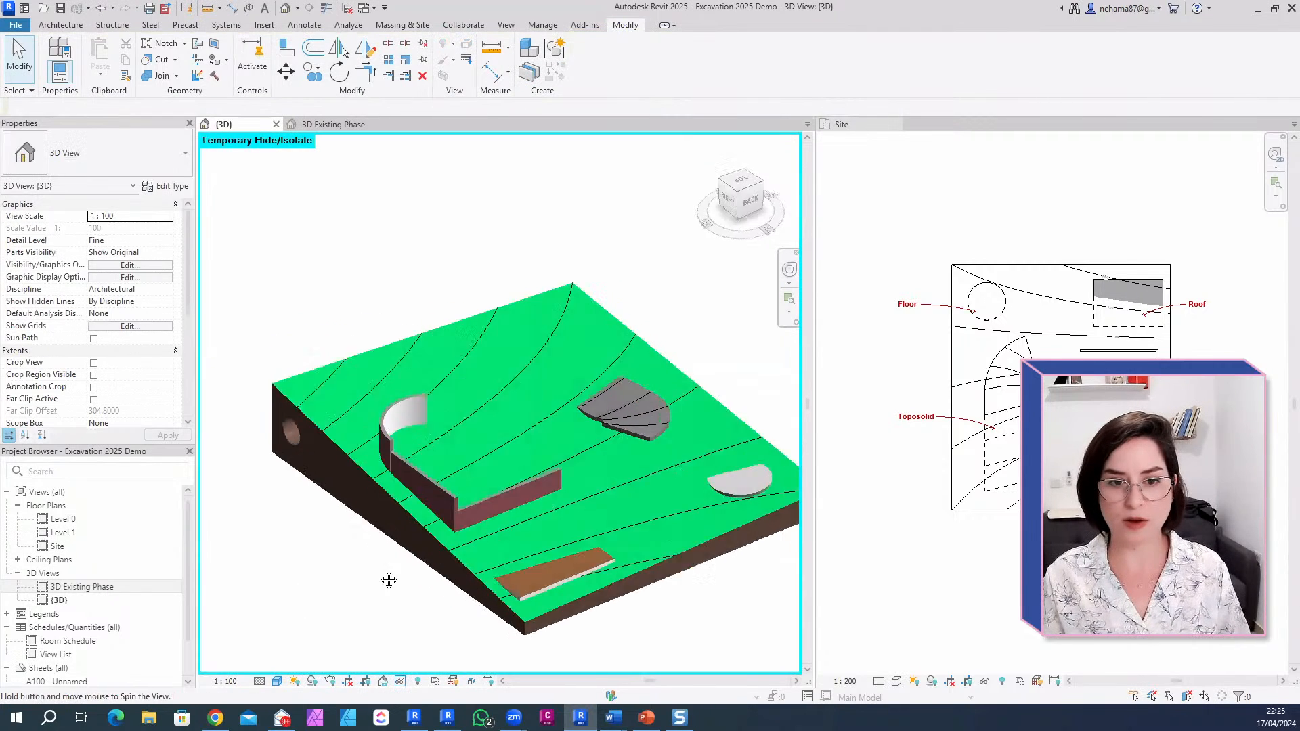
Step: Inspect the tunnel opening and the connected walls from several angles, and restore the temporarily hidden mass in the 3D view
{"action": "middle_click_drag", "start_coordinate": [386, 577], "coordinate": [422, 558], "text": "shift"}
{"action": "scroll", "coordinate": [369, 407], "scroll_direction": "down", "scroll_amount": 2}
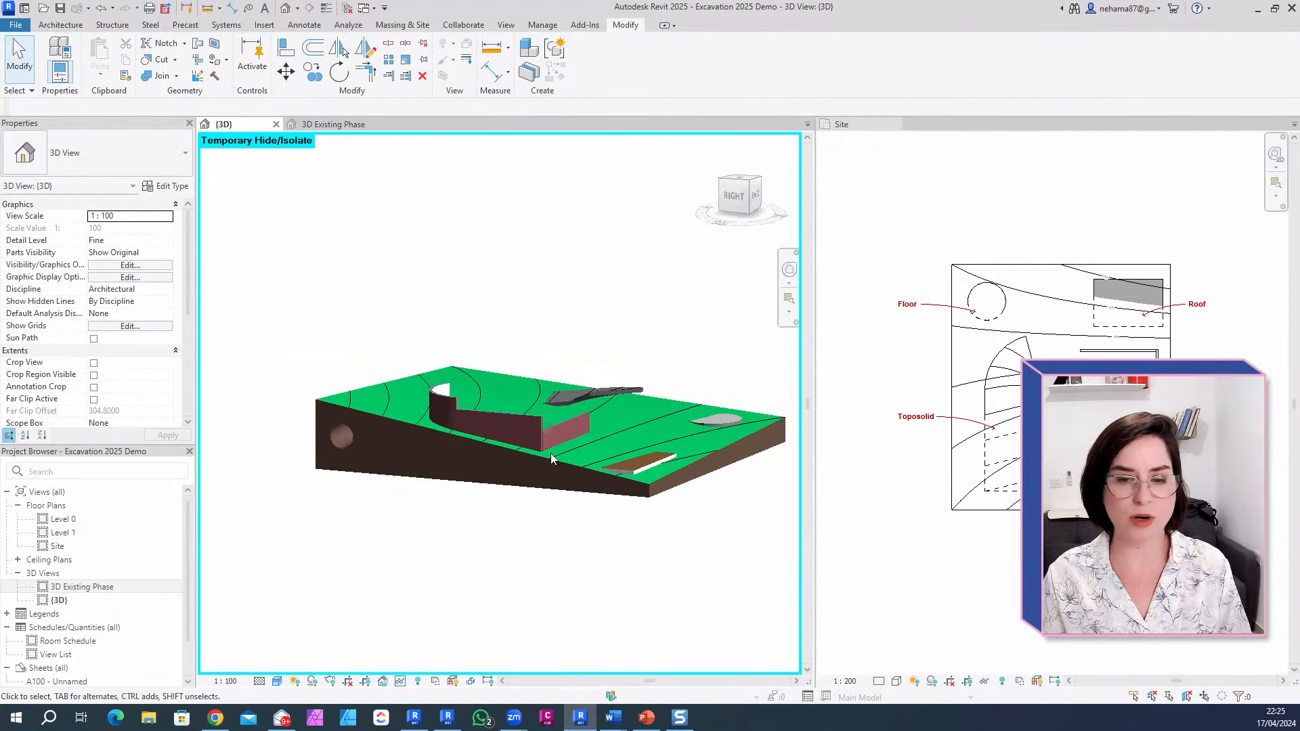
{"action": "left_click", "coordinate": [559, 430]}
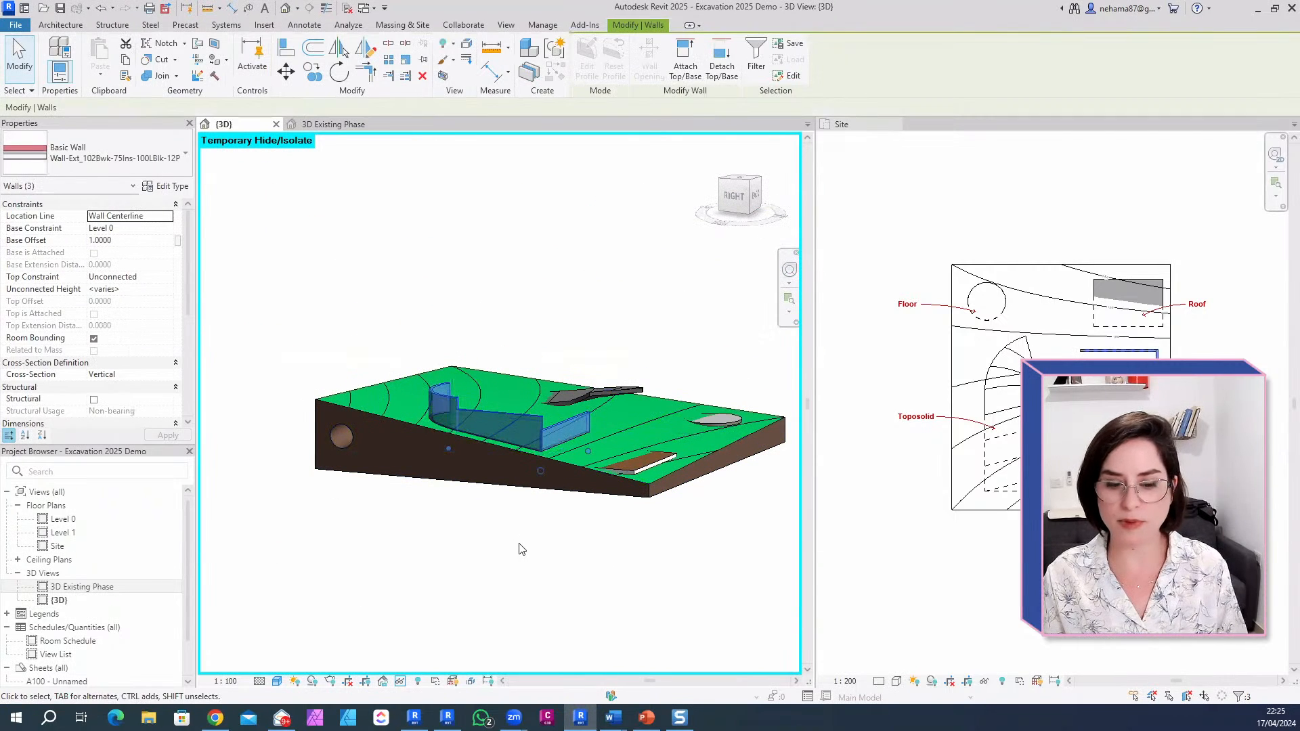
{"action": "left_click", "coordinate": [526, 545]}
{"action": "middle_click_drag", "start_coordinate": [526, 546], "coordinate": [341, 554], "text": "shift"}
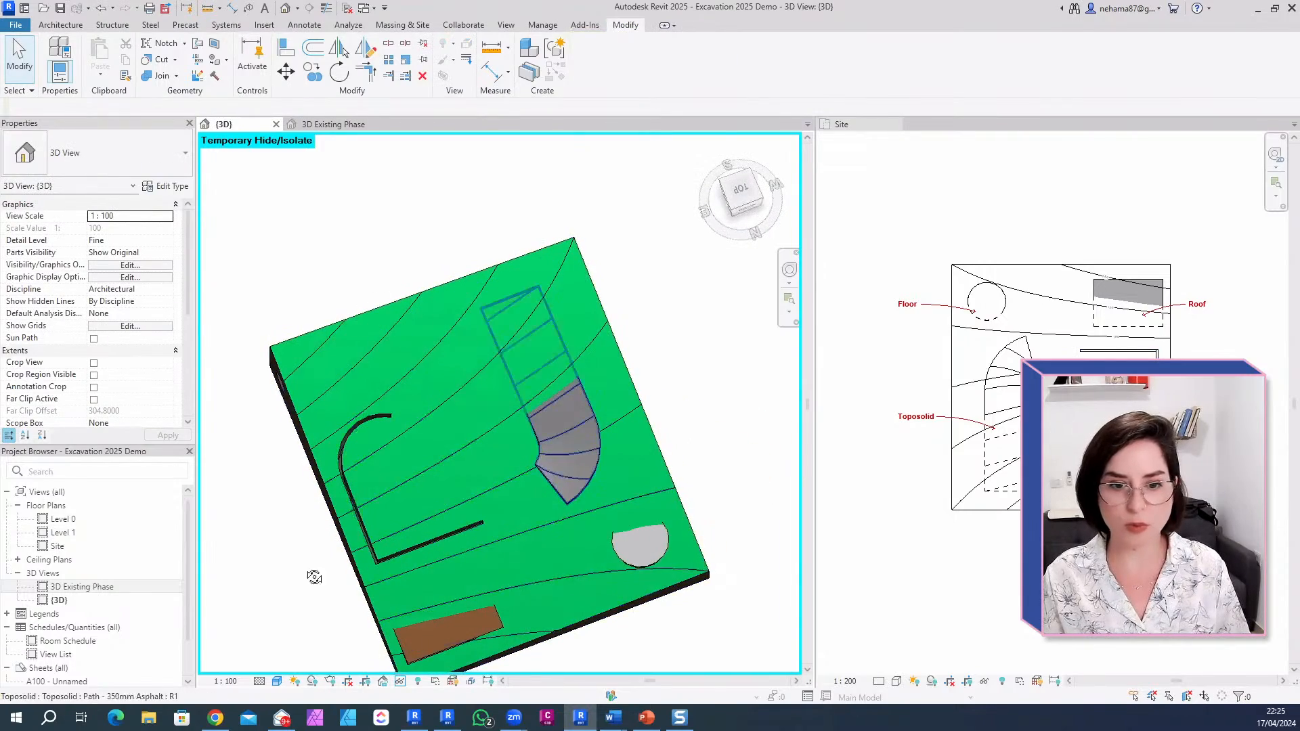
{"action": "scroll", "coordinate": [357, 596], "scroll_direction": "up", "scroll_amount": 5}
{"action": "scroll", "coordinate": [354, 607], "scroll_direction": "down", "scroll_amount": 6}
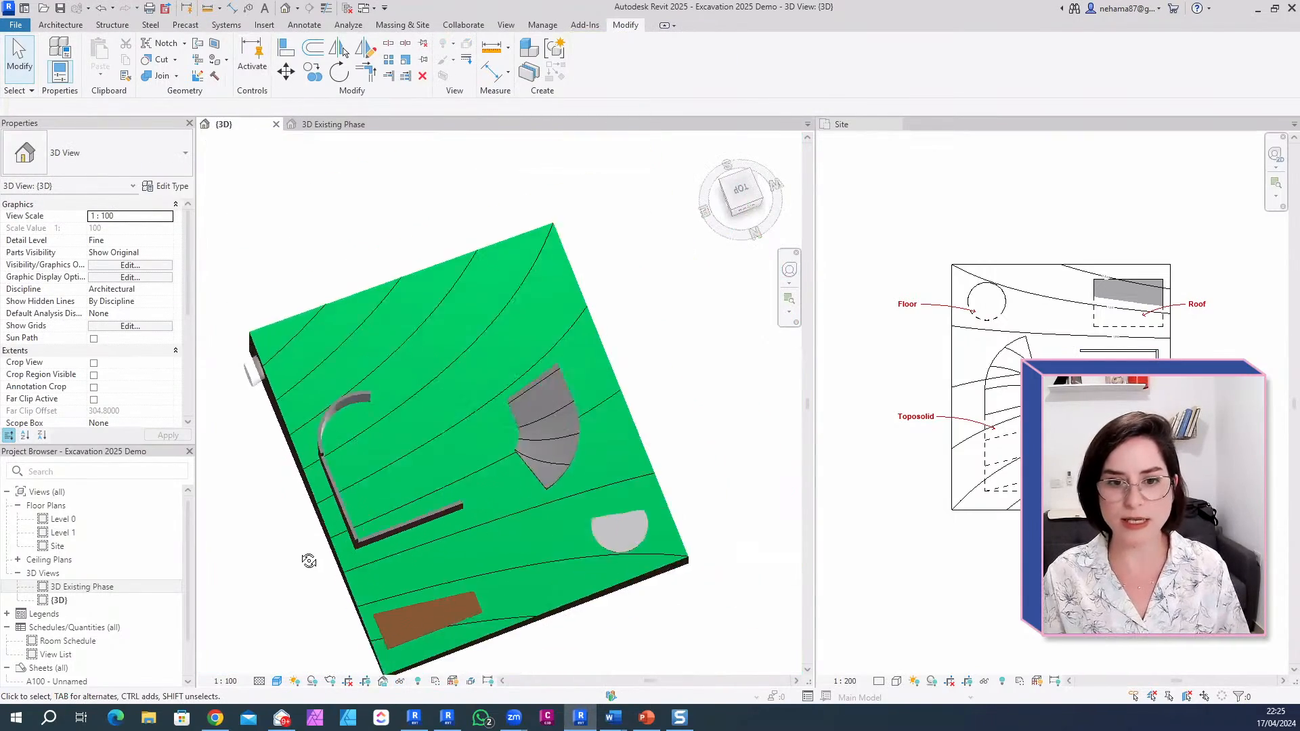
Step: Examine the green toposolid from the side, checking which elements are embedded in it
{"action": "middle_click_drag", "start_coordinate": [308, 566], "coordinate": [335, 426], "text": "shift"}
{"action": "scroll", "coordinate": [266, 463], "scroll_direction": "up", "scroll_amount": 3}
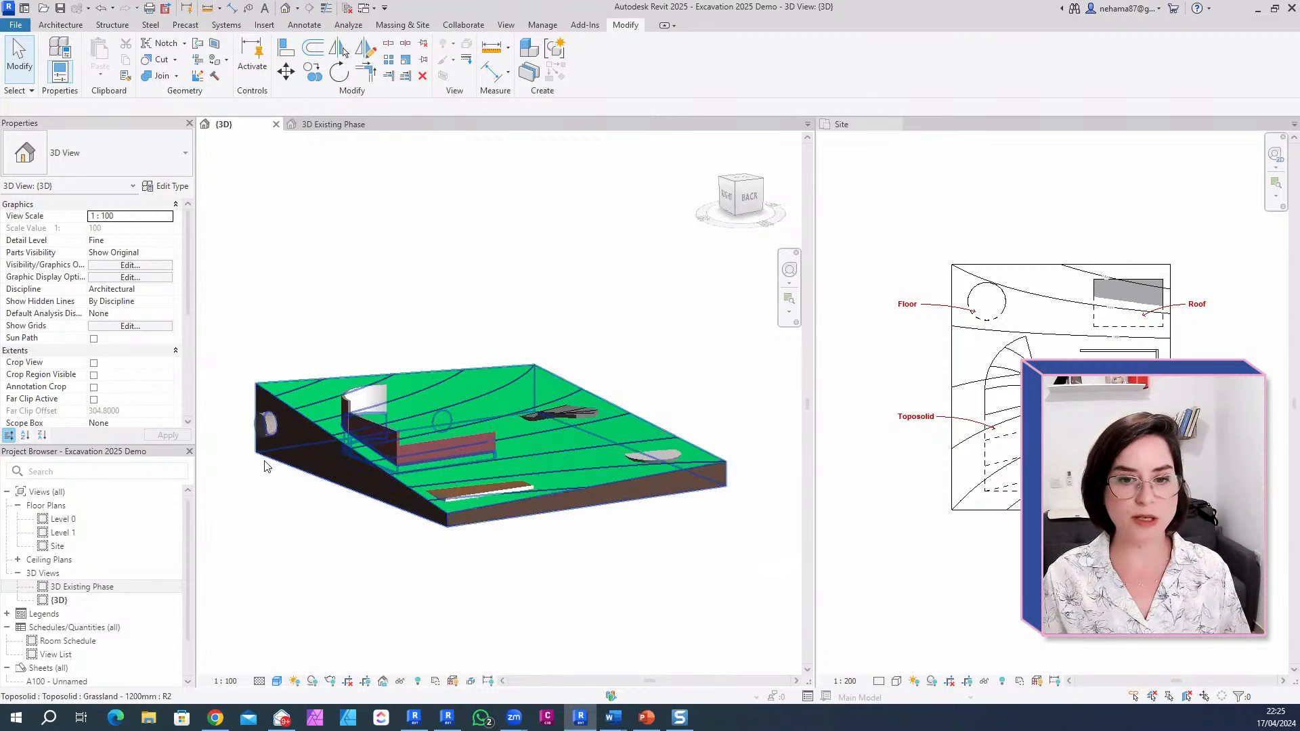
{"action": "middle_click_drag", "start_coordinate": [587, 567], "coordinate": [546, 573]}
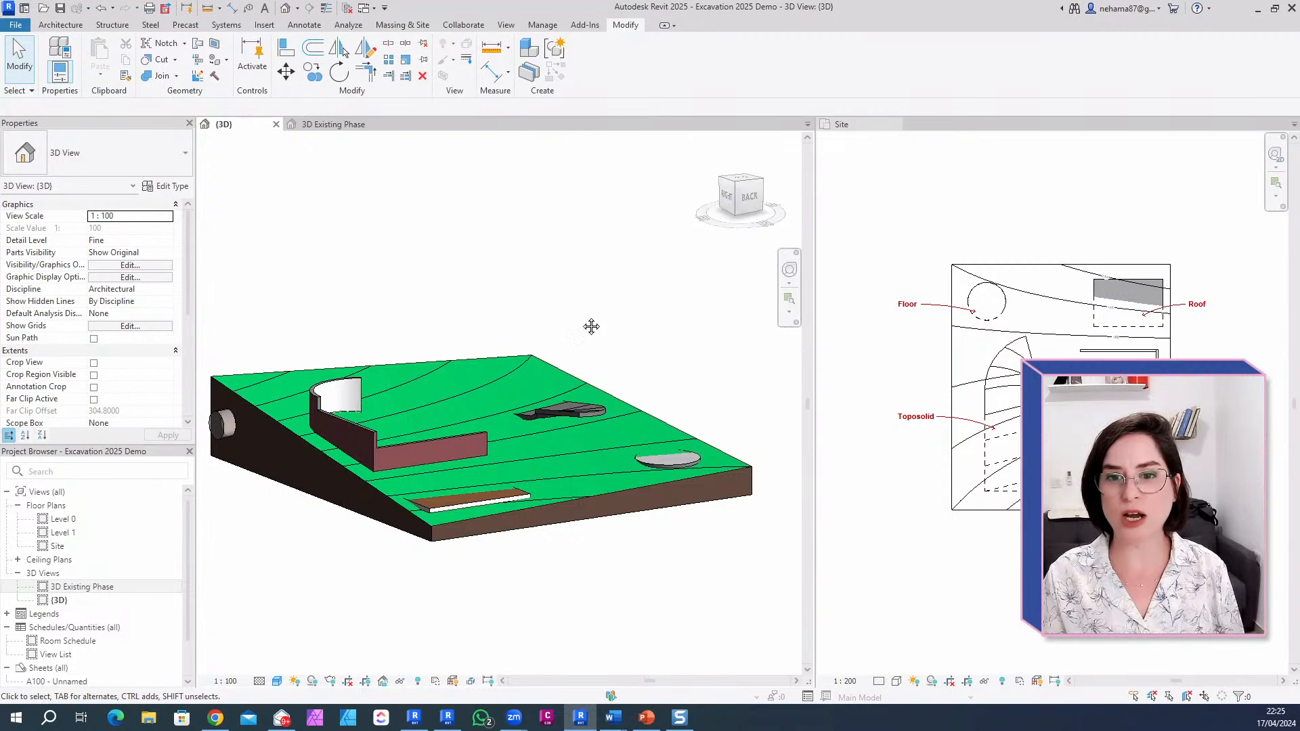
{"action": "left_click", "coordinate": [590, 382]}
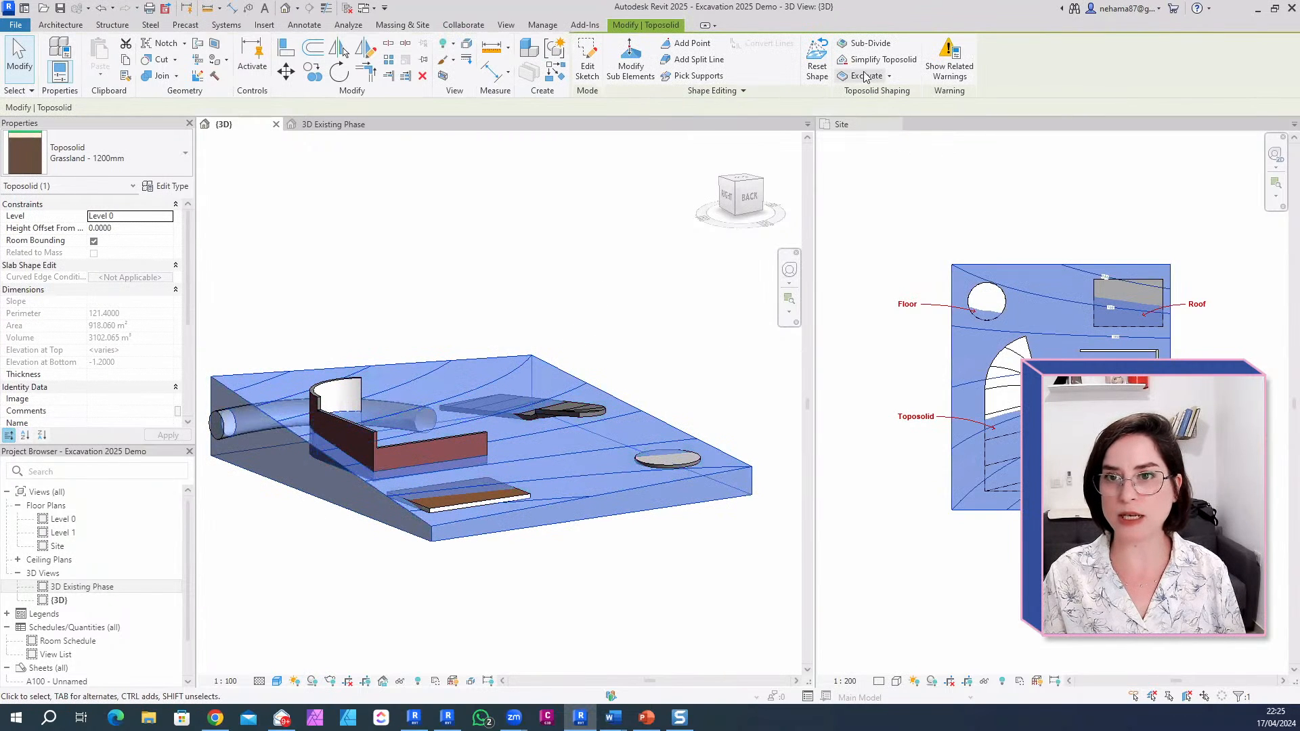
{"action": "left_click", "coordinate": [619, 320]}
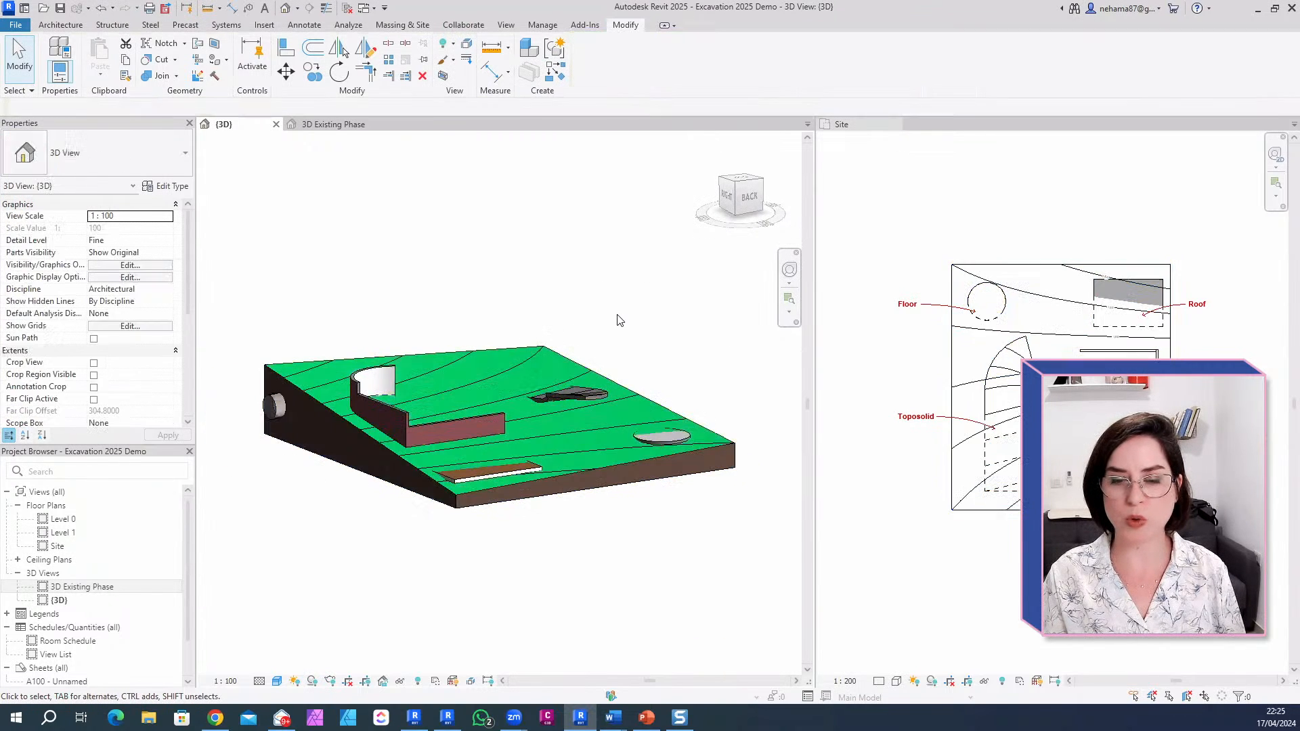
{"action": "left_click", "coordinate": [578, 371]}
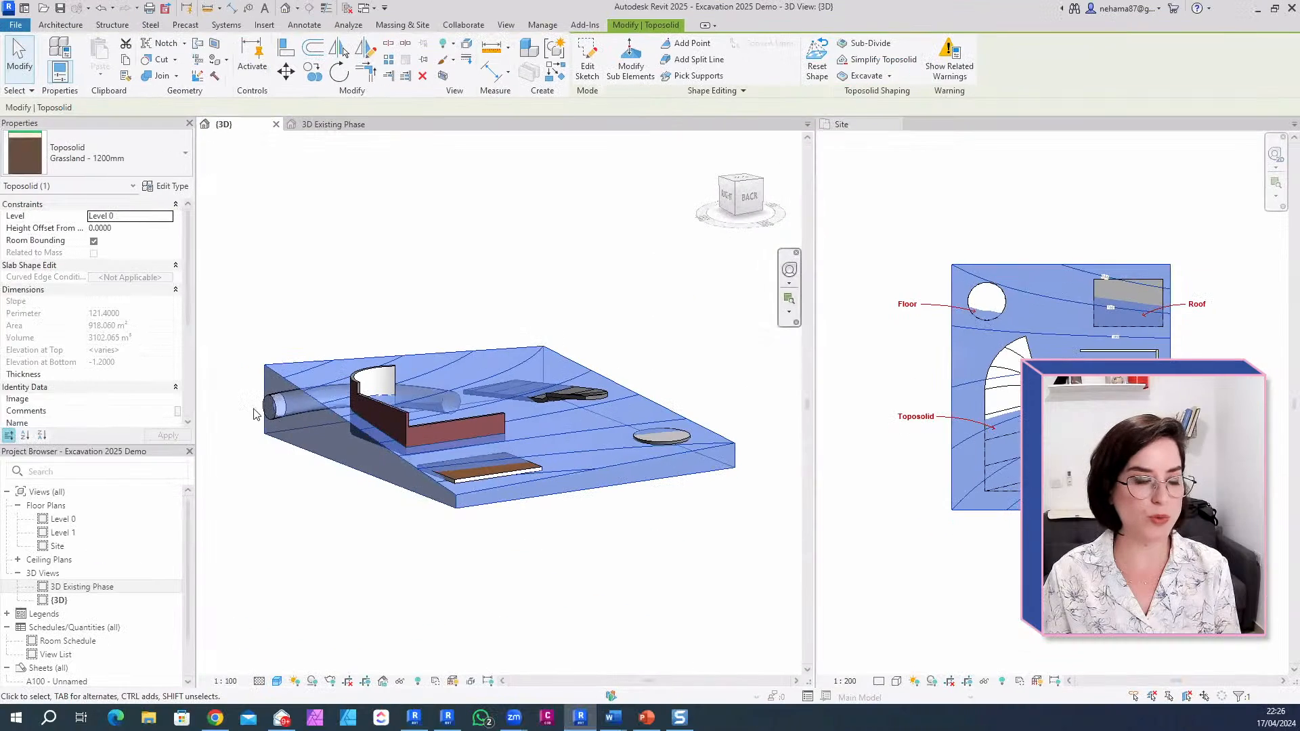
{"action": "key", "text": "Escape"}
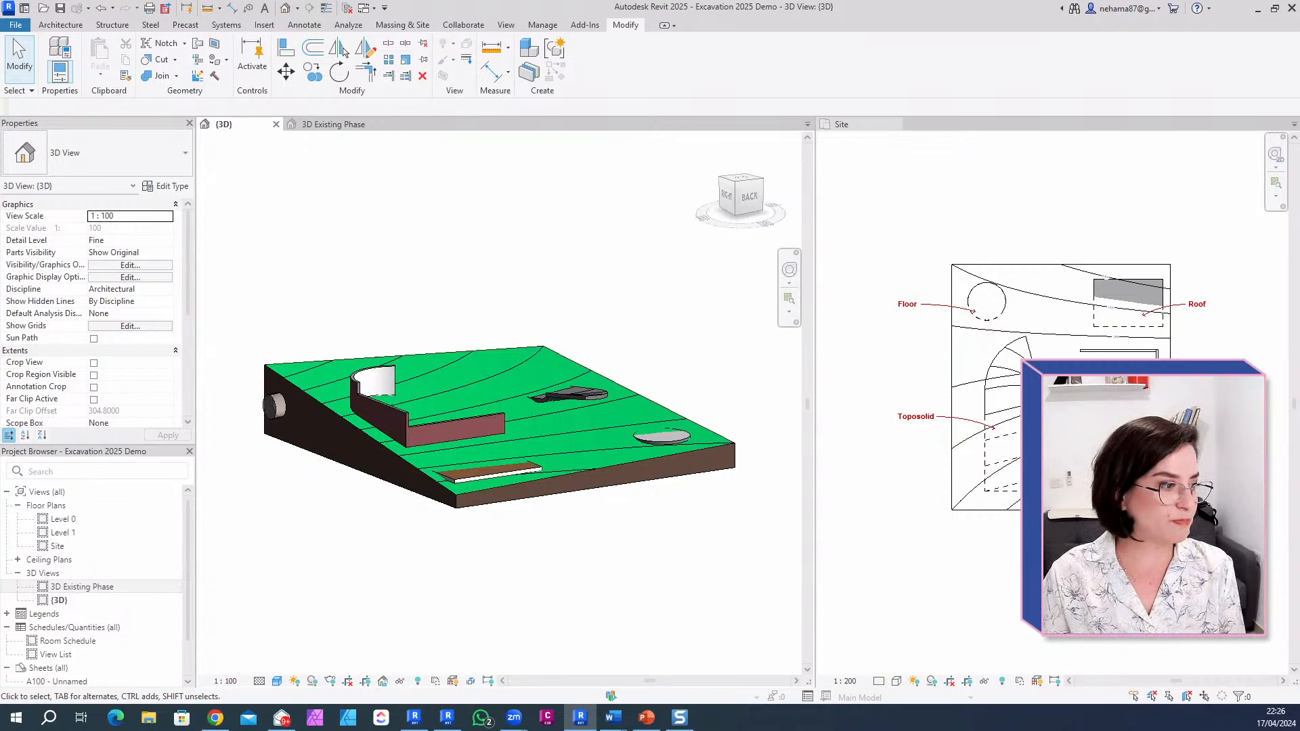
Step: Excavate the green toposolid with the asphalt path toposolid and inspect the cut in 3D
{"action": "middle_click_drag", "start_coordinate": [616, 342], "coordinate": [567, 530], "text": "shift"}
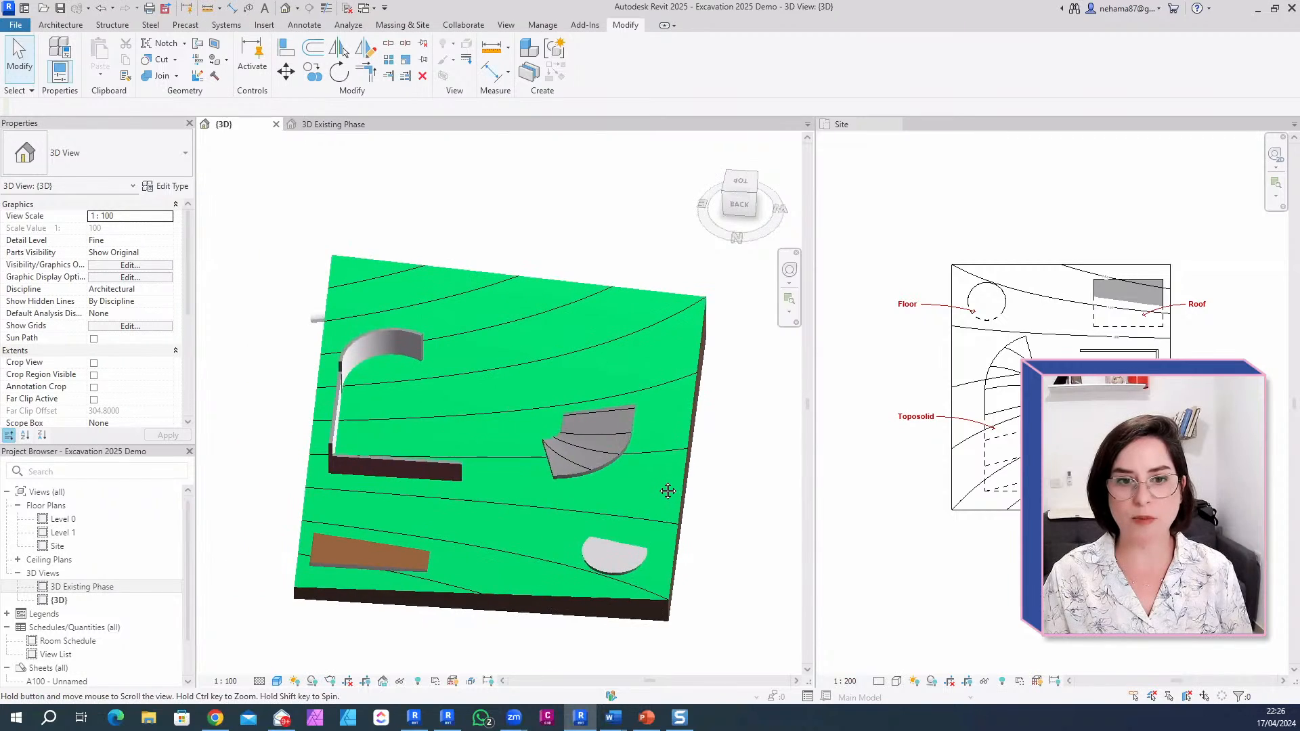
{"action": "left_click", "coordinate": [601, 466]}
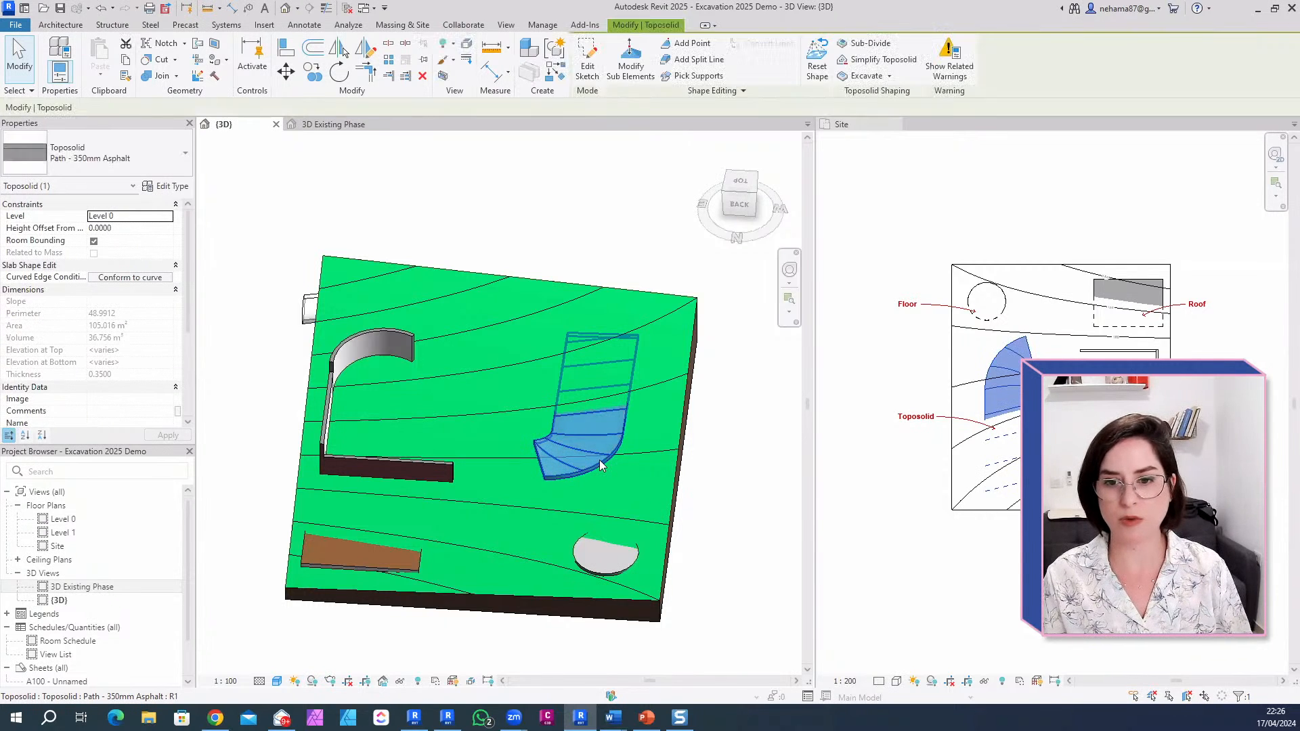
{"action": "left_click", "coordinate": [683, 460]}
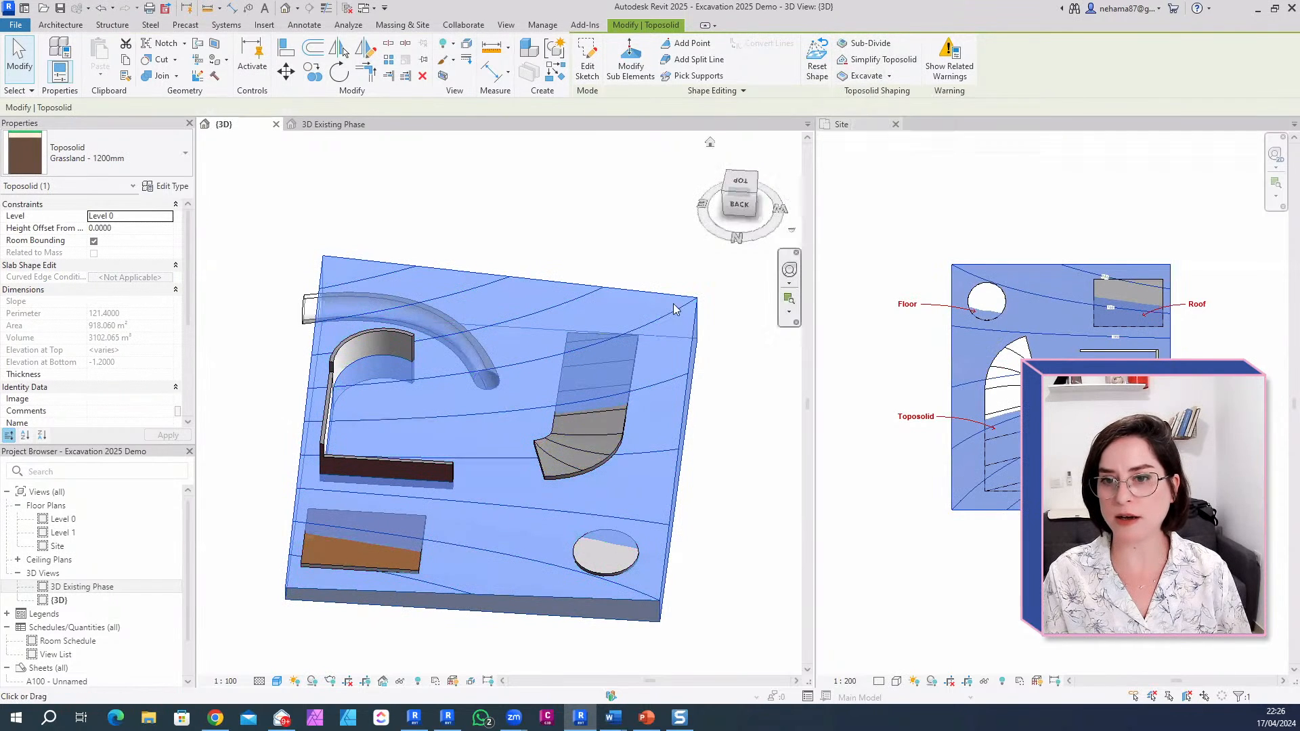
{"action": "left_click", "coordinate": [861, 76]}
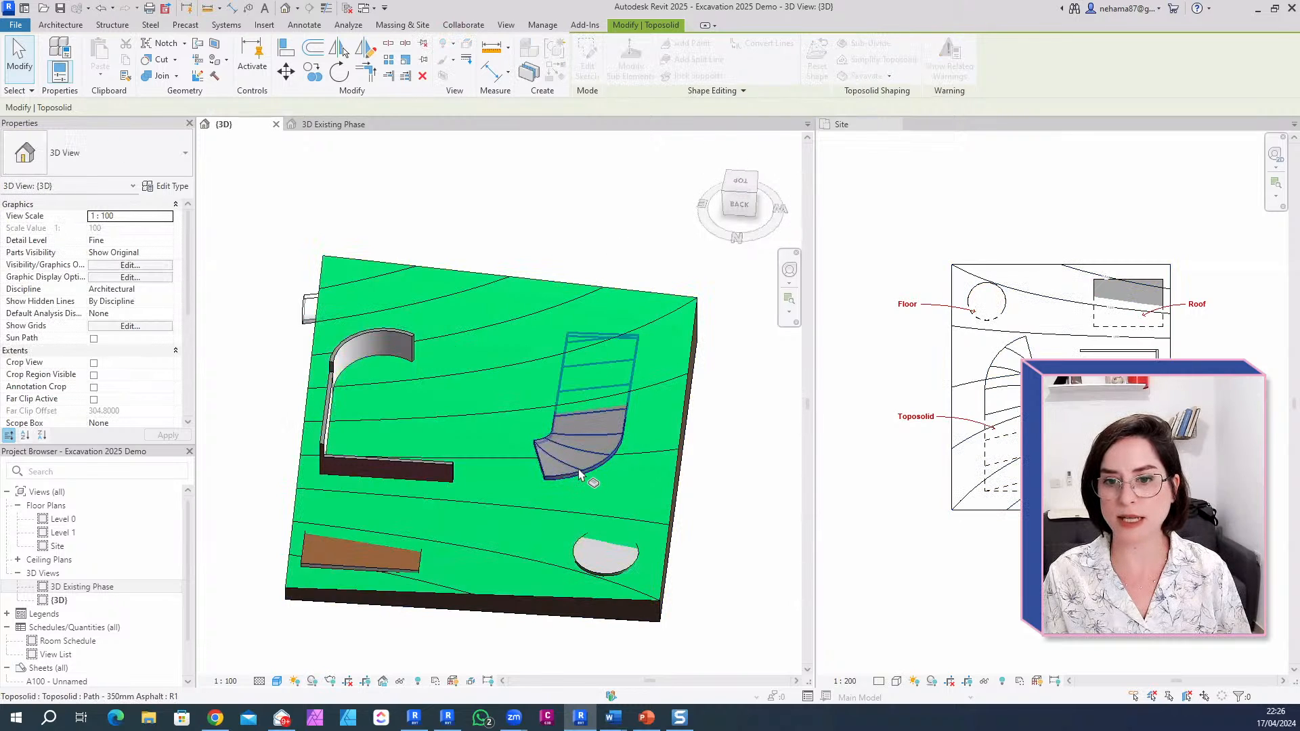
{"action": "left_click", "coordinate": [579, 474]}
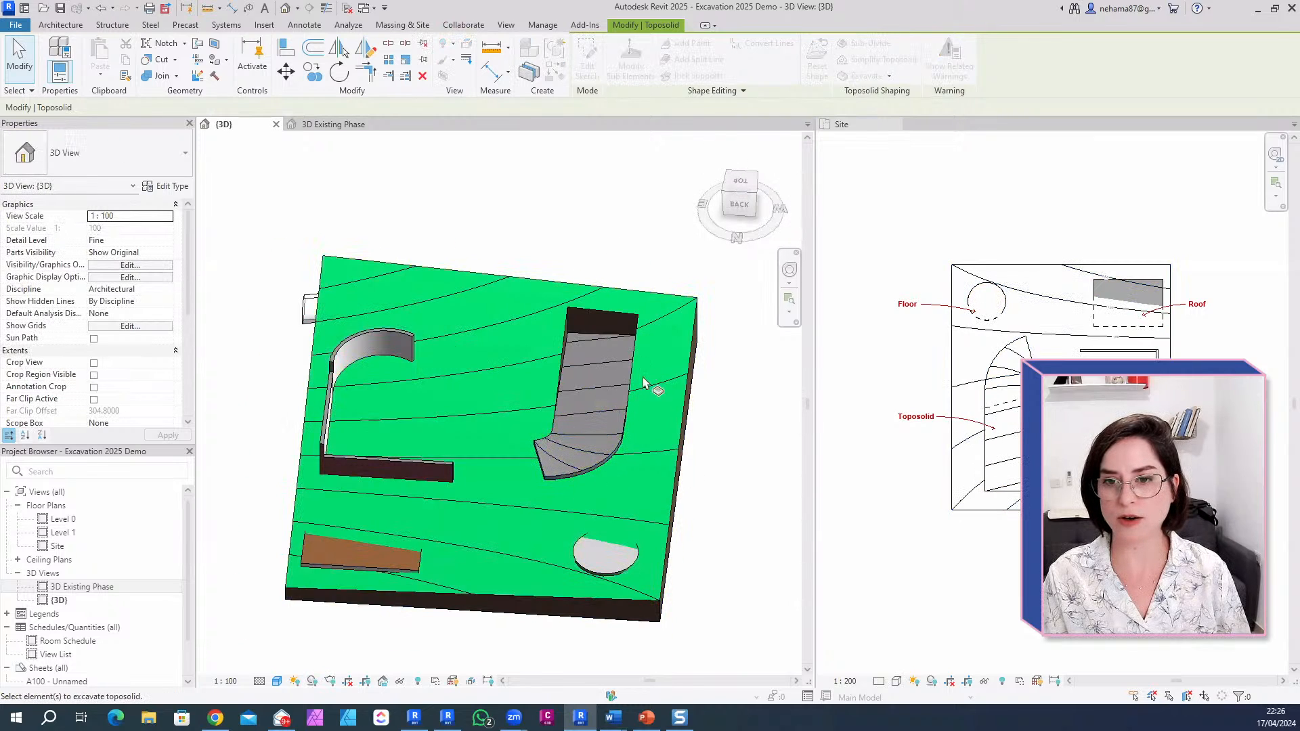
{"action": "scroll", "coordinate": [650, 376], "scroll_direction": "up", "scroll_amount": 3}
{"action": "middle_click_drag", "start_coordinate": [699, 522], "coordinate": [760, 408], "text": "shift"}
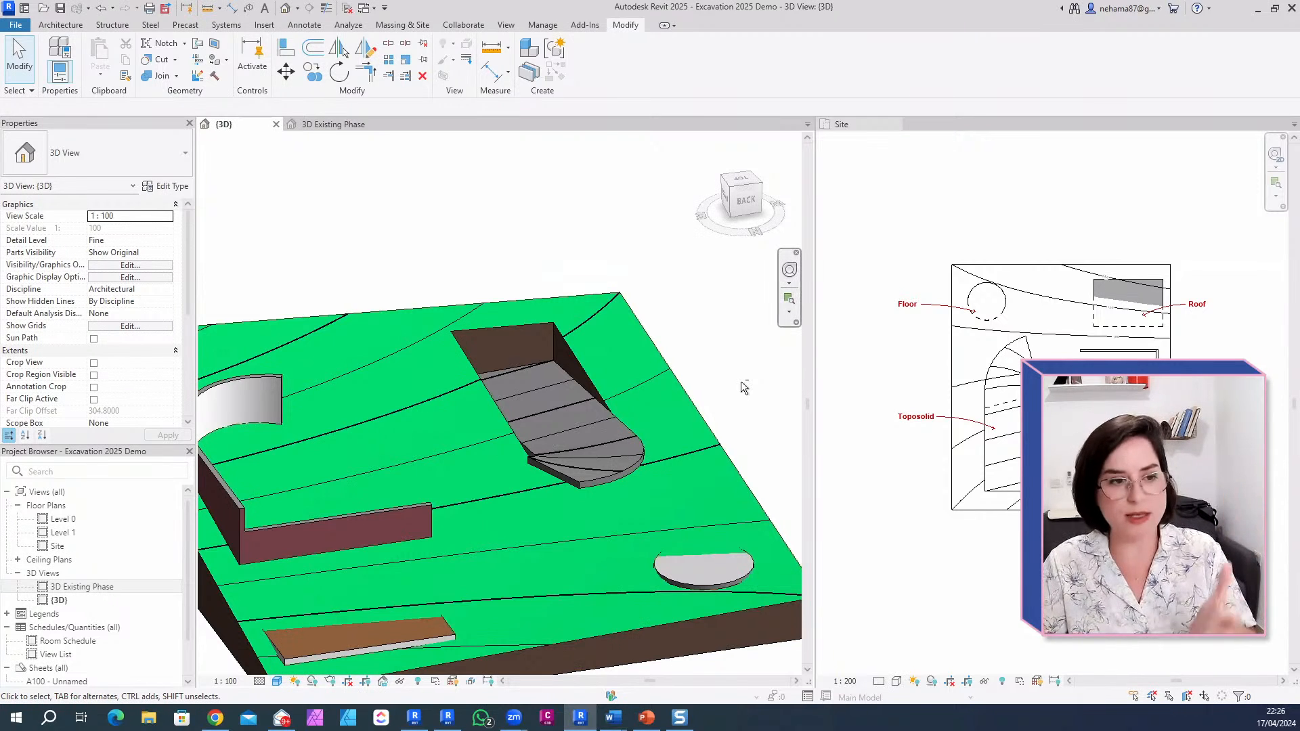
{"action": "scroll", "coordinate": [664, 389], "scroll_direction": "down", "scroll_amount": 3}
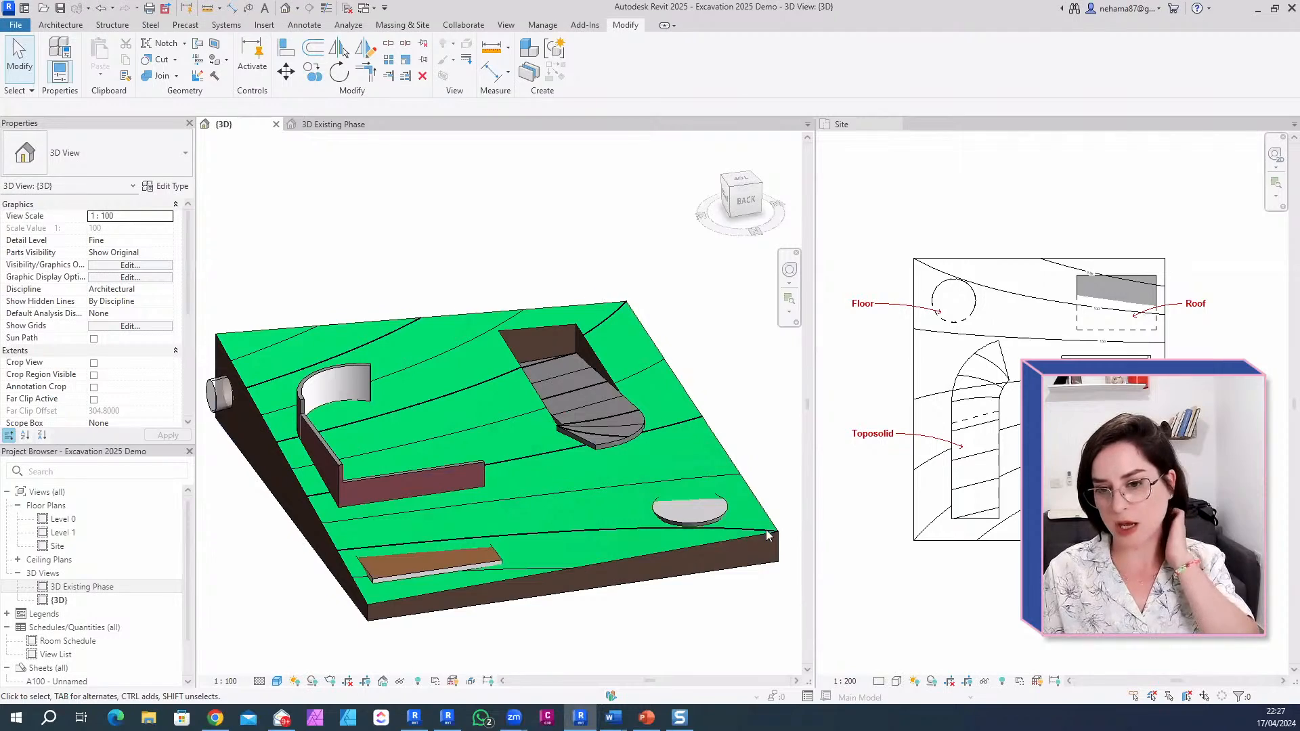
Step: Move the asphalt path a short distance across the green toposolid, cancelling the first, larger move
{"action": "middle_click_drag", "start_coordinate": [640, 435], "coordinate": [572, 444], "text": "shift"}
{"action": "left_click", "coordinate": [577, 447]}
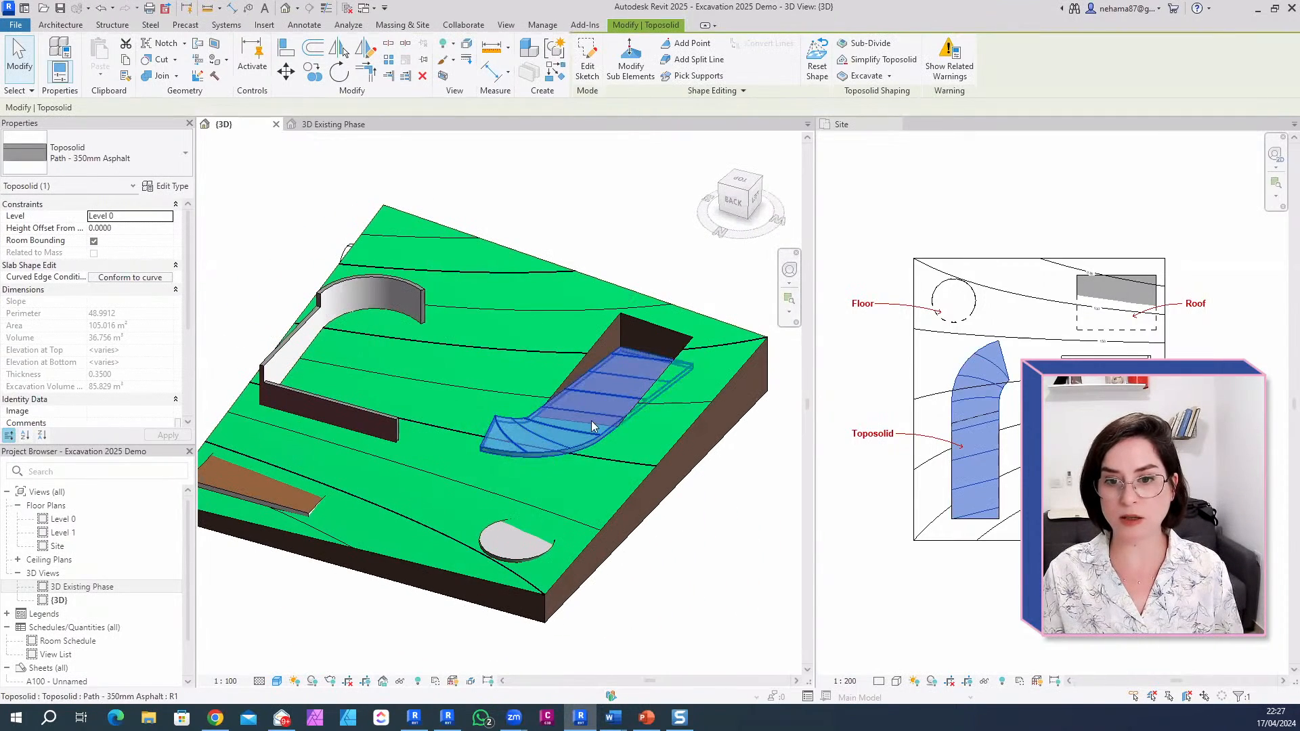
{"action": "left_click_drag", "start_coordinate": [605, 427], "coordinate": [494, 414]}
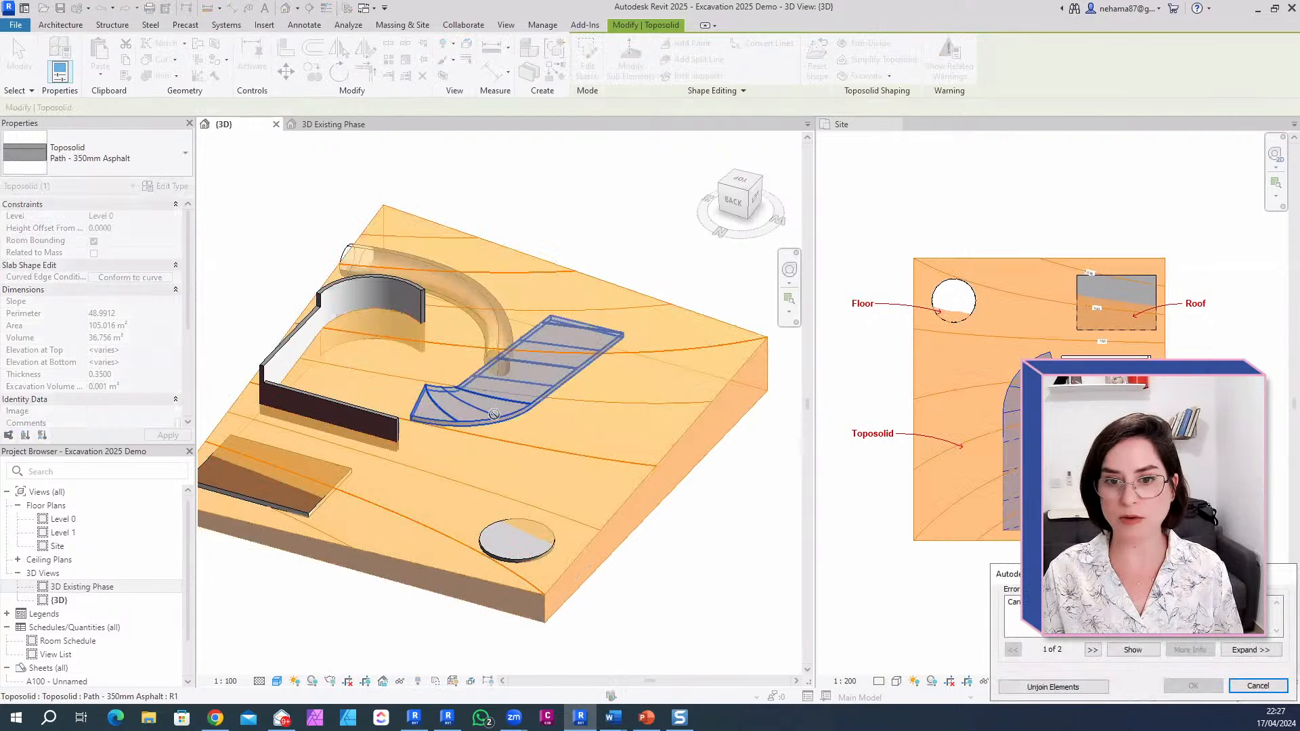
{"action": "left_click", "coordinate": [1237, 685]}
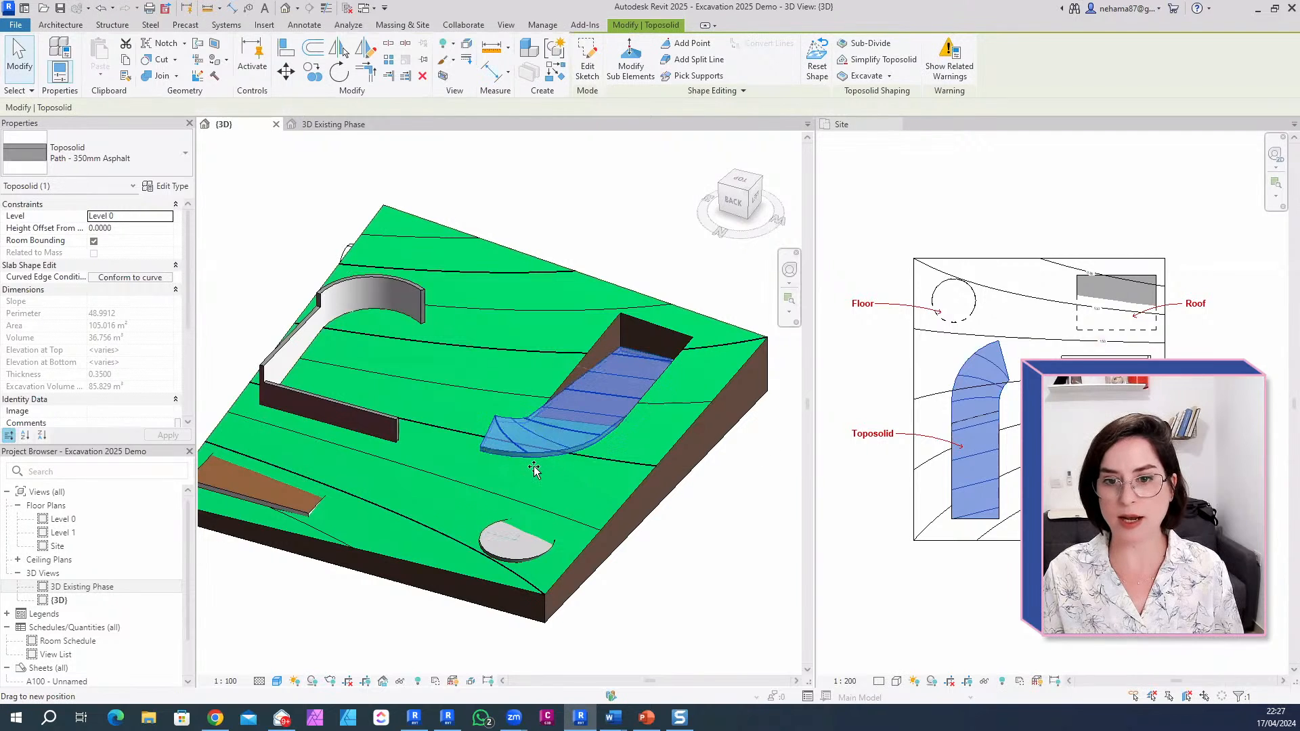
{"action": "left_click_drag", "start_coordinate": [535, 468], "coordinate": [585, 406]}
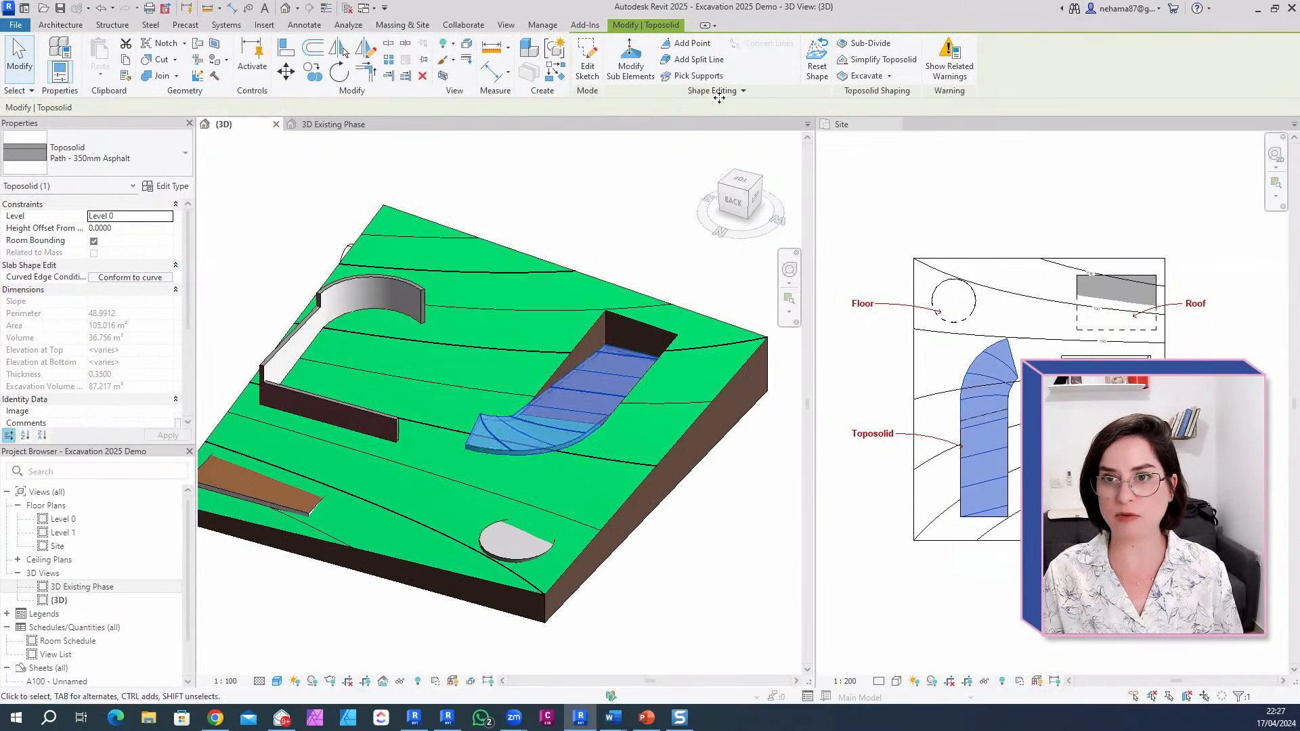
Step: Raise the straight end edge of the asphalt path inside the excavation by modifying its sub-elements
{"action": "left_click", "coordinate": [631, 65]}
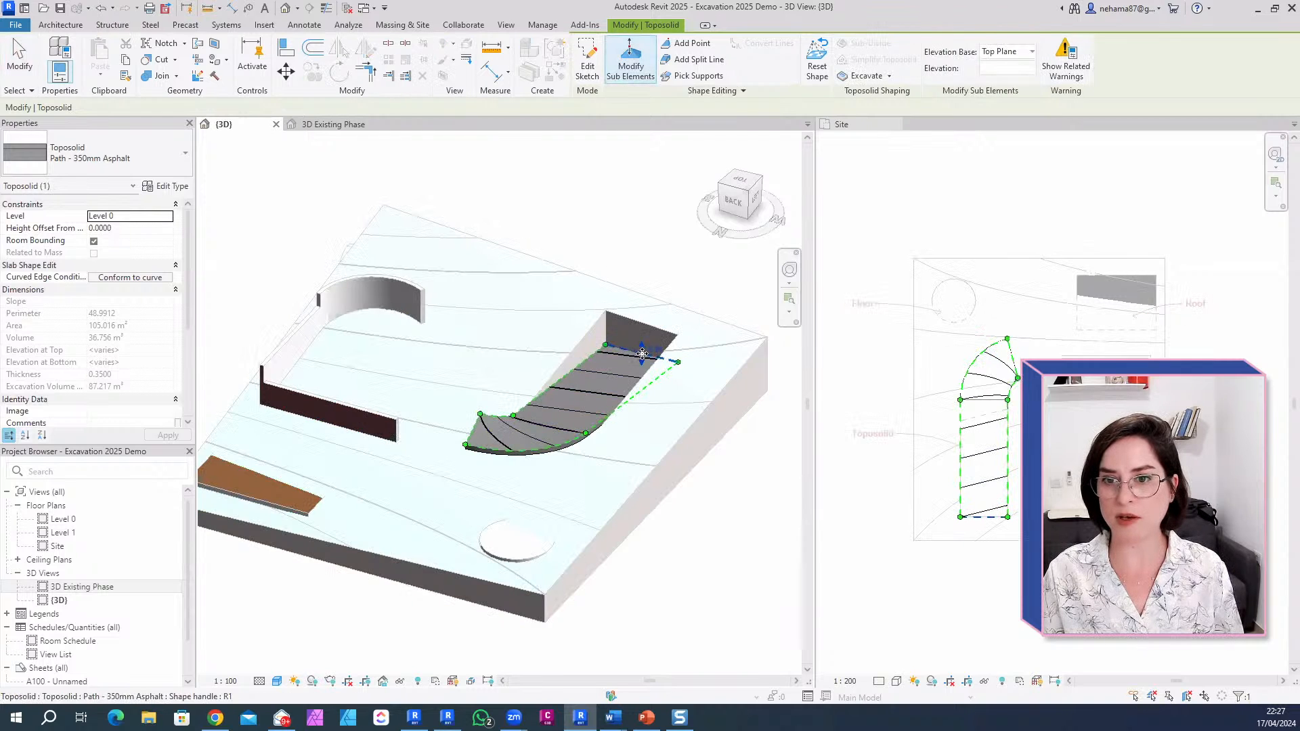
{"action": "left_click", "coordinate": [642, 342]}
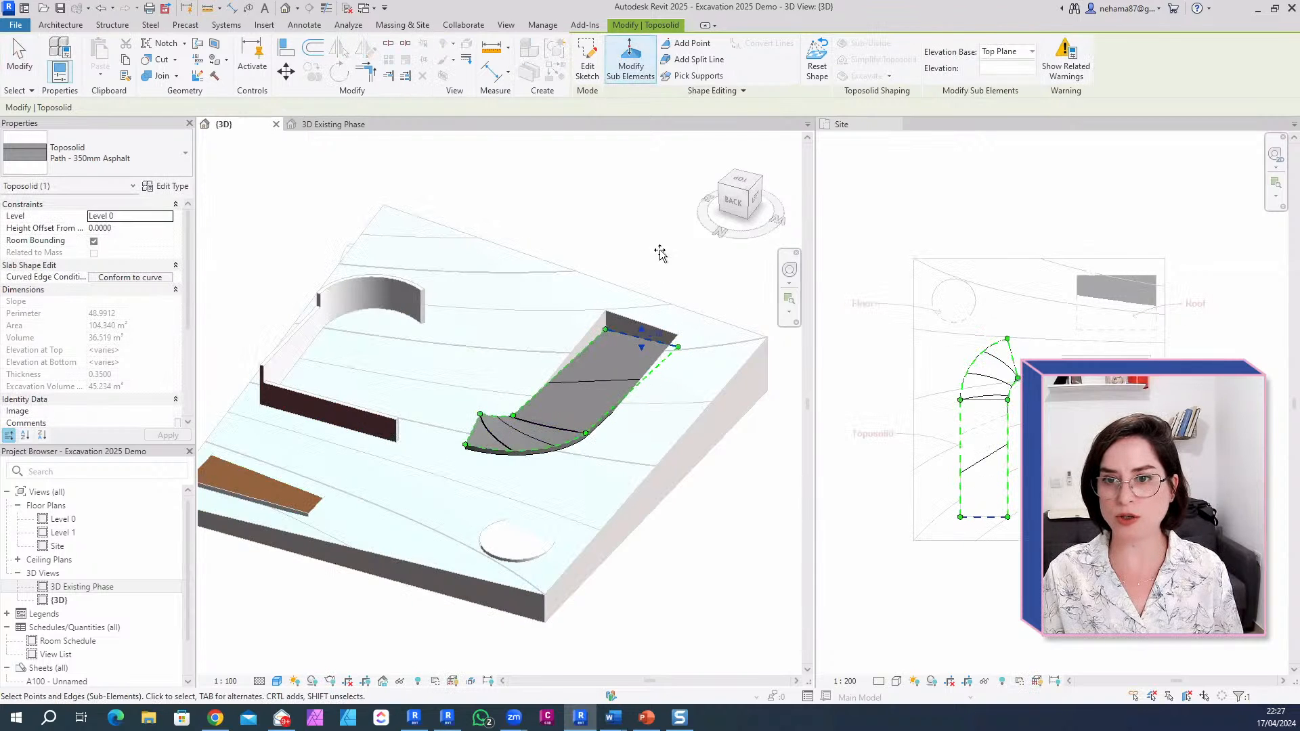
{"action": "left_click", "coordinate": [634, 243]}
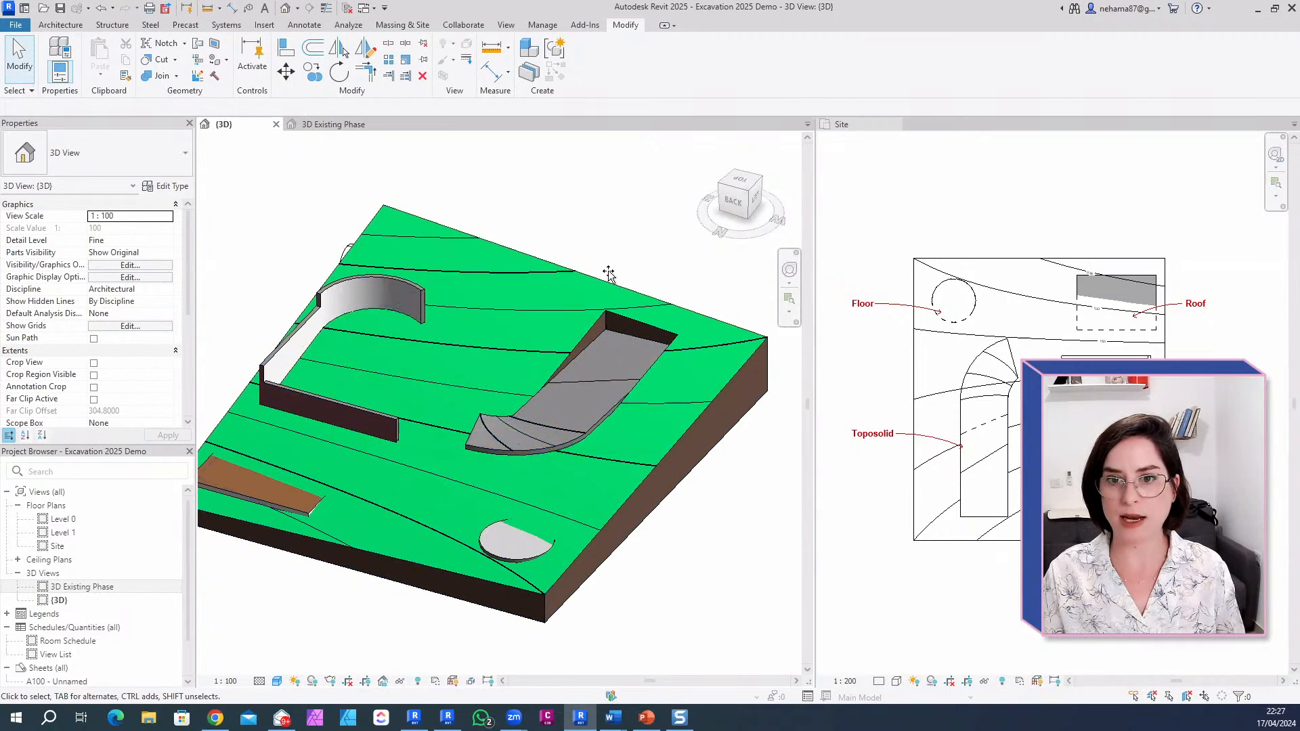
Step: Excavate the green toposolid with the circular floor, the rectangular roof and the three connected walls, and inspect the cuts
{"action": "left_click", "coordinate": [589, 274]}
{"action": "left_click", "coordinate": [866, 76]}
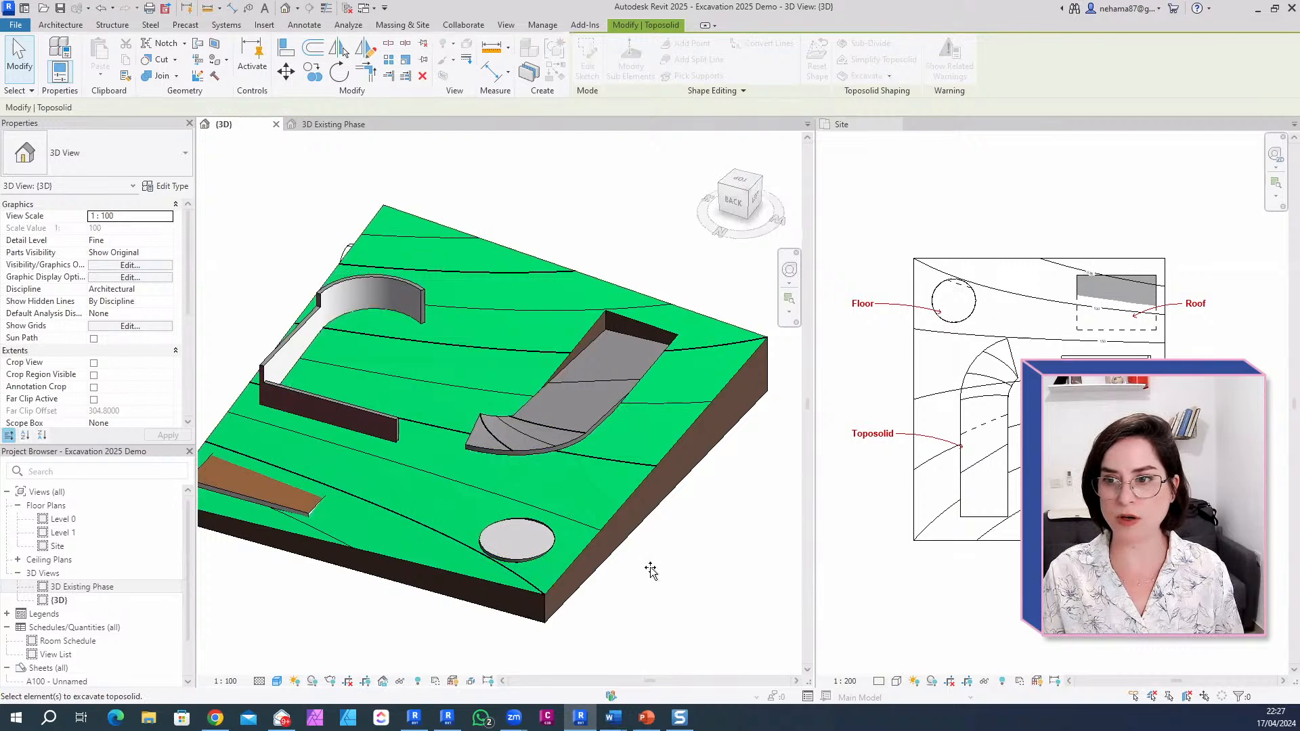
{"action": "left_click", "coordinate": [282, 506]}
{"action": "key", "text": "Escape"}
{"action": "scroll", "coordinate": [690, 526], "scroll_direction": "down", "scroll_amount": 2}
{"action": "mouse_move", "coordinate": [689, 526]}
{"action": "middle_mouse_down", "text": "shift"}
{"action": "mouse_move", "coordinate": [627, 603]}
{"action": "mouse_move", "coordinate": [642, 502]}
{"action": "mouse_move", "coordinate": [725, 566]}
{"action": "mouse_move", "coordinate": [683, 549]}
{"action": "middle_mouse_up", "text": "shift"}
{"action": "scroll", "coordinate": [637, 425], "scroll_direction": "up", "scroll_amount": 3}
{"action": "scroll", "coordinate": [648, 584], "scroll_direction": "down", "scroll_amount": 1}
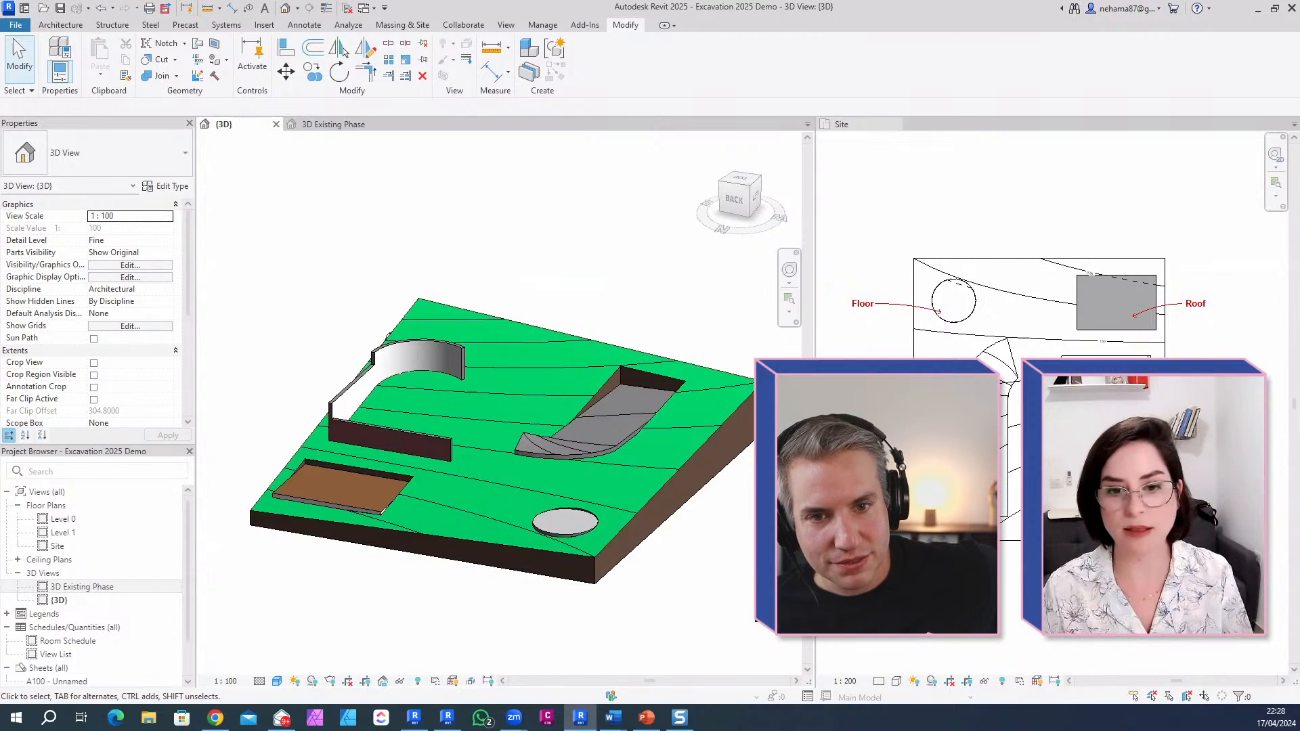
Step: Move the free end of the straight front wall to angle it slightly, and review its excavation in 3D
{"action": "left_click", "coordinate": [406, 438]}
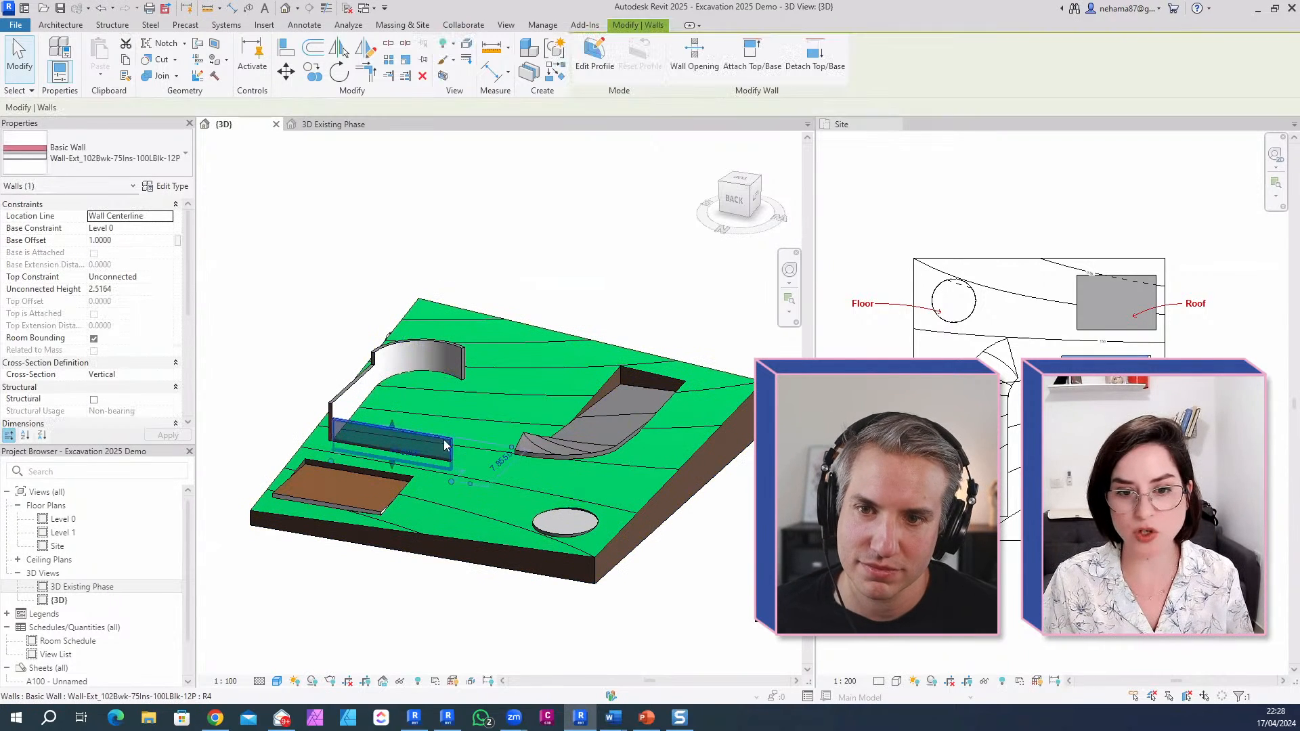
{"action": "left_click_drag", "start_coordinate": [449, 484], "coordinate": [456, 470]}
{"action": "left_click", "coordinate": [406, 602]}
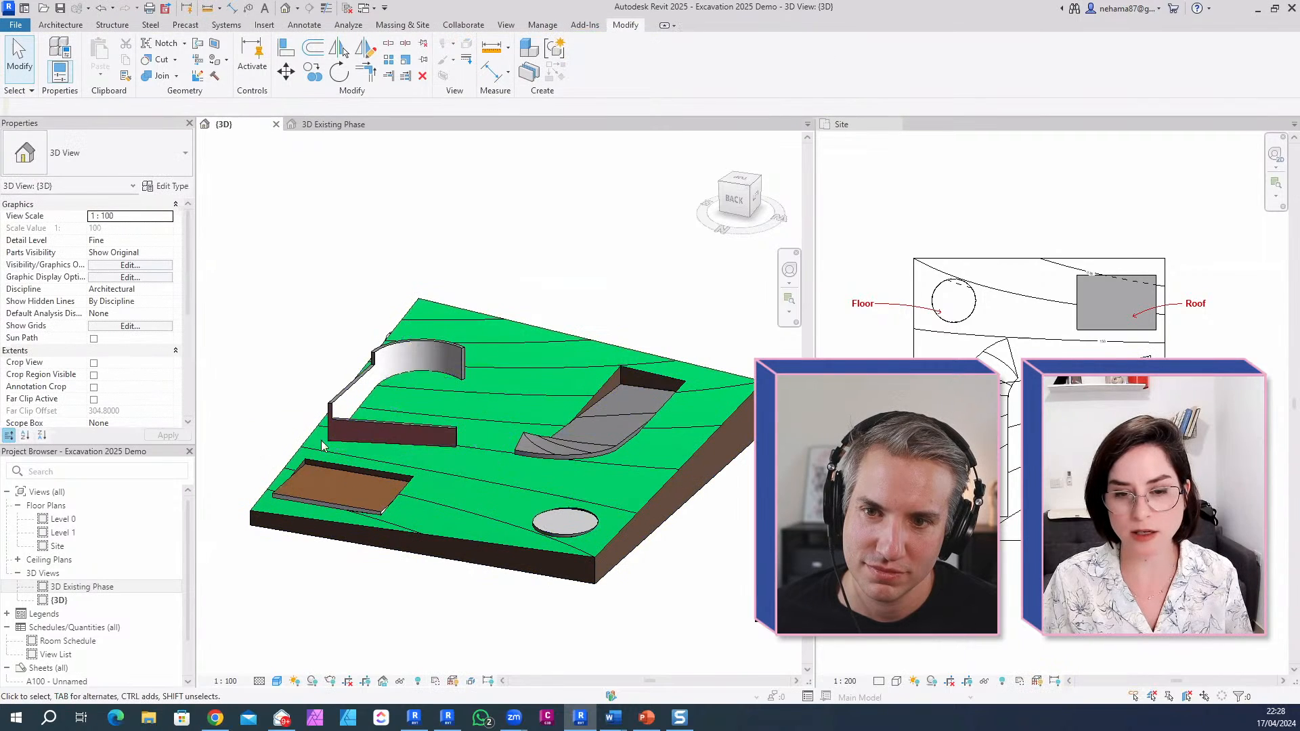
{"action": "middle_click_drag", "start_coordinate": [321, 440], "coordinate": [555, 476], "text": "shift"}
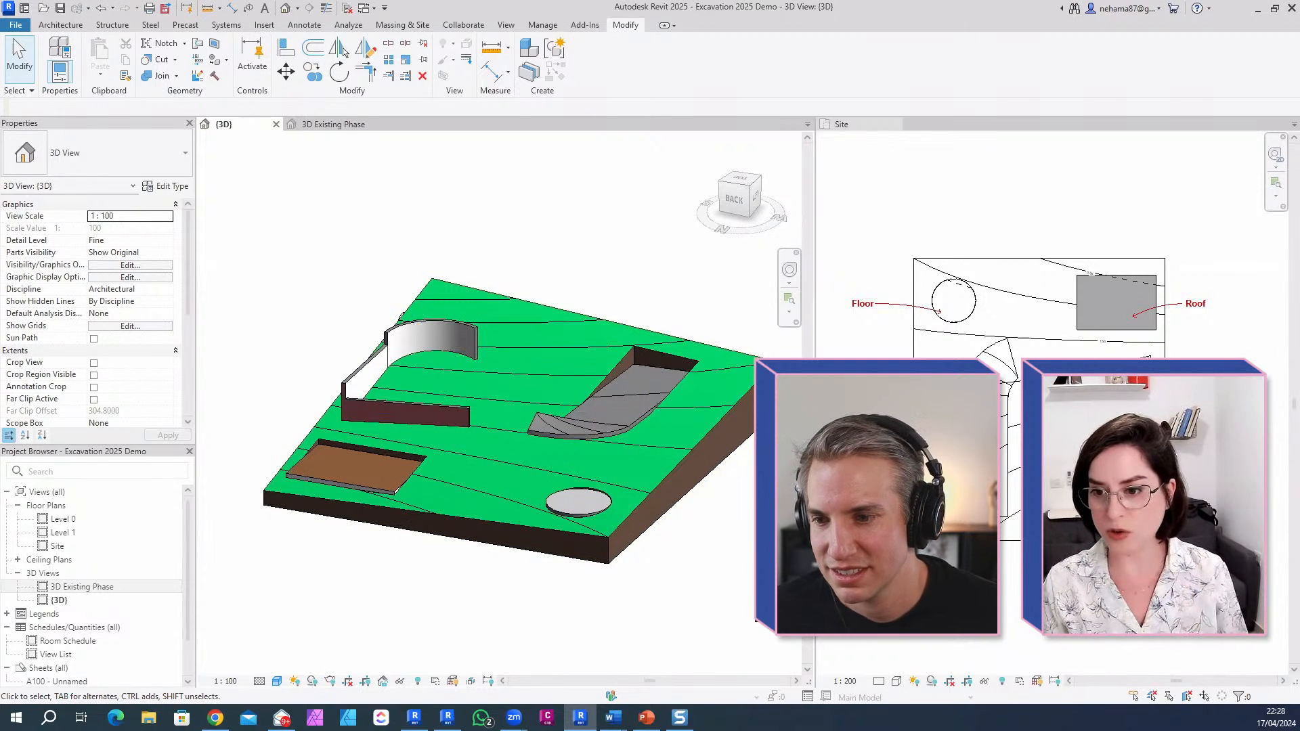
{"action": "scroll", "coordinate": [579, 391], "scroll_direction": "up", "scroll_amount": 2}
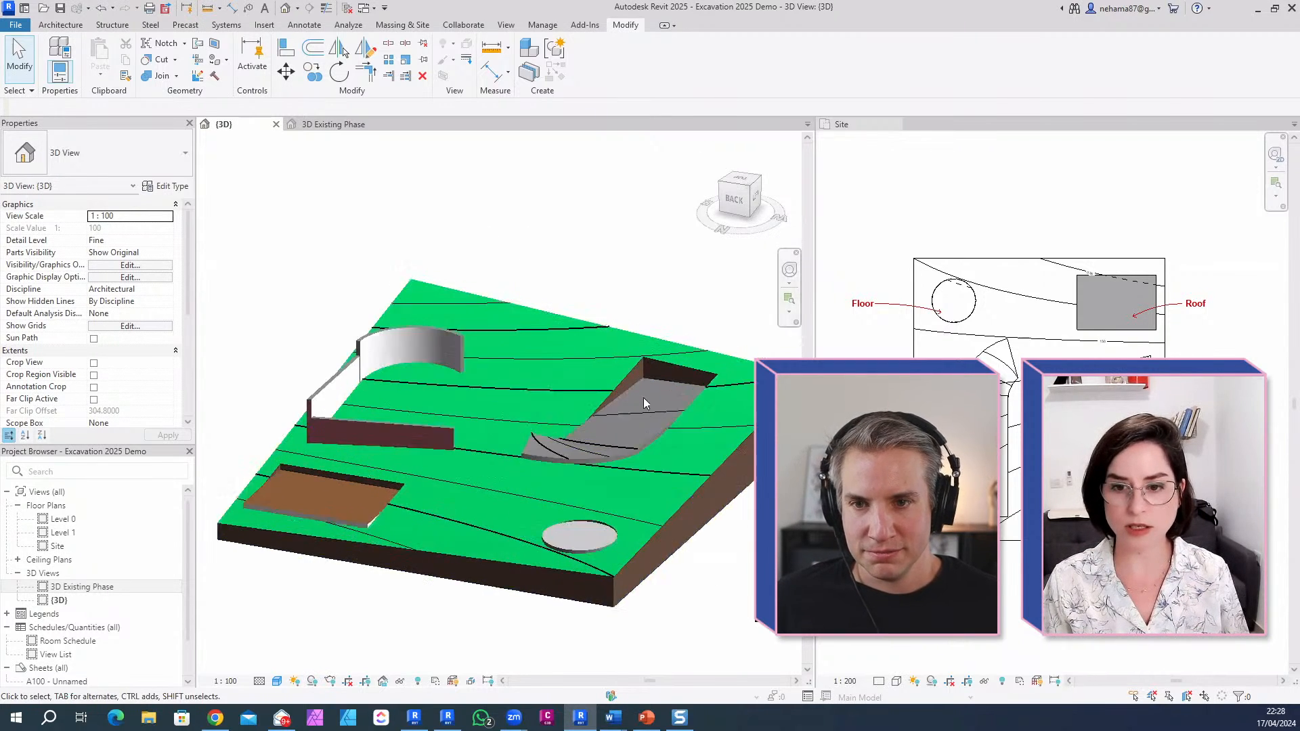
{"action": "scroll", "coordinate": [579, 391], "scroll_direction": "down", "scroll_amount": 2}
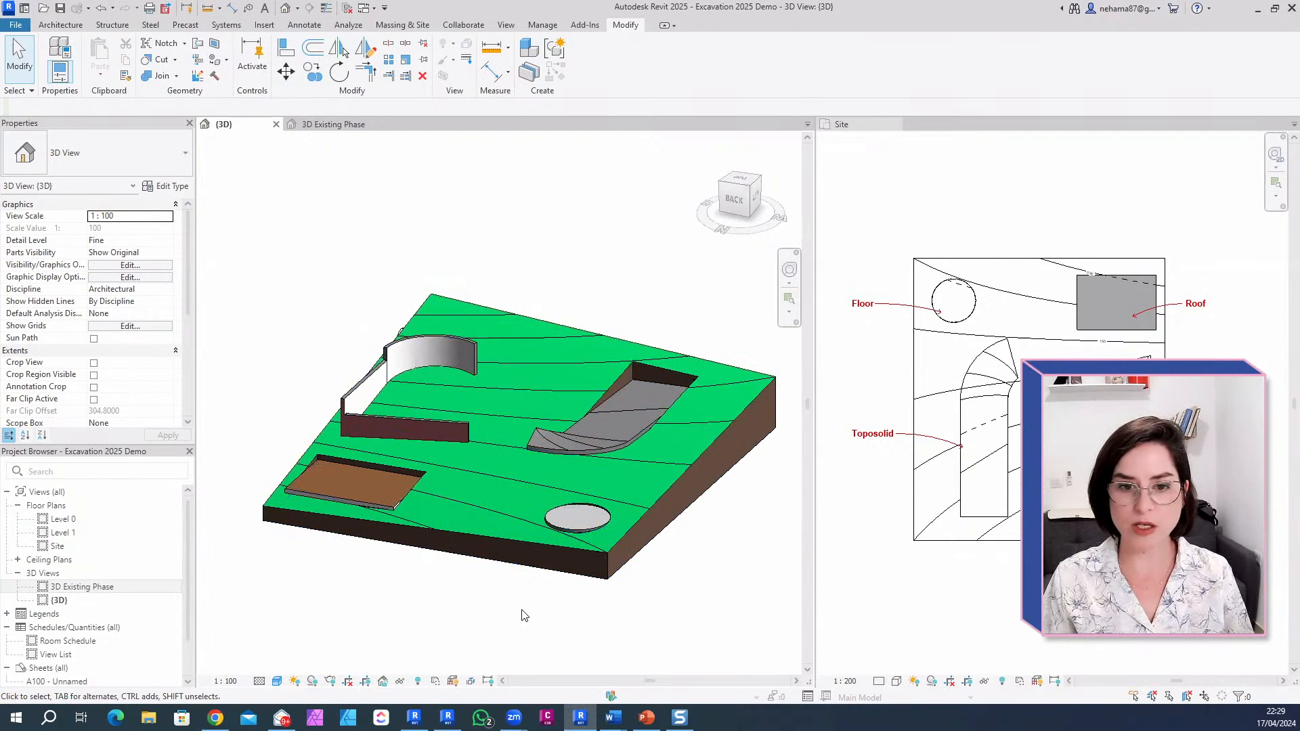
Step: View the green toposolid's individual excavation volumes, widening the Family and Type column and narrowing the Mark column
{"action": "left_click", "coordinate": [473, 535]}
{"action": "left_click", "coordinate": [473, 534]}
{"action": "scroll", "coordinate": [95, 321], "scroll_direction": "down", "scroll_amount": 5}
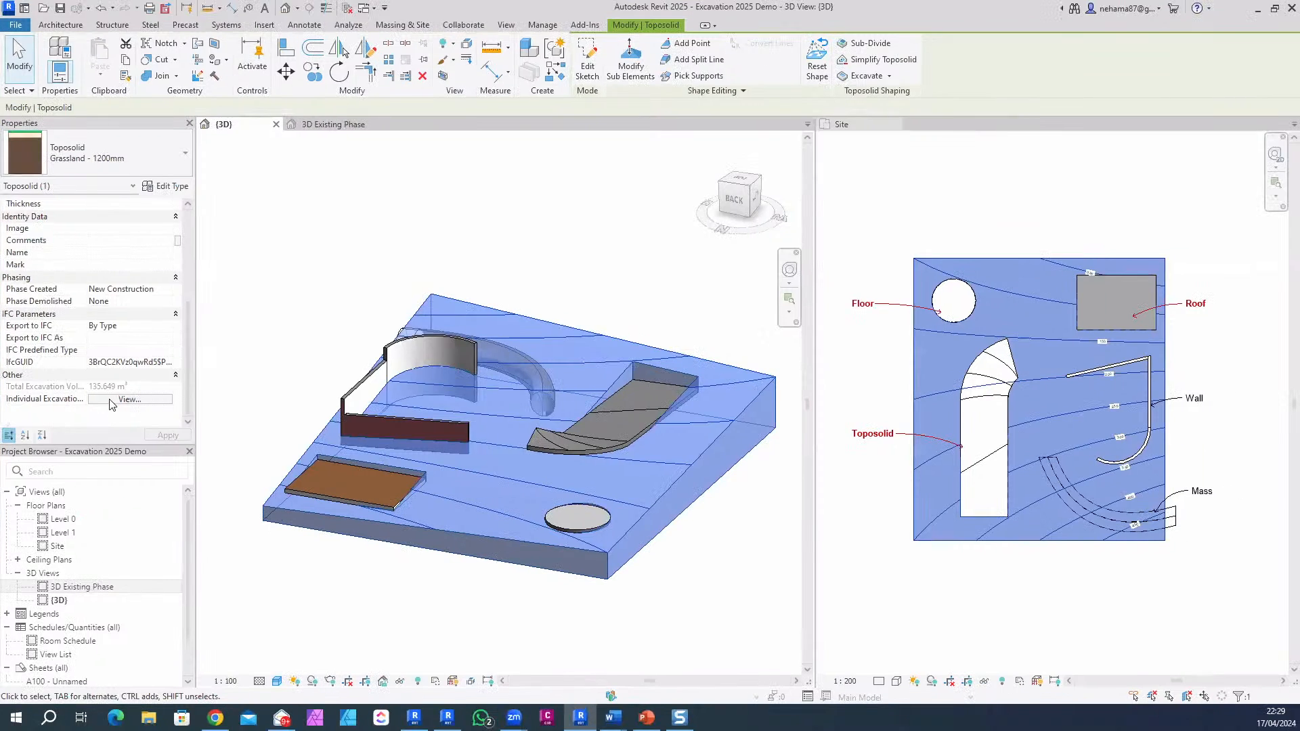
{"action": "left_click", "coordinate": [223, 391]}
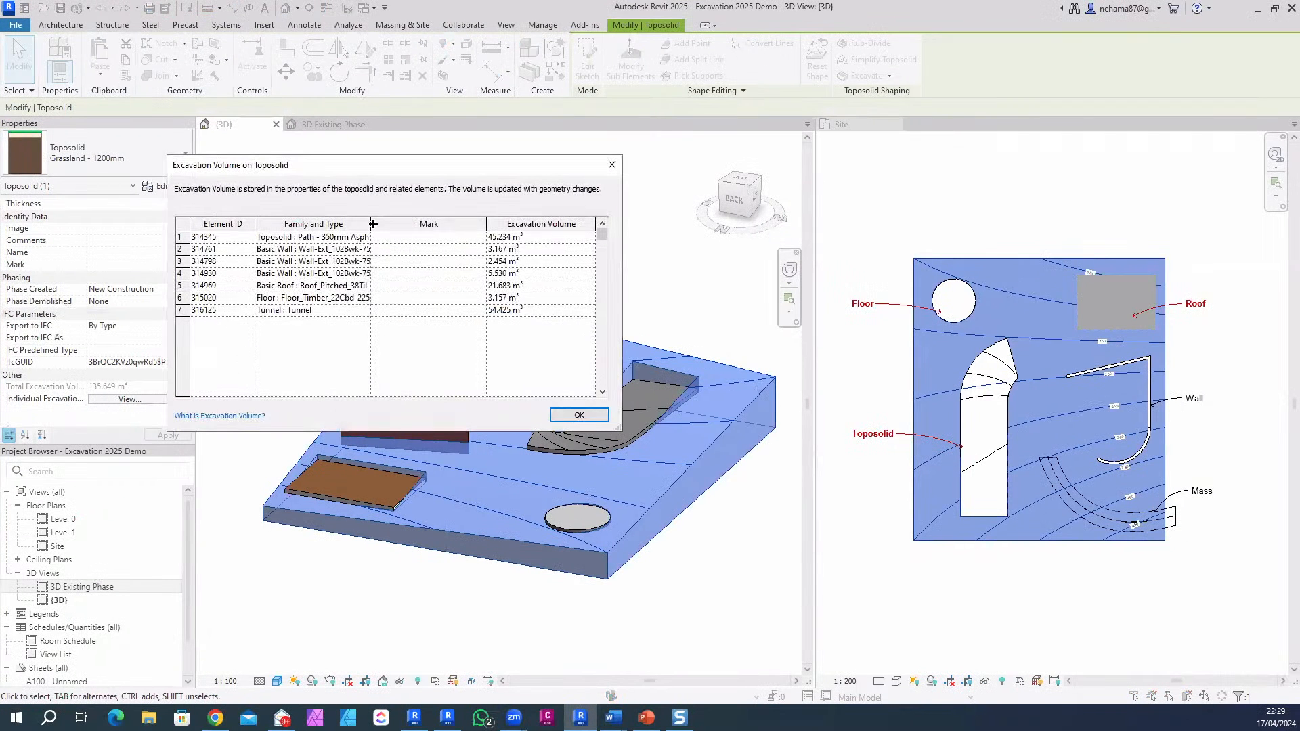
{"action": "left_click_drag", "start_coordinate": [397, 224], "coordinate": [426, 223]}
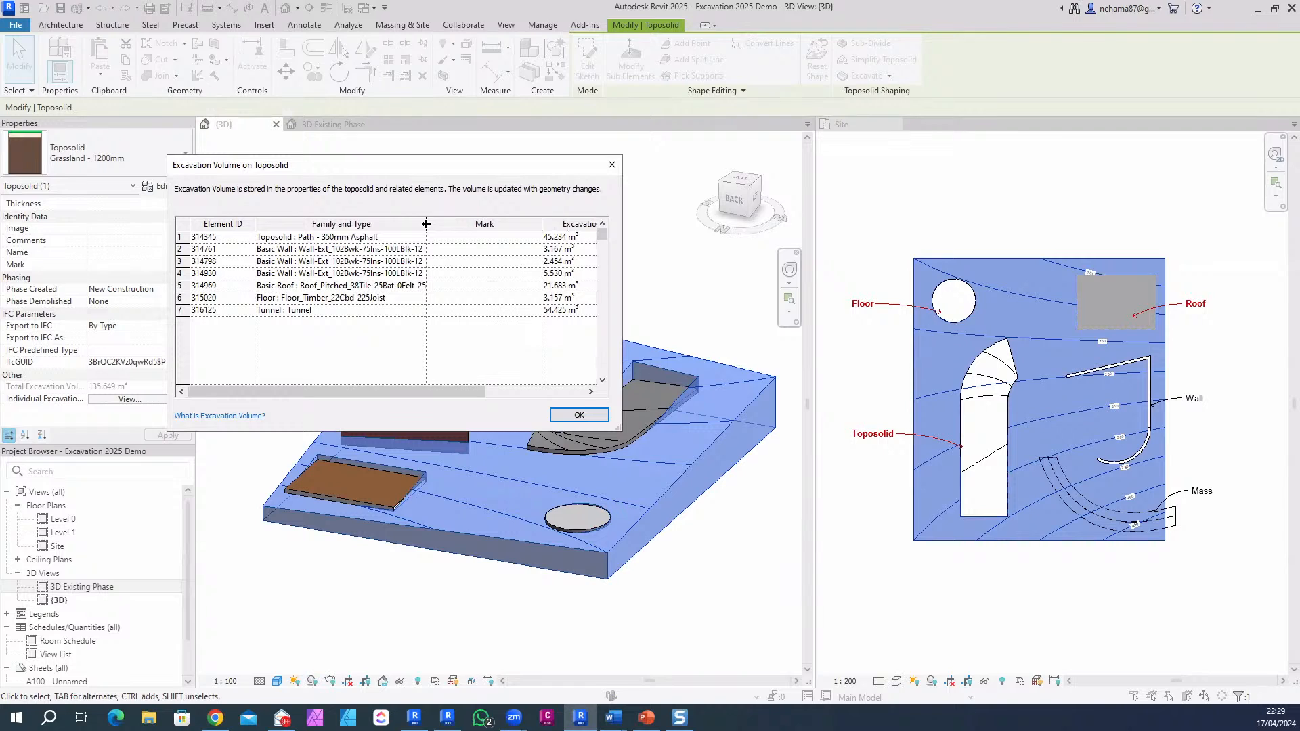
{"action": "left_click_drag", "start_coordinate": [541, 224], "coordinate": [481, 223]}
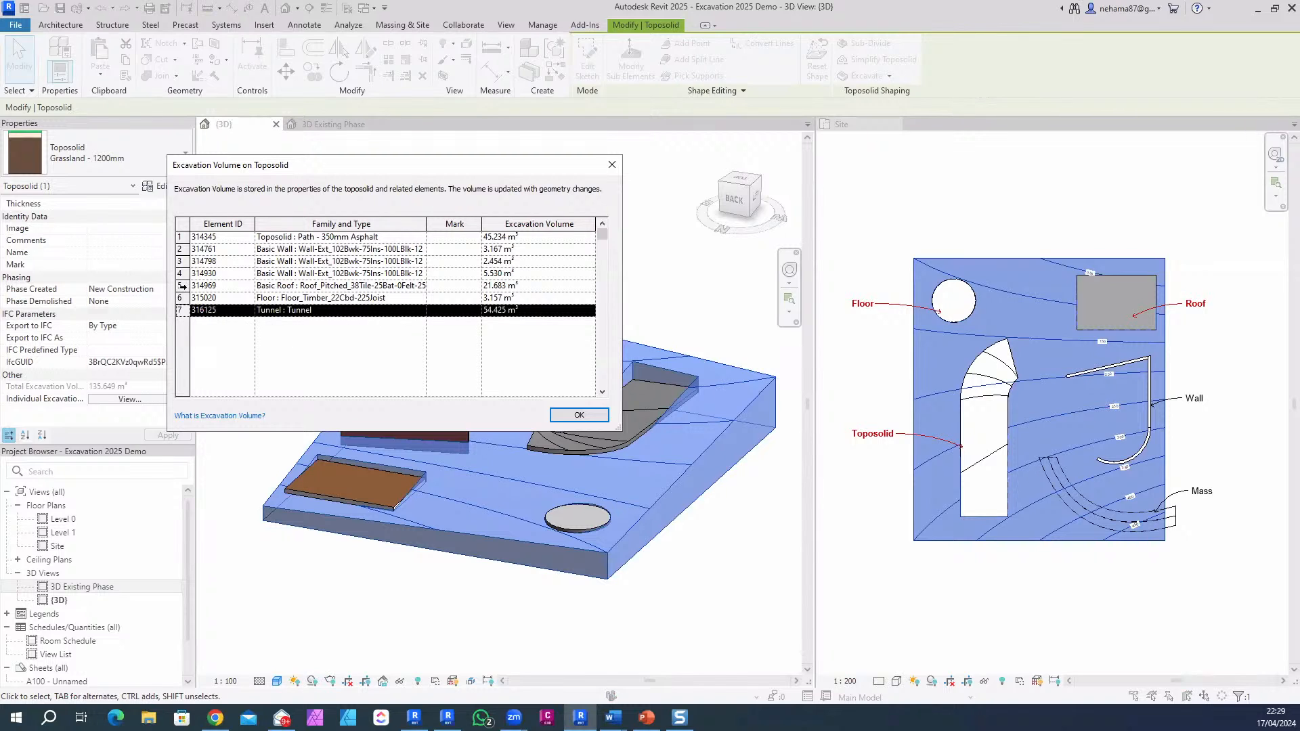
Step: Review the three walls' individual rows in the toposolid's excavation volume list, close it and deselect the toposolid
{"action": "left_click", "coordinate": [181, 285]}
{"action": "left_click", "coordinate": [181, 273]}
{"action": "left_click", "coordinate": [181, 262]}
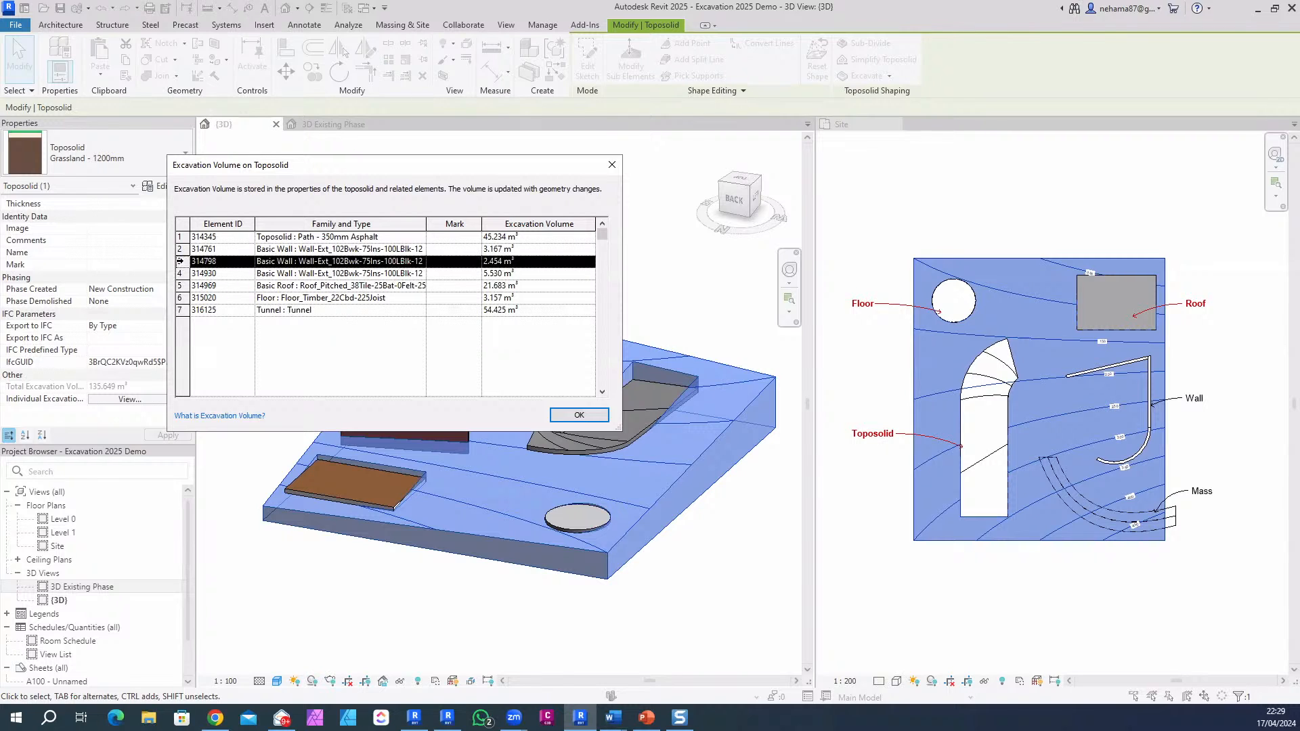
{"action": "left_click", "coordinate": [181, 249]}
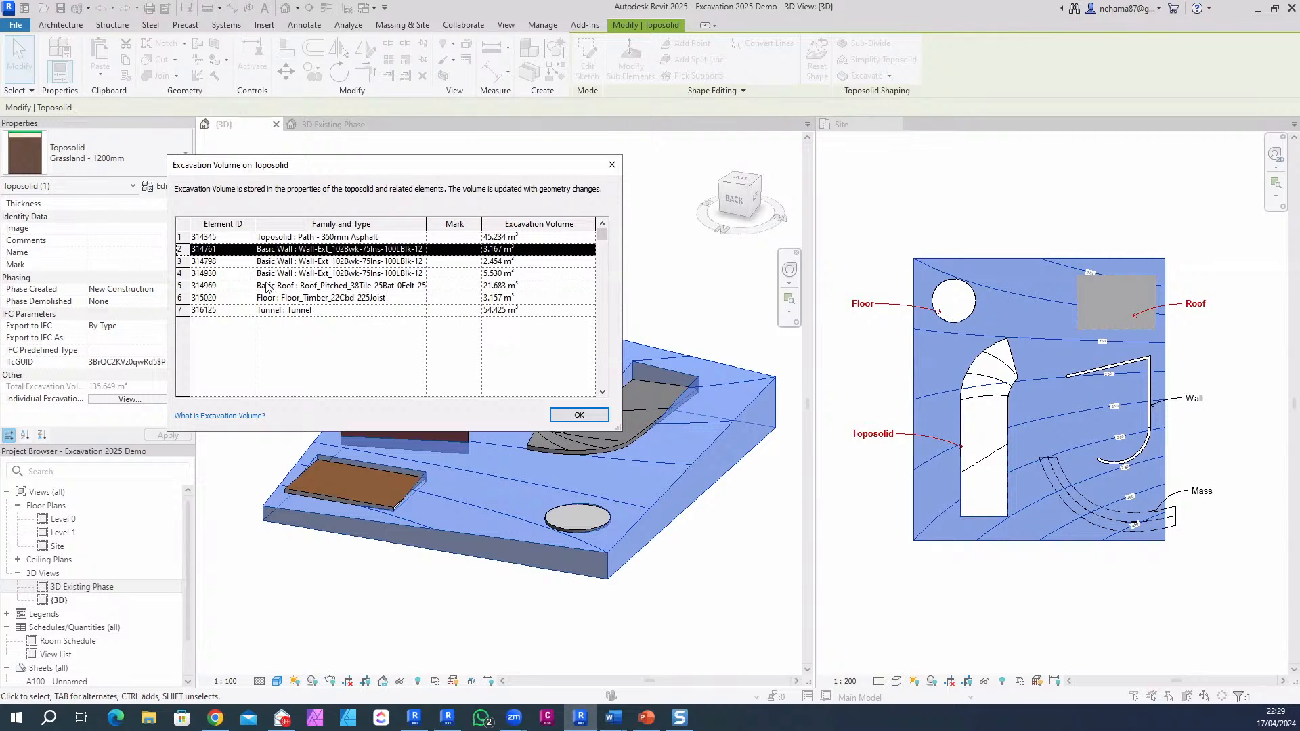
{"action": "left_click", "coordinate": [189, 261]}
{"action": "left_click", "coordinate": [181, 273]}
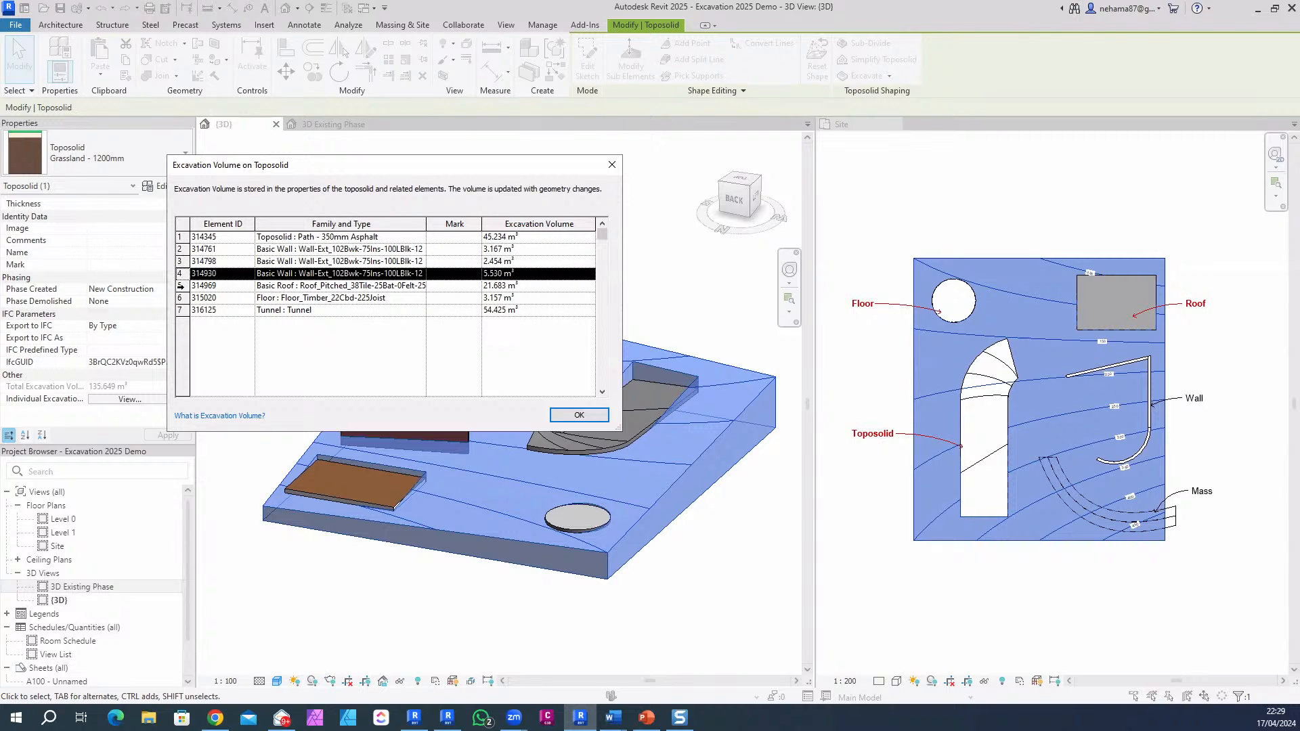
{"action": "left_click", "coordinate": [191, 262]}
{"action": "left_click", "coordinate": [182, 250]}
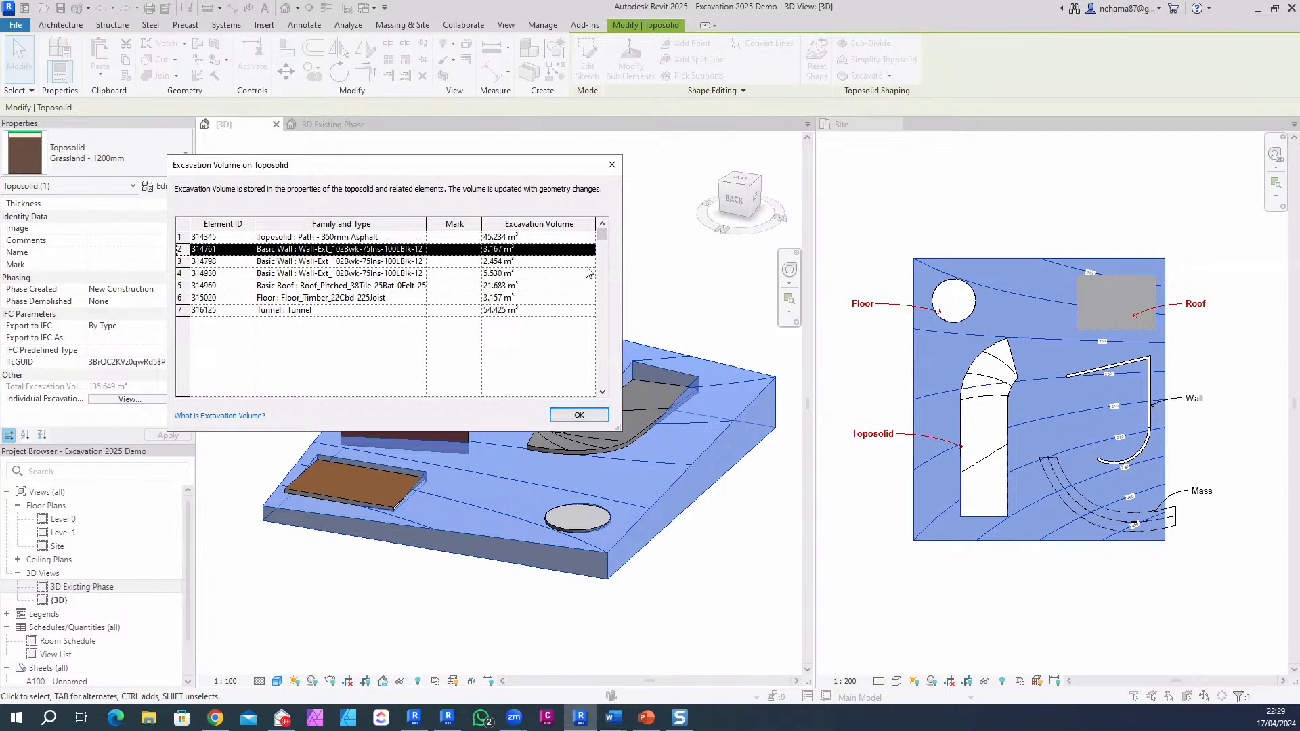
{"action": "left_click", "coordinate": [580, 415]}
{"action": "key", "text": "Escape"}
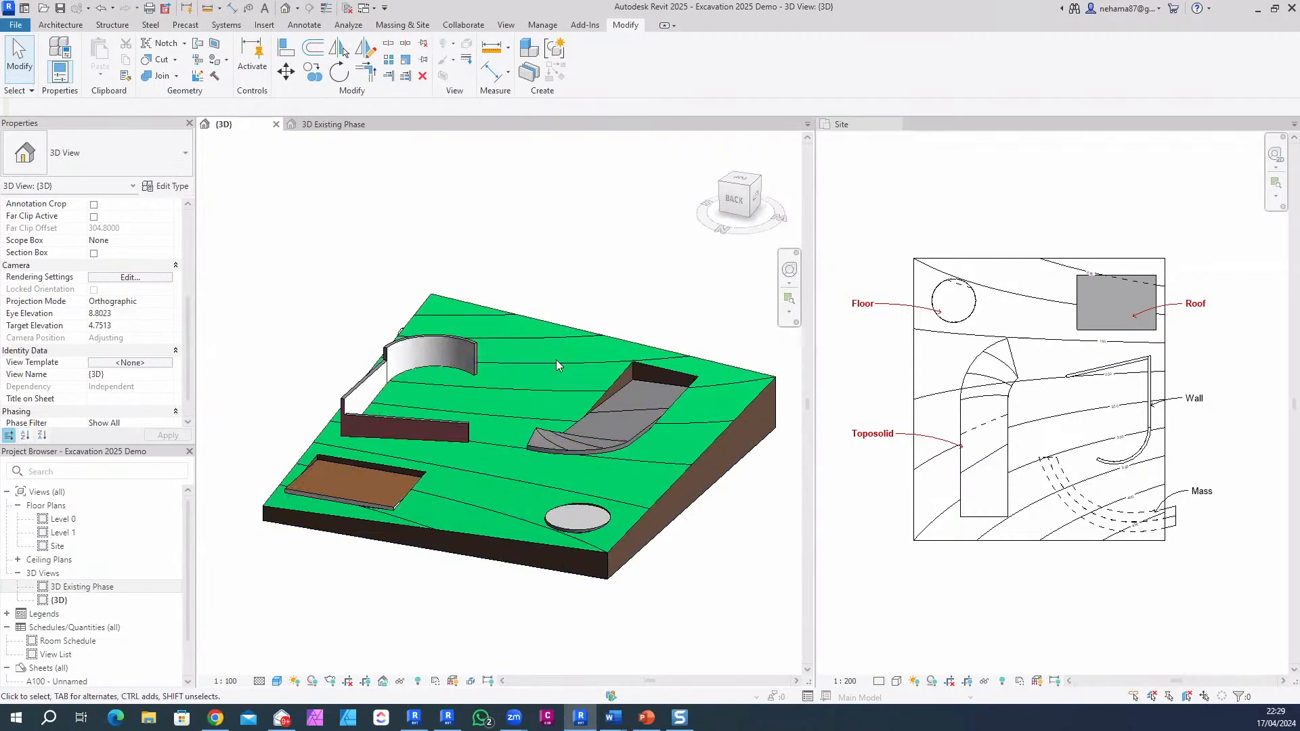
Step: Inspect the excavation volume property of the tunnel mass, the asphalt path and the roof in the 3D view
{"action": "scroll", "coordinate": [525, 407], "scroll_direction": "up", "scroll_amount": 3}
{"action": "middle_click_drag", "start_coordinate": [348, 519], "coordinate": [376, 611], "text": "shift"}
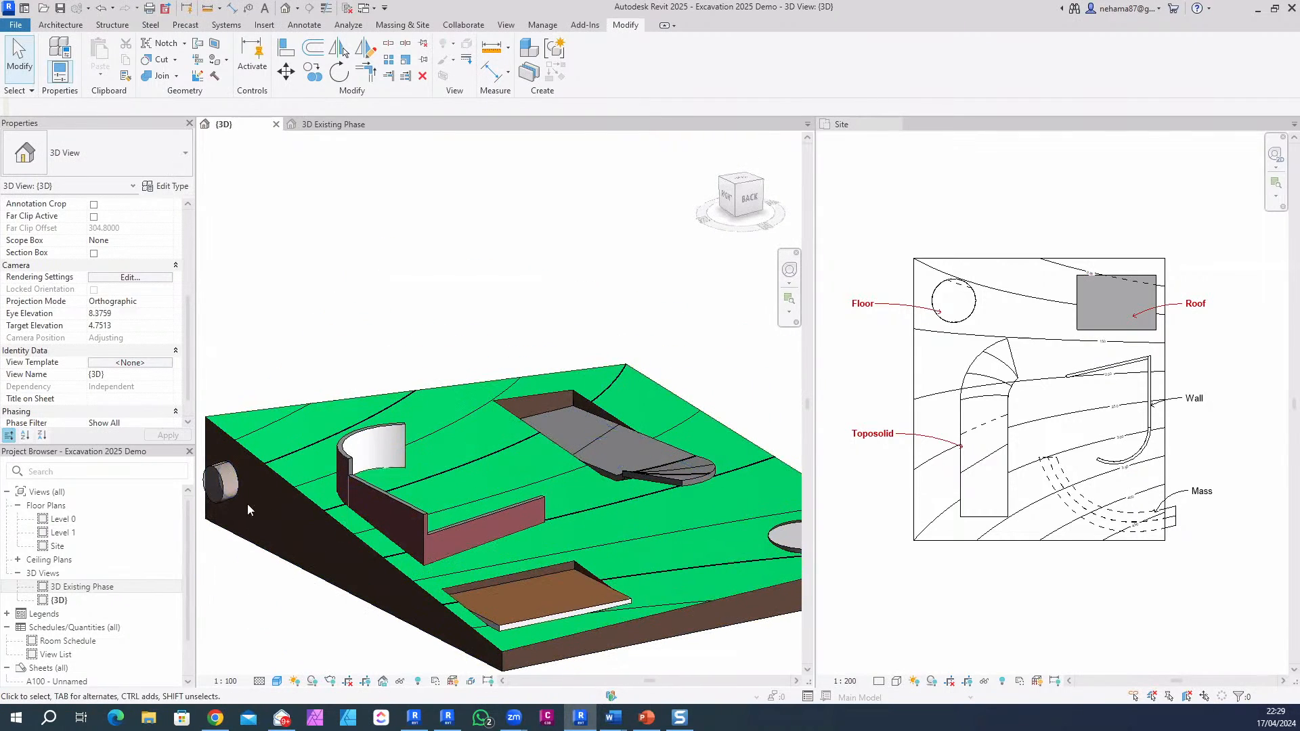
{"action": "left_click", "coordinate": [225, 502]}
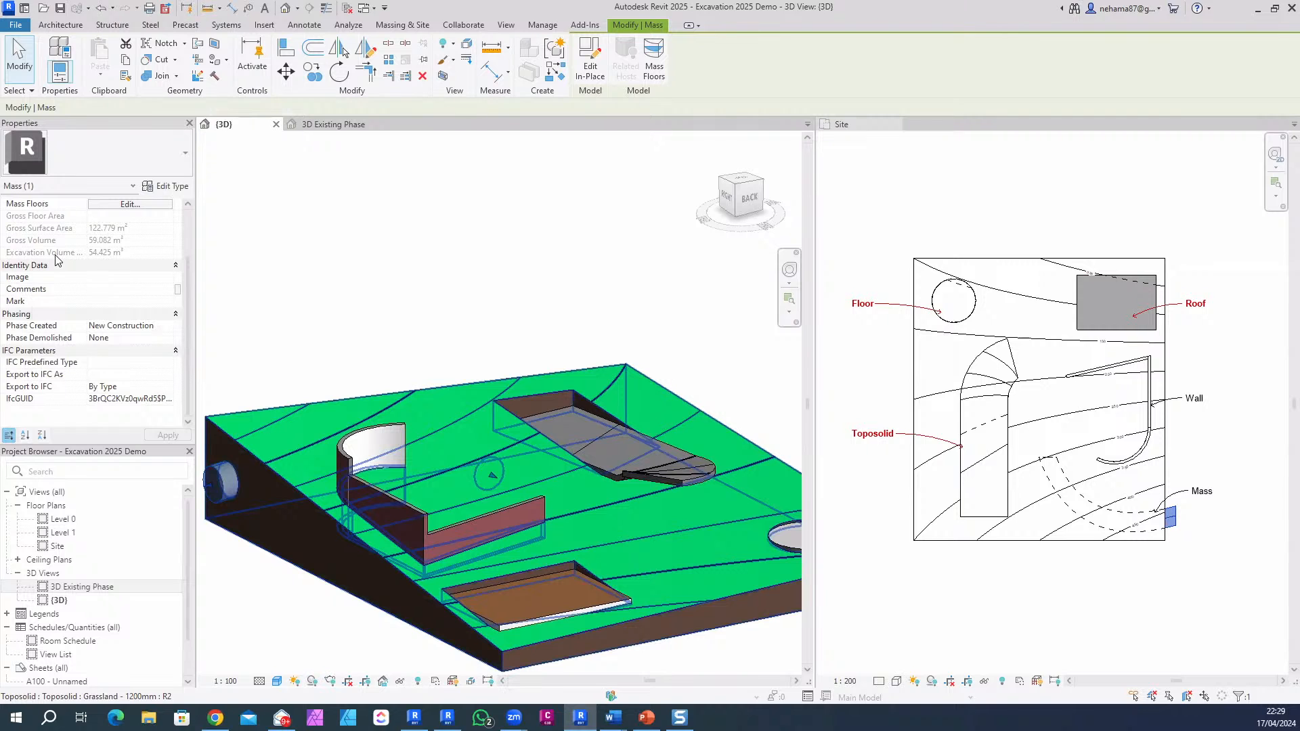
{"action": "mouse_move", "coordinate": [57, 261]}
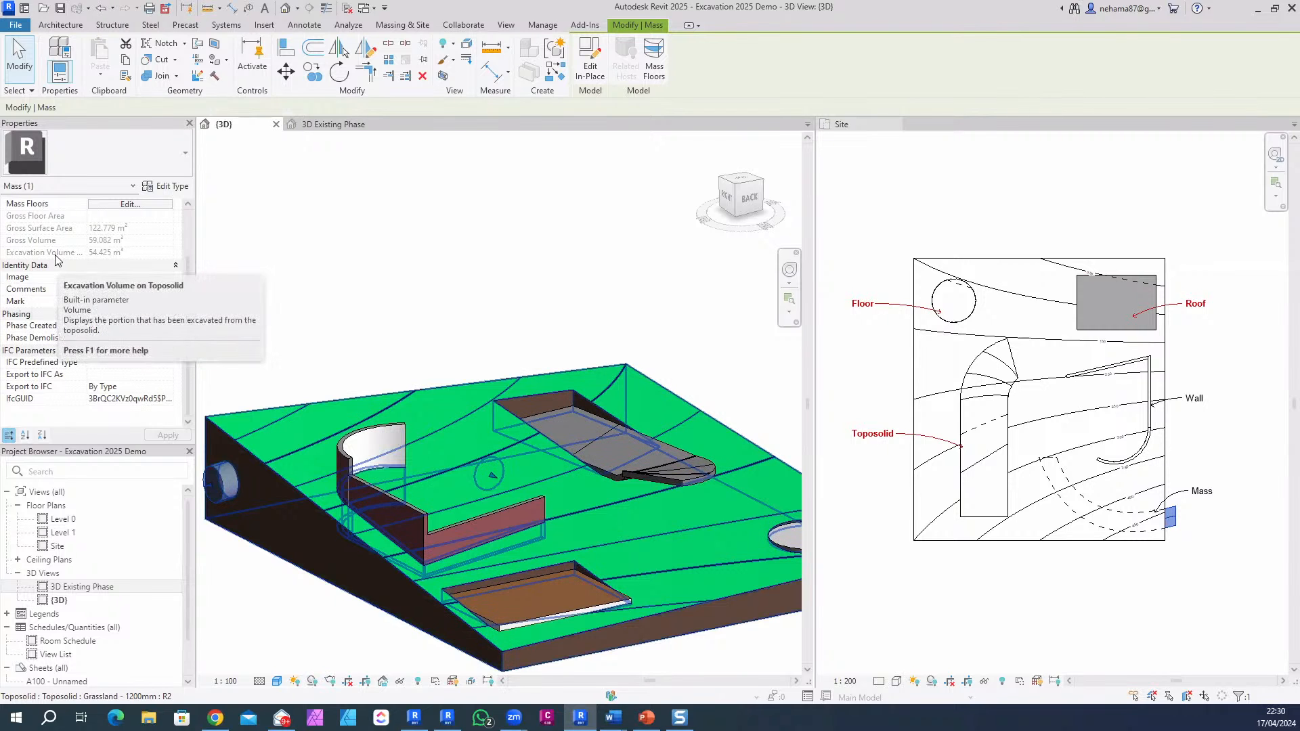
{"action": "left_click", "coordinate": [647, 476]}
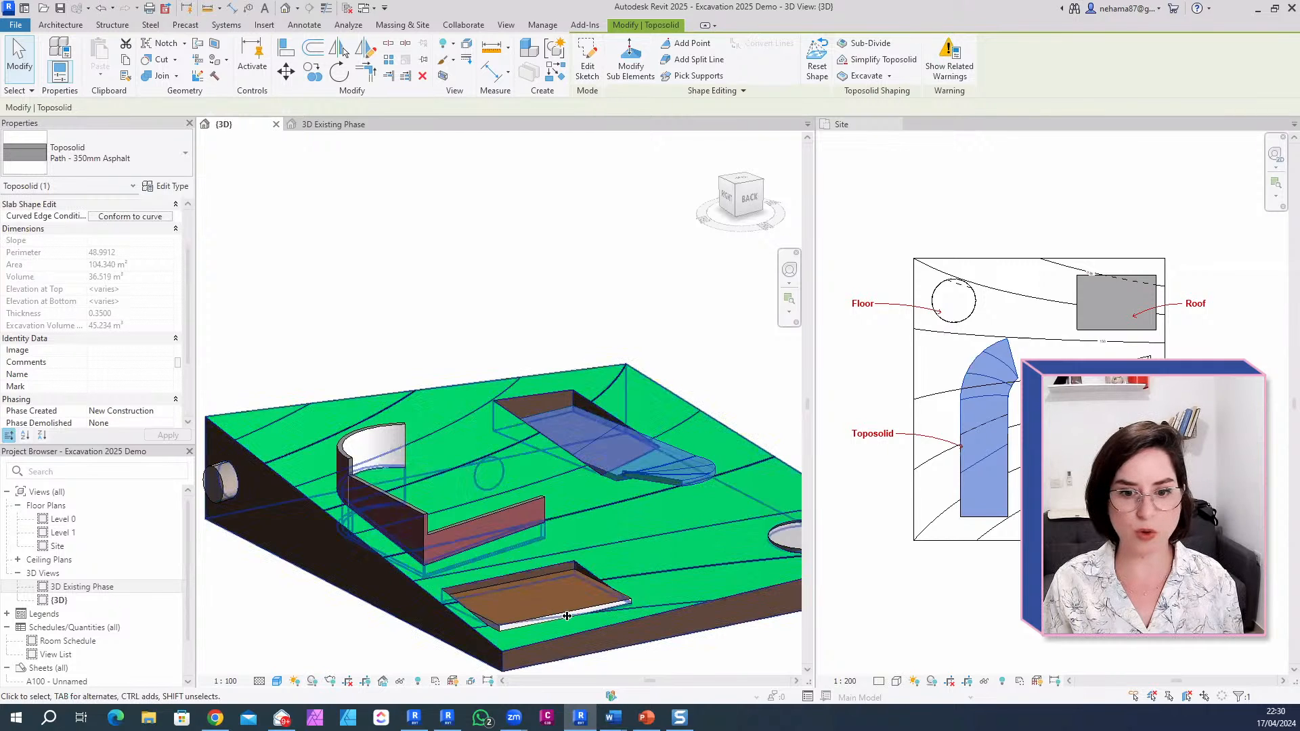
{"action": "left_click", "coordinate": [539, 591]}
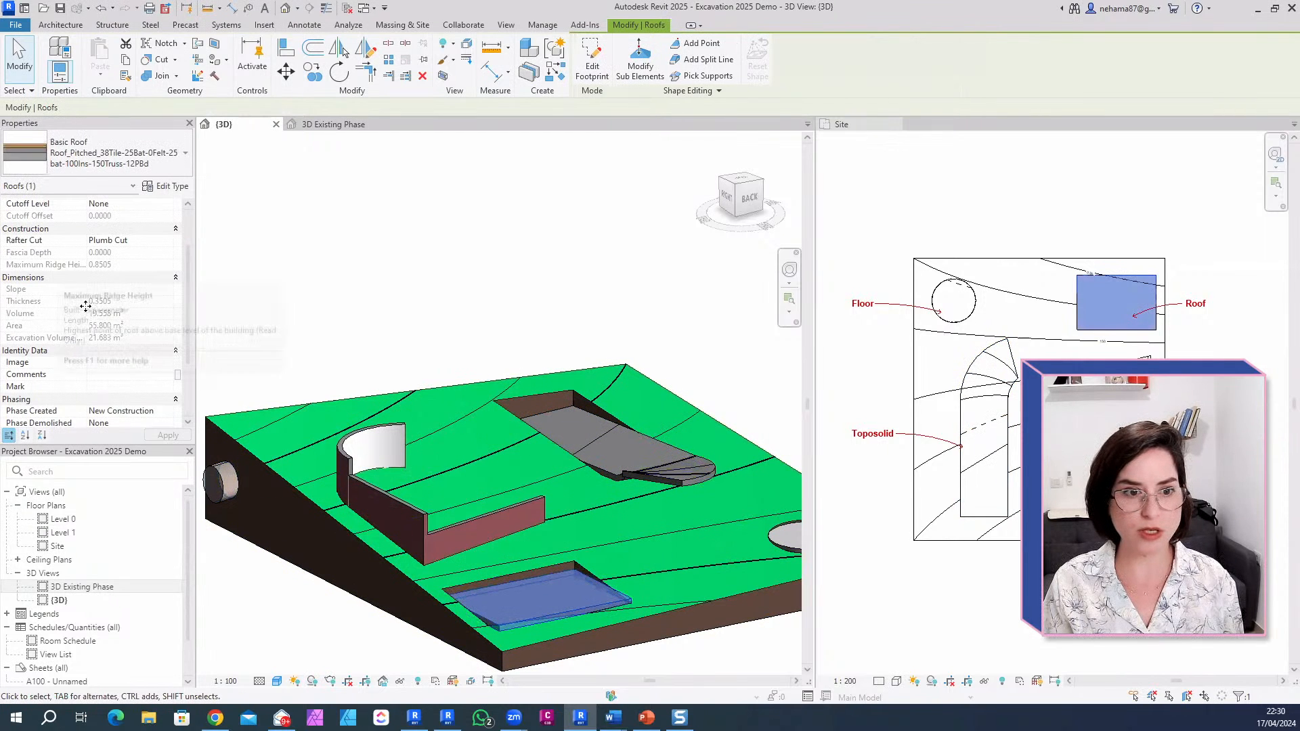
{"action": "scroll", "coordinate": [71, 304], "scroll_direction": "up", "scroll_amount": 2}
{"action": "scroll", "coordinate": [74, 330], "scroll_direction": "down", "scroll_amount": 1}
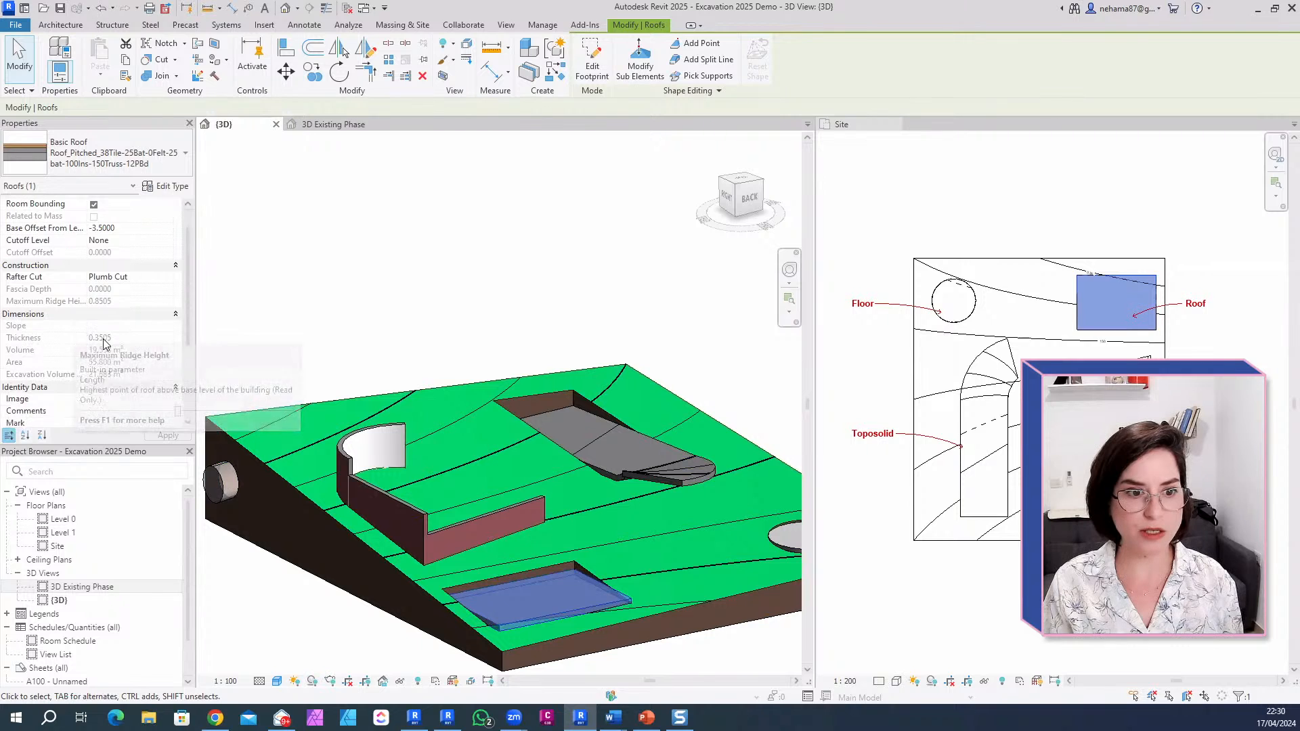
{"action": "scroll", "coordinate": [474, 325], "scroll_direction": "down", "scroll_amount": 3}
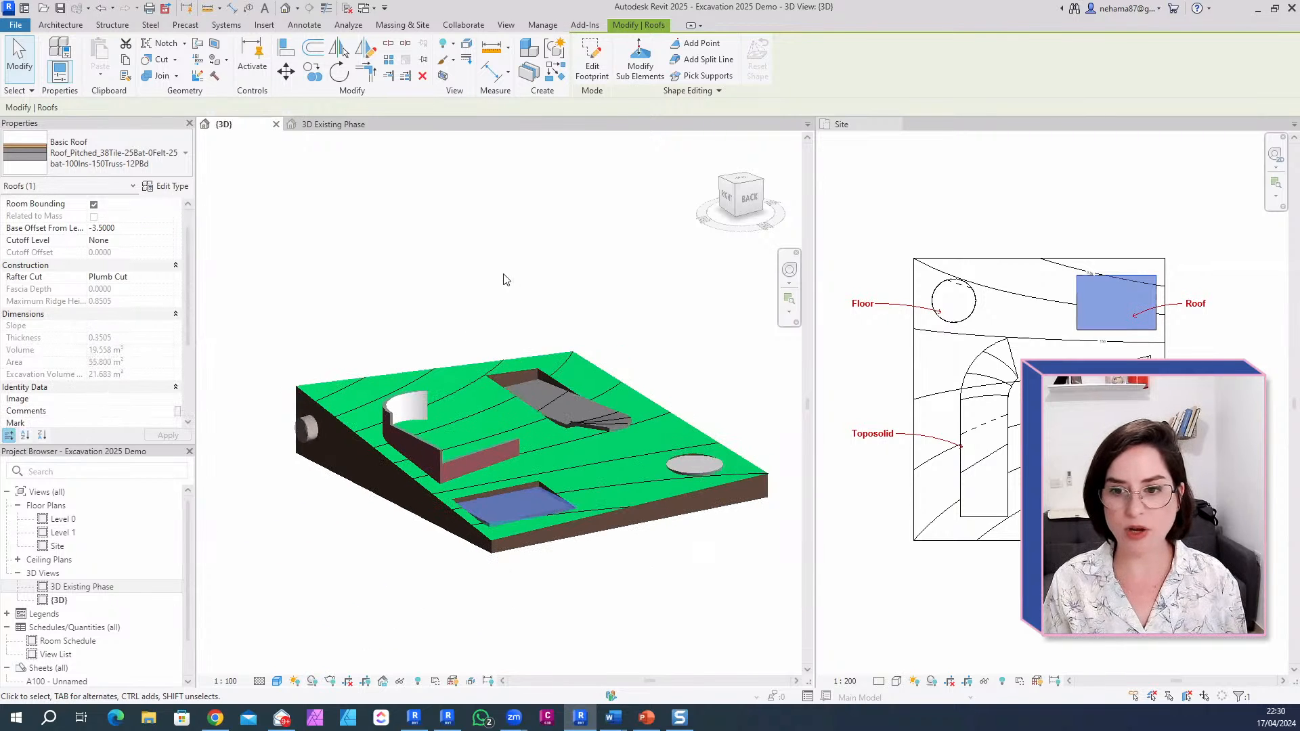
{"action": "left_click", "coordinate": [509, 274]}
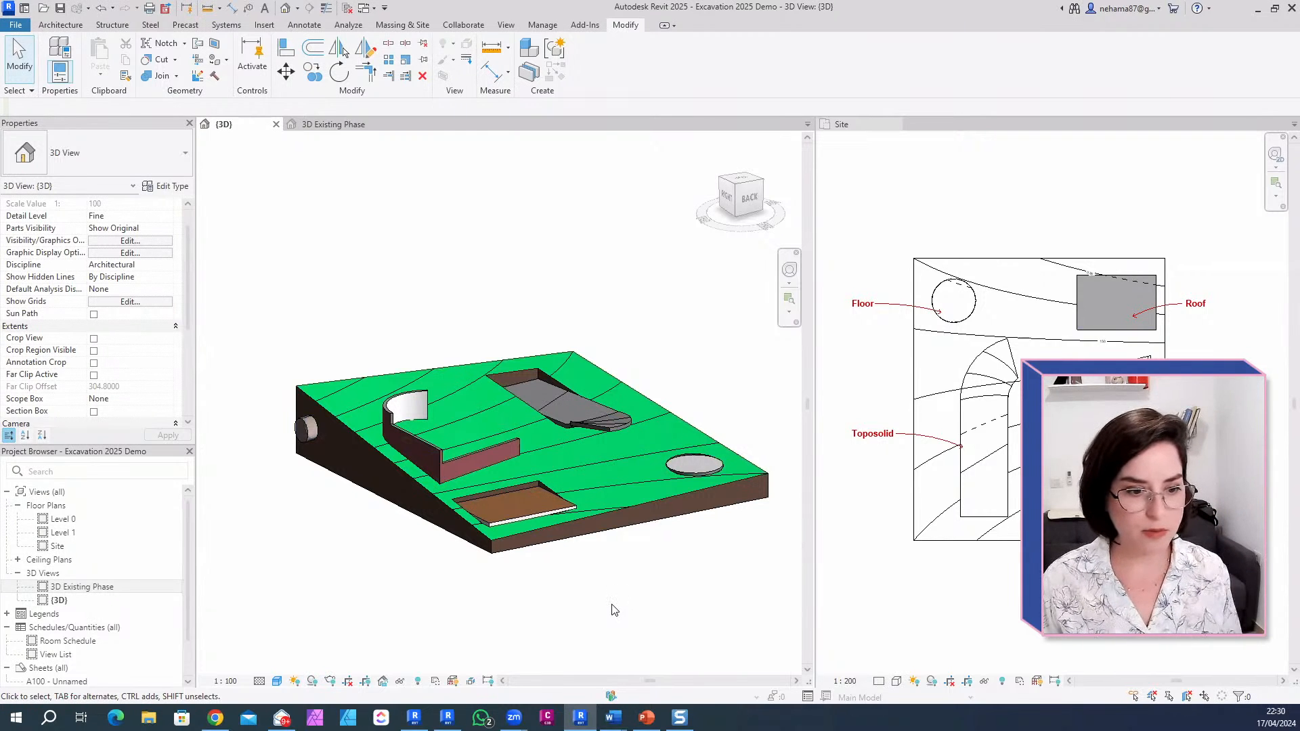
Step: Create a multi-category schedule for the New Construction phase with the fields Family and Type and Excavation Volume on Toposolid
{"action": "right_click", "coordinate": [93, 630]}
{"action": "left_click", "coordinate": [160, 448]}
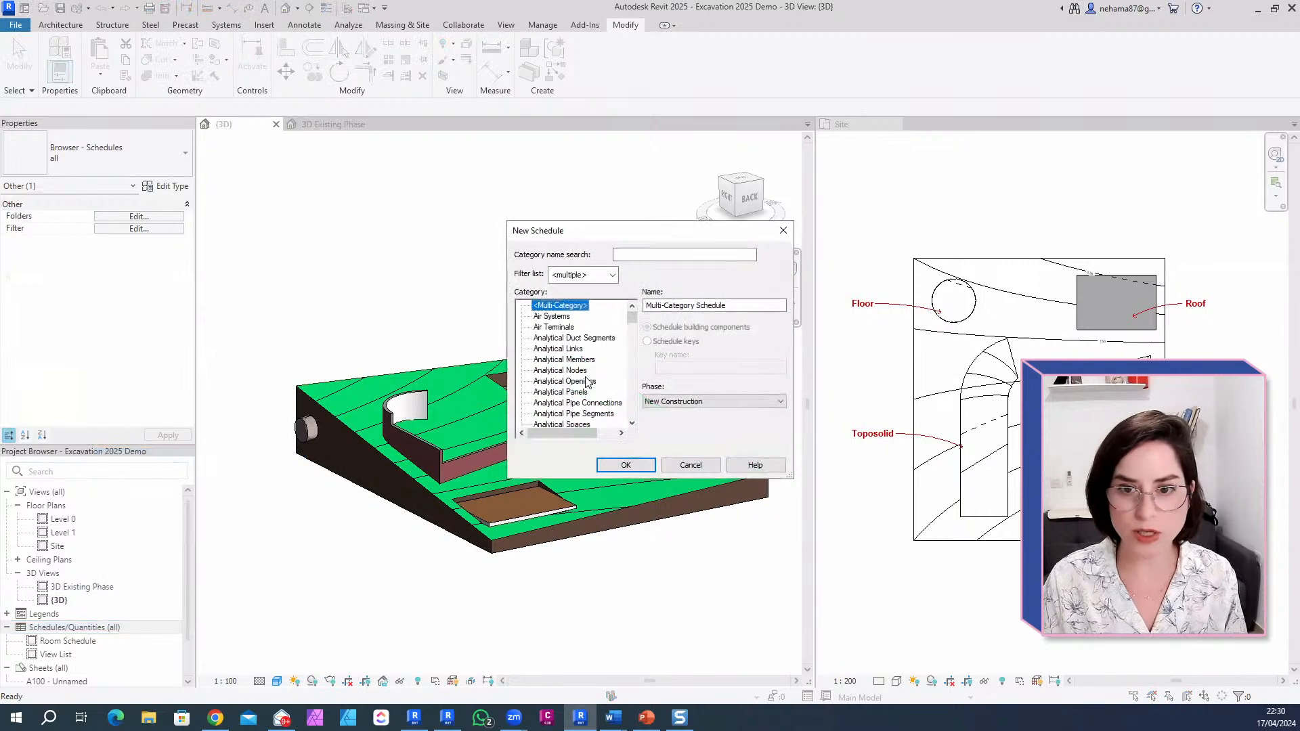
{"action": "left_click", "coordinate": [642, 467]}
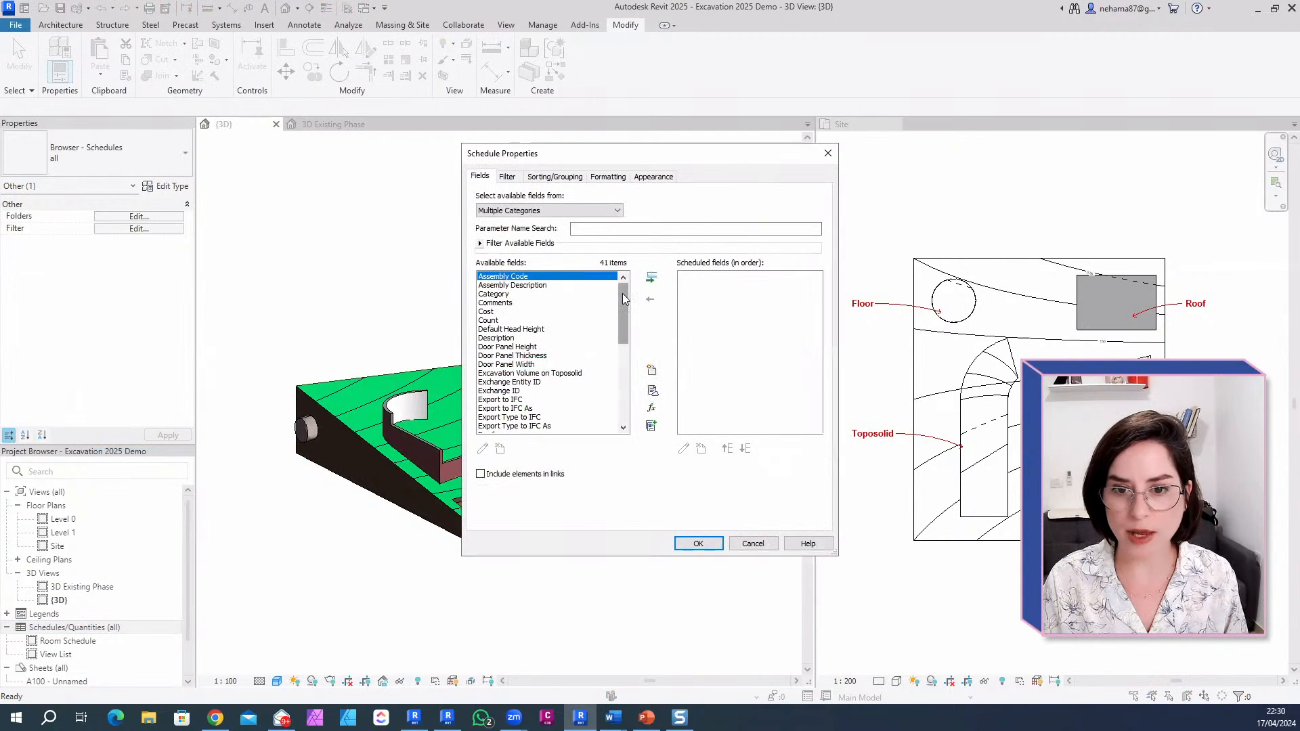
{"action": "left_click_drag", "start_coordinate": [626, 308], "coordinate": [627, 339]}
{"action": "scroll", "coordinate": [627, 338], "scroll_direction": "down", "scroll_amount": 3}
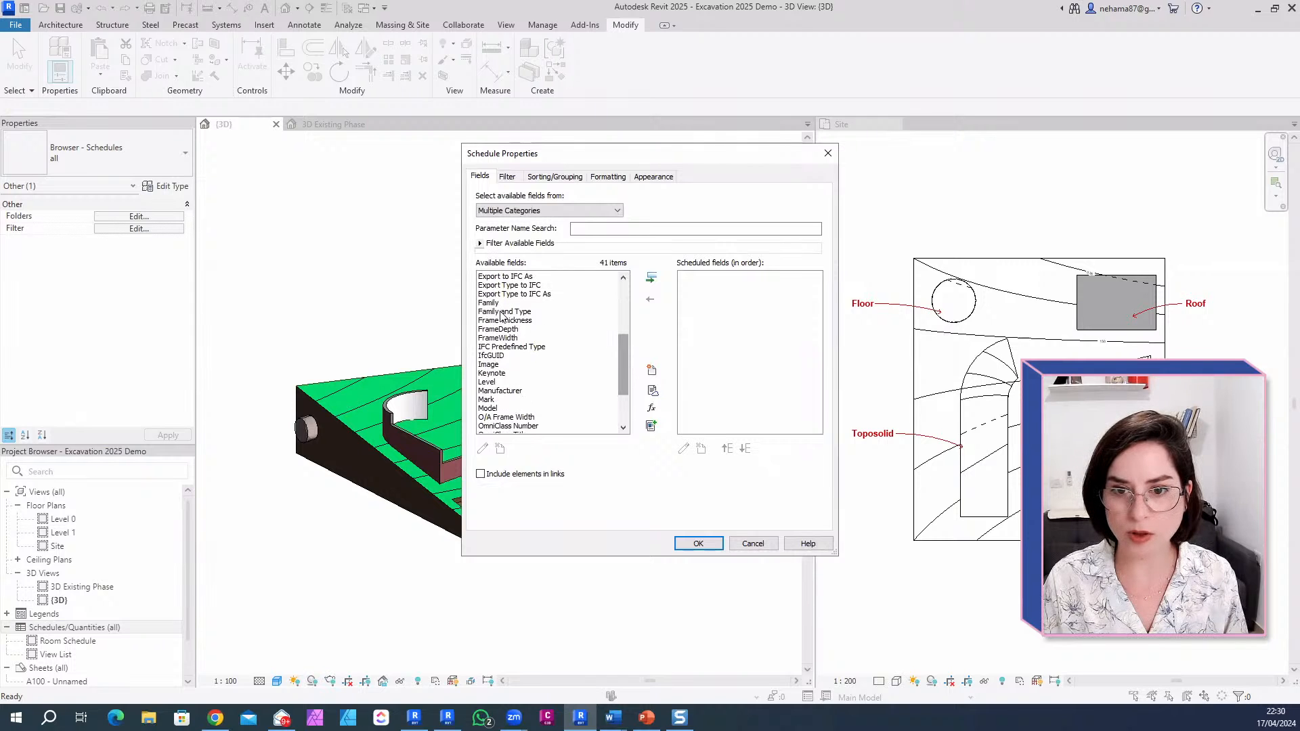
{"action": "left_click", "coordinate": [508, 311]}
{"action": "left_click", "coordinate": [651, 278]}
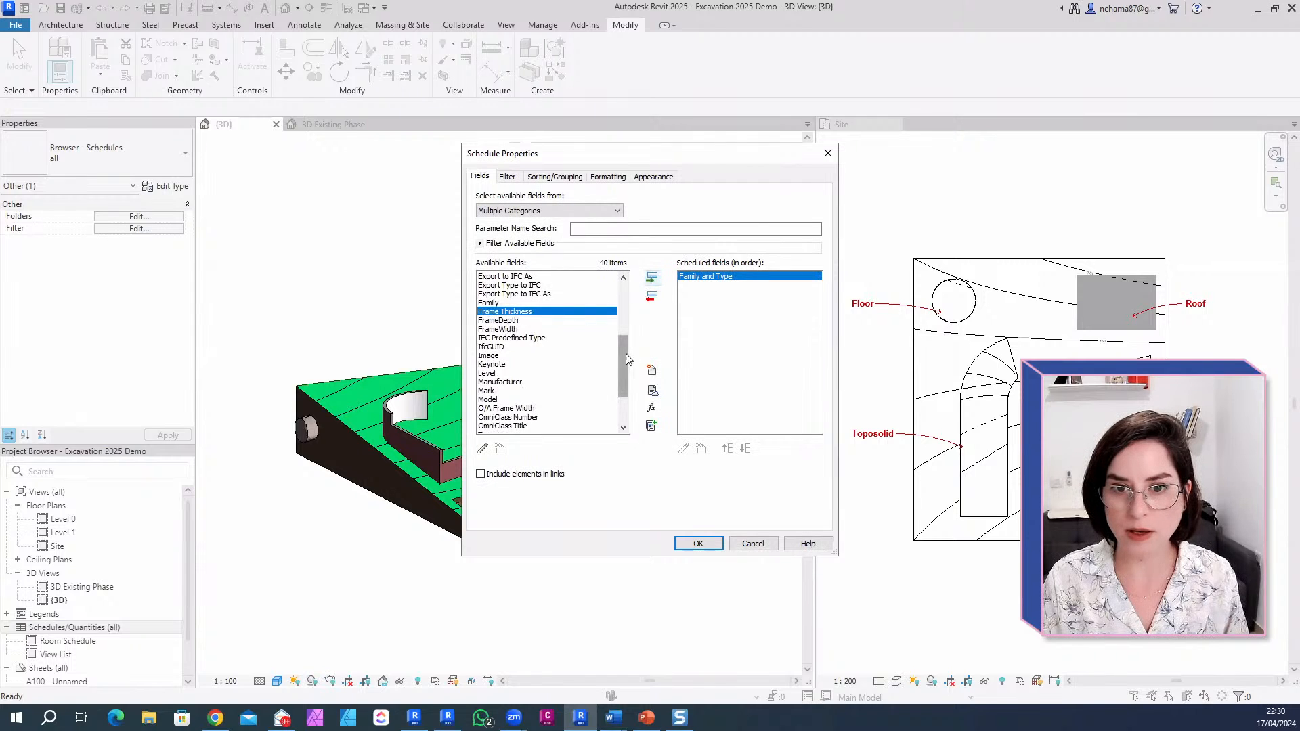
{"action": "left_click_drag", "start_coordinate": [623, 363], "coordinate": [624, 352]}
{"action": "left_click", "coordinate": [515, 285]}
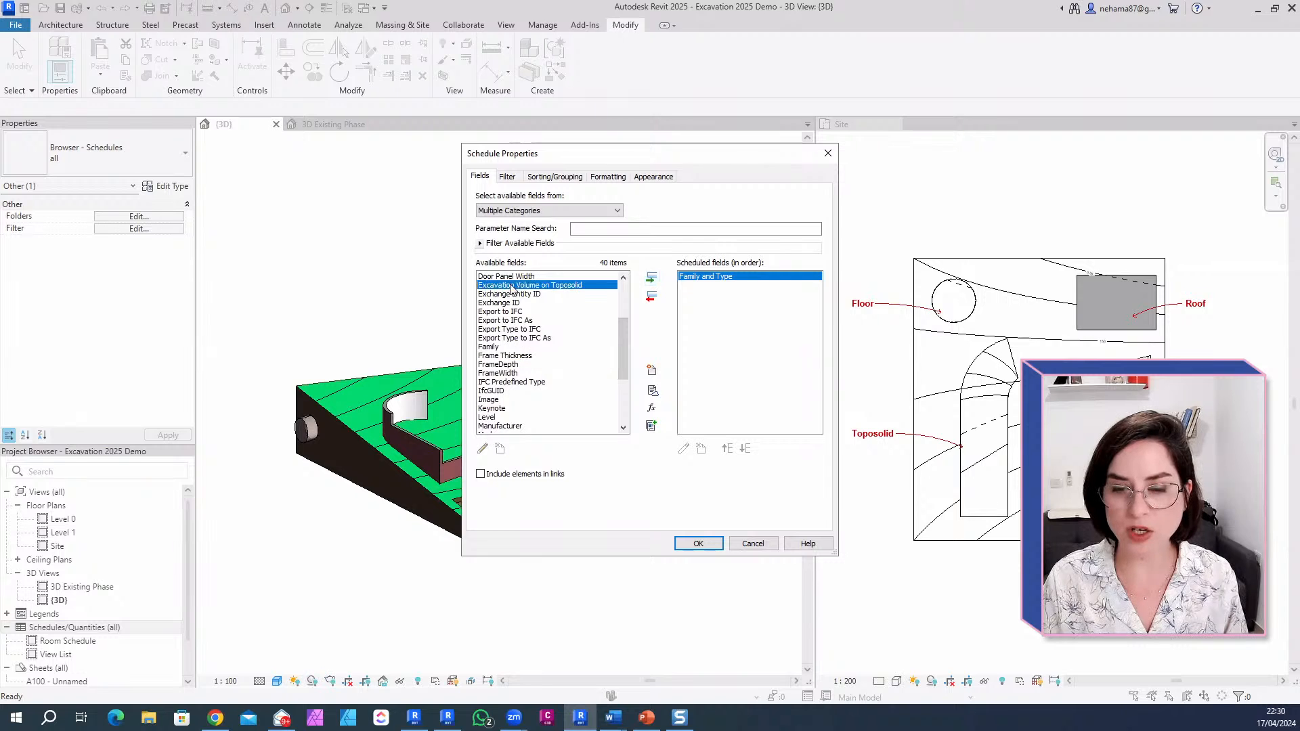
{"action": "left_click", "coordinate": [650, 279]}
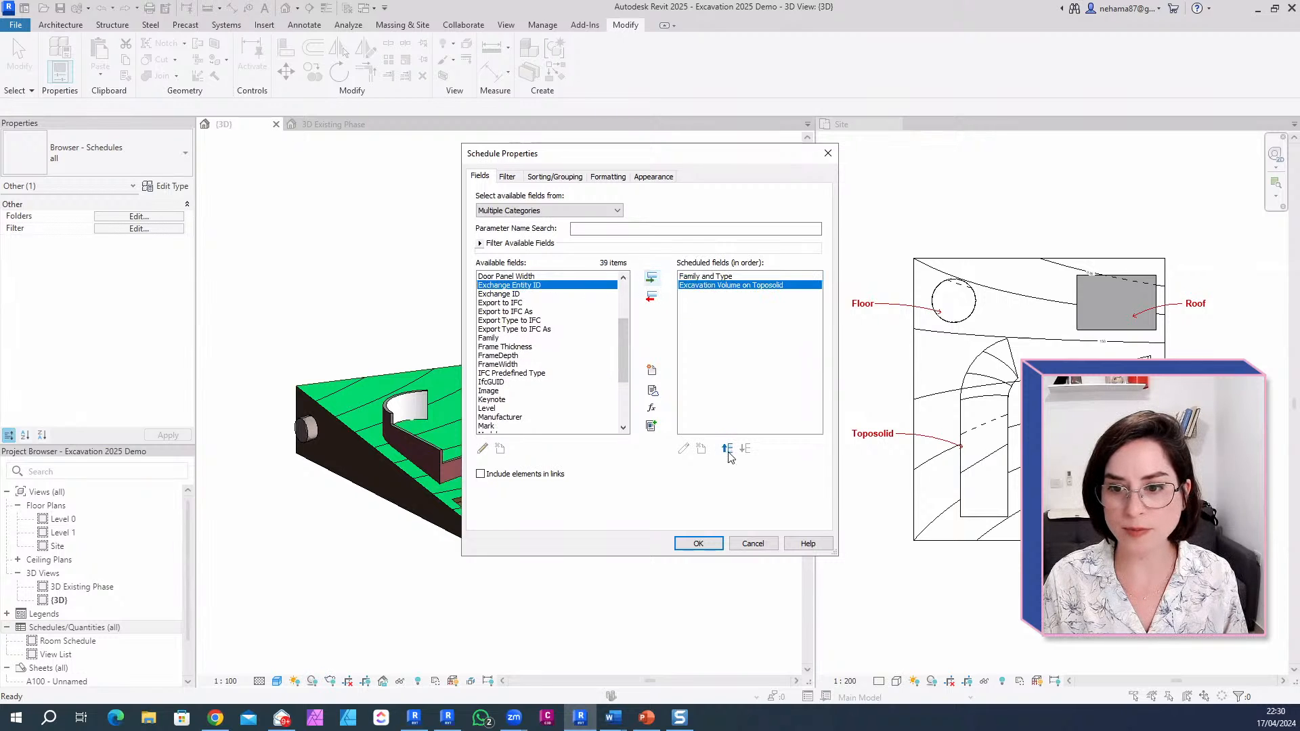
Step: Sort the schedule by Family and Type in ascending order and enable grand totals with title, count and totals
{"action": "left_click", "coordinate": [554, 176]}
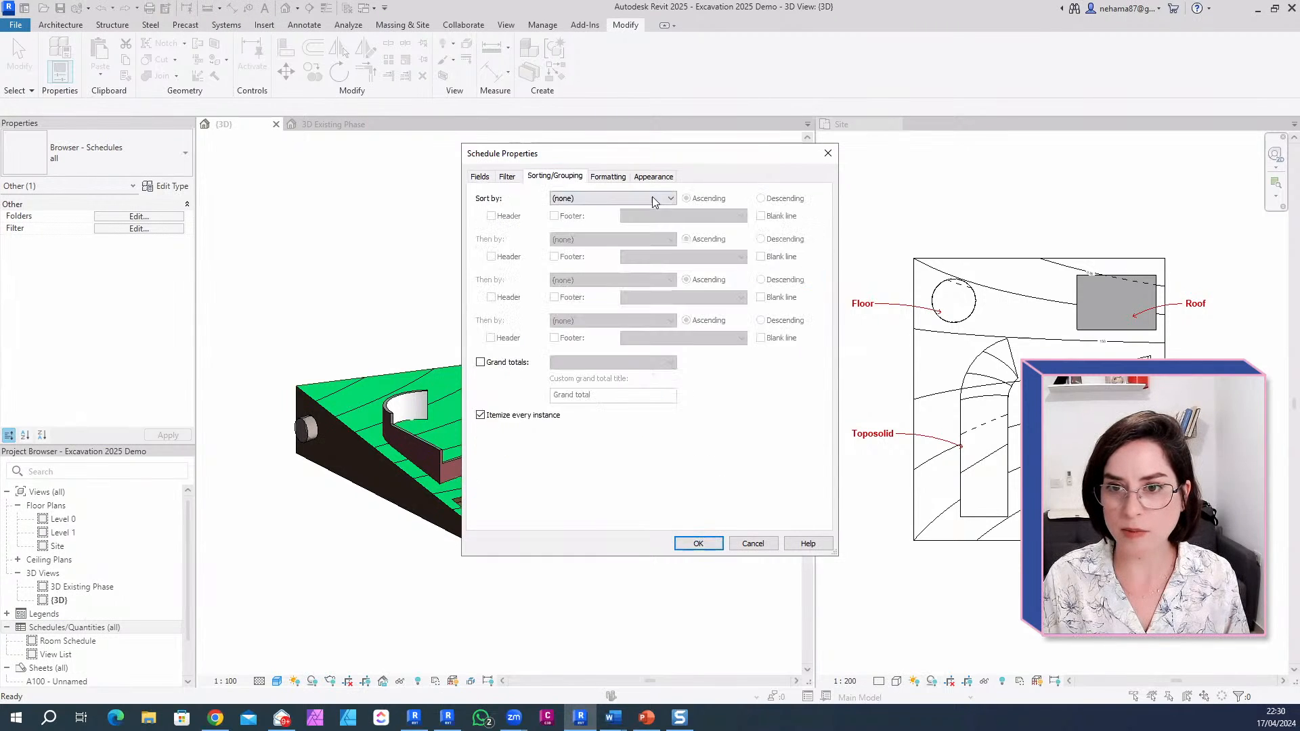
{"action": "left_click", "coordinate": [652, 198]}
{"action": "left_click", "coordinate": [633, 220]}
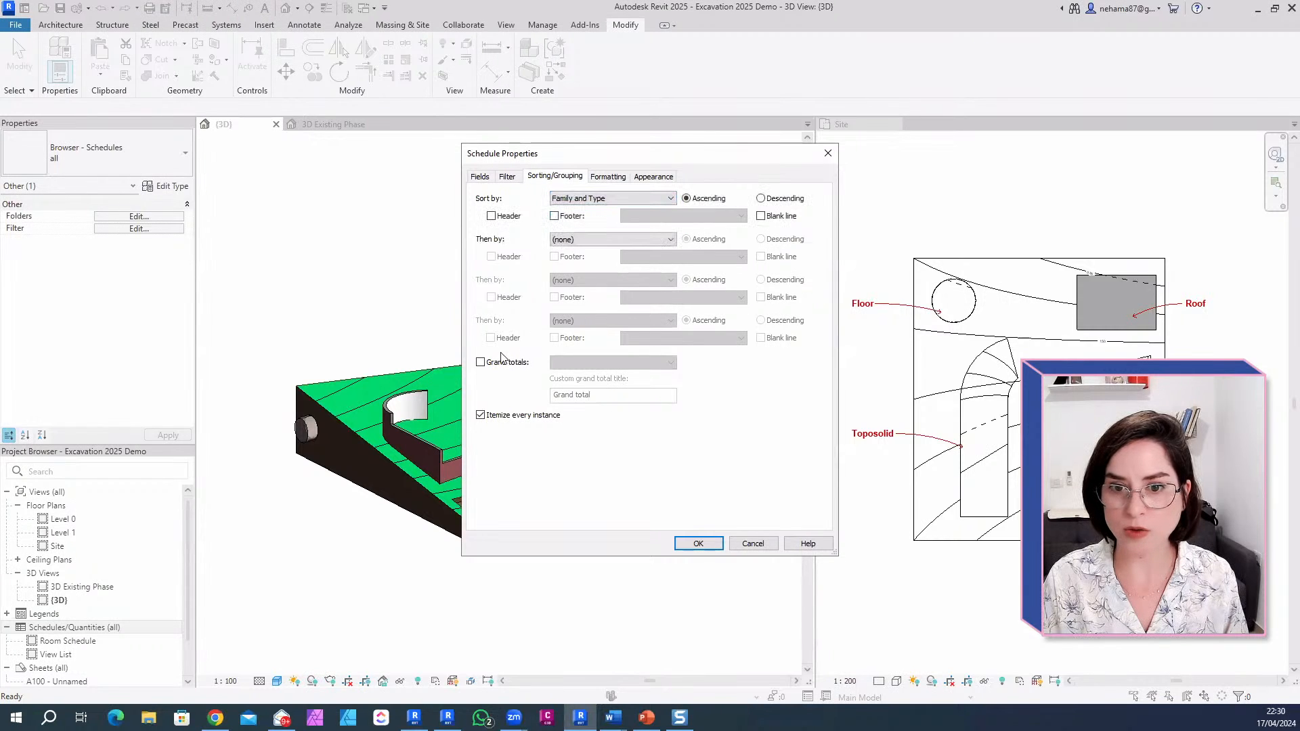
{"action": "left_click", "coordinate": [481, 364]}
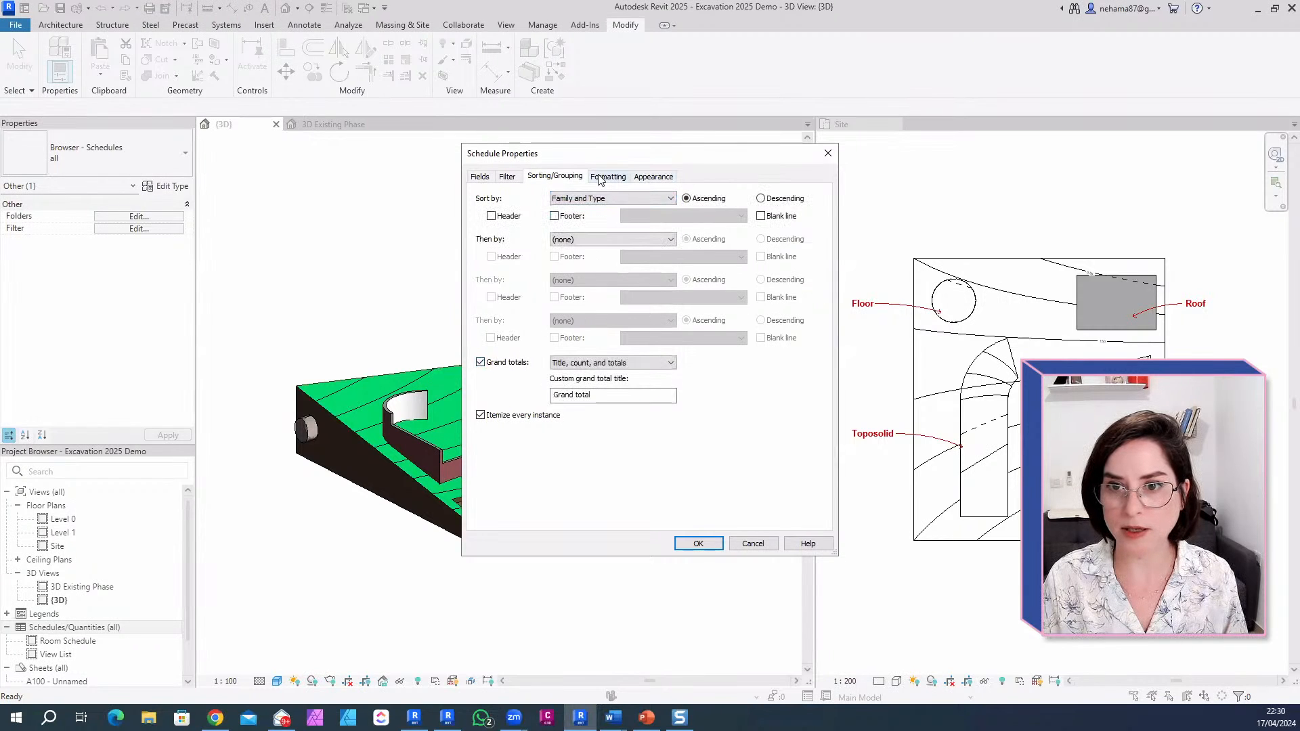
Step: Set the Excavation Volume on Toposolid field to calculate totals and generate the schedule
{"action": "left_click", "coordinate": [609, 177]}
{"action": "left_click", "coordinate": [514, 221]}
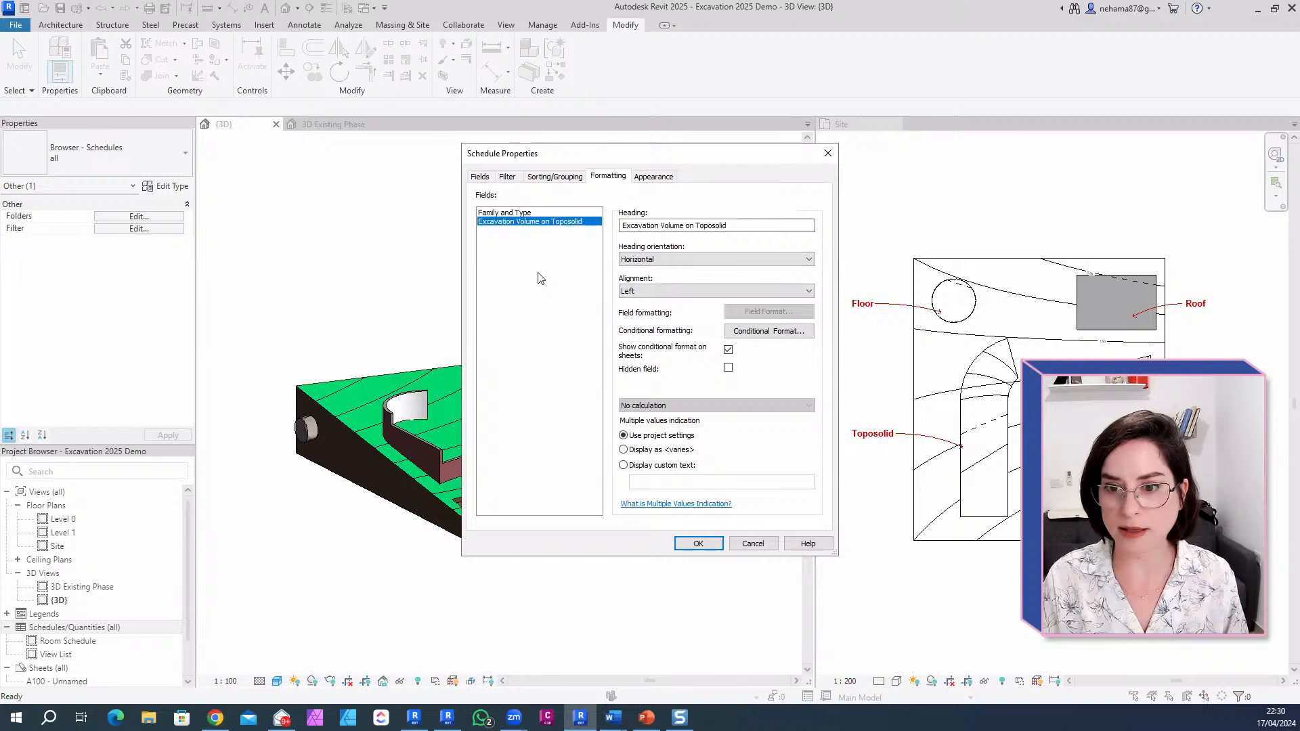
{"action": "left_click", "coordinate": [664, 405]}
{"action": "left_click", "coordinate": [655, 426]}
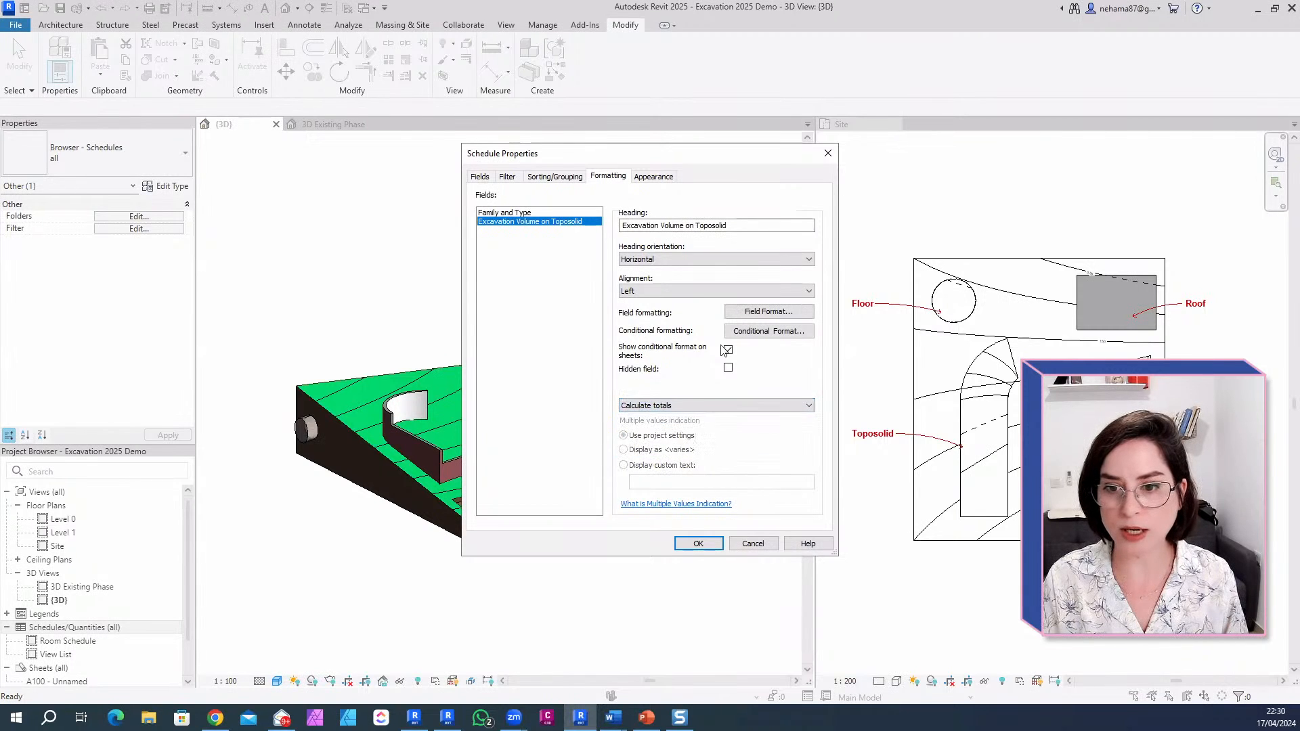
{"action": "left_click", "coordinate": [698, 544]}
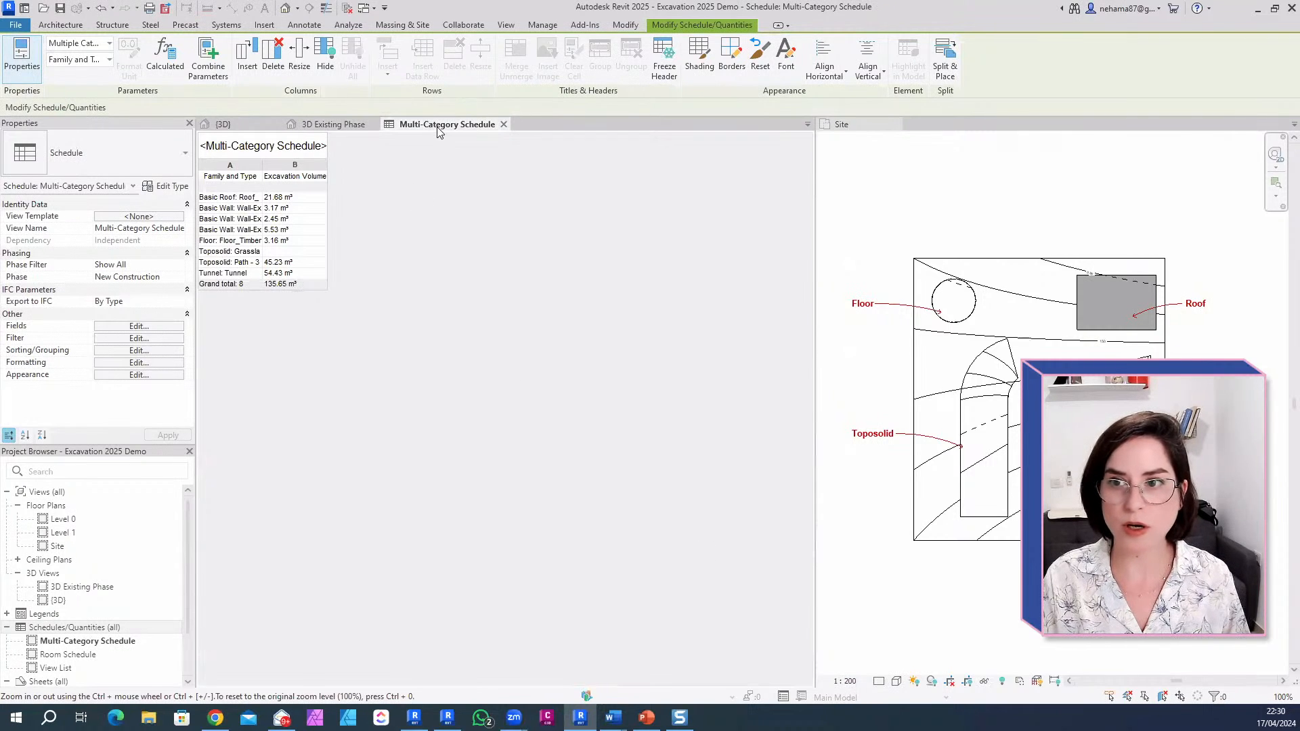
Step: Dock the Multi-Category Schedule with the Site view beside the 3D view and enlarge its text to 190%
{"action": "left_click", "coordinate": [503, 124]}
{"action": "left_click_drag", "start_coordinate": [488, 145], "coordinate": [888, 133]}
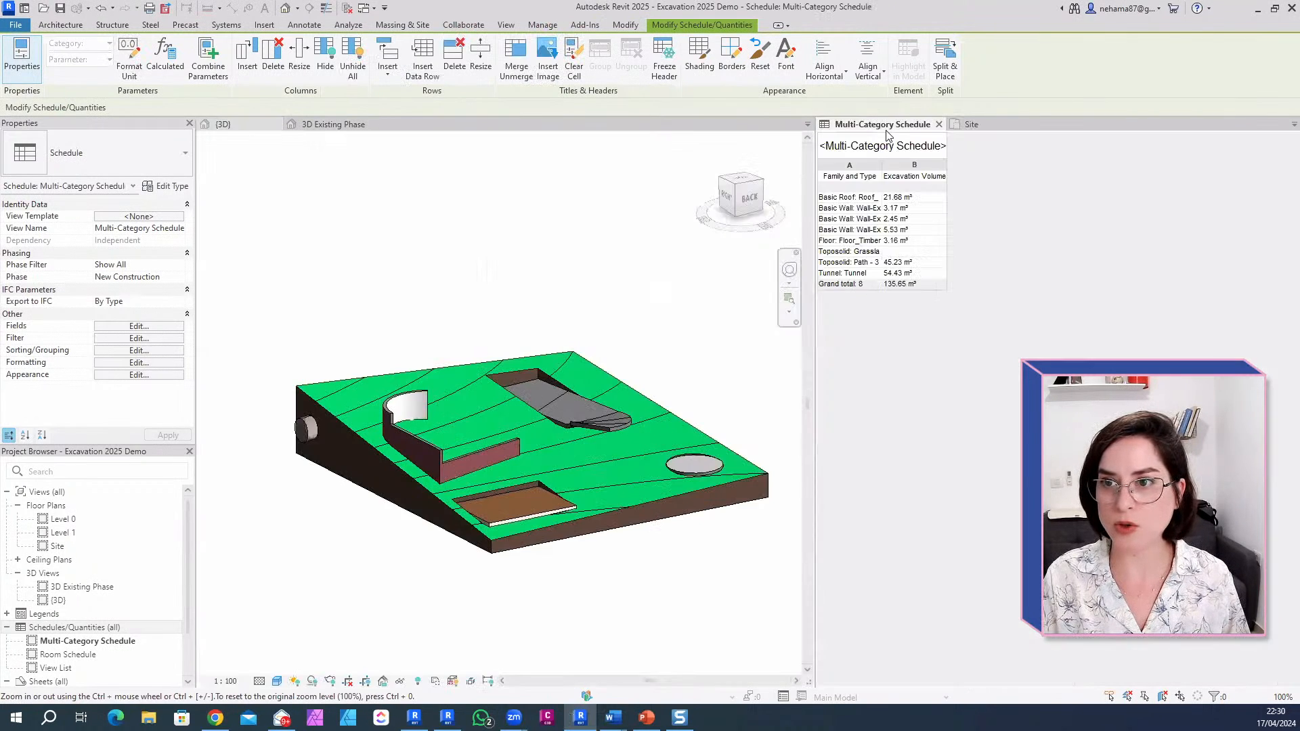
{"action": "scroll", "coordinate": [991, 238], "scroll_direction": "up", "scroll_amount": 3, "text": "ctrl"}
{"action": "scroll", "coordinate": [991, 239], "scroll_direction": "up", "scroll_amount": 2, "text": "ctrl"}
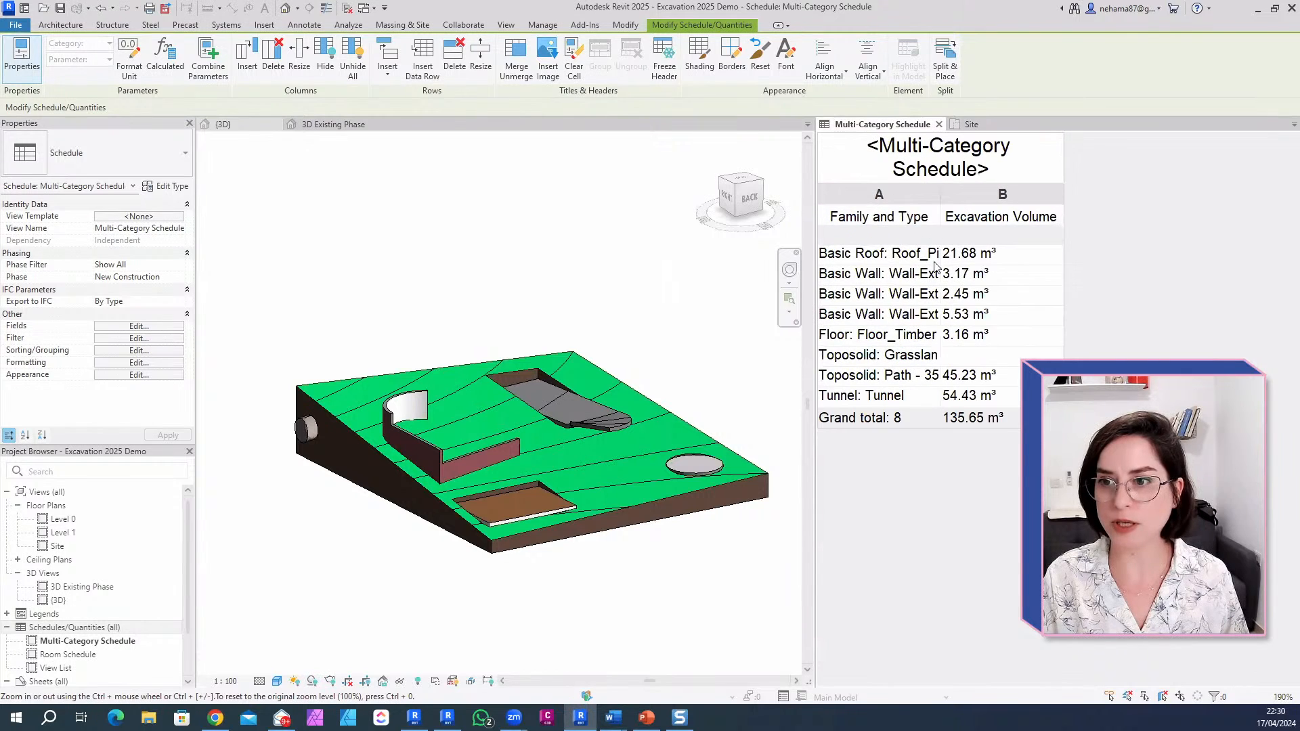
Step: Identify the scheduled walls in the 3D view by highlighting their rows in the schedule one after another
{"action": "left_click", "coordinate": [868, 275]}
{"action": "scroll", "coordinate": [502, 470], "scroll_direction": "up", "scroll_amount": 5}
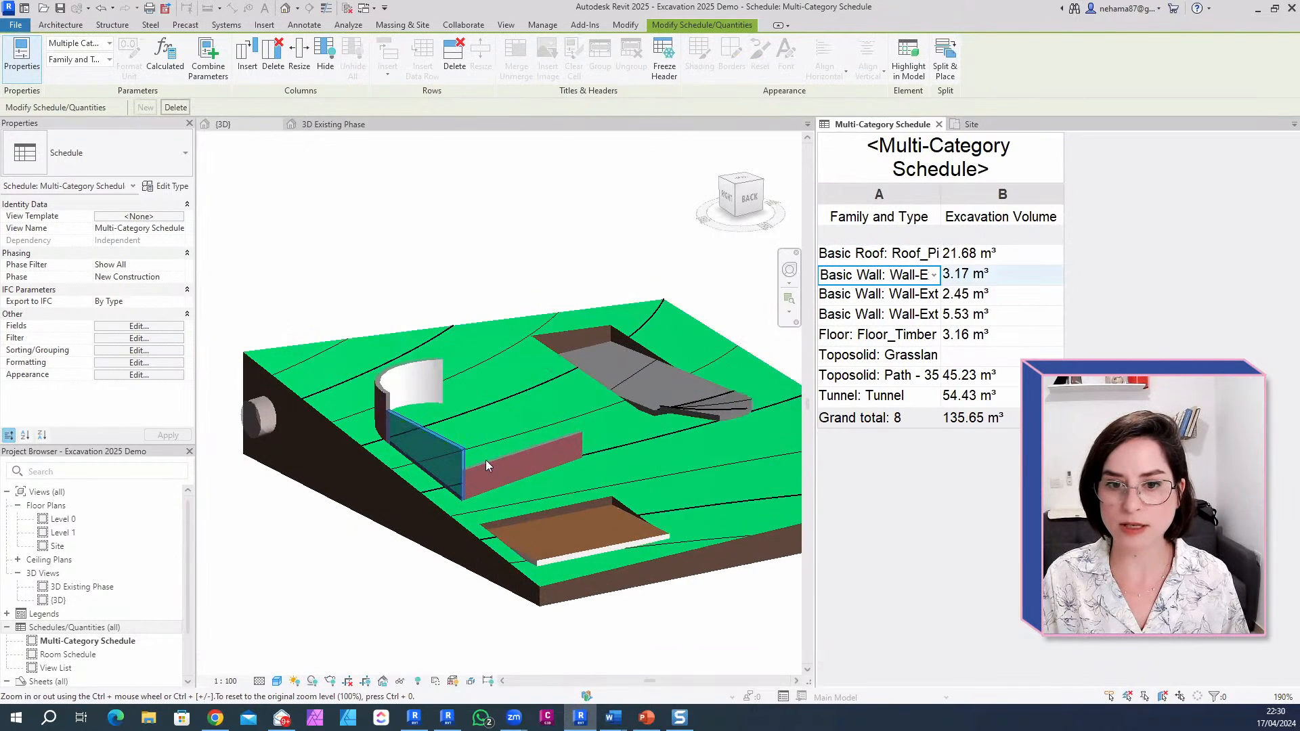
{"action": "left_click", "coordinate": [874, 295]}
{"action": "left_click", "coordinate": [873, 316]}
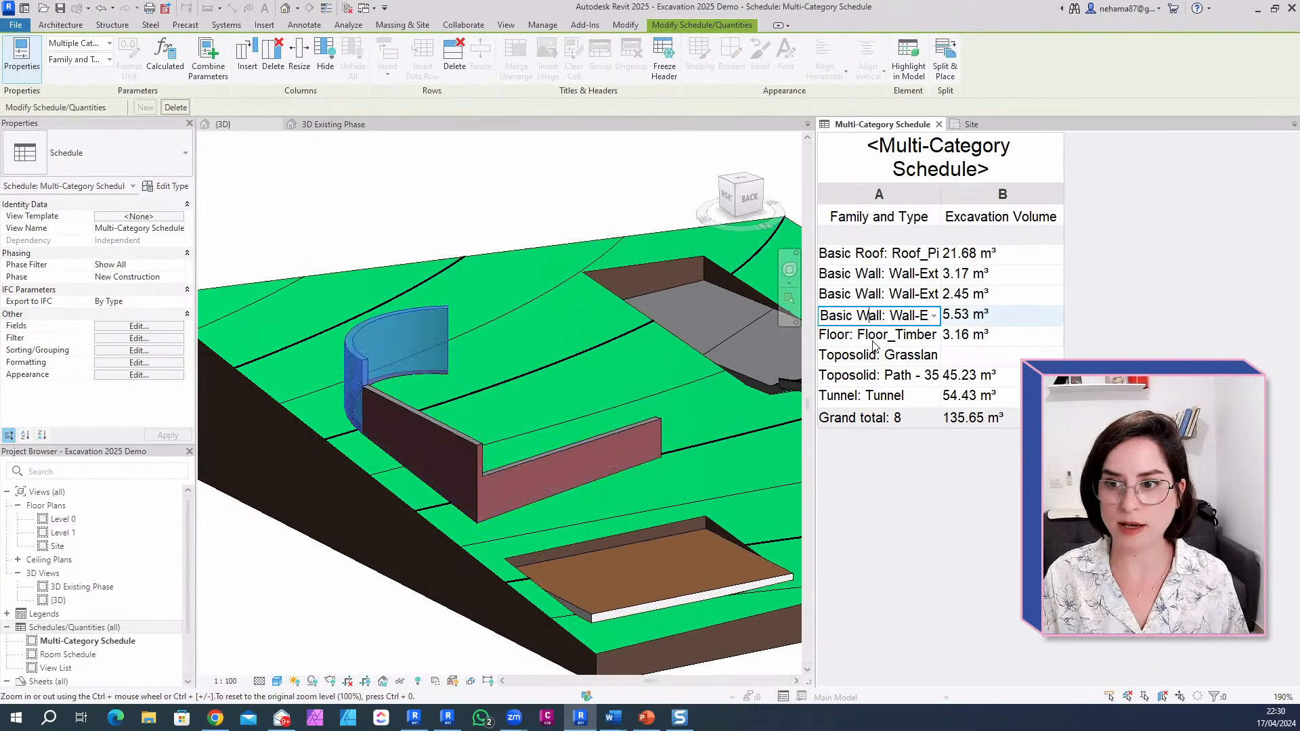
{"action": "left_click", "coordinate": [875, 335]}
{"action": "left_click", "coordinate": [865, 355]}
{"action": "left_click", "coordinate": [869, 295]}
{"action": "left_click", "coordinate": [872, 275]}
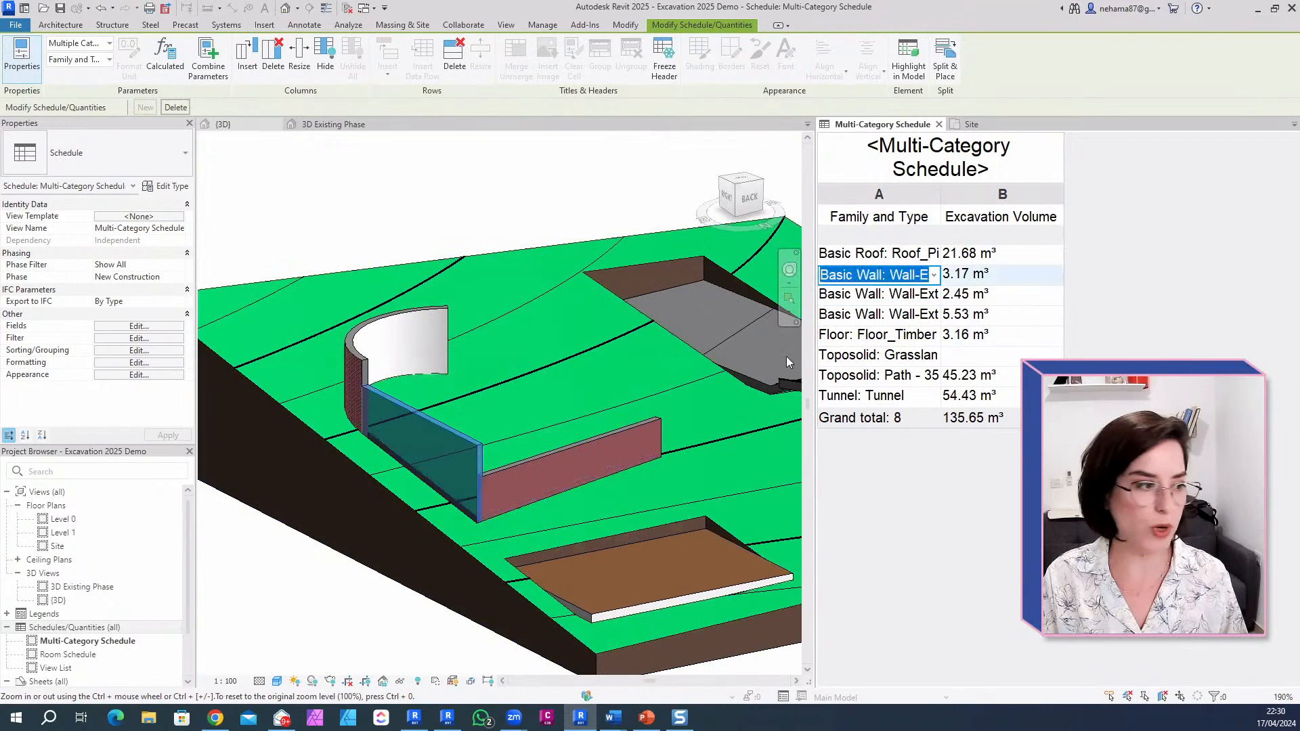
{"action": "scroll", "coordinate": [325, 590], "scroll_direction": "down", "scroll_amount": 5}
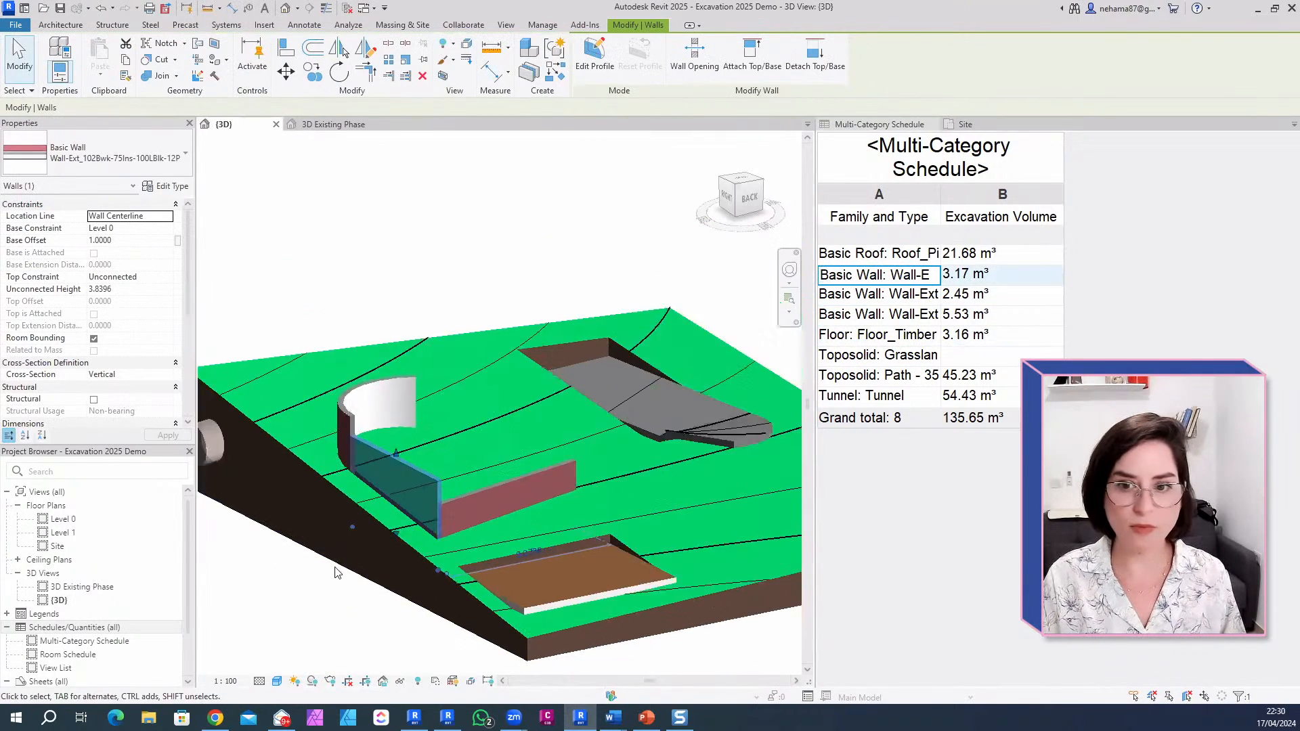
Step: Bring the Site plan back beside the 3D view and clear the wall selection
{"action": "left_click", "coordinate": [965, 124]}
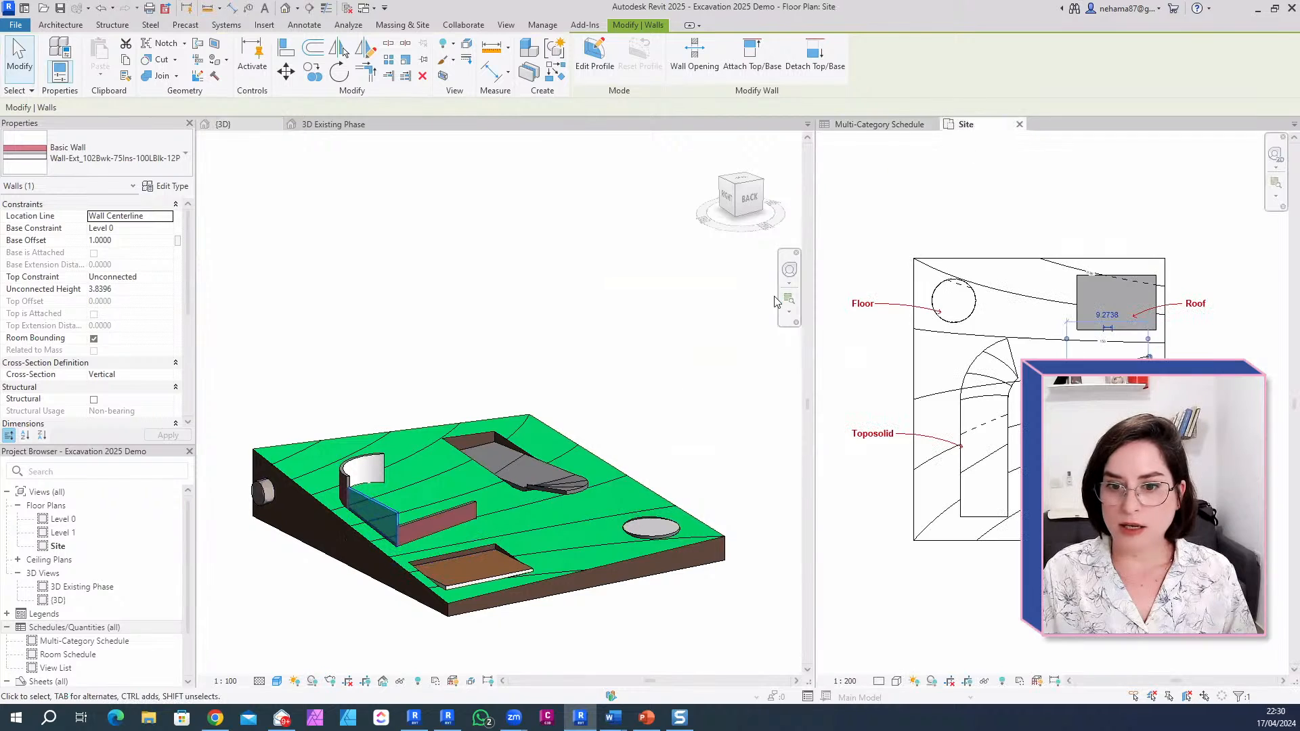
{"action": "scroll", "coordinate": [584, 344], "scroll_direction": "down", "scroll_amount": 1}
{"action": "scroll", "coordinate": [546, 572], "scroll_direction": "up", "scroll_amount": 2}
{"action": "left_click", "coordinate": [628, 566]}
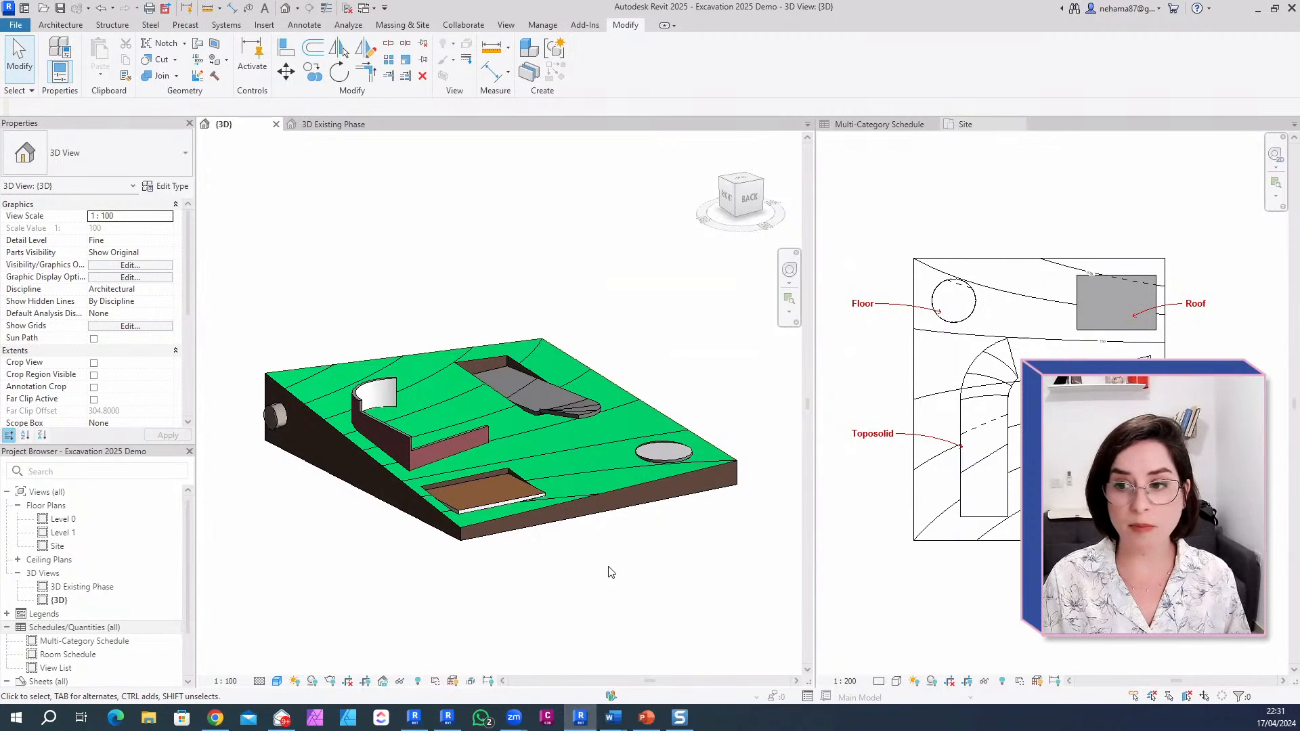
Step: Copy the toposolid from the {3D} view and paste it aligned to the same place in the 3D Existing Phase view
{"action": "scroll", "coordinate": [612, 572], "scroll_direction": "up", "scroll_amount": 1}
{"action": "middle_click_drag", "start_coordinate": [593, 589], "coordinate": [593, 581]}
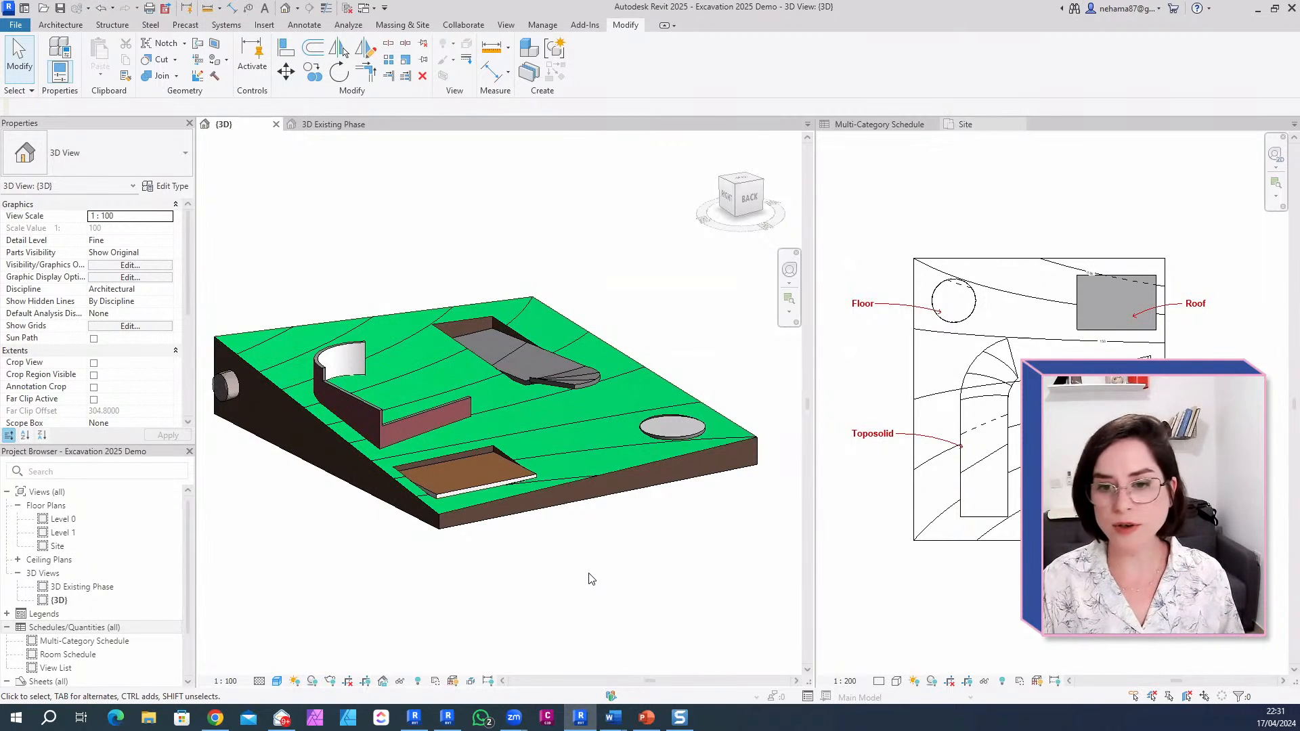
{"action": "left_click", "coordinate": [591, 477]}
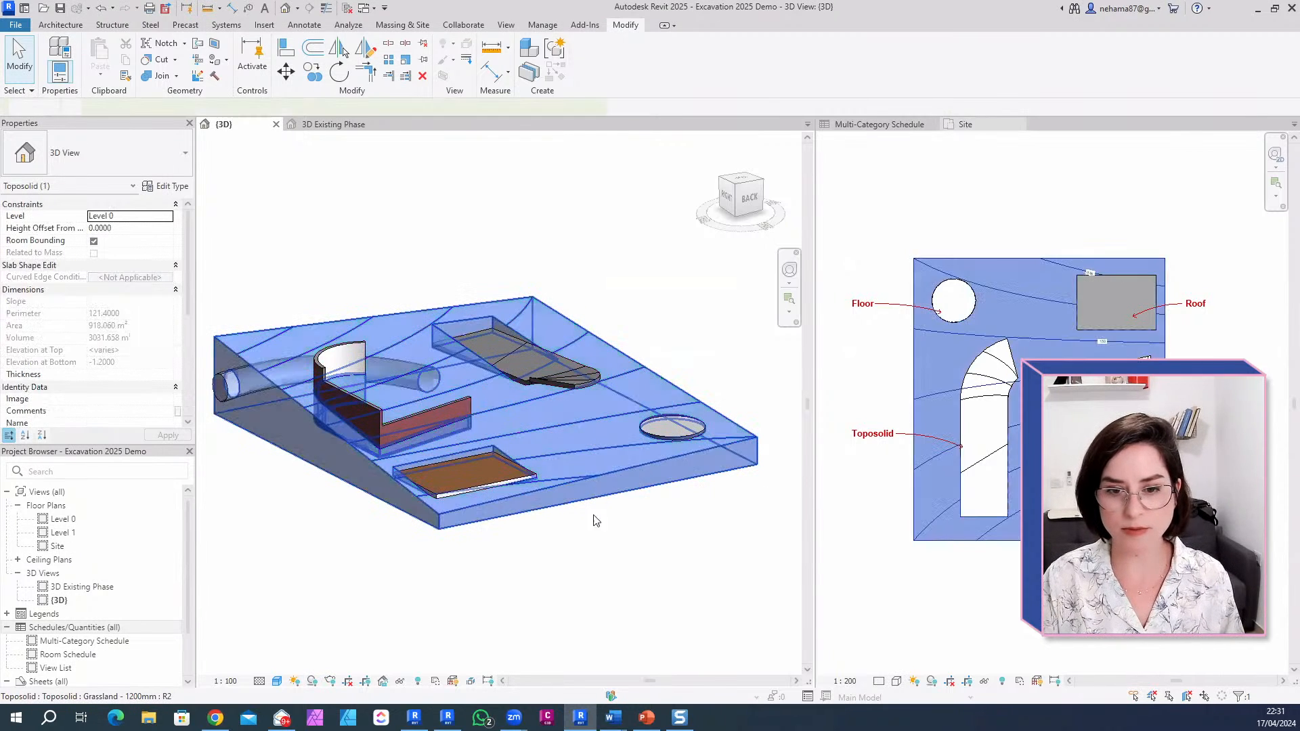
{"action": "scroll", "coordinate": [635, 566], "scroll_direction": "down", "scroll_amount": 2}
{"action": "middle_click_drag", "start_coordinate": [634, 561], "coordinate": [638, 588], "text": "shift"}
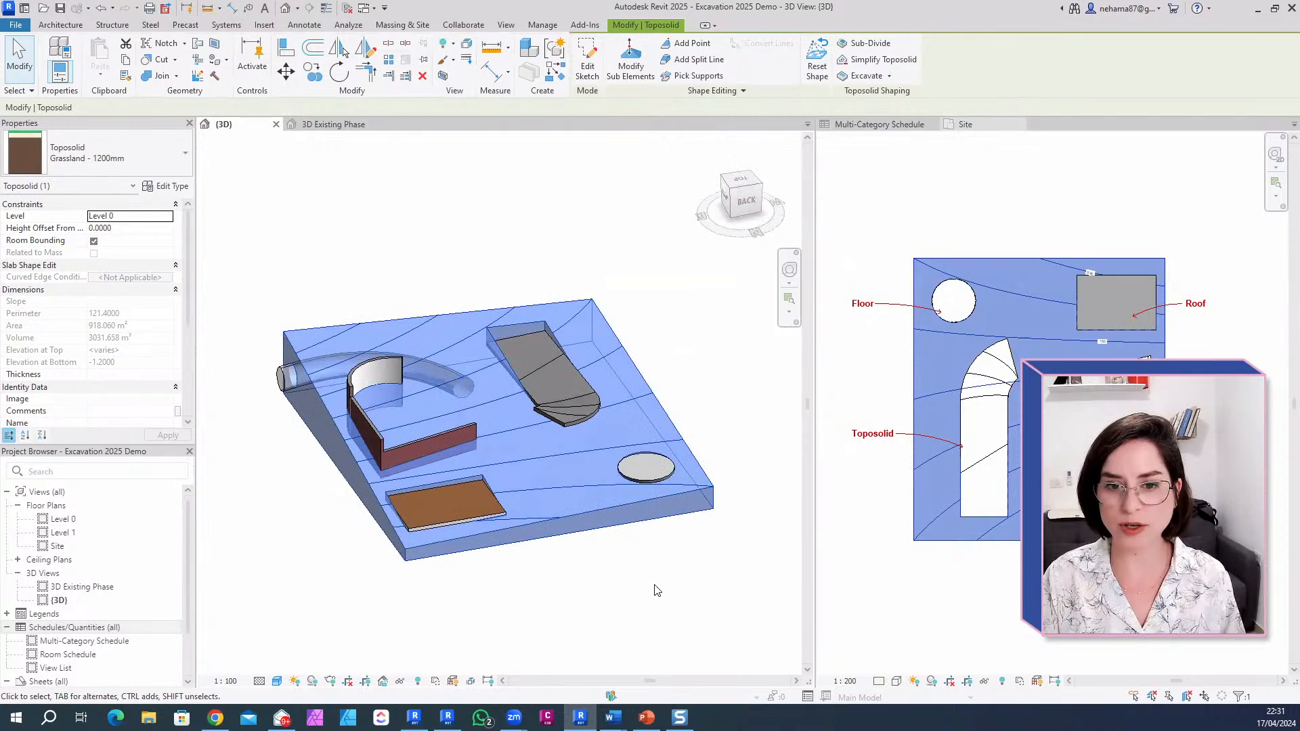
{"action": "scroll", "coordinate": [643, 587], "scroll_direction": "up", "scroll_amount": 1}
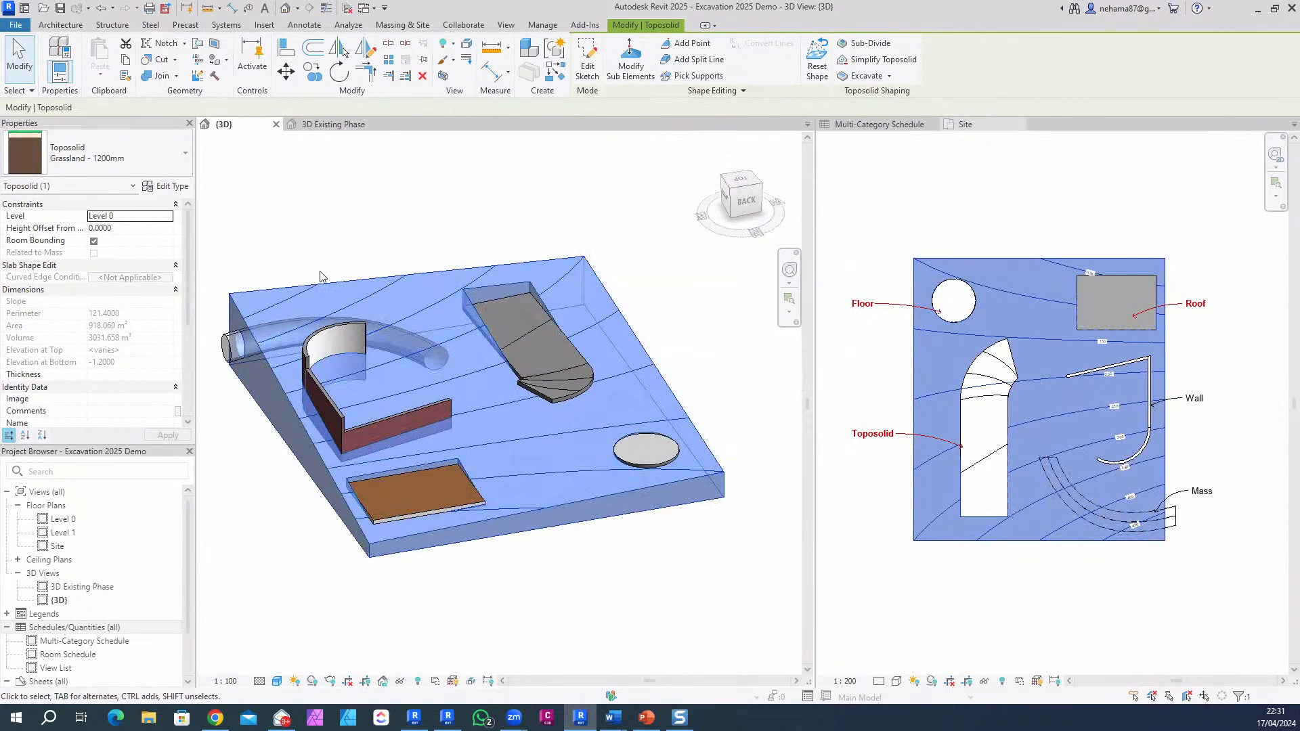
{"action": "left_click", "coordinate": [318, 128]}
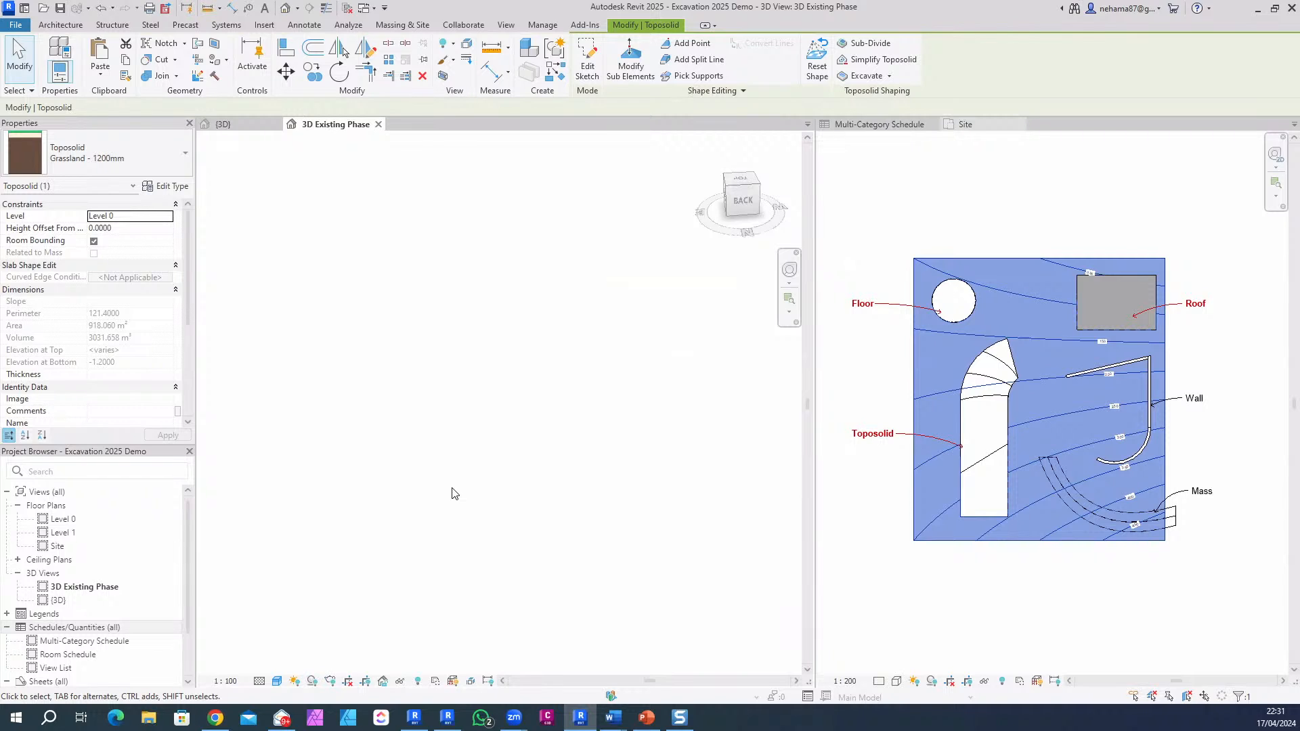
{"action": "left_click", "coordinate": [101, 76]}
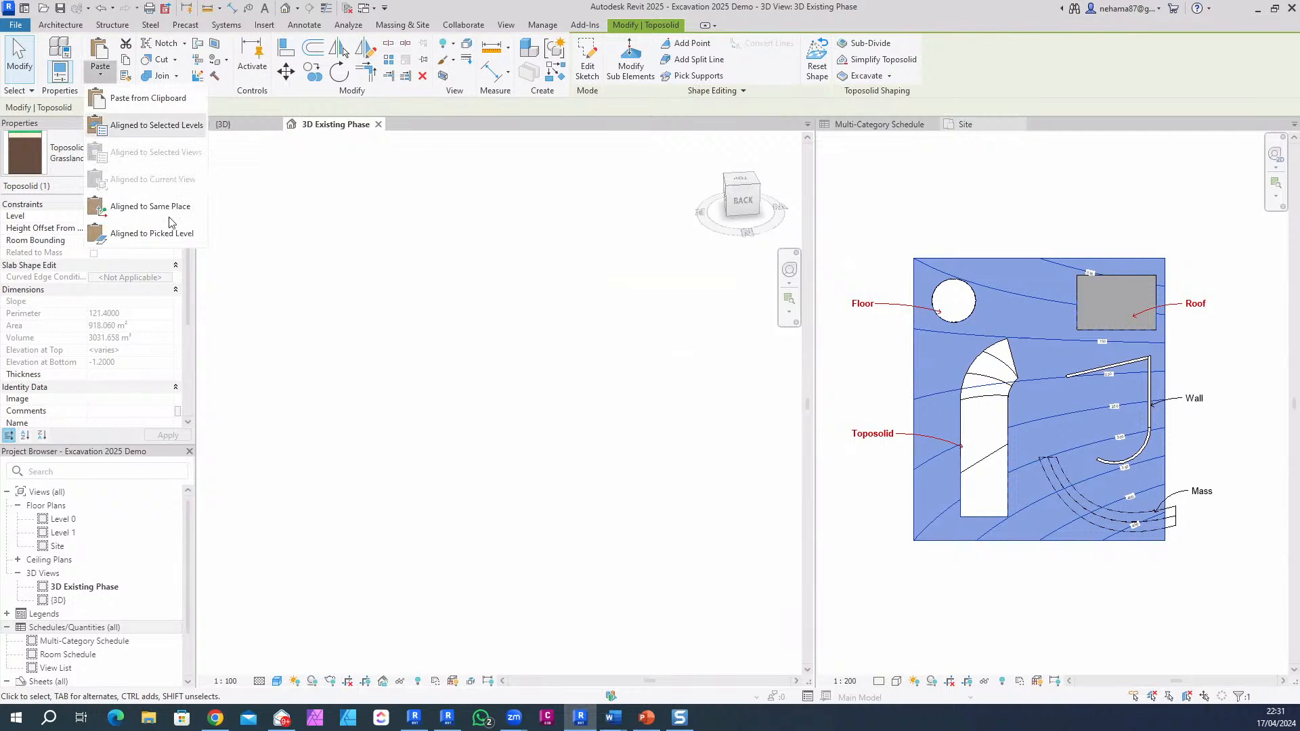
{"action": "left_click", "coordinate": [155, 207]}
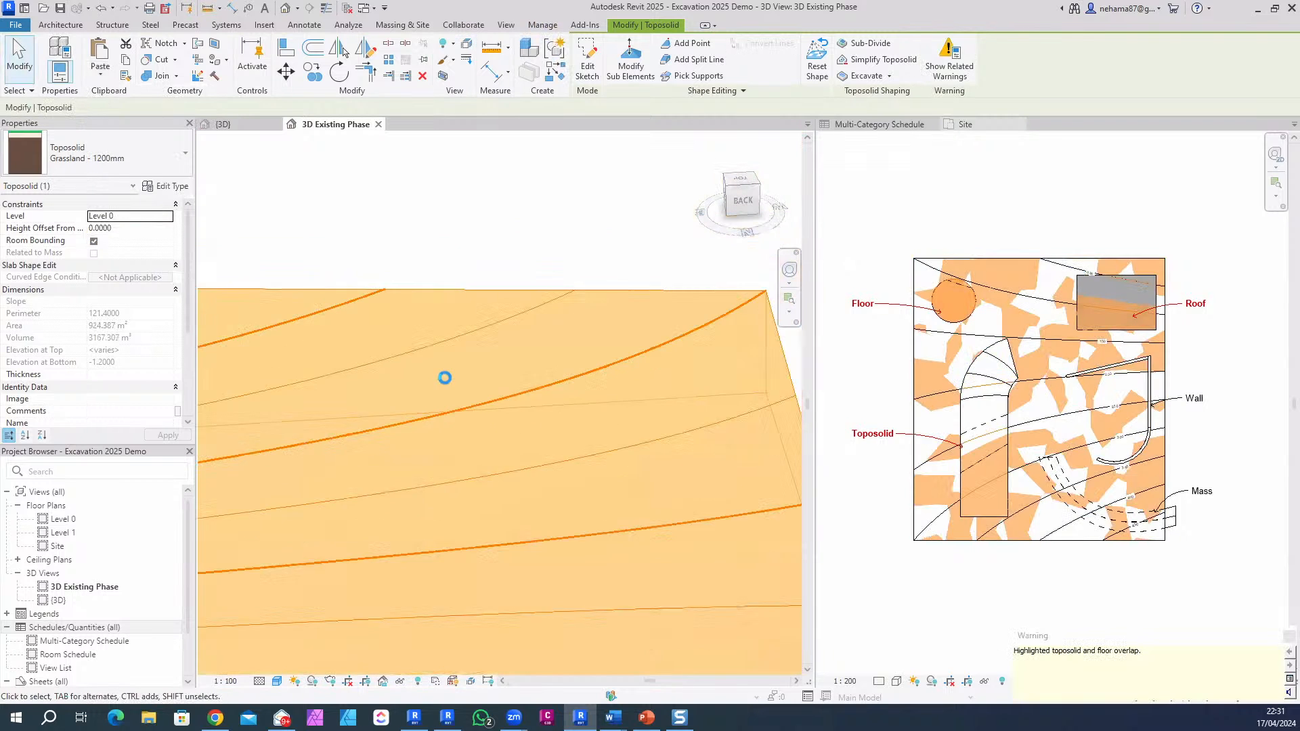
{"action": "scroll", "coordinate": [610, 255], "scroll_direction": "down", "scroll_amount": 5}
{"action": "left_click", "coordinate": [531, 261]}
{"action": "left_click", "coordinate": [424, 543]}
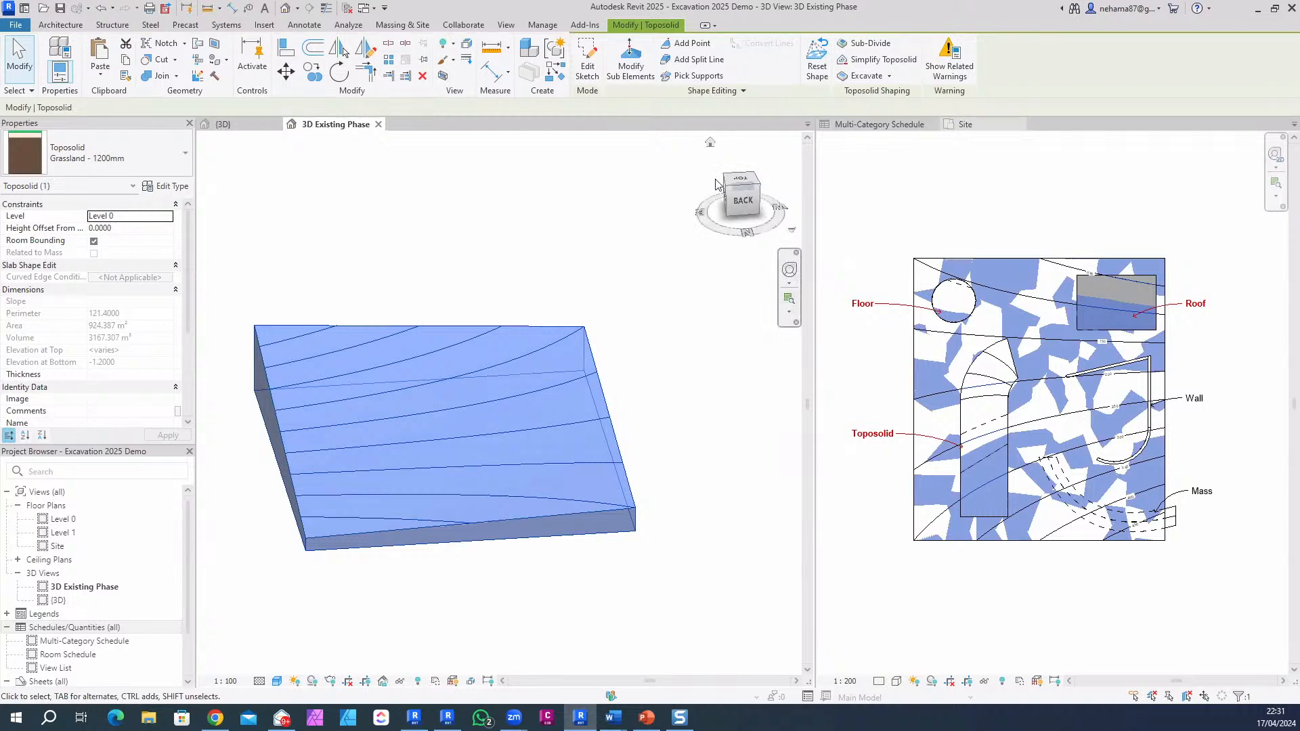
Step: Create a rectangular timber floor about 15.3 by 11.8 m over the existing-phase toposolid, viewed from above, with a height offset of 1
{"action": "left_click", "coordinate": [741, 190]}
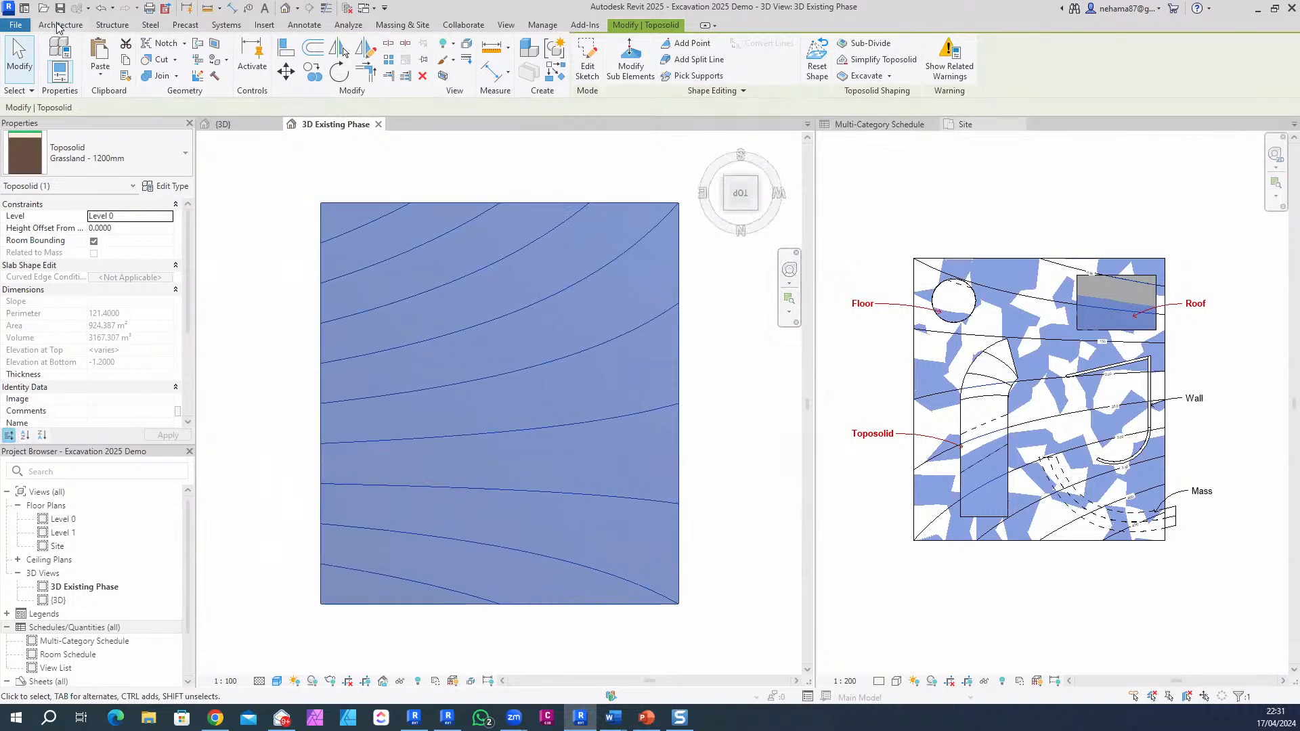
{"action": "left_click", "coordinate": [59, 25]}
{"action": "left_click", "coordinate": [308, 53]}
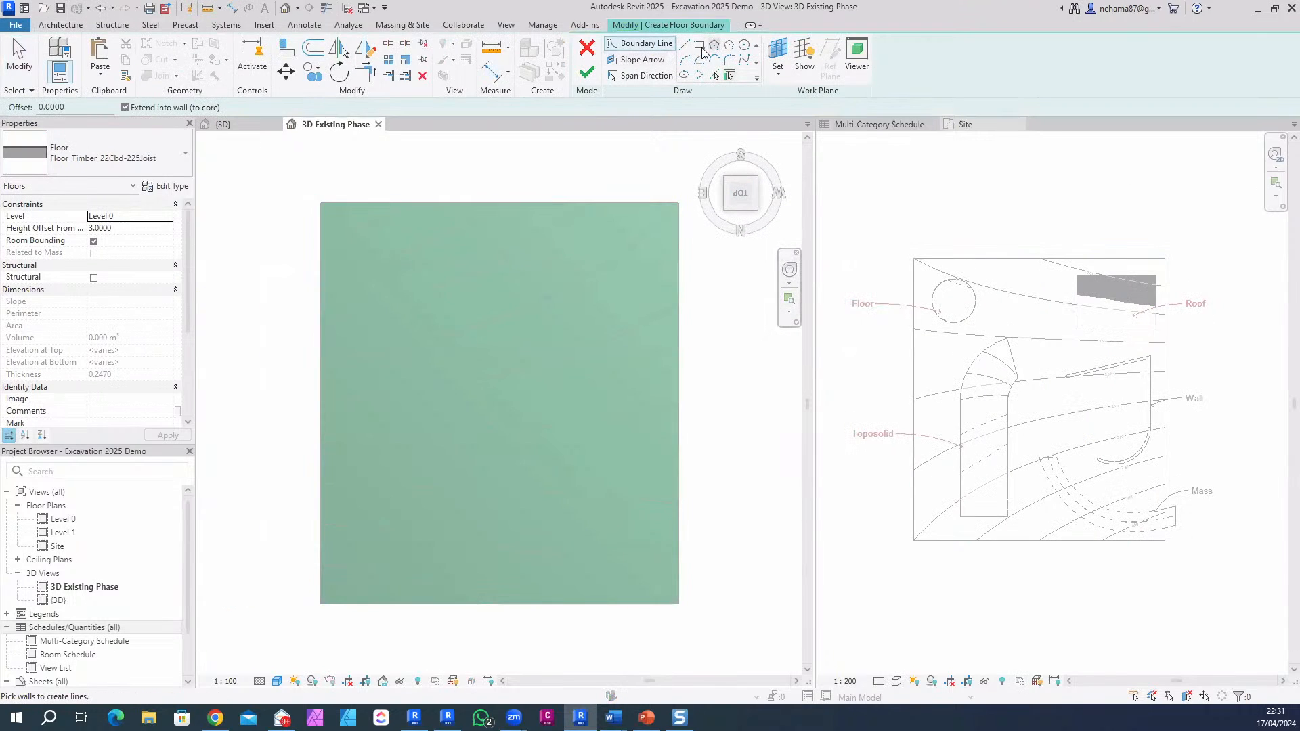
{"action": "left_click", "coordinate": [571, 534]}
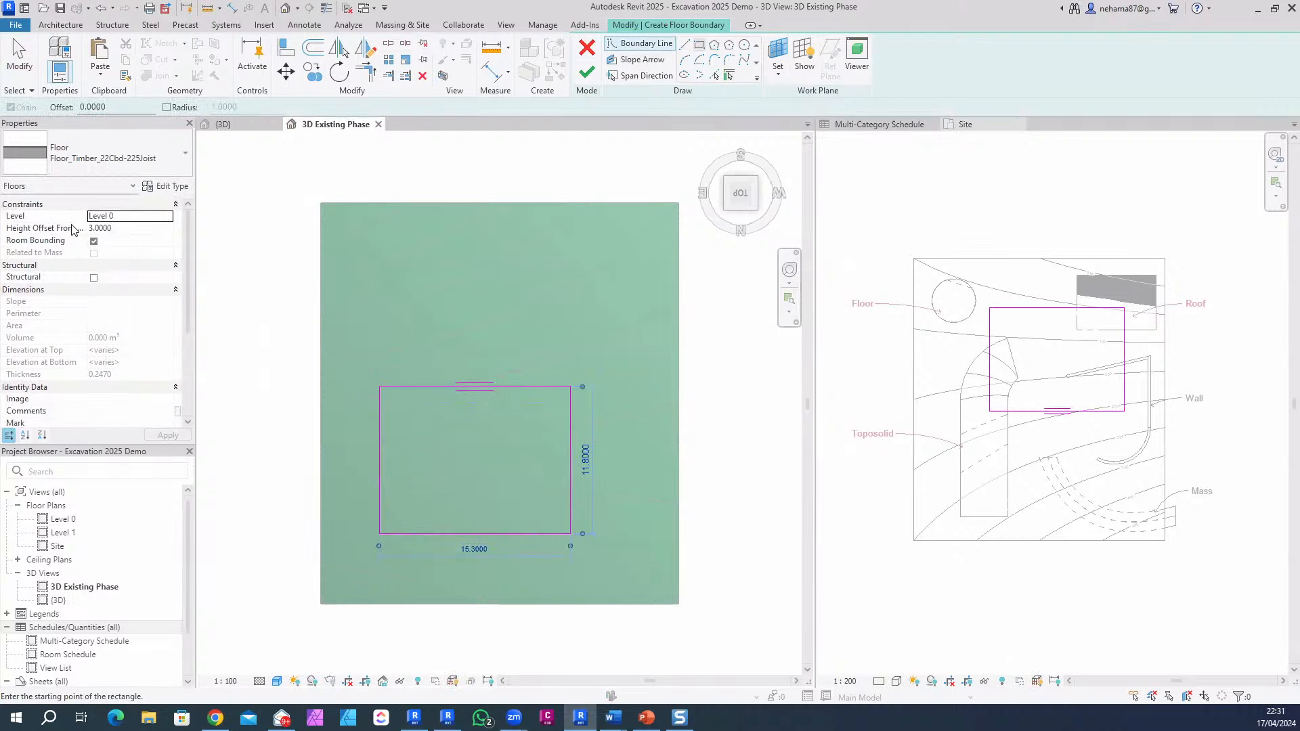
{"action": "left_click", "coordinate": [133, 232]}
{"action": "type", "text": "1"}
{"action": "left_click", "coordinate": [581, 76]}
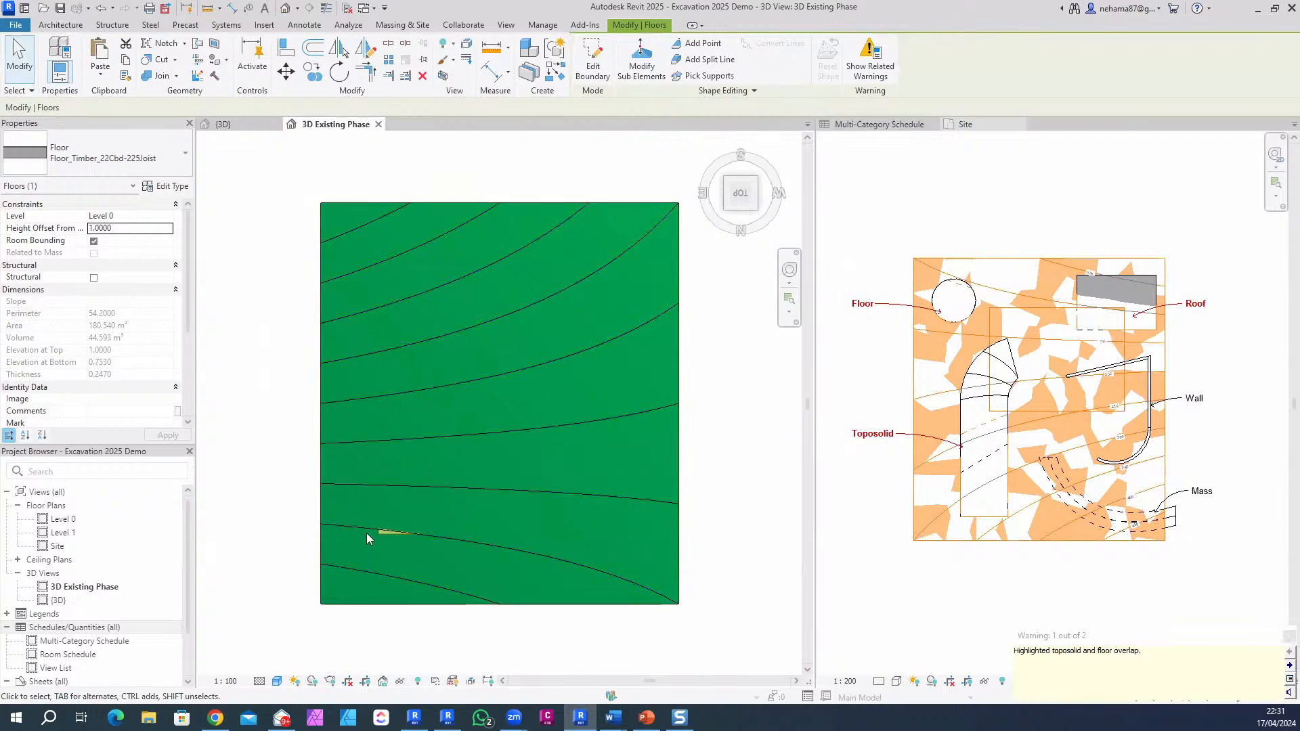
Step: Set the new floor's height offset from Level 0 to 2 and clear the selection
{"action": "type", "text": "2"}
{"action": "key", "text": "Return"}
{"action": "left_click", "coordinate": [270, 552]}
{"action": "middle_click_drag", "start_coordinate": [271, 552], "coordinate": [376, 441], "text": "shift"}
{"action": "scroll", "coordinate": [291, 504], "scroll_direction": "up", "scroll_amount": 3}
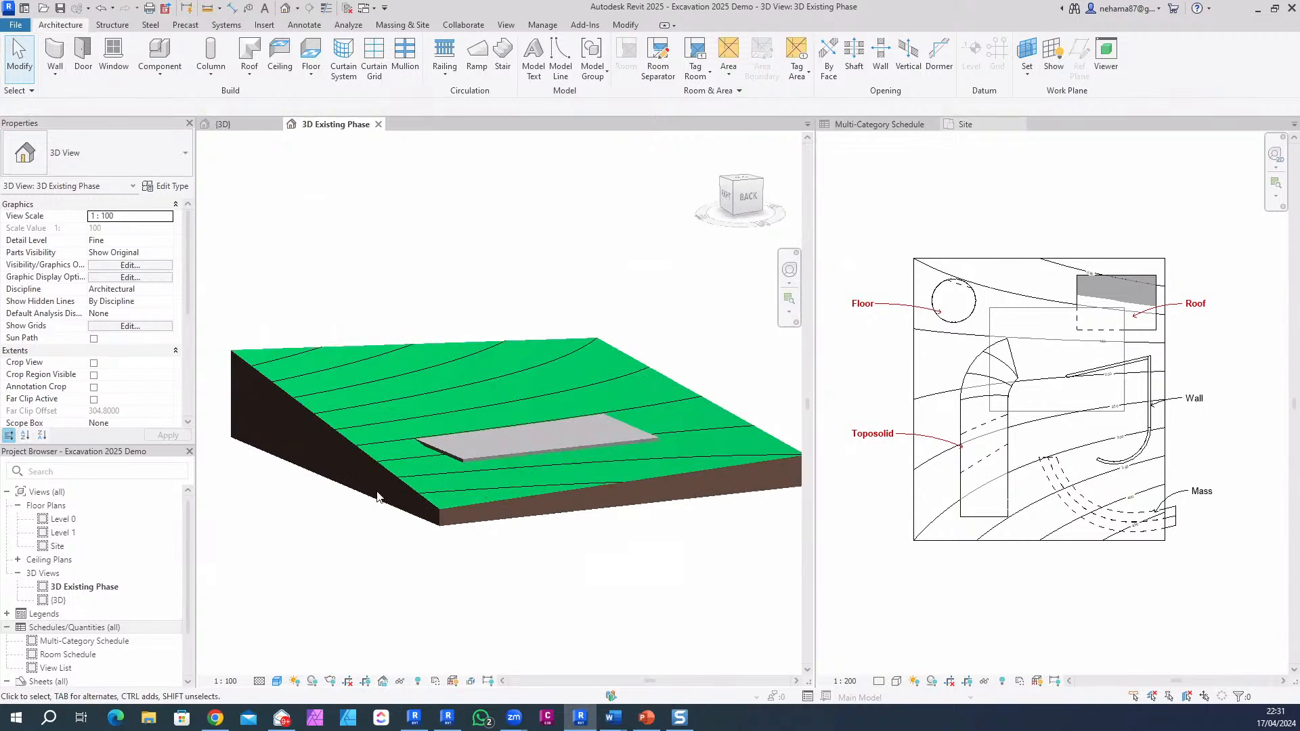
Step: Excavate the existing-phase toposolid with the new rectangular floor
{"action": "left_click", "coordinate": [564, 506]}
{"action": "scroll", "coordinate": [50, 369], "scroll_direction": "down", "scroll_amount": 3}
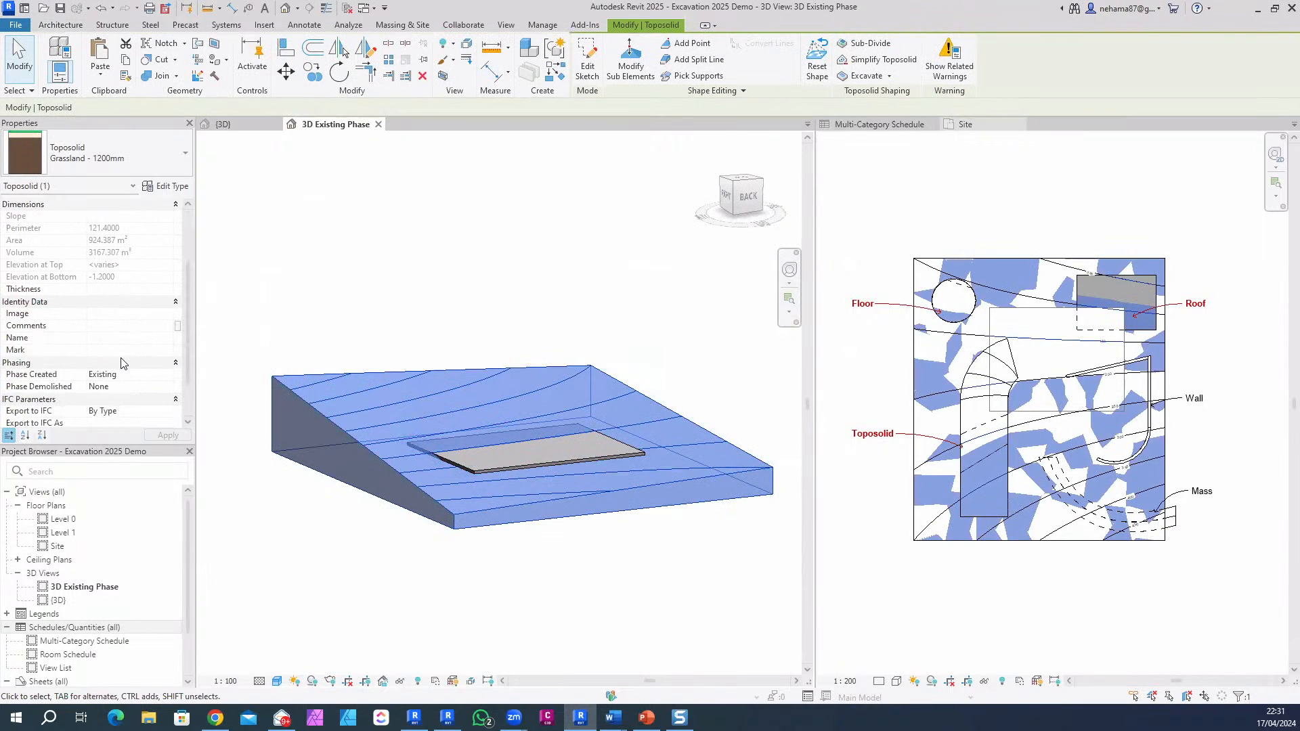
{"action": "left_click", "coordinate": [851, 77]}
{"action": "left_click", "coordinate": [605, 455]}
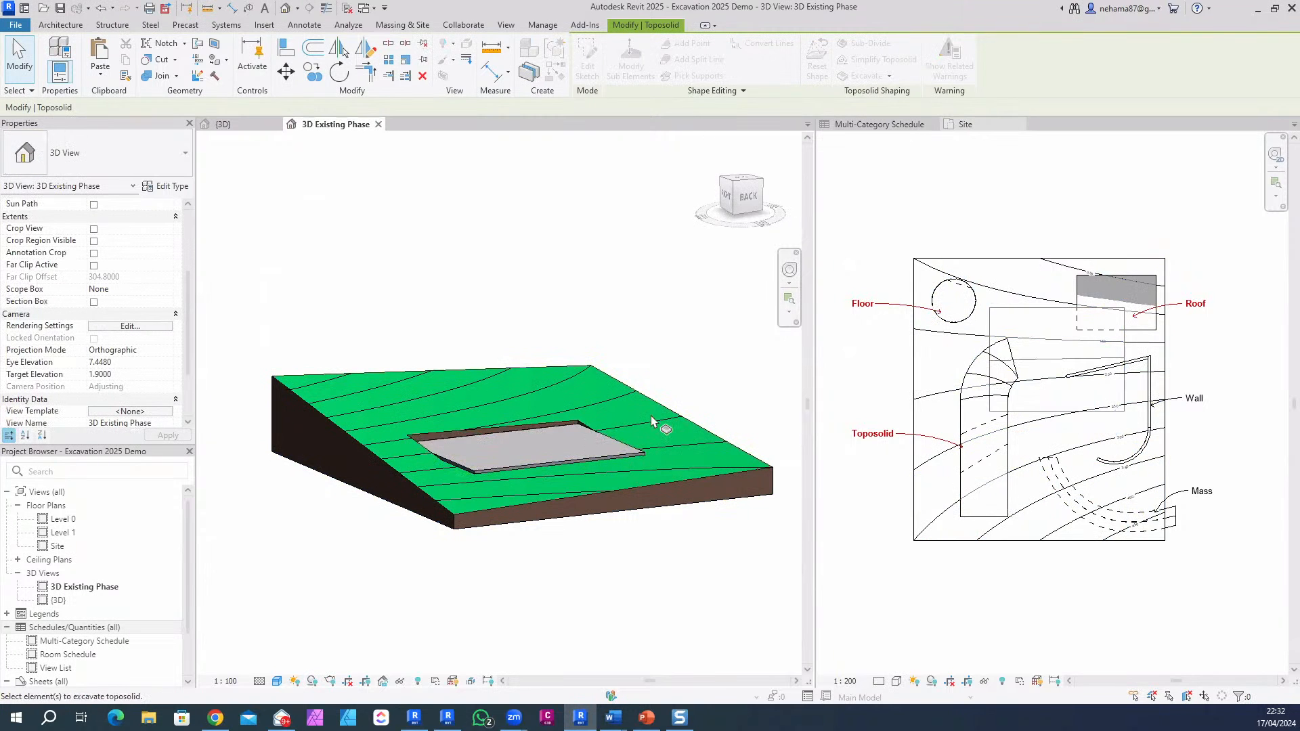
{"action": "key", "text": "Escape"}
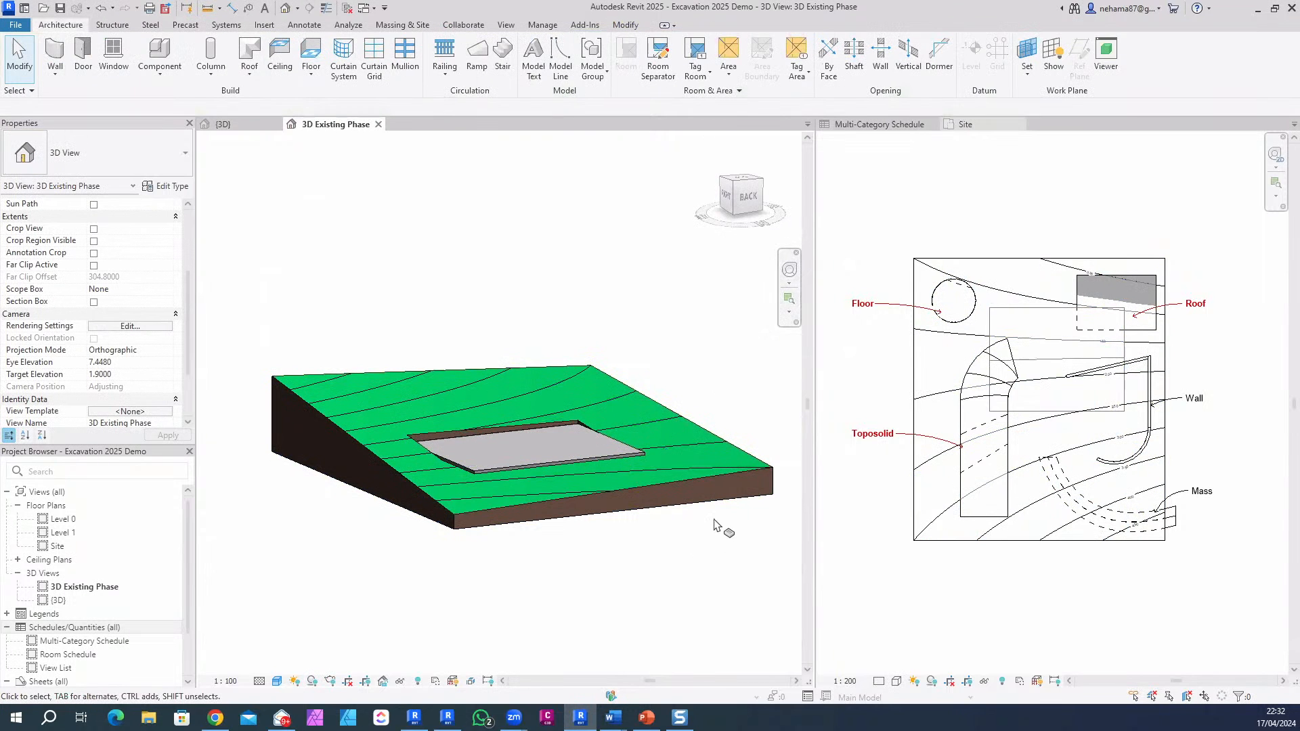
Step: Check the rectangular floor's excavation volume in its properties, and delete the floor
{"action": "middle_click_drag", "start_coordinate": [746, 508], "coordinate": [684, 556], "text": "shift"}
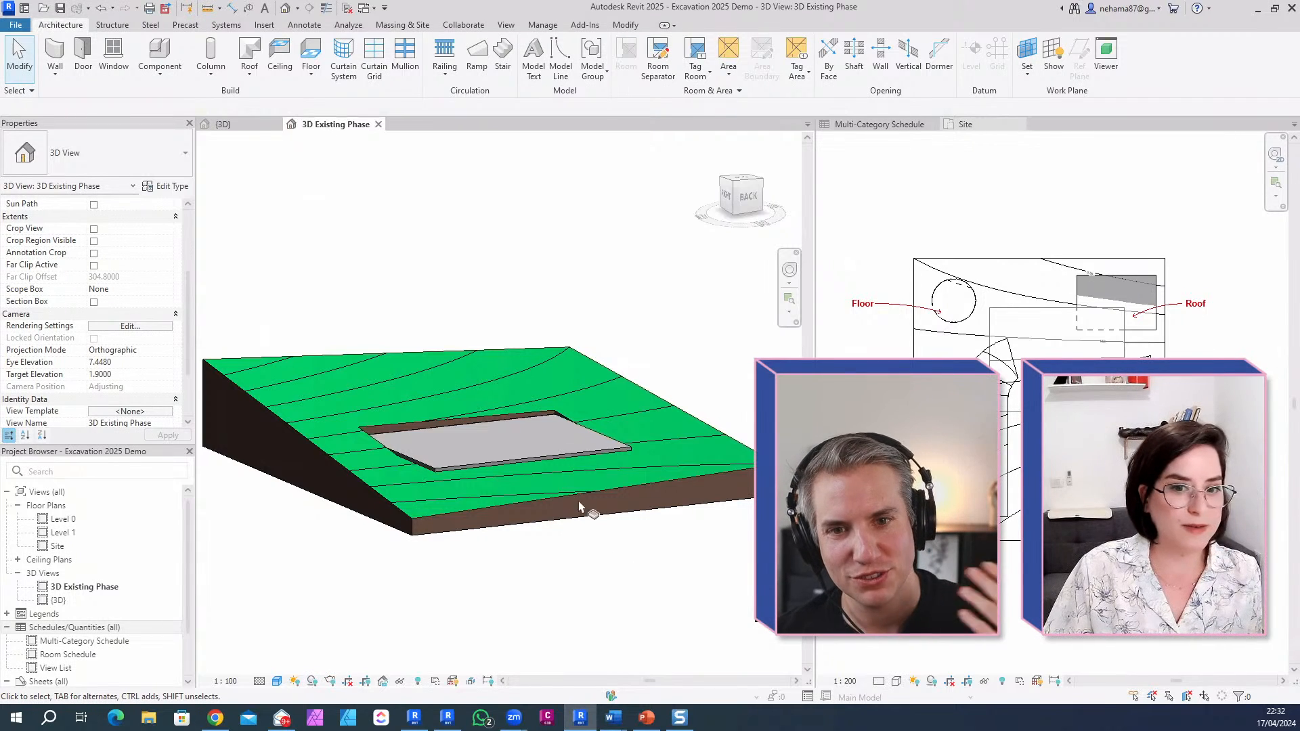
{"action": "key", "text": "Tab"}
{"action": "left_click", "coordinate": [532, 482]}
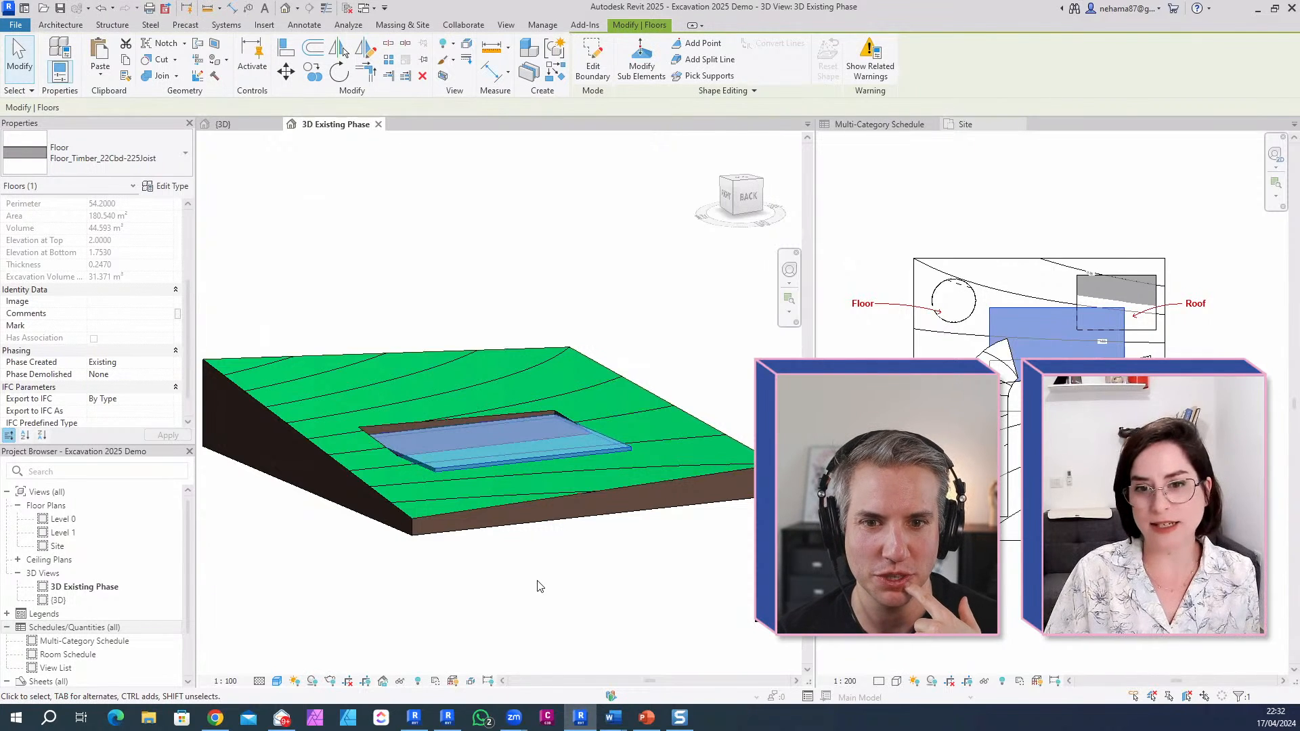
{"action": "left_click", "coordinate": [540, 590]}
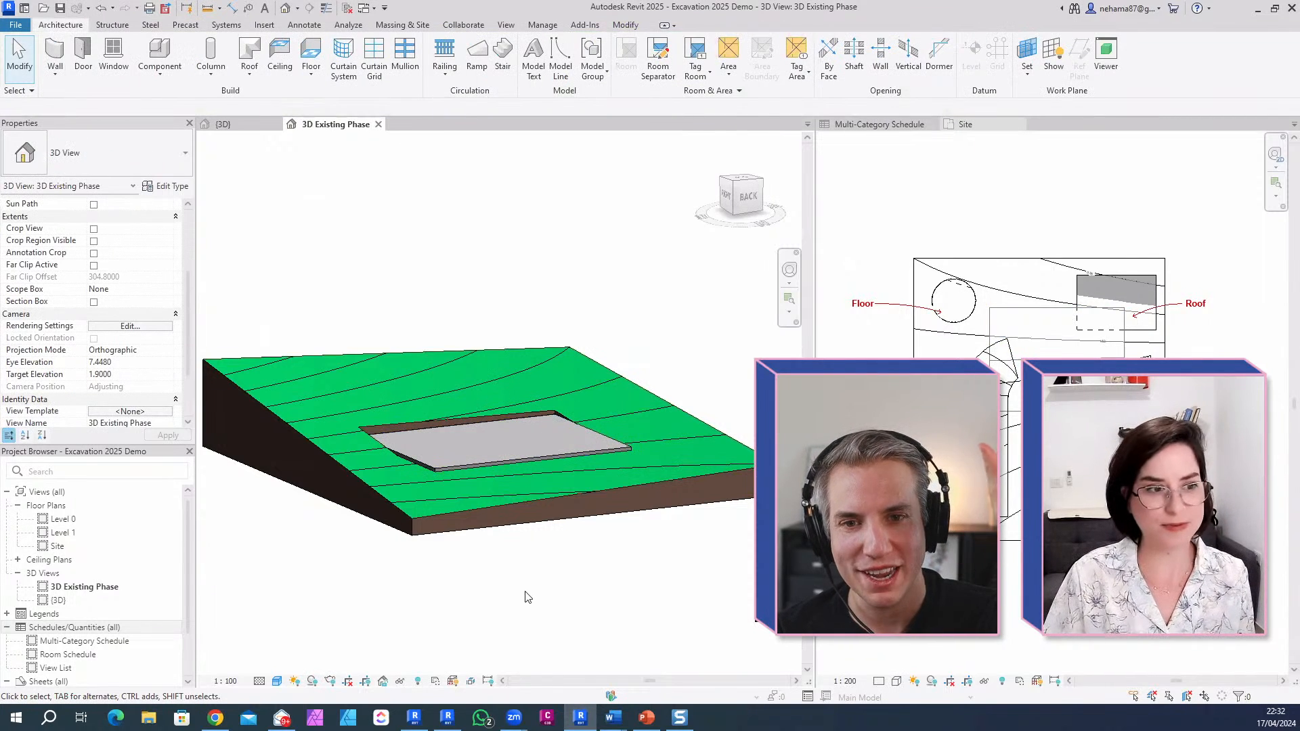
{"action": "left_click", "coordinate": [505, 461]}
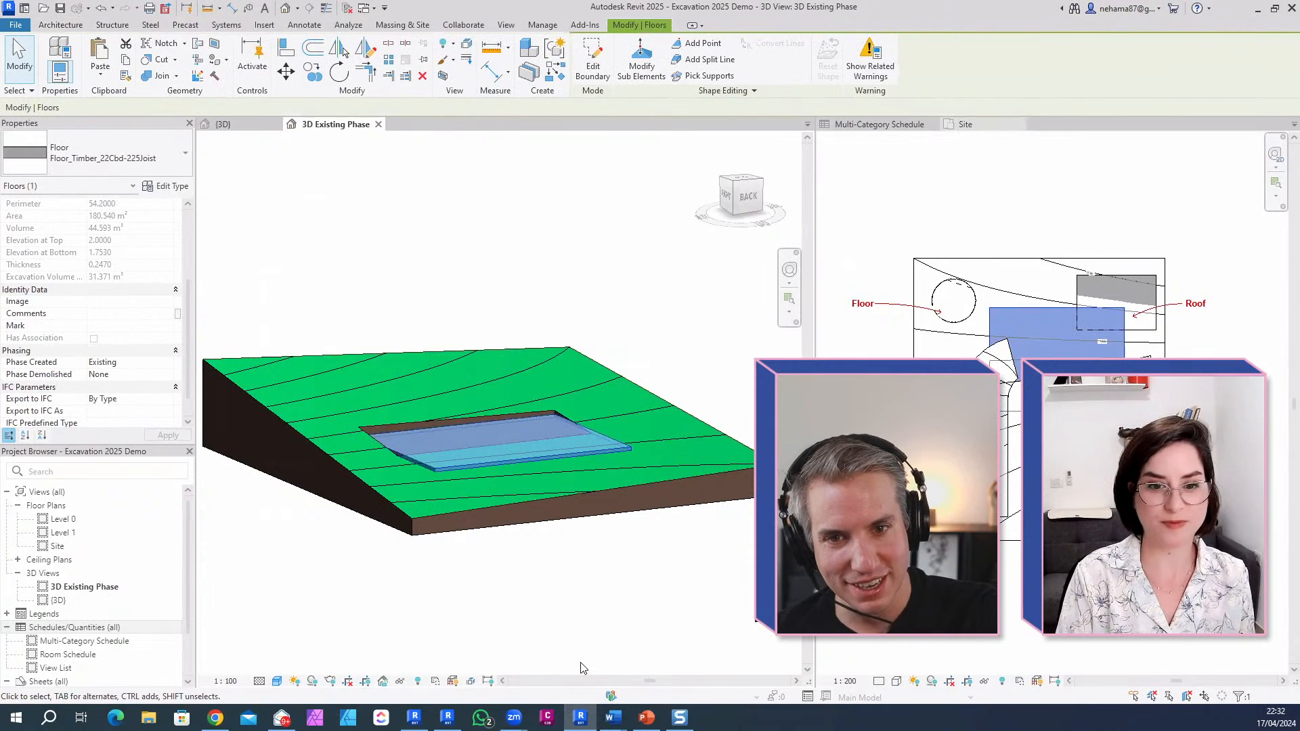
{"action": "key", "text": "Delete"}
Step: Set the existing toposolid's Phase Demolished to New Construction and clear the selection
{"action": "left_click", "coordinate": [555, 497]}
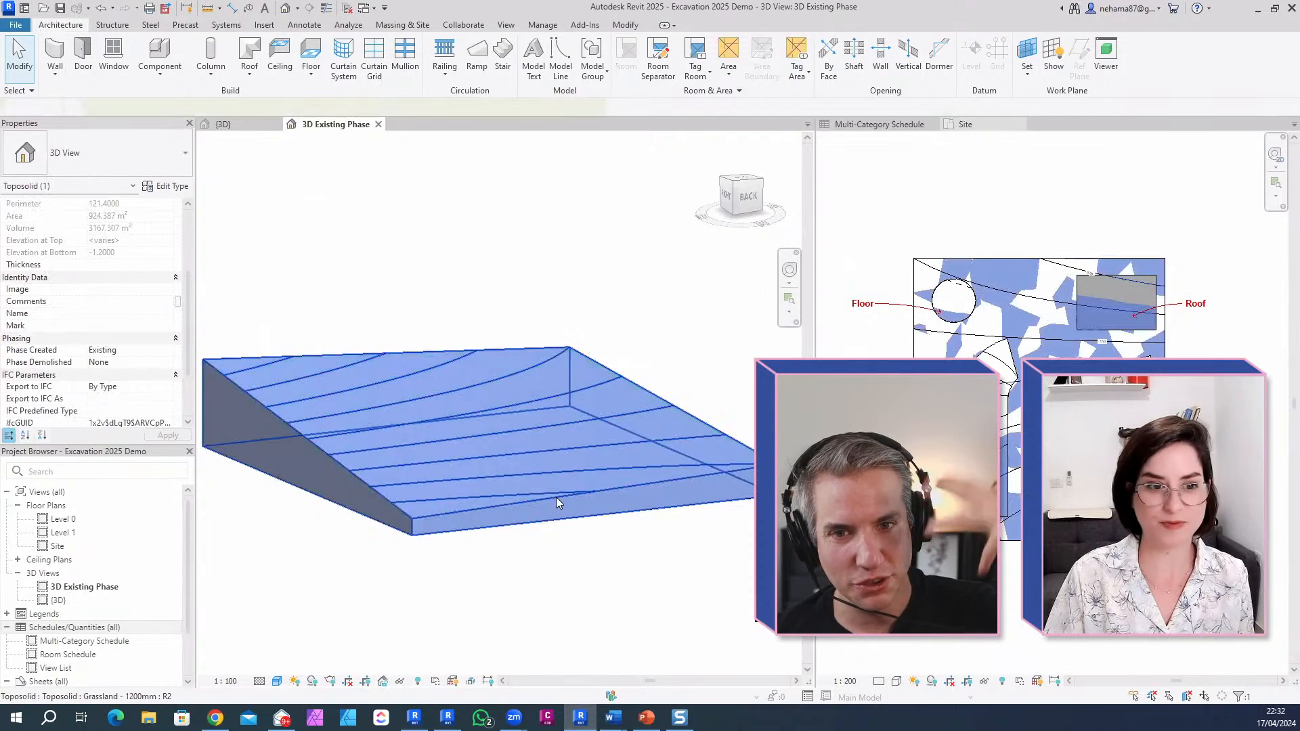
{"action": "left_click", "coordinate": [103, 362]}
{"action": "left_click", "coordinate": [119, 385]}
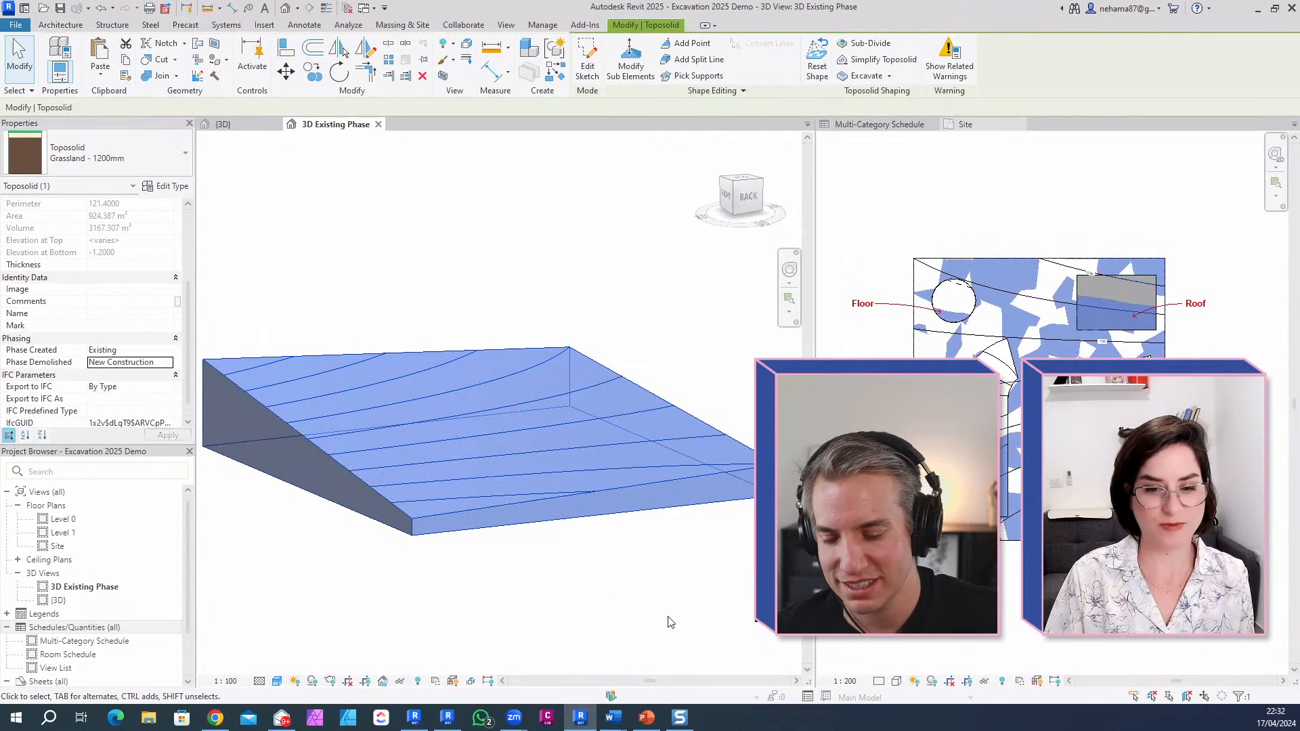
{"action": "left_click", "coordinate": [650, 603]}
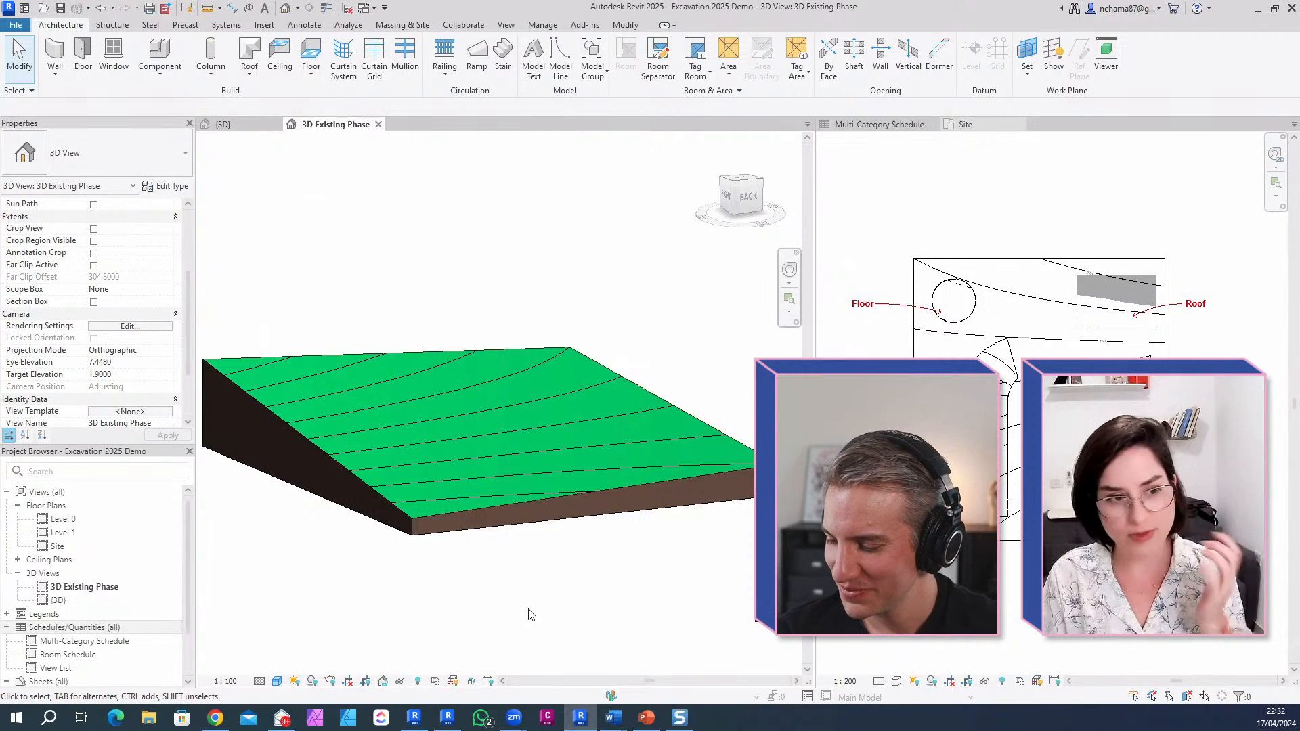
Step: Review the existing toposolid's phasing properties and compare it with the {3D} view
{"action": "left_click", "coordinate": [480, 512]}
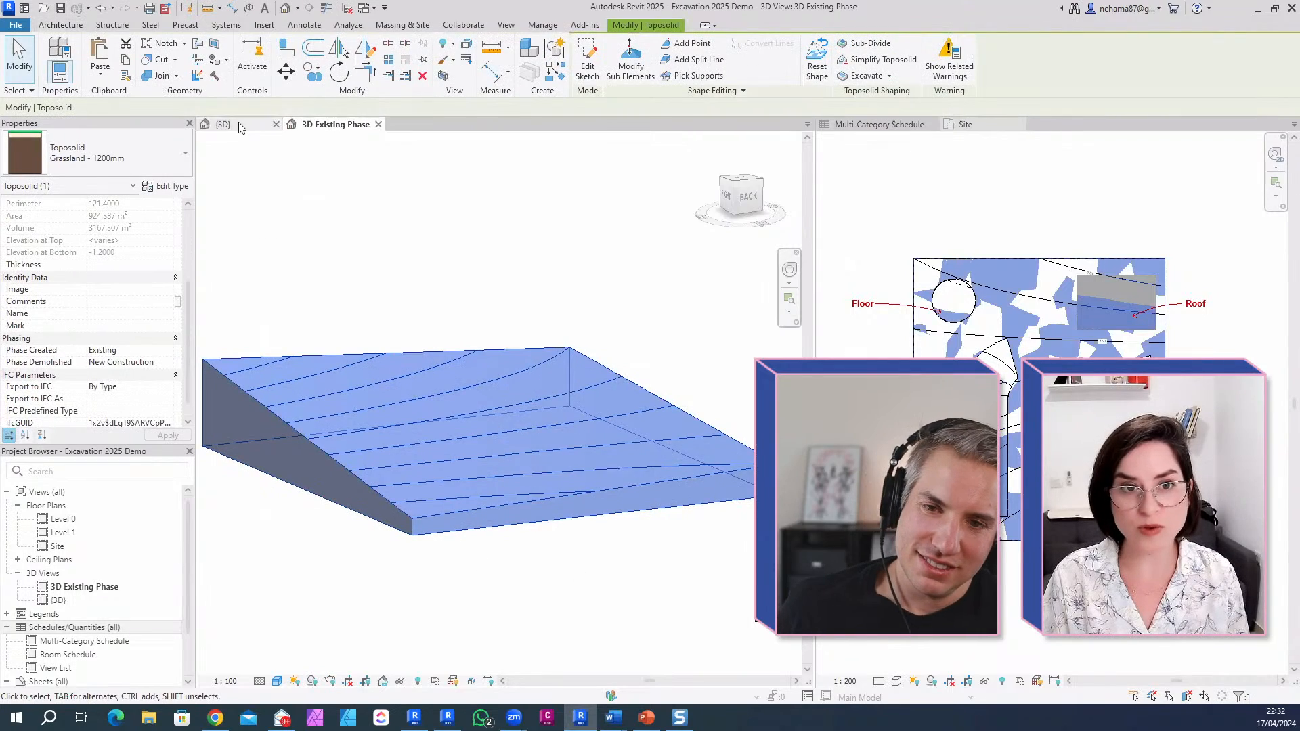
{"action": "left_click", "coordinate": [238, 124]}
{"action": "left_click", "coordinate": [293, 125]}
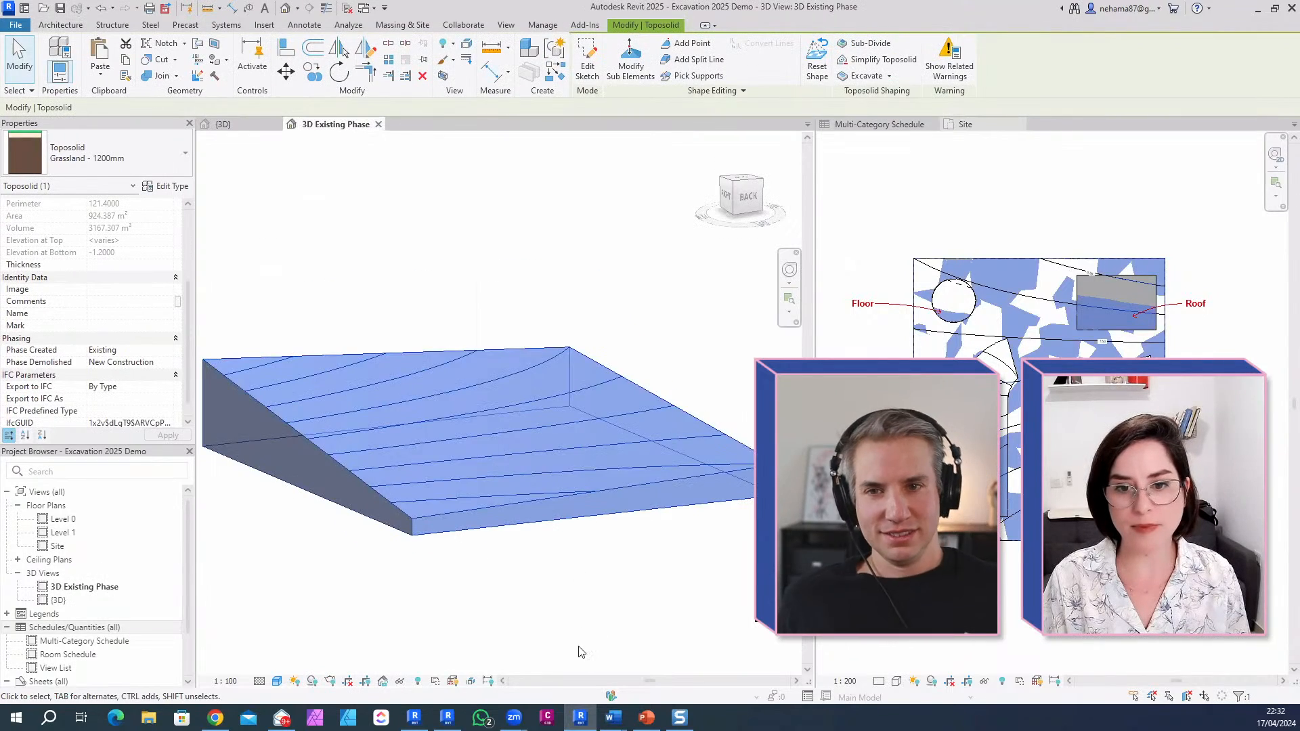
{"action": "left_click", "coordinate": [550, 595]}
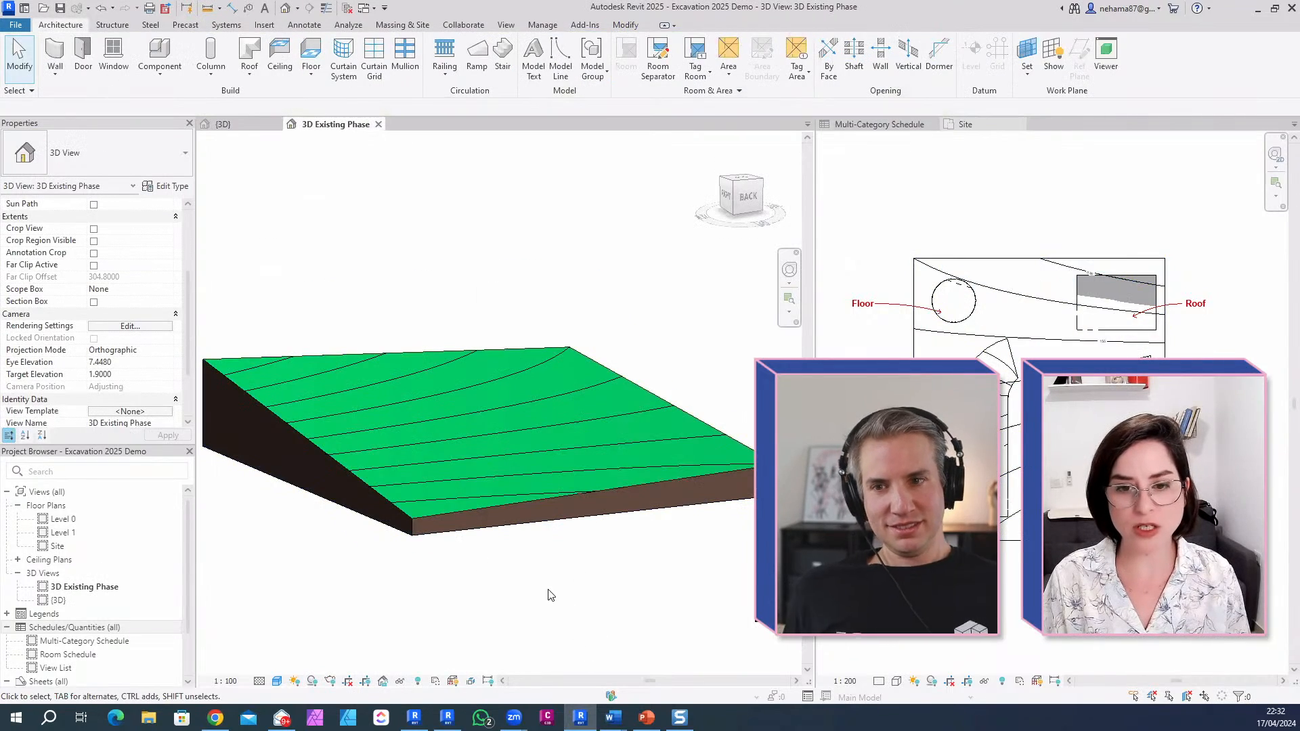
{"action": "left_click", "coordinate": [509, 529]}
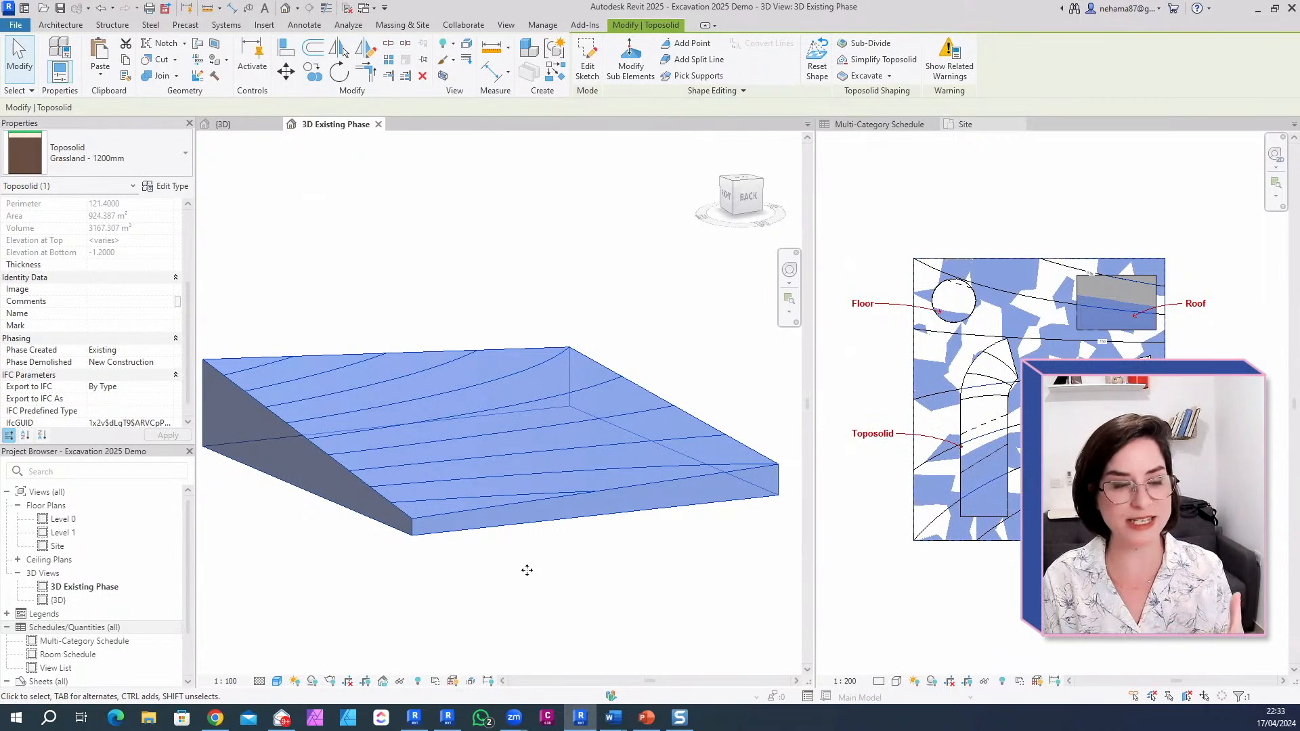
{"action": "key", "text": "Escape"}
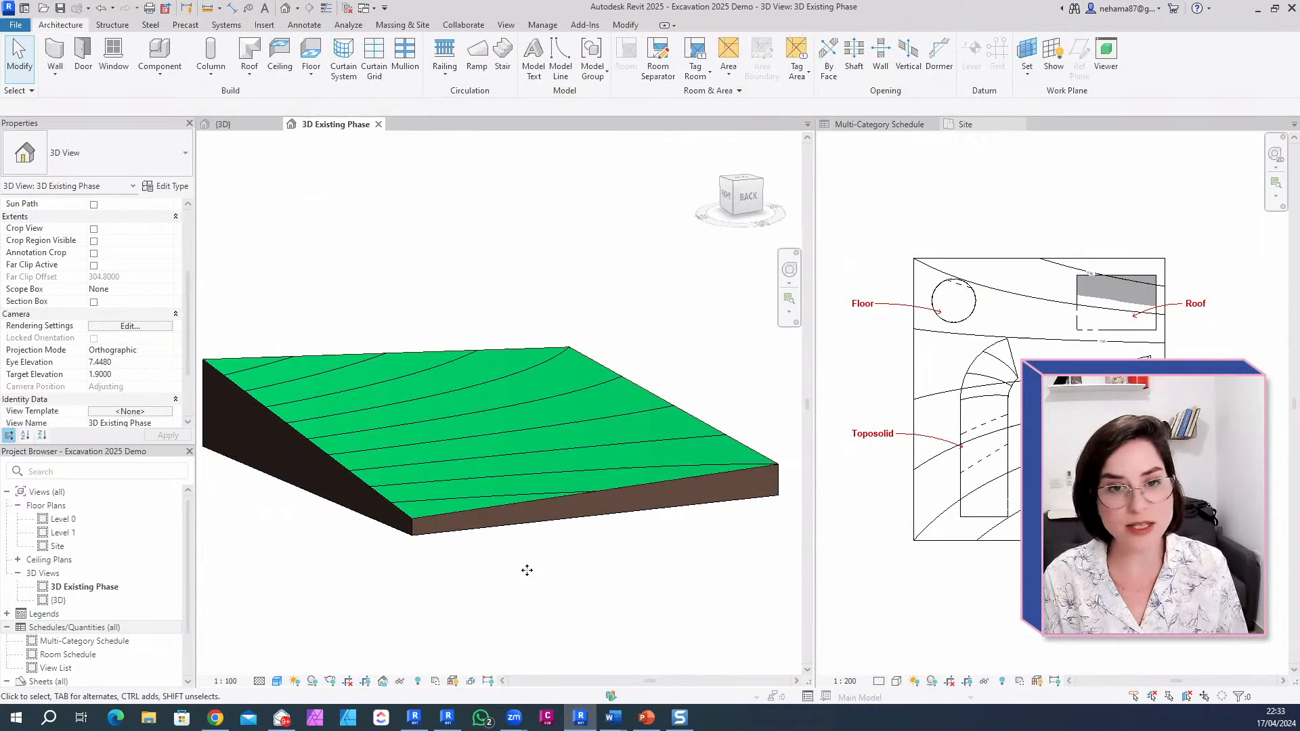
Step: Set the {3D} view's phase filter to Show Complete
{"action": "left_click", "coordinate": [242, 124]}
{"action": "scroll", "coordinate": [130, 354], "scroll_direction": "down", "scroll_amount": 3}
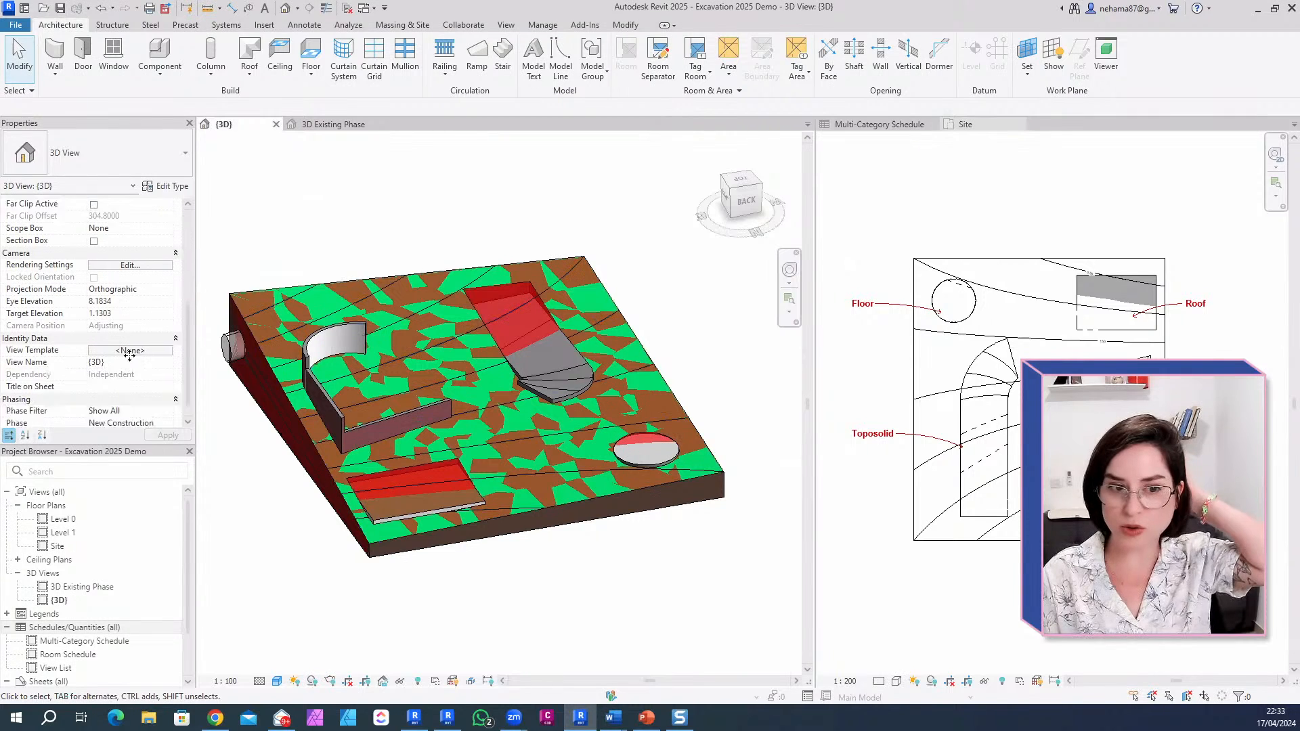
{"action": "scroll", "coordinate": [129, 353], "scroll_direction": "down", "scroll_amount": 1}
{"action": "left_click", "coordinate": [167, 387]}
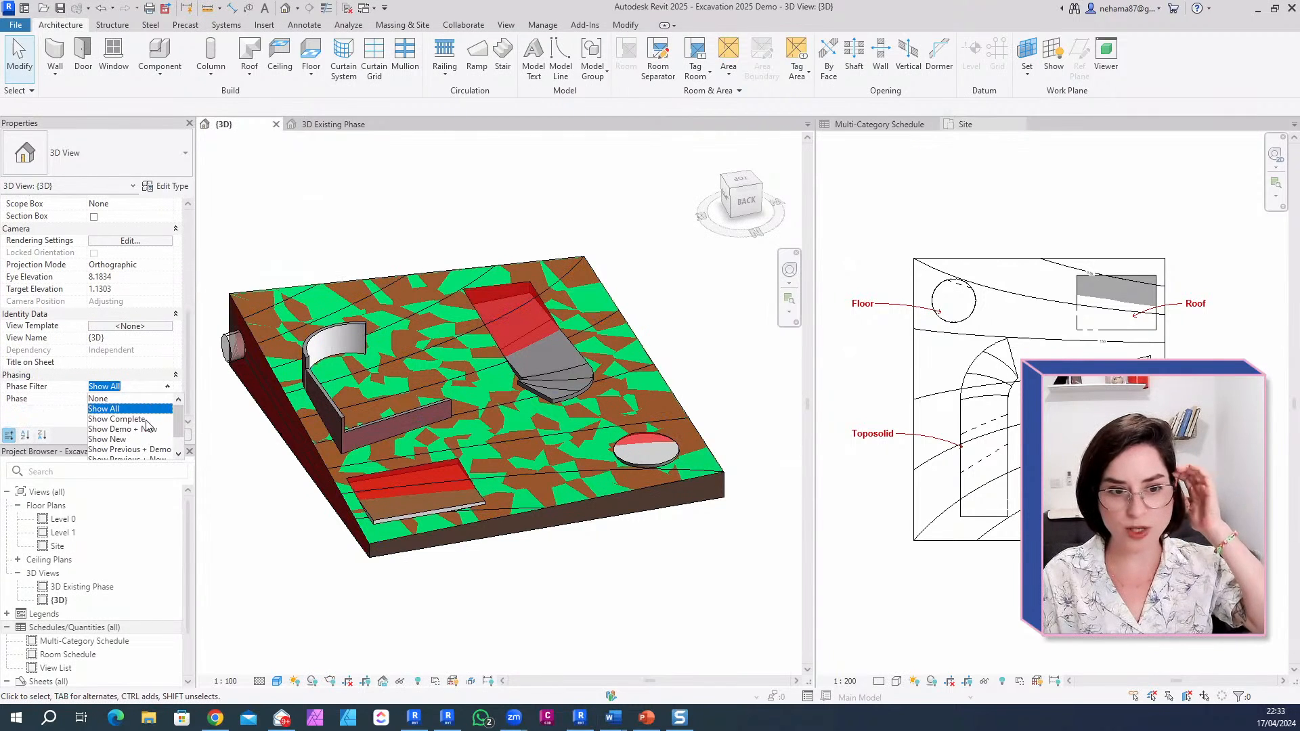
{"action": "left_click", "coordinate": [117, 419]}
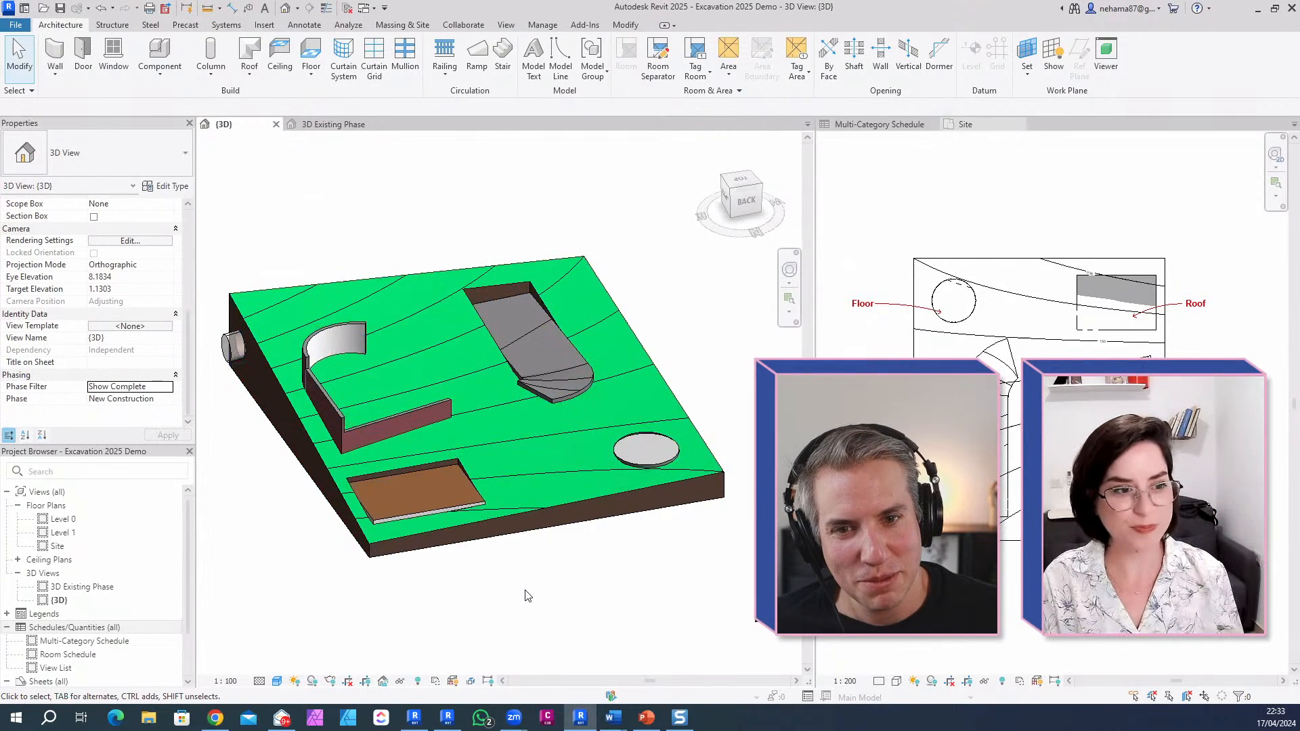
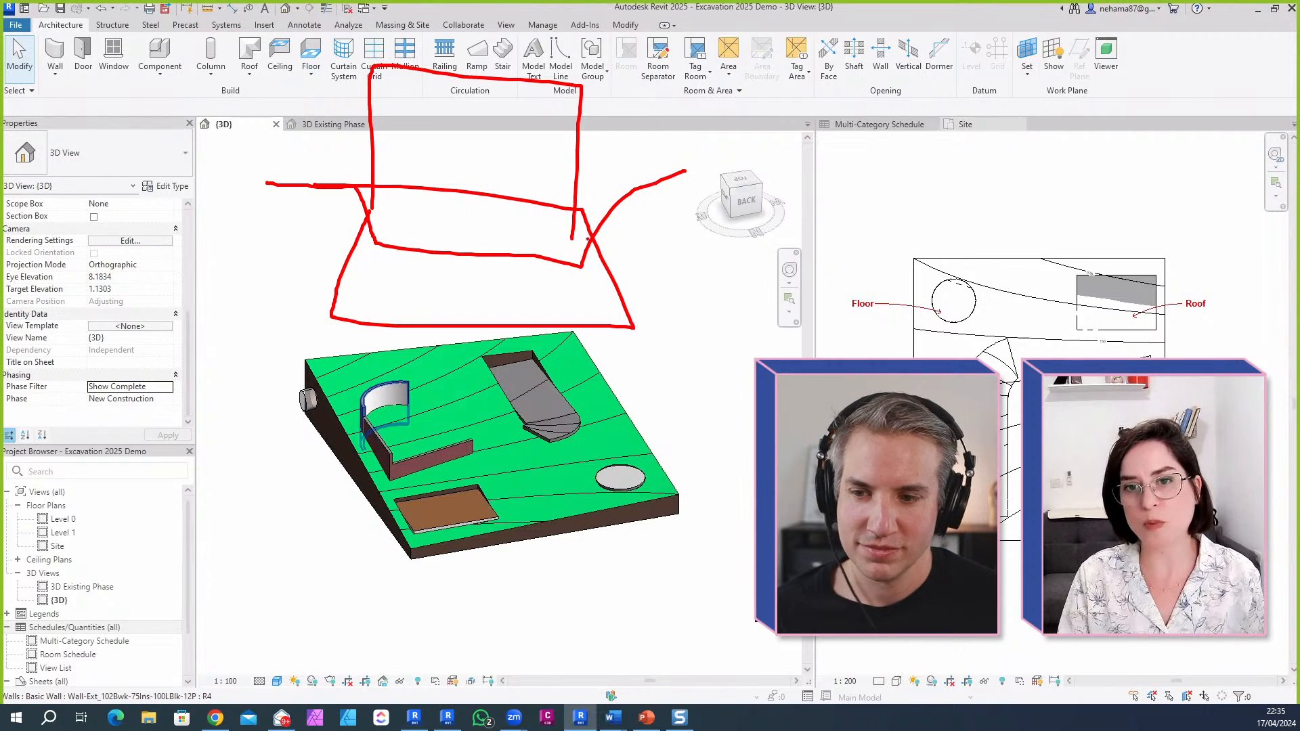
Step: Undo the last red annotation stroke and sketch a deeper building outline with an excavated ground profile around it
{"action": "key", "text": "ctrl+z"}
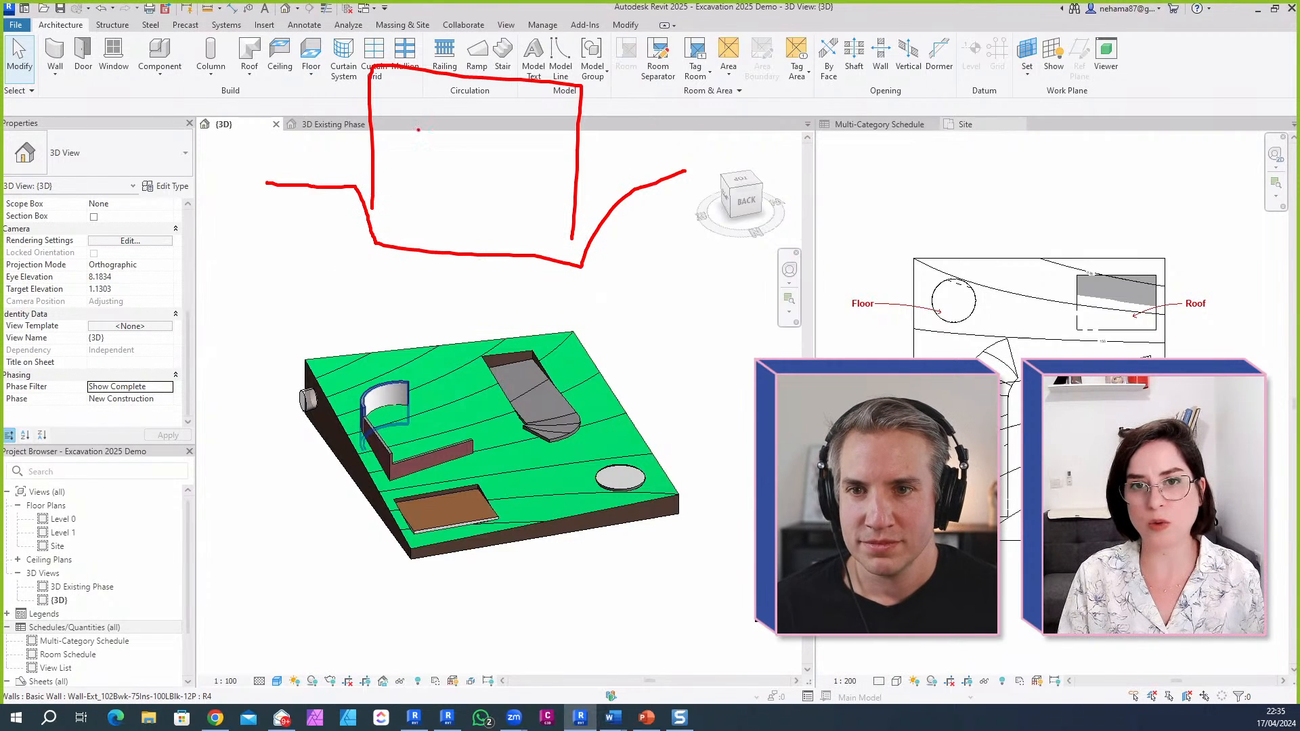
{"action": "mouse_move", "coordinate": [389, 158]}
{"action": "left_mouse_down"}
{"action": "mouse_move", "coordinate": [368, 444]}
{"action": "mouse_move", "coordinate": [568, 449]}
{"action": "mouse_move", "coordinate": [574, 237]}
{"action": "left_mouse_up"}
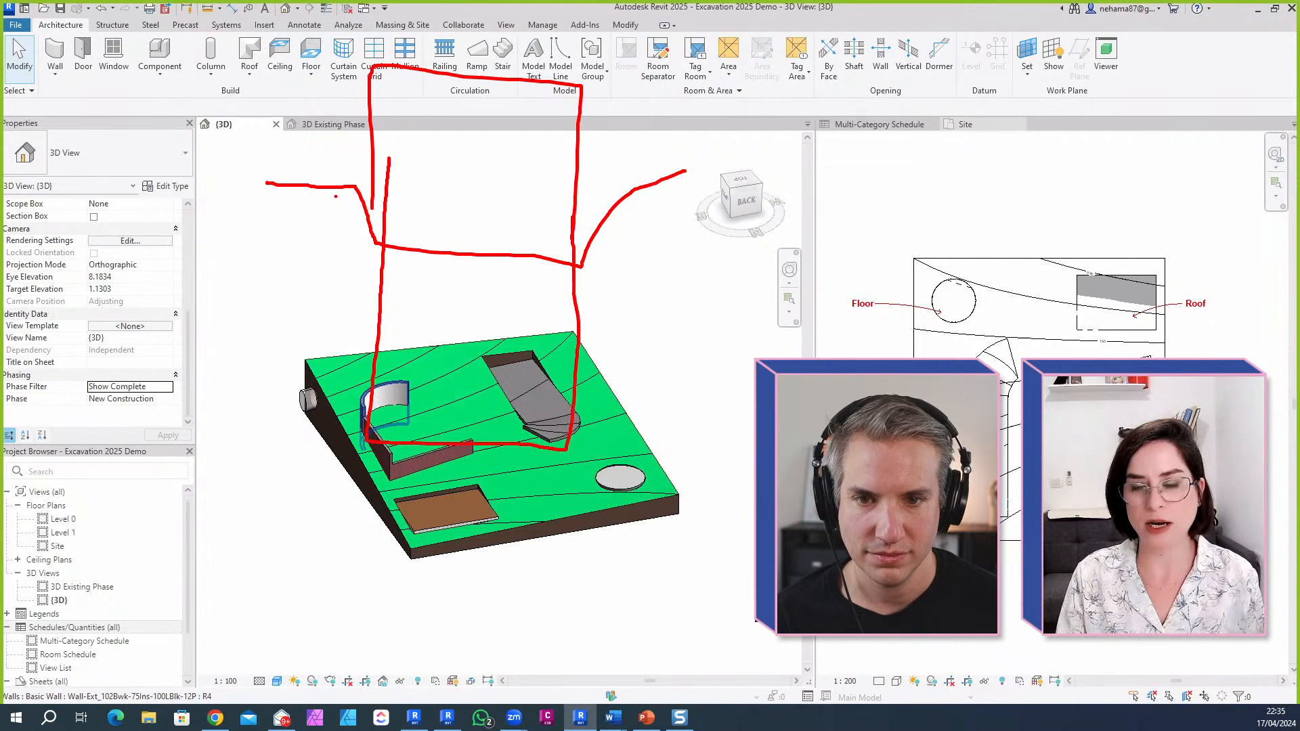
{"action": "mouse_move", "coordinate": [229, 182]}
{"action": "left_mouse_down"}
{"action": "mouse_move", "coordinate": [301, 182]}
{"action": "mouse_move", "coordinate": [347, 264]}
{"action": "mouse_move", "coordinate": [347, 448]}
{"action": "mouse_move", "coordinate": [521, 473]}
{"action": "mouse_move", "coordinate": [586, 413]}
{"action": "mouse_move", "coordinate": [620, 233]}
{"action": "mouse_move", "coordinate": [714, 169]}
{"action": "left_mouse_up"}
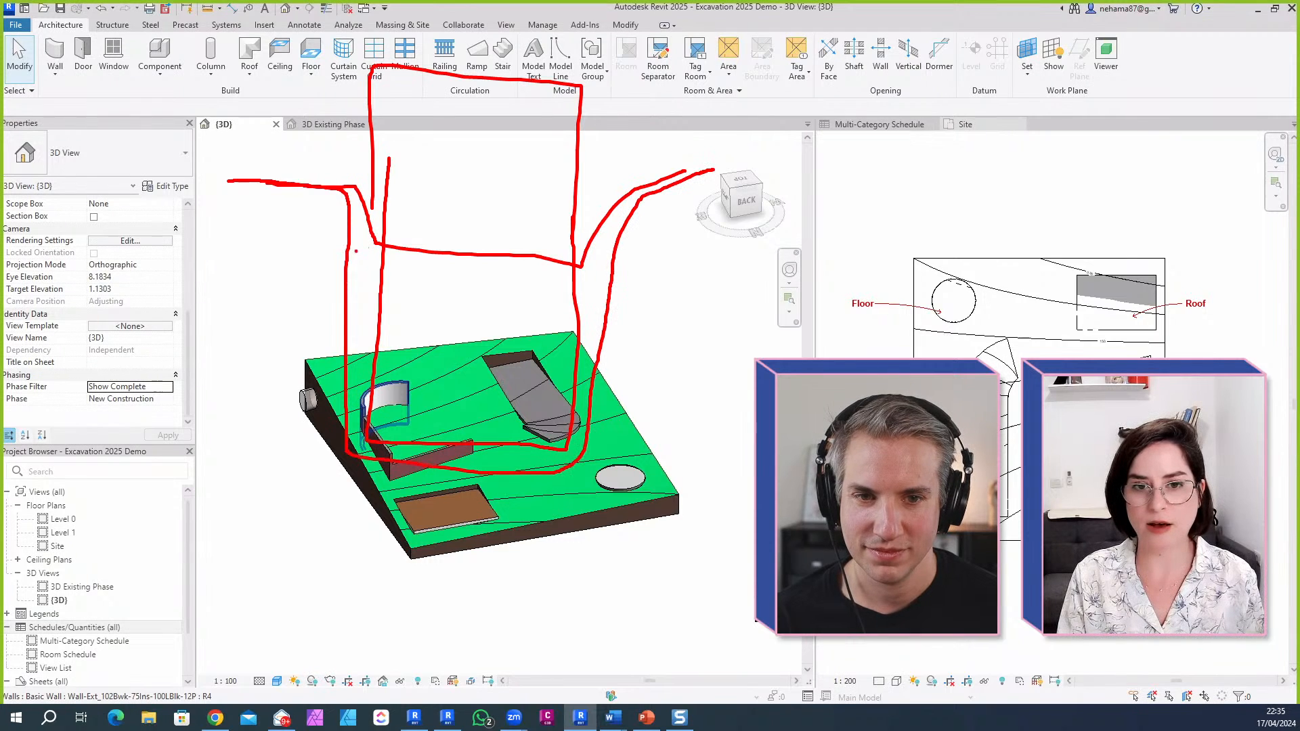
Step: Undo the deeper excavated ground outline, sketch ground profiles following the shallow cut, and hatch the building volume below
{"action": "key", "text": "ctrl+z"}
{"action": "mouse_move", "coordinate": [266, 182]}
{"action": "left_mouse_down"}
{"action": "mouse_move", "coordinate": [302, 184]}
{"action": "mouse_move", "coordinate": [366, 251]}
{"action": "mouse_move", "coordinate": [573, 277]}
{"action": "mouse_move", "coordinate": [716, 175]}
{"action": "left_mouse_up"}
{"action": "mouse_move", "coordinate": [416, 266]}
{"action": "left_mouse_down"}
{"action": "mouse_move", "coordinate": [376, 327]}
{"action": "mouse_move", "coordinate": [369, 410]}
{"action": "mouse_move", "coordinate": [430, 432]}
{"action": "mouse_move", "coordinate": [569, 408]}
{"action": "left_mouse_up"}
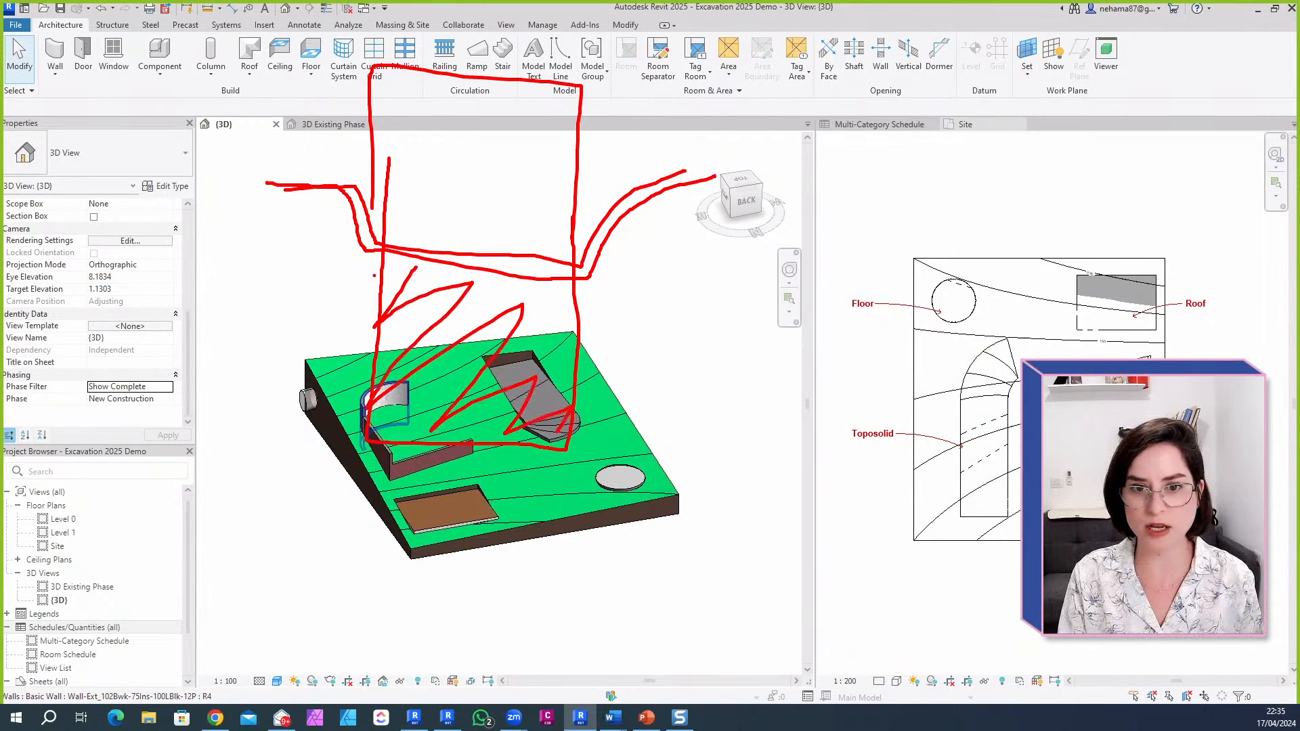
{"action": "mouse_move", "coordinate": [363, 270]}
{"action": "left_mouse_down"}
{"action": "mouse_move", "coordinate": [552, 272]}
{"action": "mouse_move", "coordinate": [451, 449]}
{"action": "mouse_move", "coordinate": [359, 287]}
{"action": "left_mouse_up"}
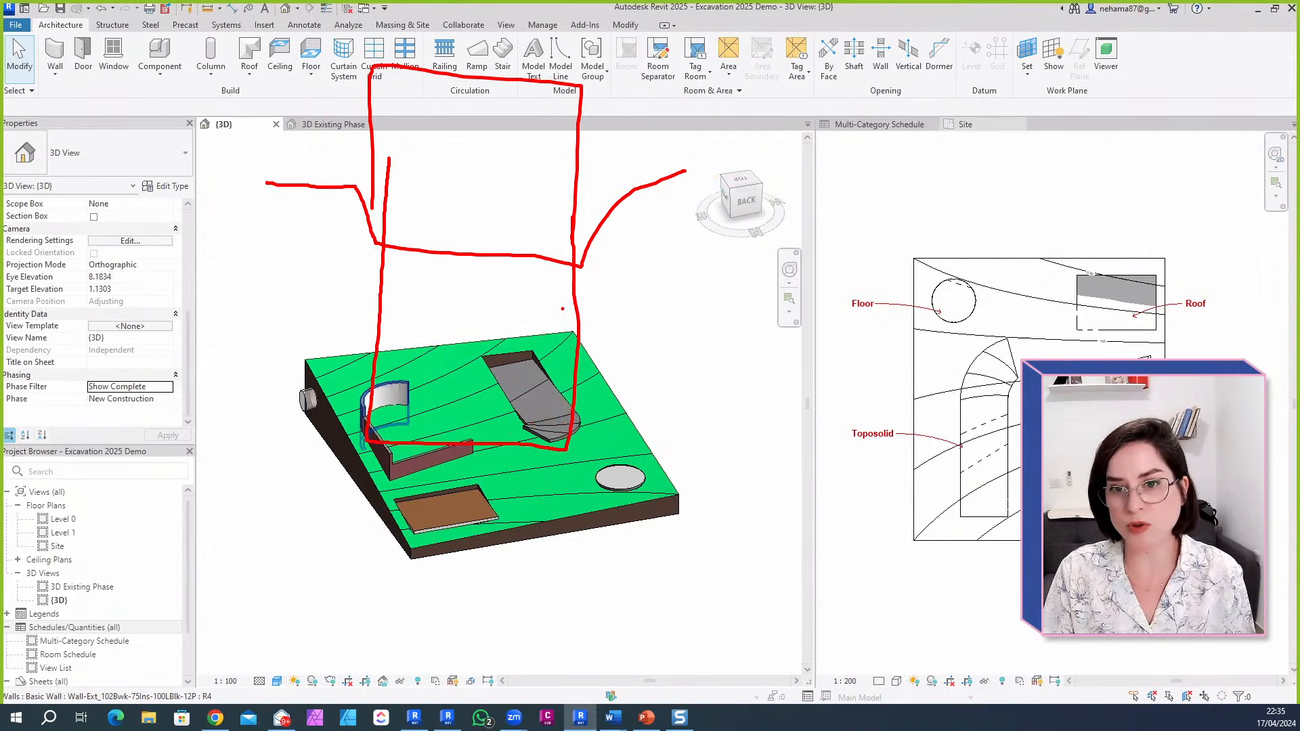
{"action": "mouse_move", "coordinate": [290, 181]}
{"action": "left_mouse_down"}
{"action": "mouse_move", "coordinate": [376, 240]}
{"action": "mouse_move", "coordinate": [586, 235]}
{"action": "mouse_move", "coordinate": [706, 168]}
{"action": "left_mouse_up"}
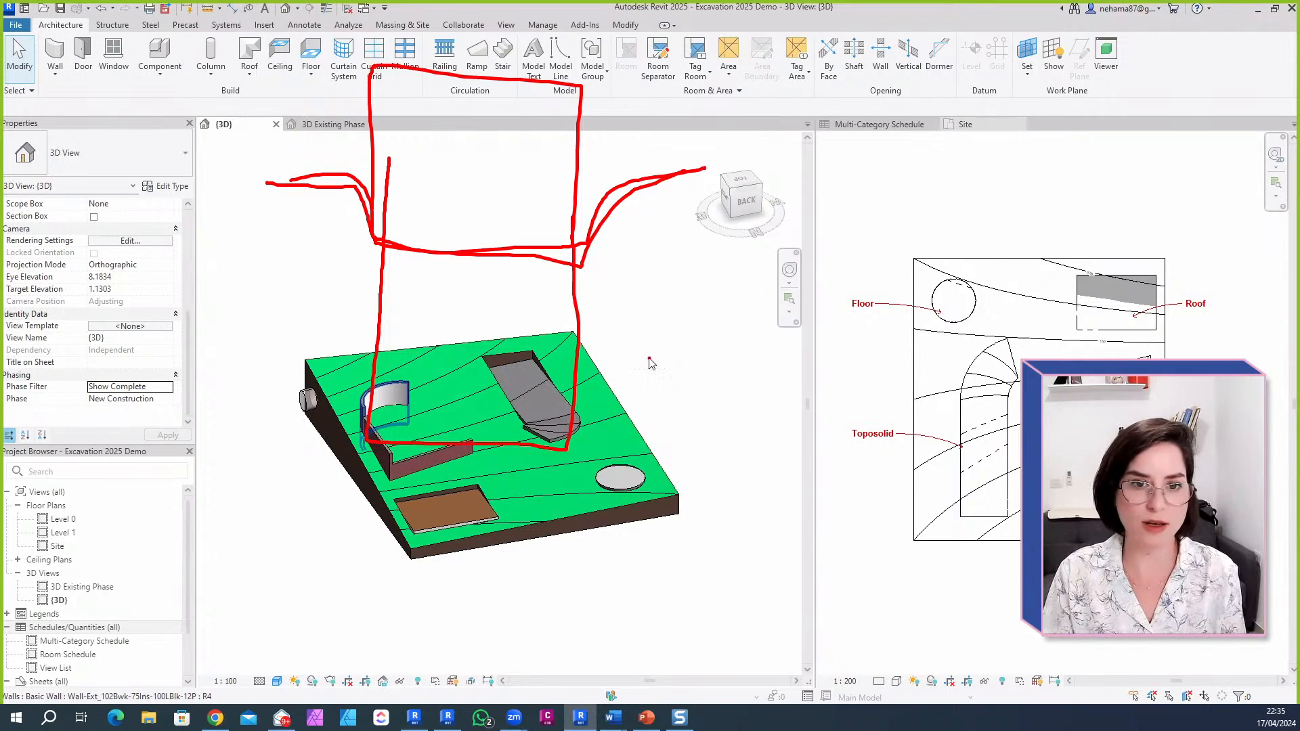
Step: Inspect the grassland toposolid's excavation properties and the asphalt path toposolid, clearing the selection after each
{"action": "scroll", "coordinate": [660, 419], "scroll_direction": "down", "scroll_amount": 2}
{"action": "scroll", "coordinate": [440, 440], "scroll_direction": "up", "scroll_amount": 4}
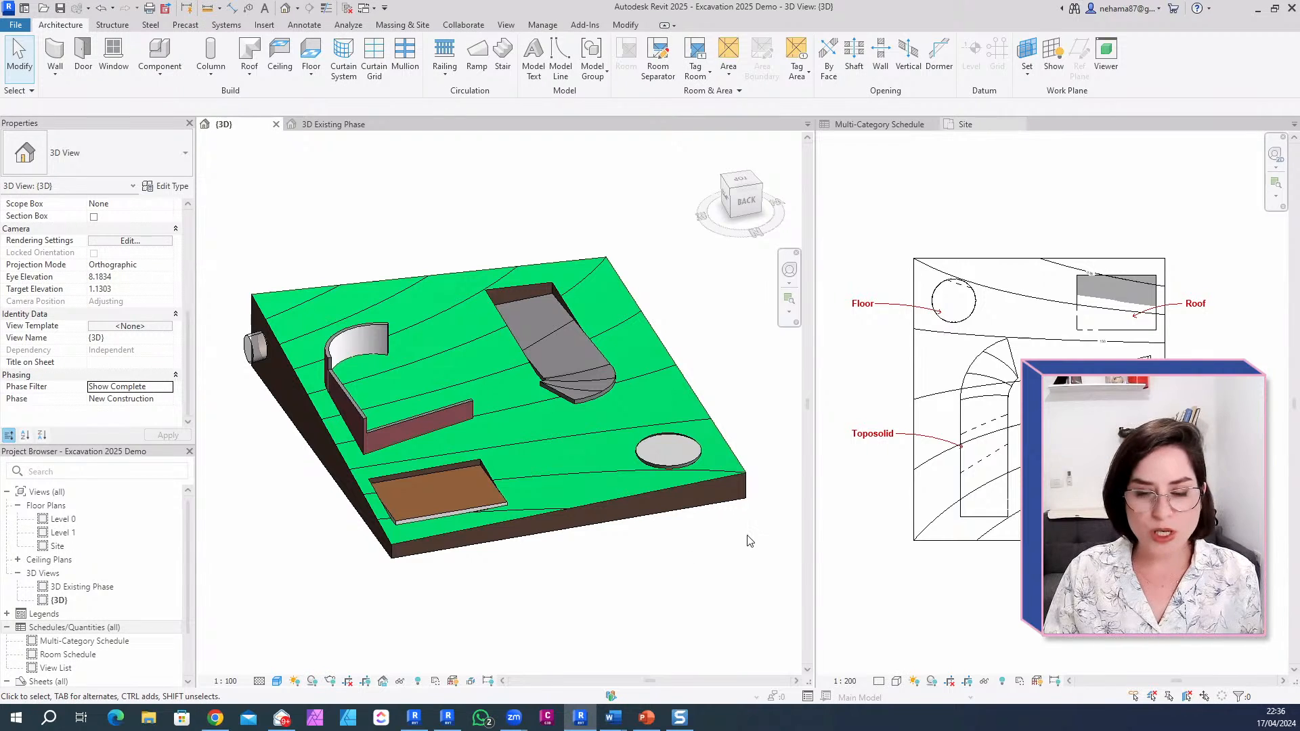
{"action": "left_click", "coordinate": [397, 556]}
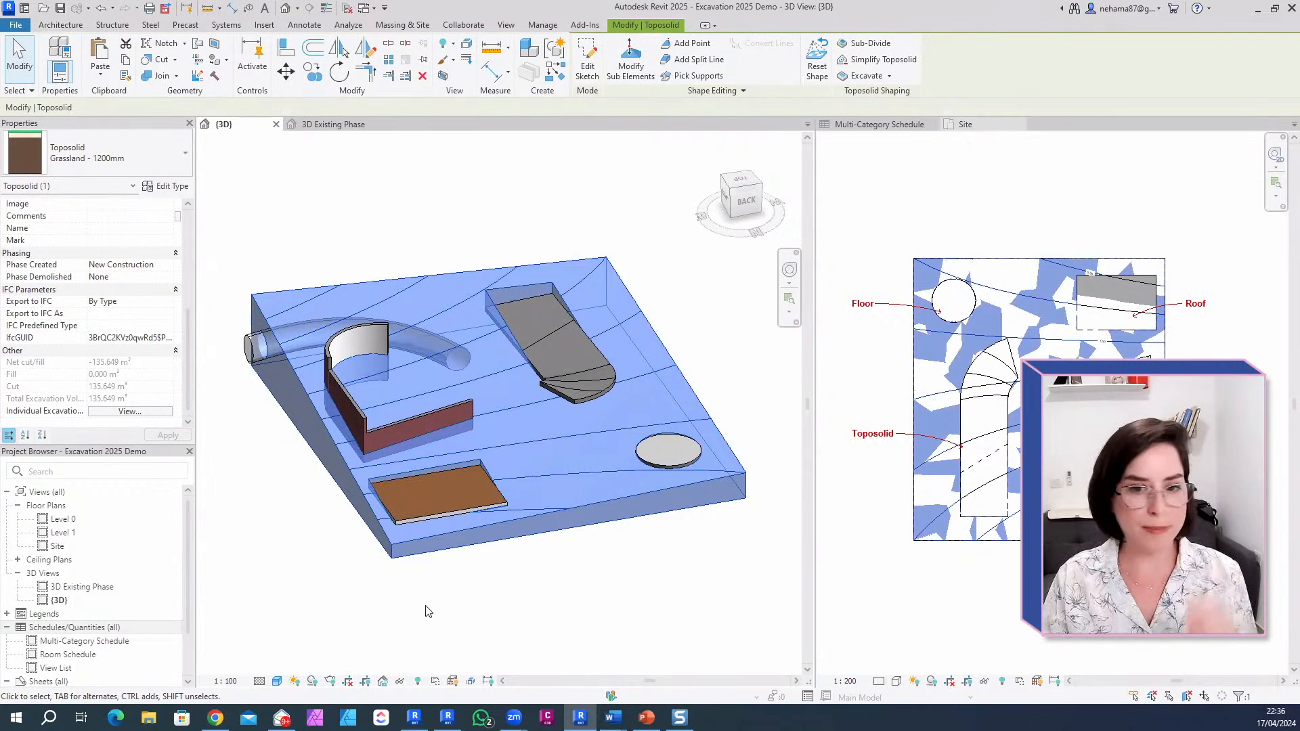
{"action": "left_click", "coordinate": [538, 608]}
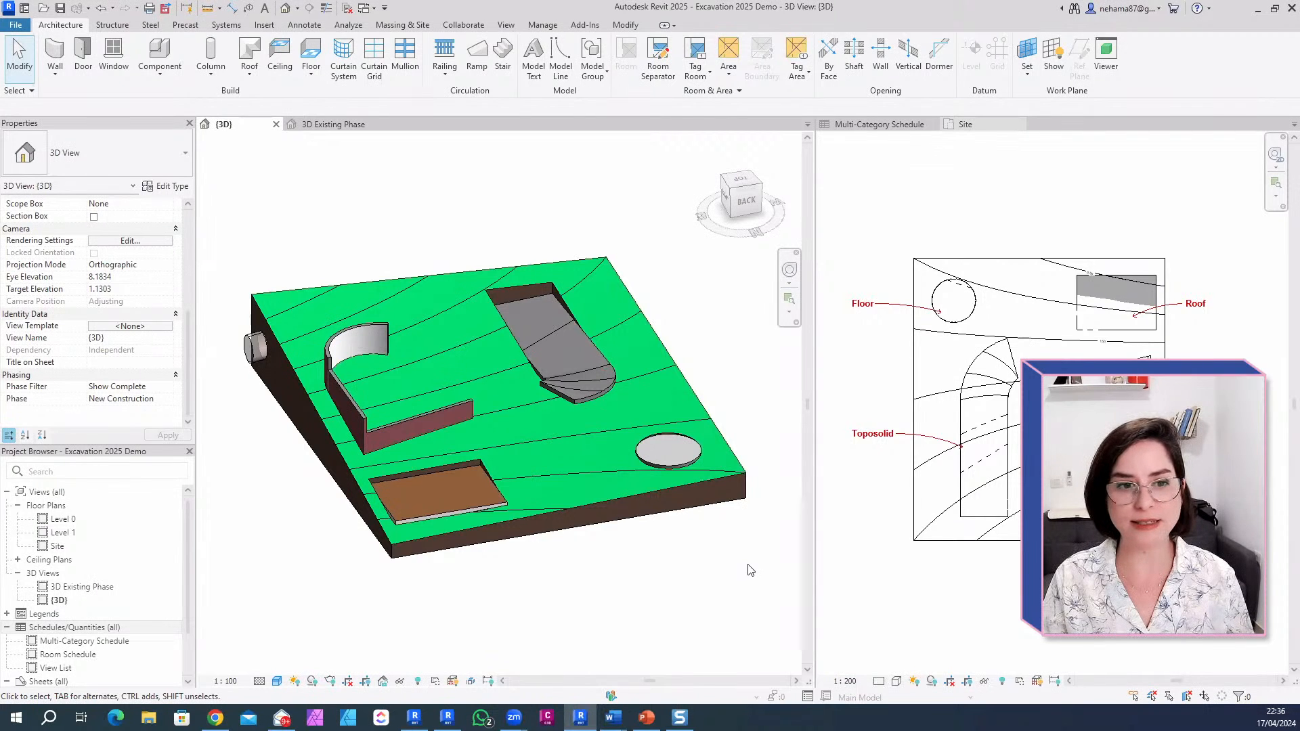
{"action": "left_click", "coordinate": [591, 505]}
{"action": "key", "text": "Escape"}
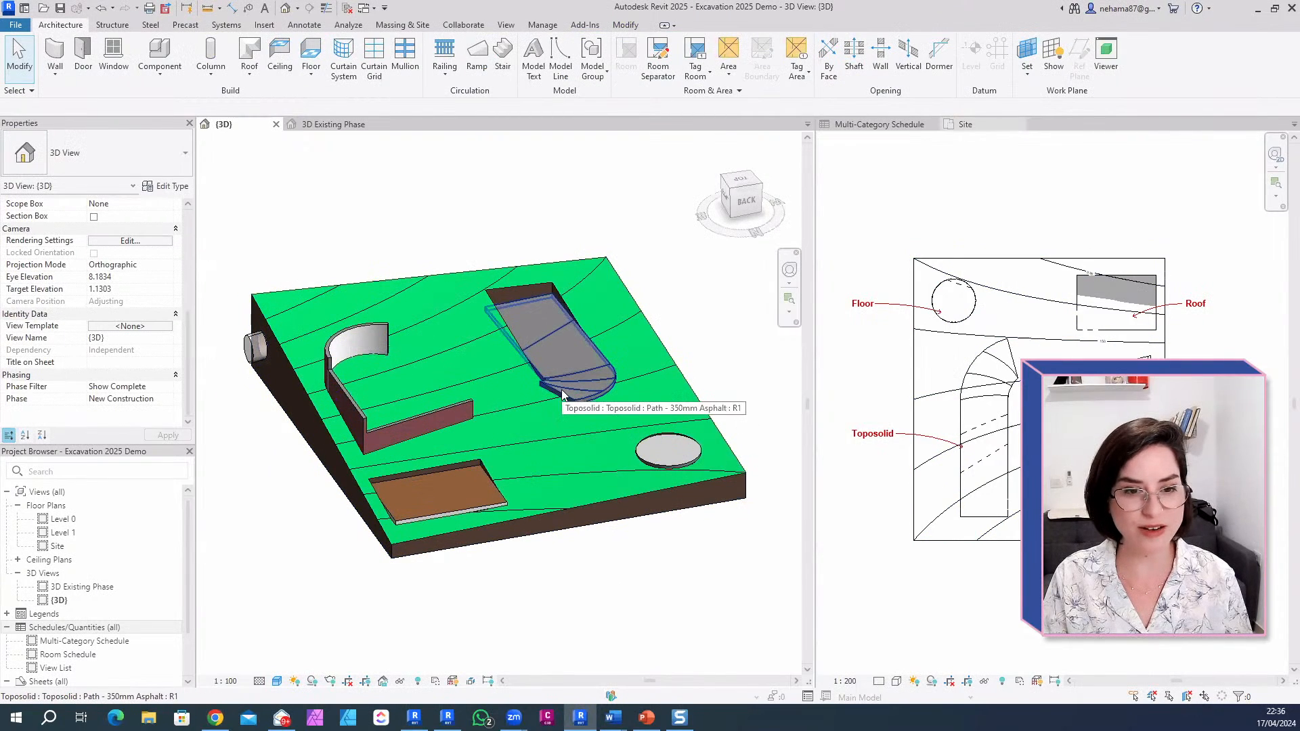
{"action": "left_click", "coordinate": [598, 384]}
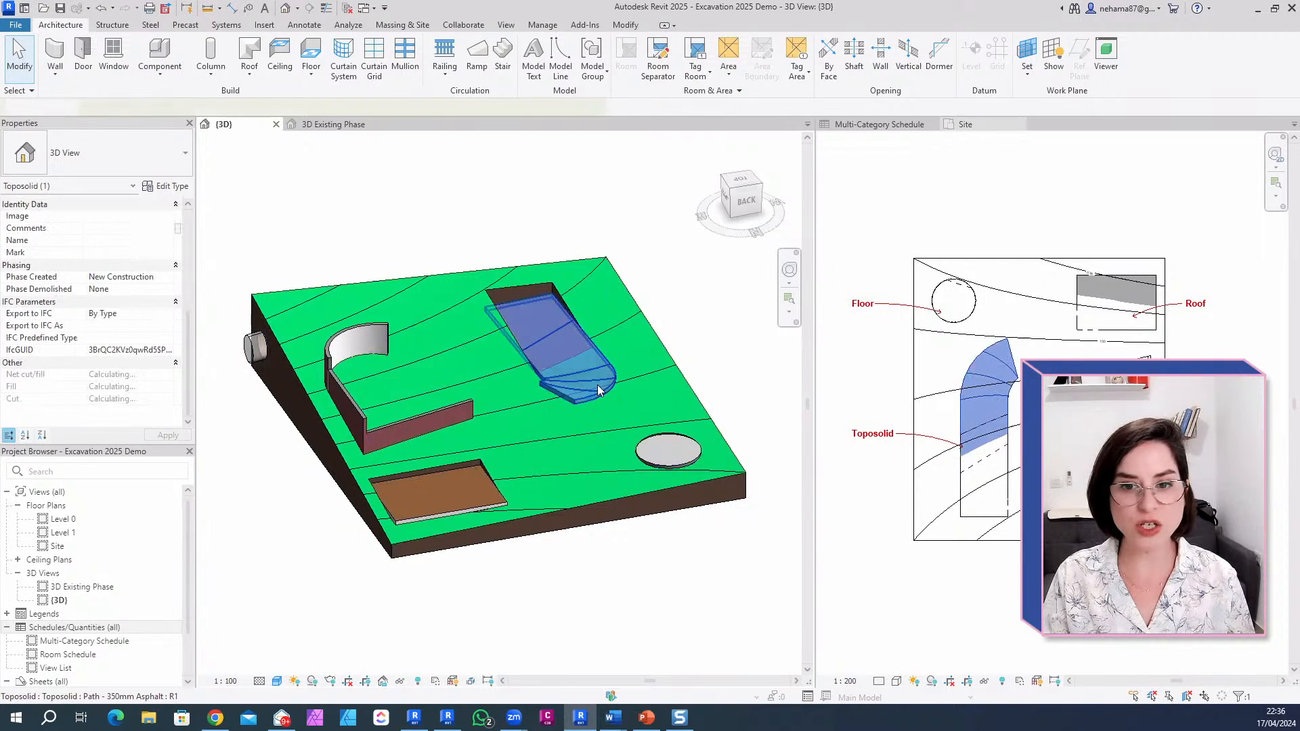
{"action": "key", "text": "Escape"}
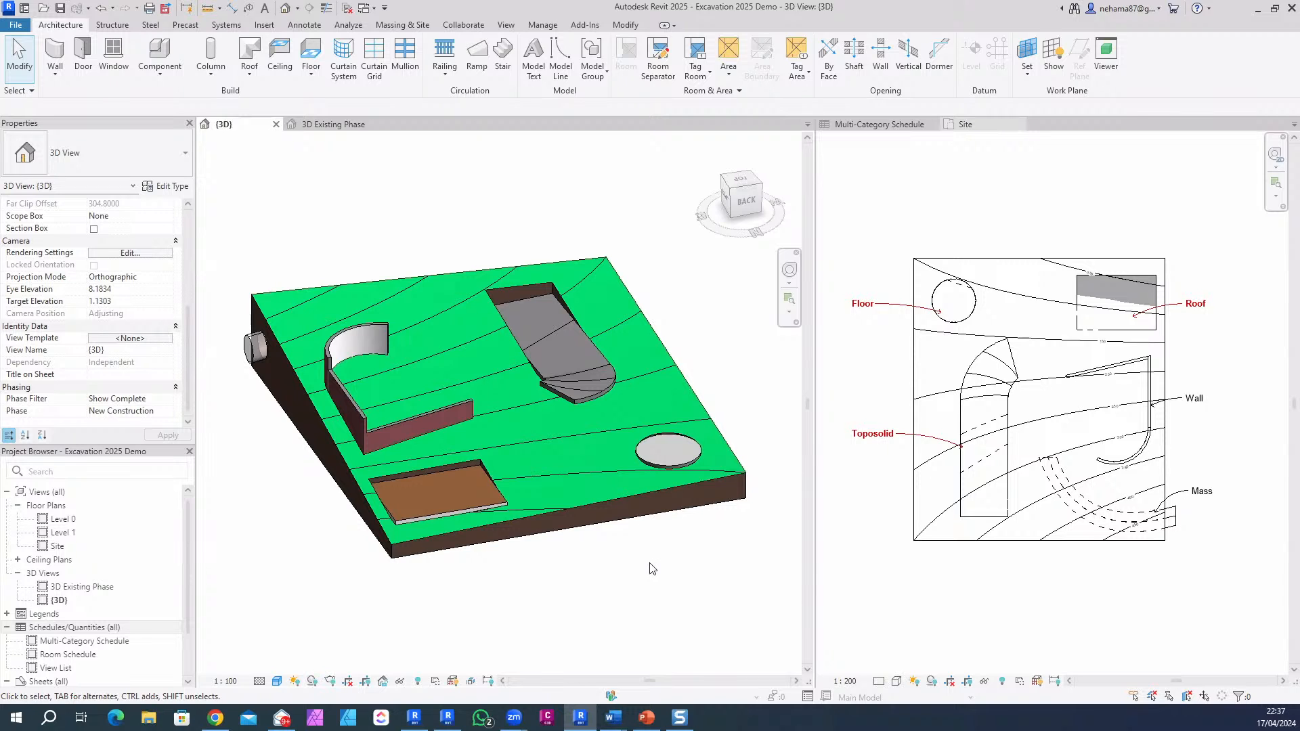
Step: Add two points to the grassland toposolid with Snap XYZ, snapped to the corners at the asphalt path's end
{"action": "left_click", "coordinate": [619, 499]}
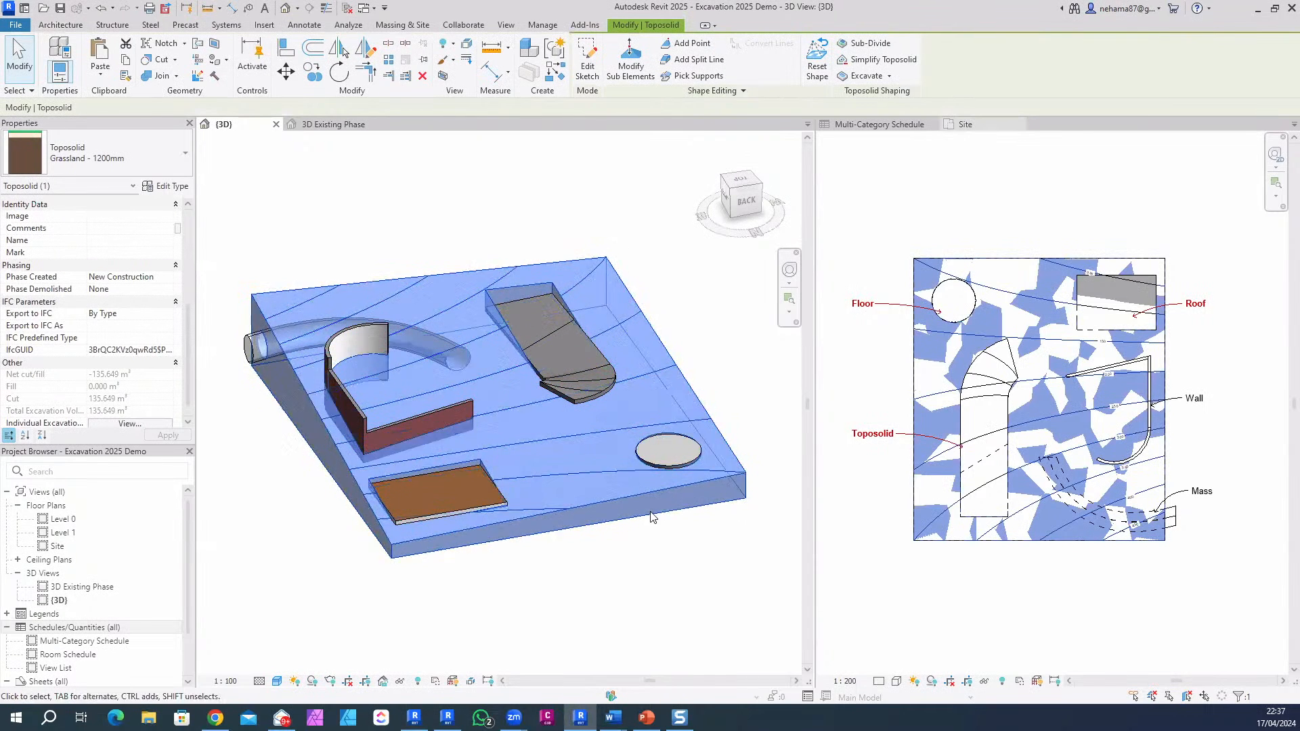
{"action": "scroll", "coordinate": [569, 291], "scroll_direction": "up", "scroll_amount": 3}
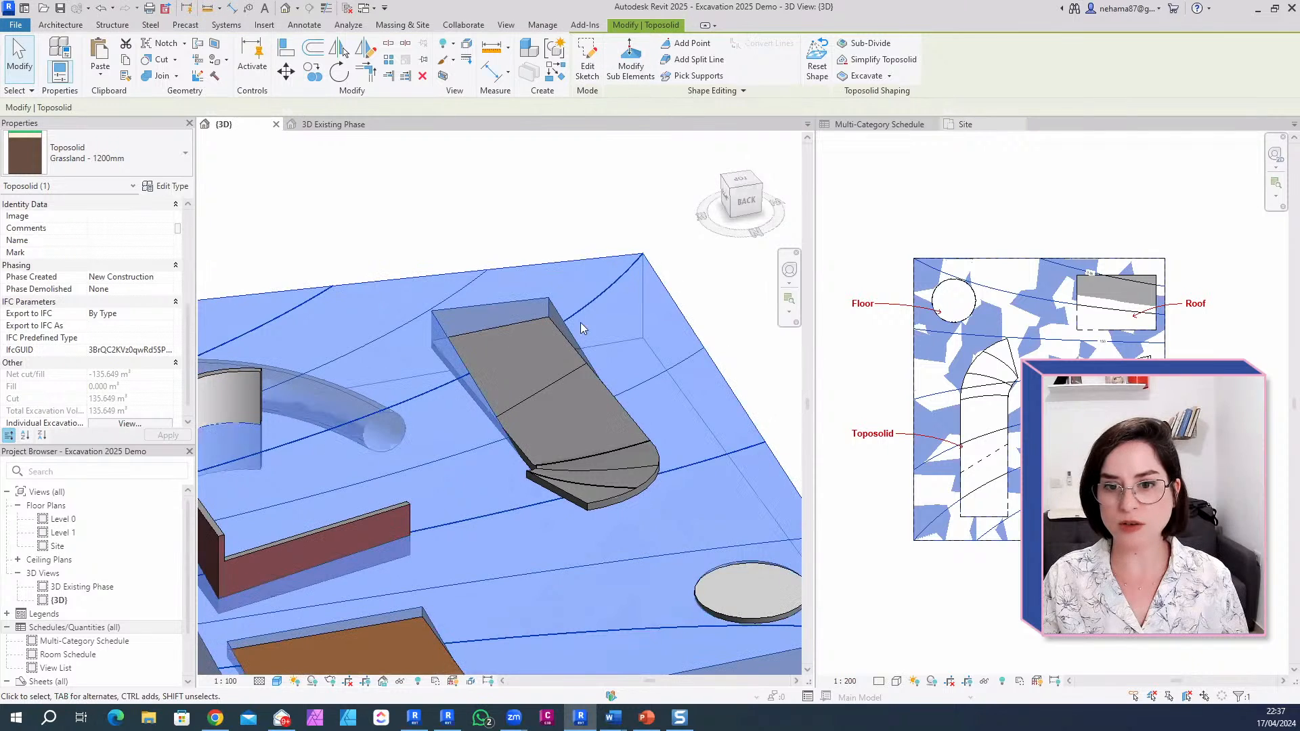
{"action": "left_click", "coordinate": [632, 68]}
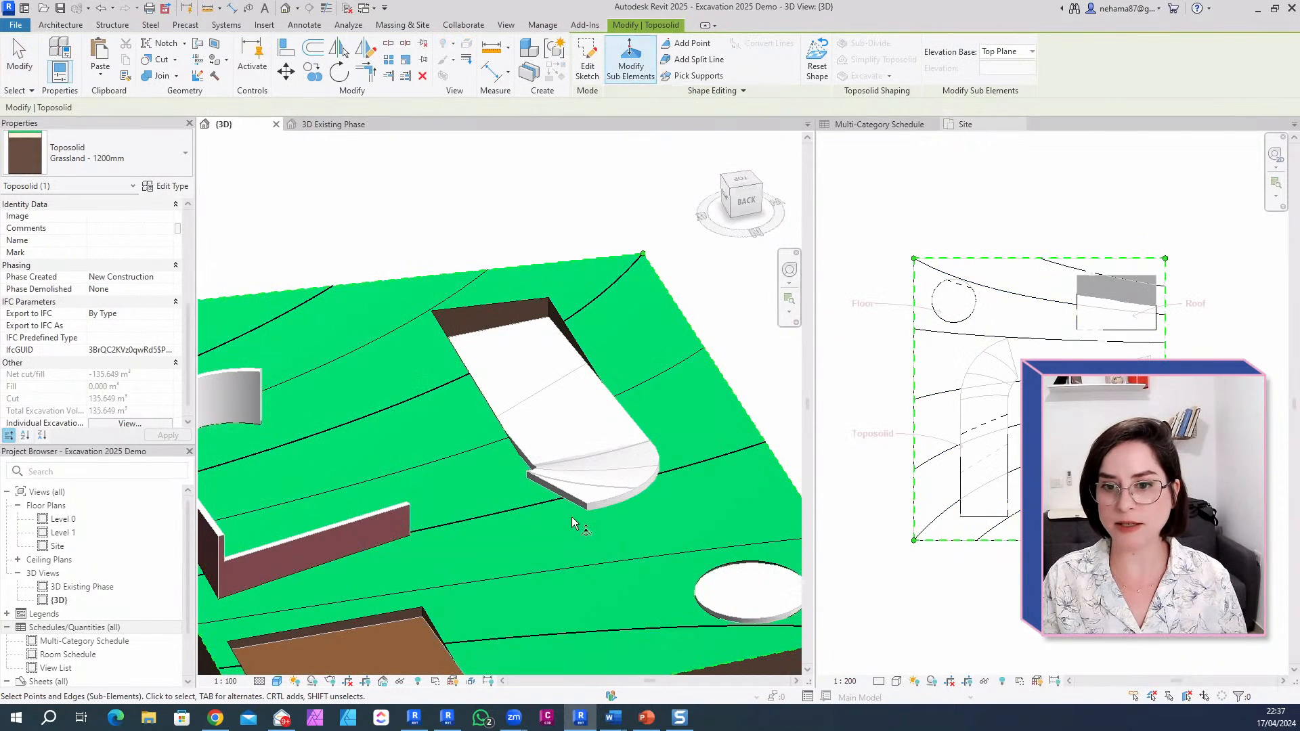
{"action": "left_click", "coordinate": [687, 43]}
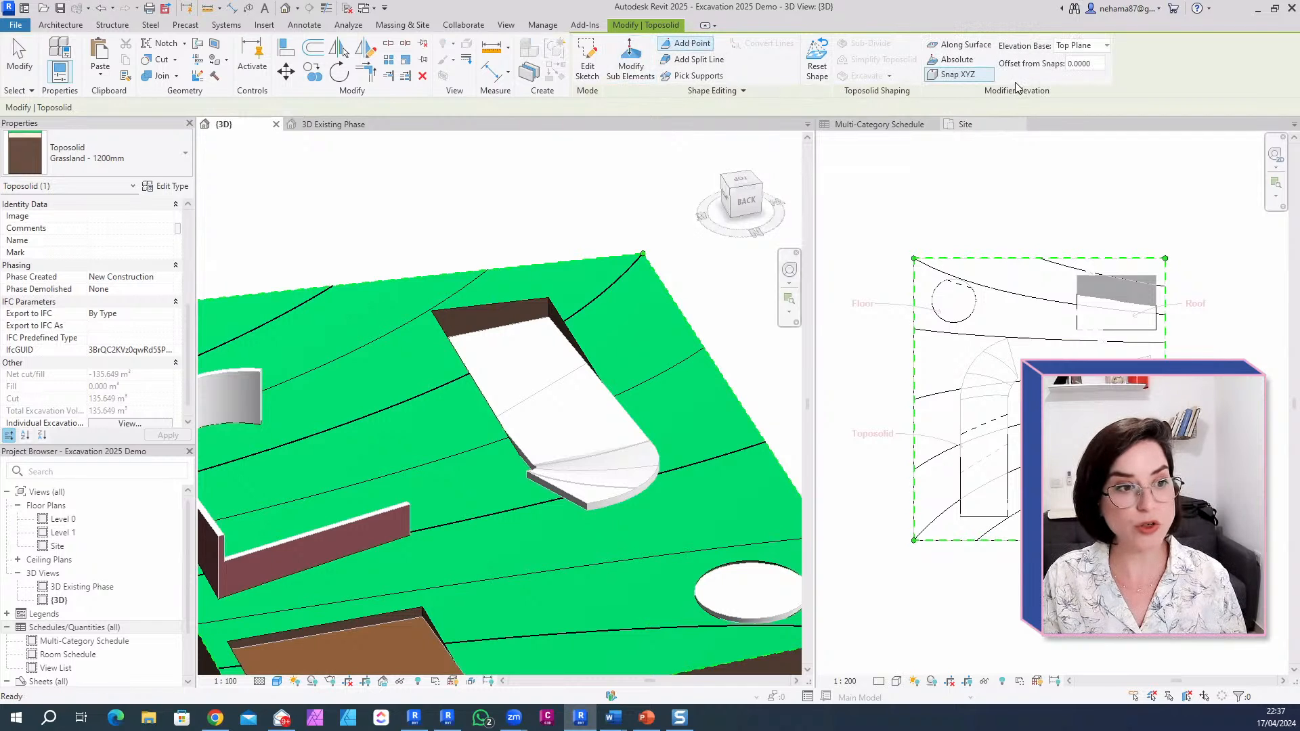
{"action": "left_click", "coordinate": [960, 75]}
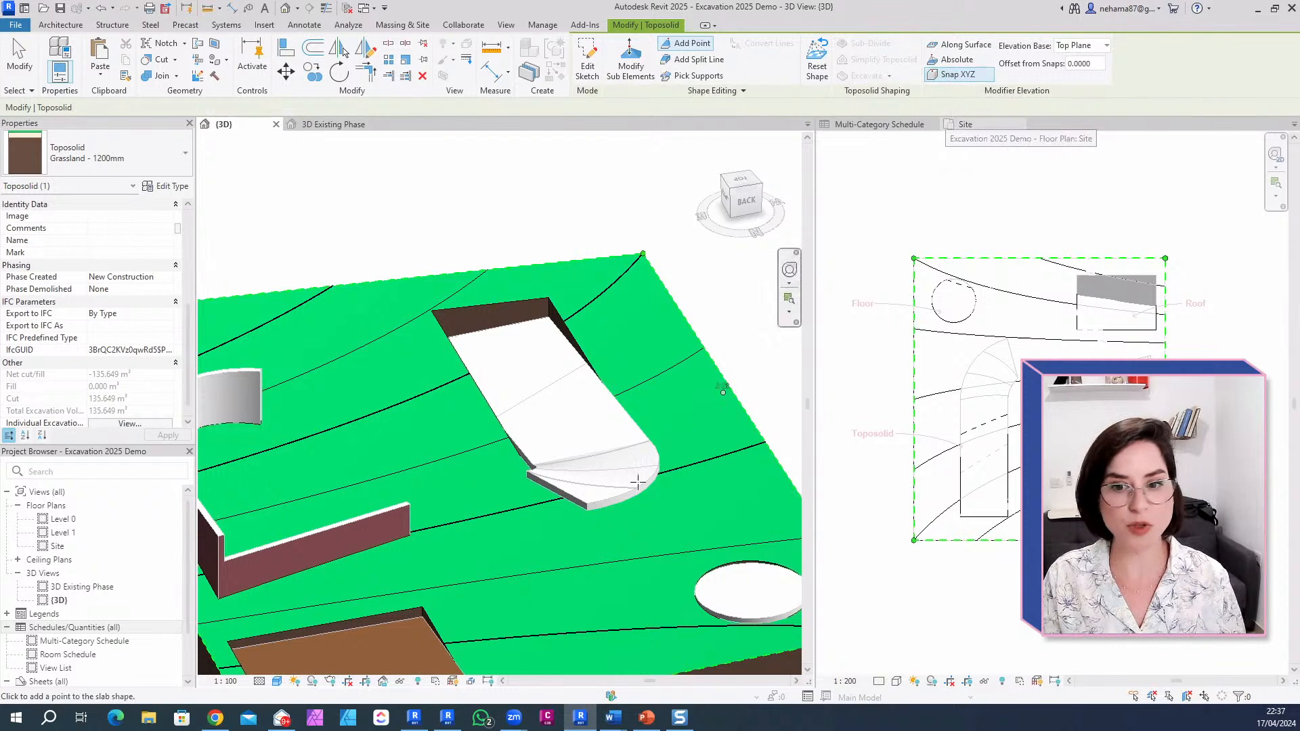
{"action": "left_click", "coordinate": [527, 470]}
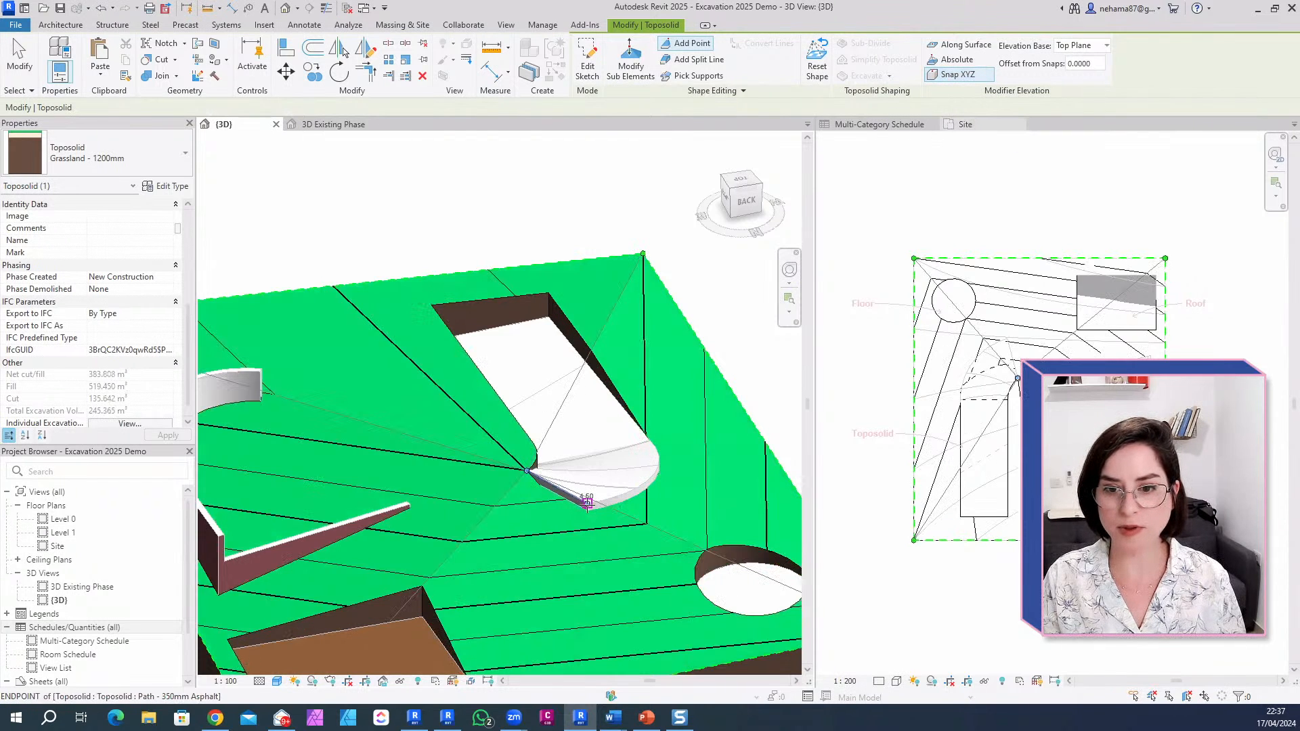
{"action": "left_click", "coordinate": [587, 502]}
Step: Add a third shape point to the grassland toposolid beside the path's curved edge and finish shape editing
{"action": "scroll", "coordinate": [707, 561], "scroll_direction": "down", "scroll_amount": 5}
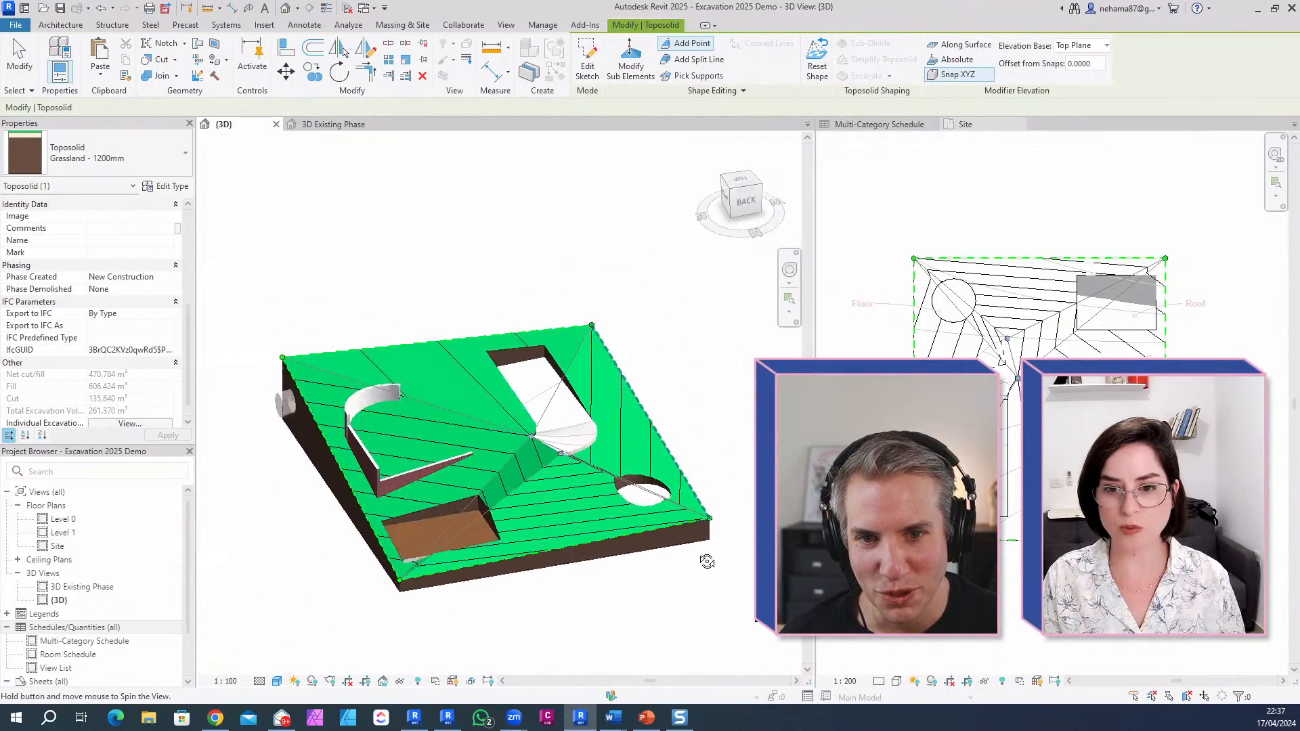
{"action": "middle_click_drag", "start_coordinate": [707, 561], "coordinate": [596, 514], "text": "shift"}
{"action": "scroll", "coordinate": [485, 467], "scroll_direction": "up", "scroll_amount": 6}
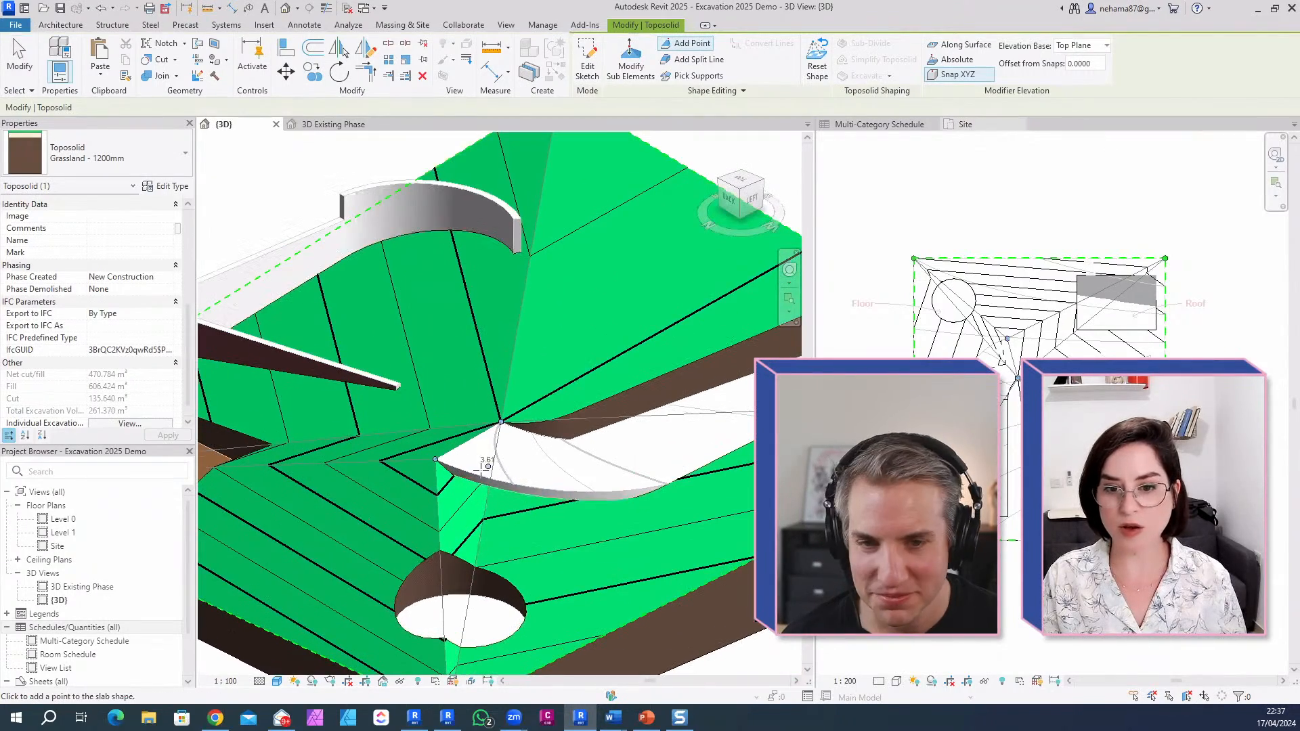
{"action": "left_click", "coordinate": [527, 501]}
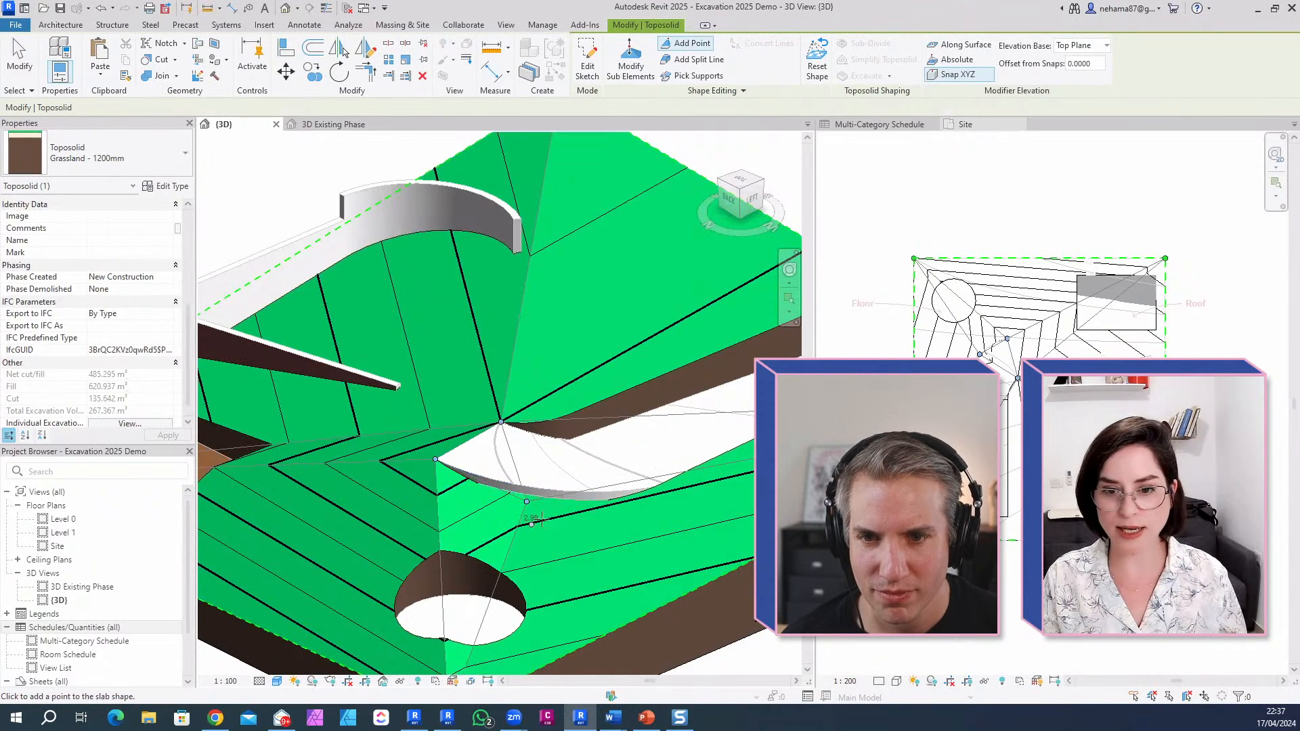
{"action": "key", "text": "Escape"}
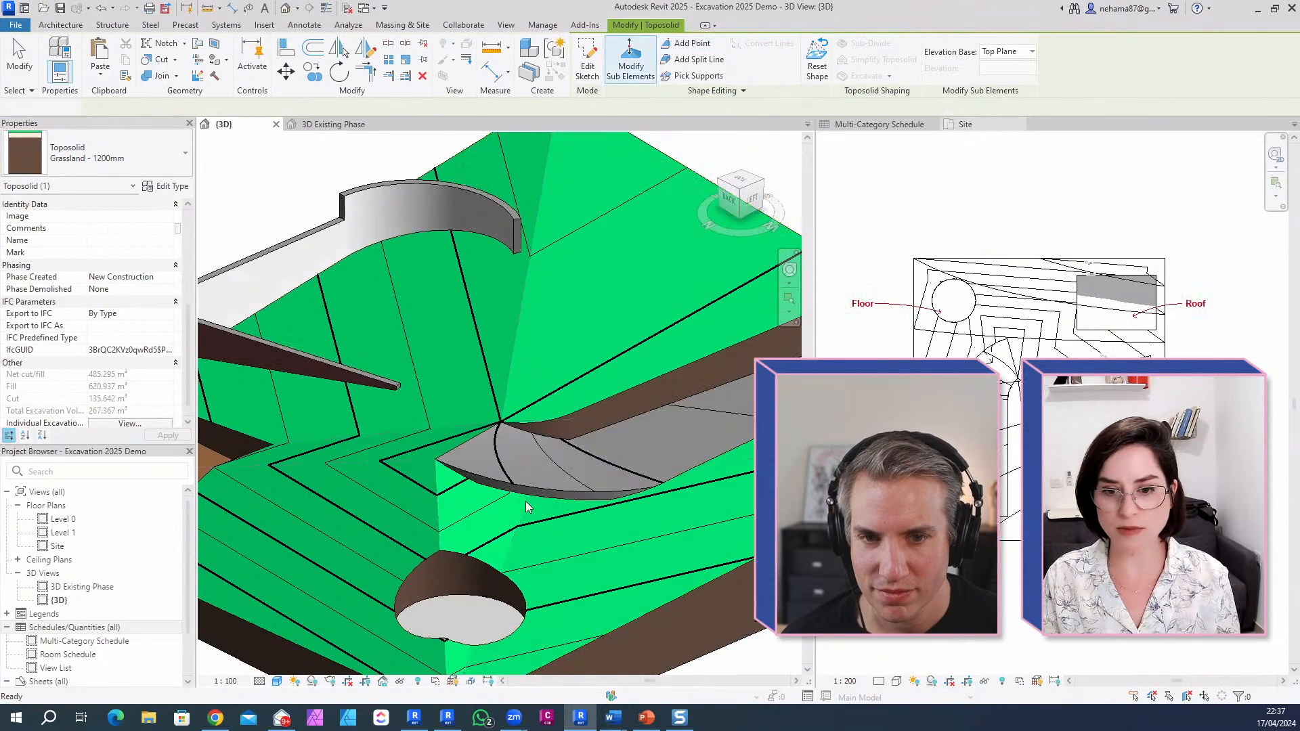
{"action": "key", "text": "Escape"}
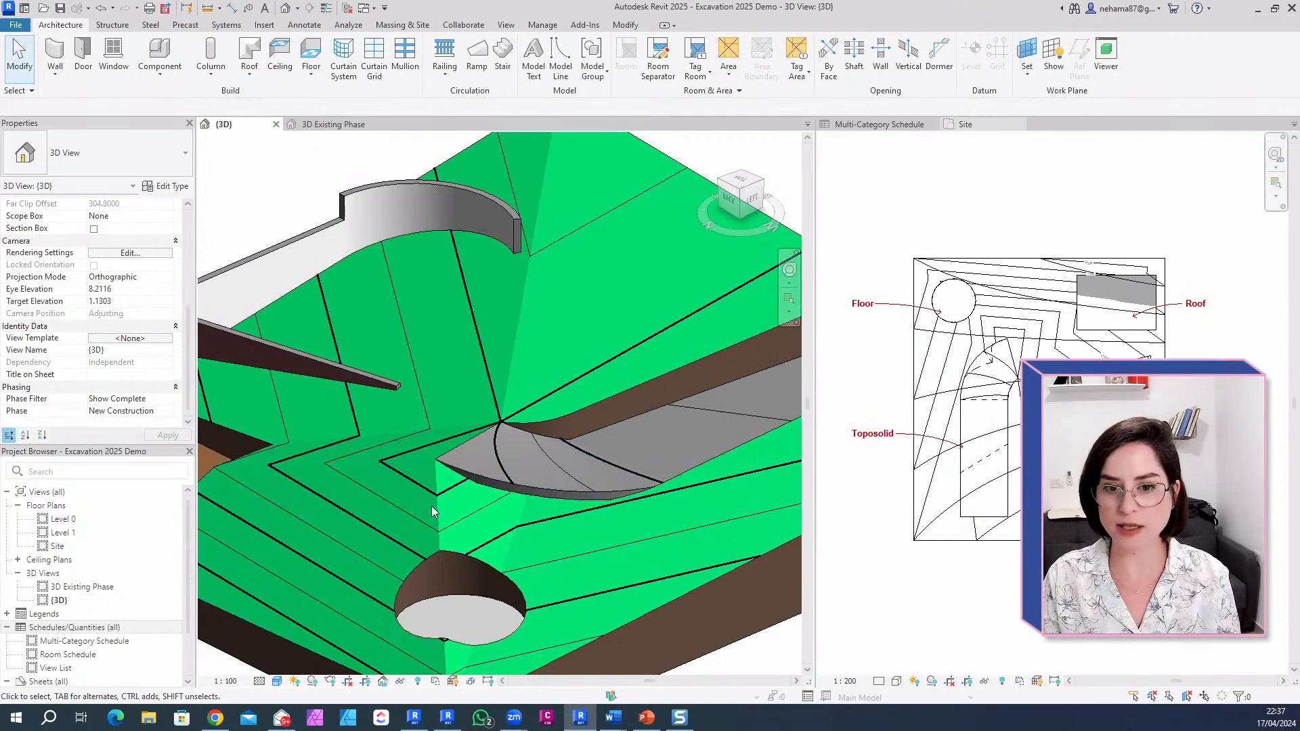
Step: Try raising the point beside the path's curved edge to elevation 3.9675, unjoining the elements that conflict
{"action": "left_click", "coordinate": [420, 444]}
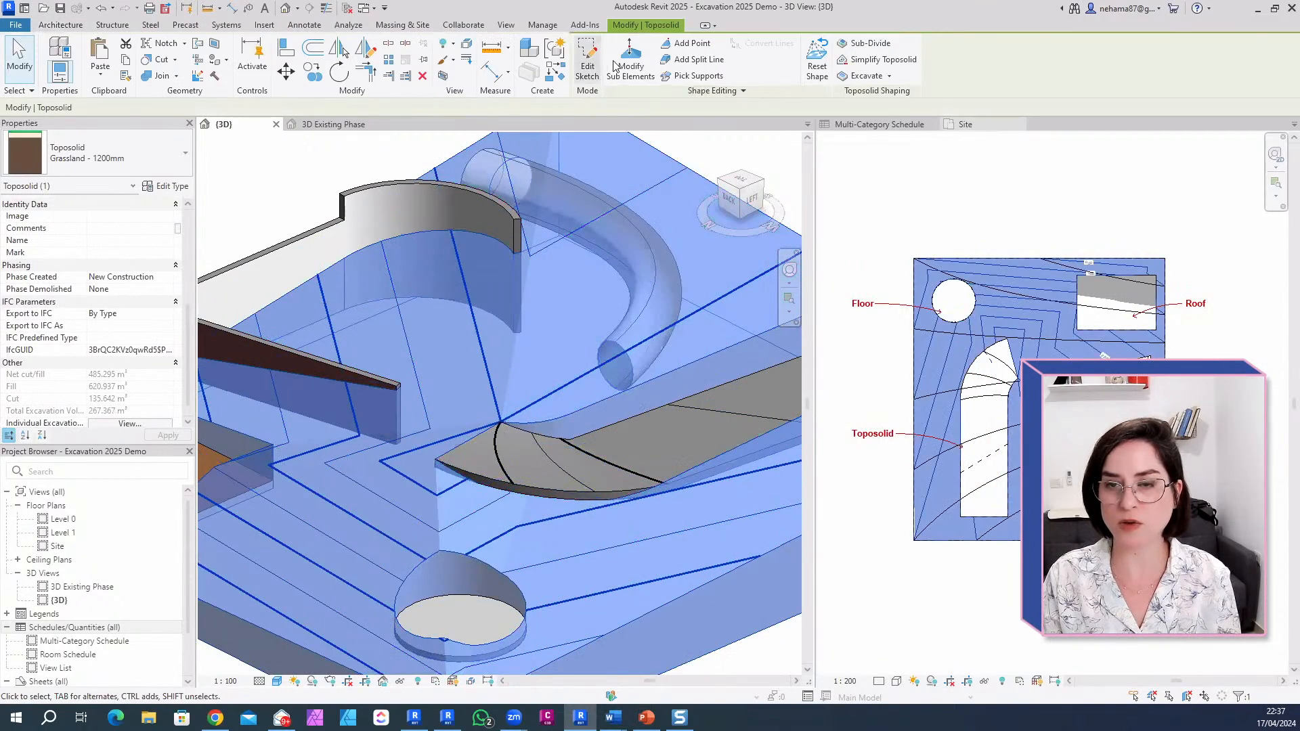
{"action": "left_click", "coordinate": [617, 66]}
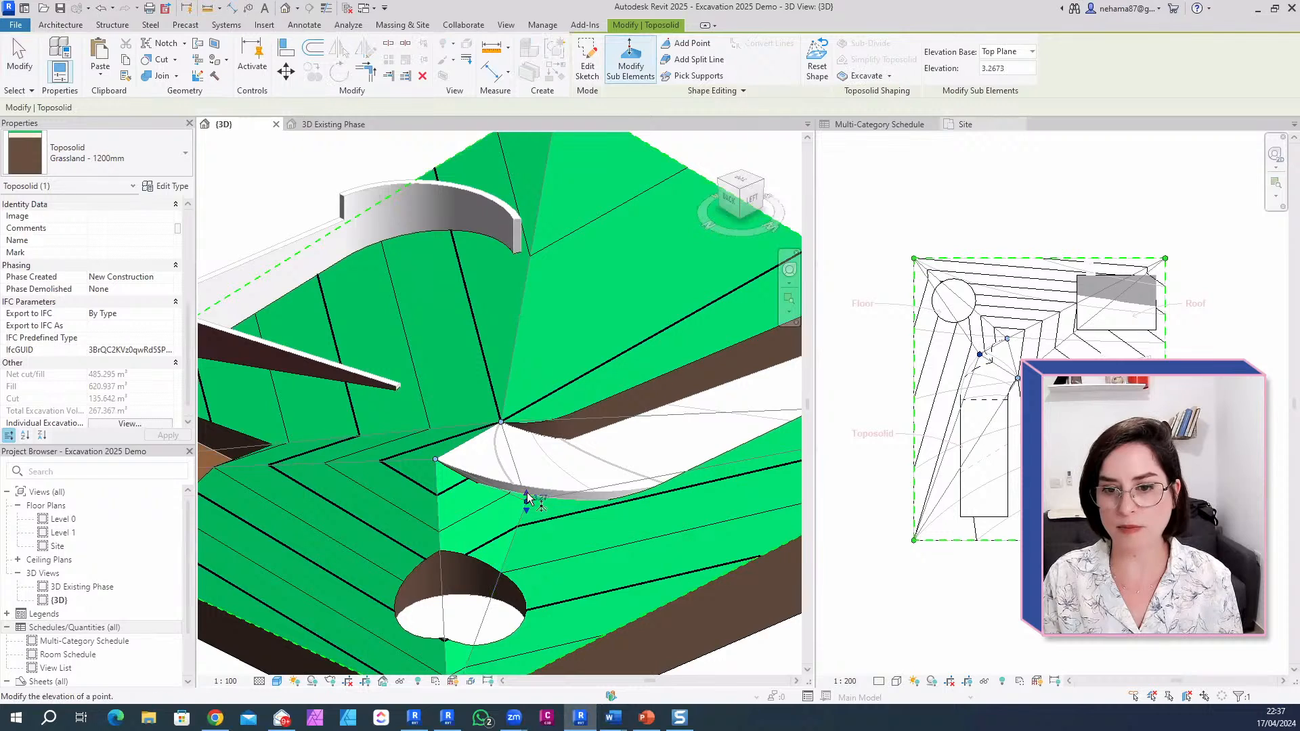
{"action": "left_click_drag", "start_coordinate": [528, 499], "coordinate": [527, 484]}
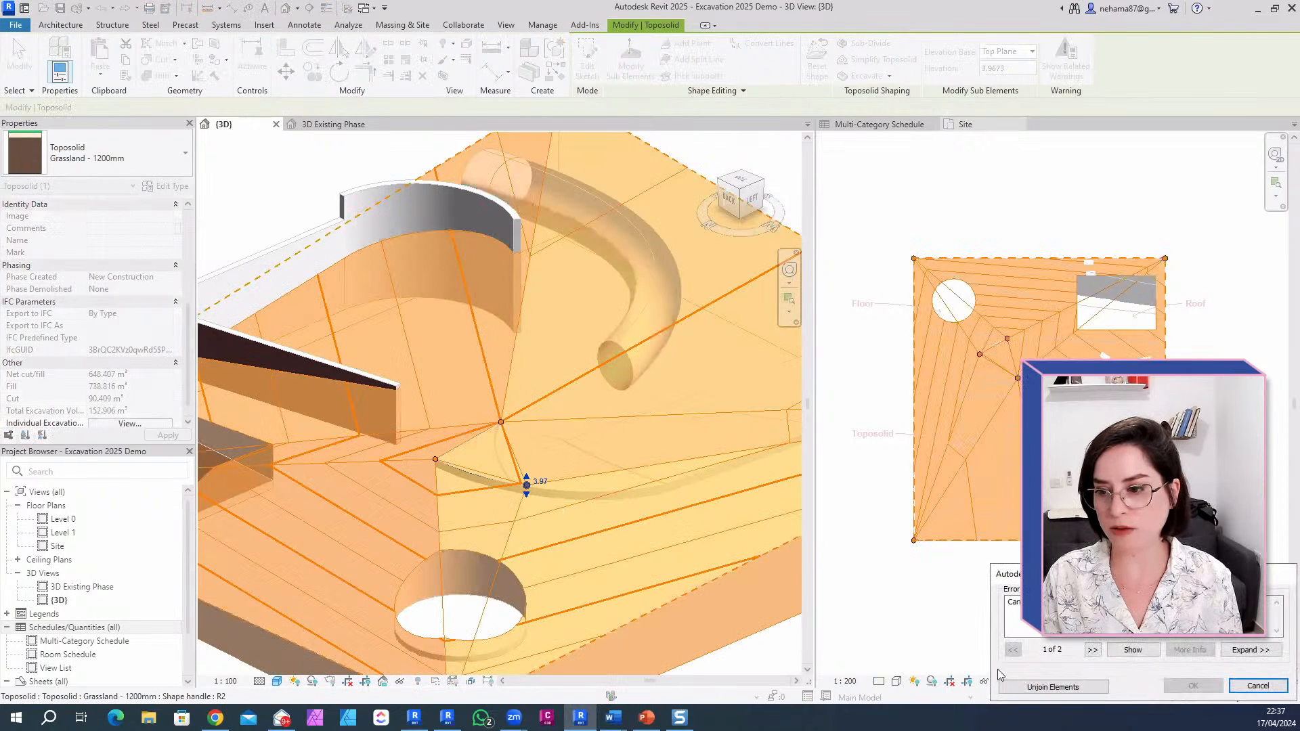
{"action": "scroll", "coordinate": [545, 455], "scroll_direction": "down", "scroll_amount": 4}
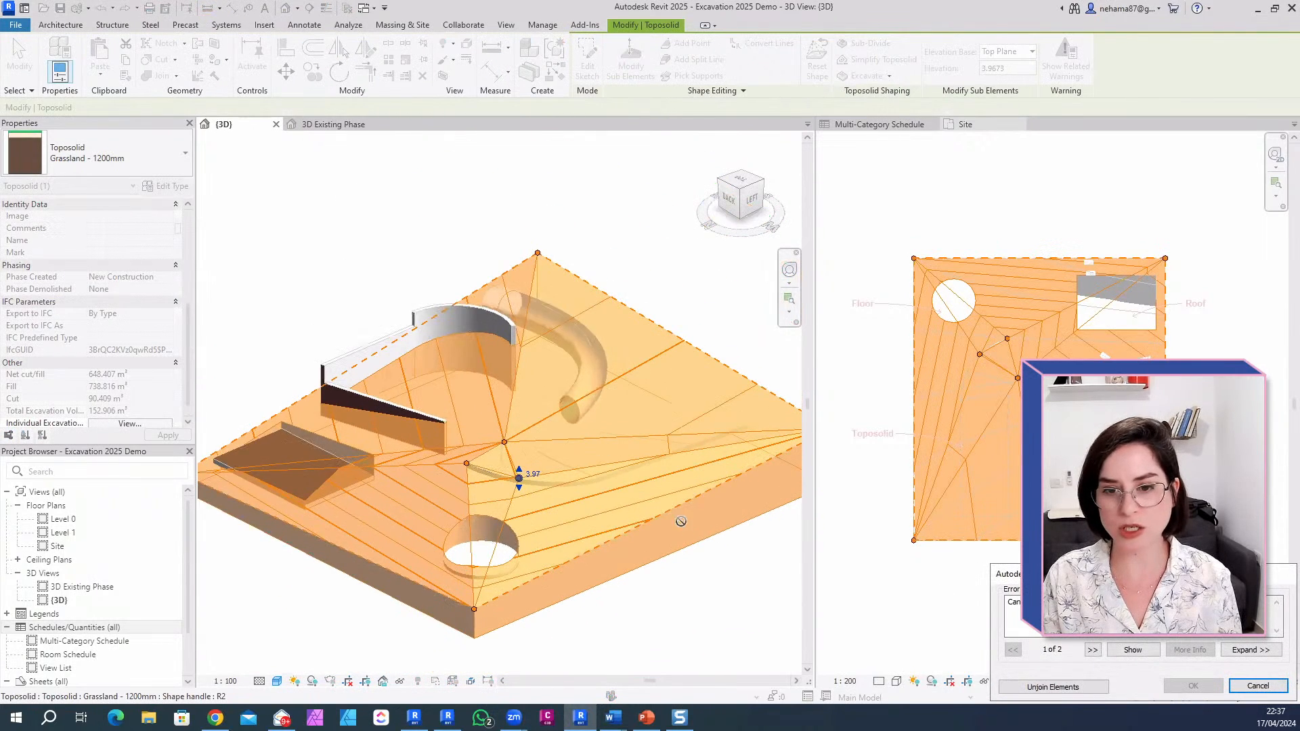
{"action": "left_click", "coordinate": [1060, 692]}
{"action": "left_click", "coordinate": [676, 621]}
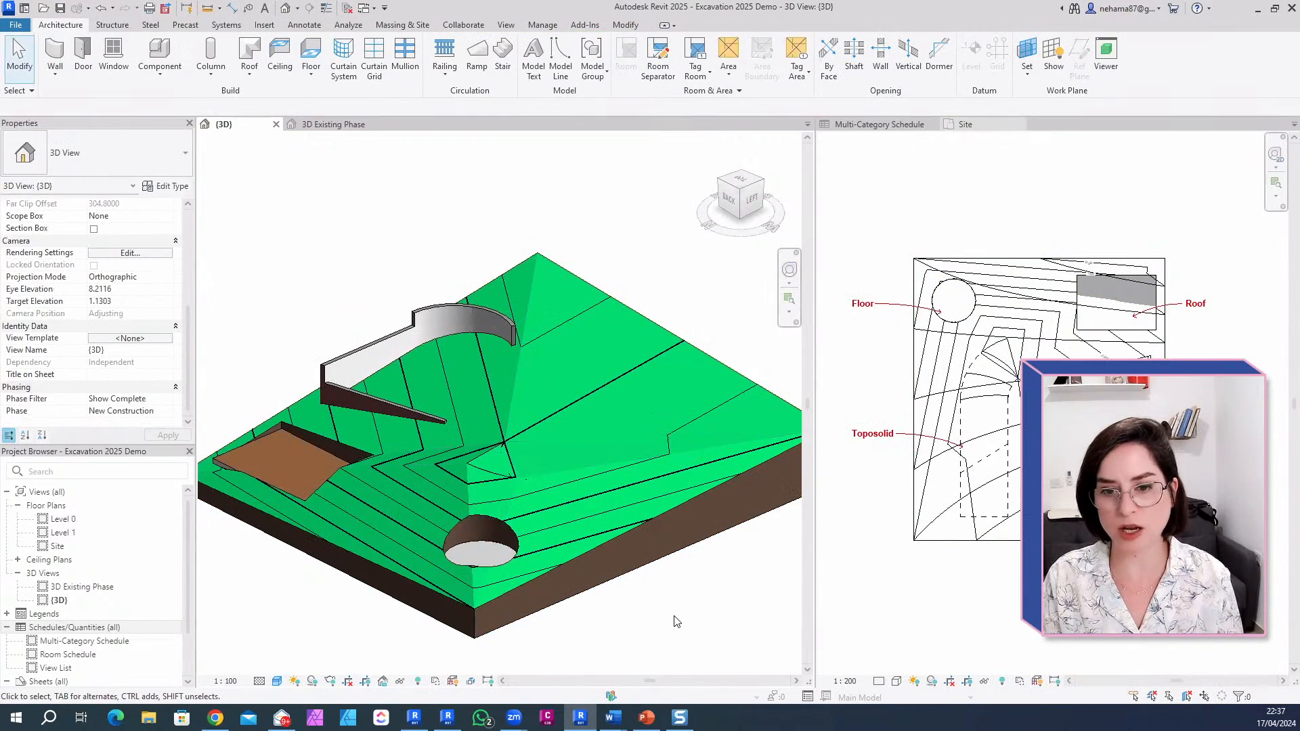
Step: Examine the reshaped ground around the asphalt path's end and the neighbouring excavations from several angles
{"action": "scroll", "coordinate": [673, 612], "scroll_direction": "up", "scroll_amount": 2}
{"action": "scroll", "coordinate": [237, 486], "scroll_direction": "down", "scroll_amount": 4}
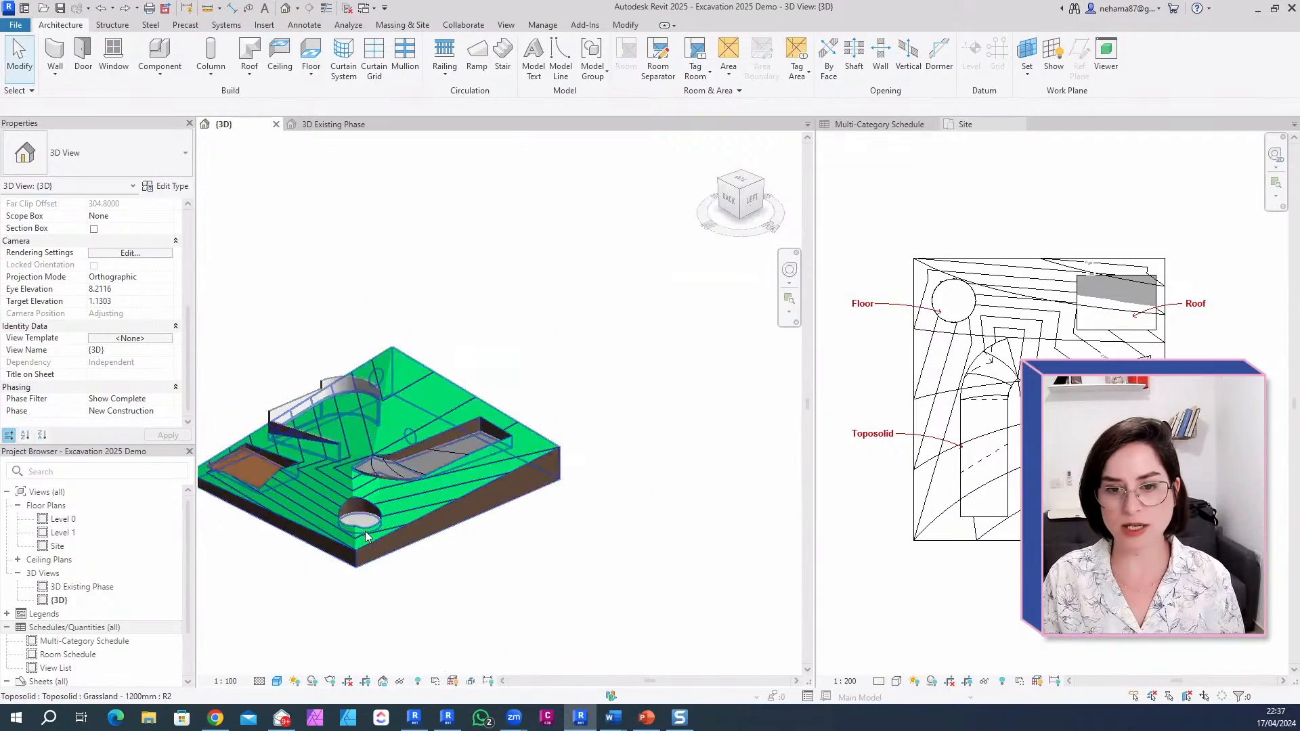
{"action": "middle_click_drag", "start_coordinate": [332, 583], "coordinate": [549, 560], "text": "shift"}
{"action": "scroll", "coordinate": [366, 500], "scroll_direction": "up", "scroll_amount": 3}
{"action": "middle_click_drag", "start_coordinate": [381, 504], "coordinate": [417, 515]}
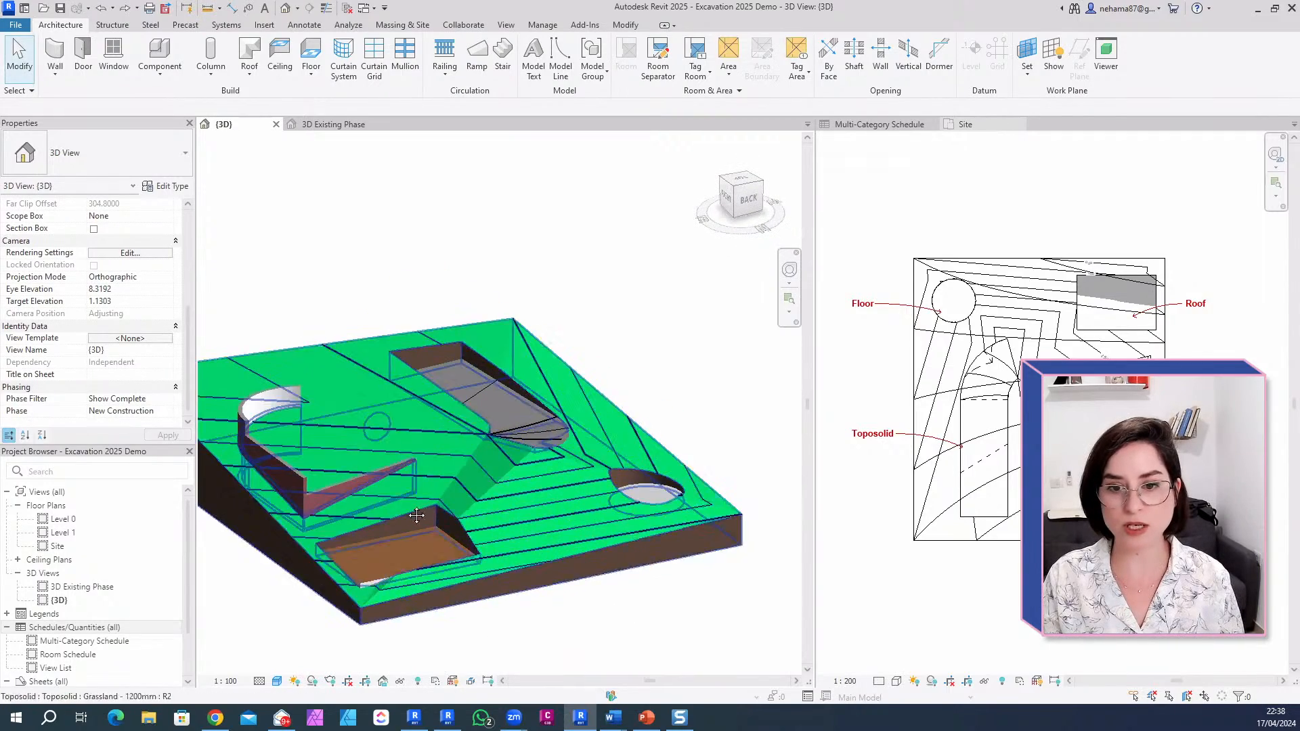
{"action": "scroll", "coordinate": [417, 516], "scroll_direction": "down", "scroll_amount": 2}
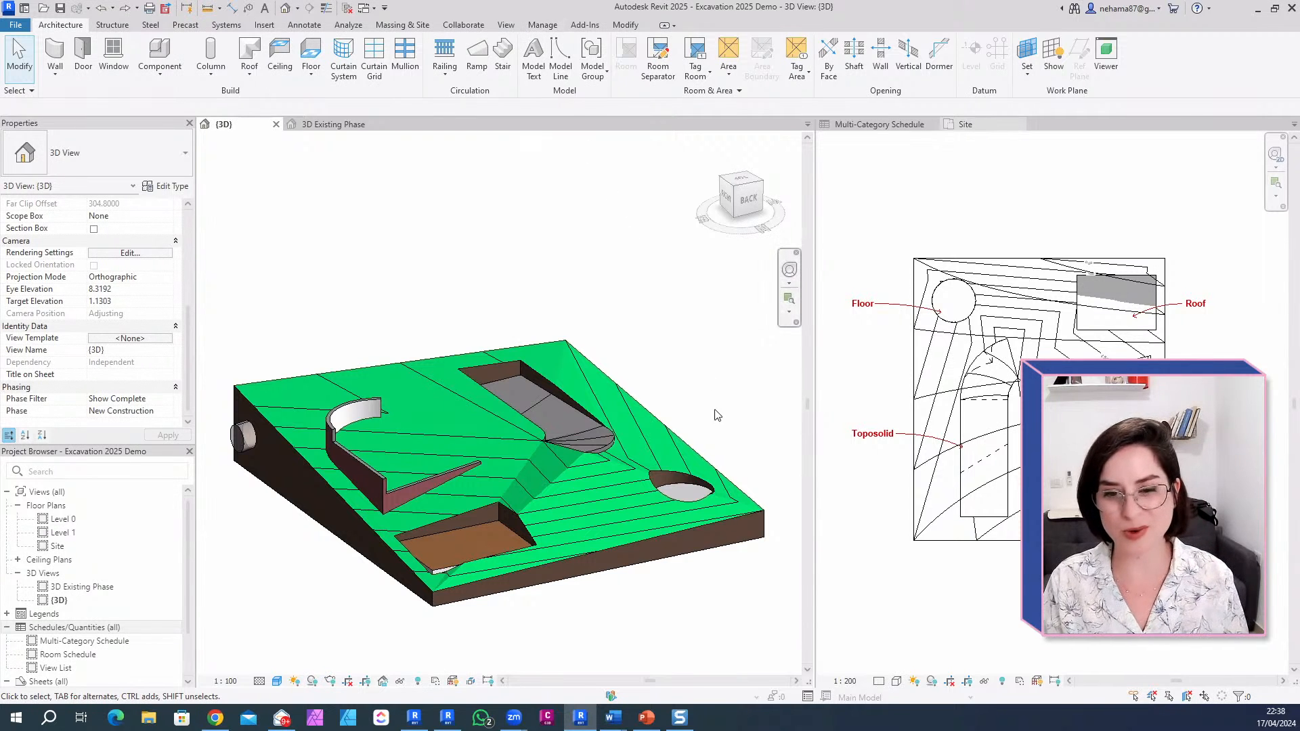
{"action": "scroll", "coordinate": [652, 590], "scroll_direction": "up", "scroll_amount": 2}
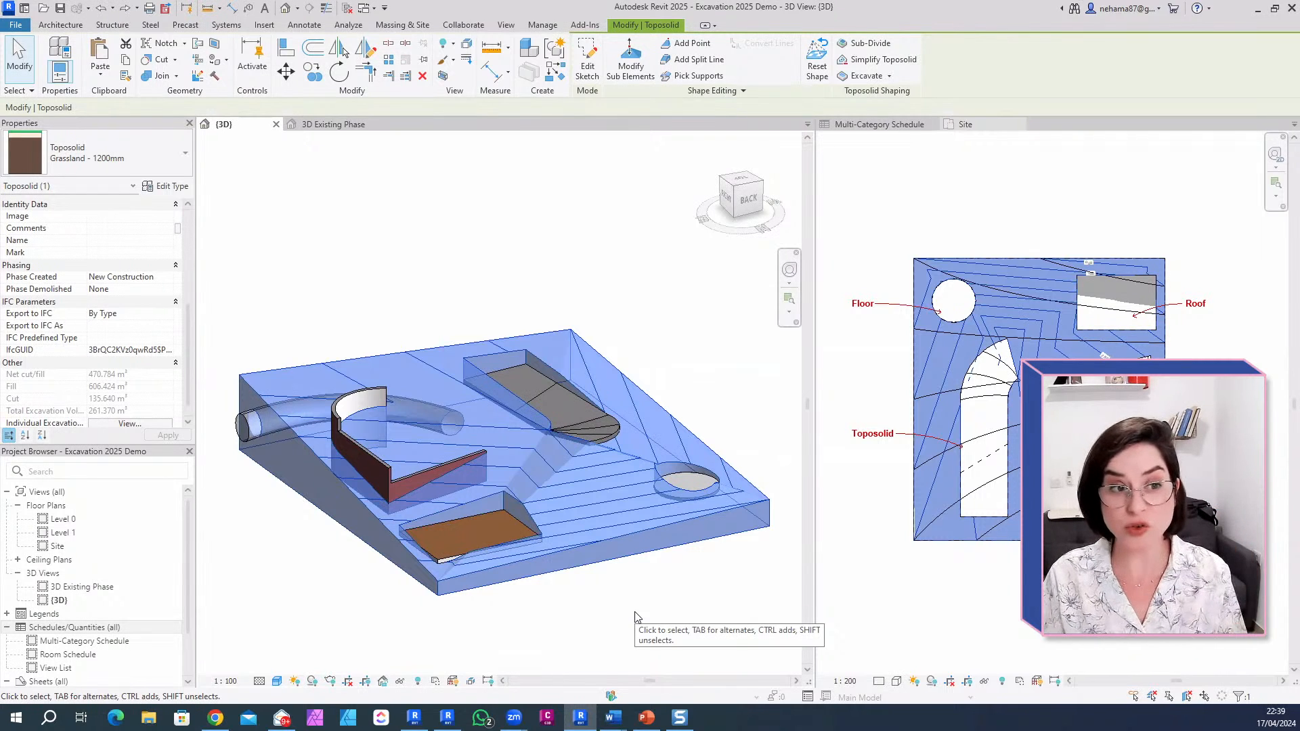
Step: Switch to the PowerPoint presentation to show slide 3, and return to Revit with the toposolid deselected
{"action": "left_click", "coordinate": [647, 717]}
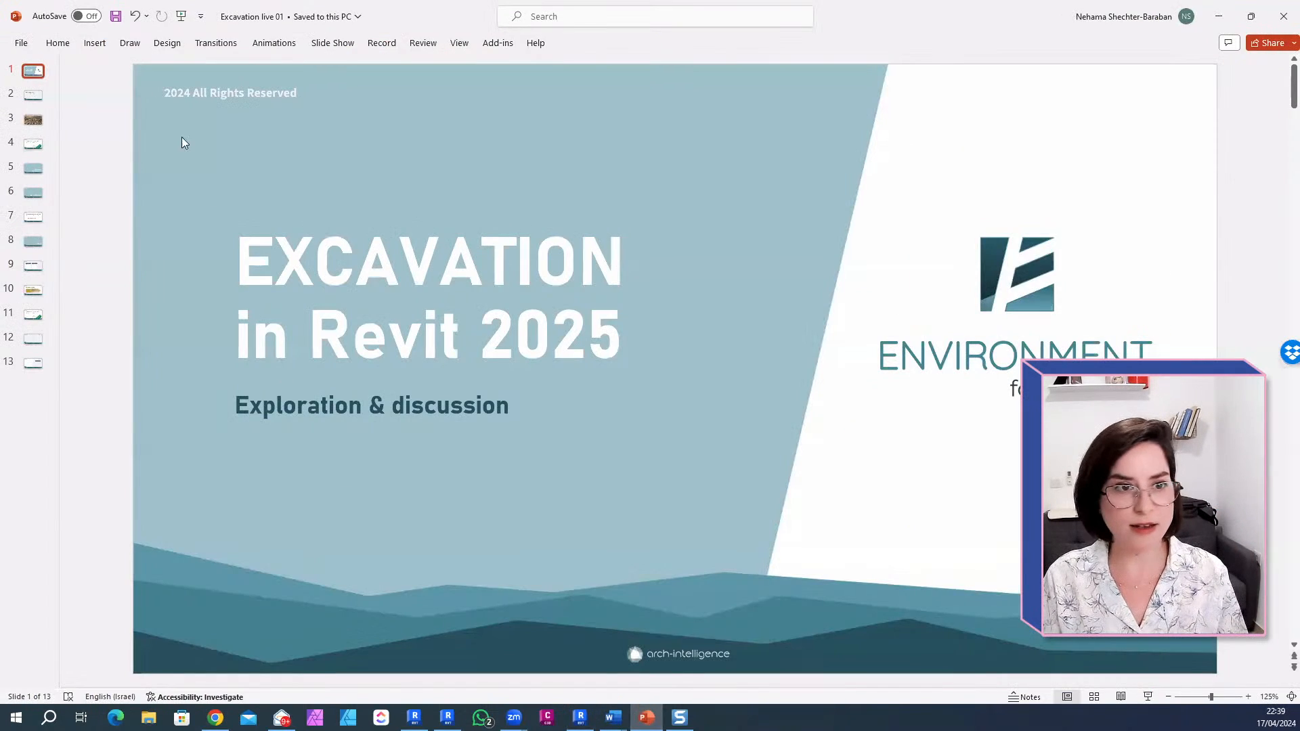
{"action": "left_click", "coordinate": [34, 120]}
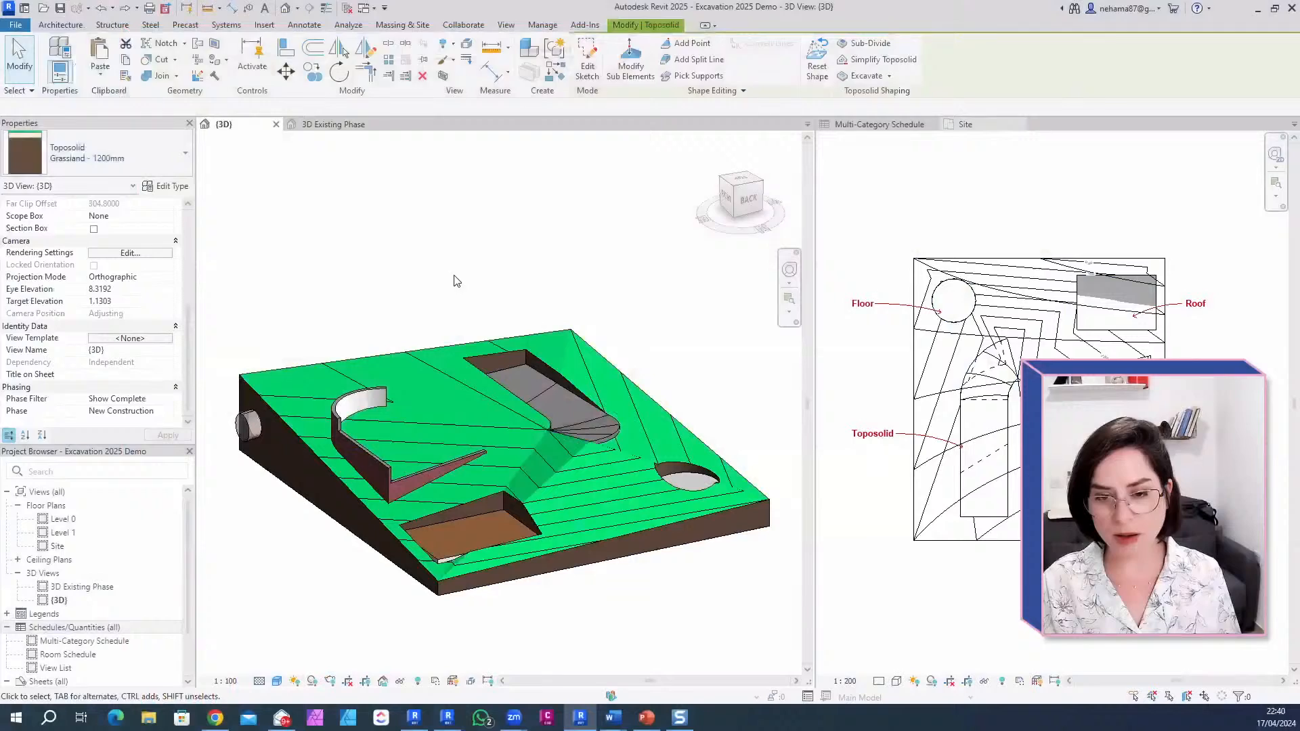
{"action": "left_click", "coordinate": [456, 282]}
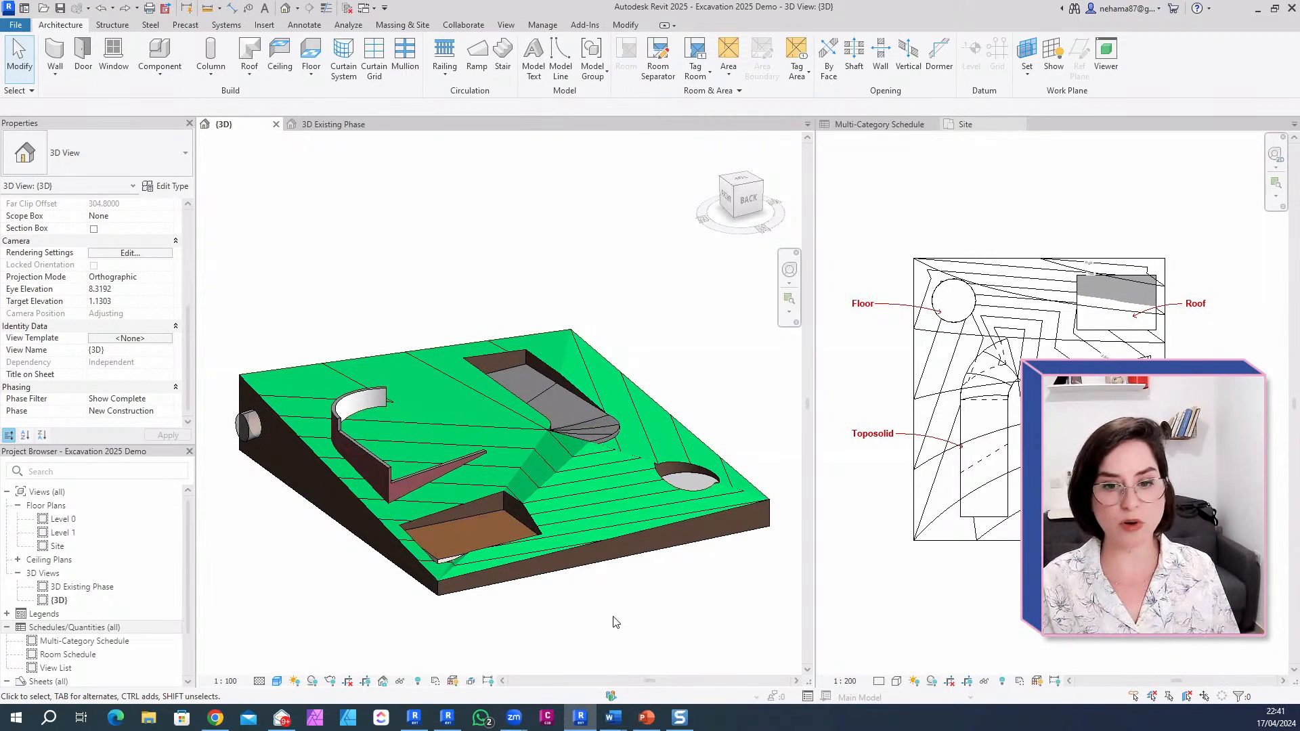
Step: Select the cylindrical mass running through the toposolid's side and inspect its volume properties
{"action": "middle_click_drag", "start_coordinate": [392, 593], "coordinate": [293, 575], "text": "shift"}
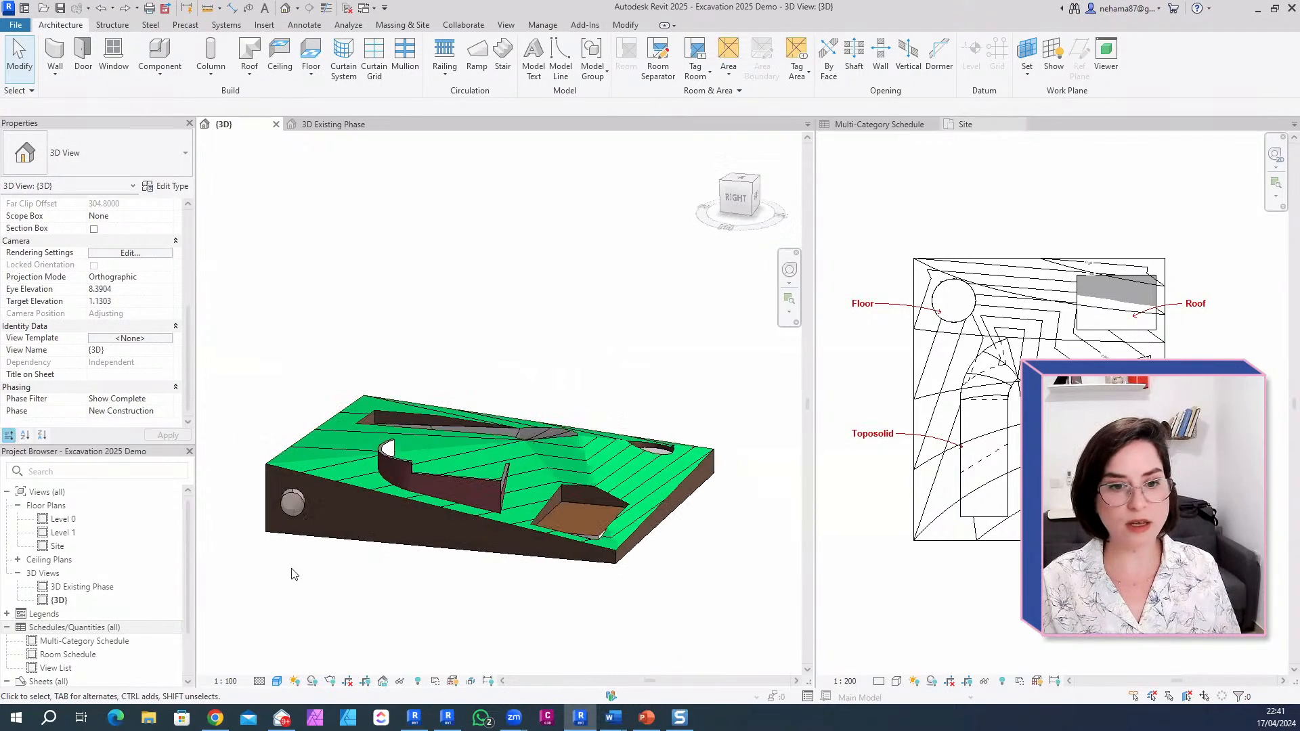
{"action": "scroll", "coordinate": [309, 489], "scroll_direction": "up", "scroll_amount": 5}
{"action": "left_click", "coordinate": [312, 496]}
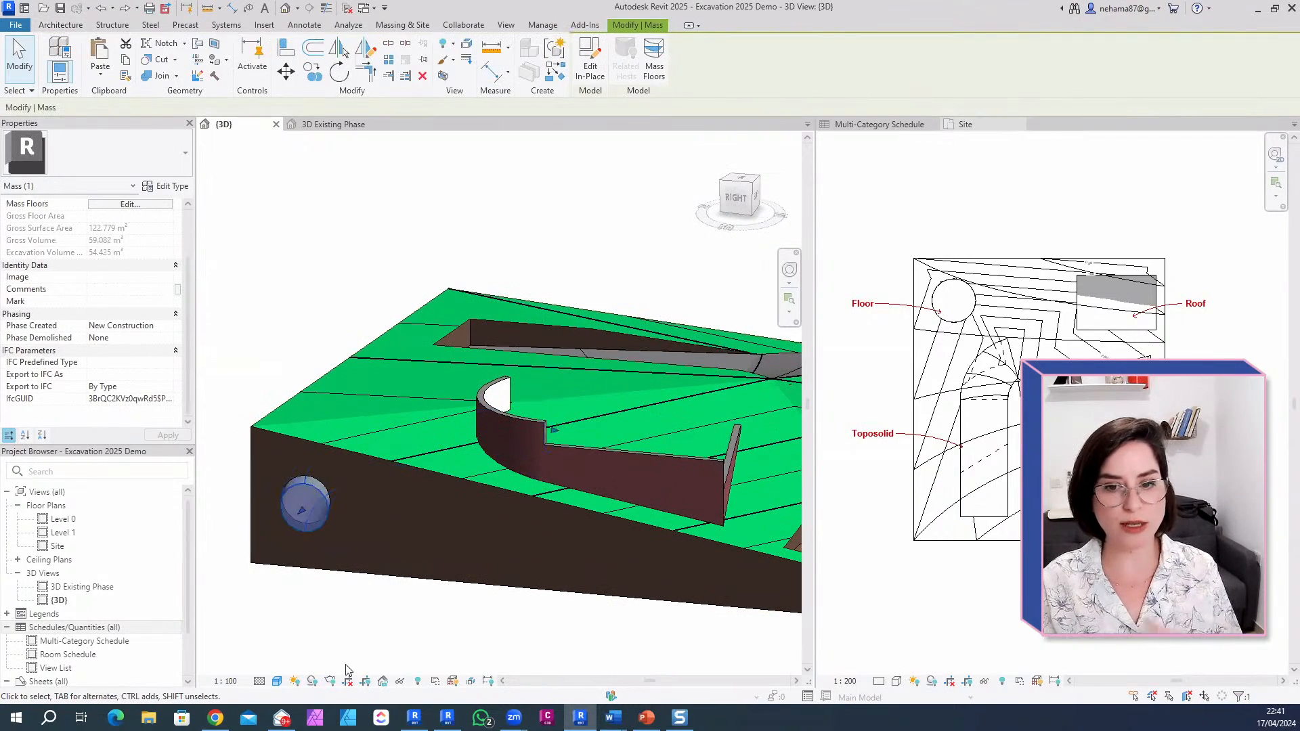
{"action": "scroll", "coordinate": [319, 617], "scroll_direction": "down", "scroll_amount": 4}
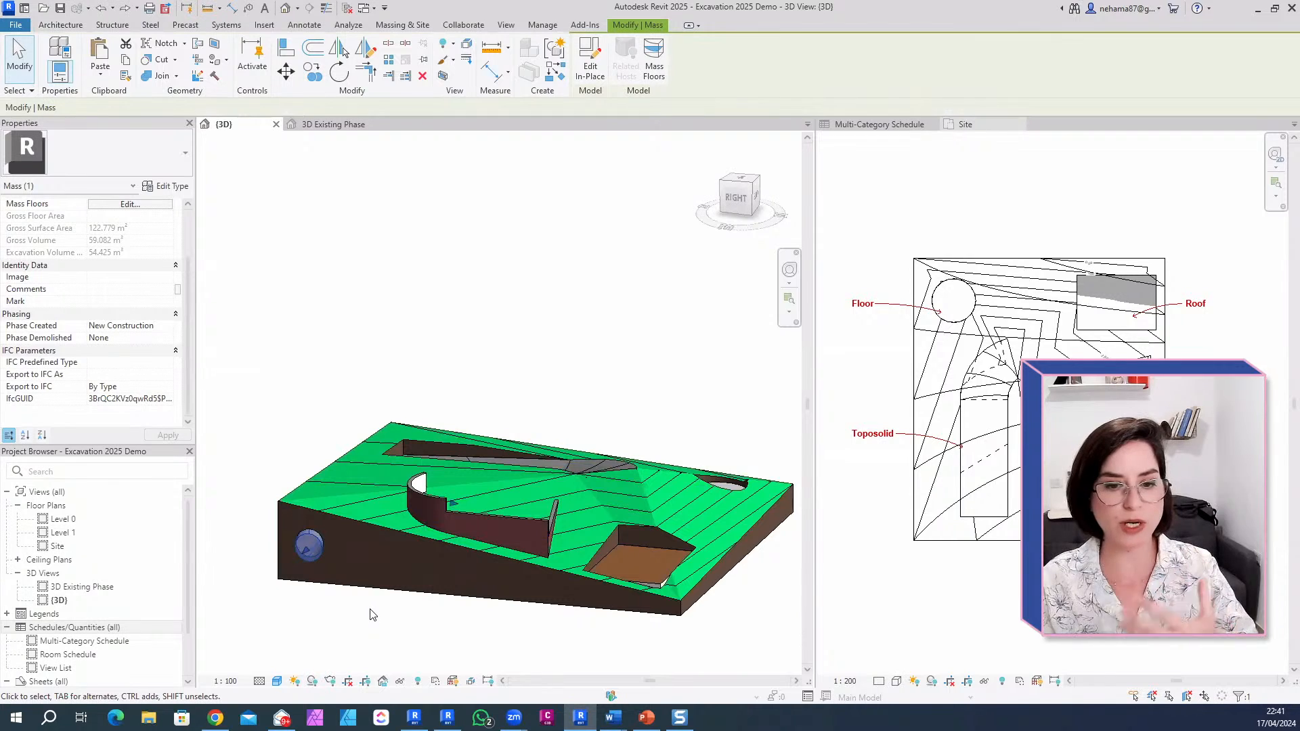
Step: Deselect the mass and examine the excavated toposolid from the back
{"action": "scroll", "coordinate": [371, 613], "scroll_direction": "down", "scroll_amount": 3}
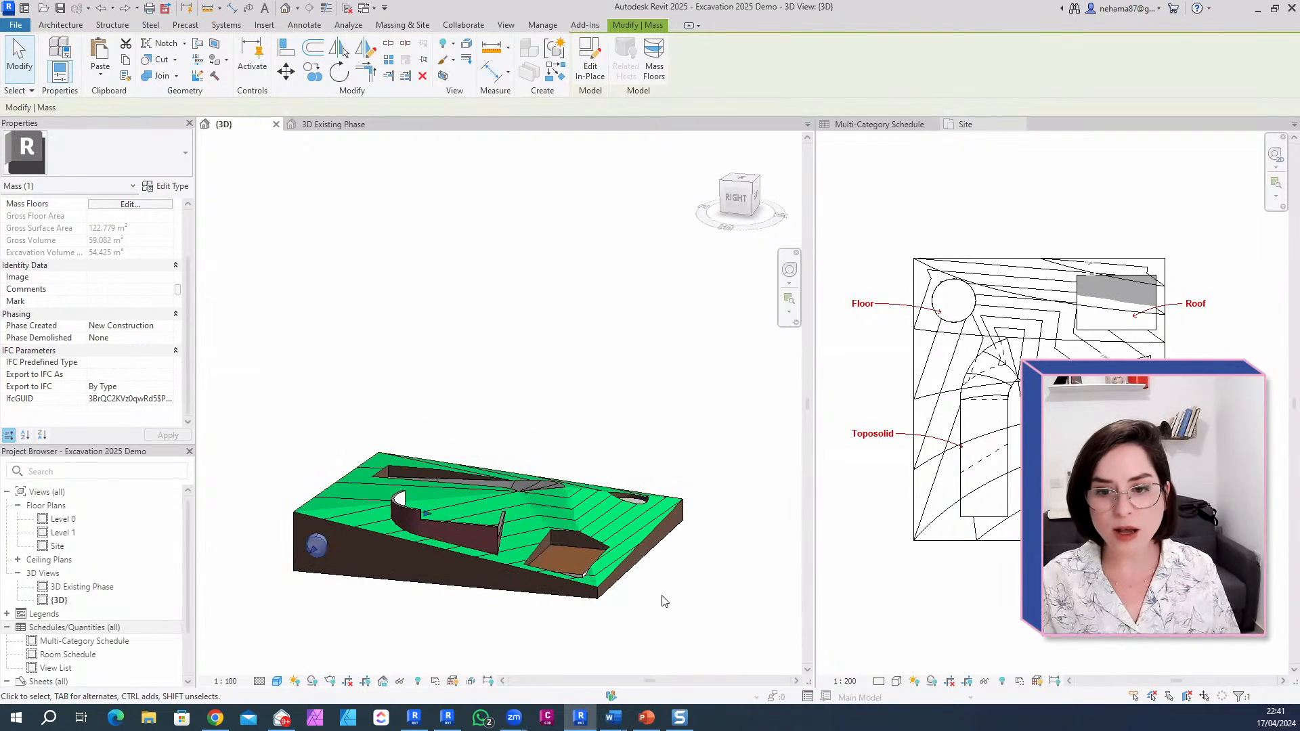
{"action": "middle_click_drag", "start_coordinate": [662, 601], "coordinate": [601, 553]}
{"action": "left_click", "coordinate": [601, 554]}
{"action": "scroll", "coordinate": [457, 372], "scroll_direction": "up", "scroll_amount": 3}
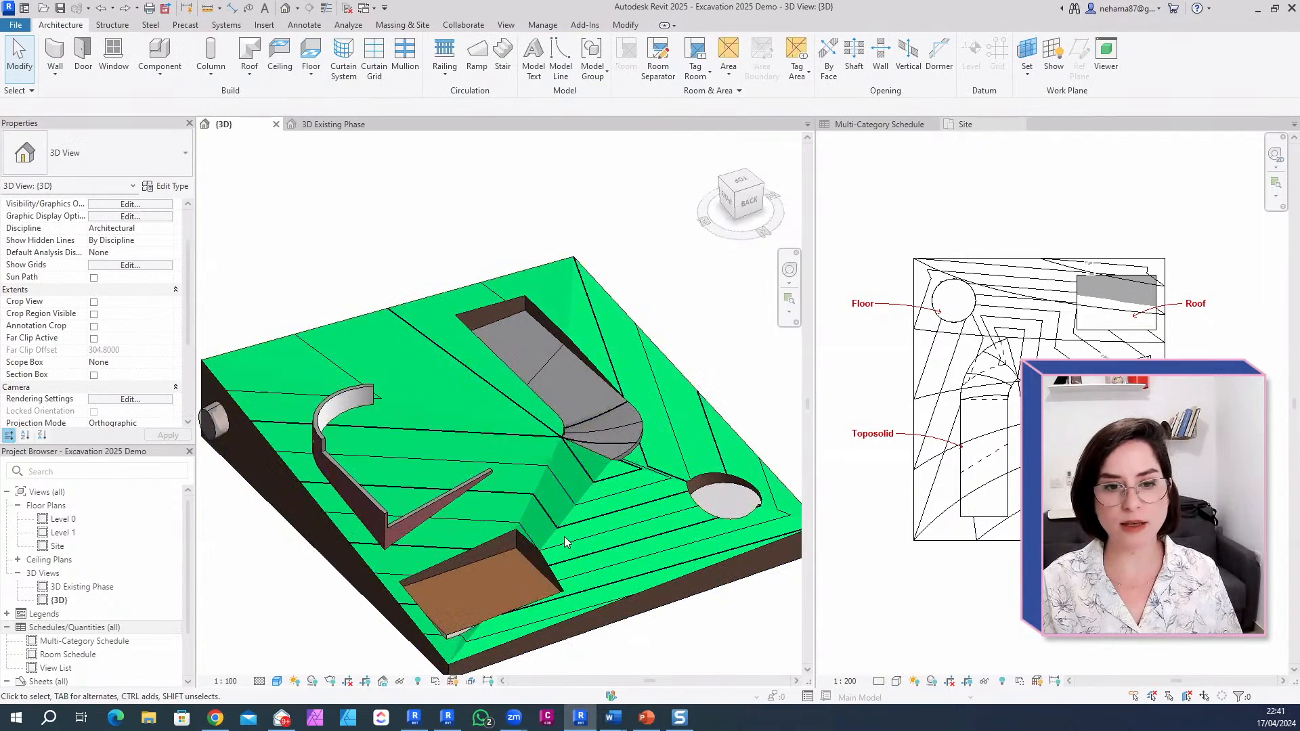
{"action": "middle_click_drag", "start_coordinate": [716, 620], "coordinate": [693, 602]}
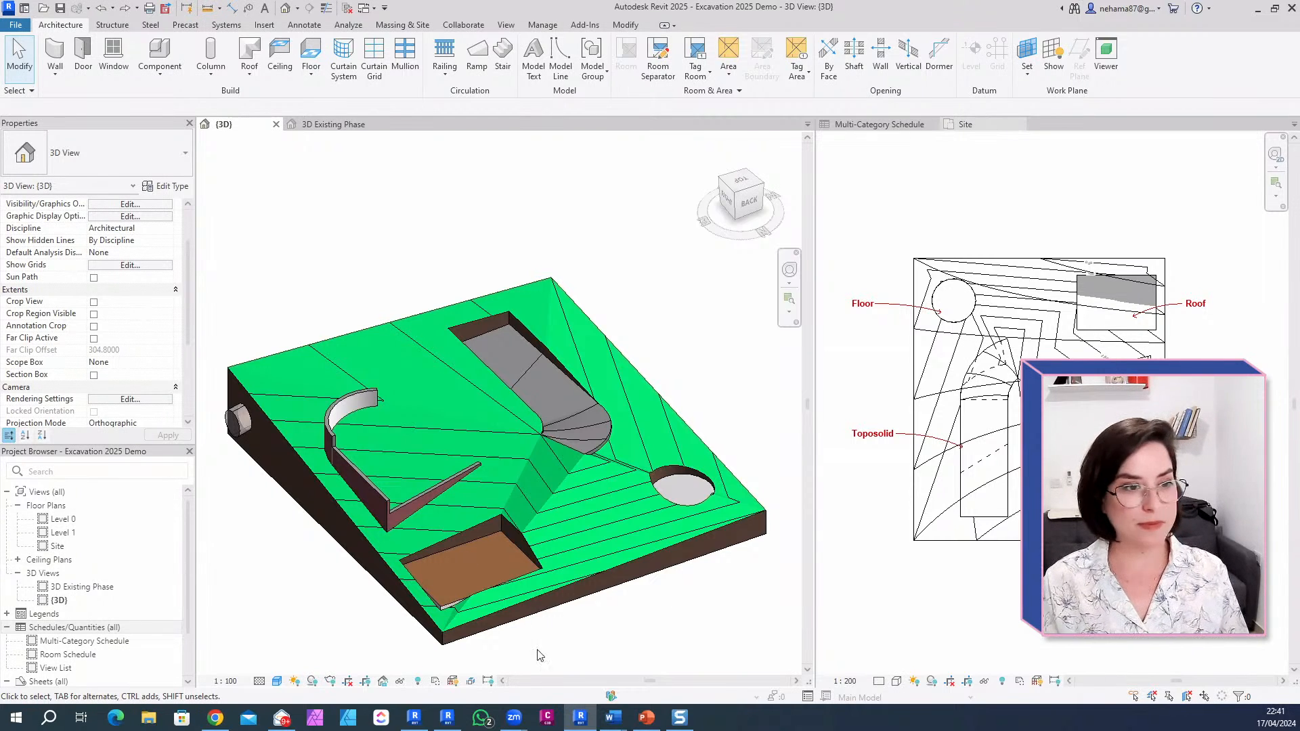
{"action": "middle_click_drag", "start_coordinate": [643, 633], "coordinate": [648, 567]}
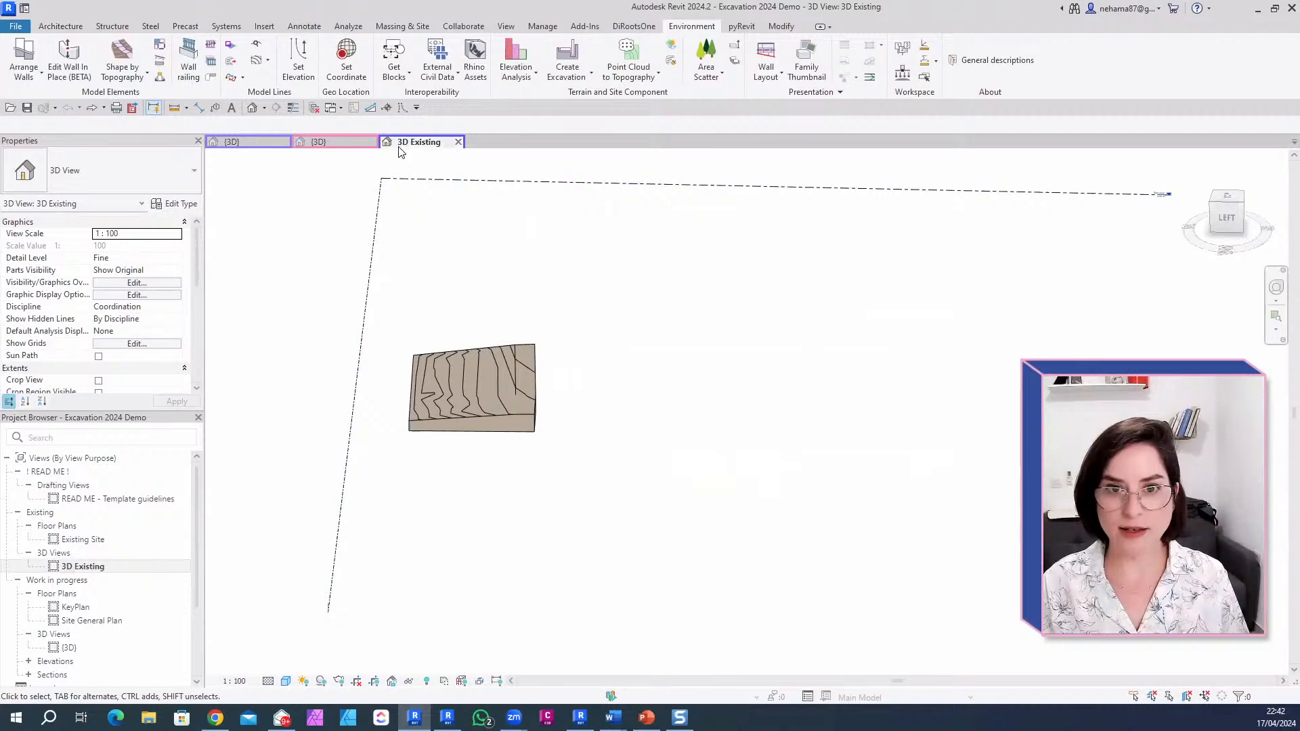
Step: Bring up the house's 3D view in the Excavation 2024 Demo project and frame the front garden and entrance paving
{"action": "left_click_drag", "start_coordinate": [399, 146], "coordinate": [330, 142]}
{"action": "left_click", "coordinate": [249, 144]}
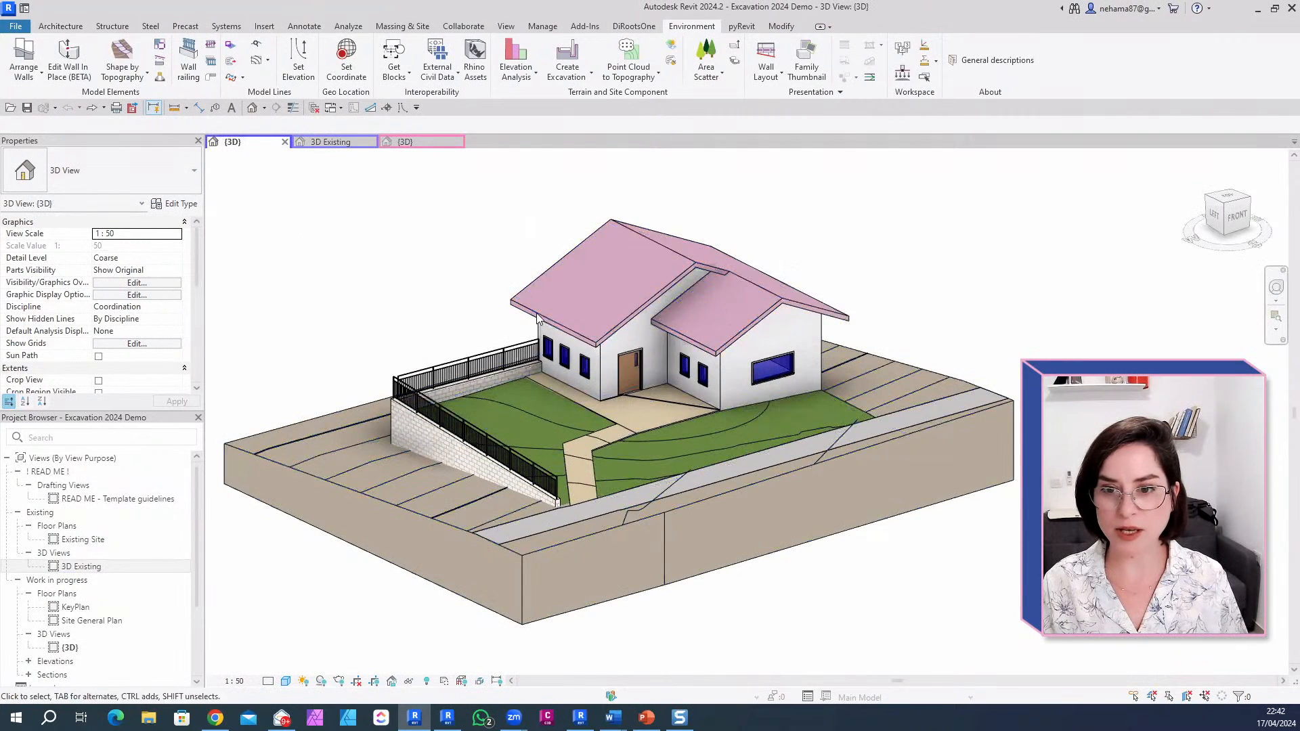
{"action": "scroll", "coordinate": [446, 275], "scroll_direction": "down", "scroll_amount": 1}
{"action": "middle_click_drag", "start_coordinate": [803, 530], "coordinate": [970, 503], "text": "shift"}
{"action": "scroll", "coordinate": [872, 219], "scroll_direction": "down", "scroll_amount": 1}
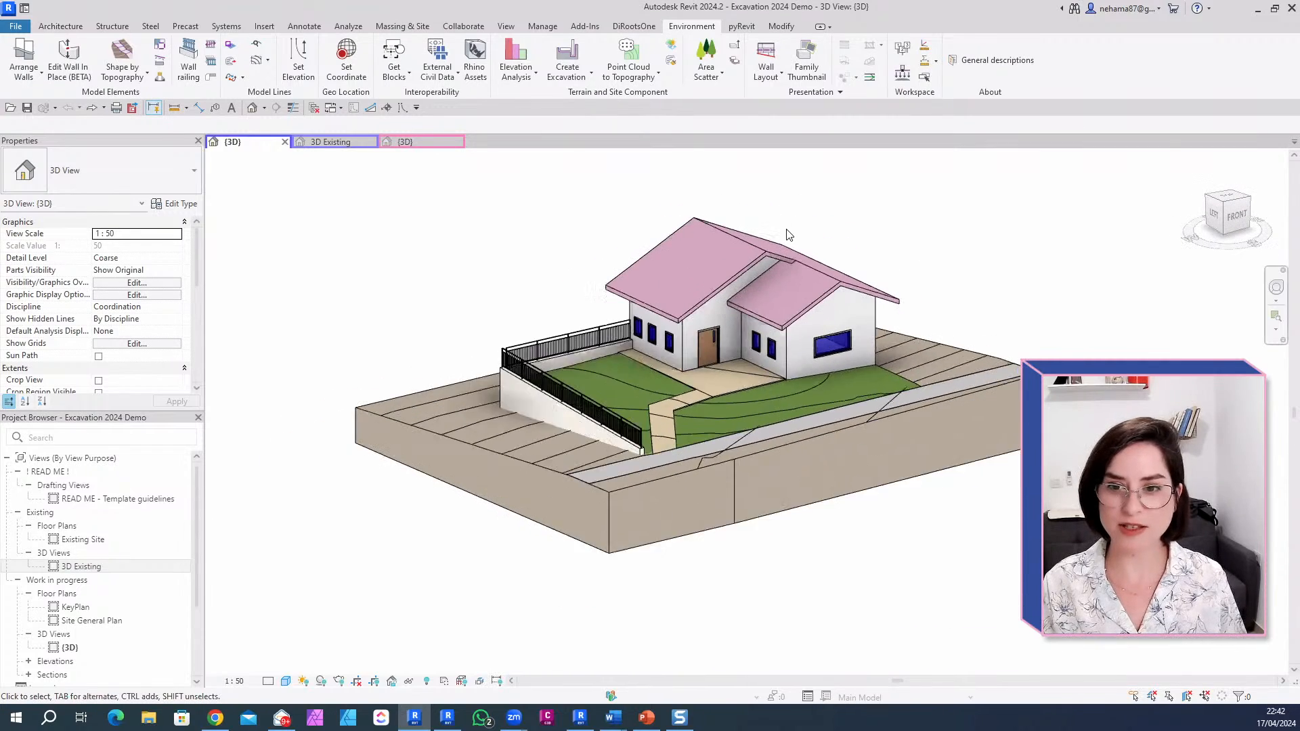
{"action": "scroll", "coordinate": [803, 227], "scroll_direction": "up", "scroll_amount": 2}
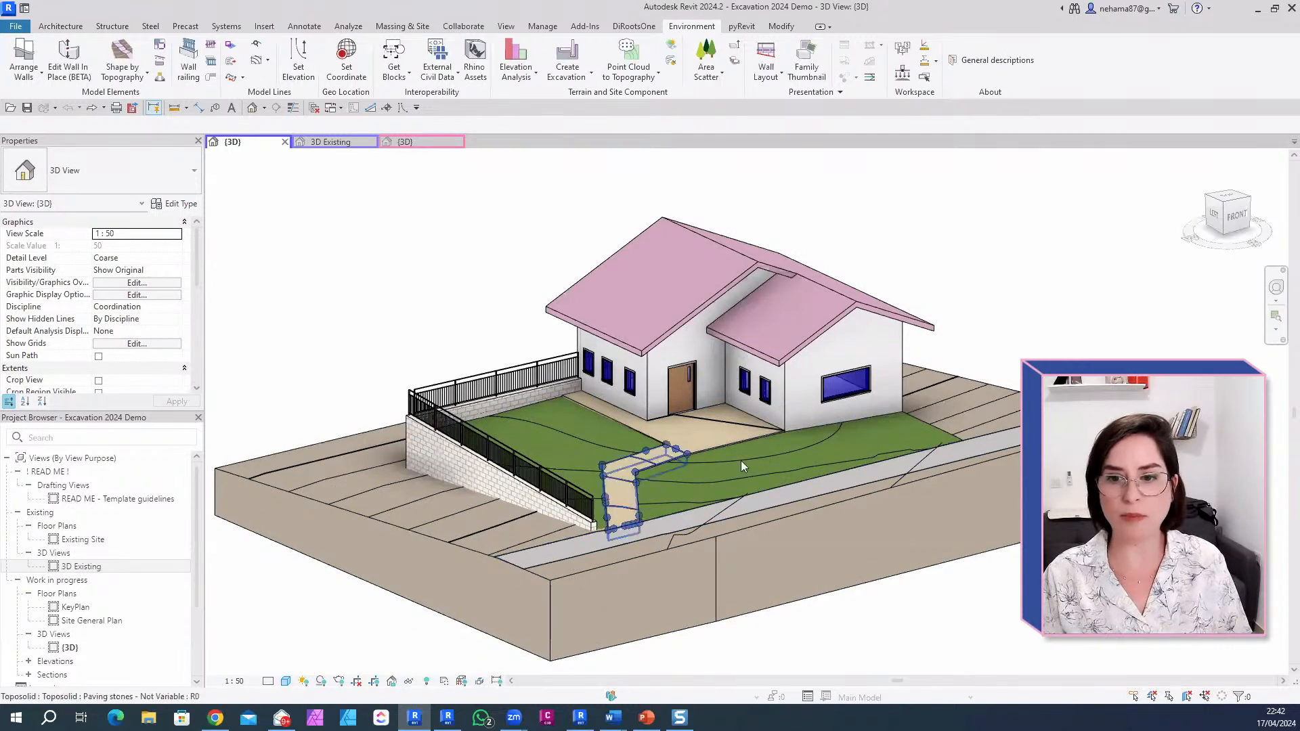
{"action": "scroll", "coordinate": [793, 458], "scroll_direction": "up", "scroll_amount": 2}
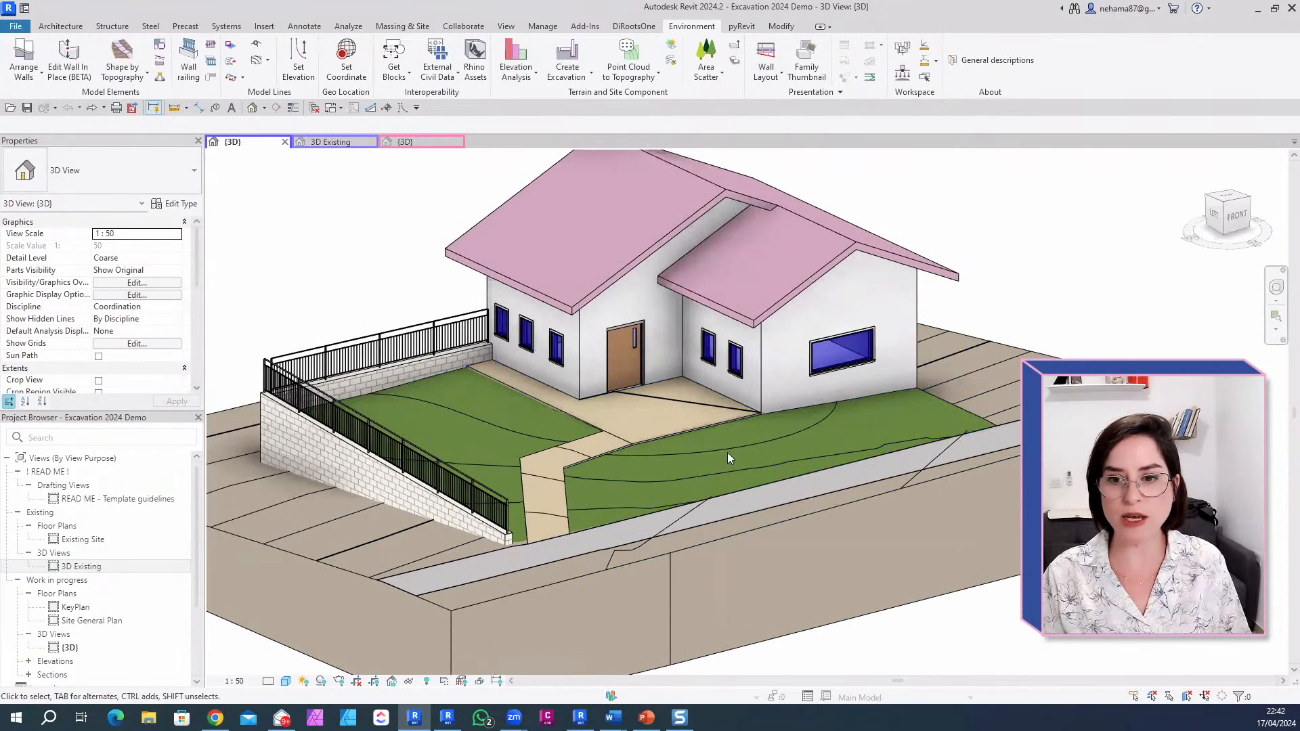
Step: Inspect the paving-stone toposolids of the entrance terrace and the path in front of the house
{"action": "left_click", "coordinate": [644, 438]}
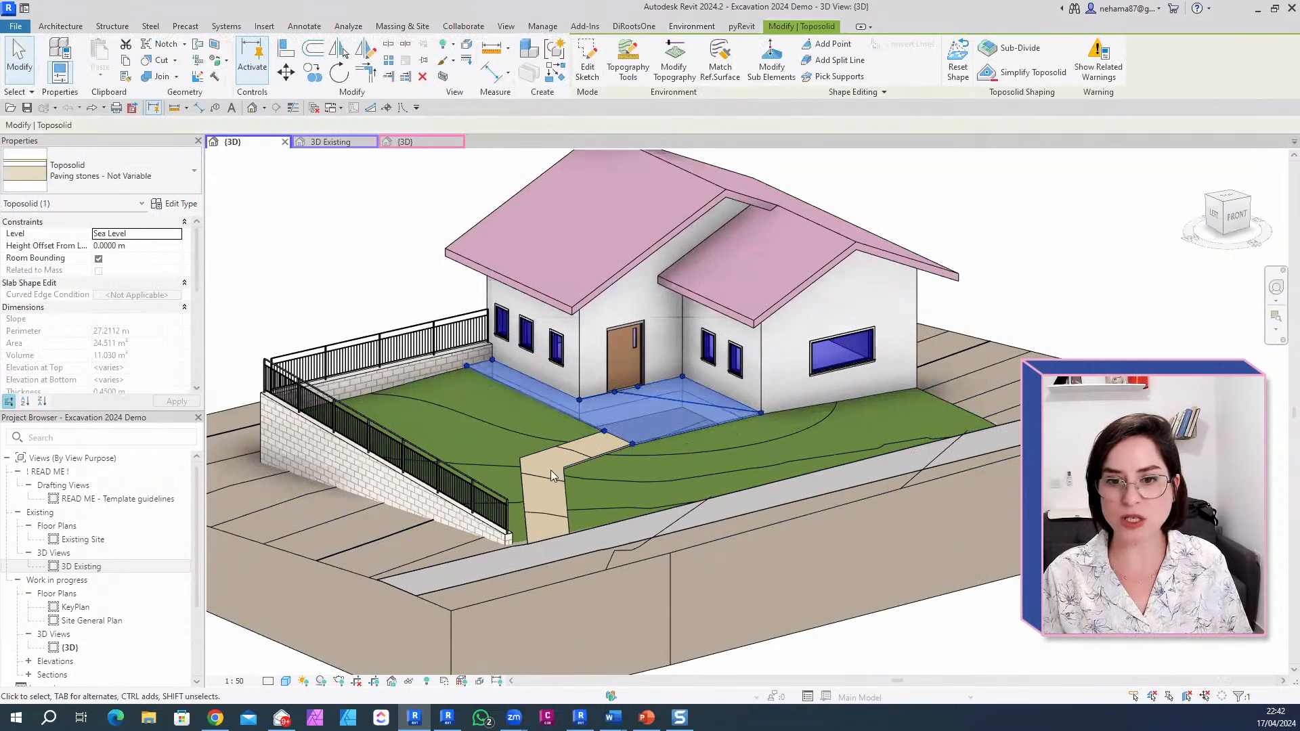
{"action": "left_click", "coordinate": [562, 482]}
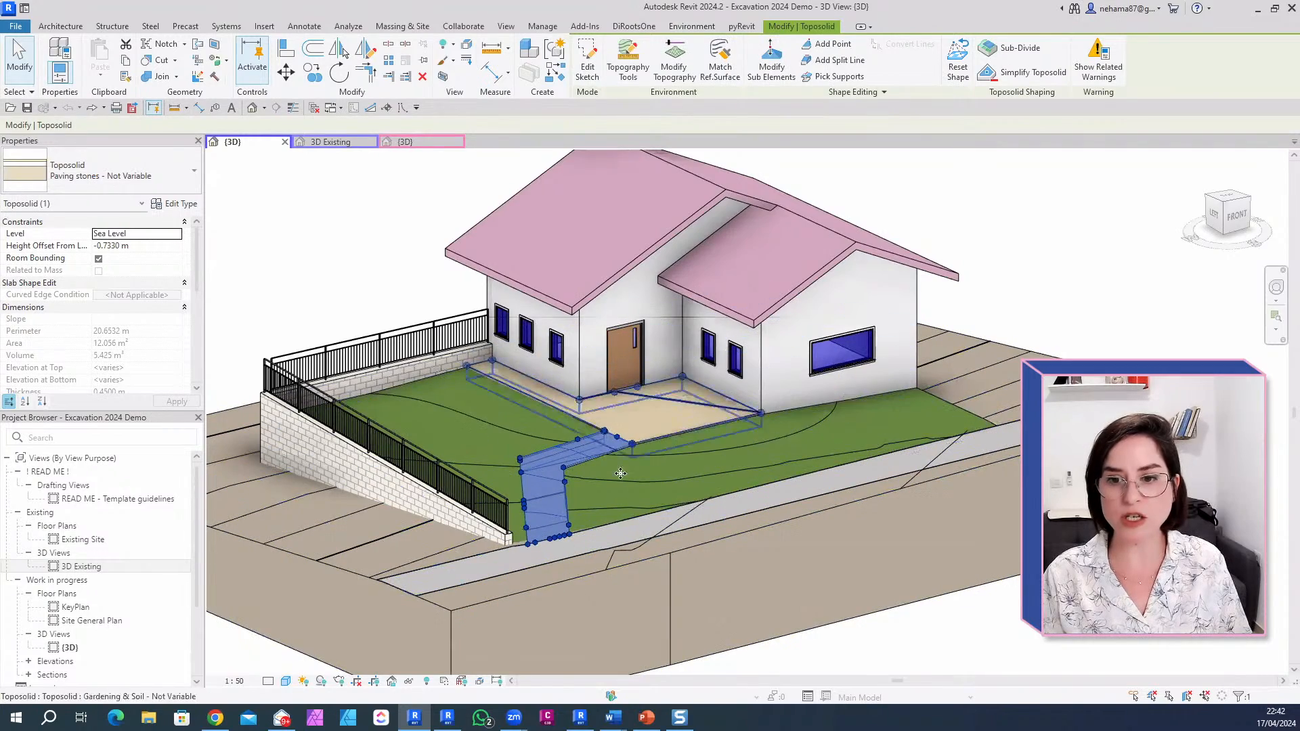
{"action": "scroll", "coordinate": [654, 401], "scroll_direction": "up", "scroll_amount": 3}
{"action": "left_click", "coordinate": [673, 392]}
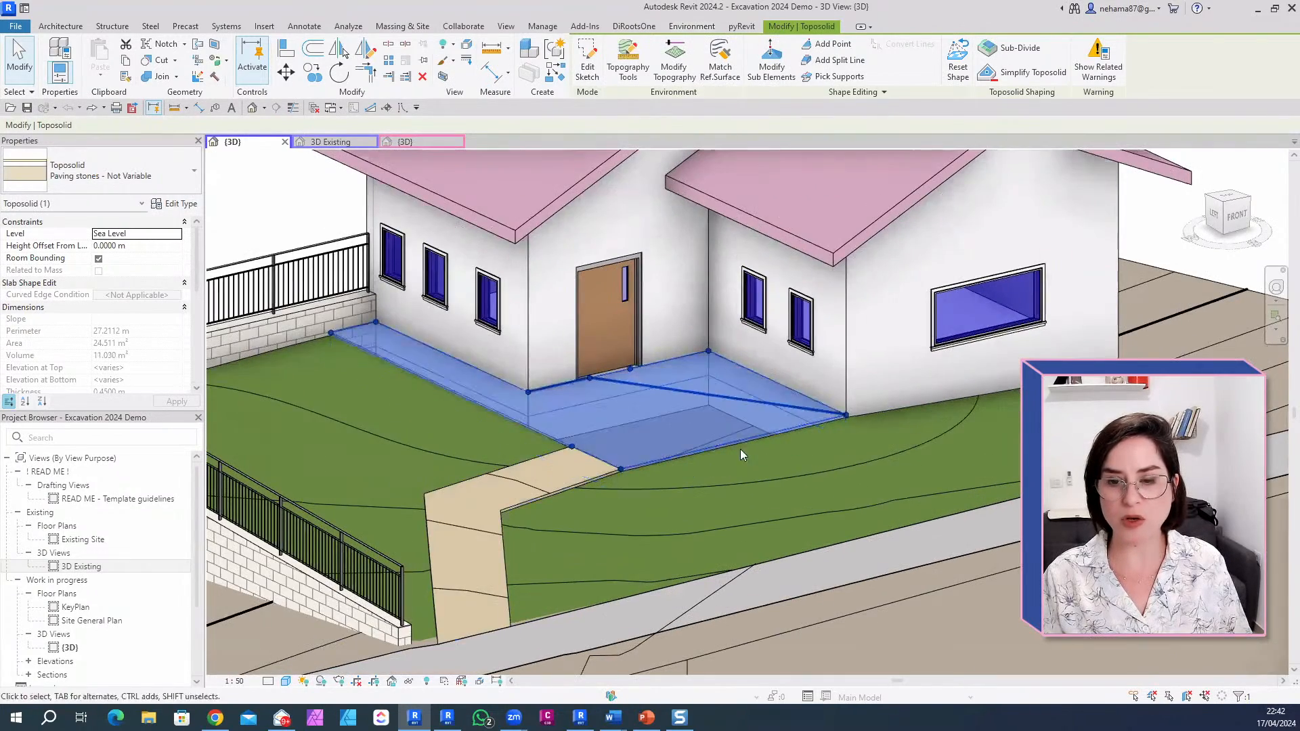
{"action": "scroll", "coordinate": [693, 483], "scroll_direction": "up", "scroll_amount": 1}
Step: Delete the Gardening & Soil toposolid between the retaining walls and the terrace and path
{"action": "scroll", "coordinate": [692, 482], "scroll_direction": "down", "scroll_amount": 5}
{"action": "middle_click_drag", "start_coordinate": [678, 528], "coordinate": [575, 449], "text": "shift"}
{"action": "left_click", "coordinate": [575, 449]}
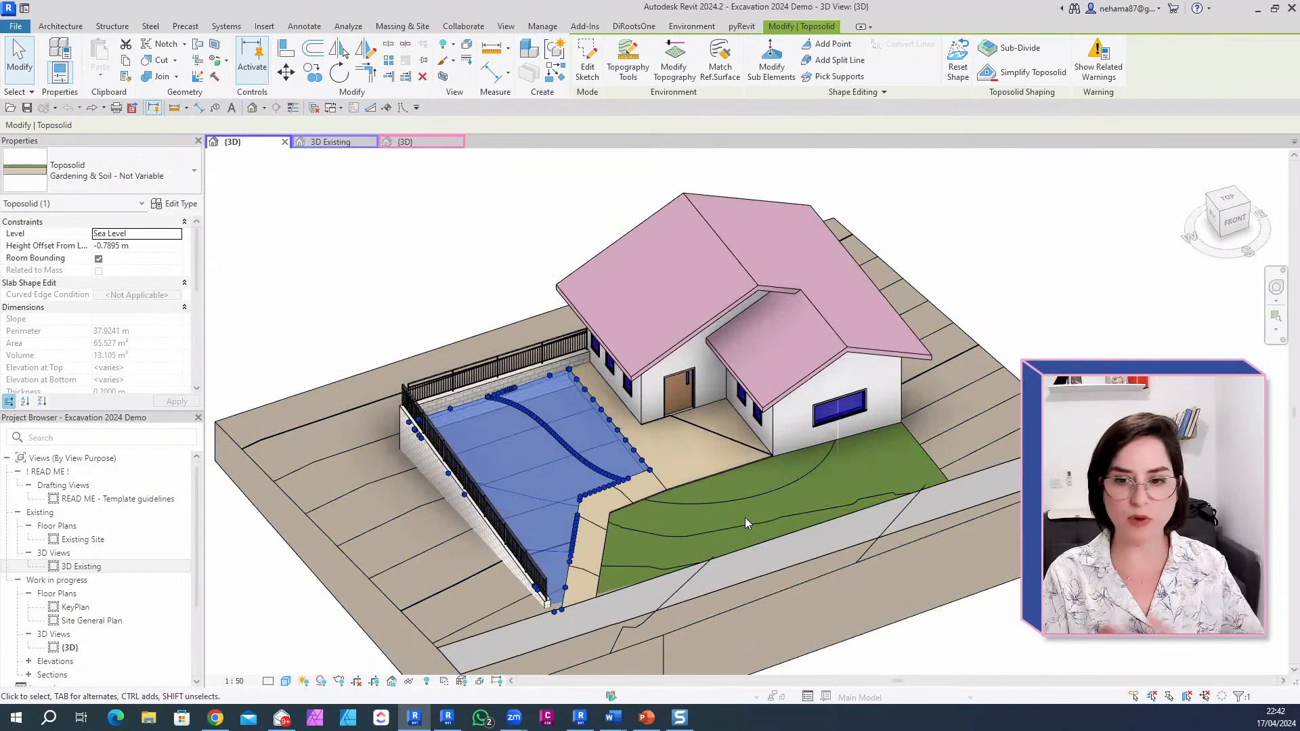
{"action": "key", "text": "Delete"}
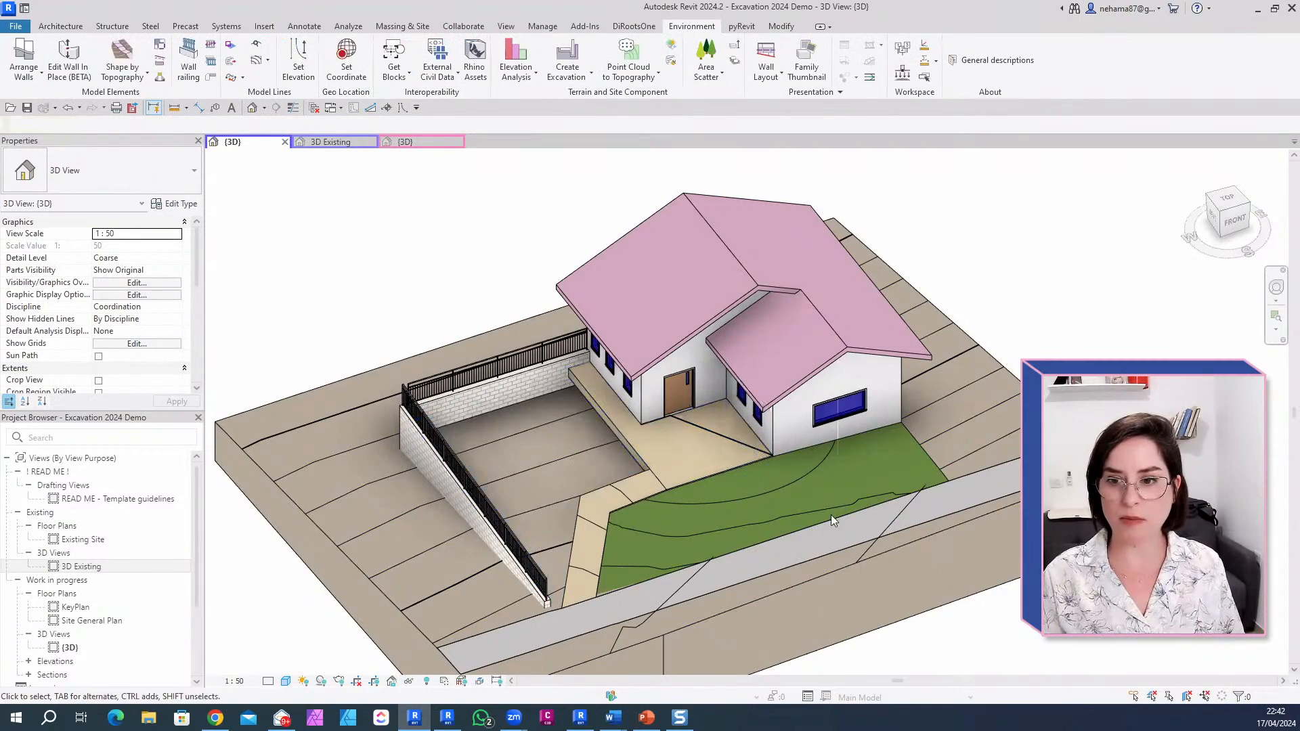
{"action": "middle_click_drag", "start_coordinate": [812, 444], "coordinate": [533, 518], "text": "shift"}
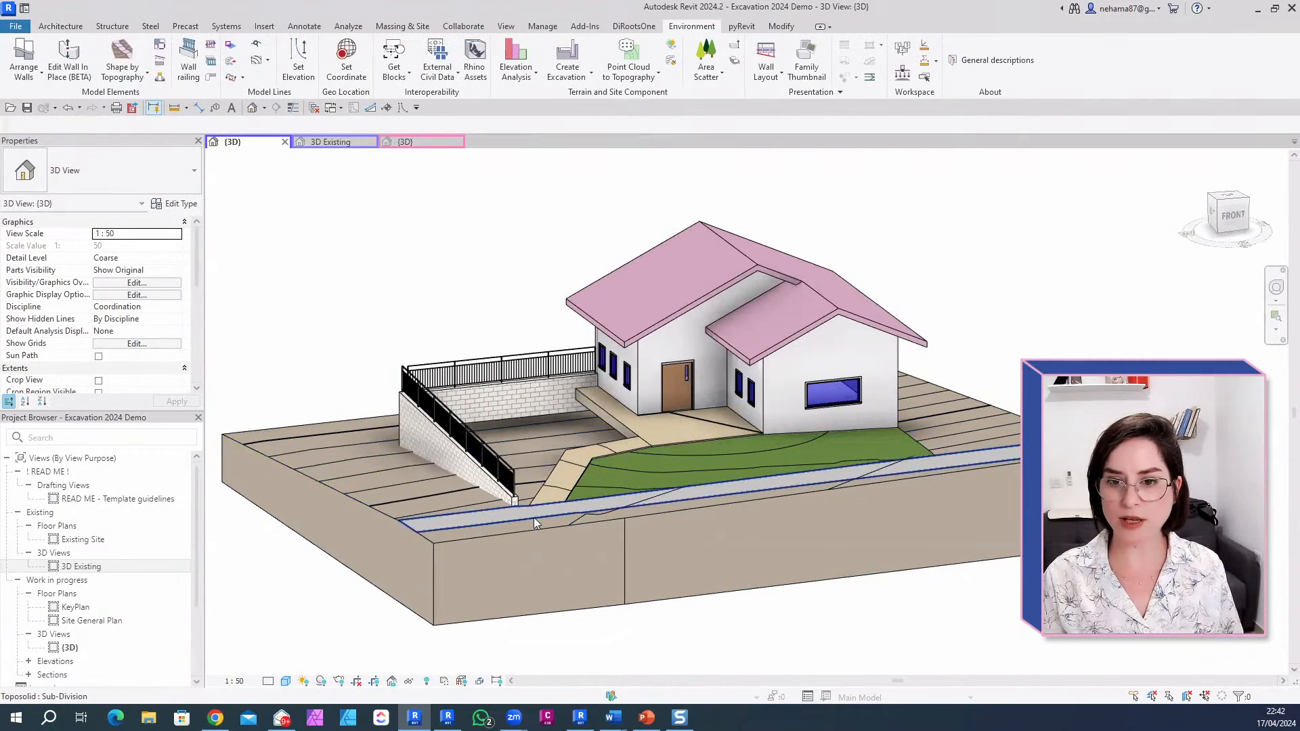
{"action": "left_click", "coordinate": [529, 508]}
{"action": "key", "text": "Escape"}
Step: Examine the path and terrace toposolids and the exposed ground beside them from several angles
{"action": "scroll", "coordinate": [677, 443], "scroll_direction": "up", "scroll_amount": 4}
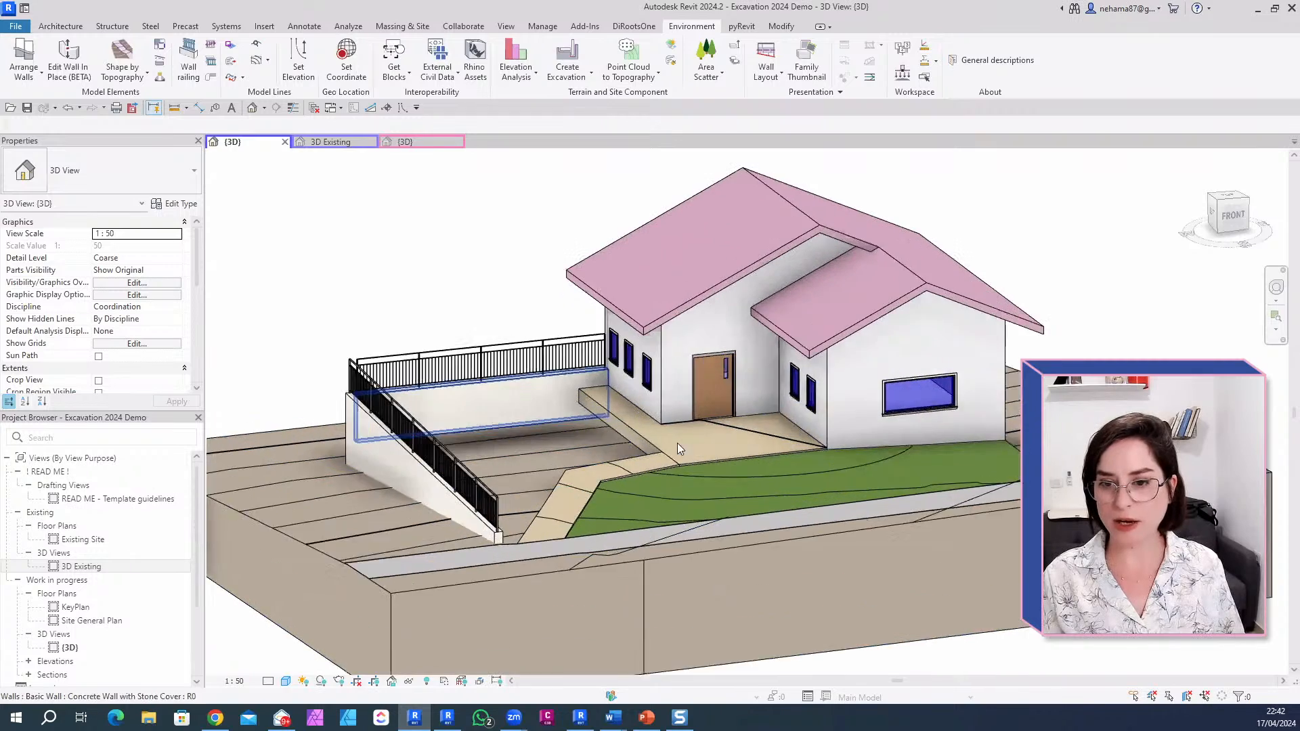
{"action": "left_click", "coordinate": [644, 482]}
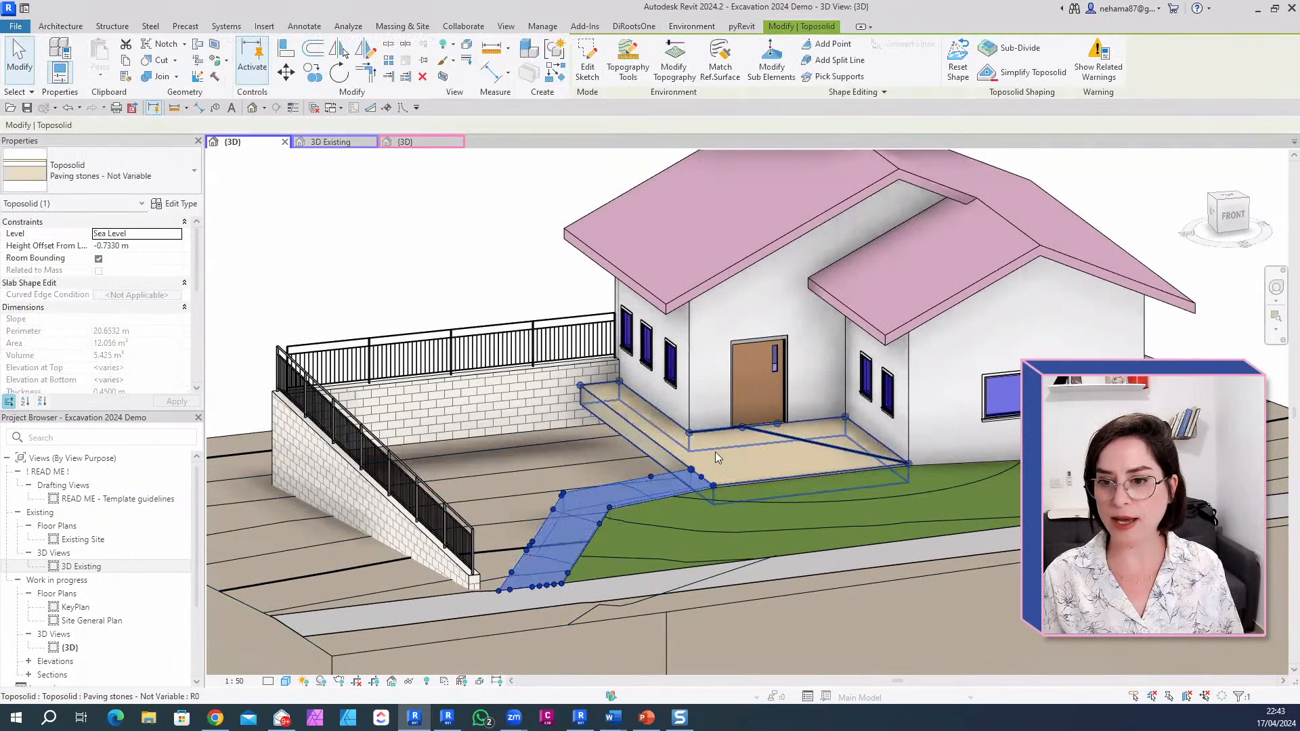
{"action": "left_click", "coordinate": [715, 454]}
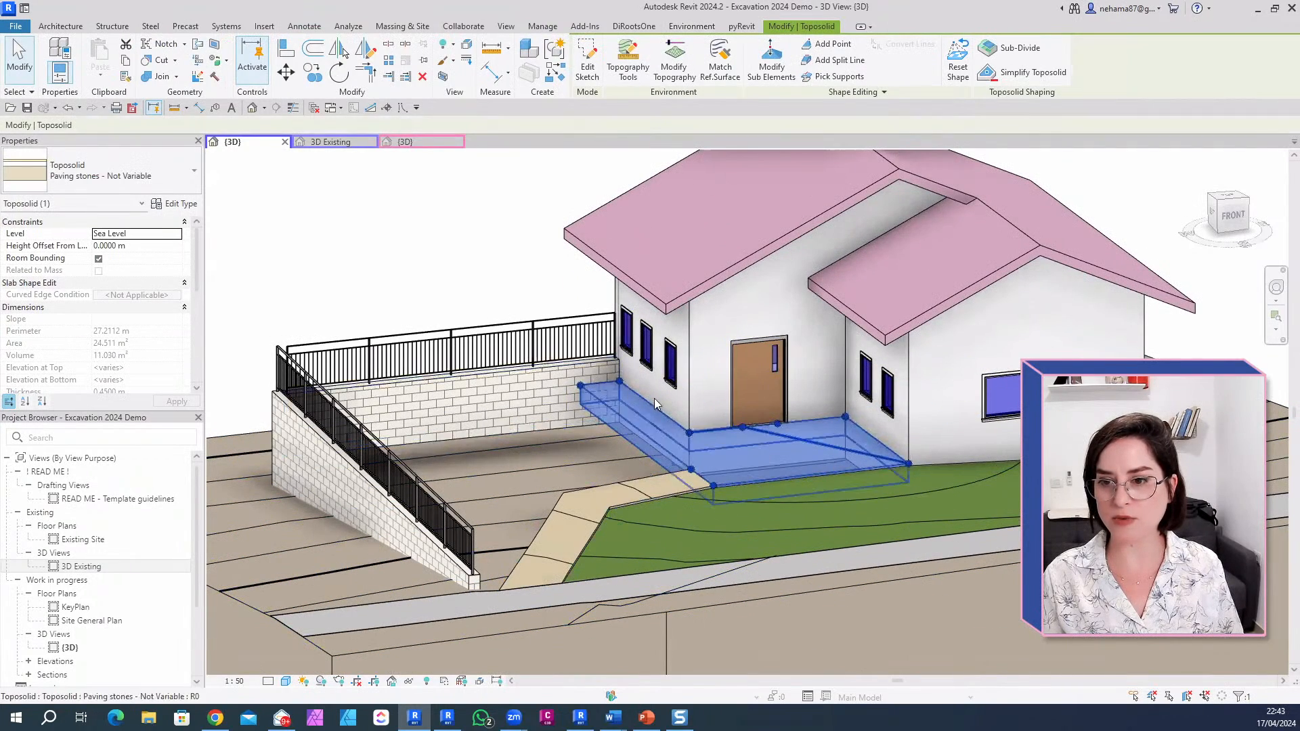
{"action": "scroll", "coordinate": [596, 380], "scroll_direction": "down", "scroll_amount": 1}
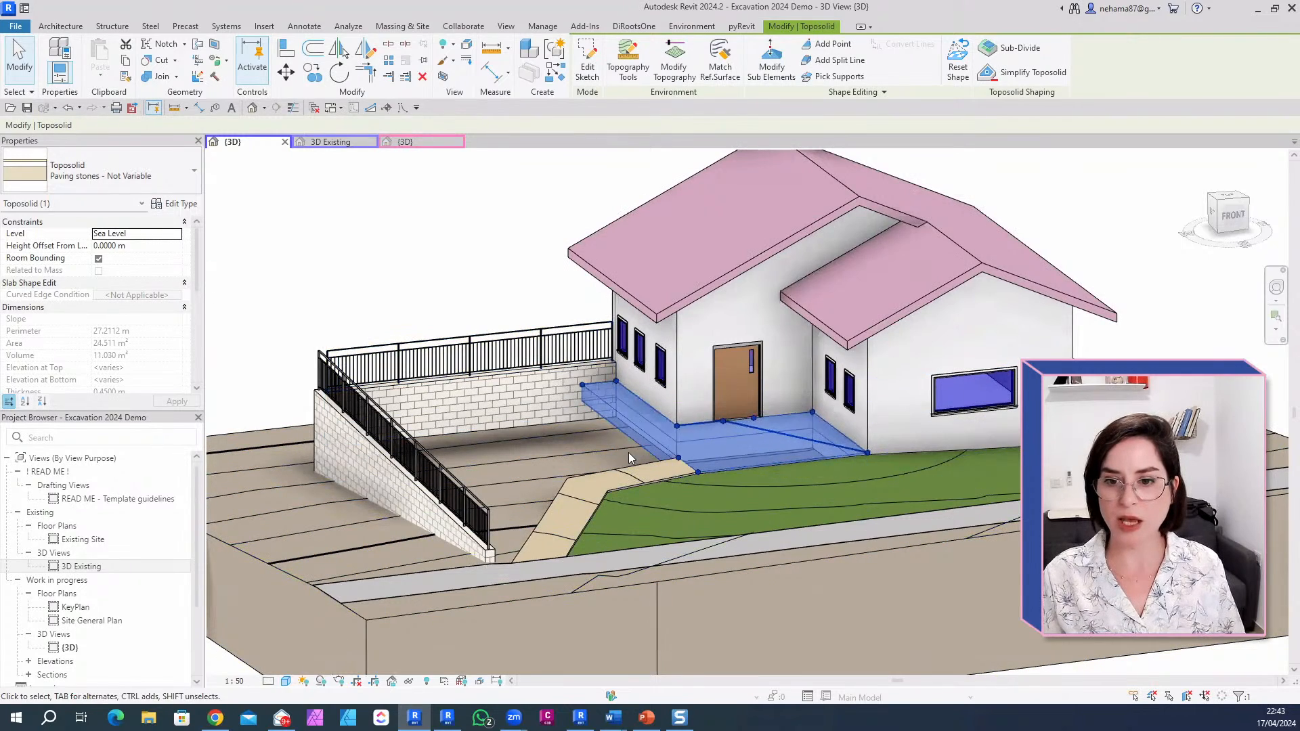
{"action": "middle_click_drag", "start_coordinate": [409, 381], "coordinate": [696, 540], "text": "shift"}
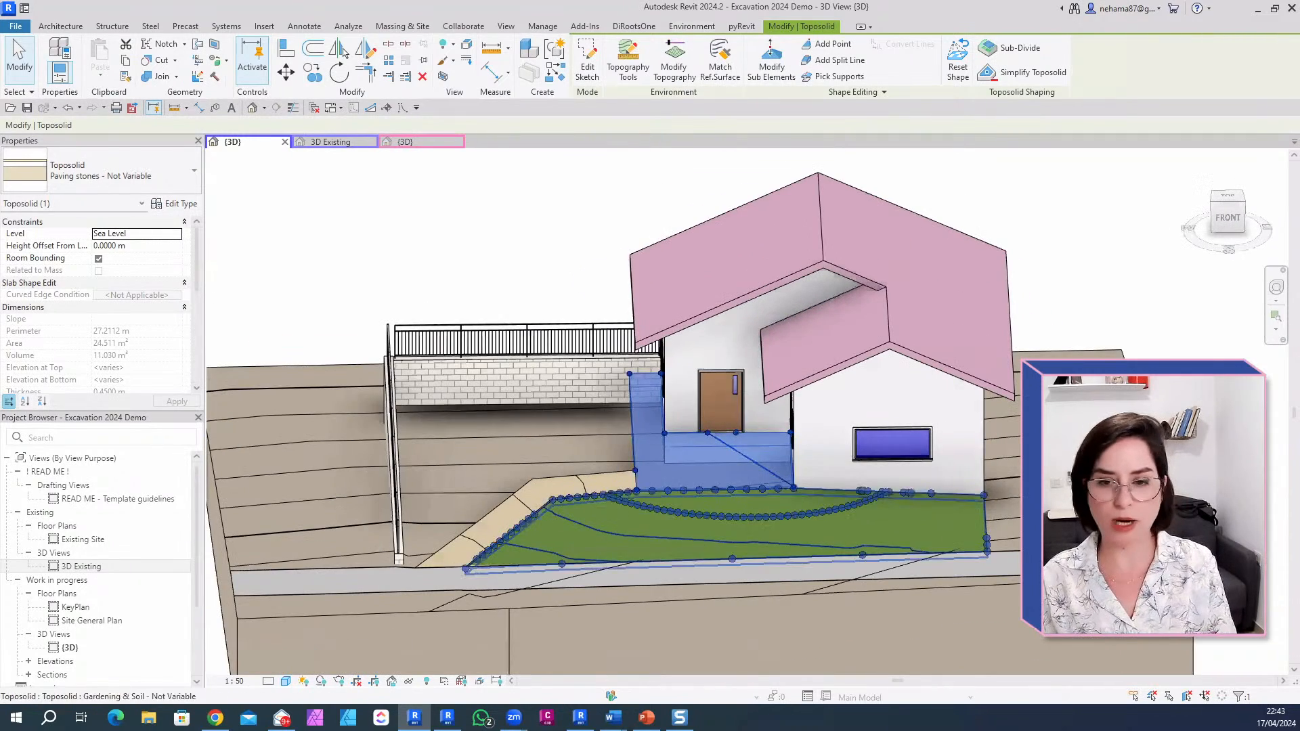
{"action": "mouse_move", "coordinate": [624, 366]}
{"action": "left_mouse_down"}
{"action": "mouse_move", "coordinate": [388, 528]}
{"action": "mouse_move", "coordinate": [727, 466]}
{"action": "left_mouse_up"}
{"action": "key", "text": "Escape"}
{"action": "scroll", "coordinate": [421, 447], "scroll_direction": "down", "scroll_amount": 5}
{"action": "key", "text": "Escape"}
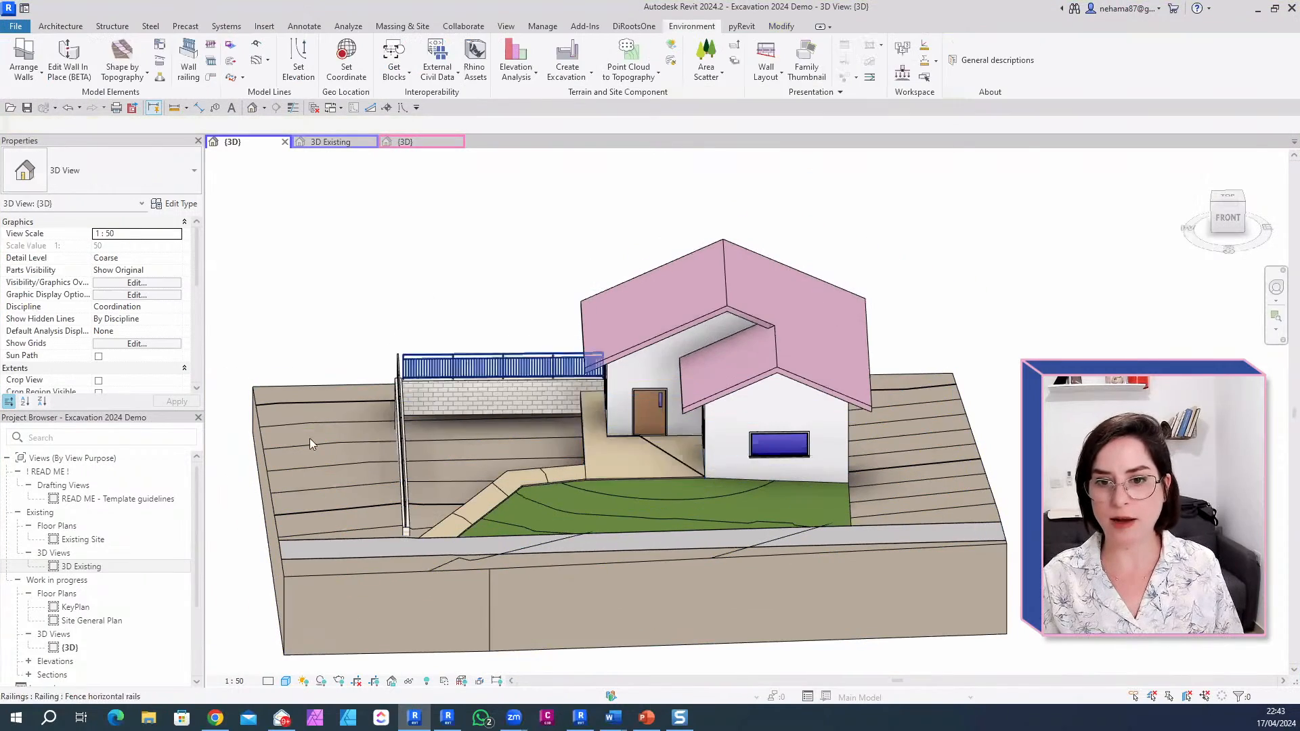
{"action": "middle_click_drag", "start_coordinate": [311, 438], "coordinate": [531, 466], "text": "shift"}
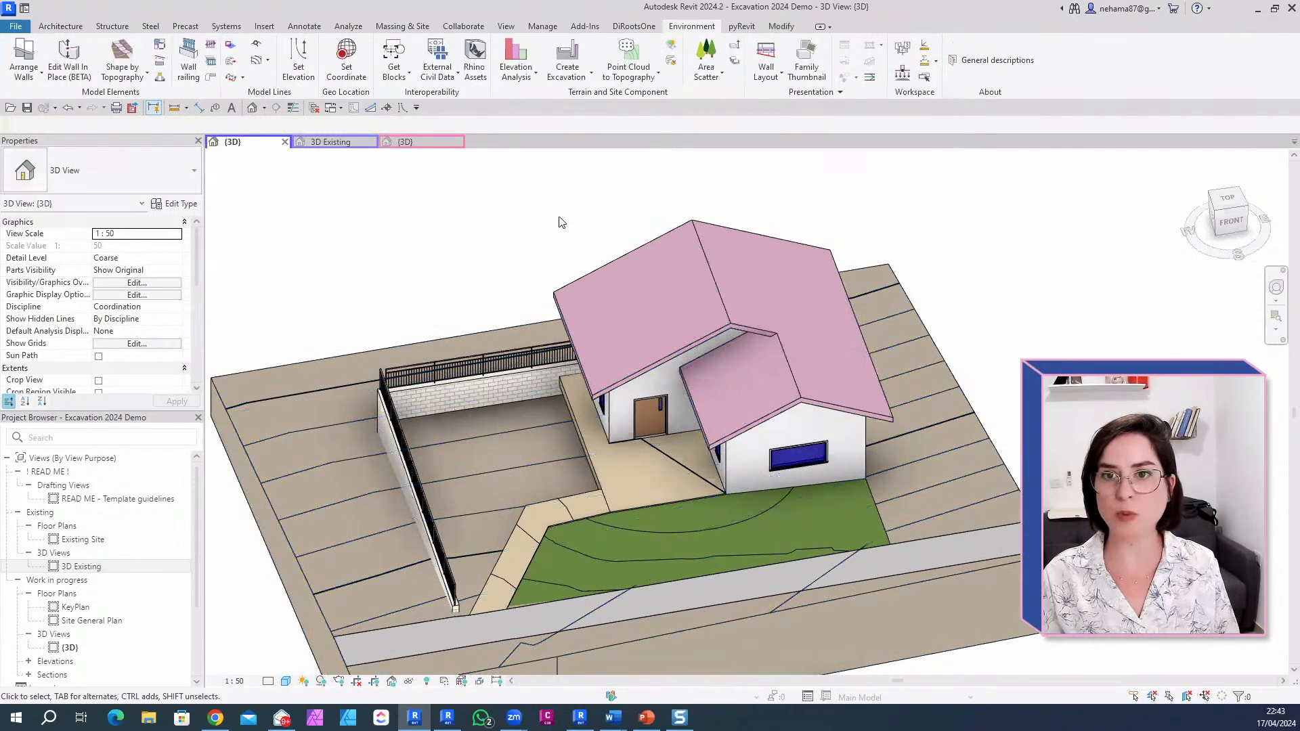
Step: Start Topography Tools and use From Edge with Whole Edge and Chain to pick the terrace and path edges bordering the empty garden area
{"action": "left_click", "coordinate": [591, 74]}
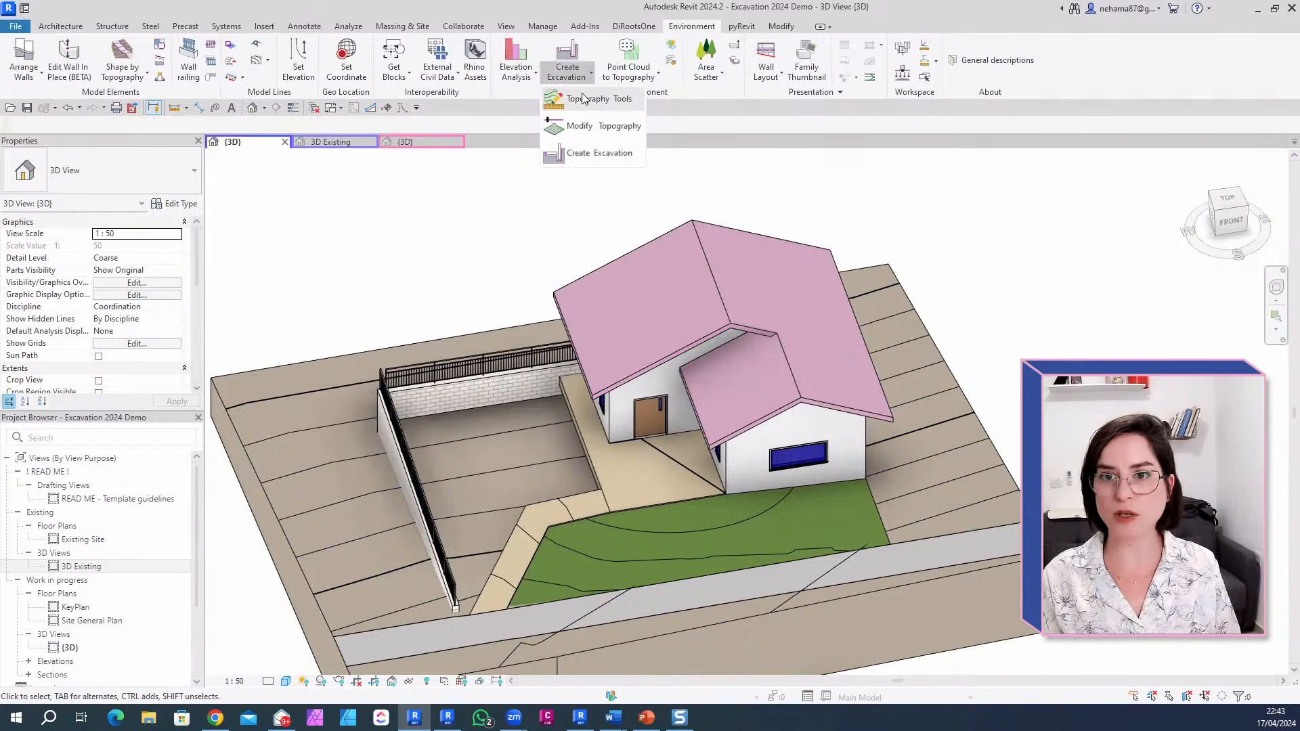
{"action": "left_click", "coordinate": [585, 99]}
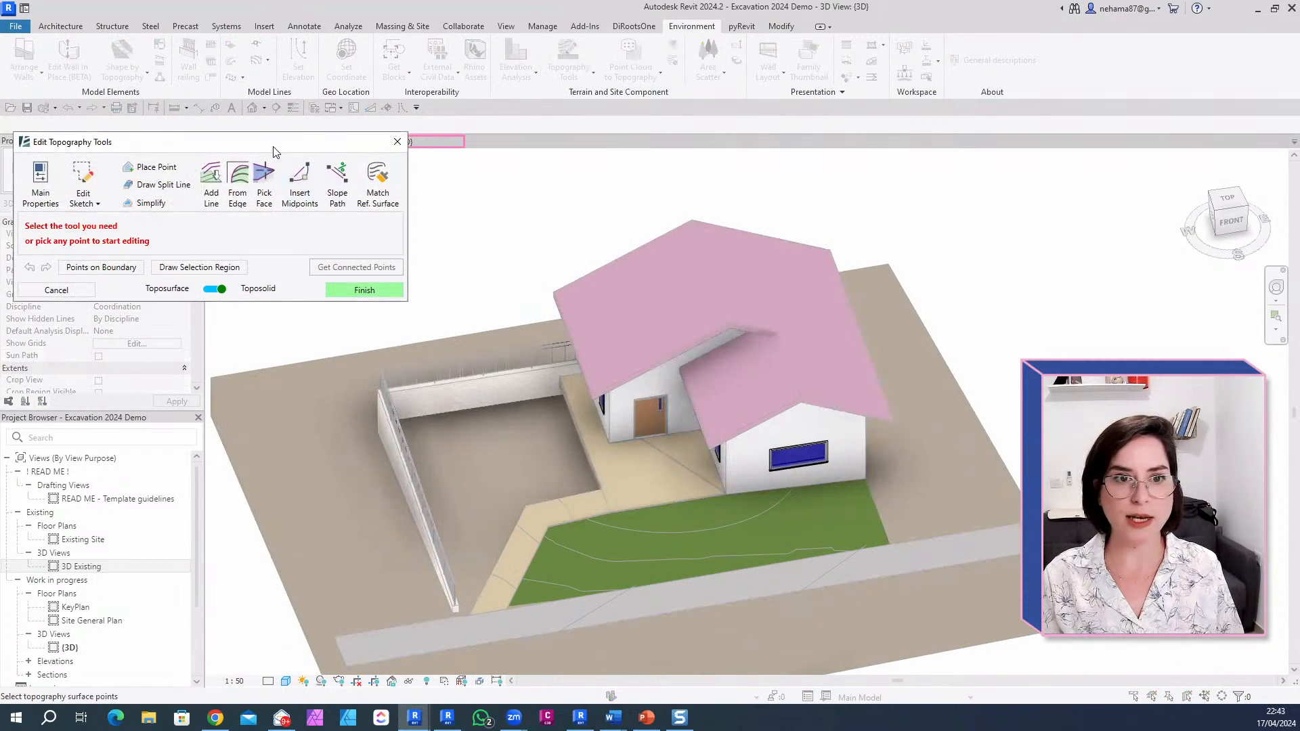
{"action": "left_click_drag", "start_coordinate": [274, 151], "coordinate": [297, 38]}
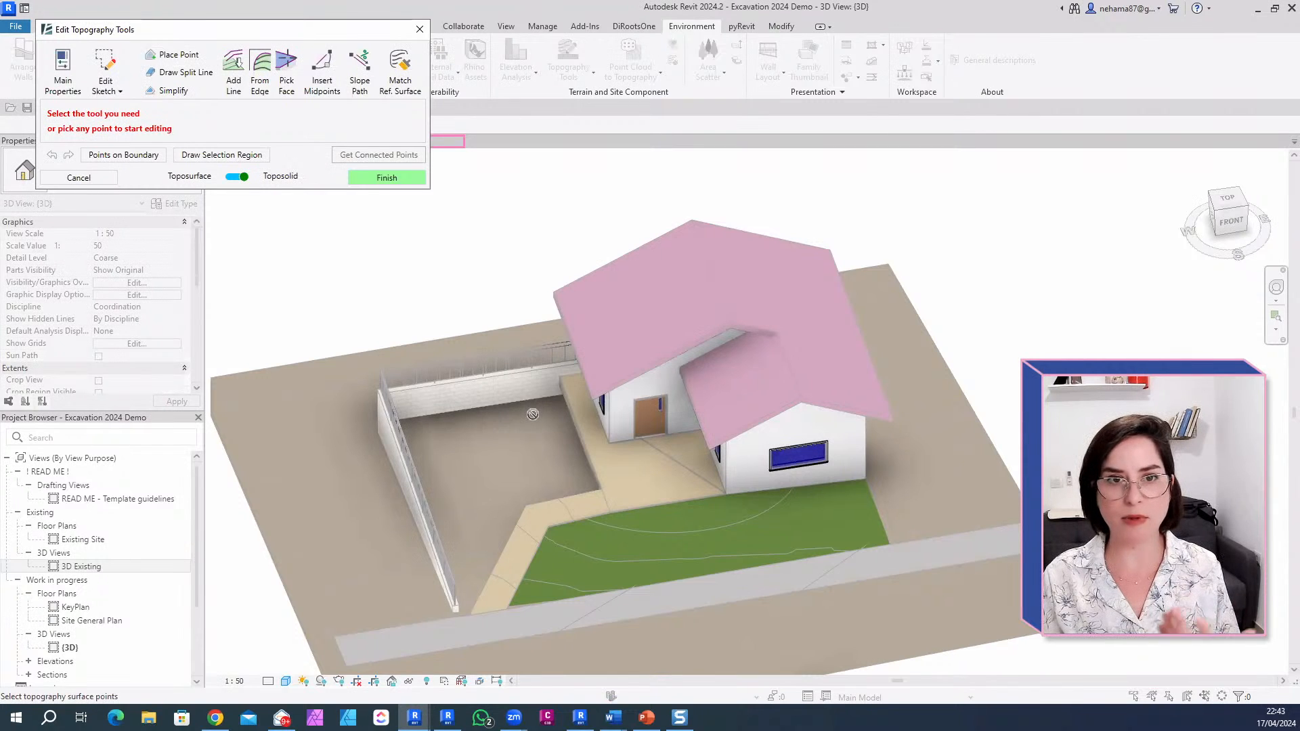
{"action": "left_click", "coordinate": [258, 80]}
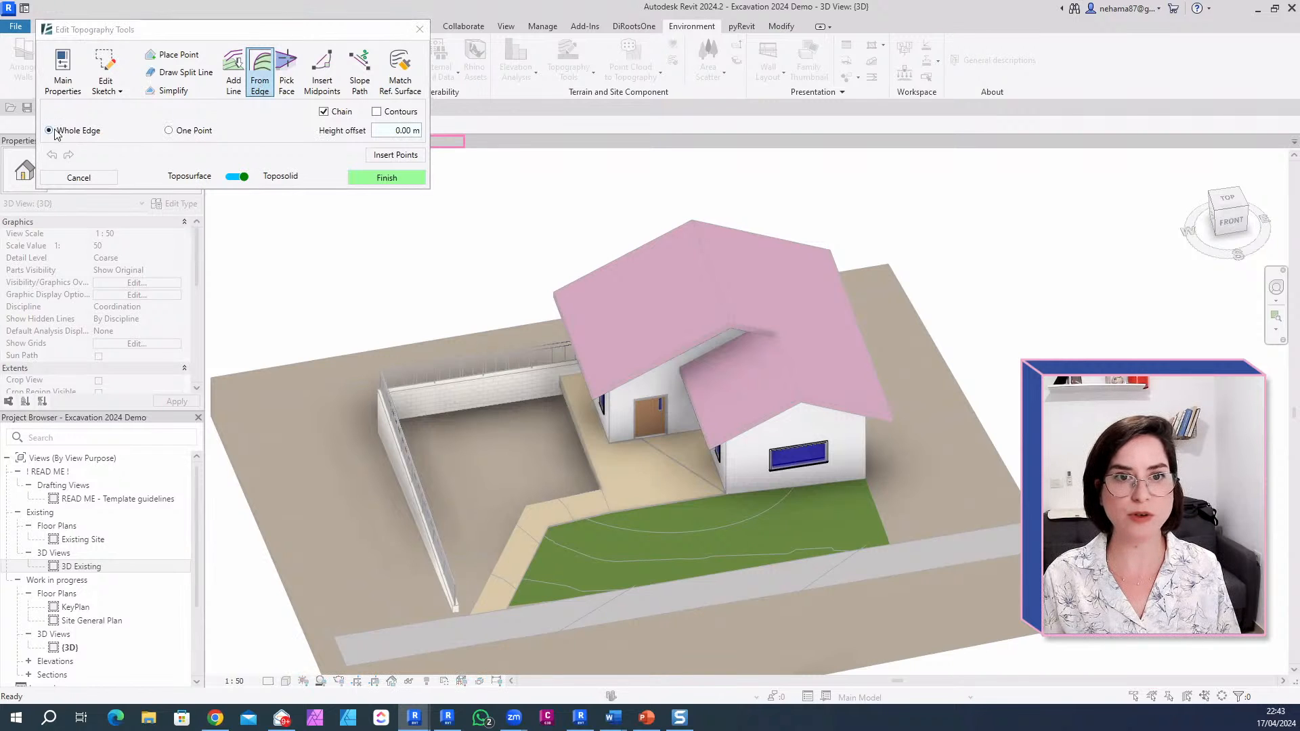
{"action": "scroll", "coordinate": [509, 369], "scroll_direction": "down", "scroll_amount": 2}
{"action": "scroll", "coordinate": [533, 456], "scroll_direction": "up", "scroll_amount": 5}
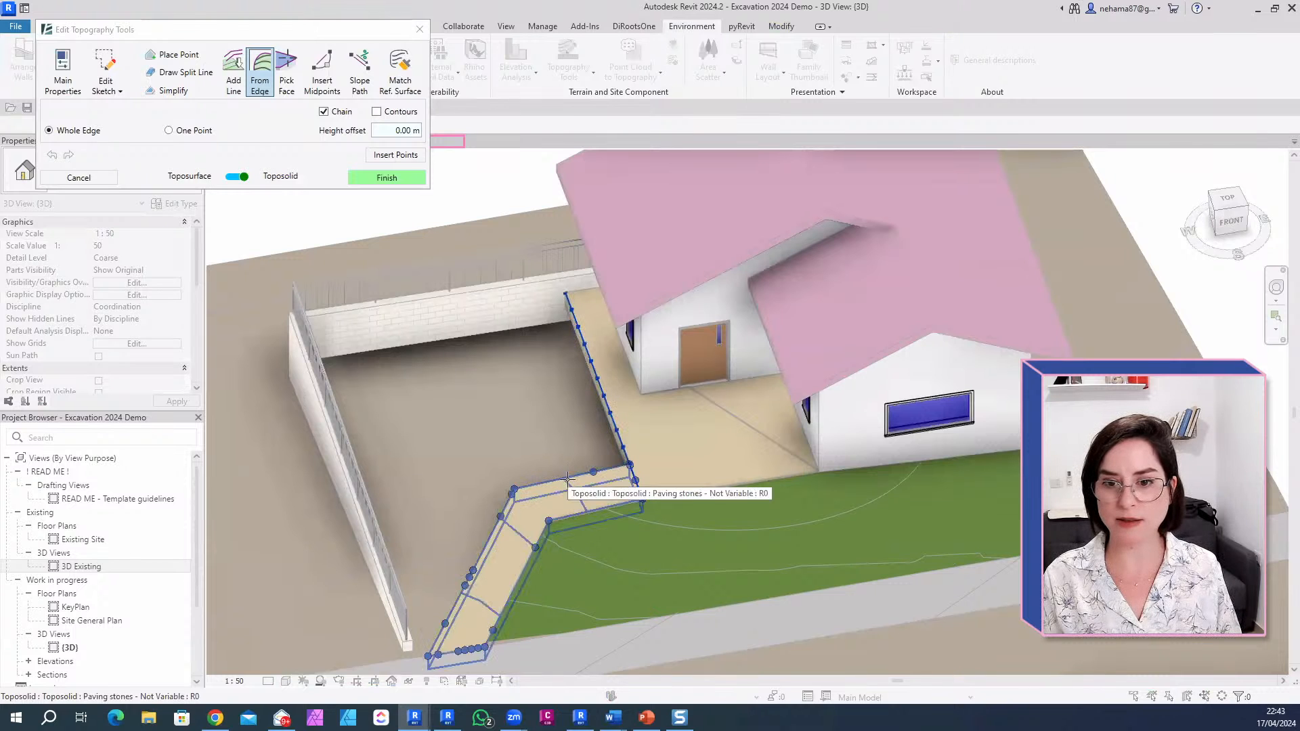
{"action": "left_click", "coordinate": [529, 493]}
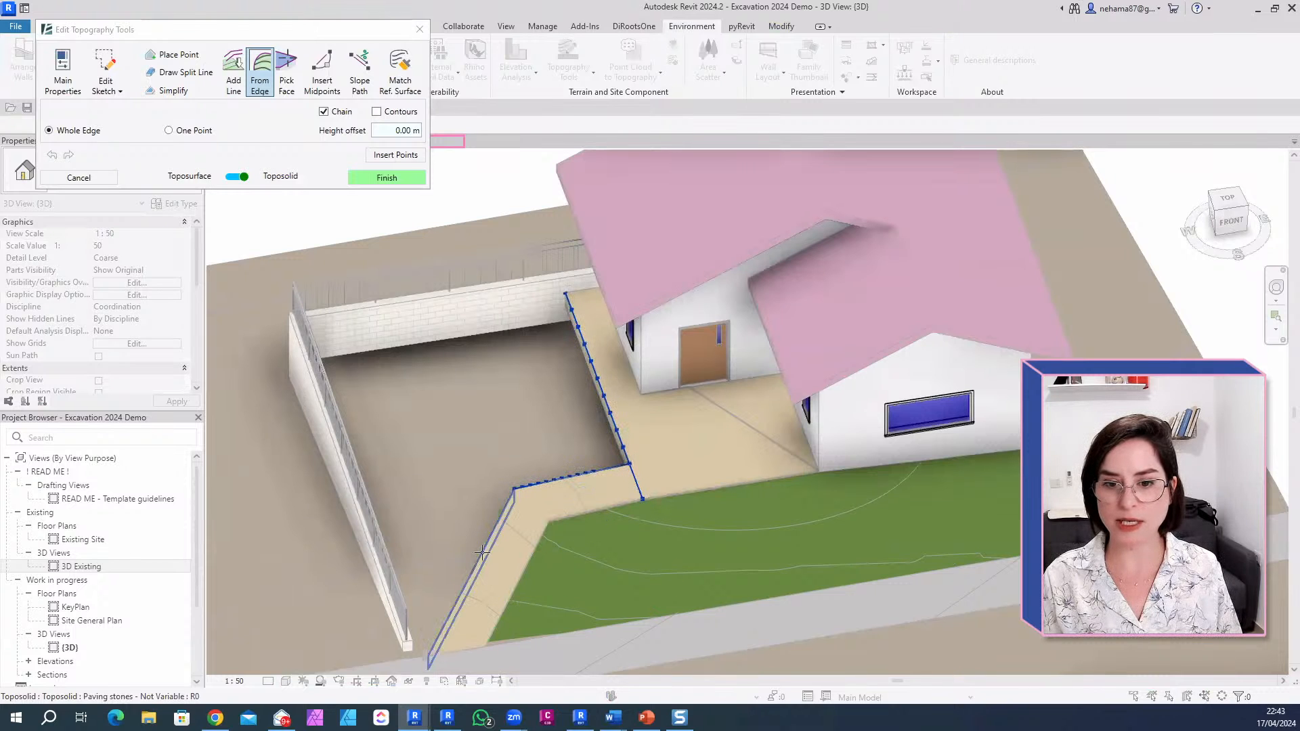
{"action": "scroll", "coordinate": [504, 514], "scroll_direction": "down", "scroll_amount": 2}
{"action": "middle_click_drag", "start_coordinate": [503, 554], "coordinate": [820, 481], "text": "shift"}
{"action": "scroll", "coordinate": [871, 429], "scroll_direction": "up", "scroll_amount": 3}
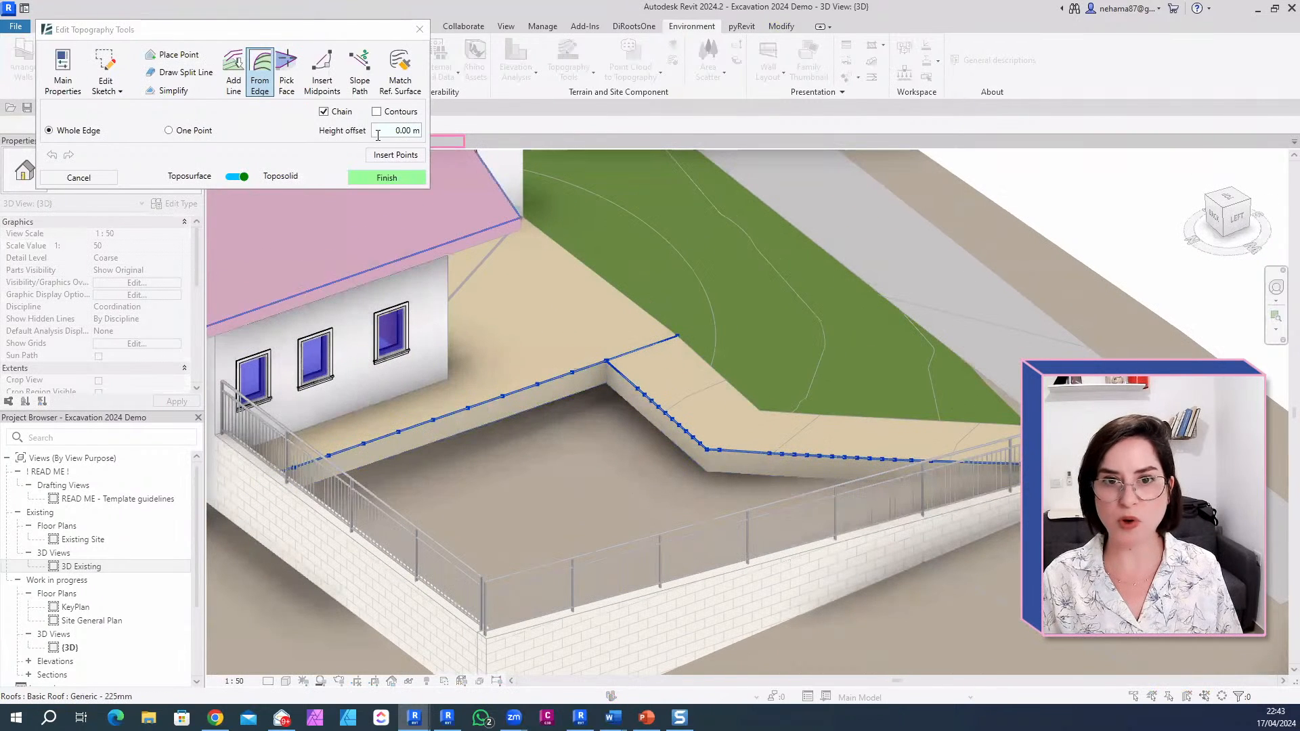
Step: Set the height offset to -0.05 m and insert the points along the picked paving edges
{"action": "left_click", "coordinate": [399, 131]}
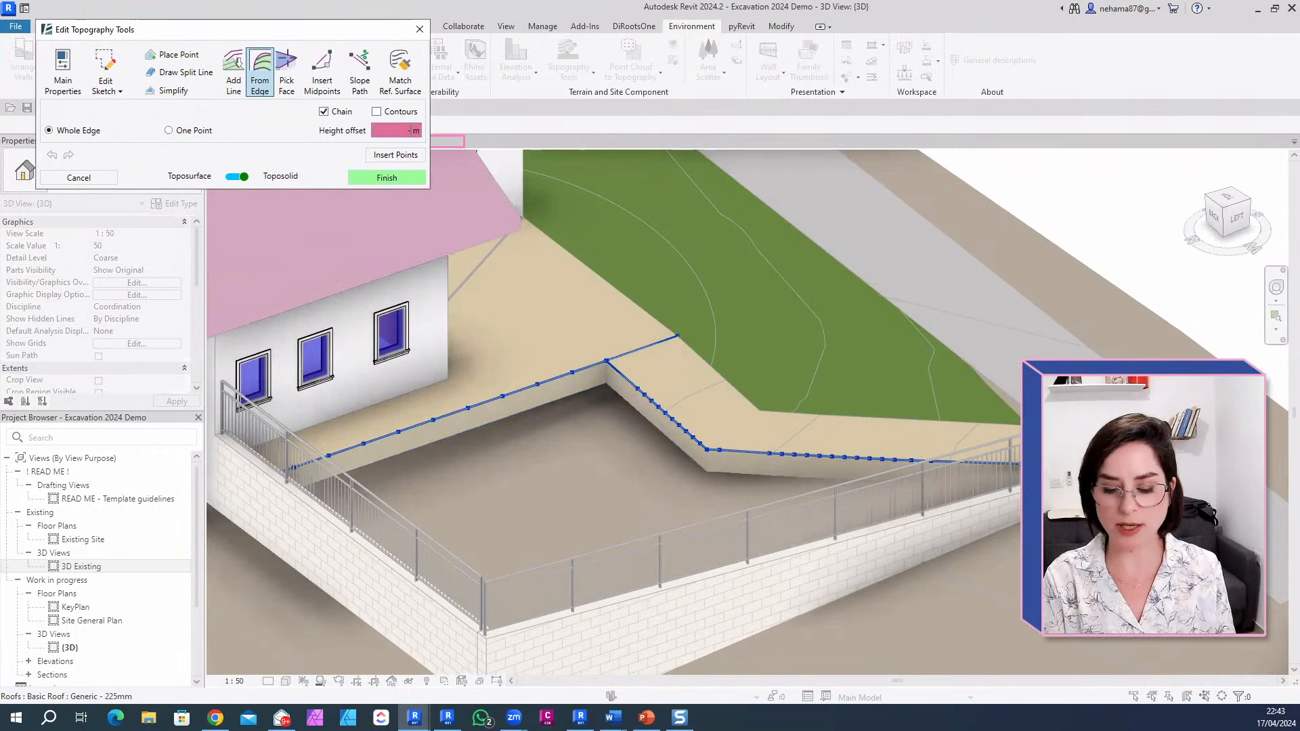
{"action": "type", "text": "-0.05"}
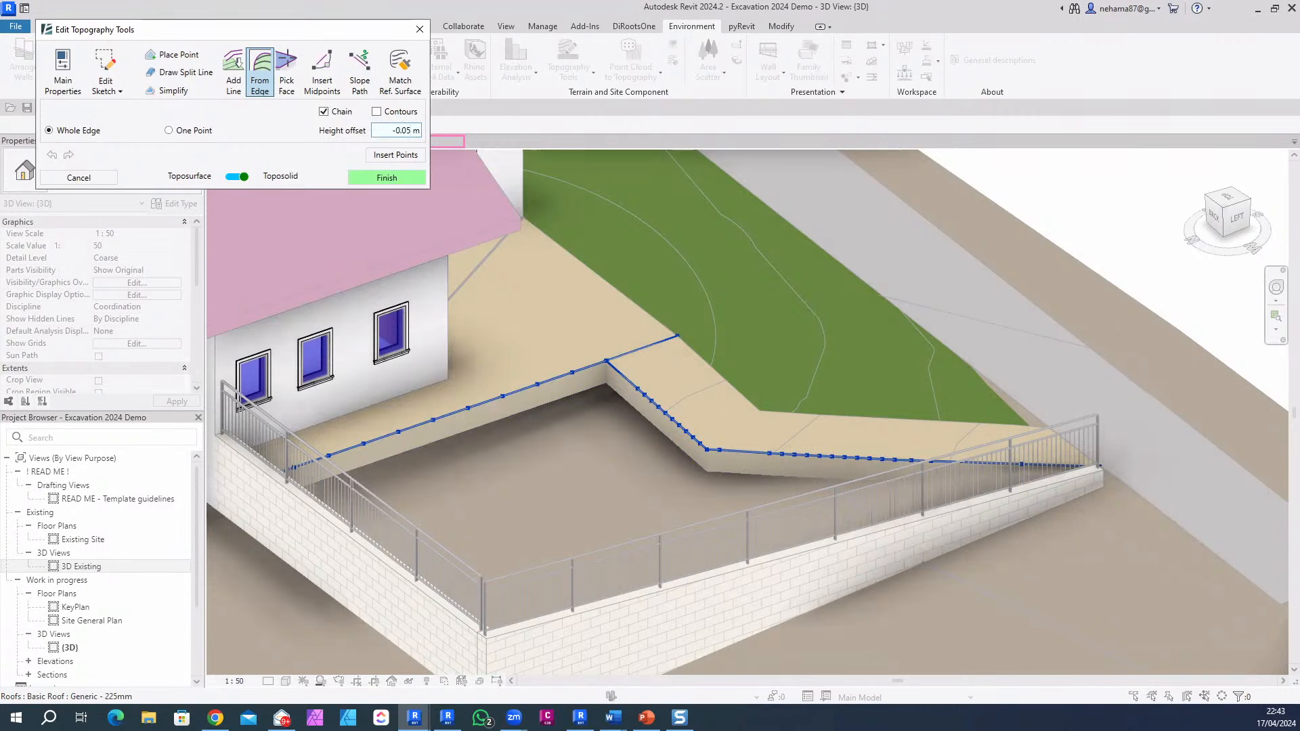
{"action": "scroll", "coordinate": [721, 443], "scroll_direction": "up", "scroll_amount": 4}
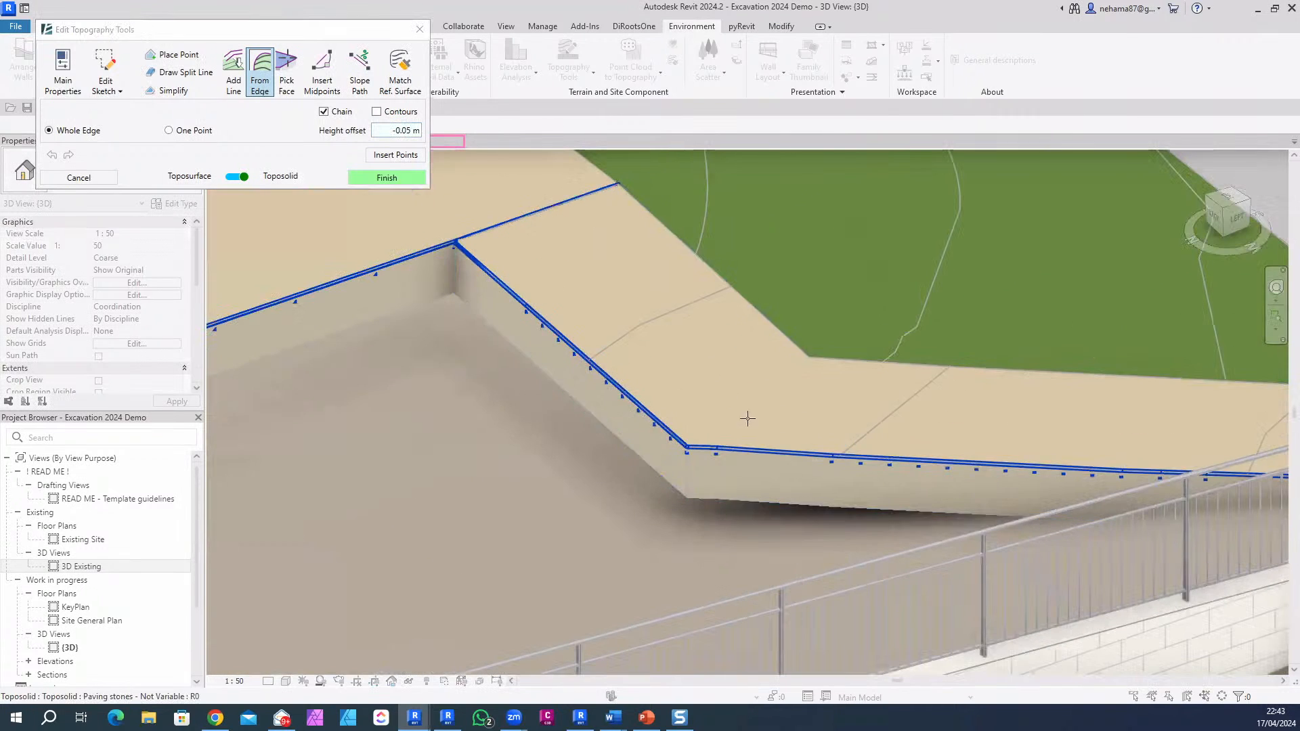
{"action": "scroll", "coordinate": [747, 418], "scroll_direction": "down", "scroll_amount": 5}
{"action": "left_click", "coordinate": [417, 161]}
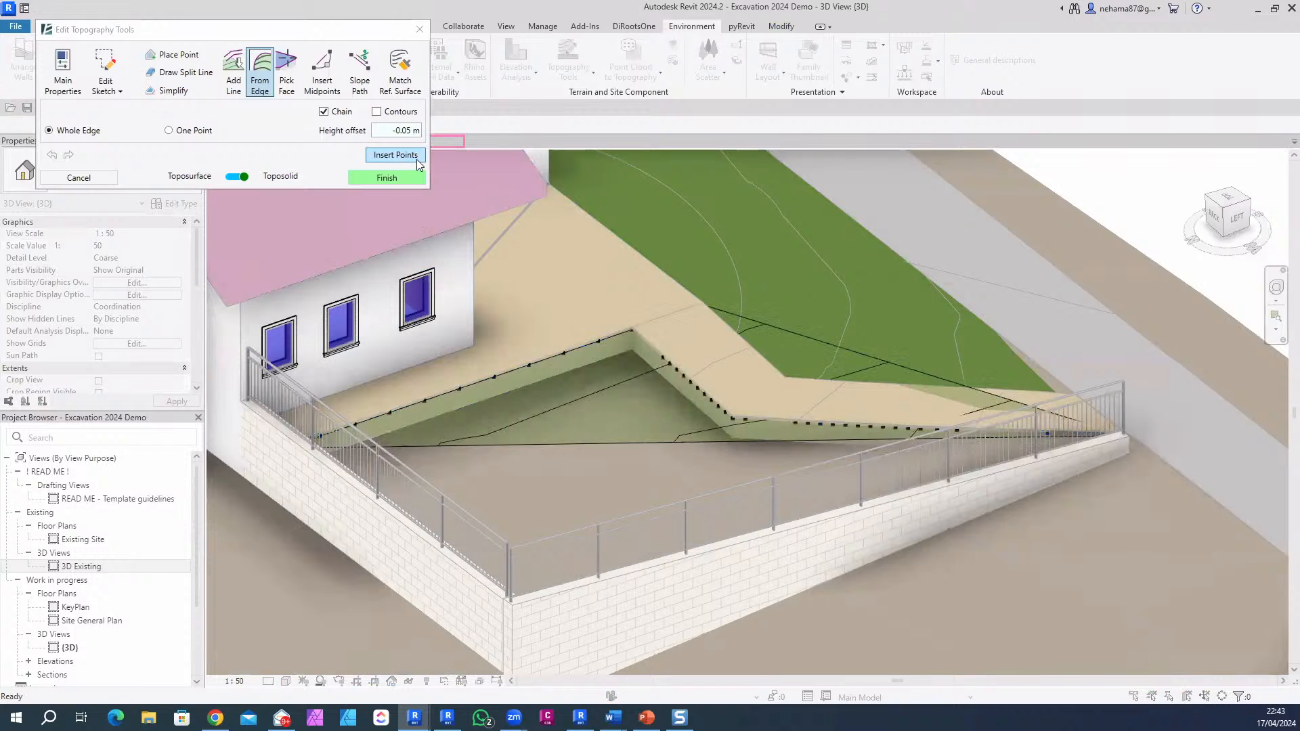
Step: Leave From Edge and copy the terrace edge's end point beside the house to just outside the side retaining wall
{"action": "scroll", "coordinate": [802, 313], "scroll_direction": "down", "scroll_amount": 3}
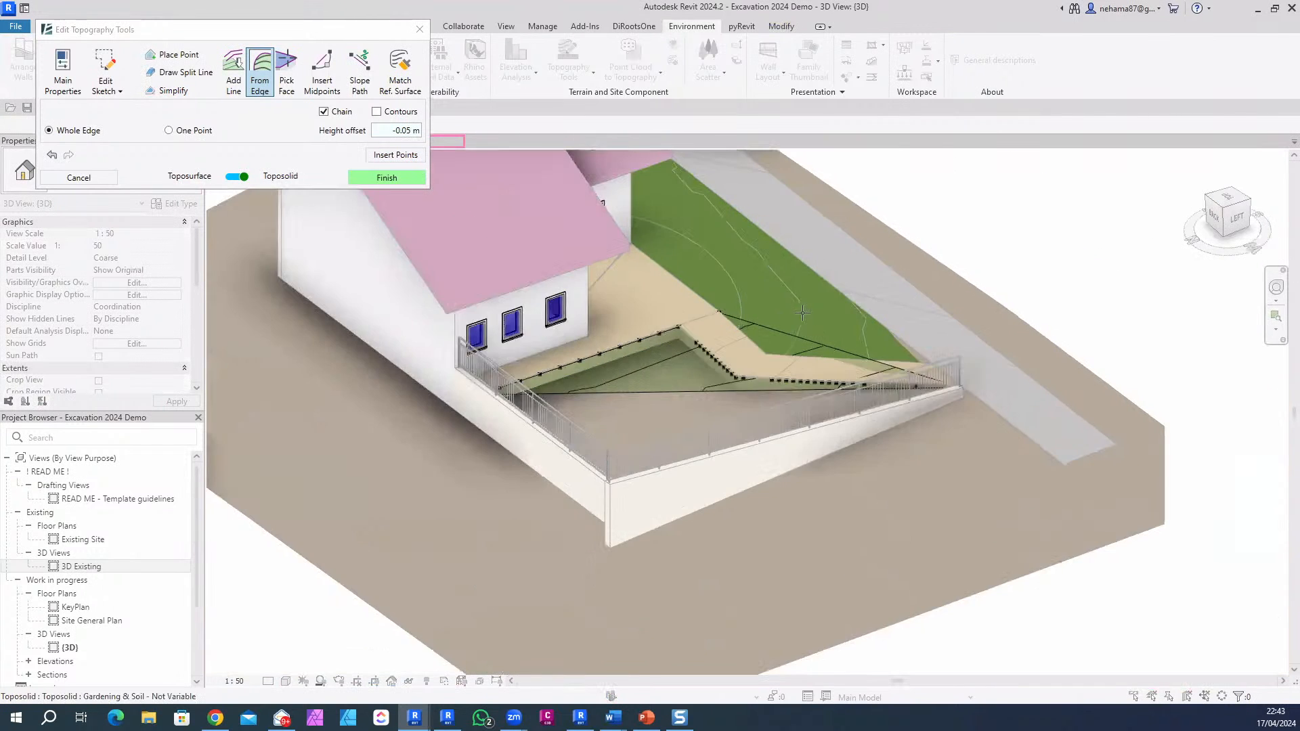
{"action": "middle_click_drag", "start_coordinate": [803, 313], "coordinate": [589, 485], "text": "shift"}
{"action": "scroll", "coordinate": [589, 485], "scroll_direction": "up", "scroll_amount": 1}
{"action": "key", "text": "Escape"}
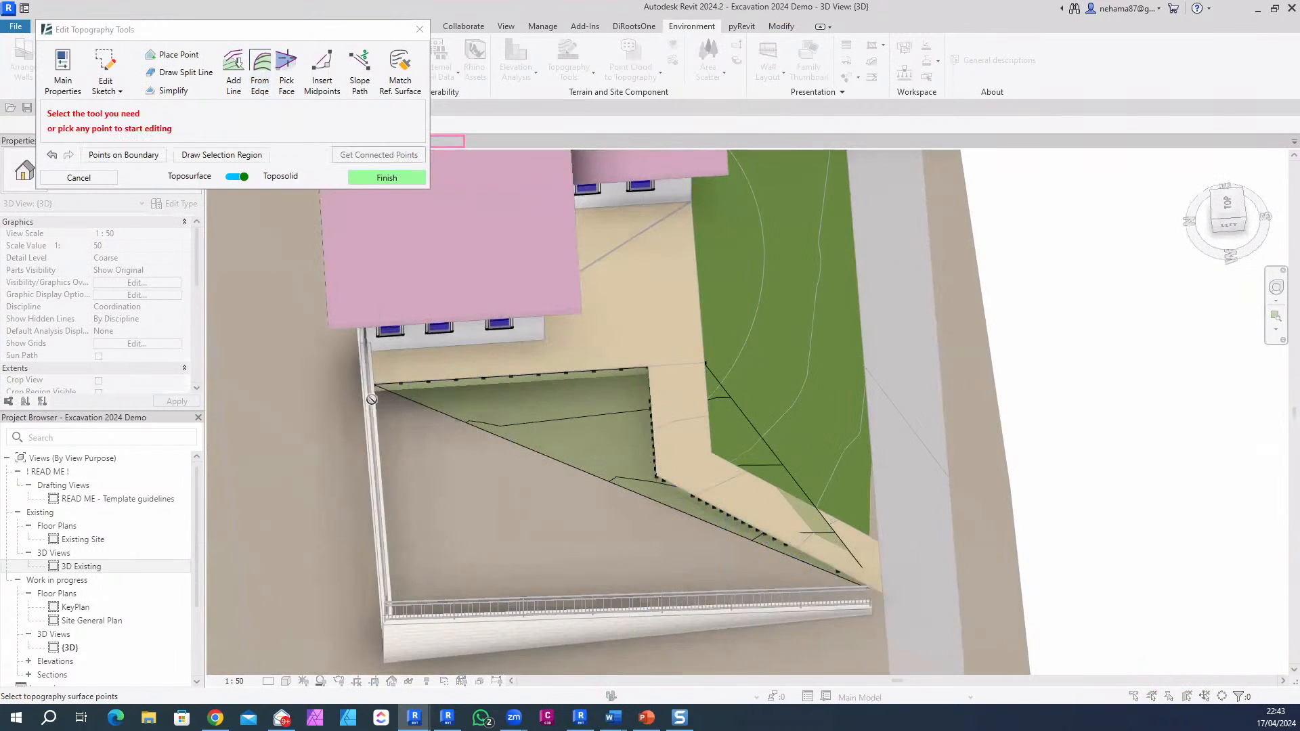
{"action": "left_click", "coordinate": [372, 384]}
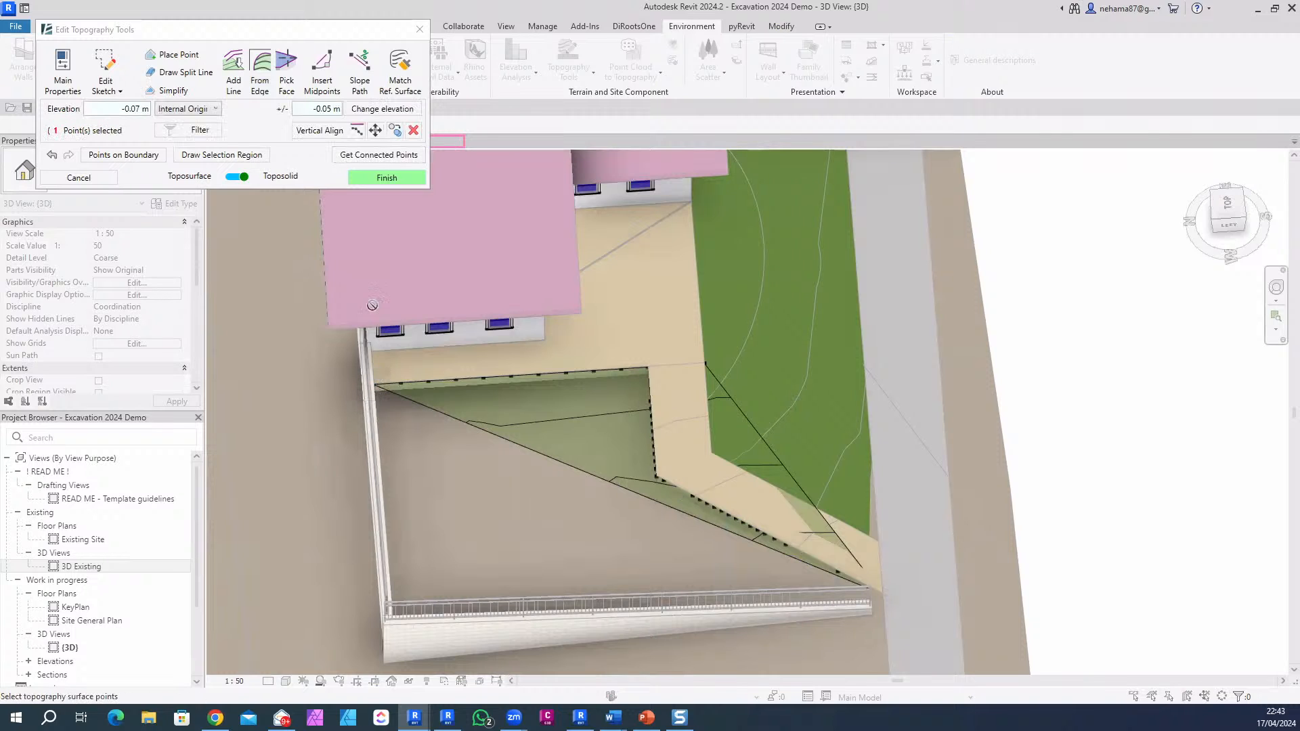
{"action": "left_click", "coordinate": [395, 131]}
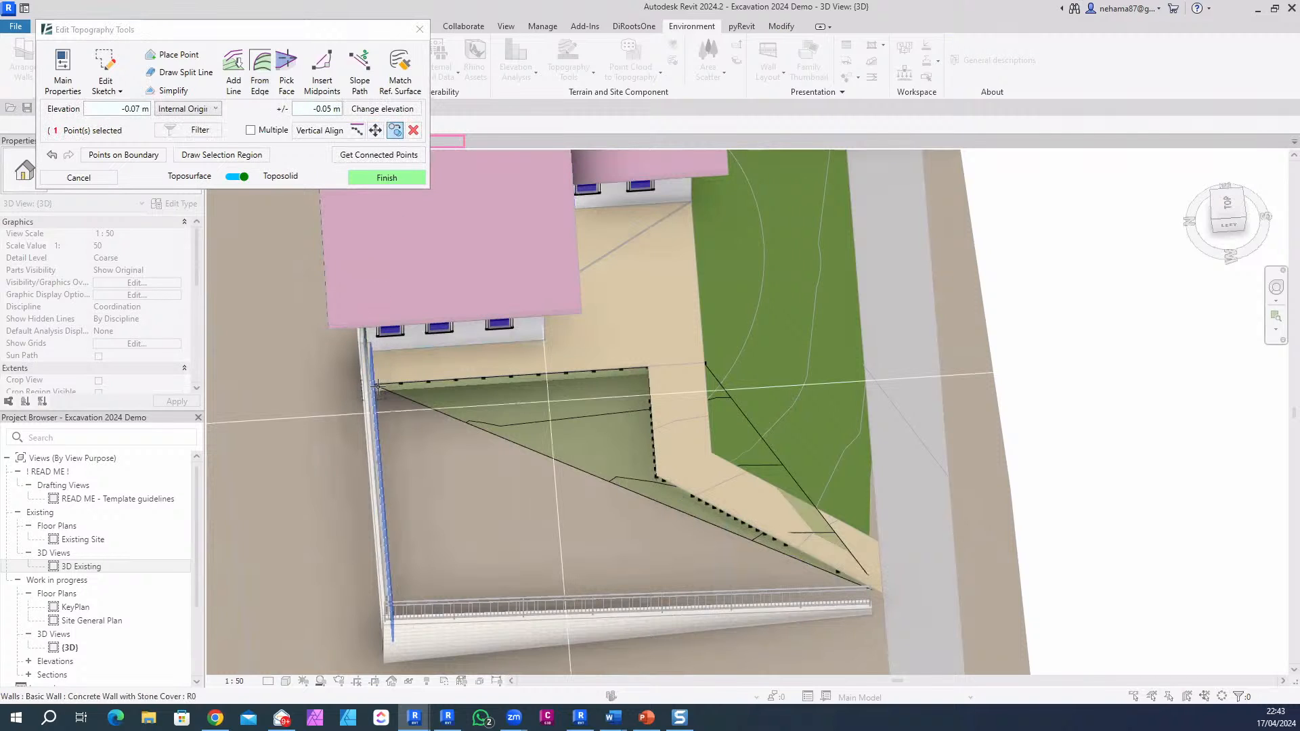
{"action": "left_click", "coordinate": [374, 386]}
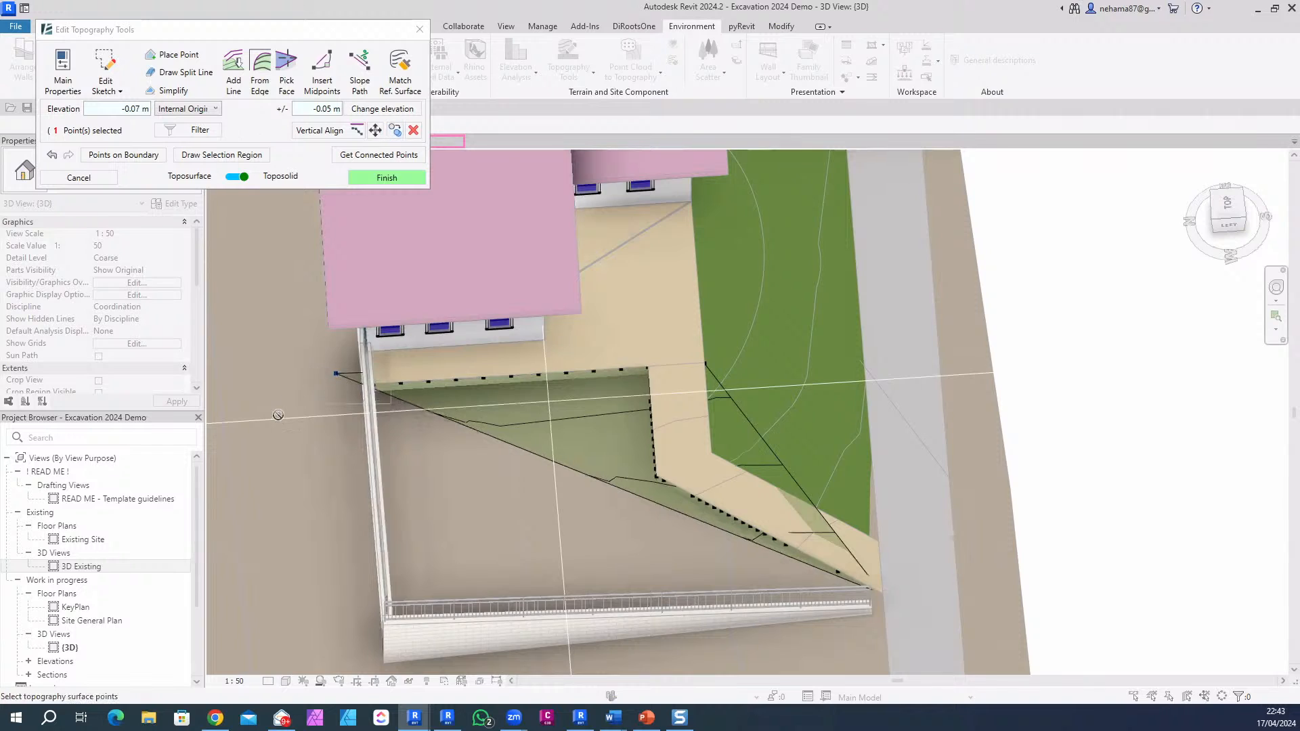
{"action": "scroll", "coordinate": [291, 393], "scroll_direction": "down", "scroll_amount": 2}
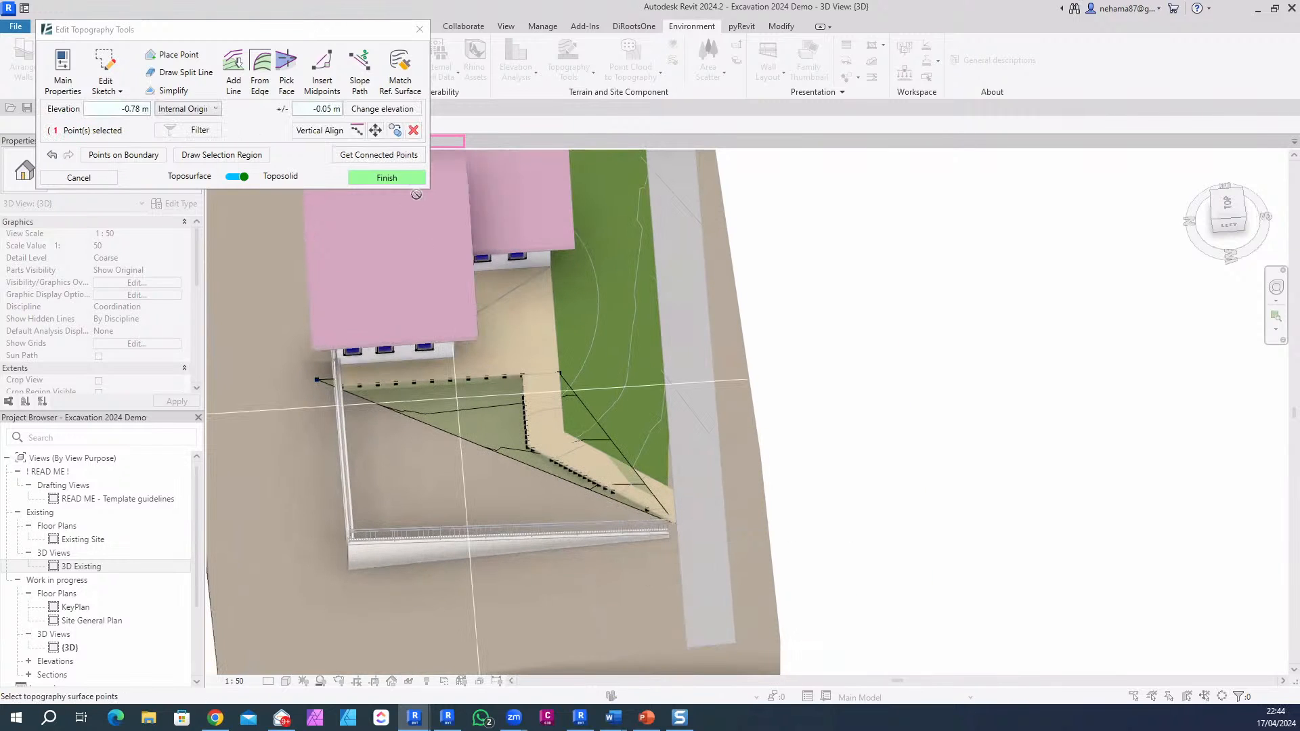
Step: Copy the edge point at the road end of the path slightly outward, near the tip of the long retaining wall
{"action": "left_click", "coordinate": [395, 131]}
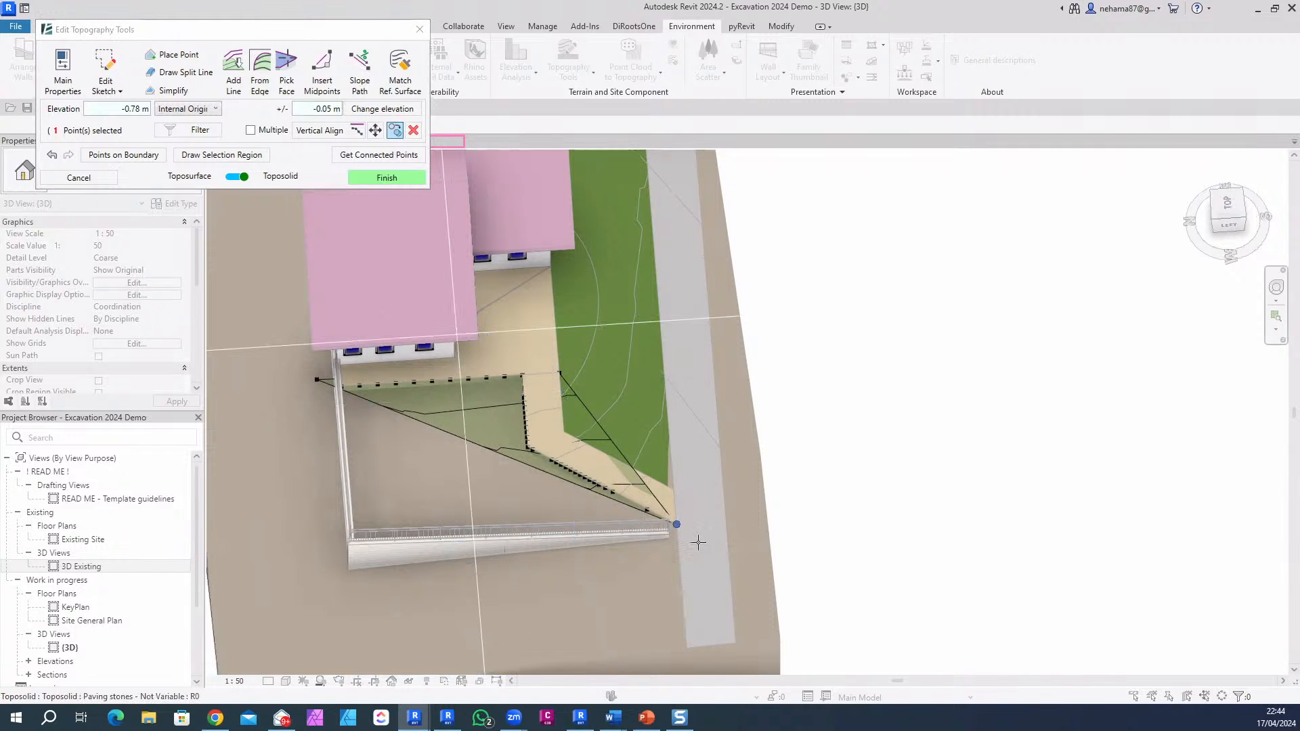
{"action": "left_click", "coordinate": [698, 542]}
{"action": "left_click", "coordinate": [568, 576]}
{"action": "scroll", "coordinate": [688, 456], "scroll_direction": "down", "scroll_amount": 1}
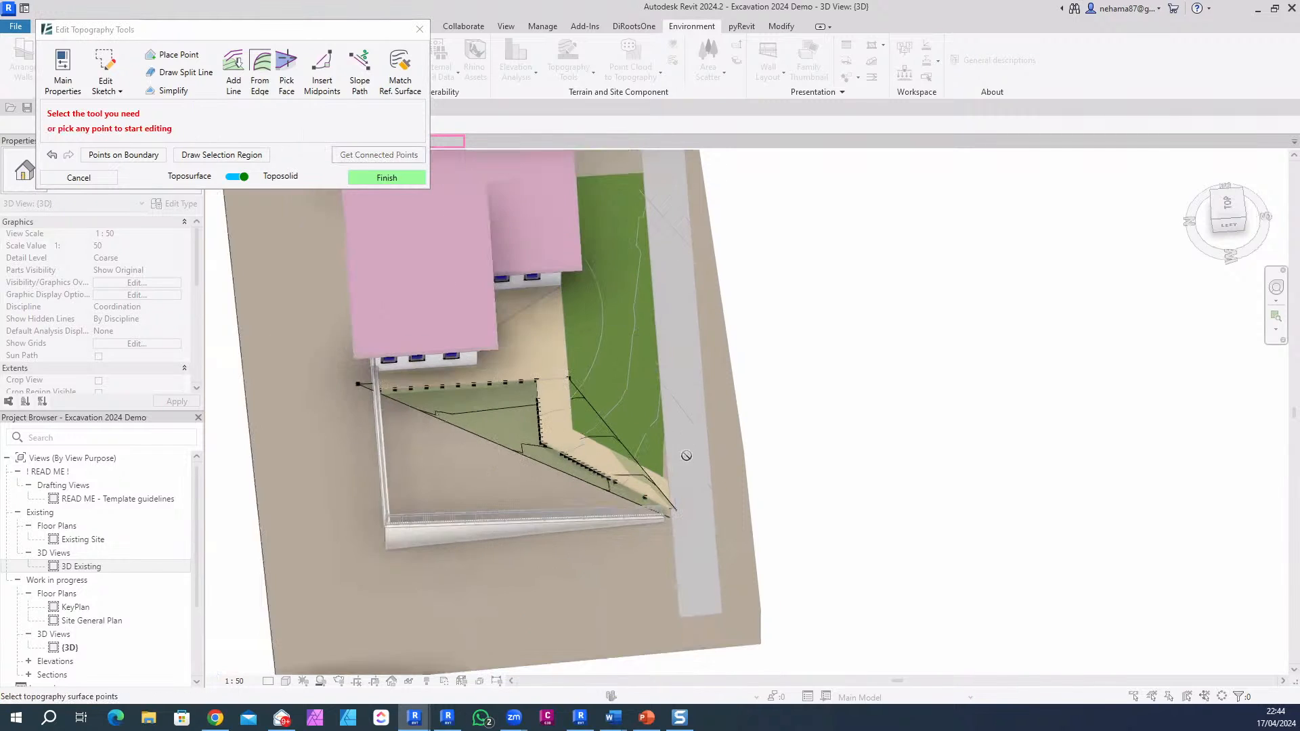
{"action": "scroll", "coordinate": [687, 456], "scroll_direction": "up", "scroll_amount": 2}
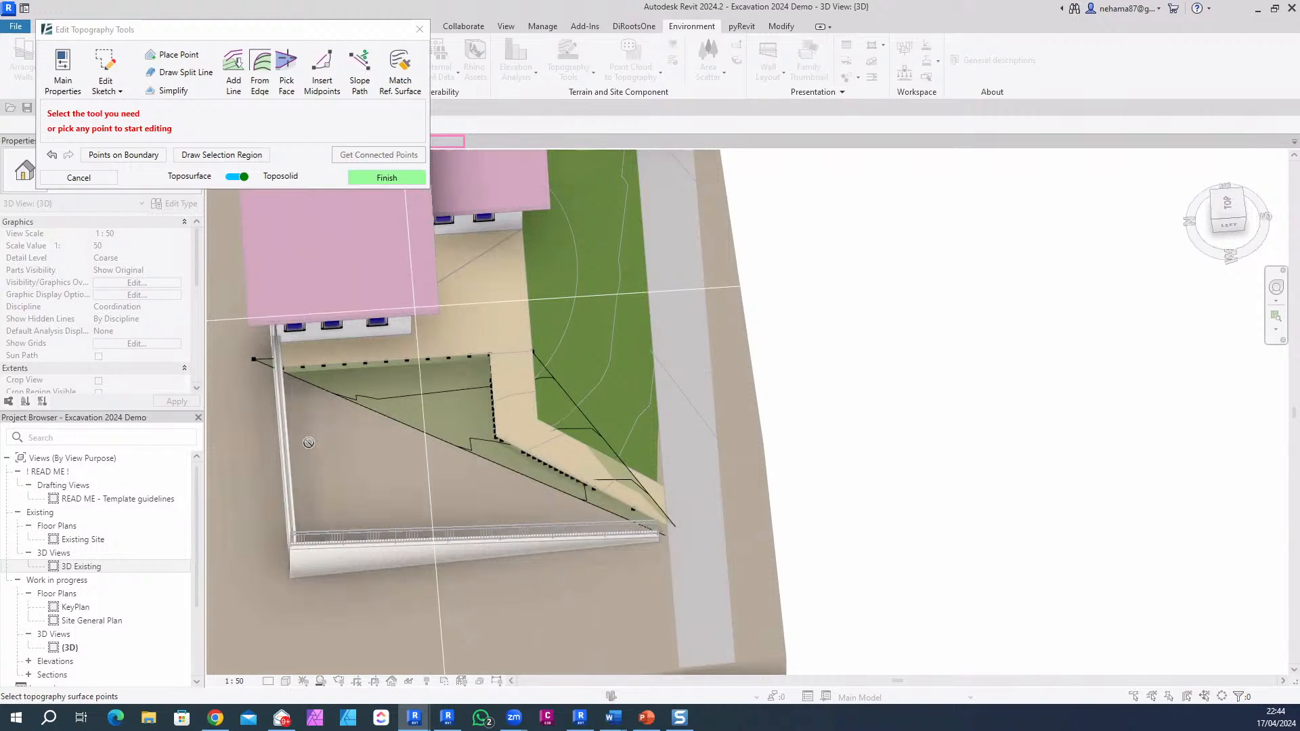
Step: Draw a Slope Path from the copied corner point along the outside of the side retaining wall past the far wall, and open its slope for editing
{"action": "left_click", "coordinate": [360, 79]}
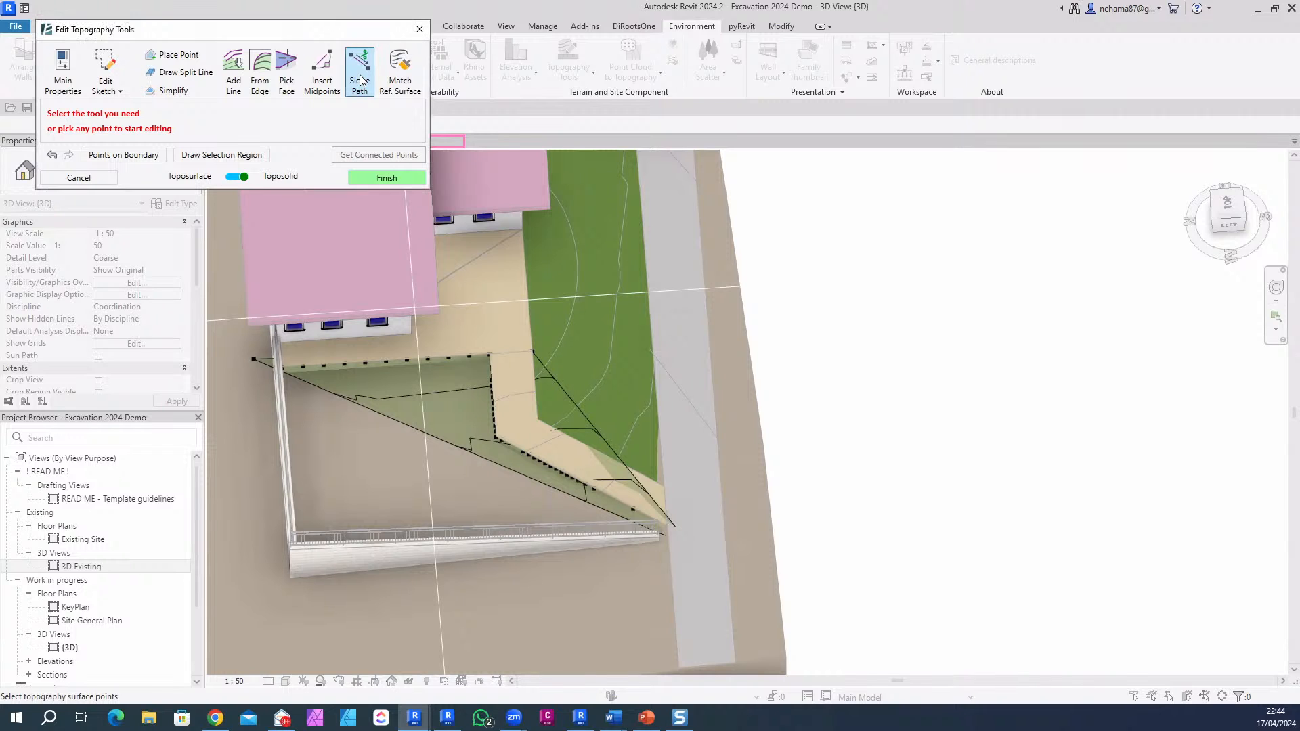
{"action": "left_click", "coordinate": [254, 359]}
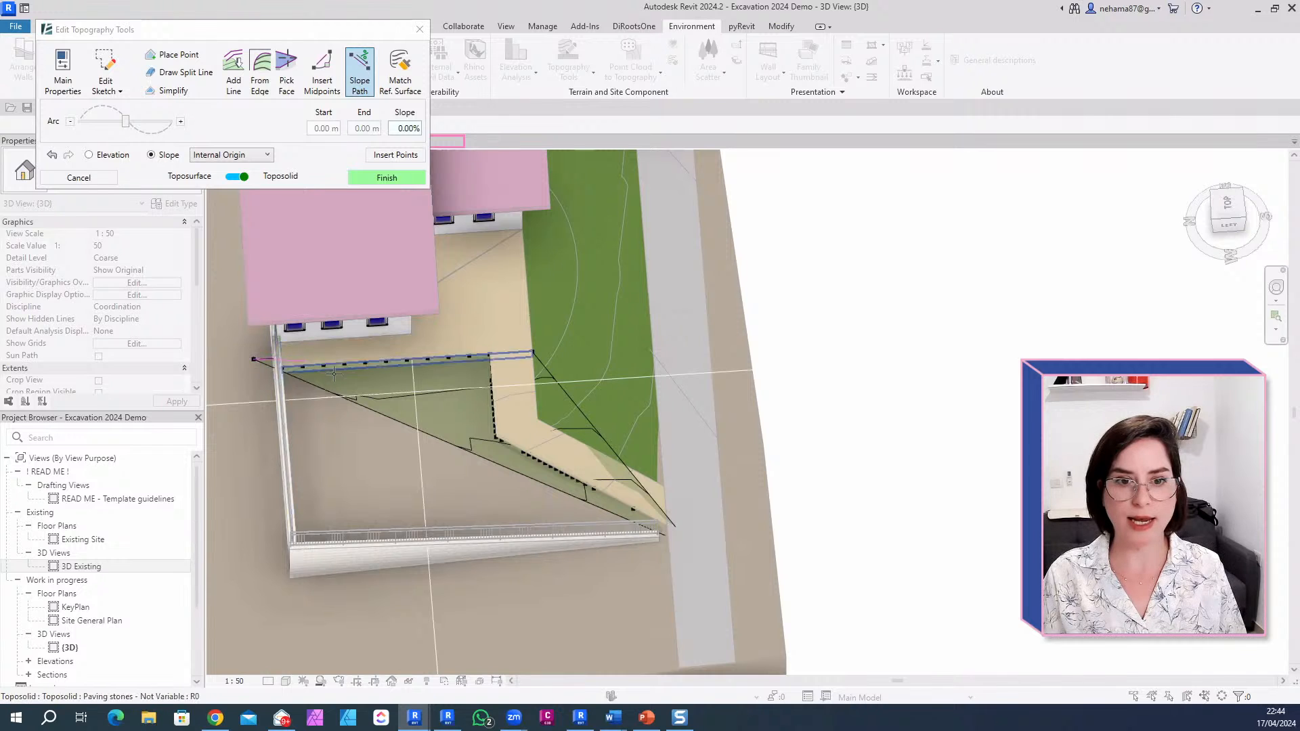
{"action": "middle_click_drag", "start_coordinate": [365, 525], "coordinate": [383, 491], "text": "shift"}
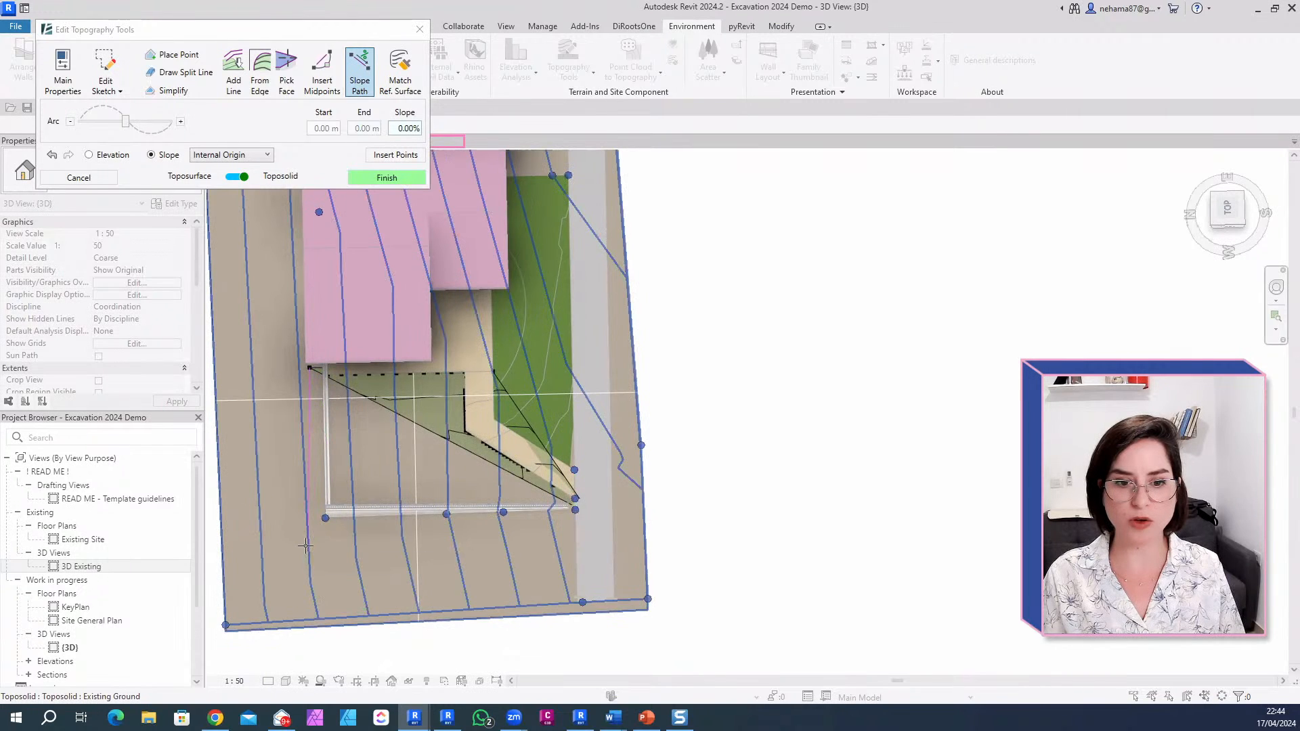
{"action": "left_click", "coordinate": [305, 546]}
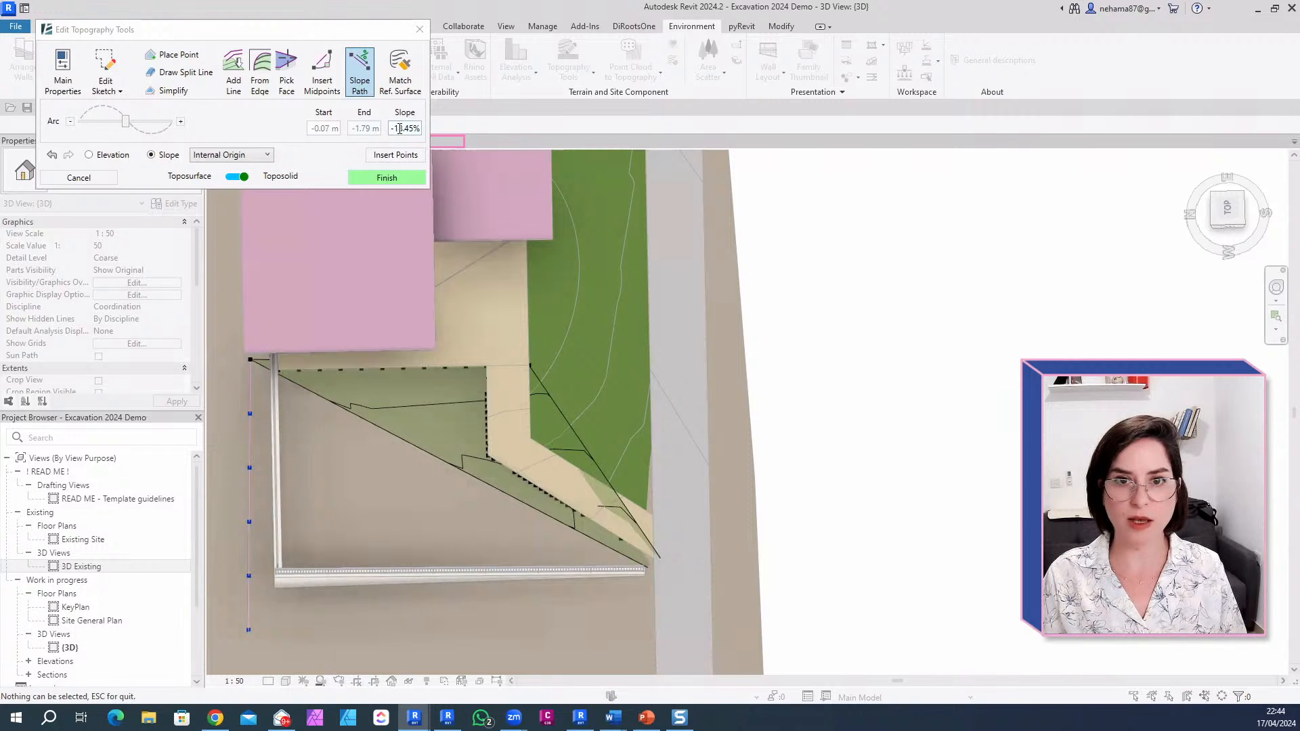
{"action": "left_click_drag", "start_coordinate": [397, 130], "coordinate": [406, 132]}
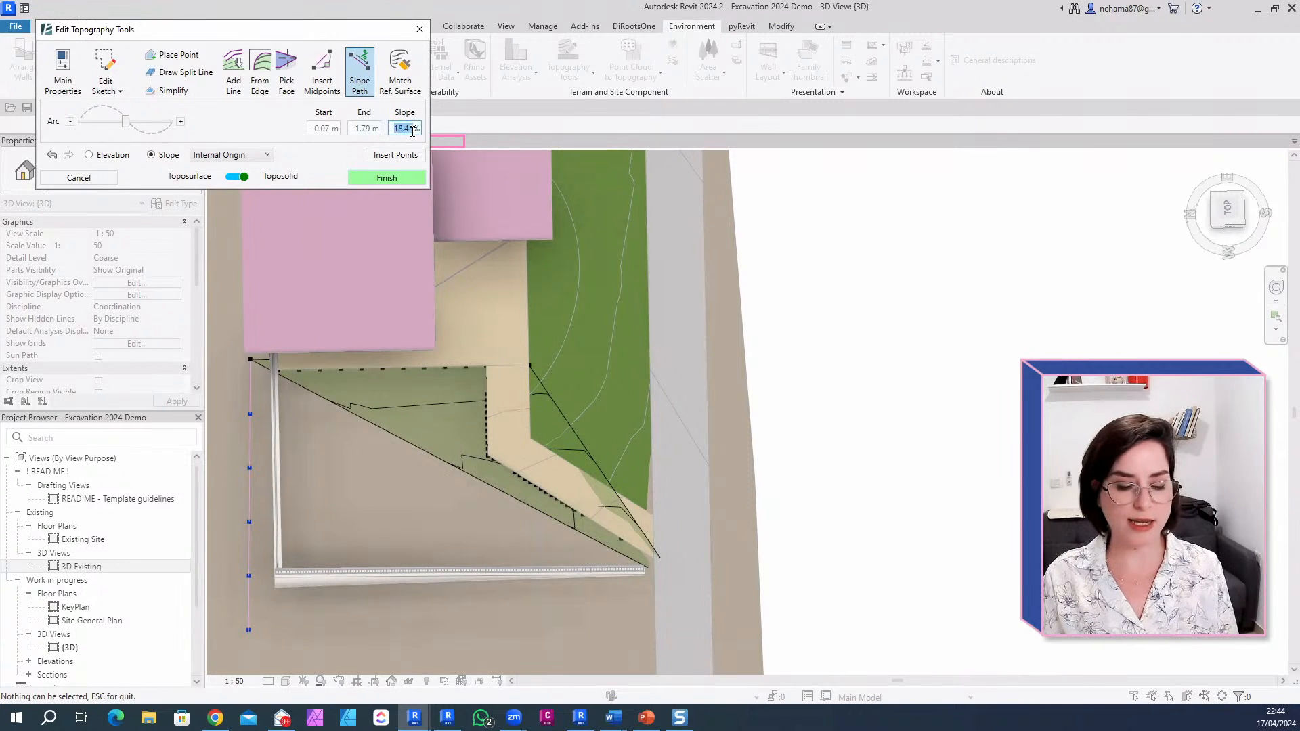
Step: Set the slope path along the lawn's outer edge, beyond the side retaining wall, to -2% and insert its points
{"action": "type", "text": "-2"}
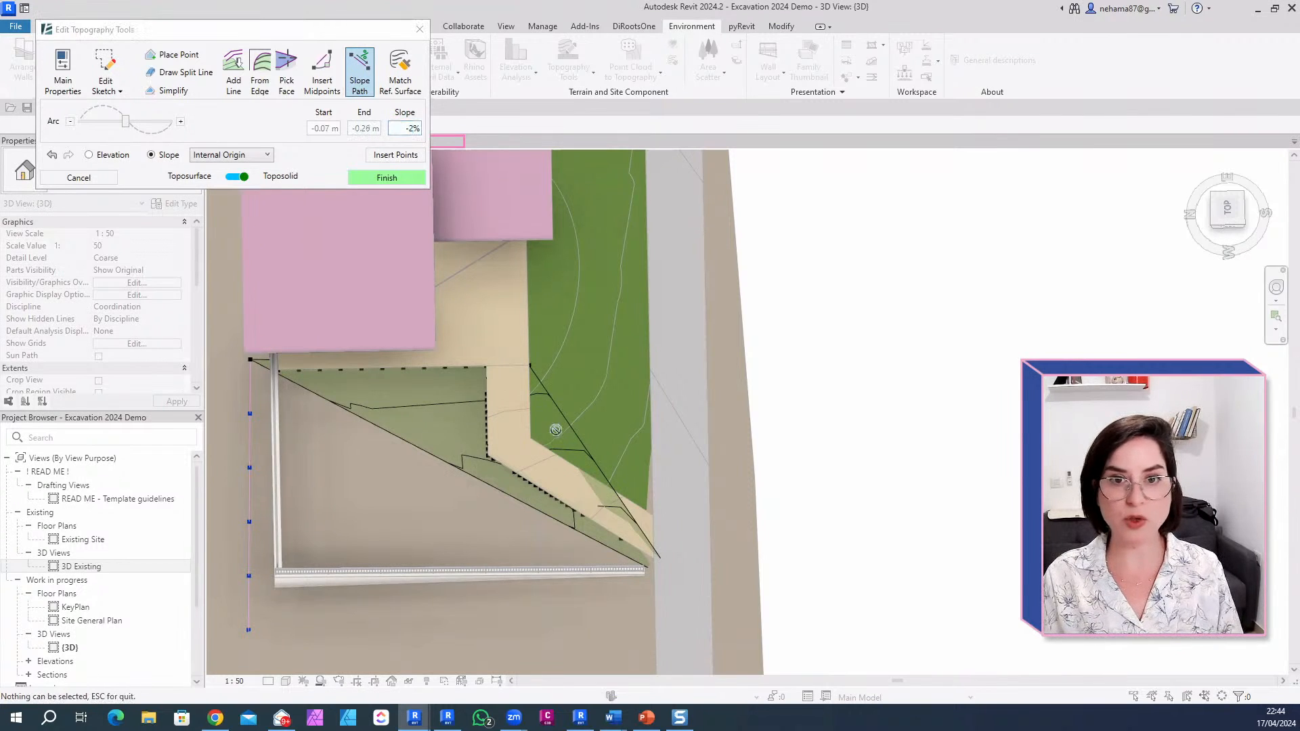
{"action": "left_click", "coordinate": [391, 155]}
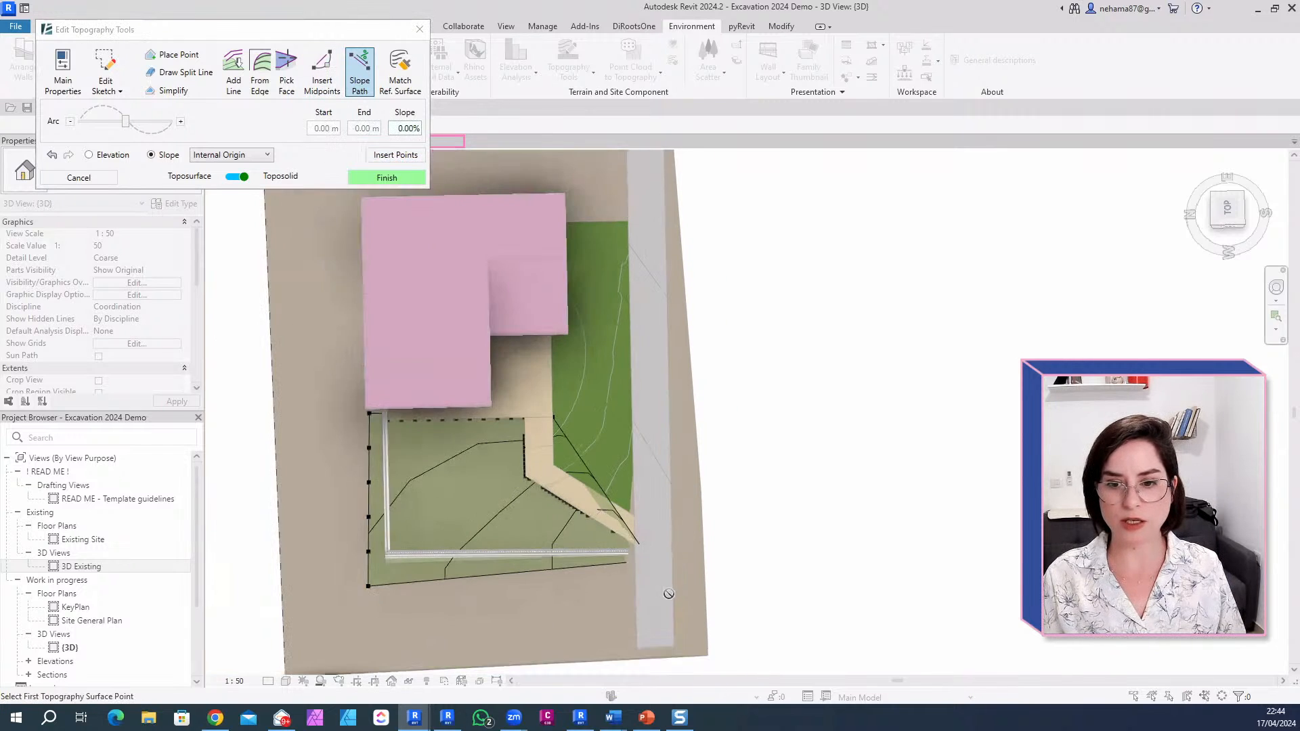
{"action": "middle_click_drag", "start_coordinate": [668, 594], "coordinate": [413, 504], "text": "shift"}
{"action": "middle_click_drag", "start_coordinate": [276, 398], "coordinate": [371, 482], "text": "shift"}
{"action": "scroll", "coordinate": [370, 483], "scroll_direction": "up", "scroll_amount": 2}
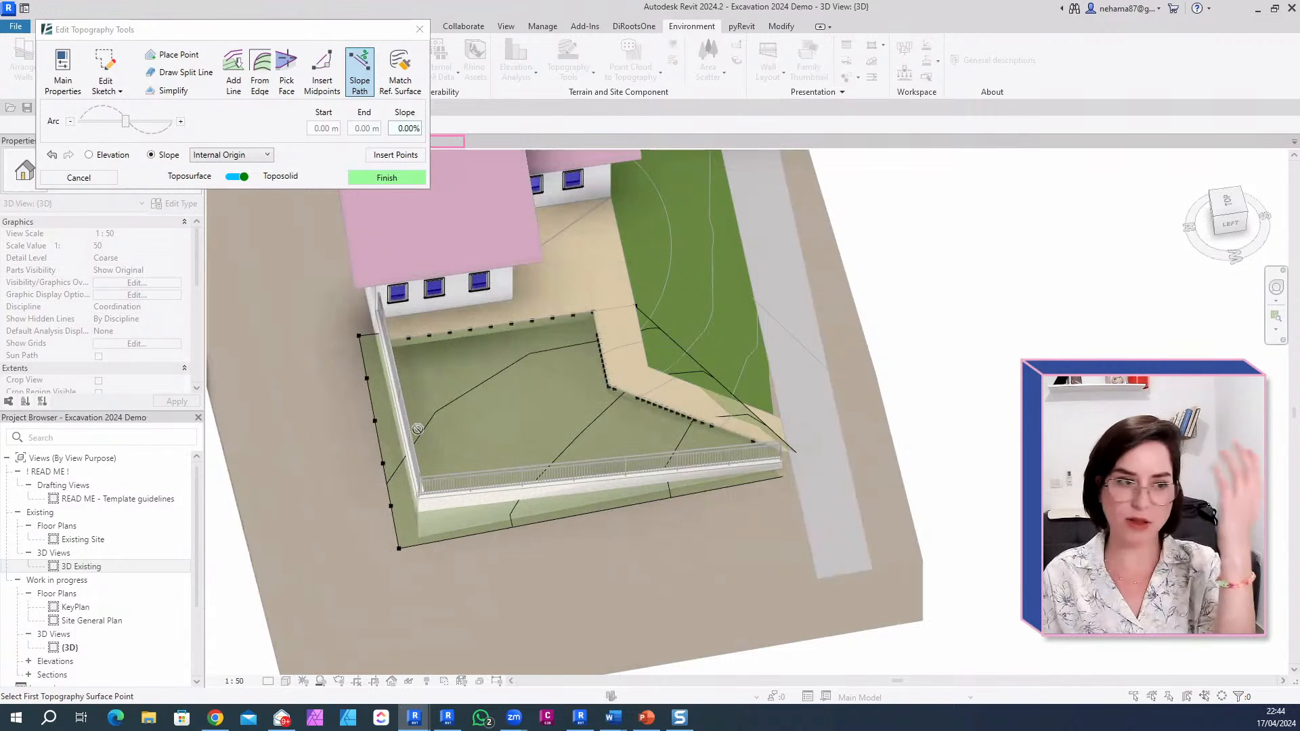
{"action": "key", "text": "Escape"}
Step: Draw a spline split line at absolute elevation -0.20 m from the path edge across the lawn to its outer boundary
{"action": "left_click", "coordinate": [598, 339]}
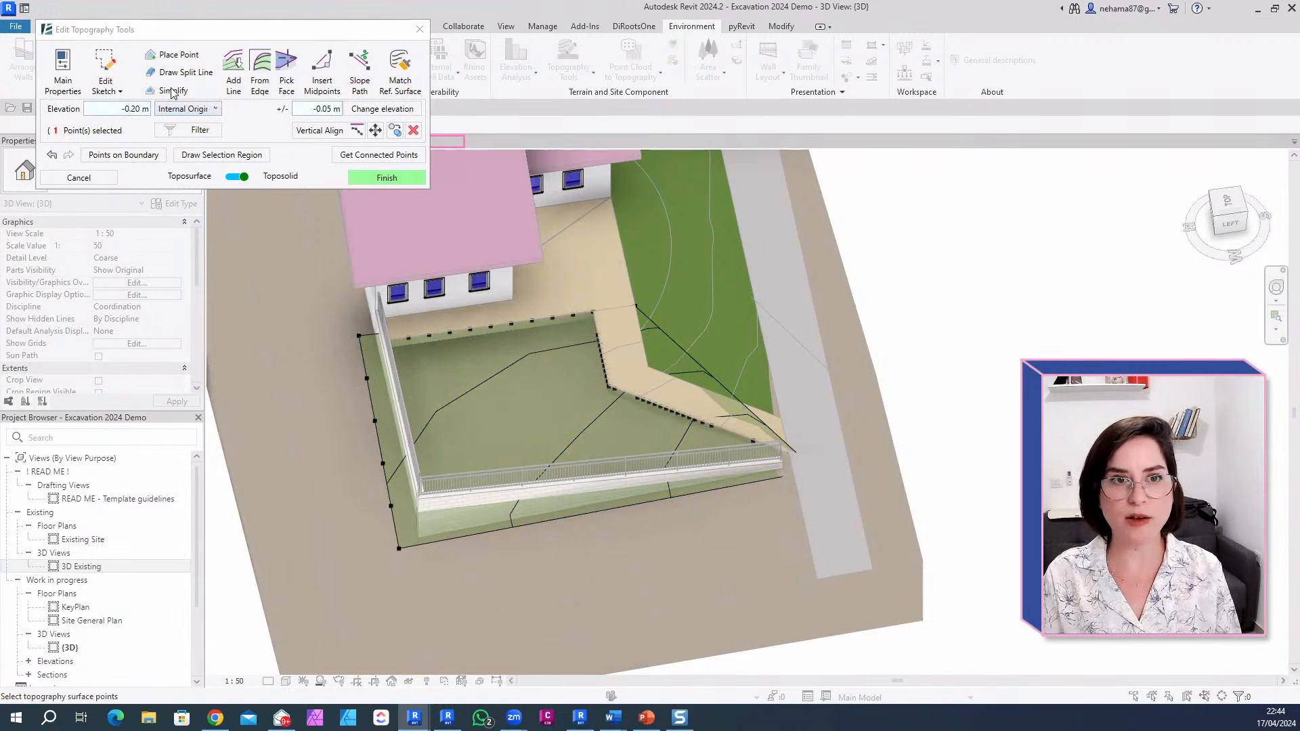
{"action": "left_click", "coordinate": [183, 72]}
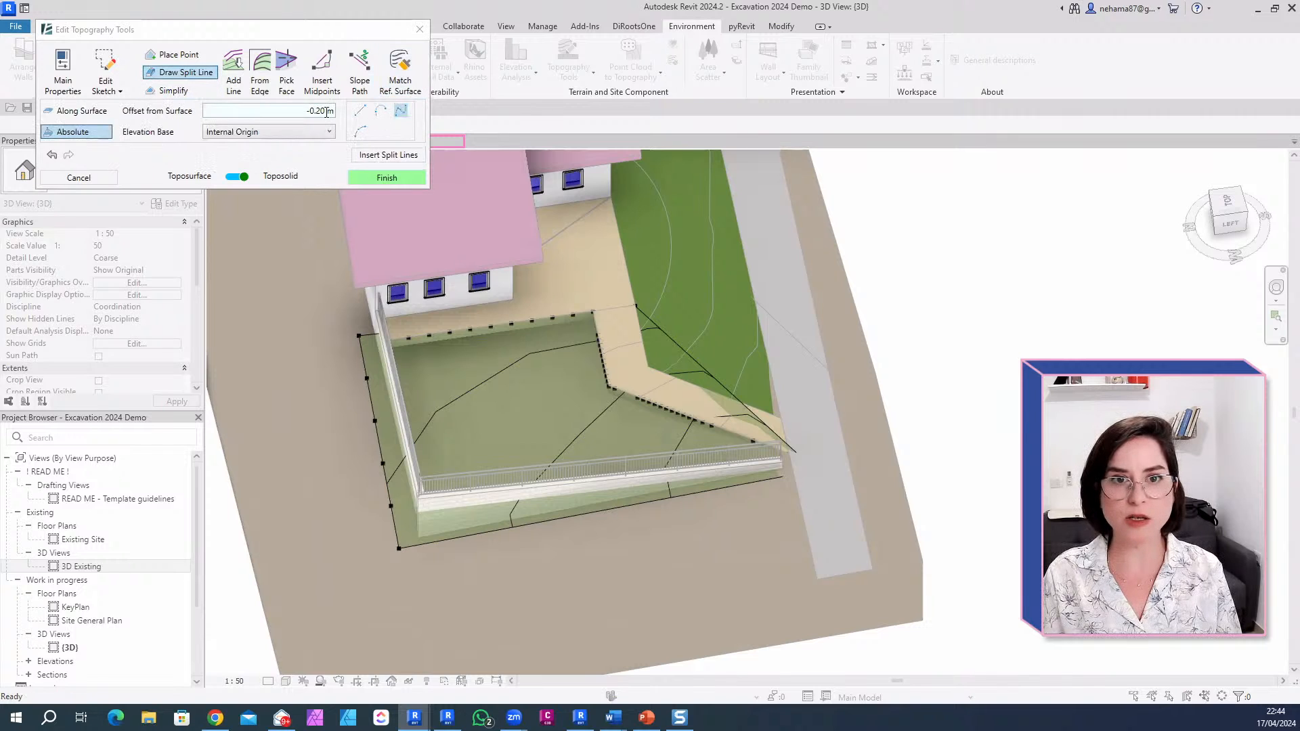
{"action": "left_click", "coordinate": [305, 113]}
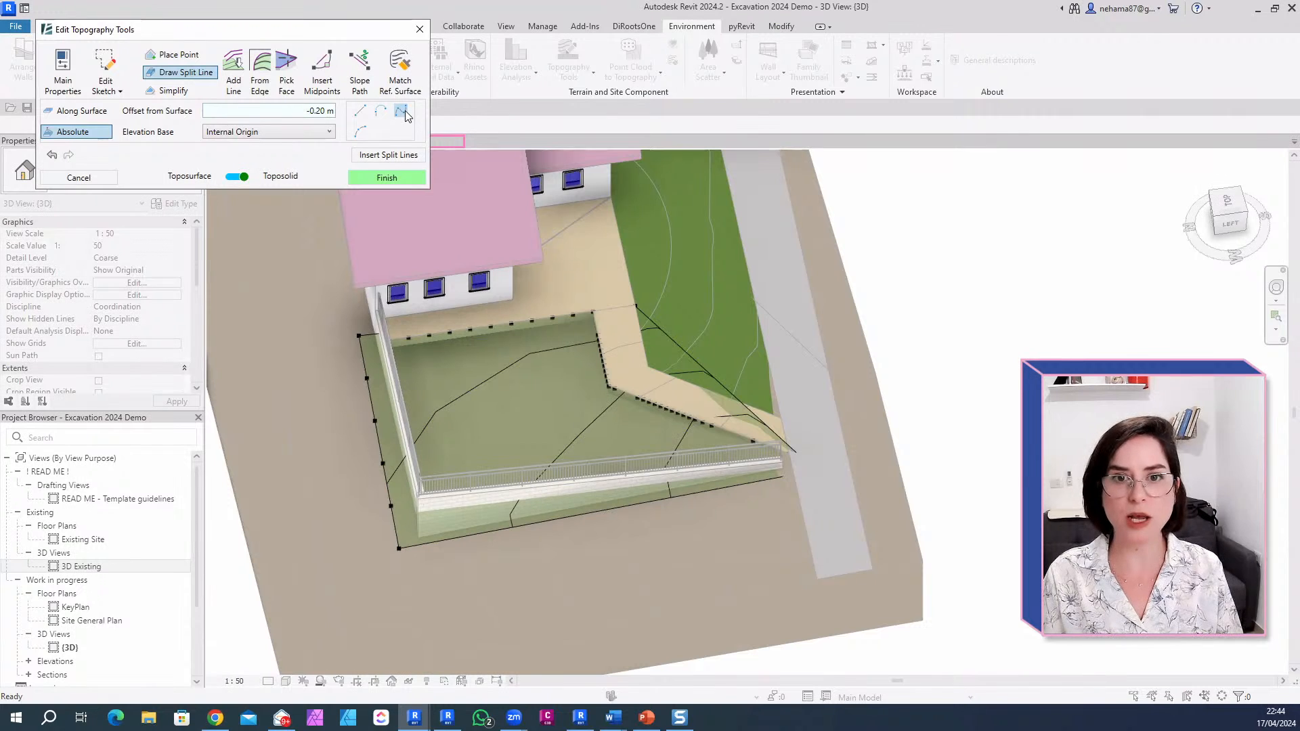
{"action": "middle_click_drag", "start_coordinate": [393, 514], "coordinate": [546, 477], "text": "shift"}
{"action": "scroll", "coordinate": [596, 346], "scroll_direction": "up", "scroll_amount": 2}
{"action": "left_click", "coordinate": [622, 274]}
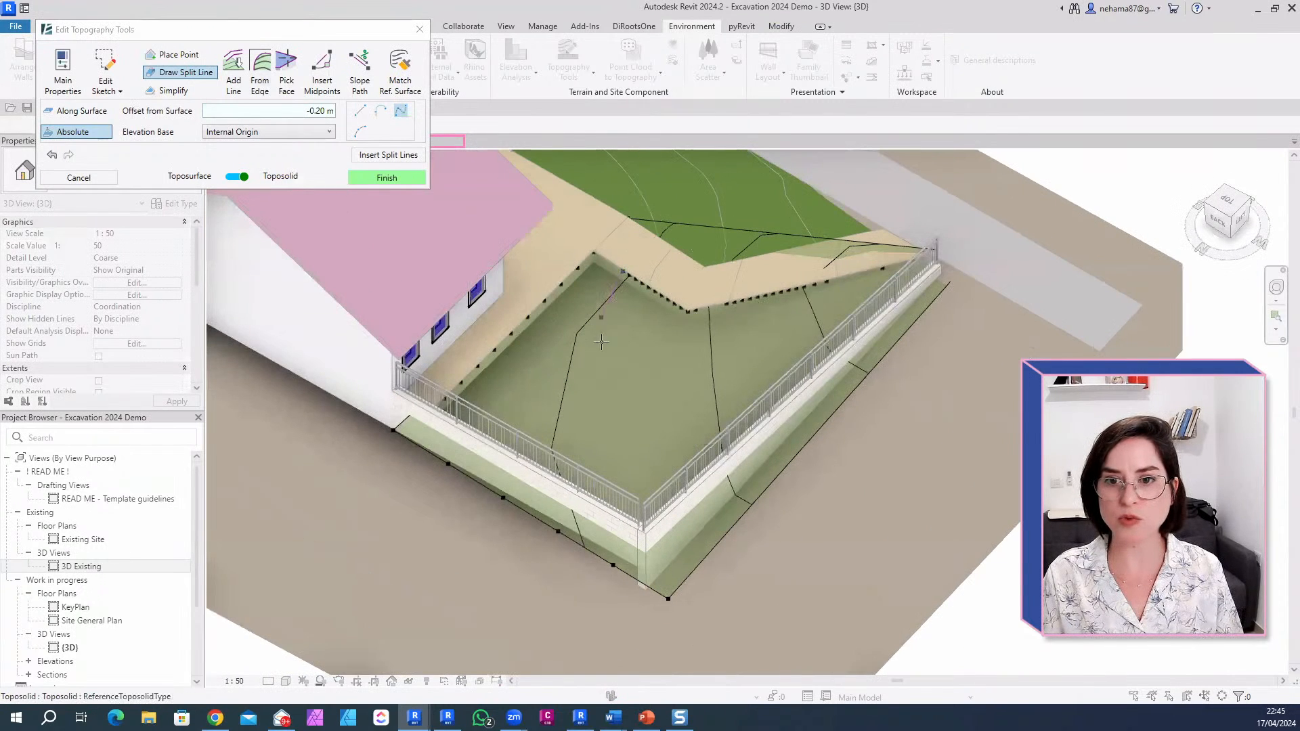
{"action": "left_click", "coordinate": [603, 348]}
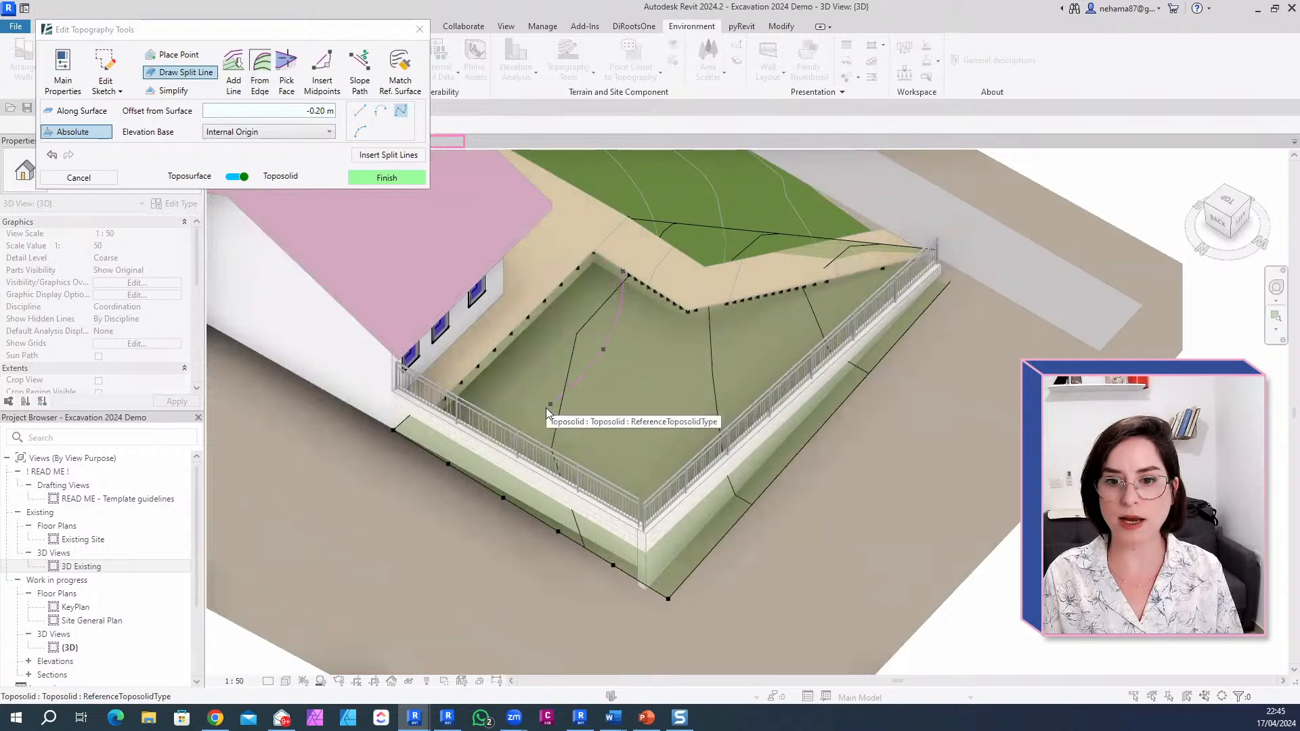
{"action": "left_click", "coordinate": [546, 408]}
{"action": "left_click", "coordinate": [560, 443]}
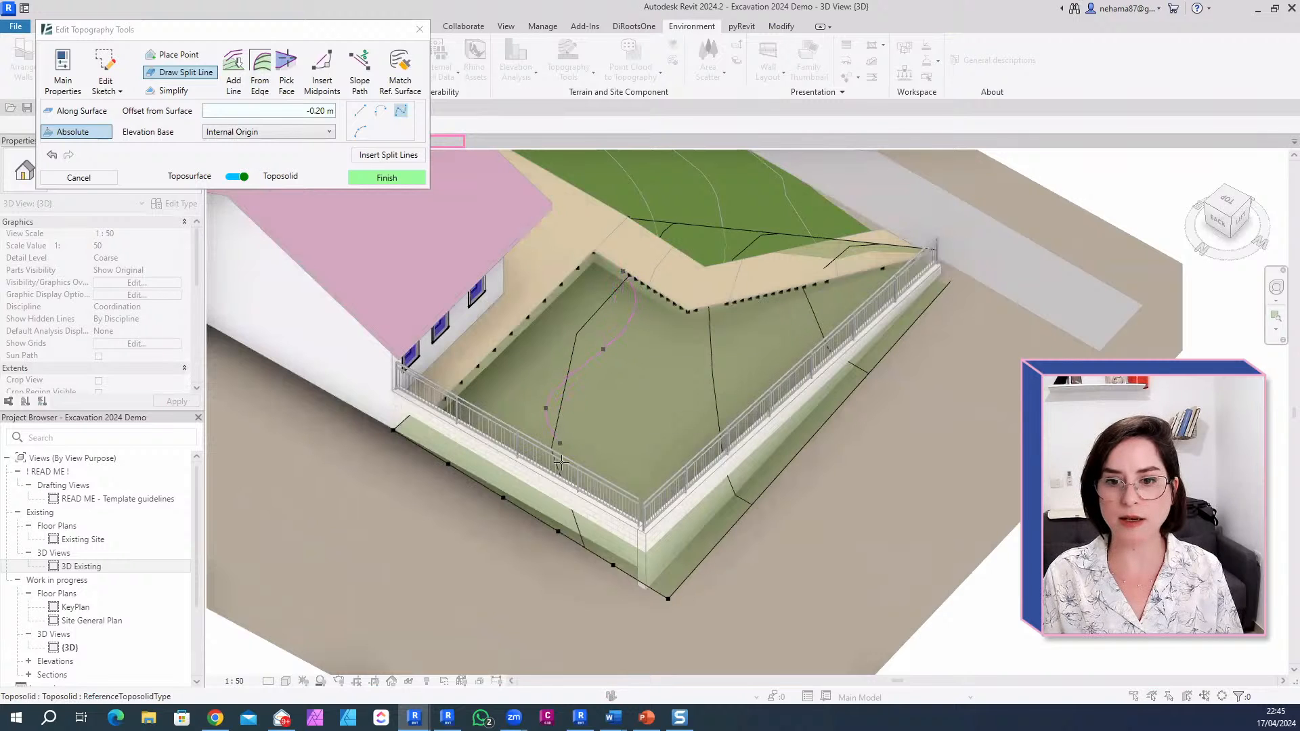
{"action": "left_click", "coordinate": [574, 531]}
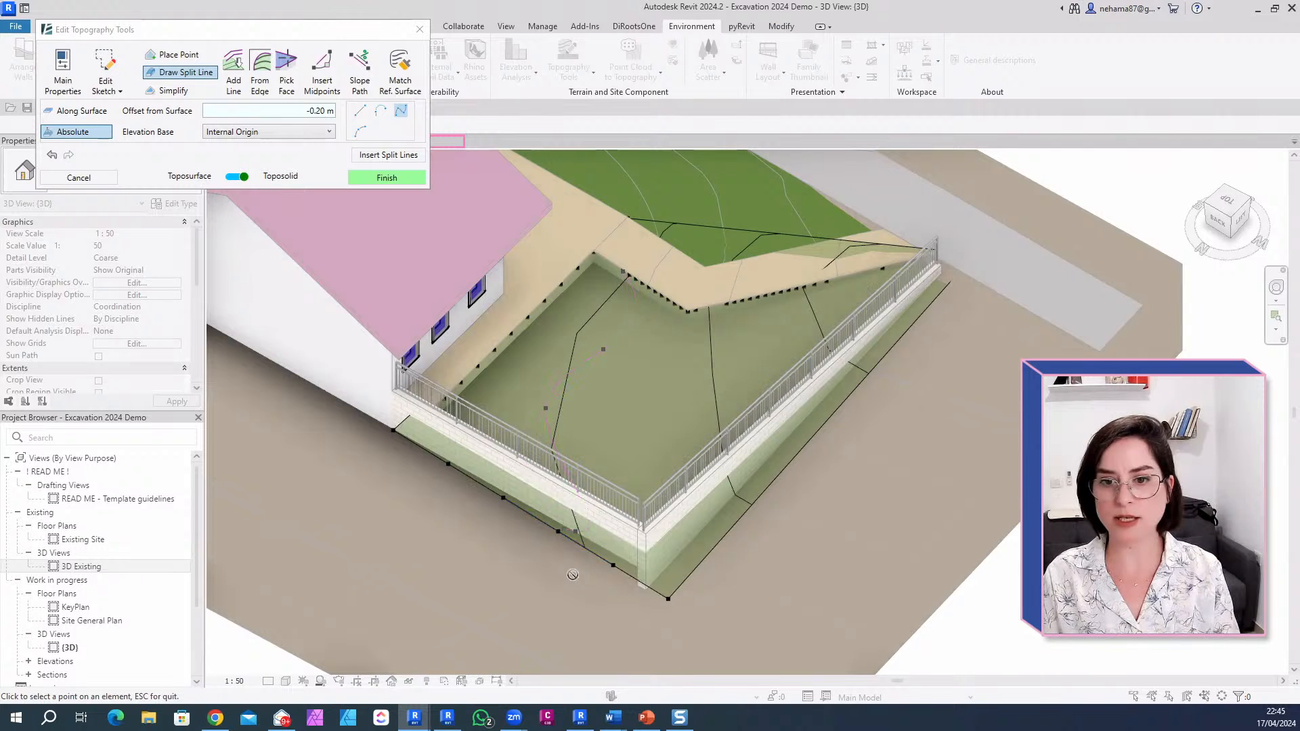
{"action": "key", "text": "Escape"}
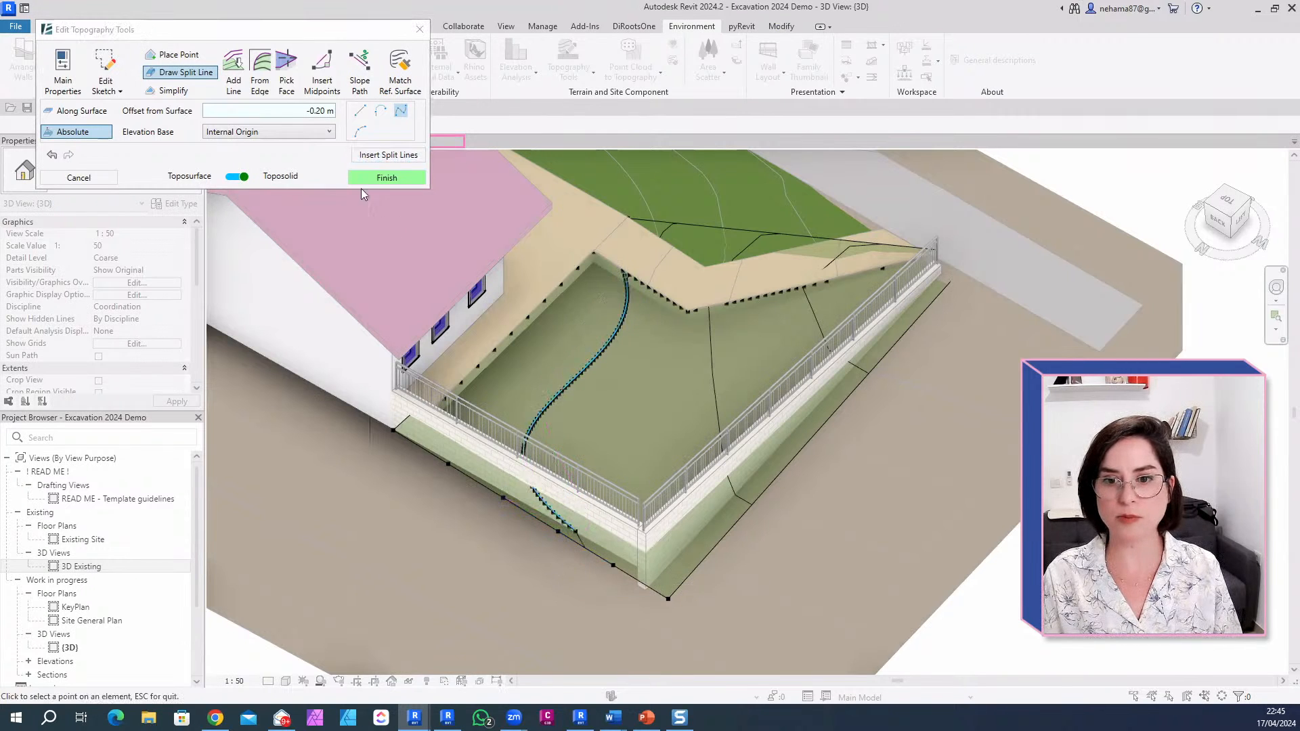
Step: Try to edit the lawn toposolid's boundary sketch directly from the current {3D} view
{"action": "scroll", "coordinate": [799, 347], "scroll_direction": "down", "scroll_amount": 2}
{"action": "mouse_move", "coordinate": [837, 347]}
{"action": "middle_mouse_down", "text": "shift"}
{"action": "mouse_move", "coordinate": [751, 431]}
{"action": "mouse_move", "coordinate": [684, 466]}
{"action": "middle_mouse_up", "text": "shift"}
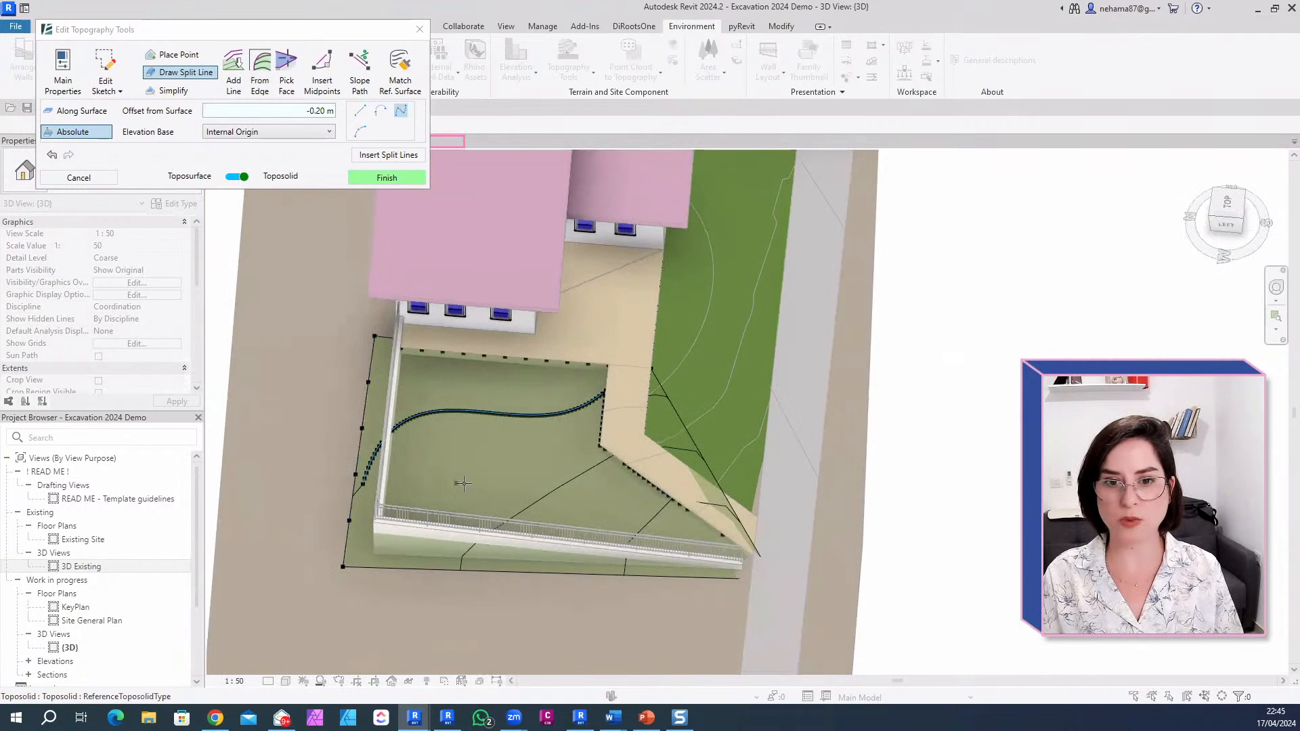
{"action": "left_click", "coordinate": [113, 69]}
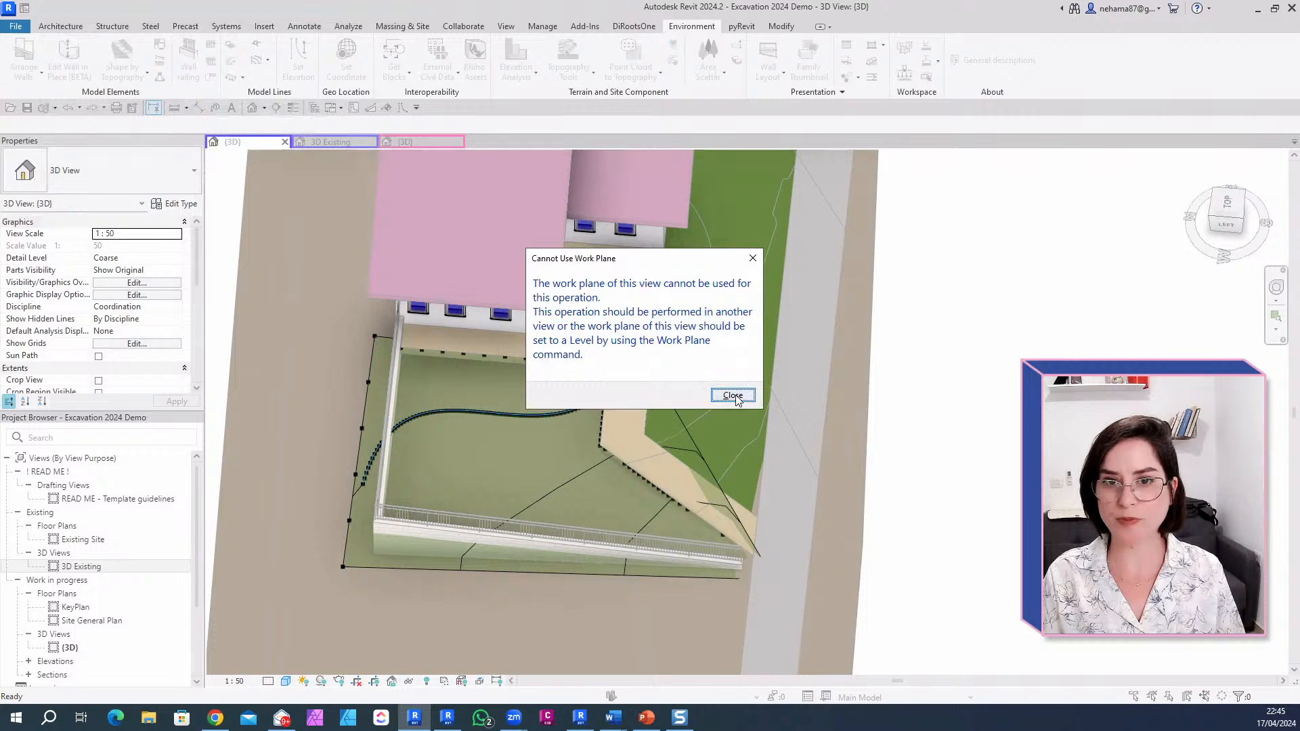
{"action": "left_click", "coordinate": [733, 396]}
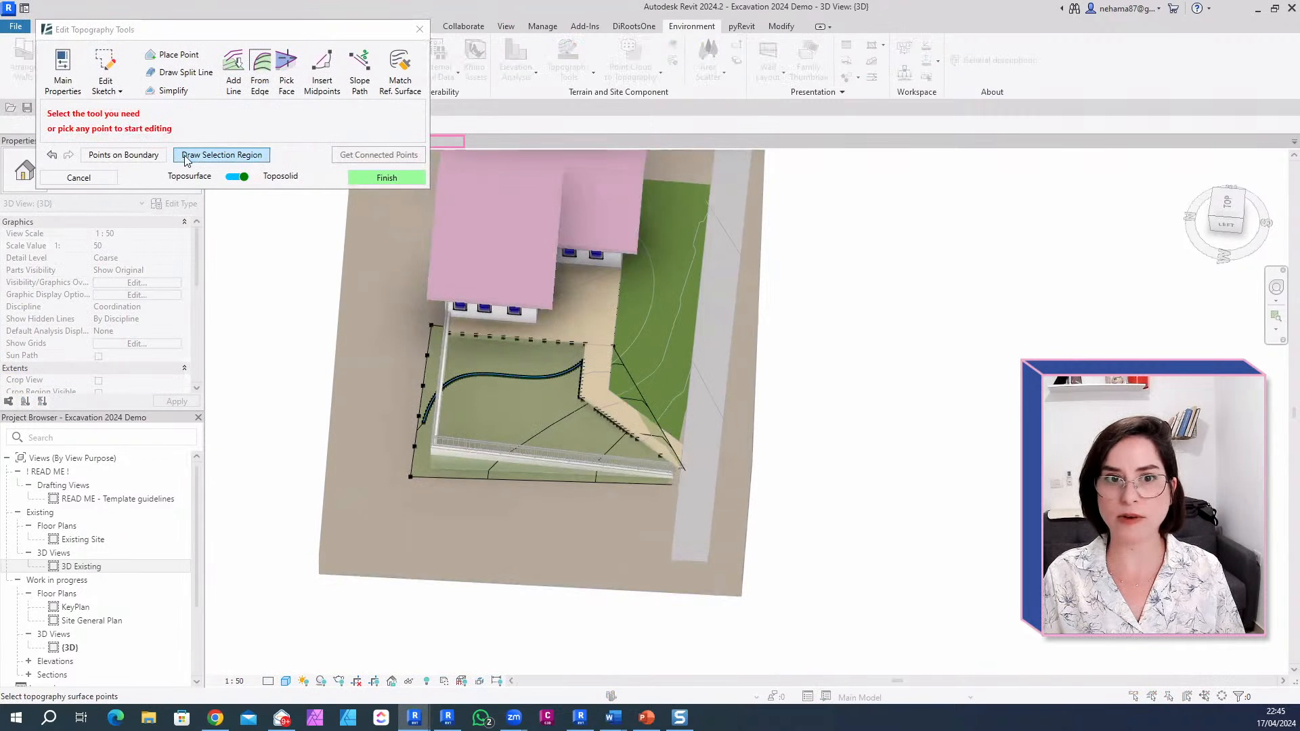
{"action": "left_click", "coordinate": [105, 68]}
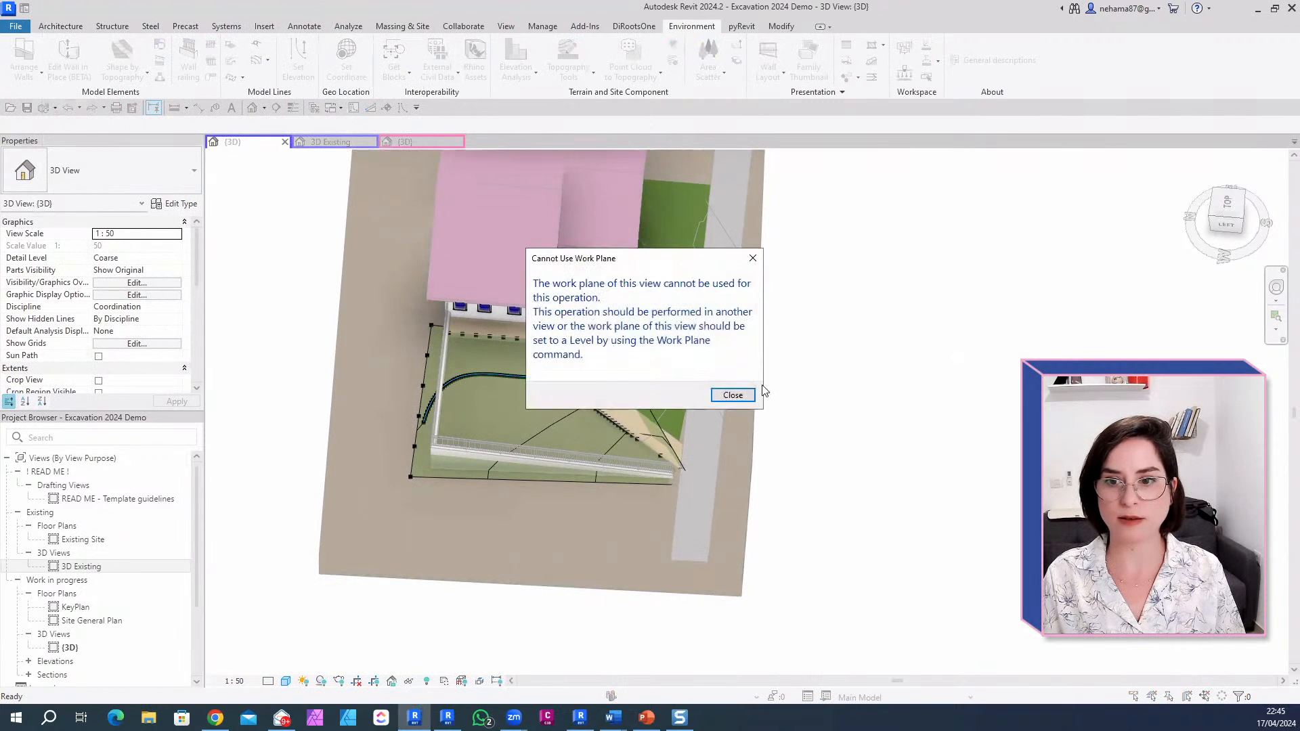
{"action": "left_click", "coordinate": [745, 396]}
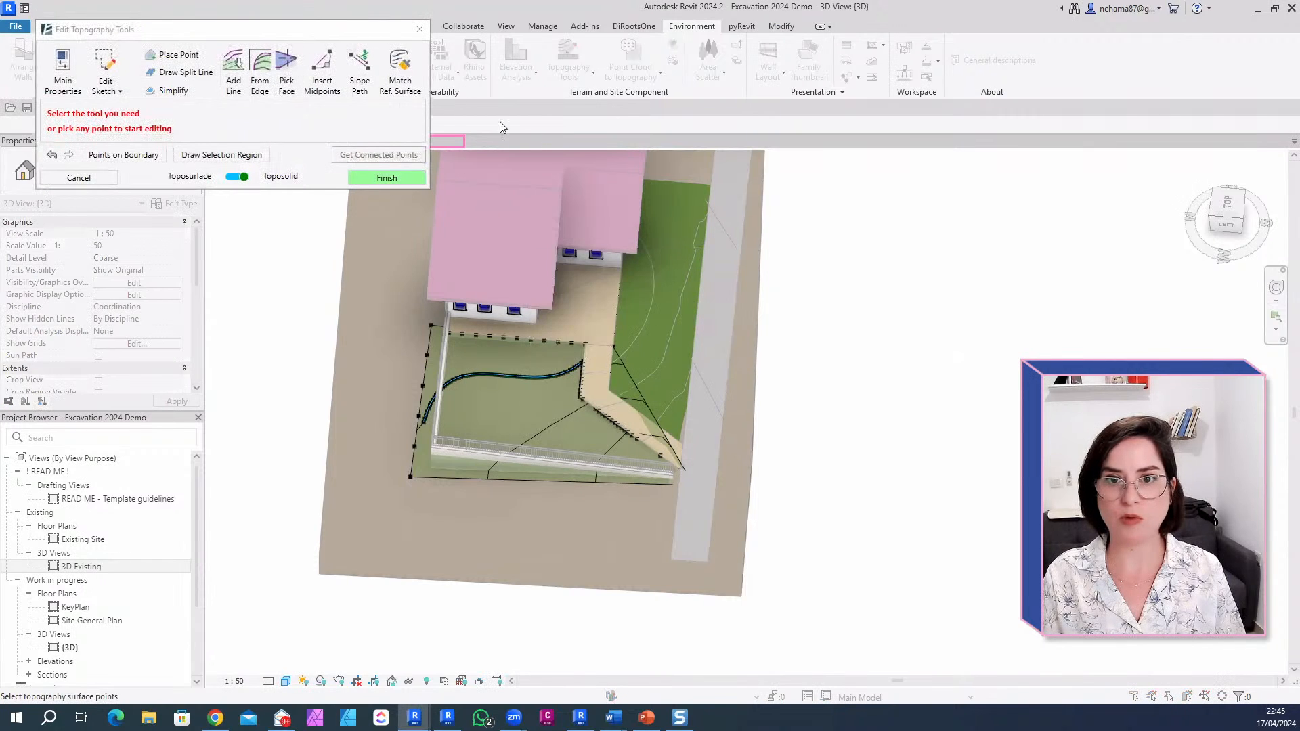
Step: Start the lawn's boundary sketch edit from the 3D Existing view and return to the {3D} view seen from above
{"action": "left_click", "coordinate": [331, 141]}
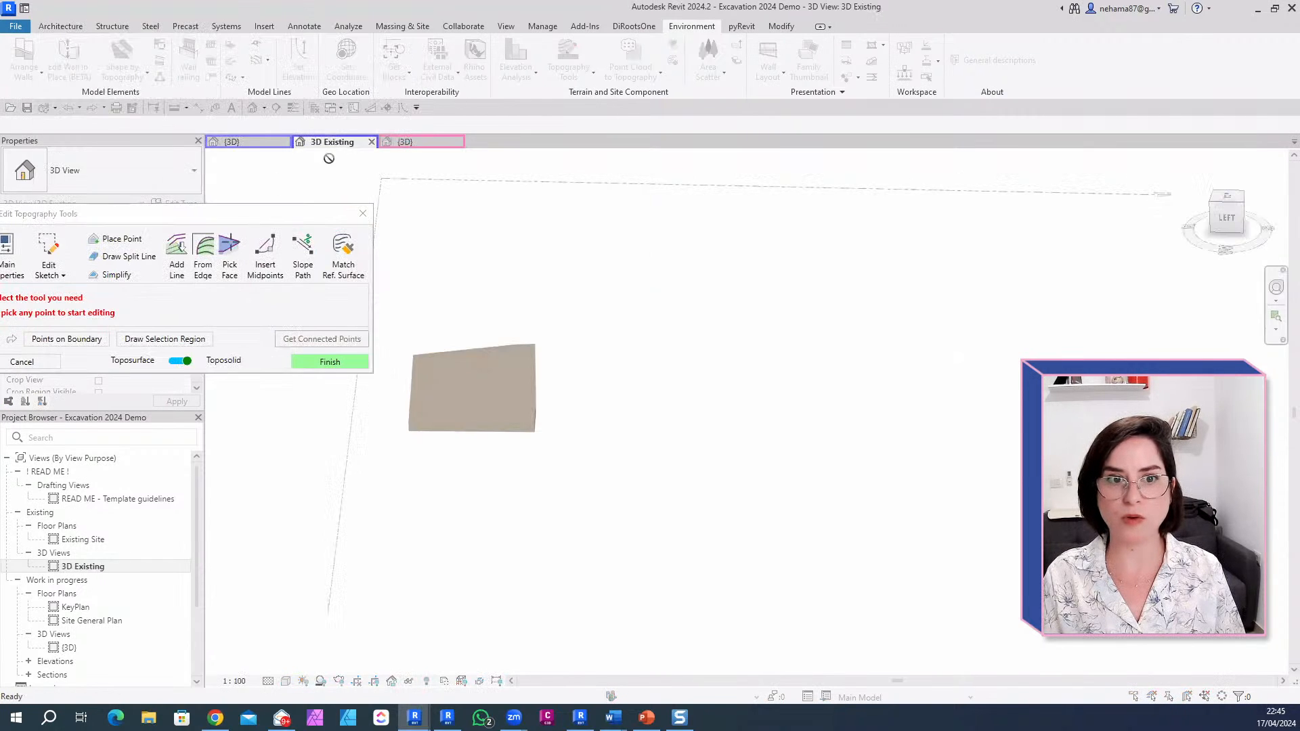
{"action": "left_click", "coordinate": [46, 243]}
{"action": "left_click", "coordinate": [244, 142]}
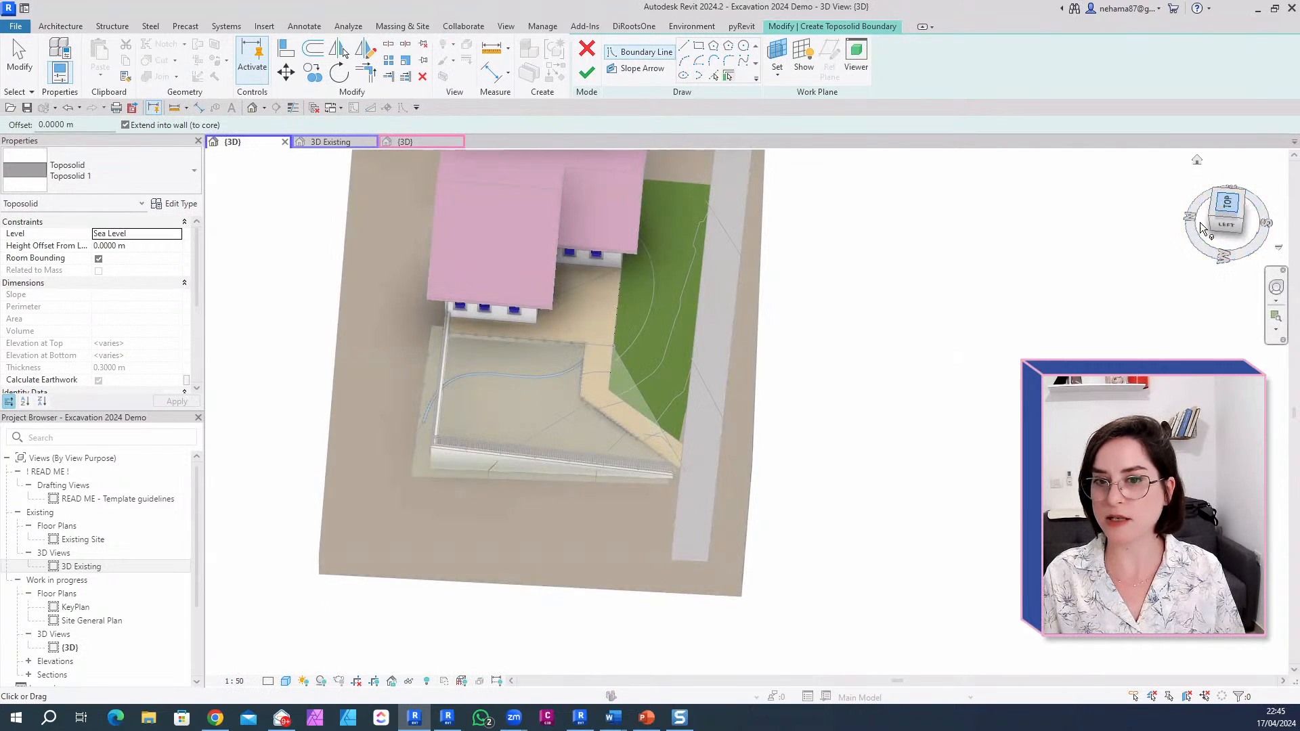
{"action": "left_click", "coordinate": [1226, 204]}
Step: Pick the new lawn boundary lines along the house paving, the path edges and the inner faces of the retaining walls
{"action": "left_click", "coordinate": [713, 75]}
{"action": "scroll", "coordinate": [558, 366], "scroll_direction": "up", "scroll_amount": 4}
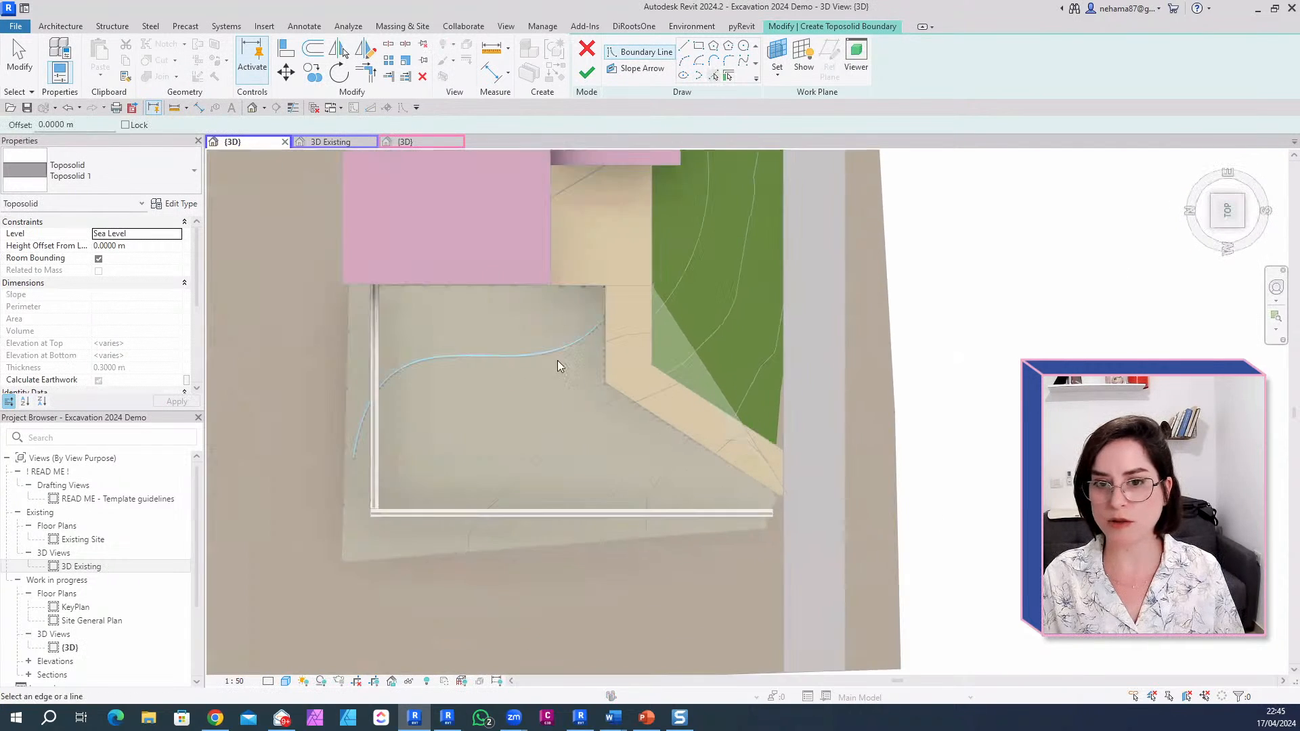
{"action": "left_click", "coordinate": [581, 287]}
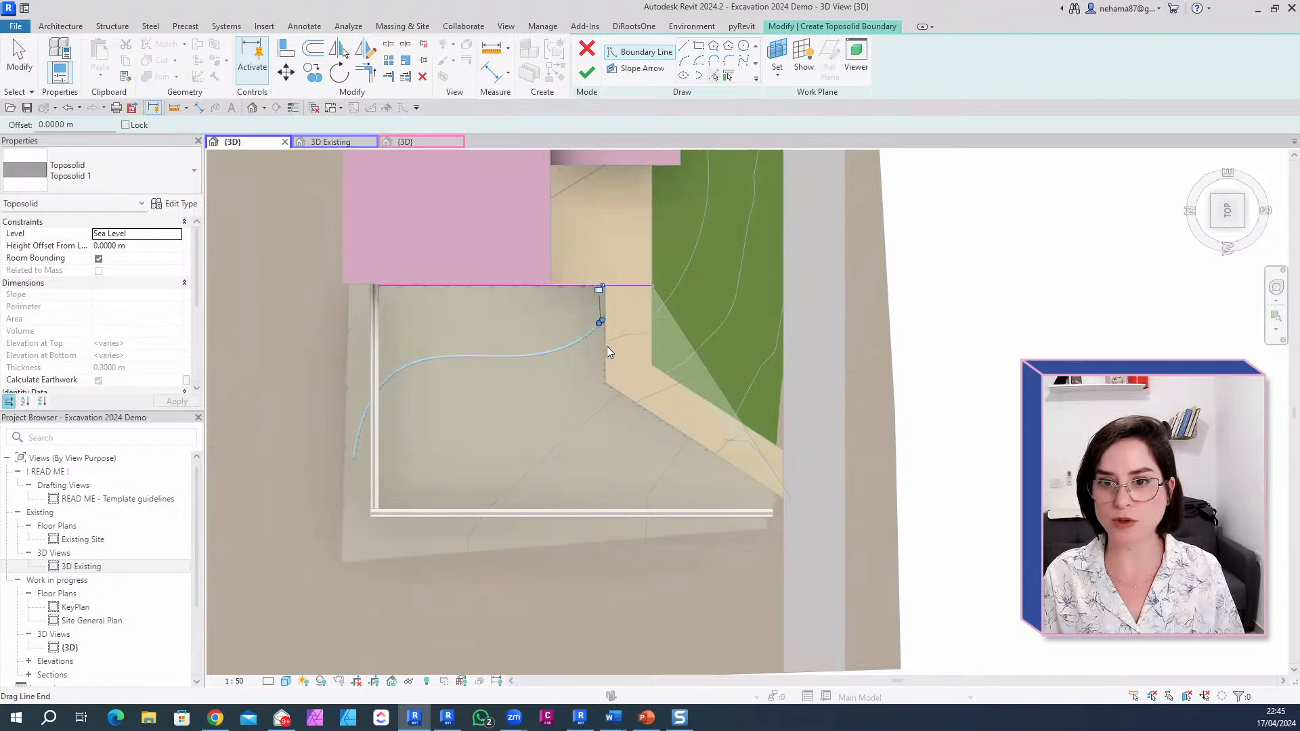
{"action": "left_click", "coordinate": [608, 302]}
{"action": "left_click", "coordinate": [656, 409]}
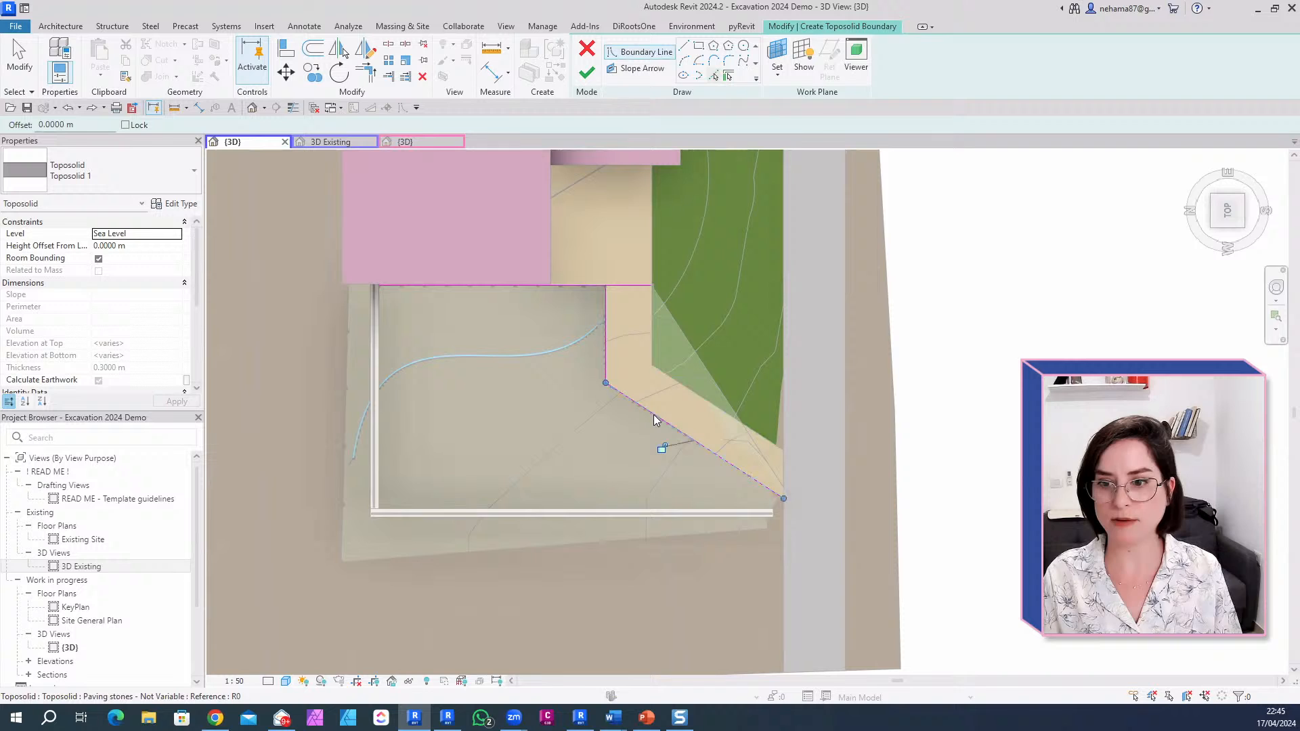
{"action": "left_click", "coordinate": [638, 504]}
{"action": "left_click", "coordinate": [390, 459]}
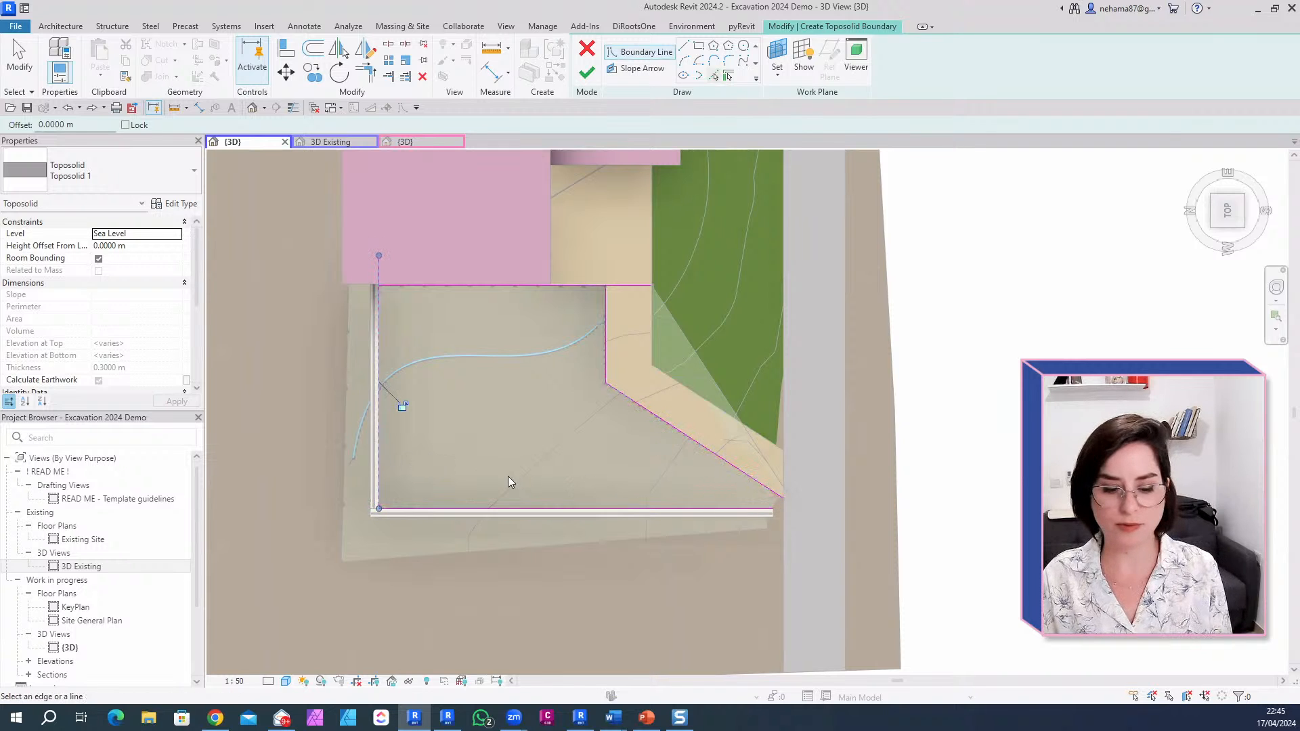
Step: Trim the house-side boundary line and the side retaining wall line to a clean corner
{"action": "key", "text": "t"}
{"action": "key", "text": "r"}
{"action": "left_click", "coordinate": [402, 287]}
{"action": "left_click", "coordinate": [379, 303]}
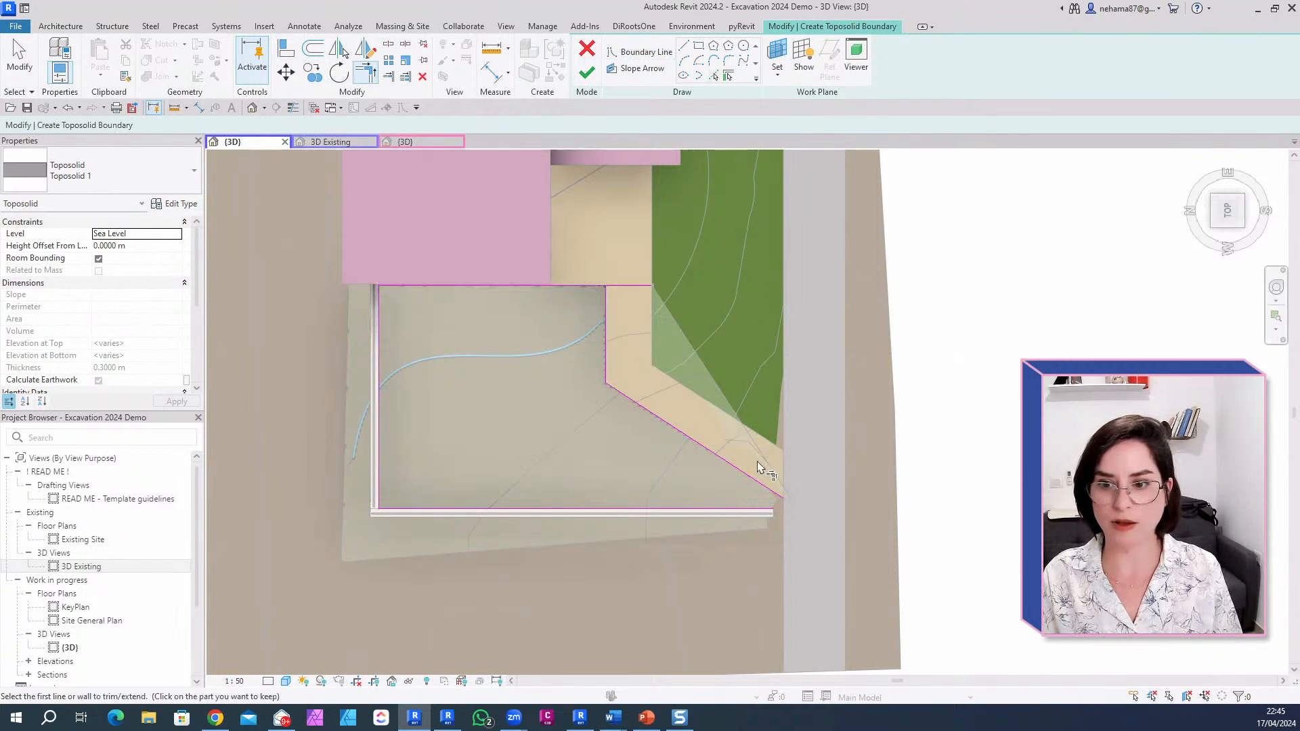
Step: Draw a short boundary line from the inner face of the retaining wall's roadside end to just past the path edge
{"action": "left_click", "coordinate": [683, 47]}
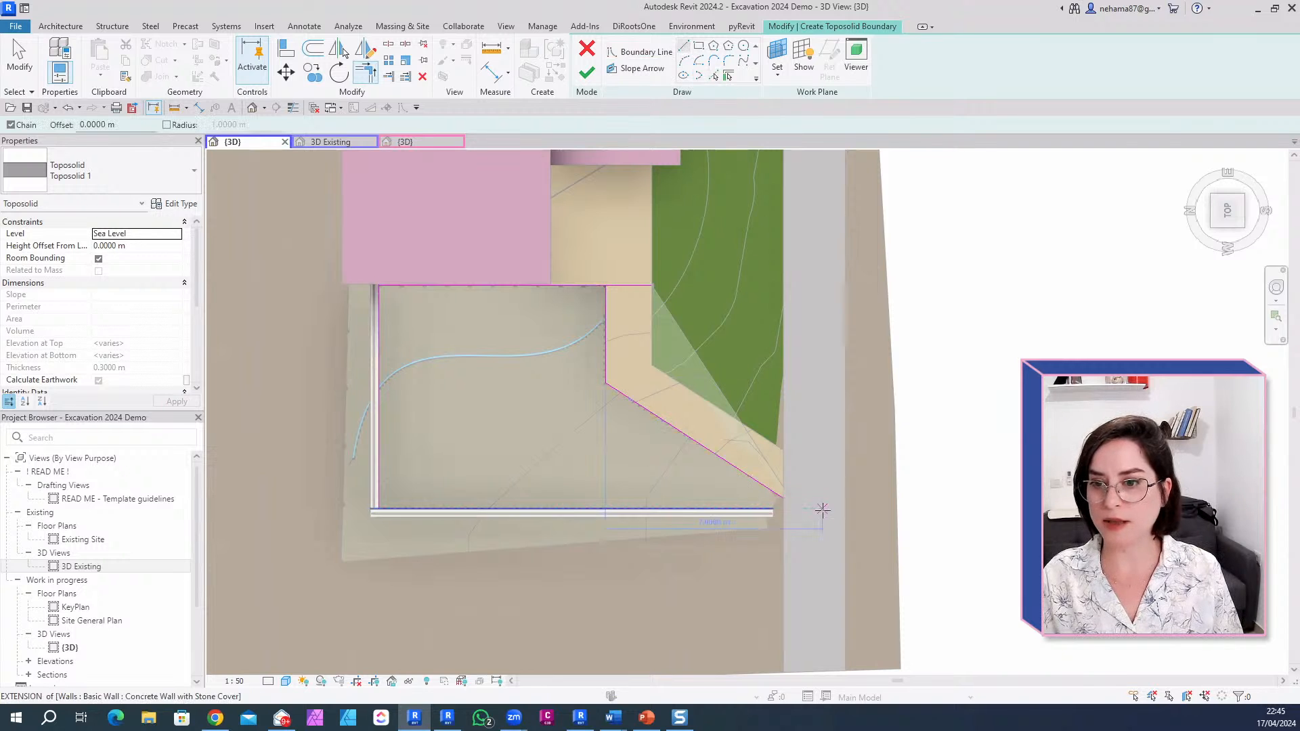
{"action": "scroll", "coordinate": [820, 511], "scroll_direction": "up", "scroll_amount": 3}
{"action": "left_click", "coordinate": [714, 505]}
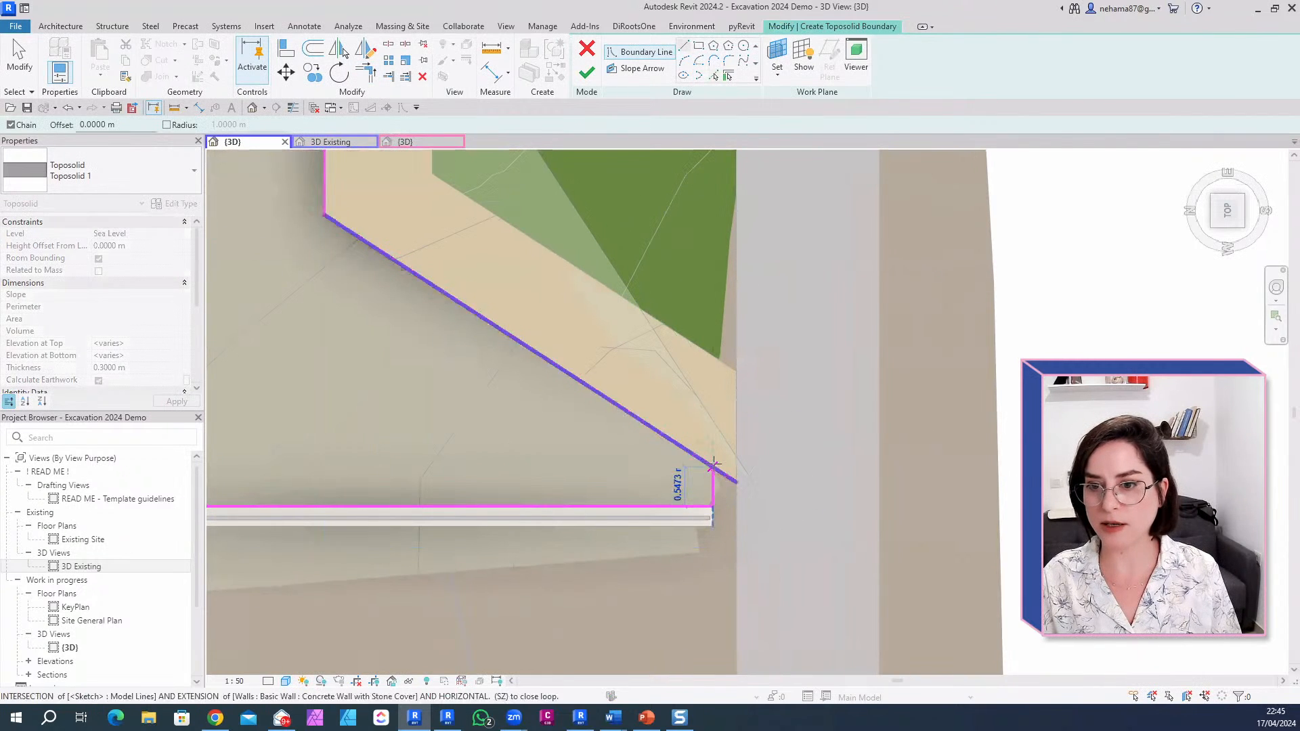
{"action": "left_click", "coordinate": [713, 448]}
{"action": "key", "text": "Escape"}
{"action": "key", "text": "Escape"}
Step: Trim the short closing line to the diagonal path edge, and the house-side line to the straight path edge
{"action": "key", "text": "t"}
{"action": "key", "text": "r"}
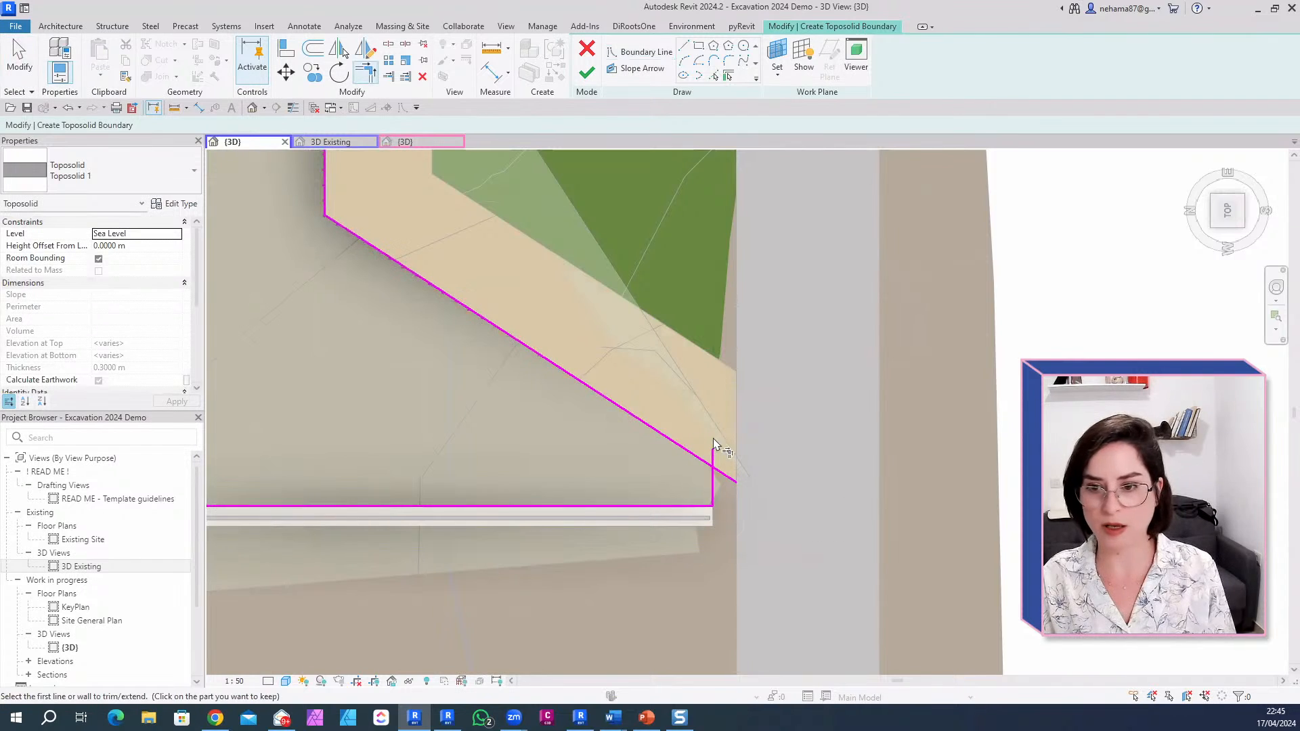
{"action": "left_click", "coordinate": [704, 459]}
{"action": "left_click", "coordinate": [713, 482]}
{"action": "scroll", "coordinate": [825, 500], "scroll_direction": "down", "scroll_amount": 5}
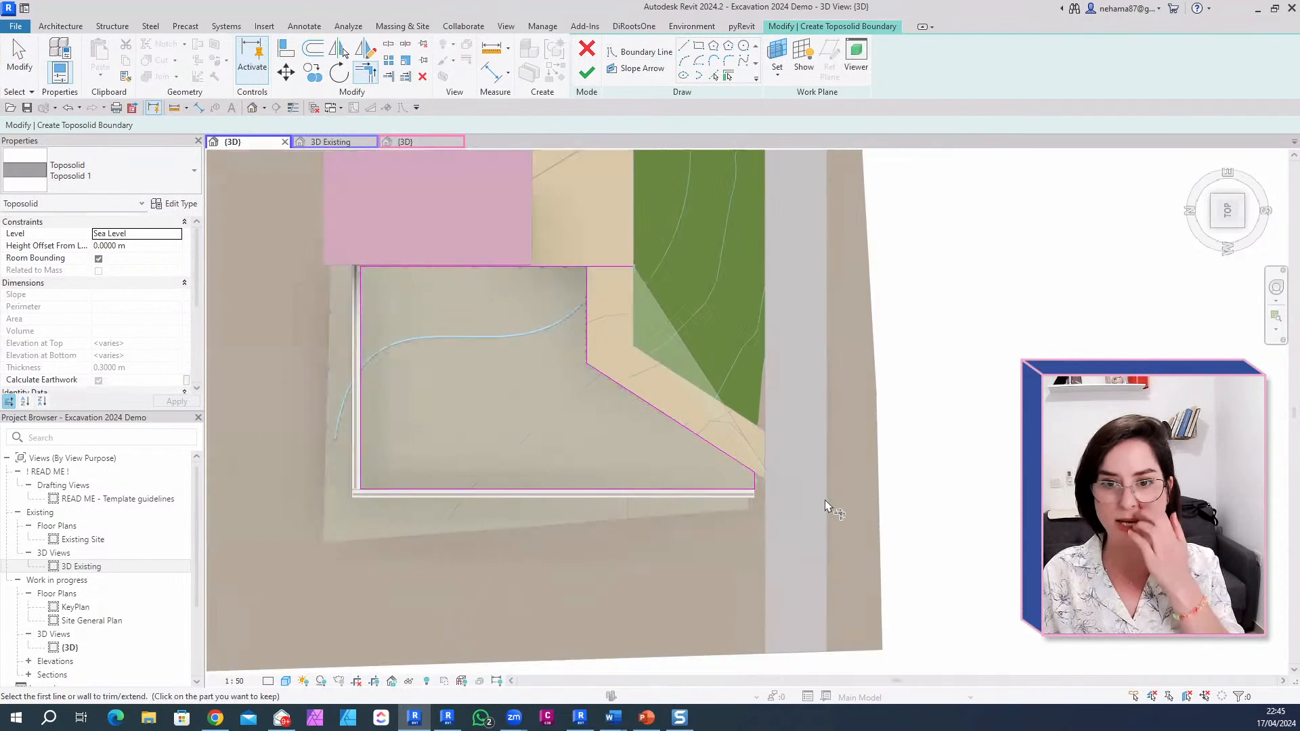
{"action": "left_click", "coordinate": [639, 329]}
{"action": "left_click", "coordinate": [642, 335]}
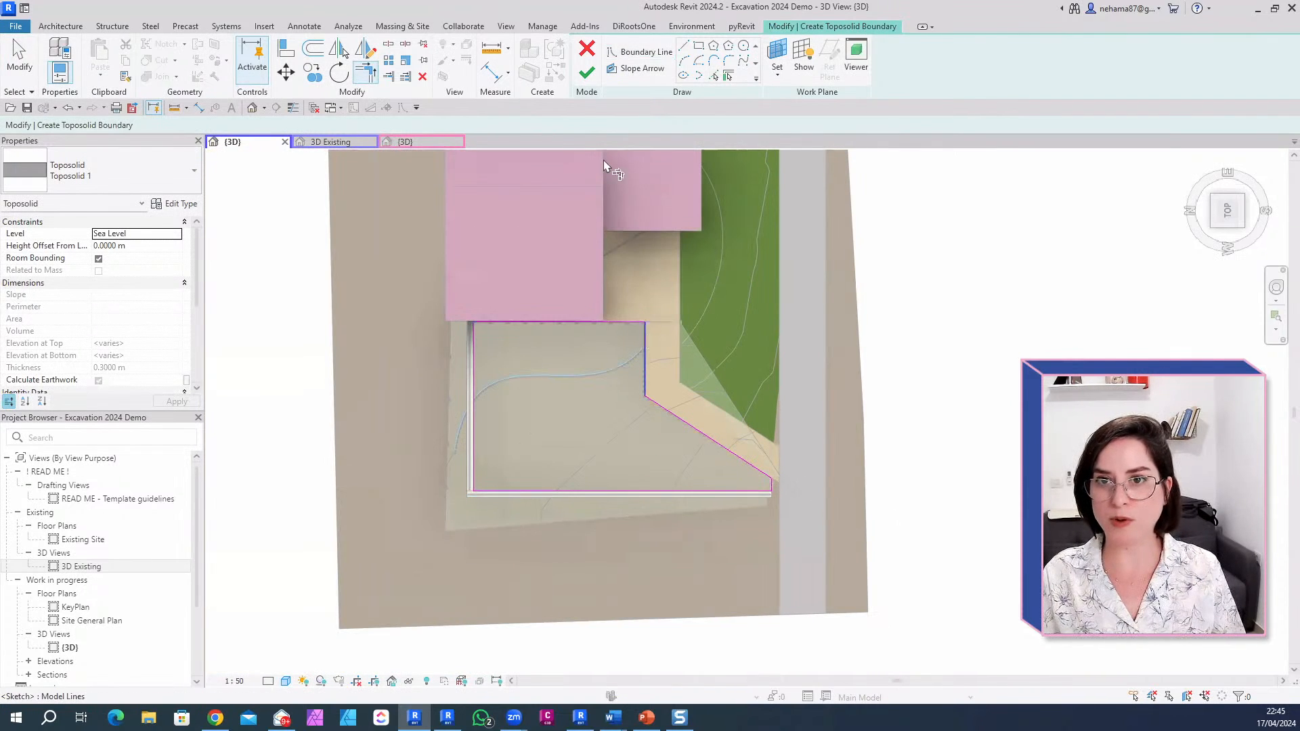
Step: Finish the boundary sketch and apply the topography edits to the lawn toposolid
{"action": "left_click", "coordinate": [588, 73]}
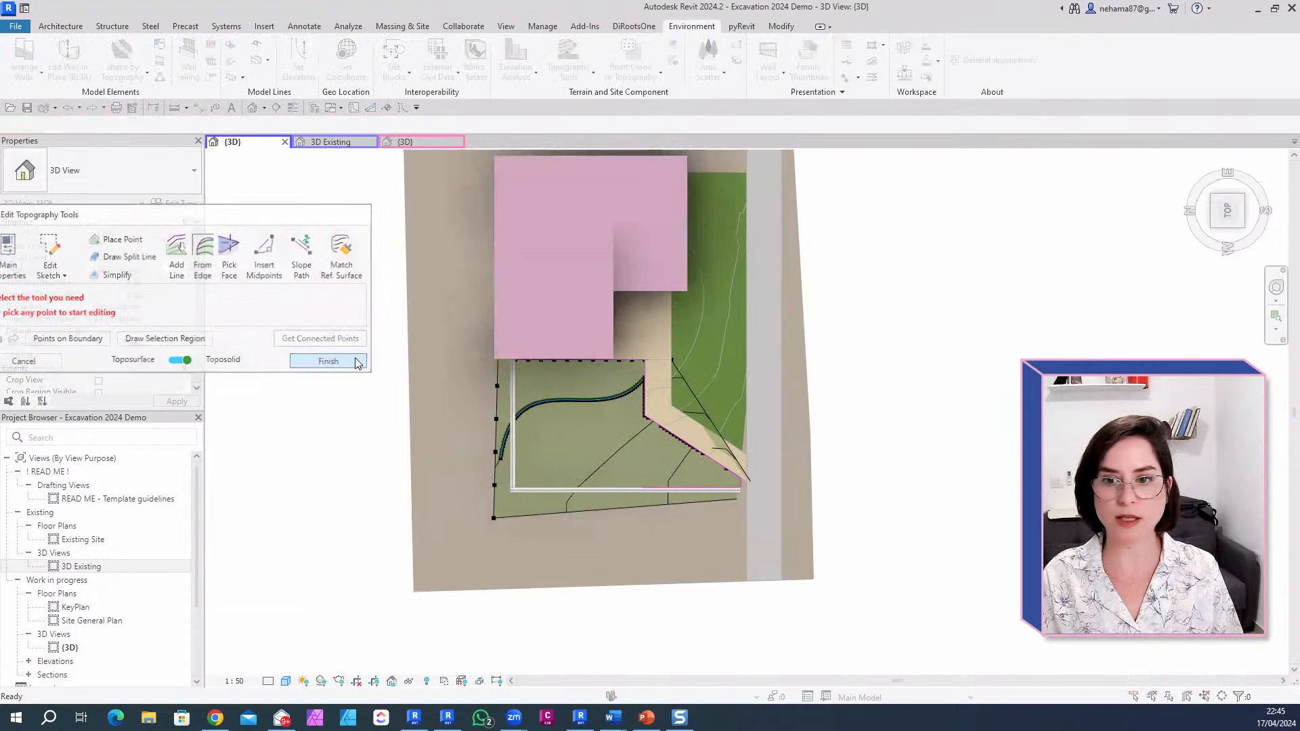
{"action": "left_click", "coordinate": [333, 361]}
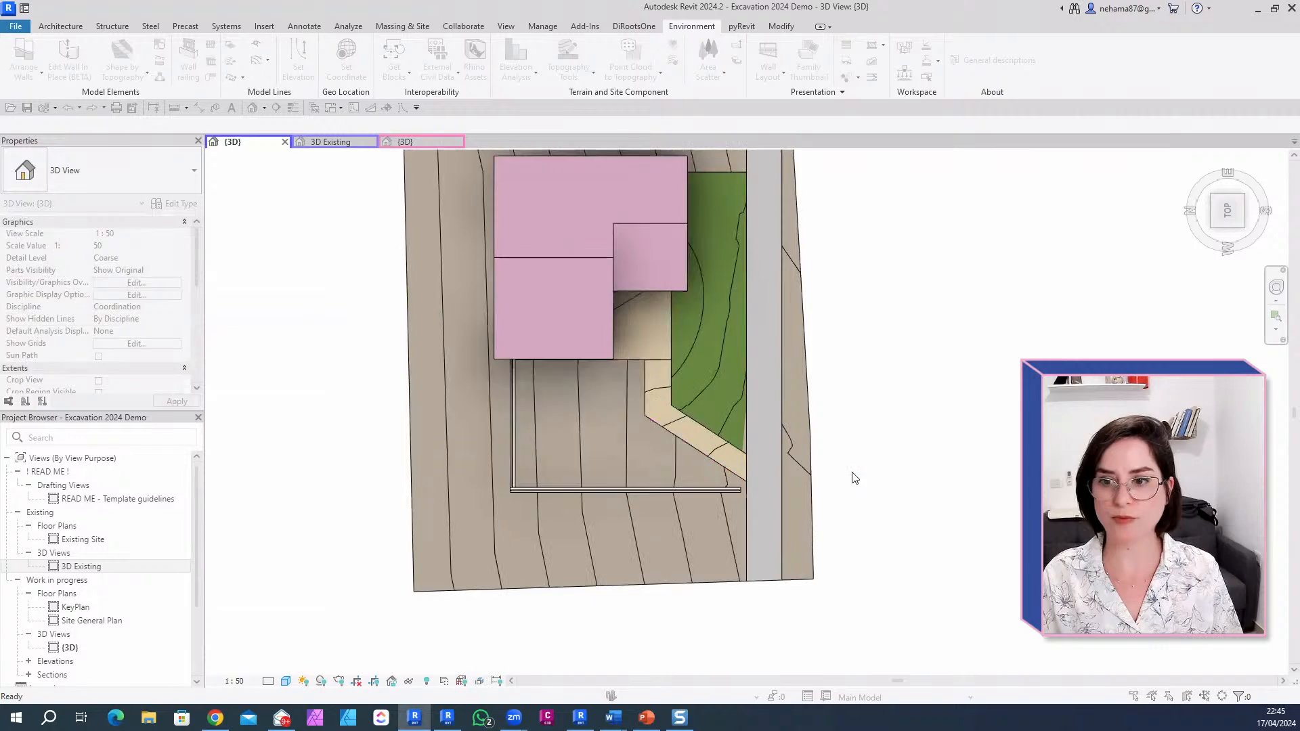
{"action": "middle_click_drag", "start_coordinate": [920, 530], "coordinate": [507, 373], "text": "shift"}
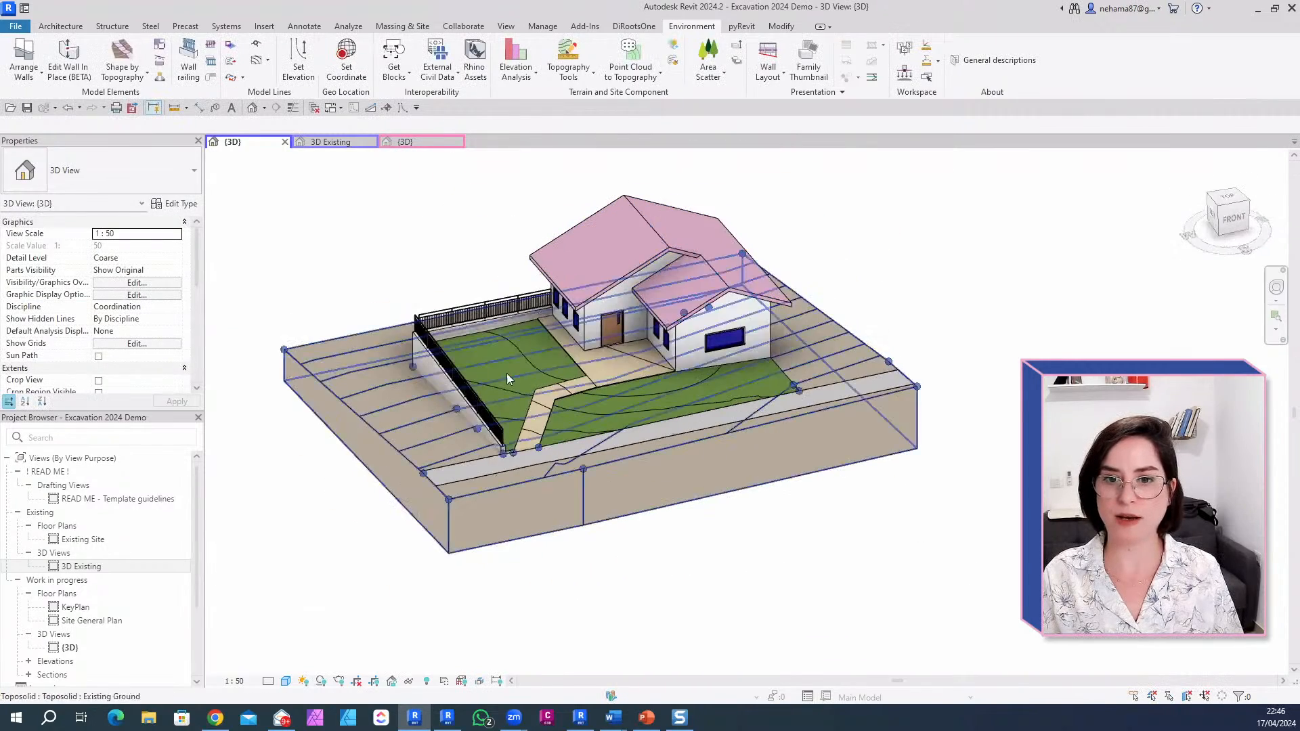
Step: Inspect the finished site by selecting the fenced lawn, the entrance paving, the front lawn and the path toposolids
{"action": "left_click", "coordinate": [533, 360]}
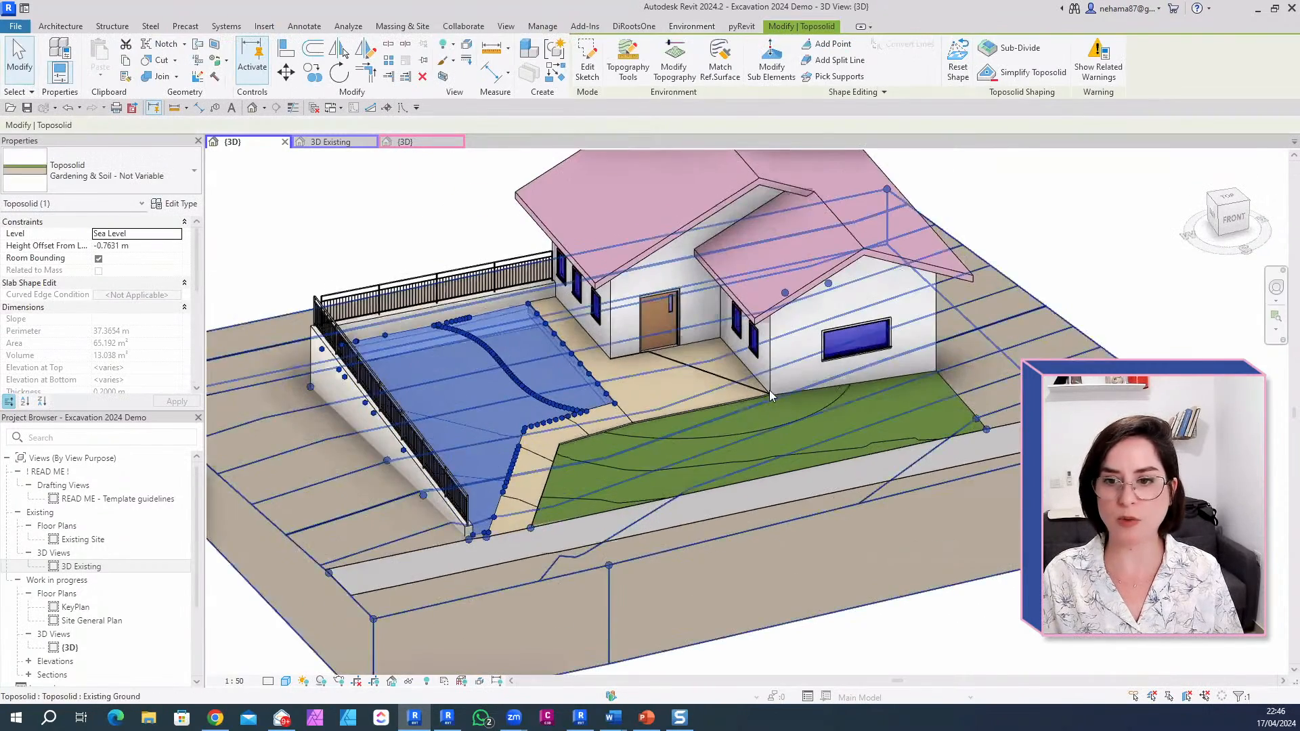
{"action": "scroll", "coordinate": [585, 367], "scroll_direction": "up", "scroll_amount": 2}
{"action": "left_click", "coordinate": [743, 407]}
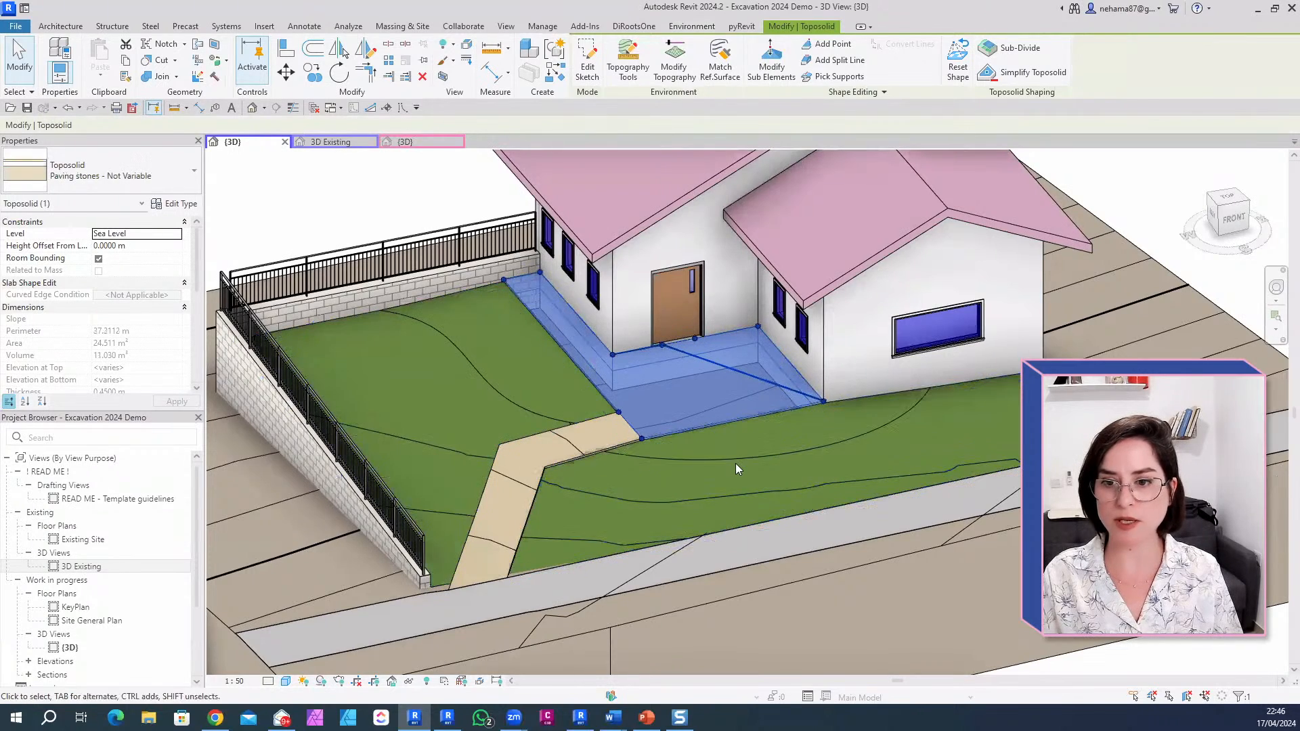
{"action": "left_click", "coordinate": [596, 515]}
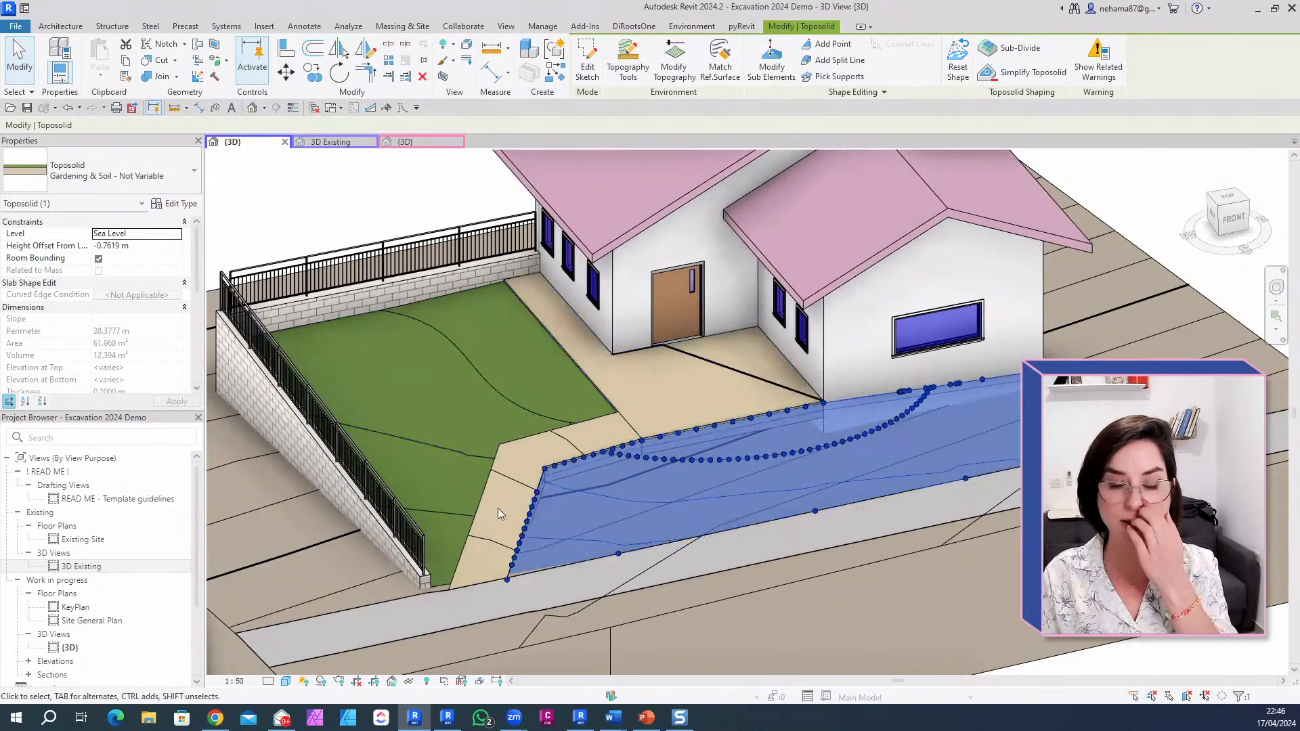
{"action": "left_click", "coordinate": [489, 543]}
{"action": "scroll", "coordinate": [718, 433], "scroll_direction": "down", "scroll_amount": 2}
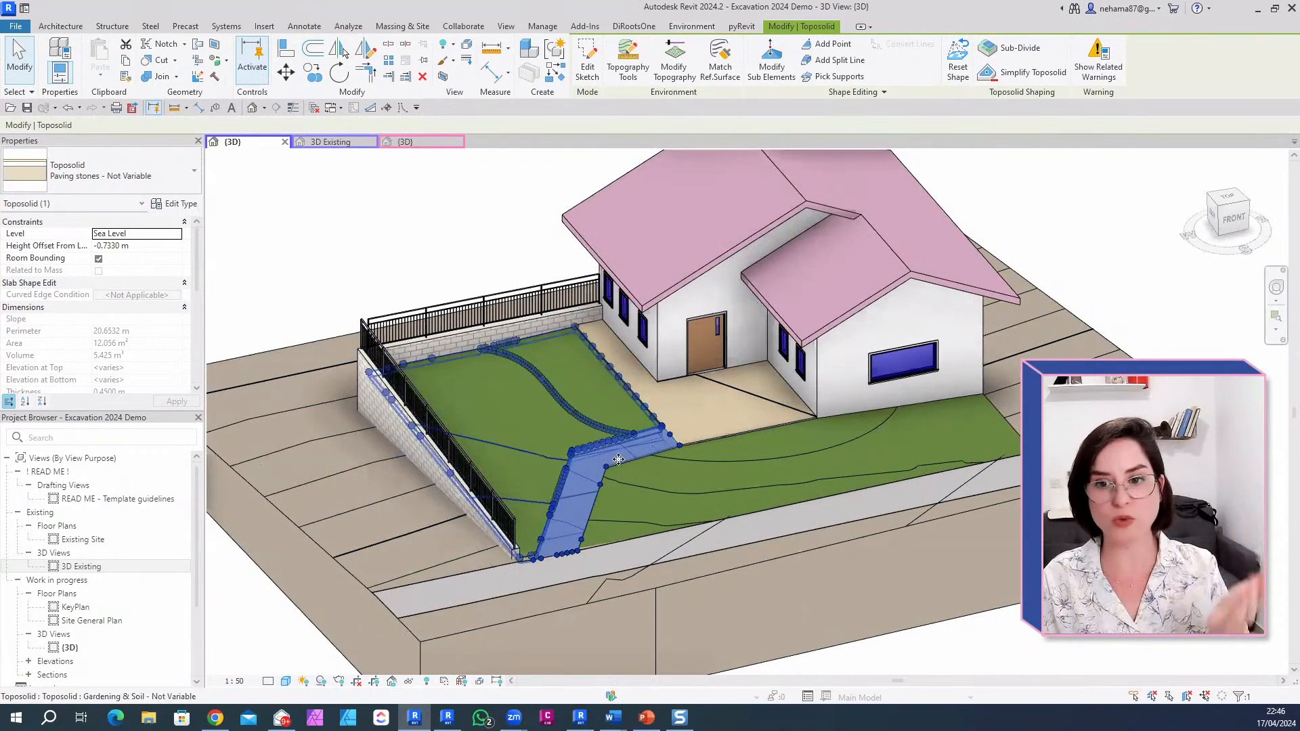
Step: Switch Calculate Earthwork off and back on for the entrance paving toposolid to refresh its earthwork values
{"action": "scroll", "coordinate": [729, 425], "scroll_direction": "up", "scroll_amount": 2}
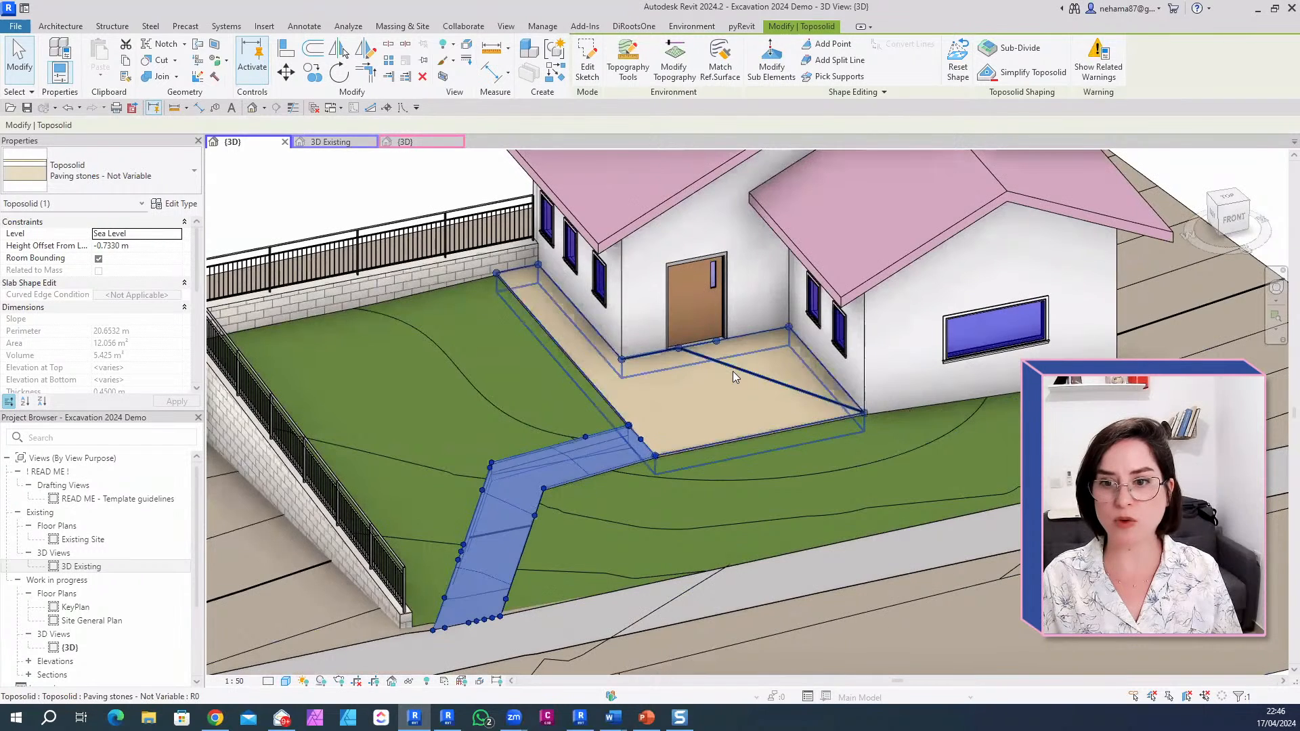
{"action": "left_click", "coordinate": [732, 371]}
{"action": "scroll", "coordinate": [124, 264], "scroll_direction": "down", "scroll_amount": 3}
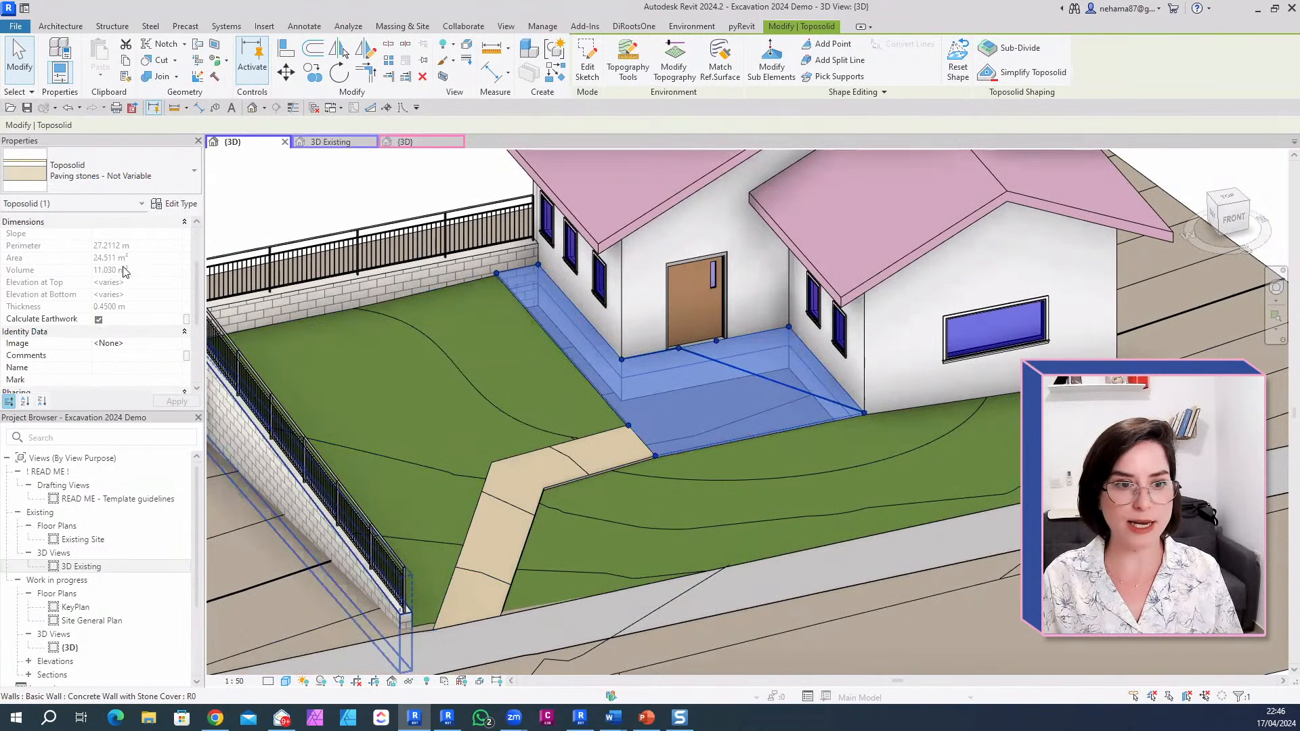
{"action": "left_click", "coordinate": [99, 320]}
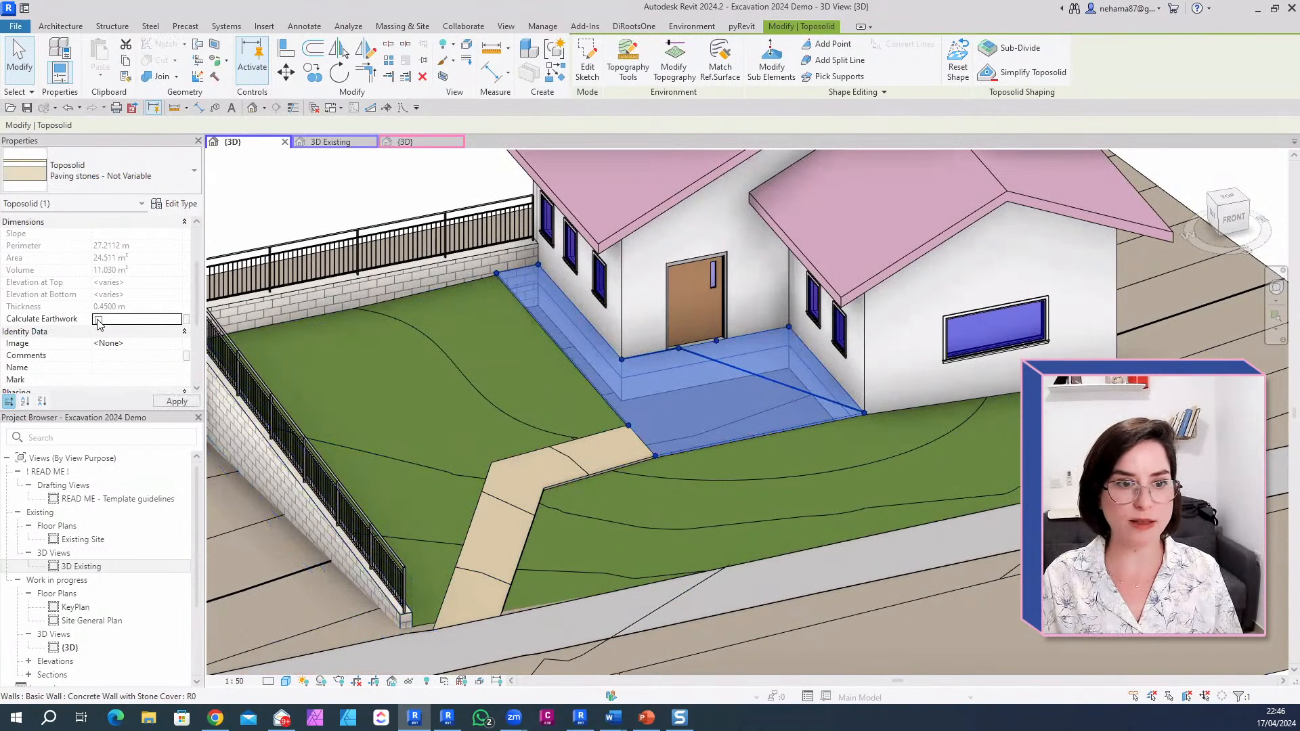
{"action": "left_click", "coordinate": [99, 320]}
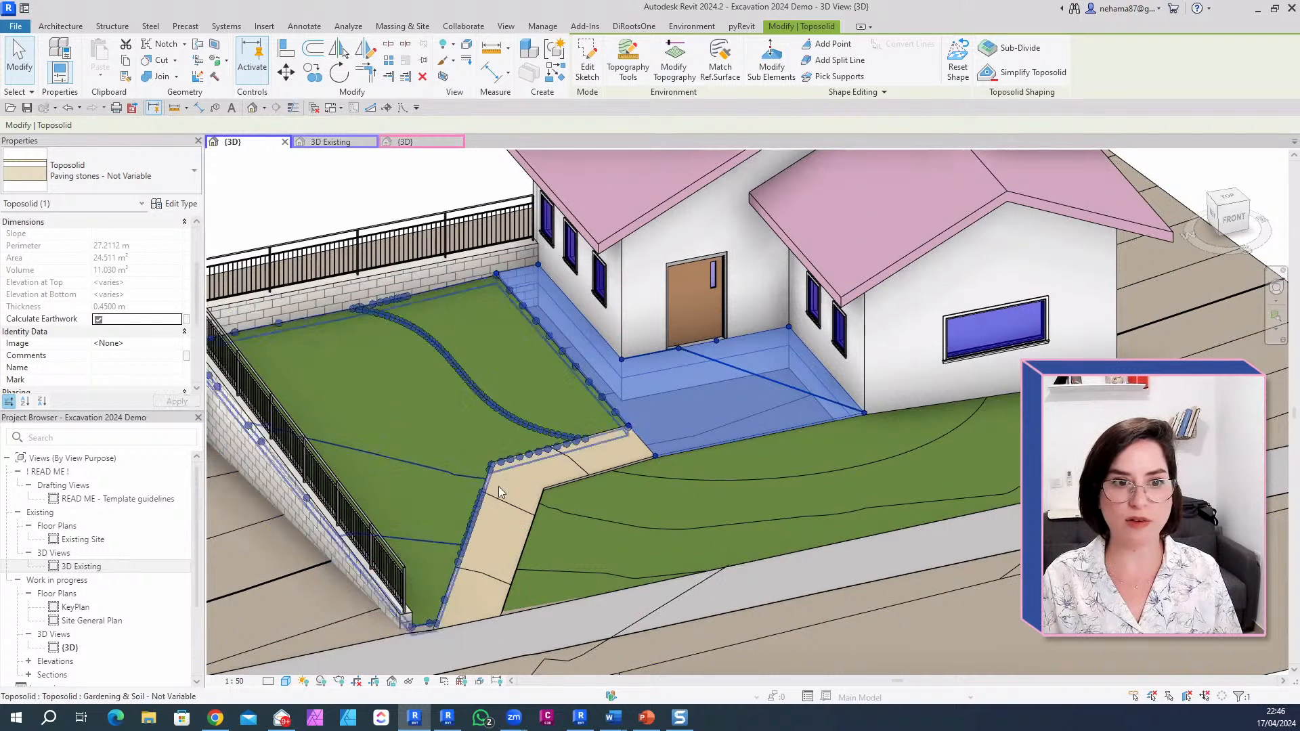
{"action": "key", "text": "Escape"}
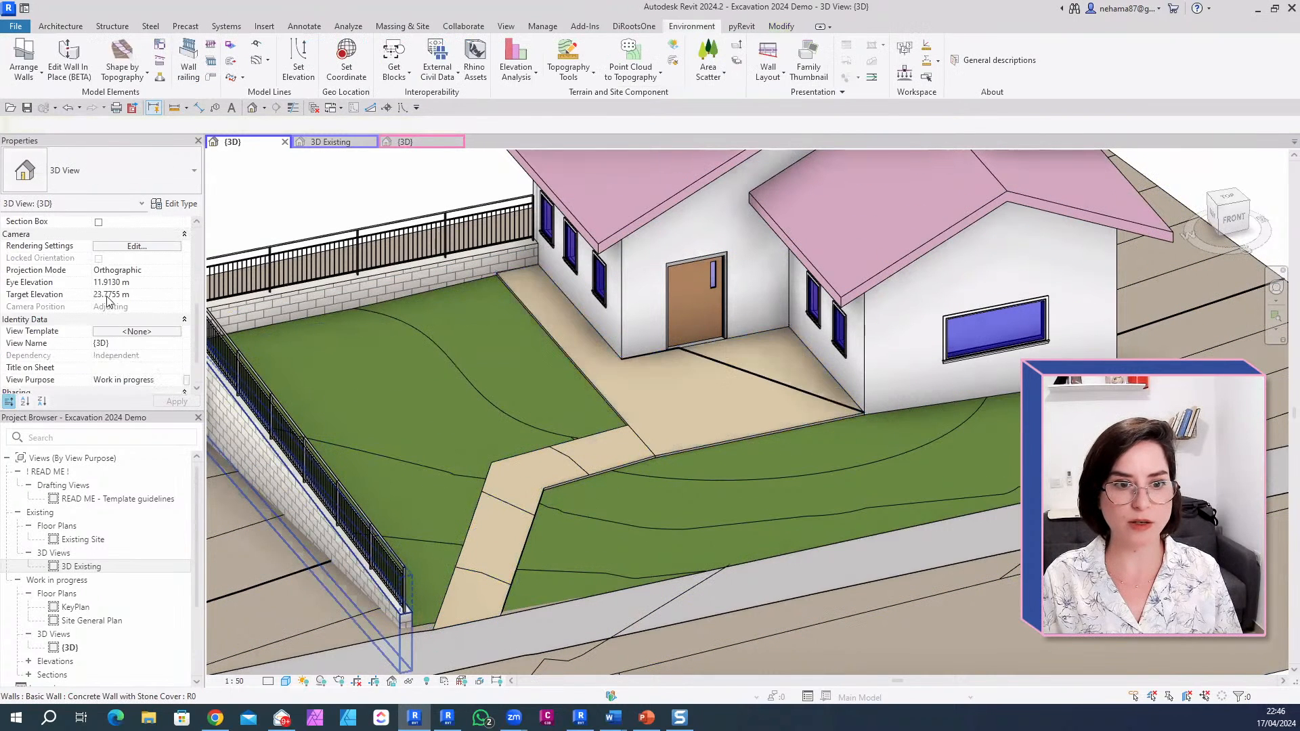
Step: Check the path toposolid's cut and fill properties and toggle its Calculate Earthwork option
{"action": "scroll", "coordinate": [131, 331], "scroll_direction": "up", "scroll_amount": 5}
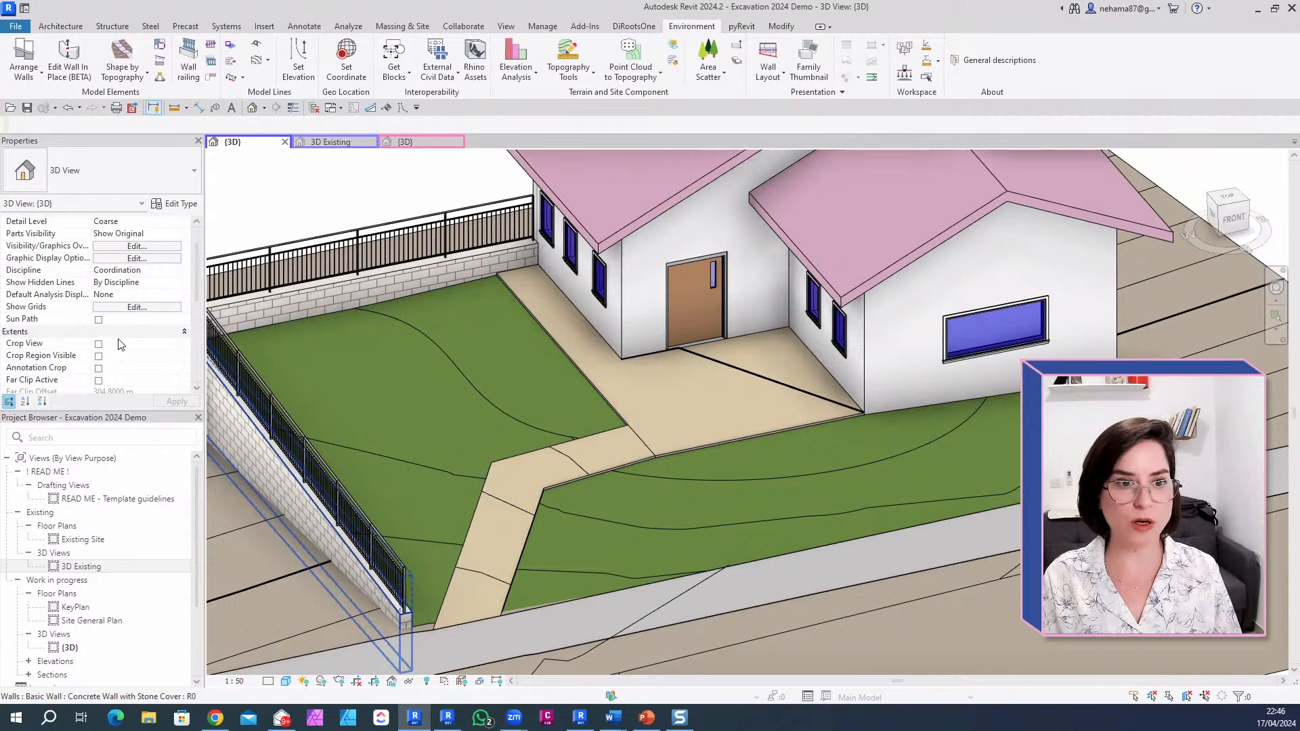
{"action": "scroll", "coordinate": [120, 344], "scroll_direction": "down", "scroll_amount": 3}
{"action": "scroll", "coordinate": [100, 328], "scroll_direction": "down", "scroll_amount": 5}
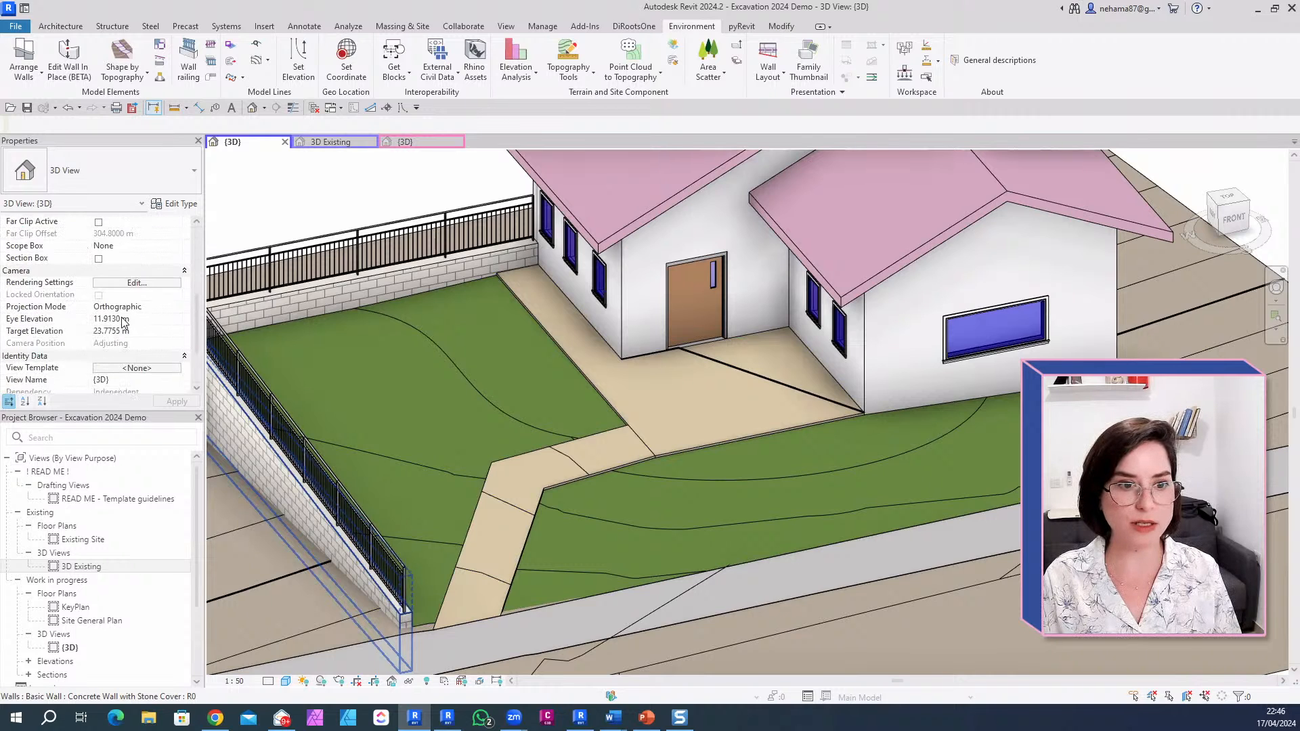
{"action": "left_click", "coordinate": [522, 508]}
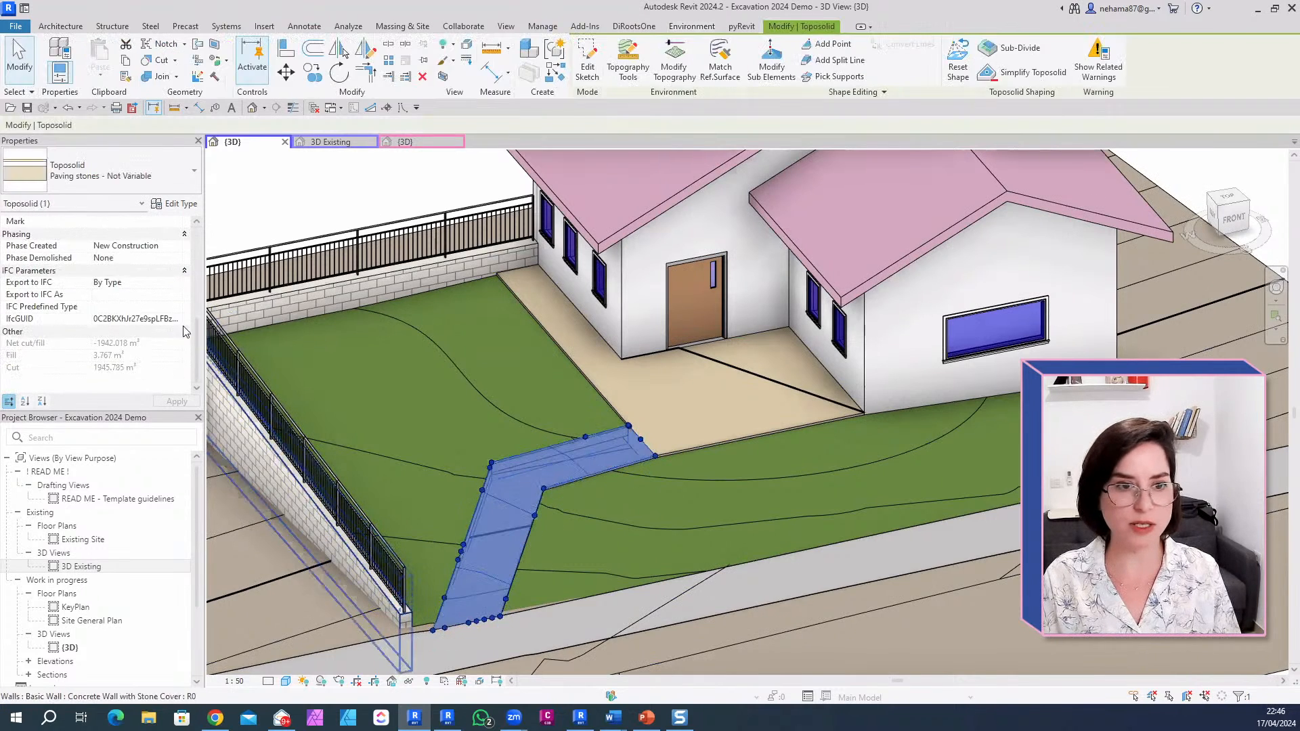
{"action": "scroll", "coordinate": [113, 305], "scroll_direction": "up", "scroll_amount": 3}
{"action": "left_click", "coordinate": [99, 259]}
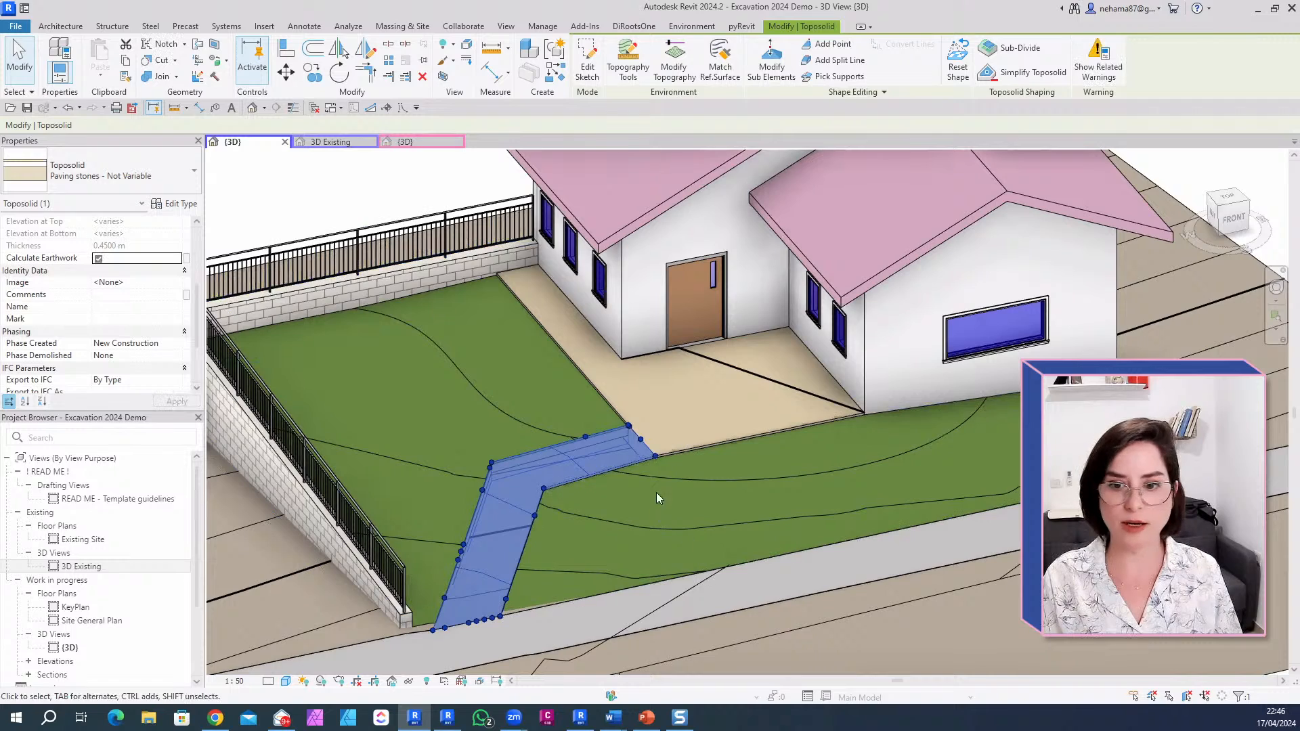
Step: Examine the front lawn toposolid's earthwork setting and look through the 3D view's properties
{"action": "left_click", "coordinate": [631, 492]}
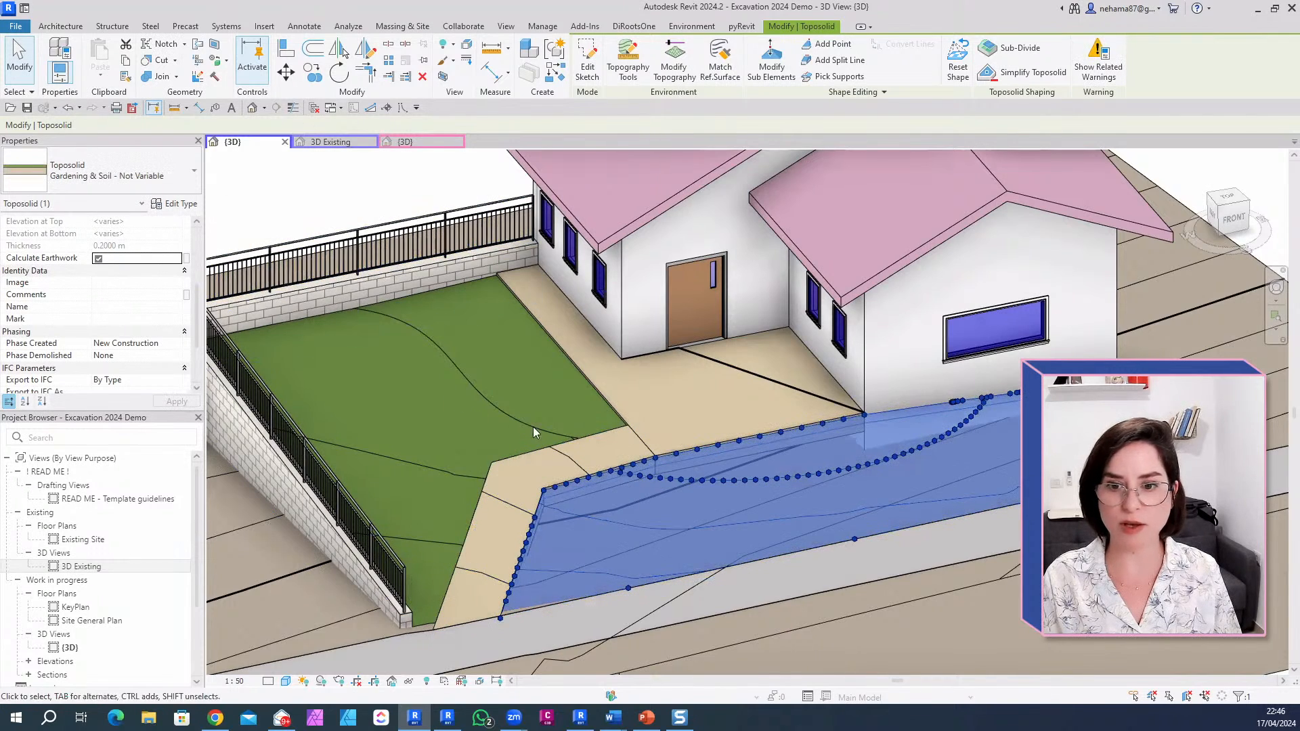
{"action": "scroll", "coordinate": [533, 426], "scroll_direction": "down", "scroll_amount": 3}
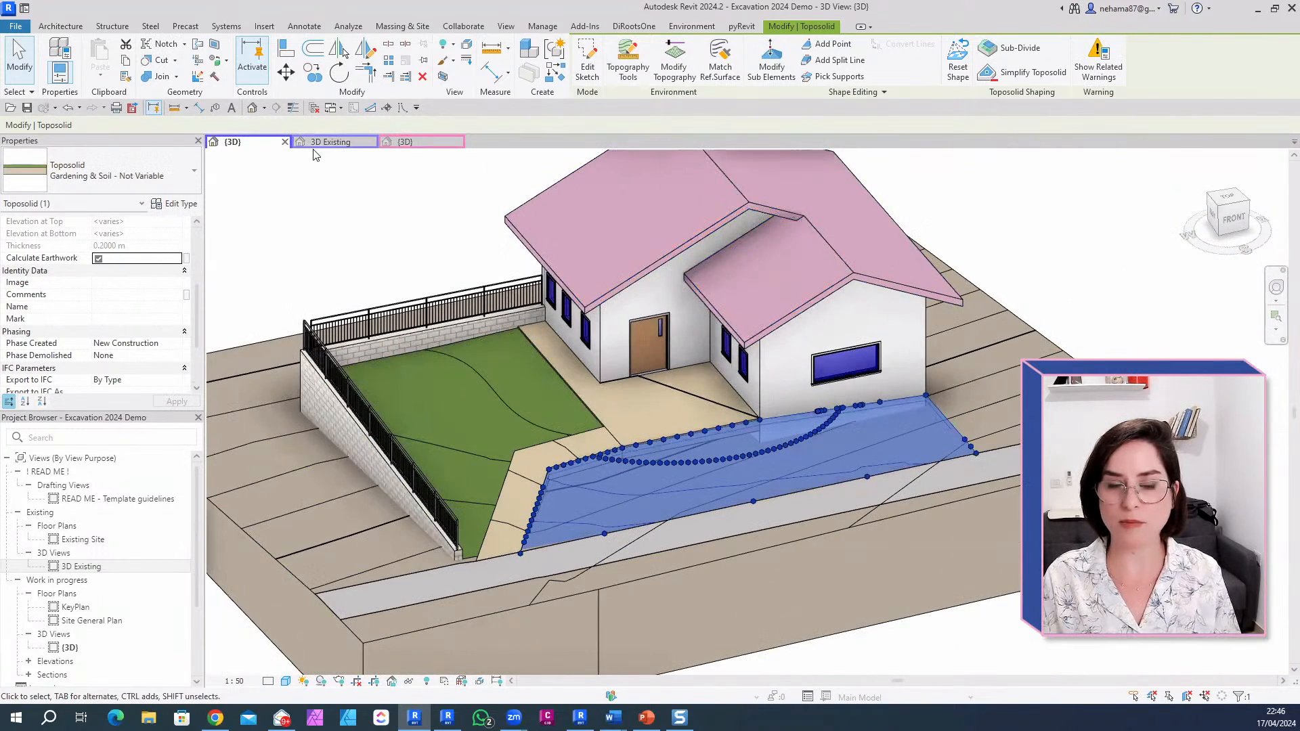
{"action": "key", "text": "Escape"}
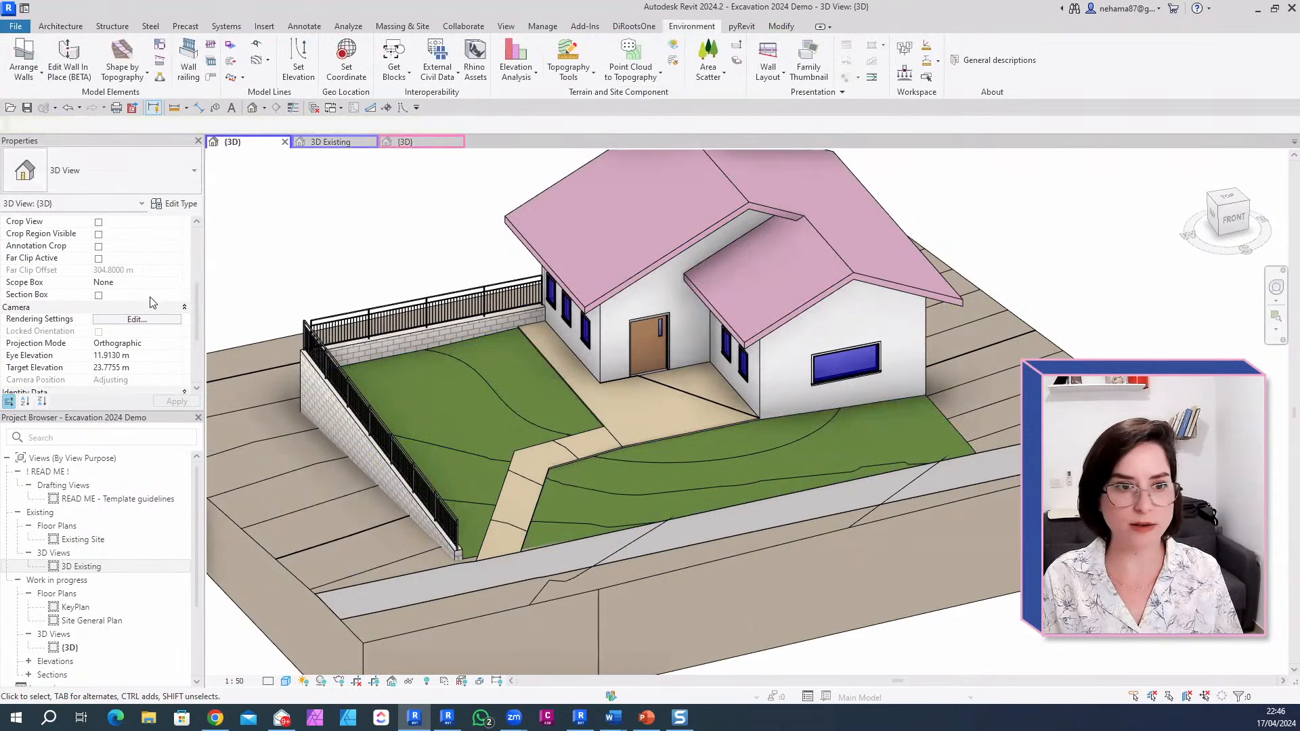
{"action": "scroll", "coordinate": [103, 312], "scroll_direction": "down", "scroll_amount": 3}
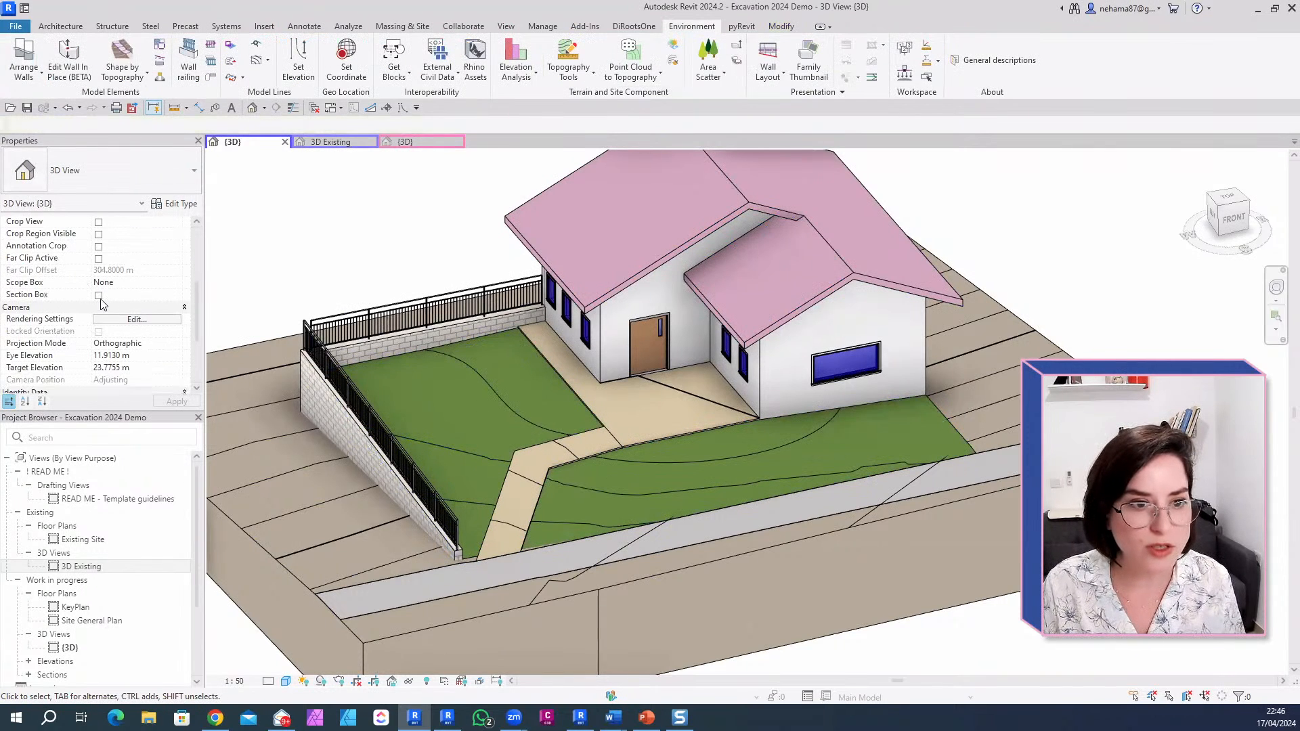
{"action": "scroll", "coordinate": [109, 318], "scroll_direction": "down", "scroll_amount": 2}
{"action": "scroll", "coordinate": [142, 315], "scroll_direction": "up", "scroll_amount": 5}
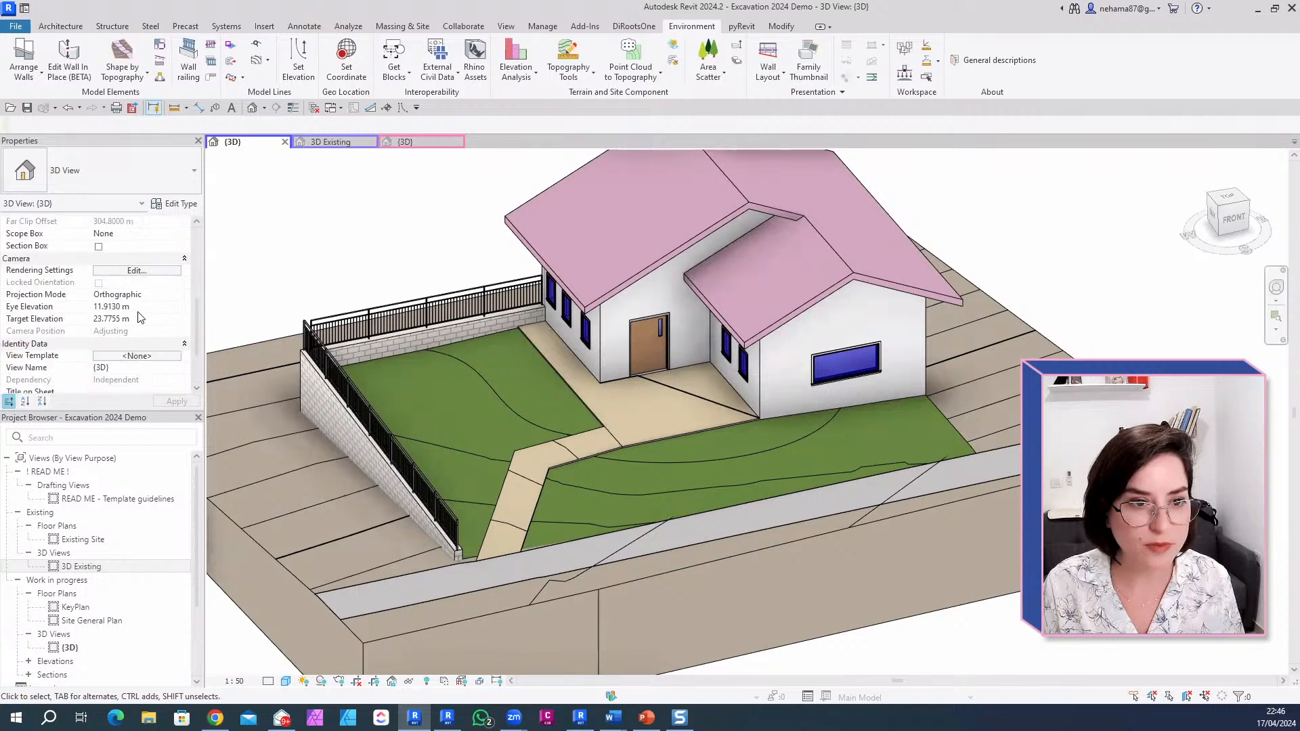
{"action": "scroll", "coordinate": [134, 315], "scroll_direction": "down", "scroll_amount": 5}
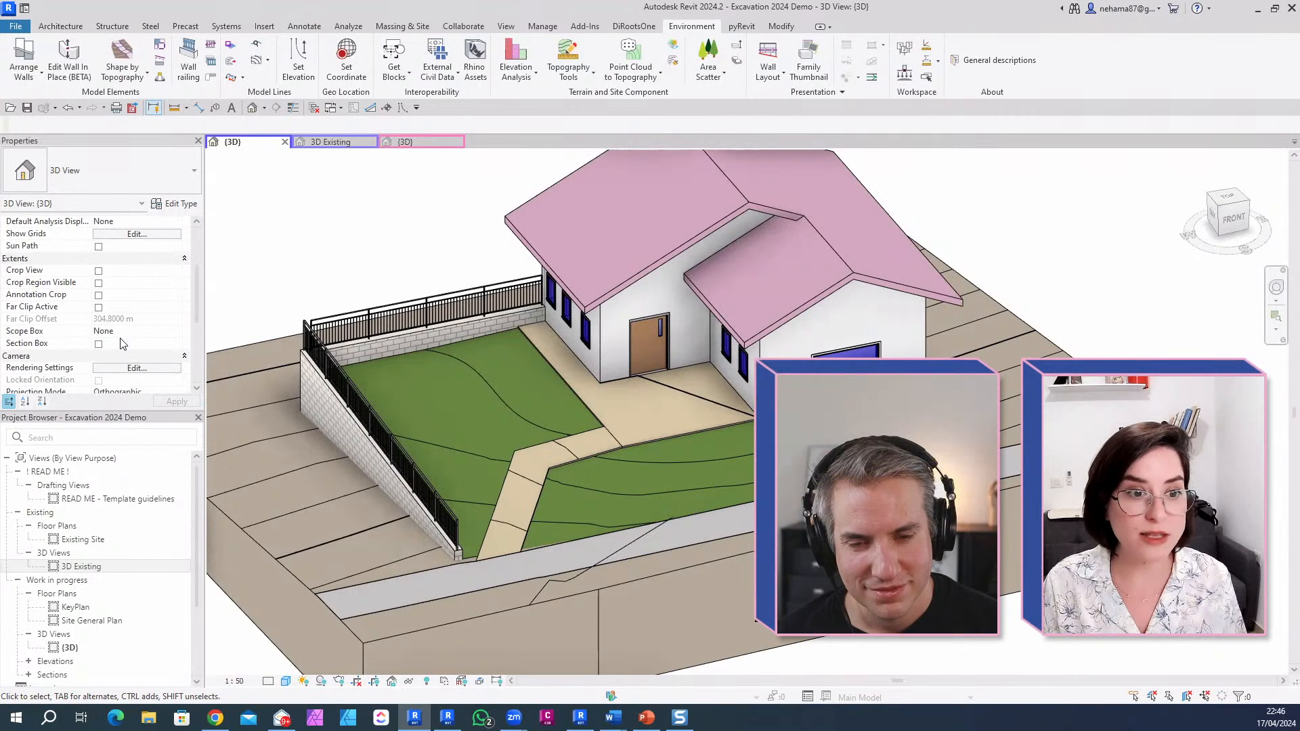
{"action": "scroll", "coordinate": [132, 330], "scroll_direction": "up", "scroll_amount": 4}
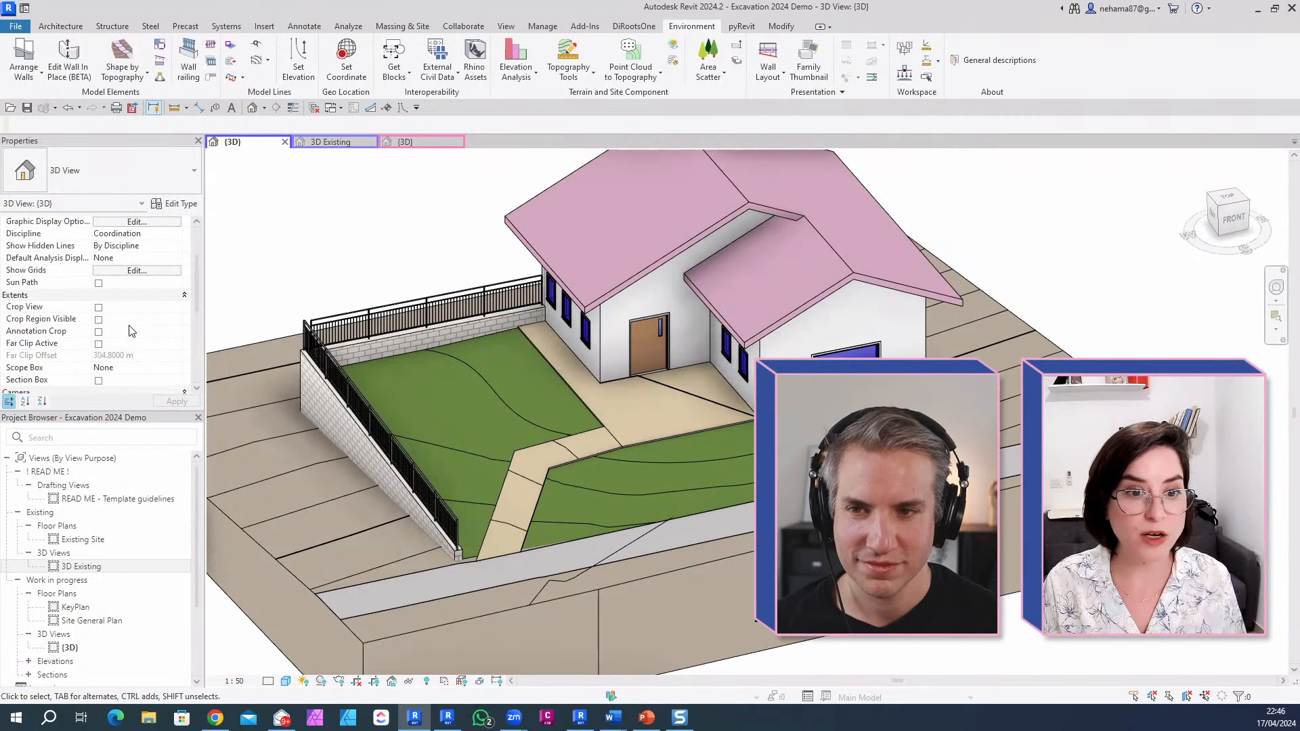
Step: Turn off Calculate Earthwork for the fenced lawn toposolid and clear the selection
{"action": "left_click", "coordinate": [484, 454]}
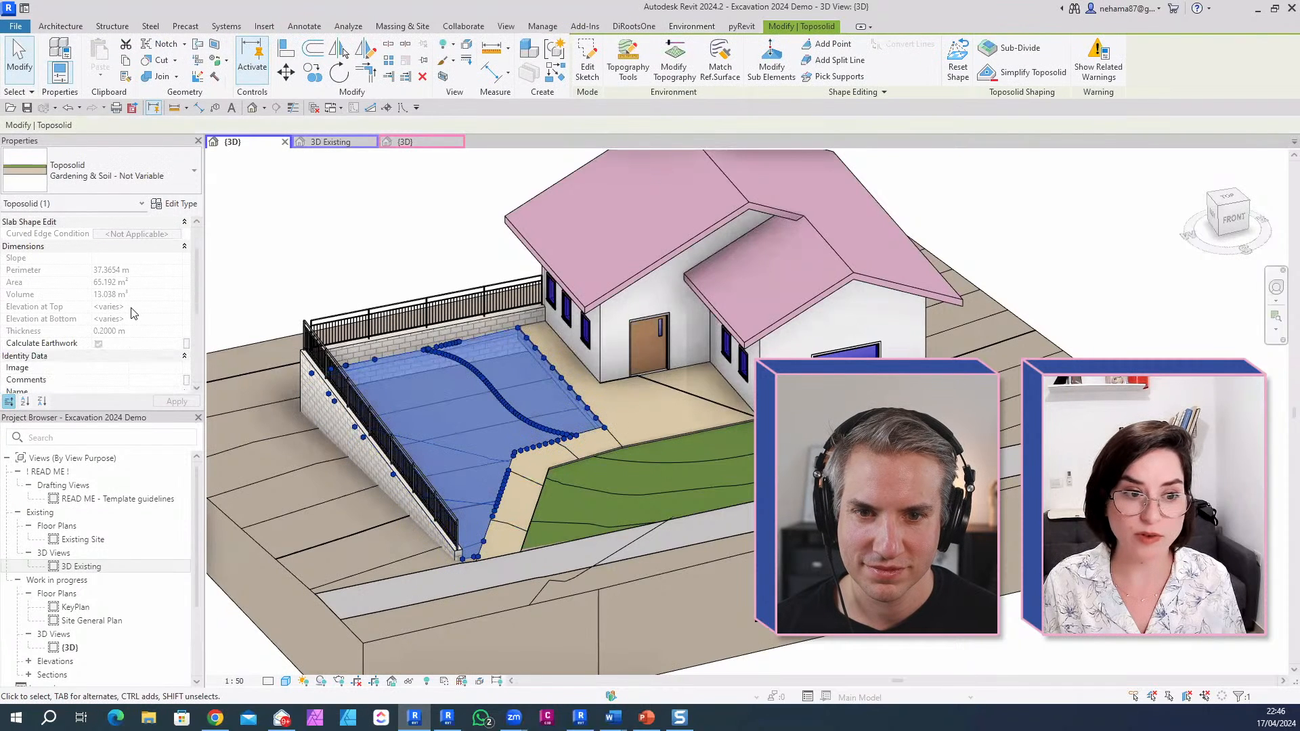
{"action": "left_click", "coordinate": [98, 344]}
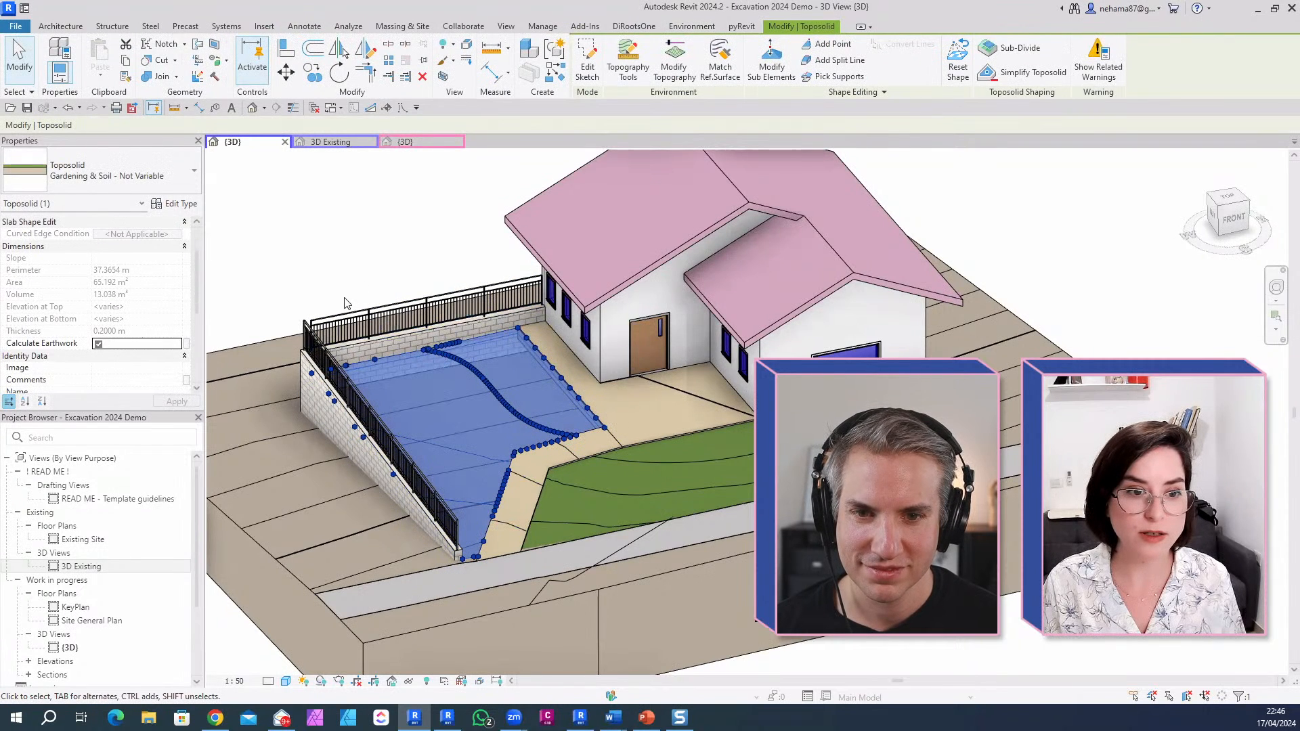
{"action": "left_click", "coordinate": [98, 345]}
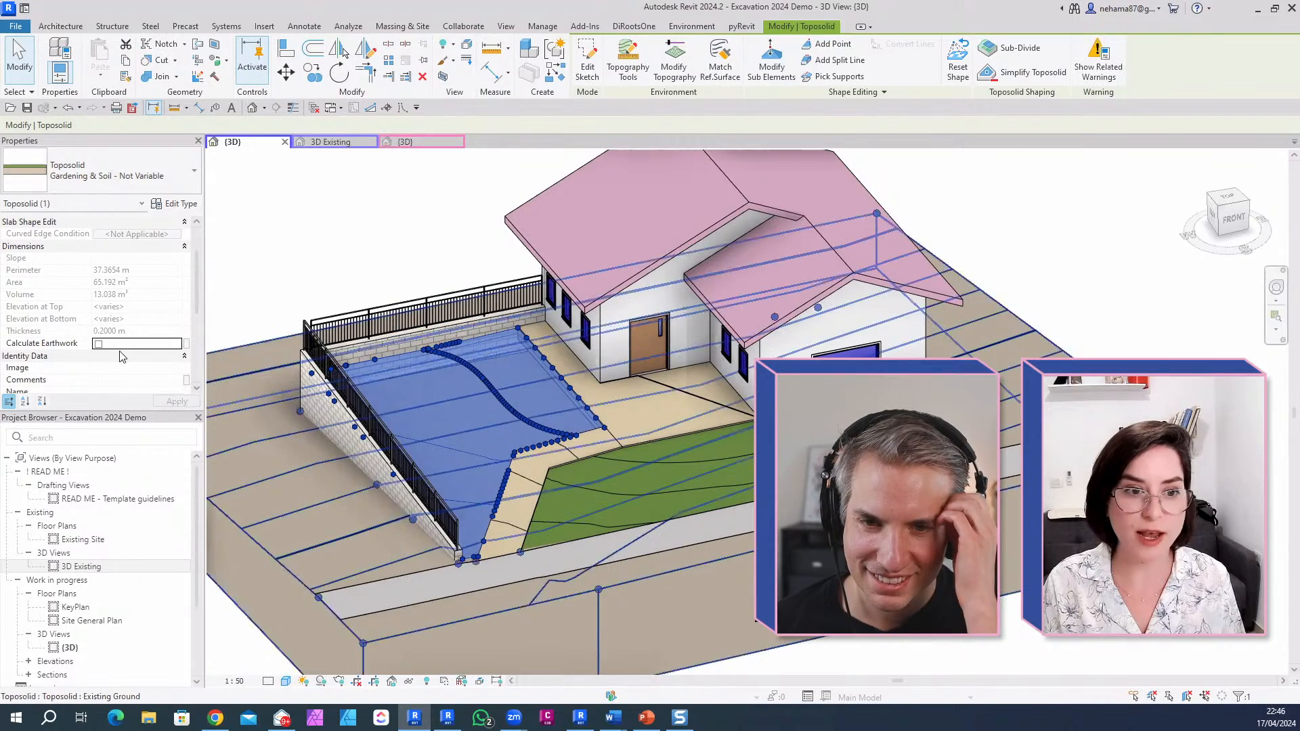
{"action": "left_click", "coordinate": [302, 270]}
{"action": "scroll", "coordinate": [302, 182], "scroll_direction": "down", "scroll_amount": 3}
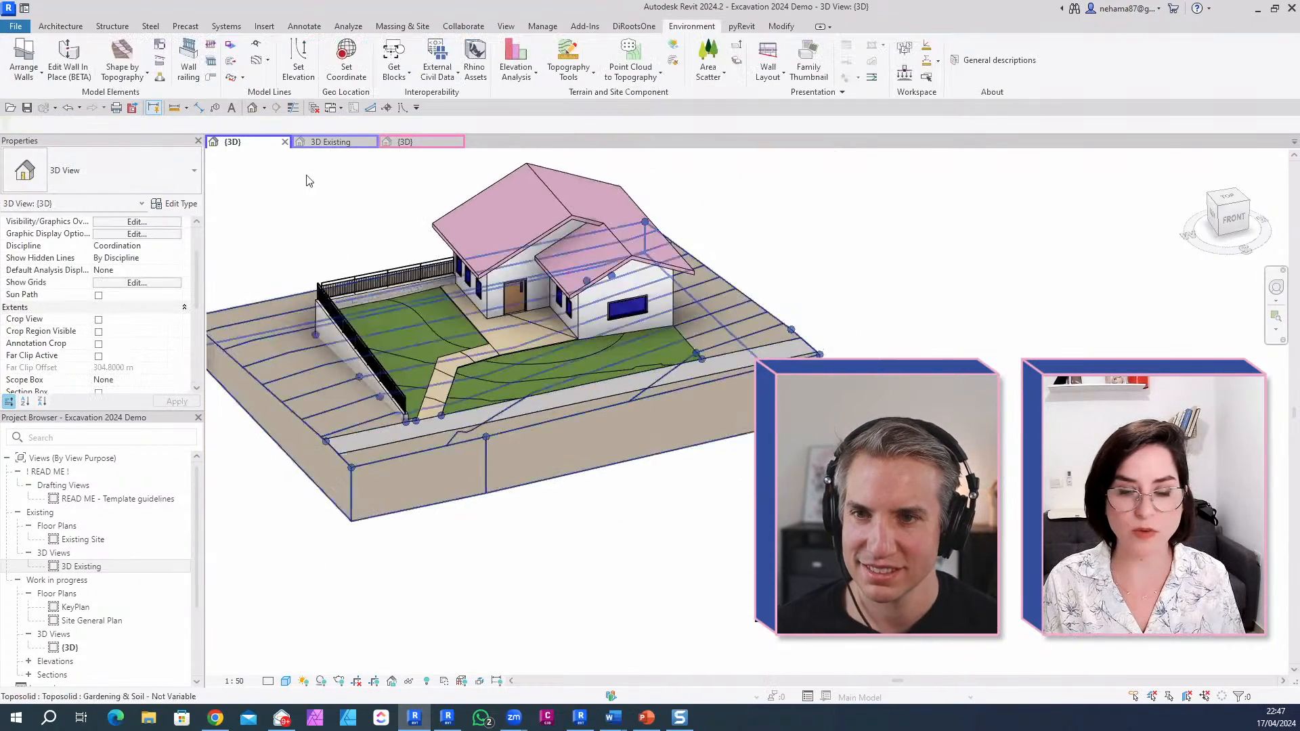
{"action": "scroll", "coordinate": [400, 259], "scroll_direction": "down", "scroll_amount": 1}
{"action": "scroll", "coordinate": [314, 233], "scroll_direction": "up", "scroll_amount": 1}
{"action": "middle_click_drag", "start_coordinate": [319, 253], "coordinate": [409, 375]}
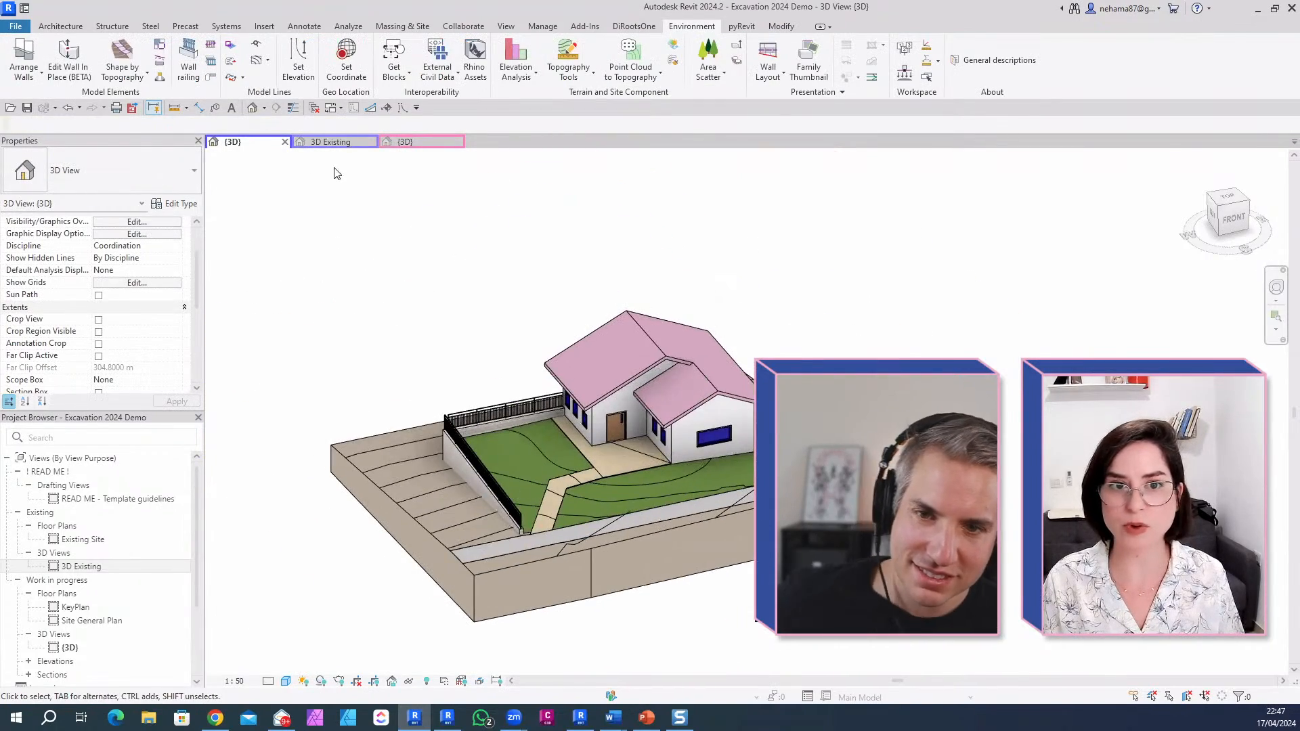
Step: Close the Excavation 2024 Demo and Revit 2024 Earthwork issue projects without saving, and relaunch Revit 2024
{"action": "left_click", "coordinate": [283, 144]}
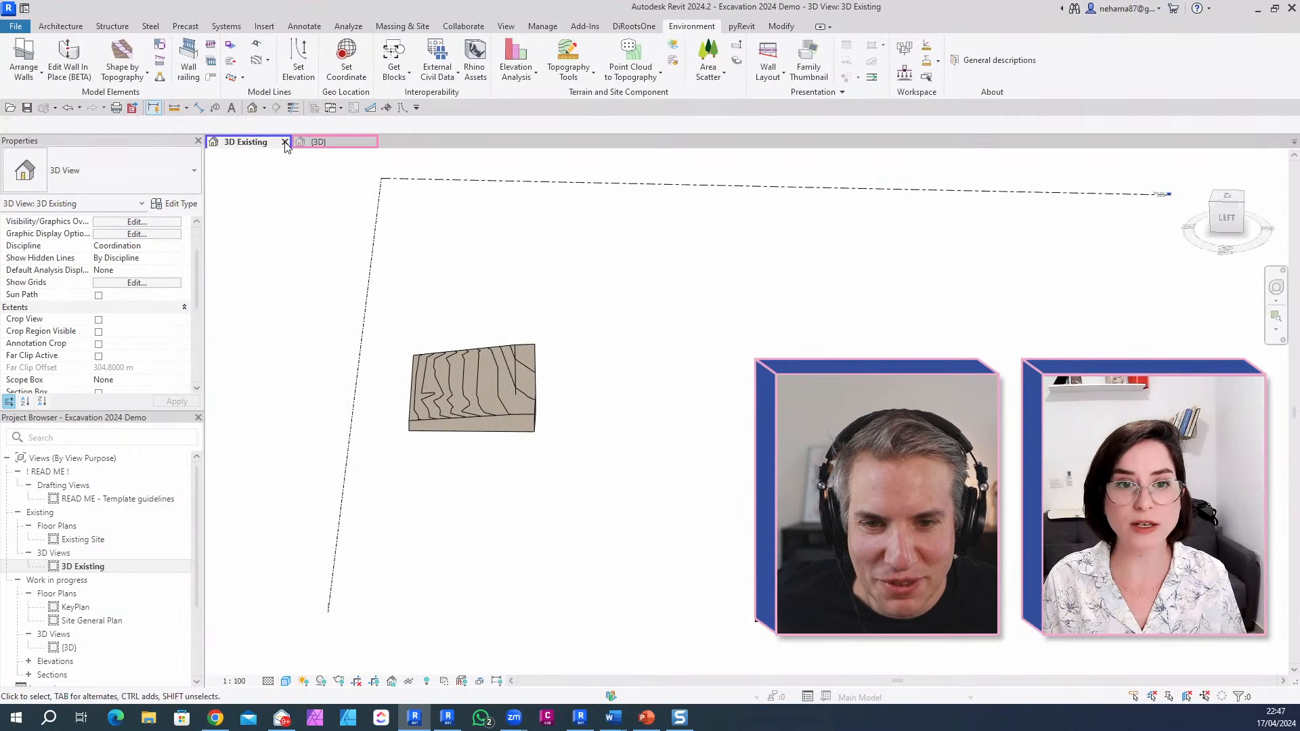
{"action": "left_click", "coordinate": [285, 142]}
{"action": "left_click", "coordinate": [688, 366]}
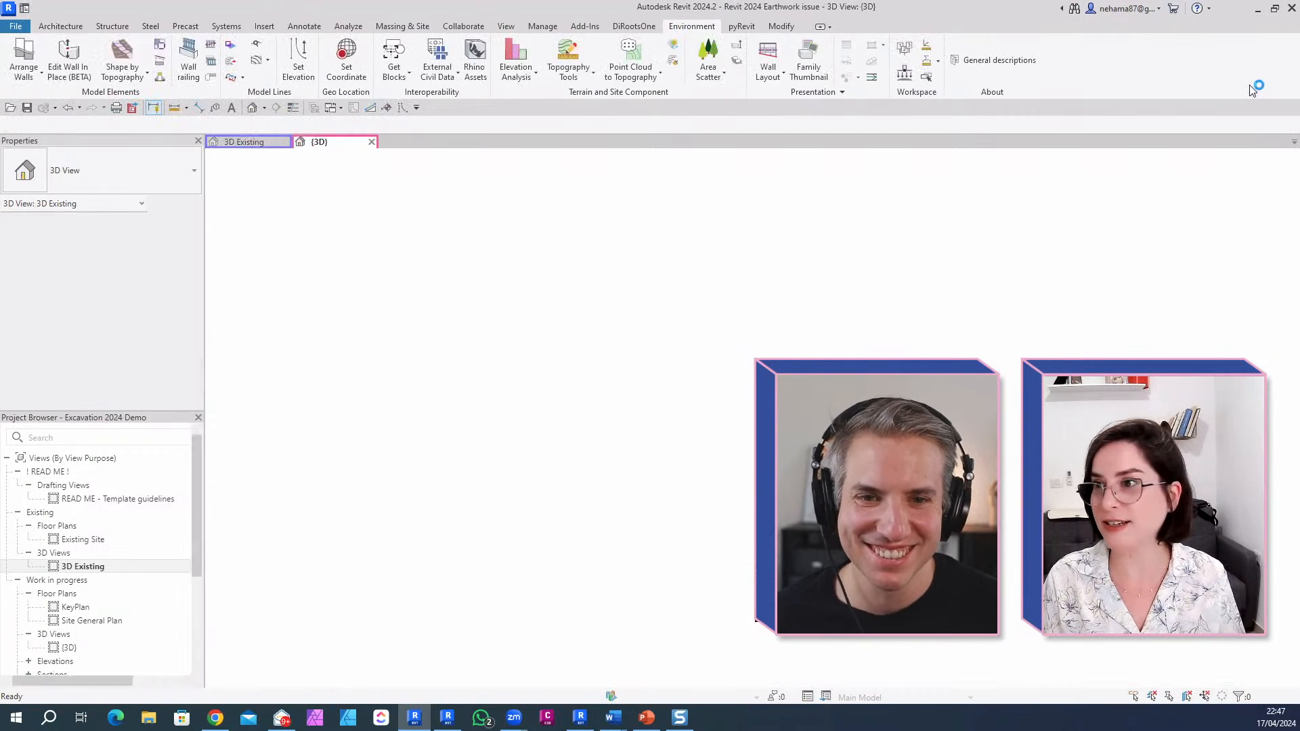
{"action": "left_click", "coordinate": [1290, 9]}
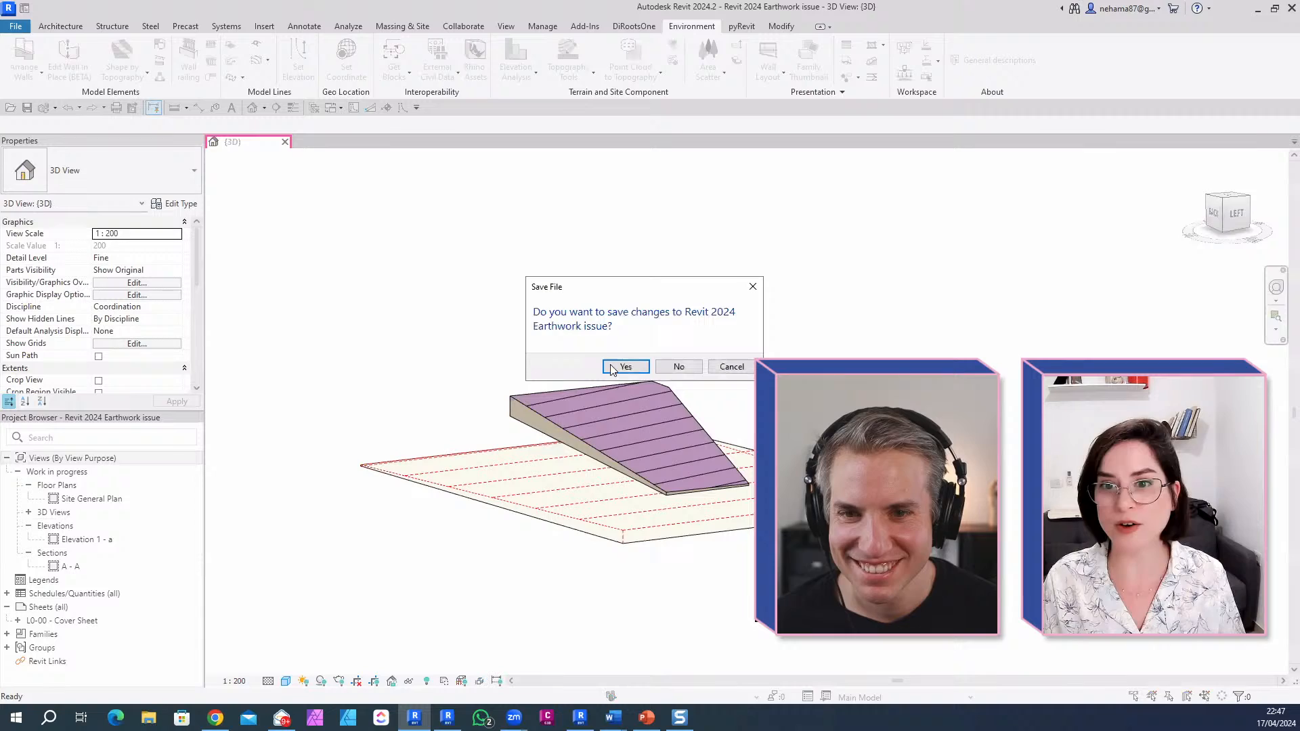
{"action": "left_click", "coordinate": [661, 368]}
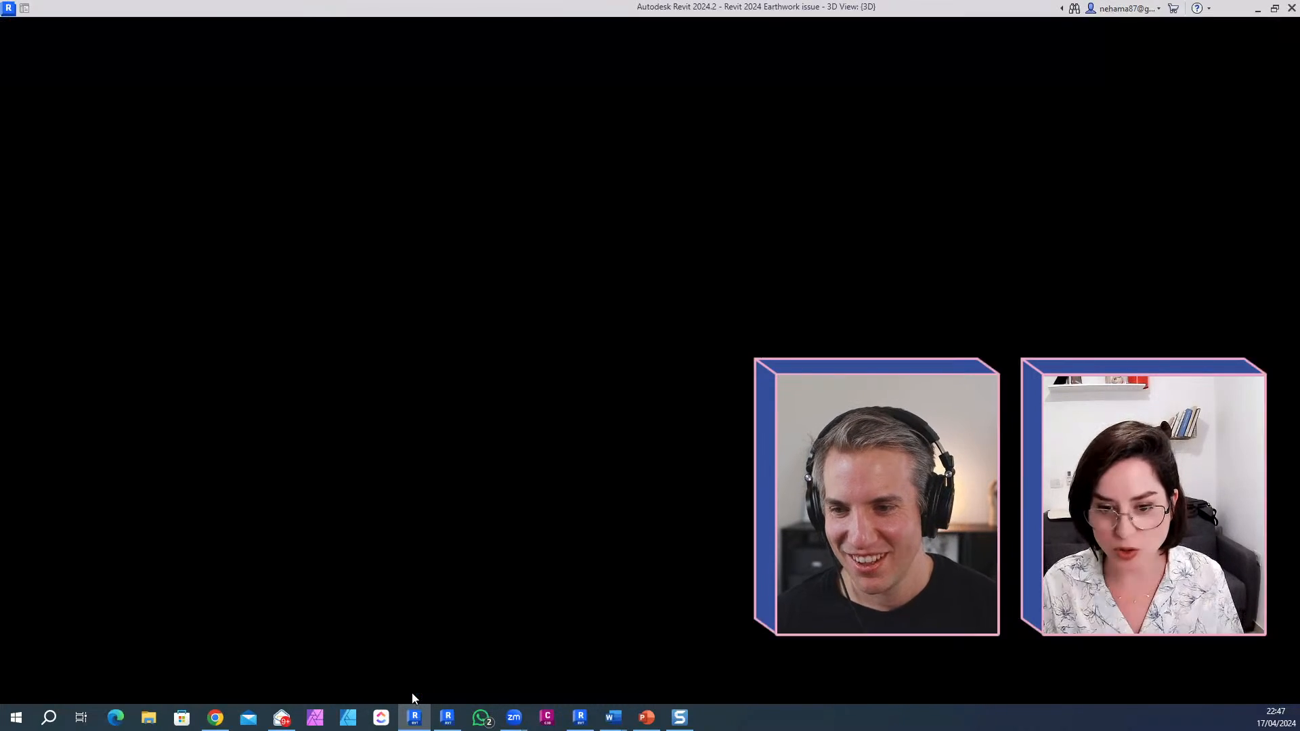
{"action": "left_click", "coordinate": [414, 715]}
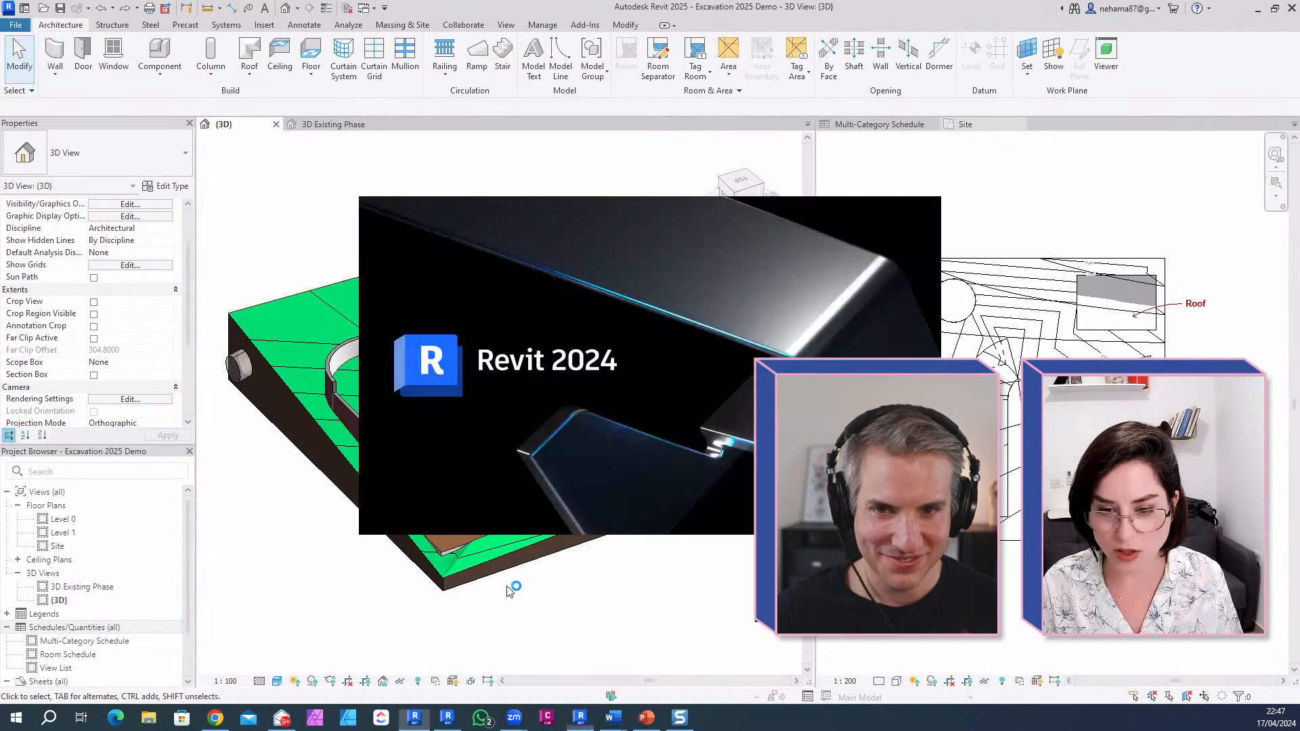
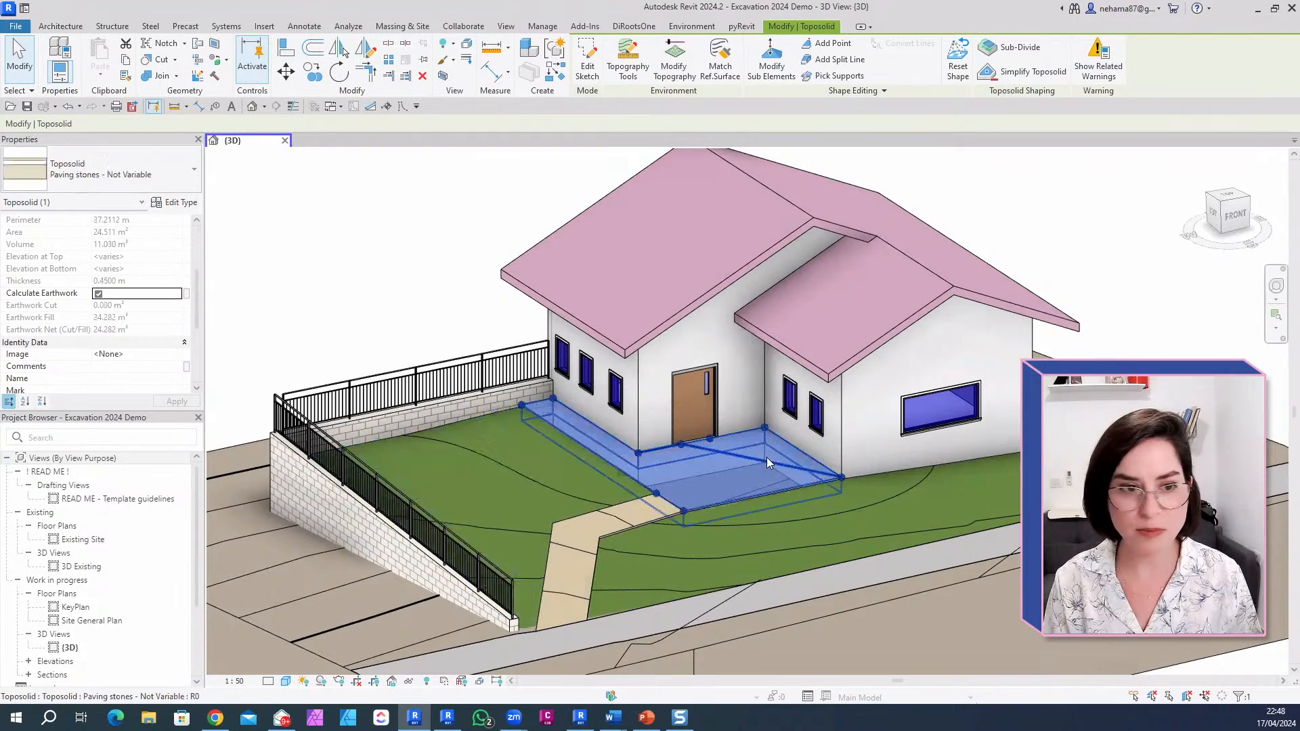
Step: Clear the entrance paving selection and look over the whole house site in 3D
{"action": "scroll", "coordinate": [466, 441], "scroll_direction": "down", "scroll_amount": 1}
{"action": "scroll", "coordinate": [537, 412], "scroll_direction": "down", "scroll_amount": 1}
{"action": "key", "text": "Escape"}
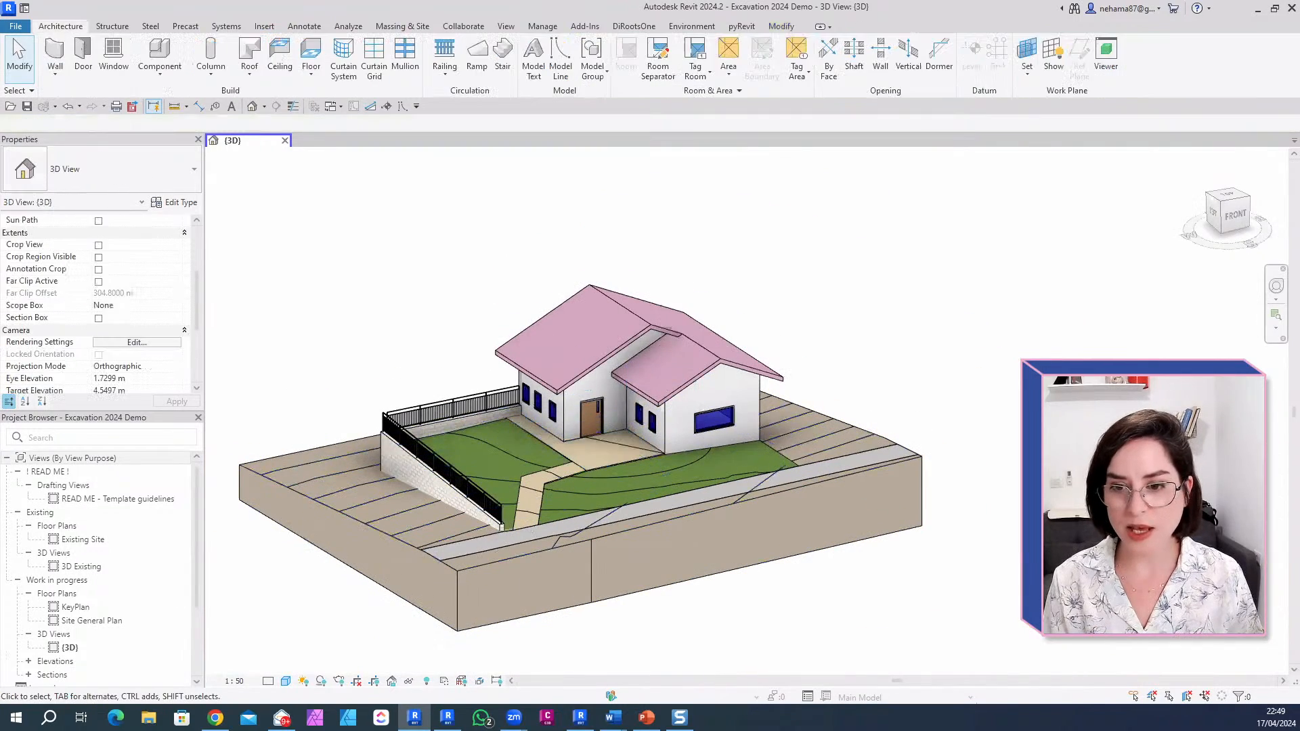
{"action": "middle_click_drag", "start_coordinate": [472, 605], "coordinate": [616, 608]}
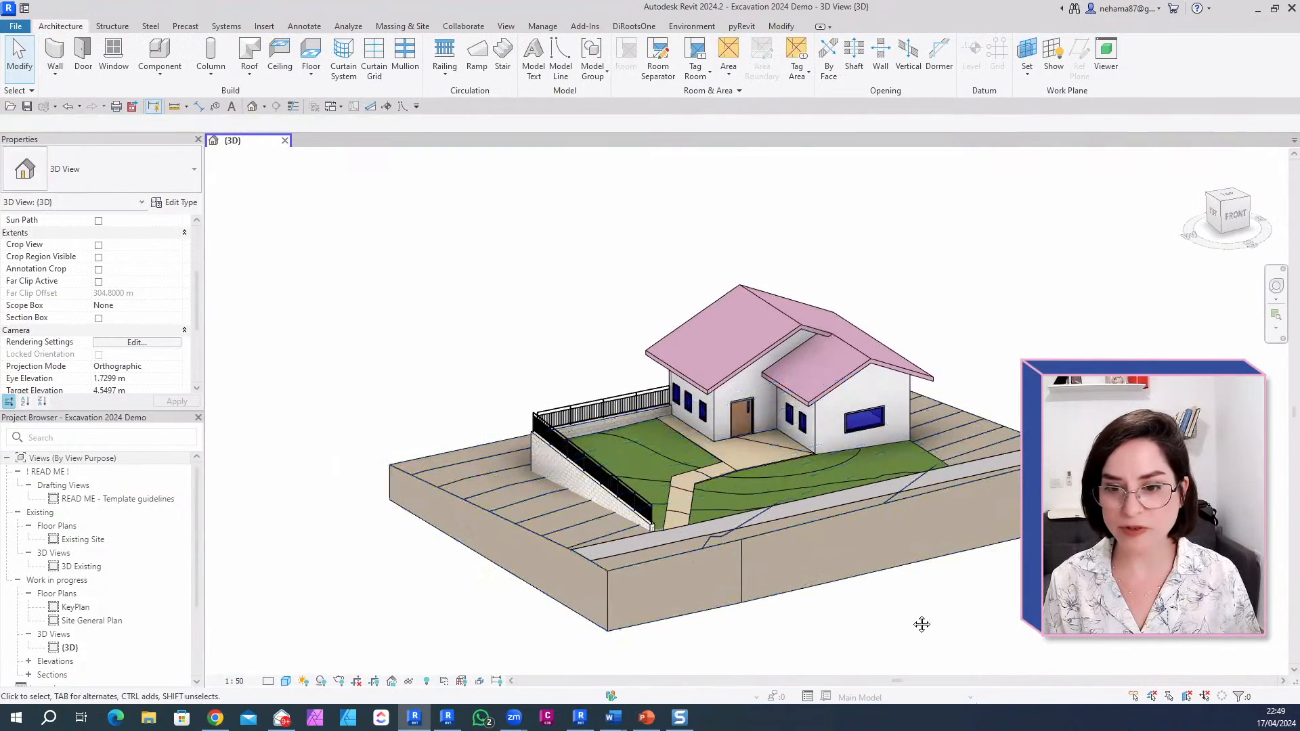
{"action": "scroll", "coordinate": [922, 623], "scroll_direction": "up", "scroll_amount": 2}
{"action": "middle_click_drag", "start_coordinate": [944, 577], "coordinate": [935, 575]}
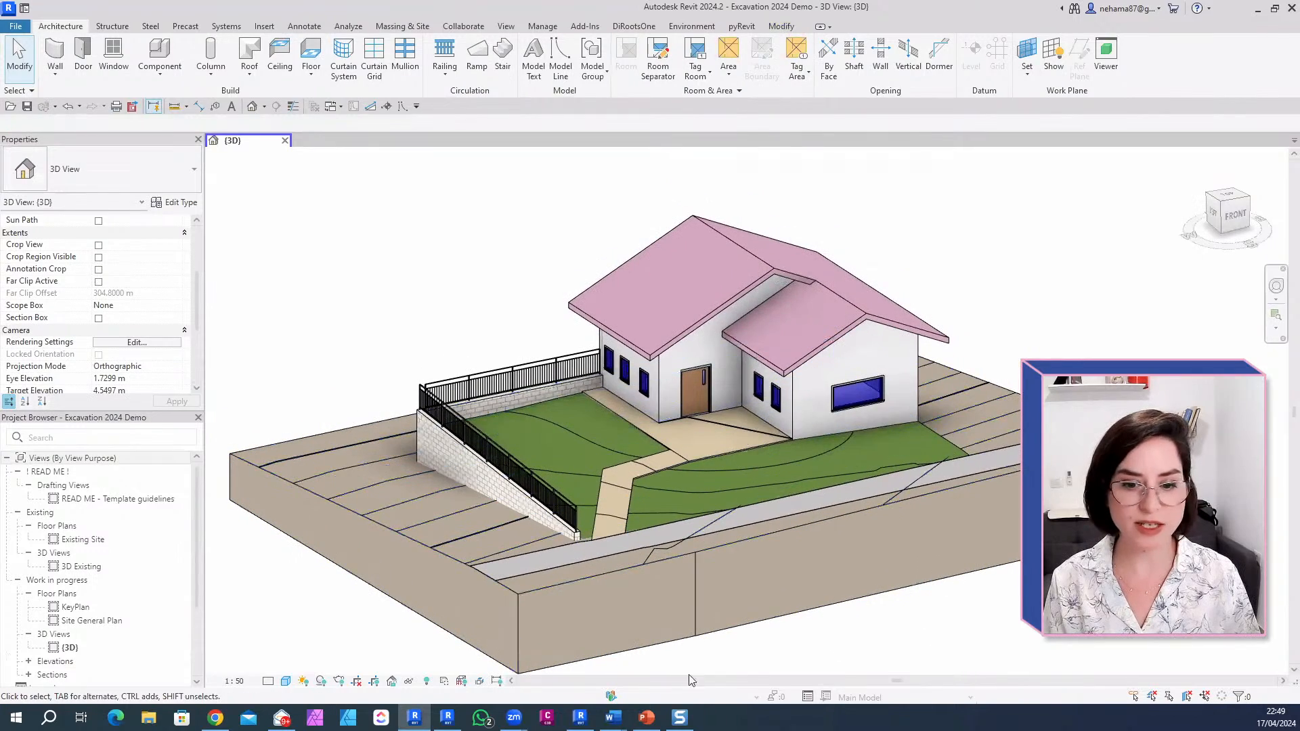
Step: Switch to PowerPoint to view the slide "Excavation is more than just digging" and return to Revit
{"action": "left_click", "coordinate": [645, 722]}
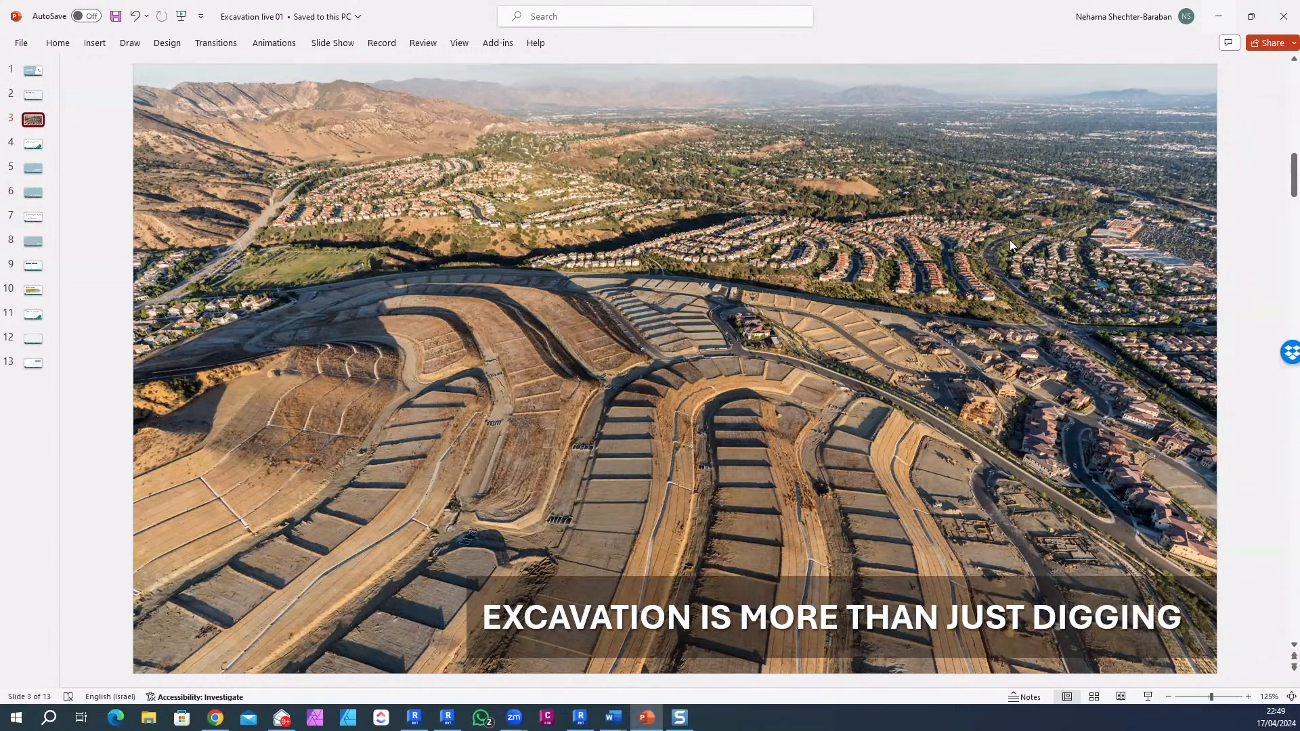
{"action": "key", "text": "alt+Tab"}
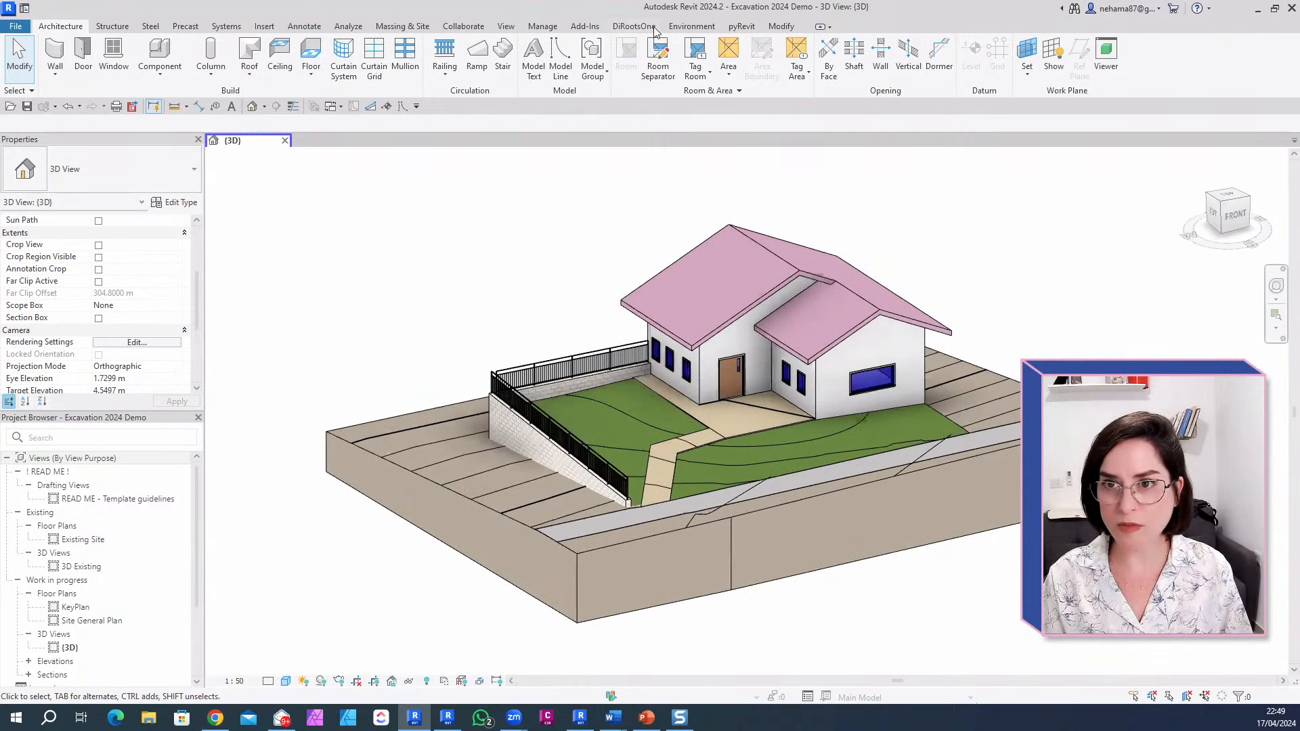
Step: Start Create Excavation and view the profile diagram explaining height offset, side offset and slope definition
{"action": "left_click", "coordinate": [691, 26]}
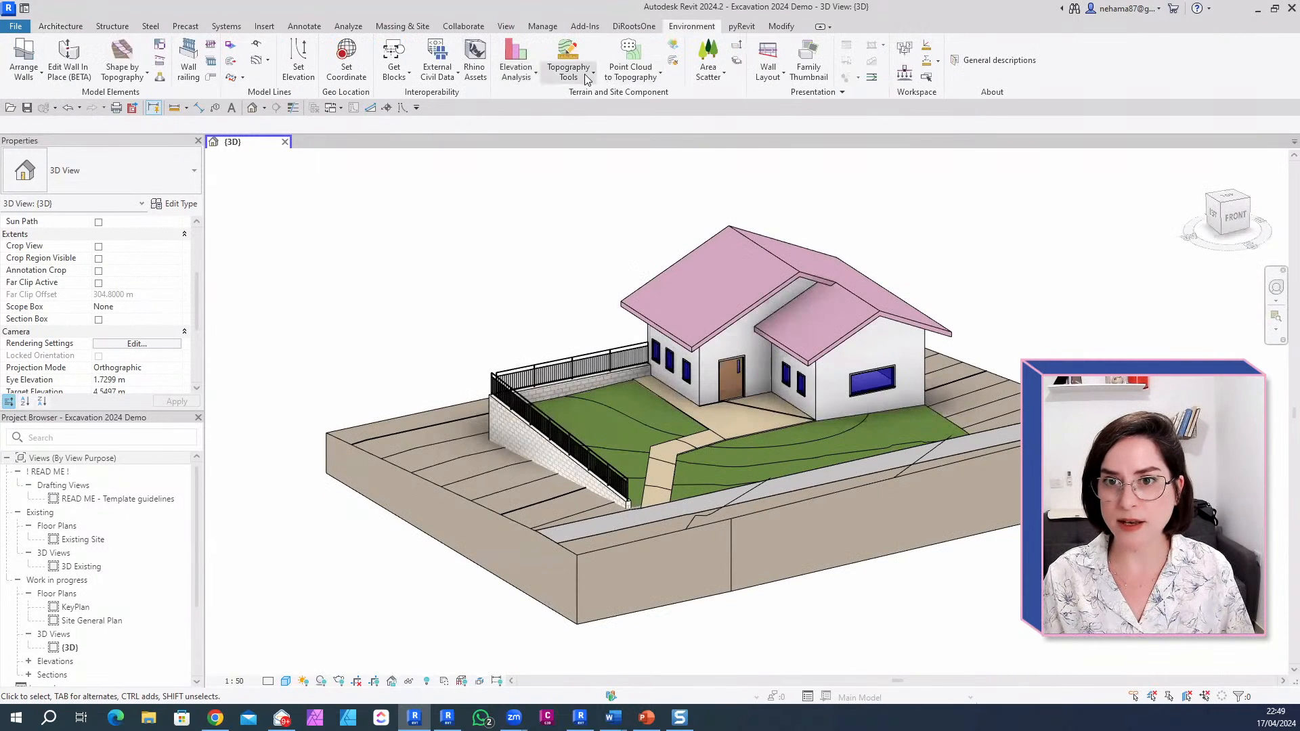
{"action": "left_click", "coordinate": [569, 72]}
{"action": "left_click", "coordinate": [586, 155]}
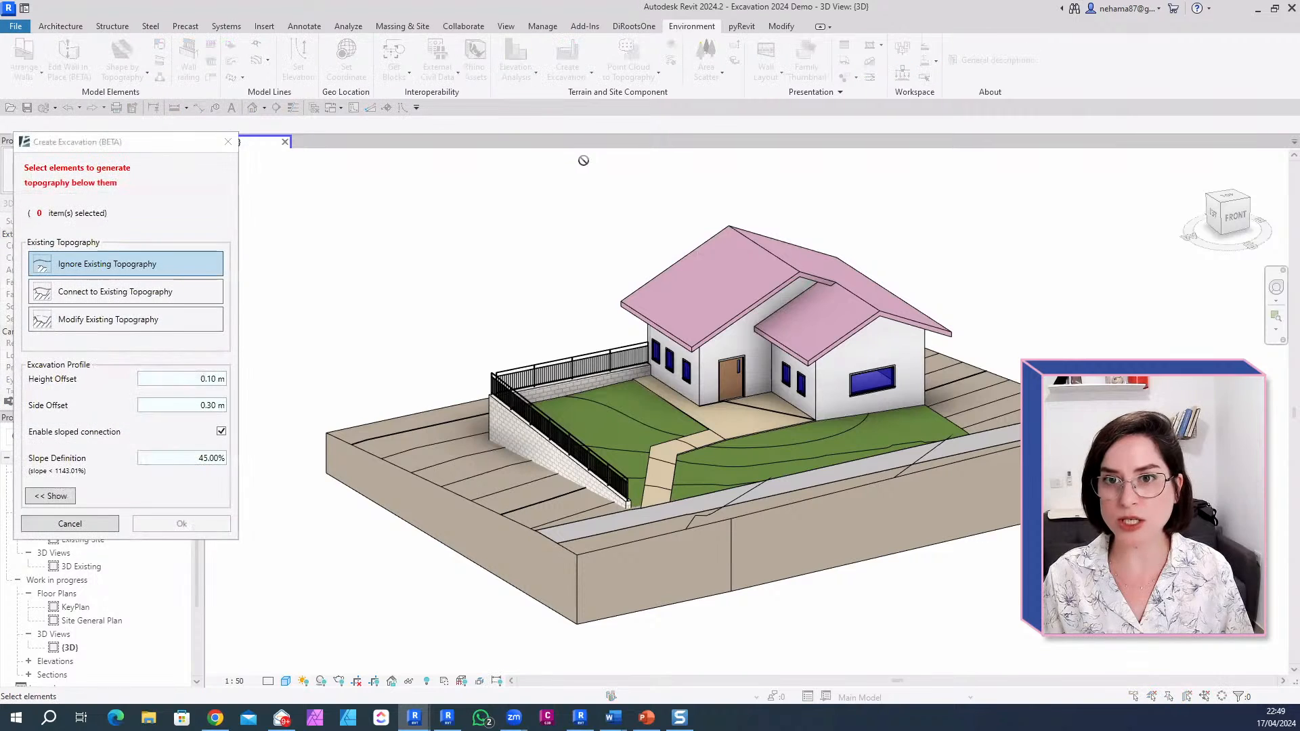
{"action": "left_click", "coordinate": [133, 145]}
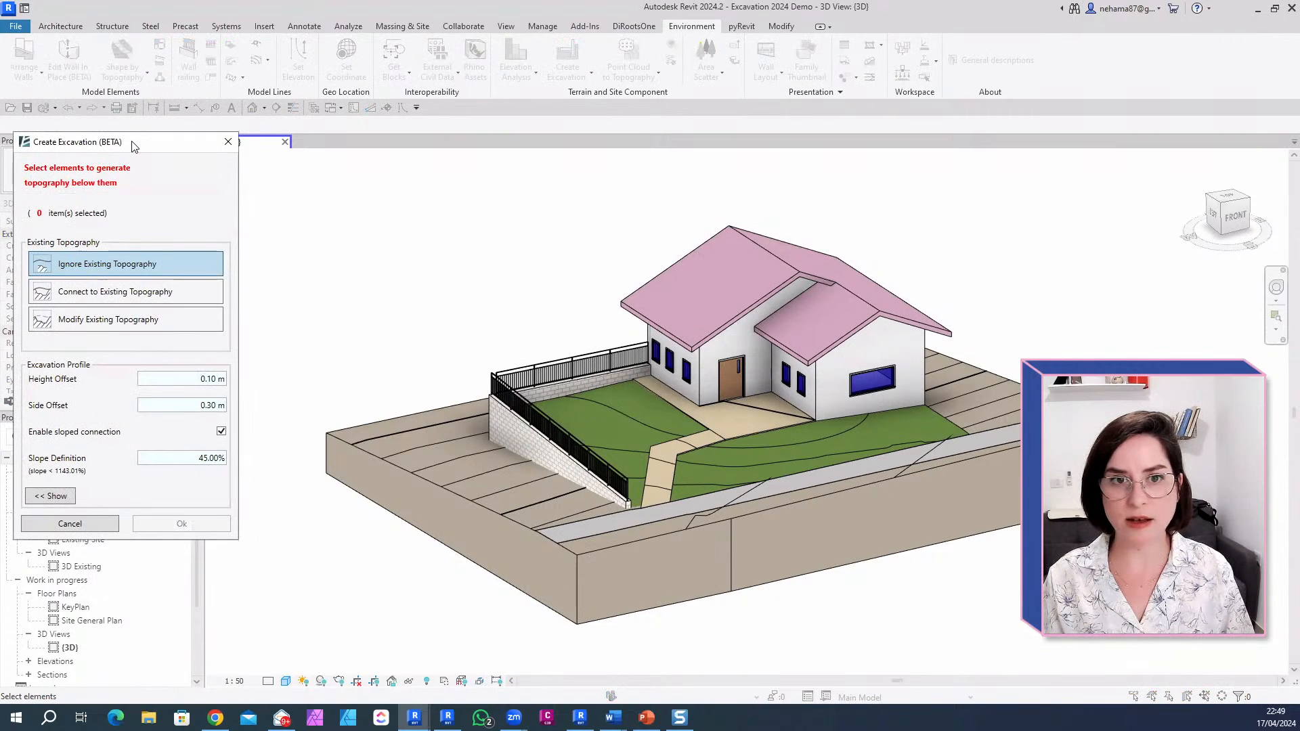
{"action": "left_click_drag", "start_coordinate": [133, 146], "coordinate": [406, 115]}
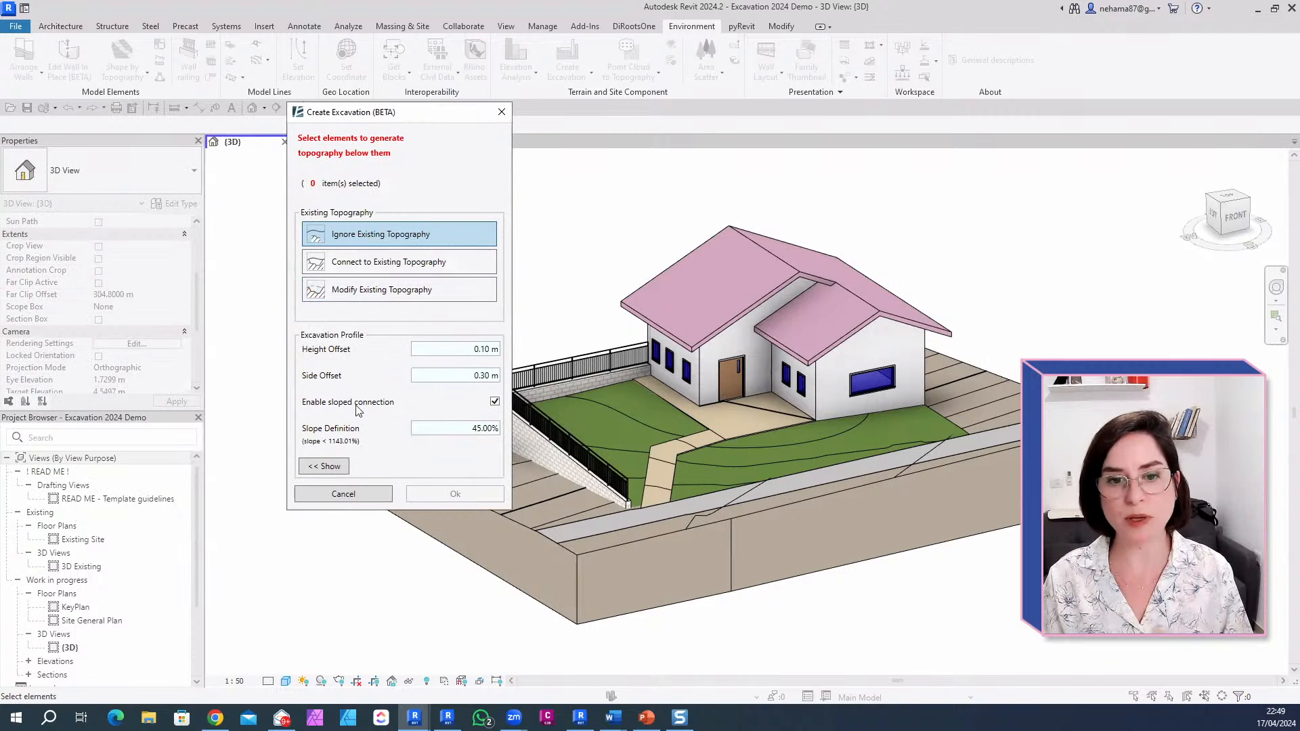
{"action": "left_click", "coordinate": [329, 468]}
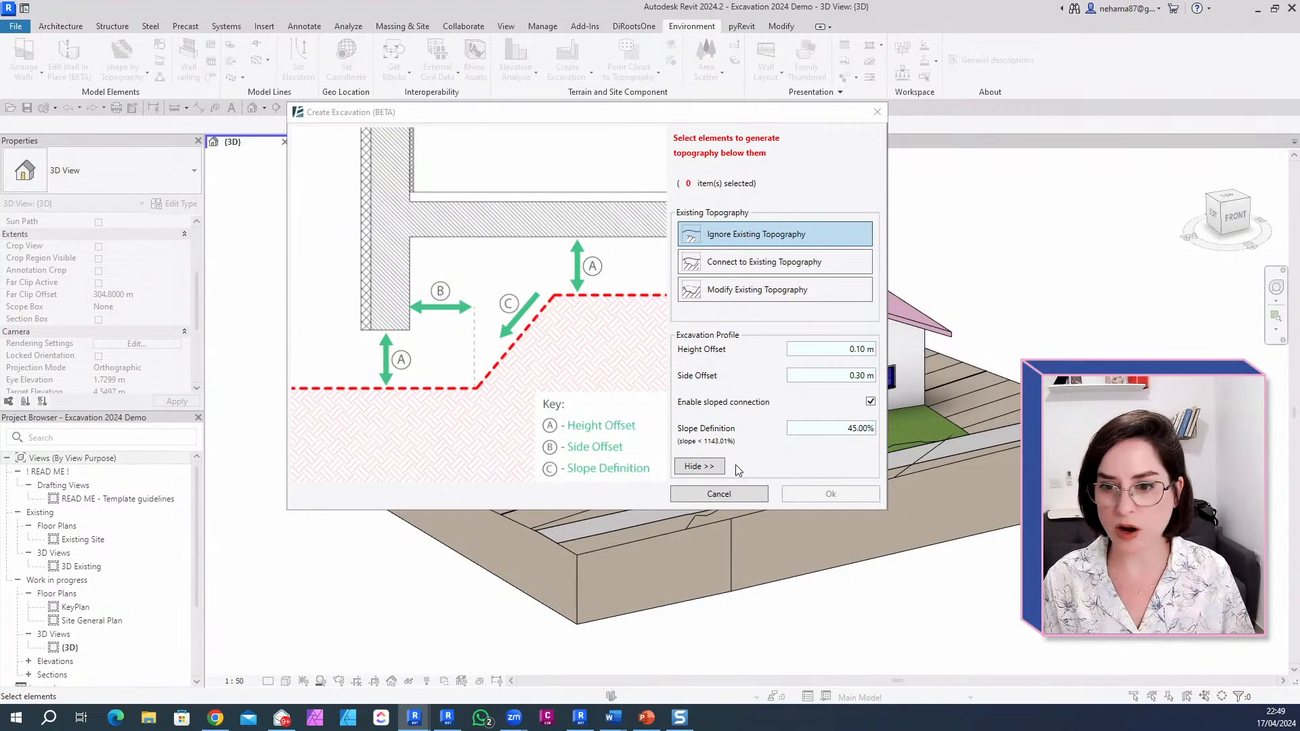
{"action": "left_click", "coordinate": [715, 468]}
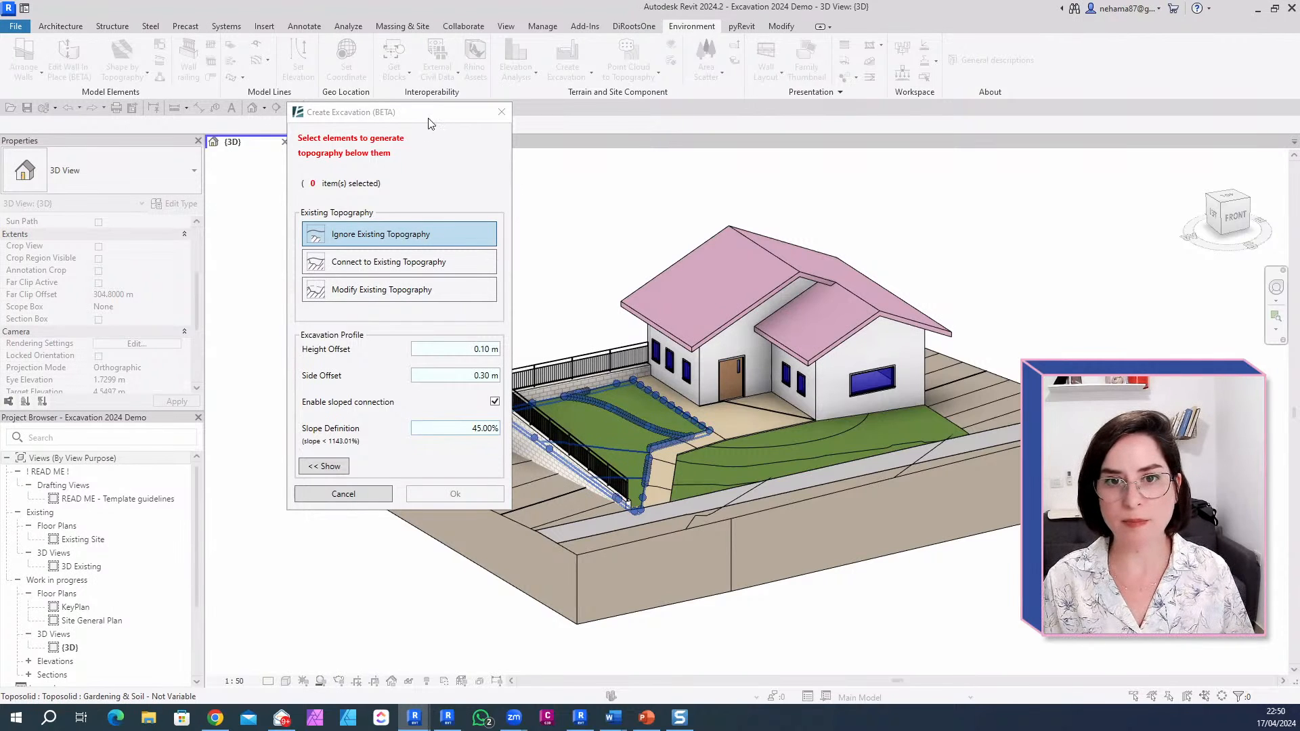
Step: Set the excavation to Modify Existing Topography and pick the large existing ground toposolid as its target
{"action": "left_click_drag", "start_coordinate": [425, 114], "coordinate": [309, 122]}
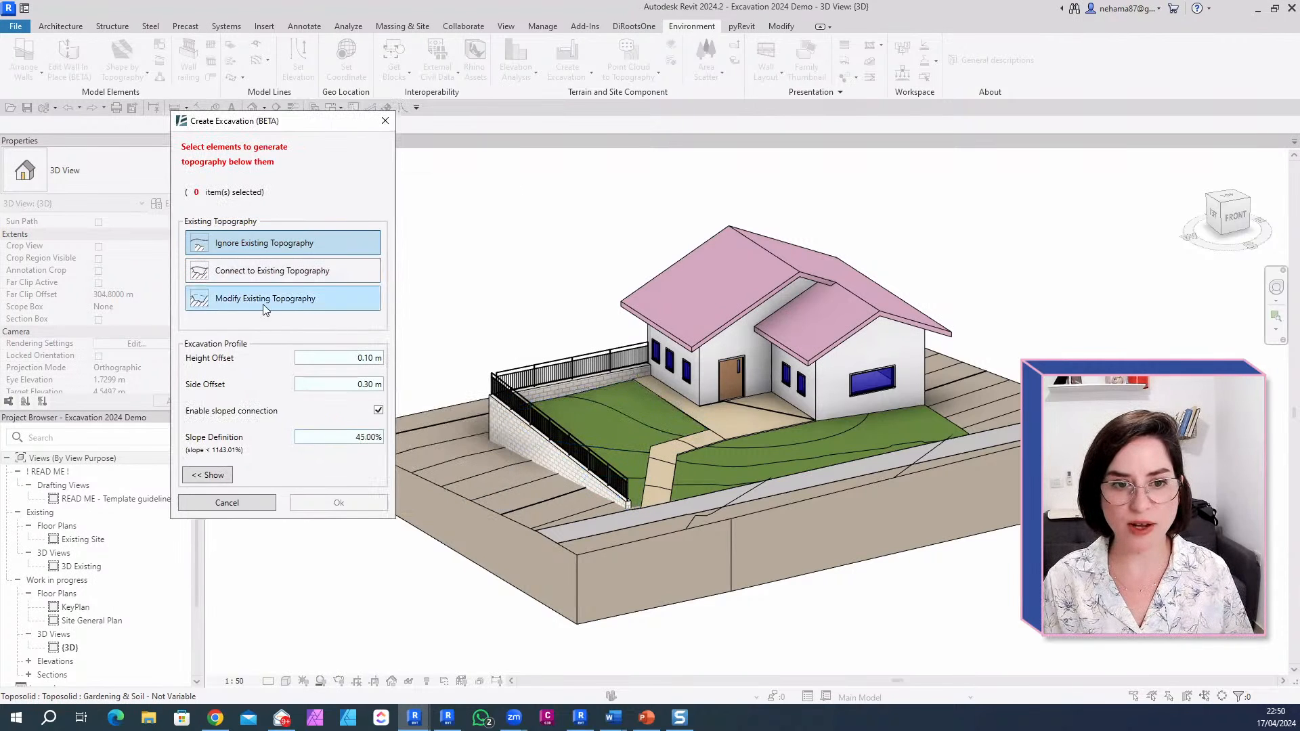
{"action": "left_click", "coordinate": [280, 302]}
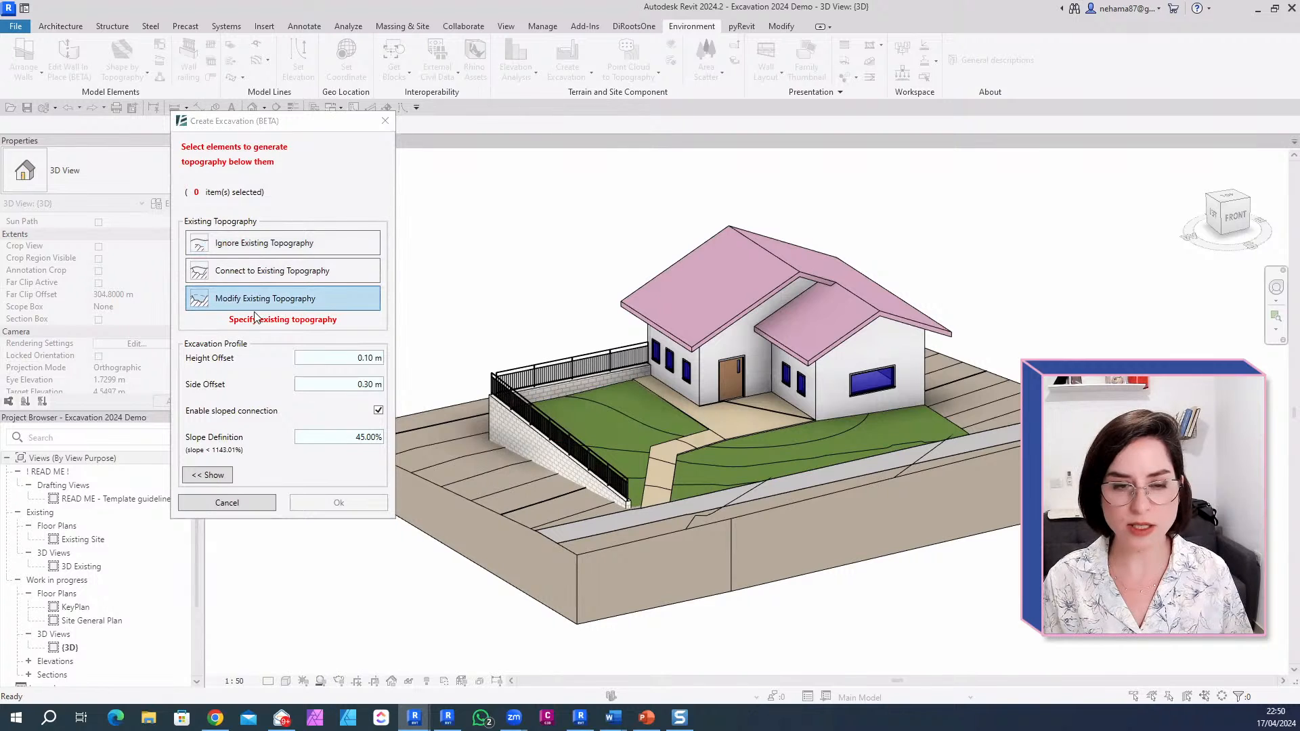
{"action": "left_click", "coordinate": [499, 518]}
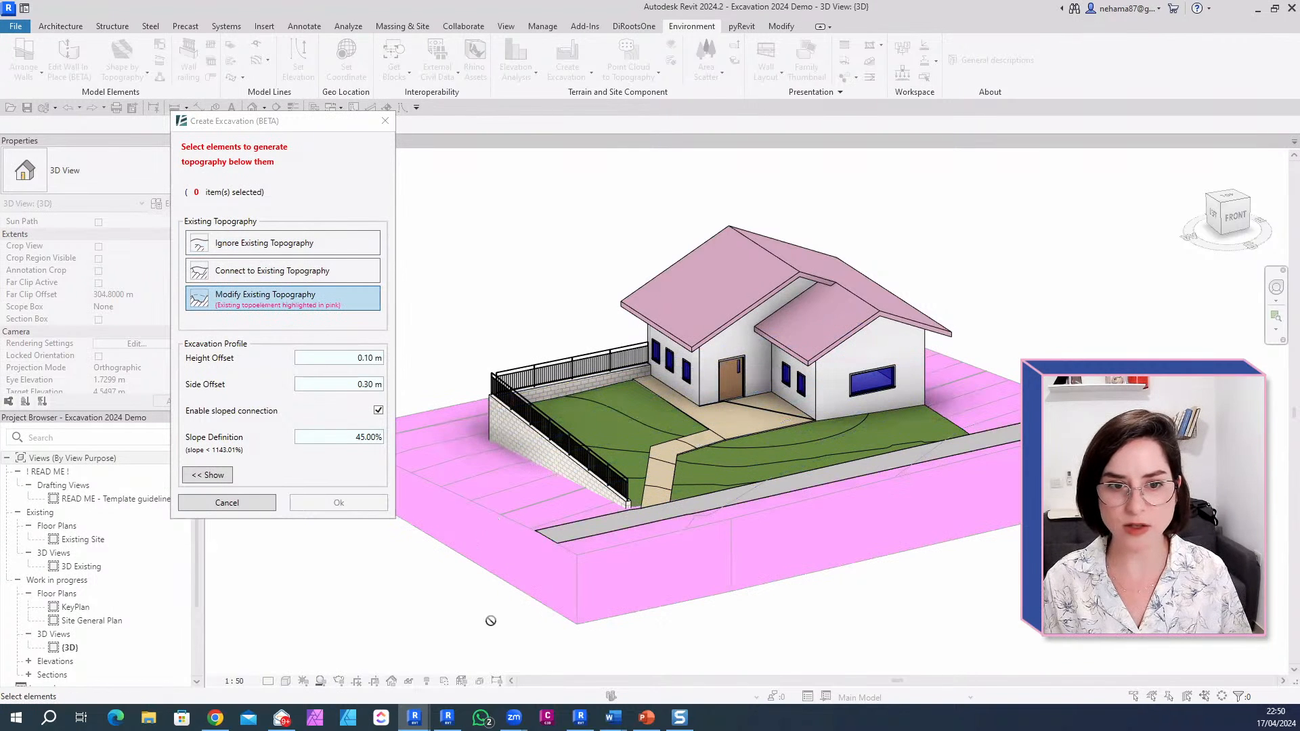
Step: Select the house and all site elements for the excavation, excluding the grey road strip sub-division along the front
{"action": "scroll", "coordinate": [910, 512], "scroll_direction": "up", "scroll_amount": 3}
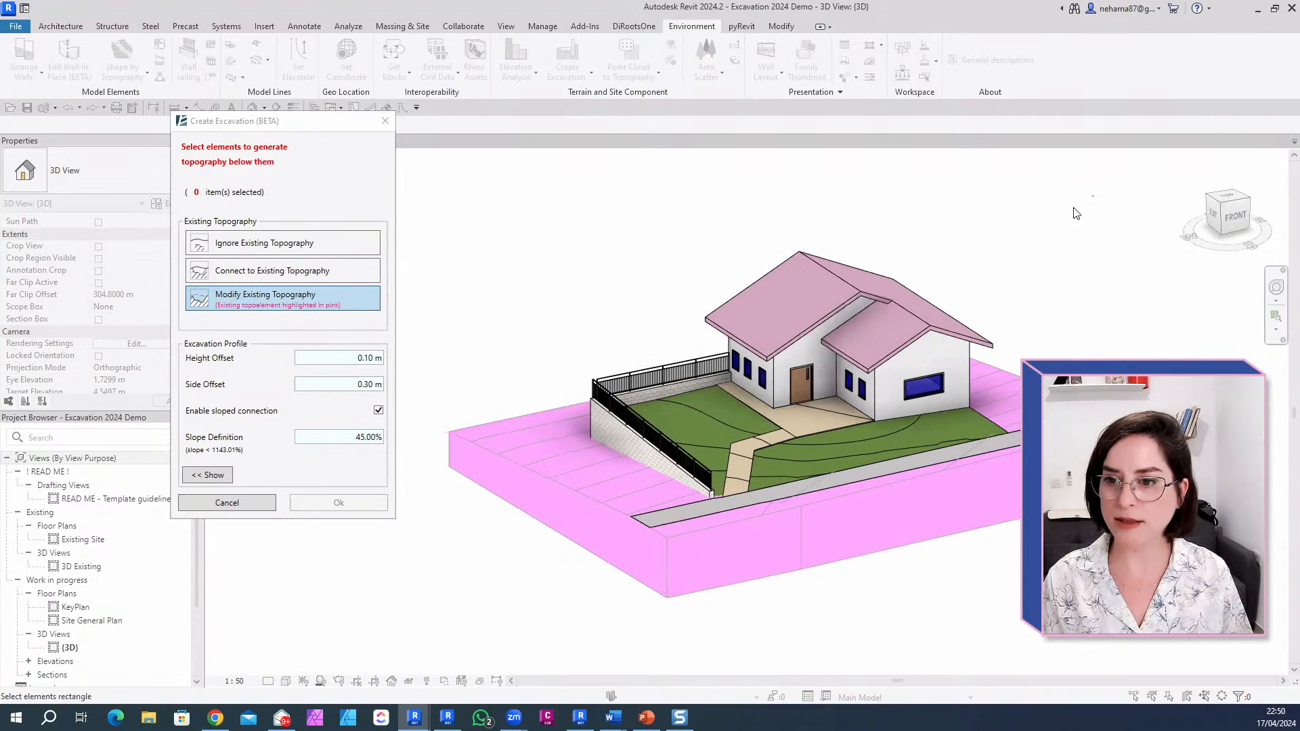
{"action": "left_click_drag", "start_coordinate": [1094, 196], "coordinate": [550, 574]}
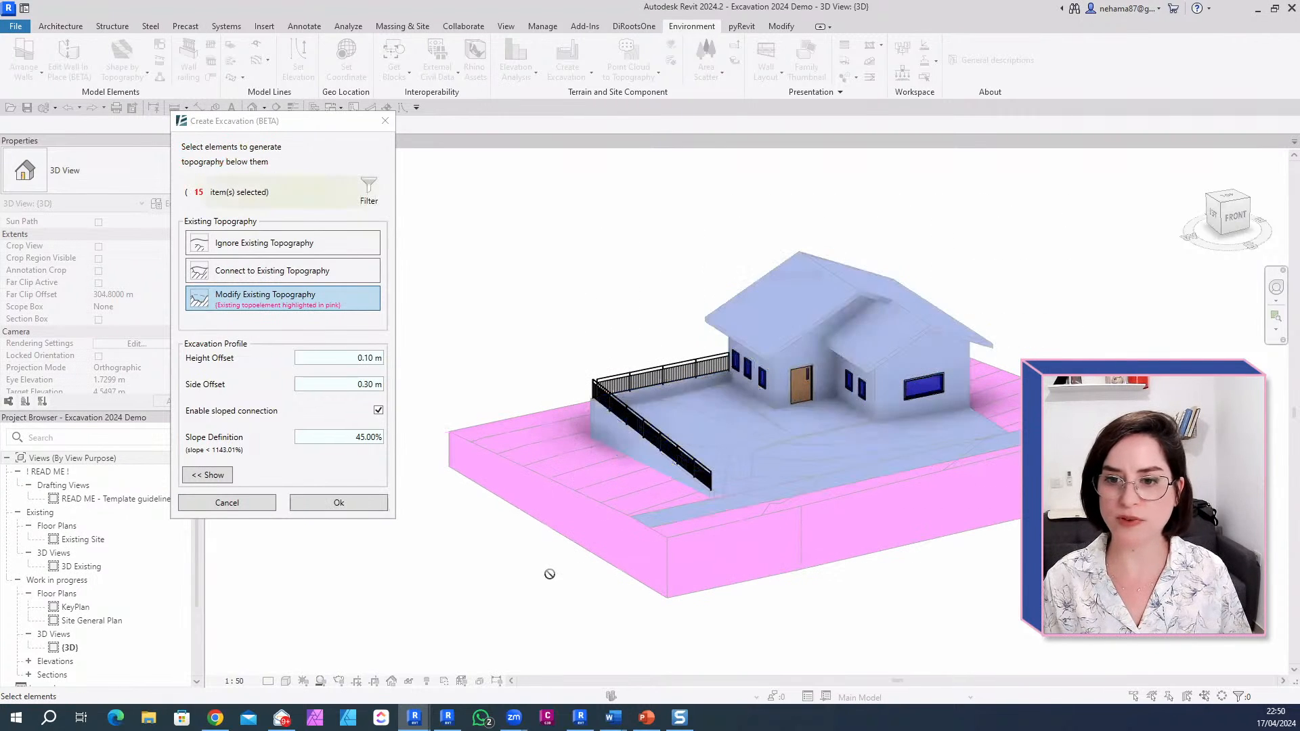
{"action": "left_click", "coordinate": [693, 516], "text": "shift"}
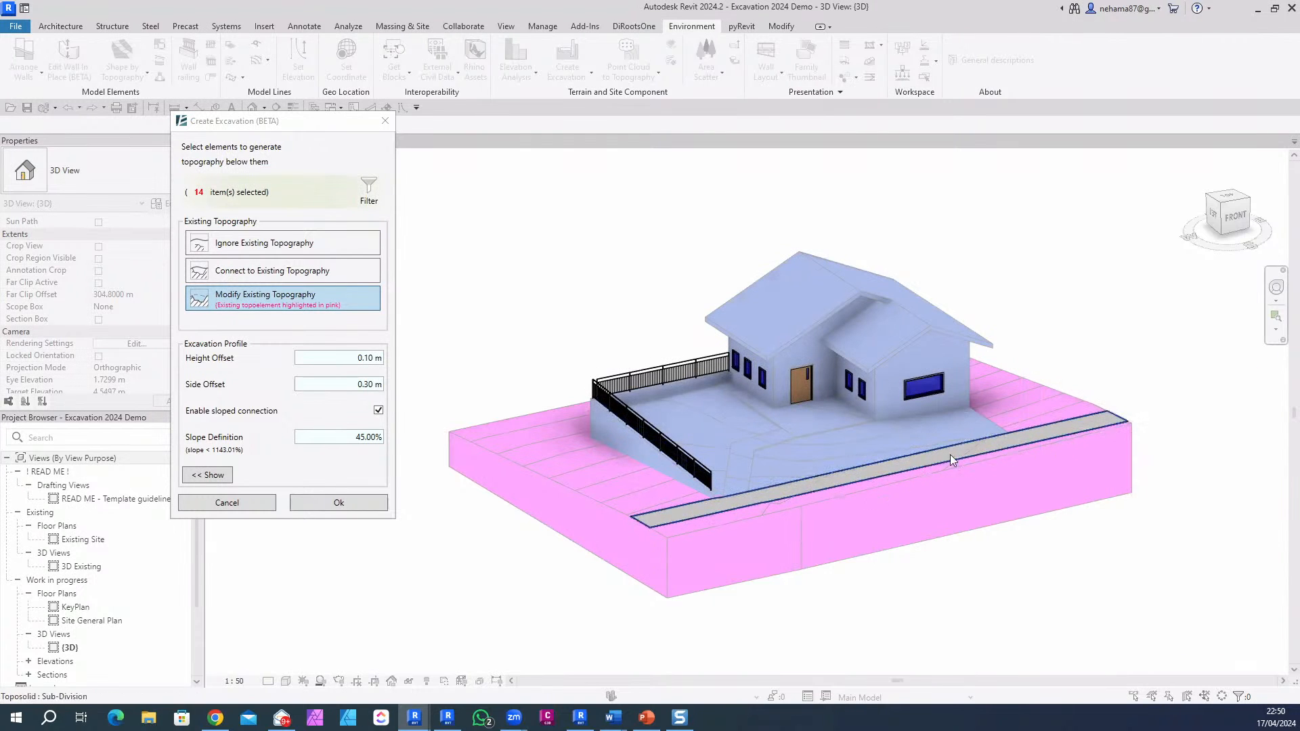
{"action": "scroll", "coordinate": [996, 437], "scroll_direction": "up", "scroll_amount": 1}
{"action": "middle_click_drag", "start_coordinate": [756, 519], "coordinate": [766, 556]}
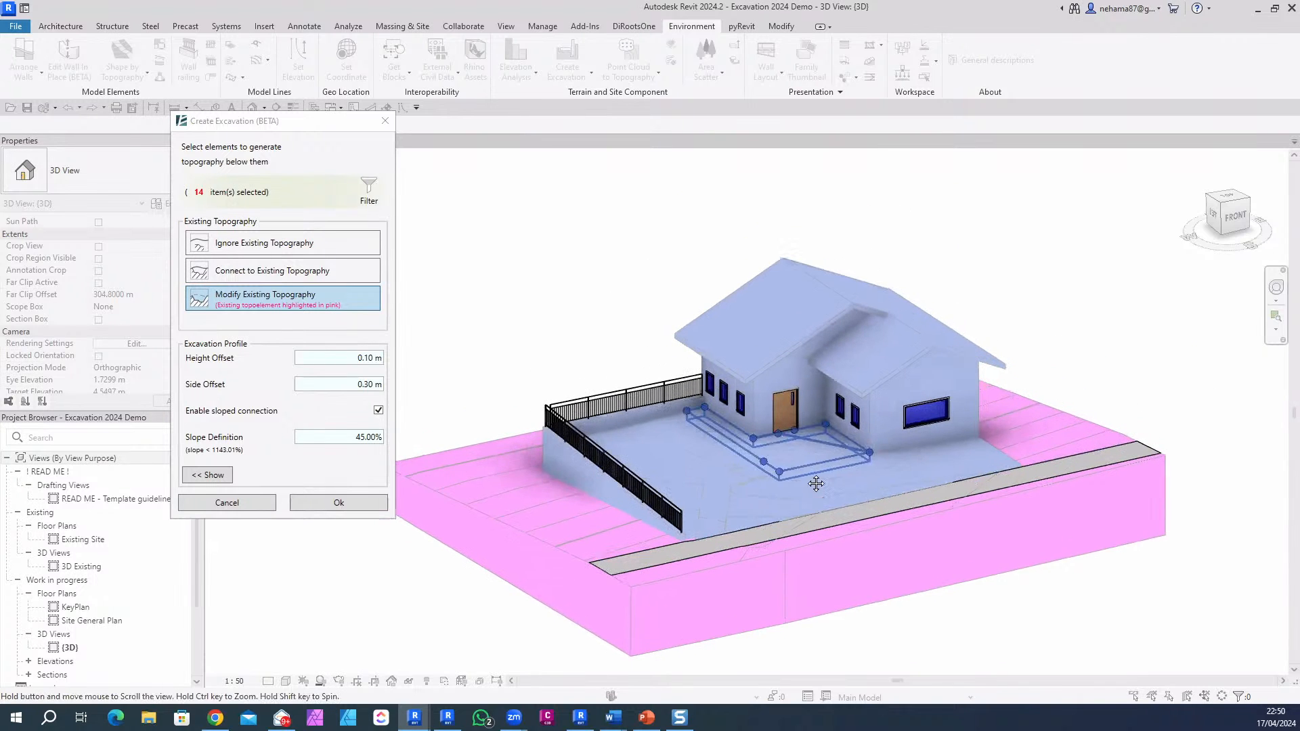
Step: Filter the Roofs category out of the elements selected for the excavation
{"action": "left_click", "coordinate": [371, 188]}
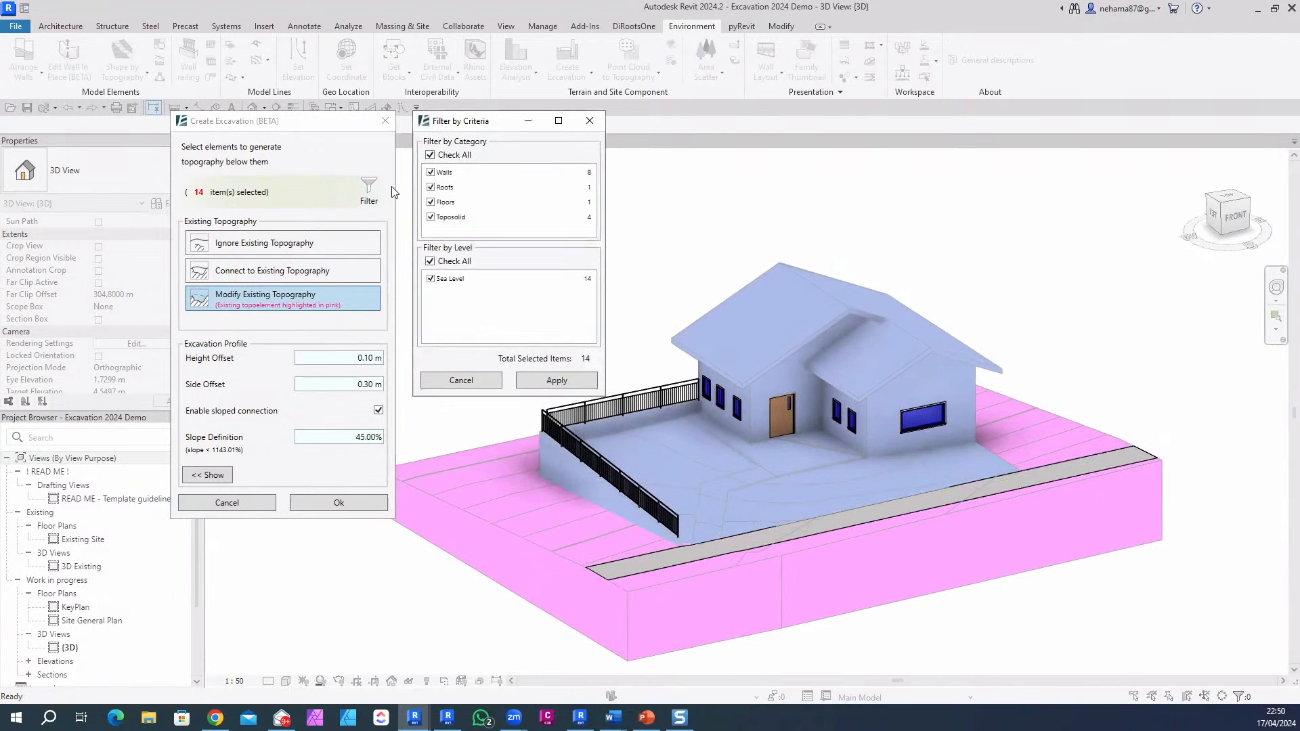
{"action": "left_click", "coordinate": [438, 189]}
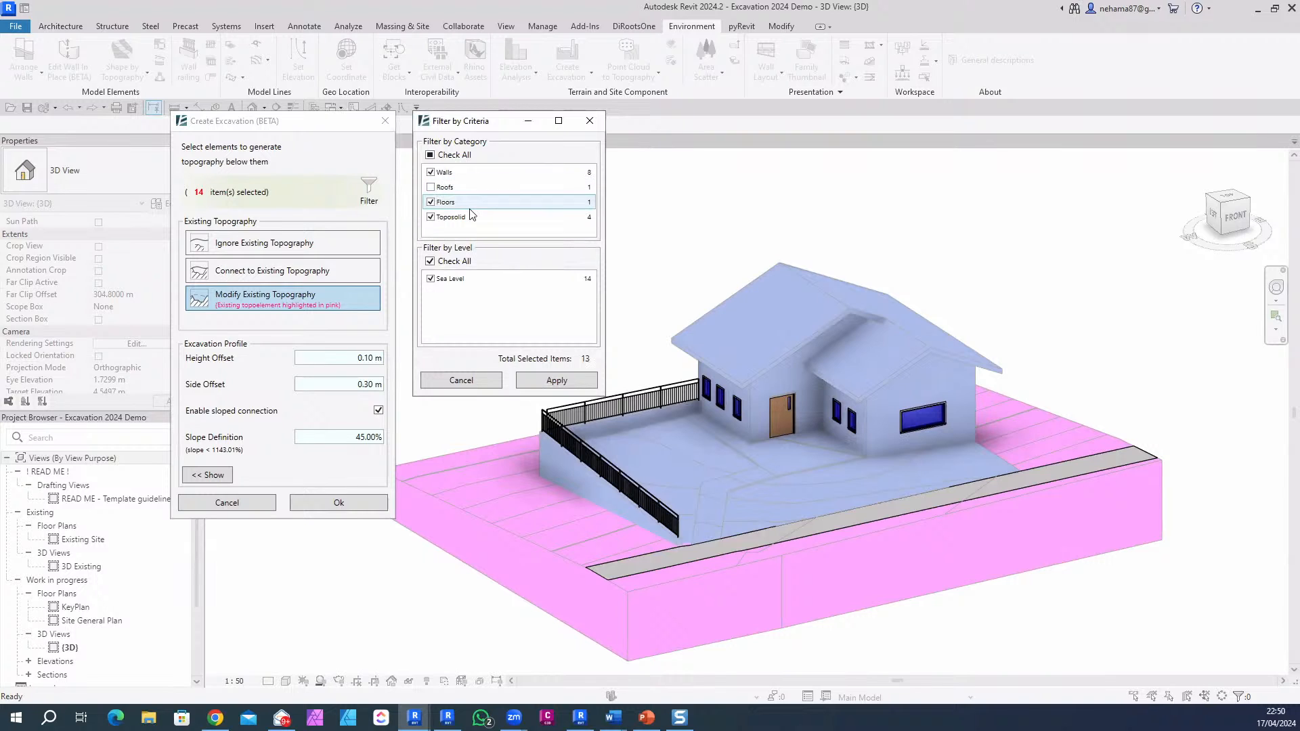
{"action": "left_click", "coordinate": [552, 381]}
Step: Generate the excavation as a Toposolid 1 type on Sea Level, continuing without saving the project
{"action": "left_click", "coordinate": [362, 507]}
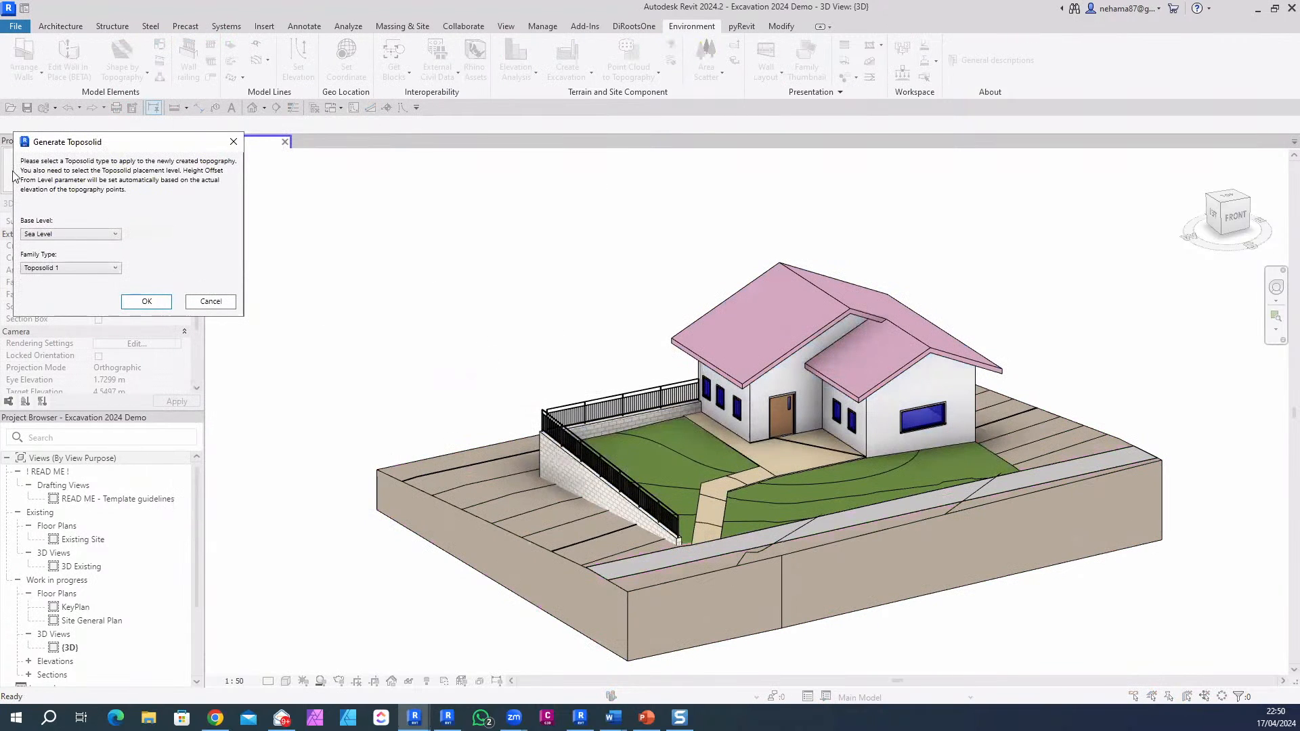
{"action": "left_click", "coordinate": [84, 269]}
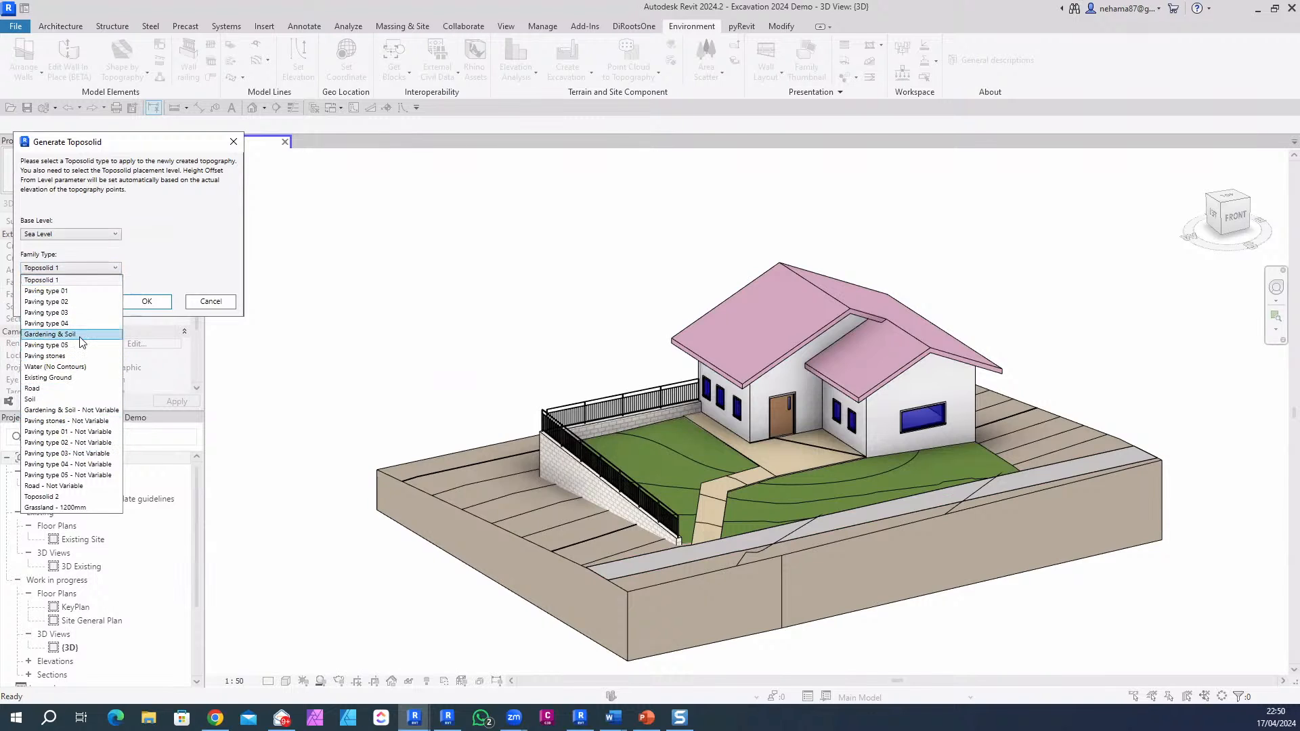
{"action": "left_click", "coordinate": [84, 281]}
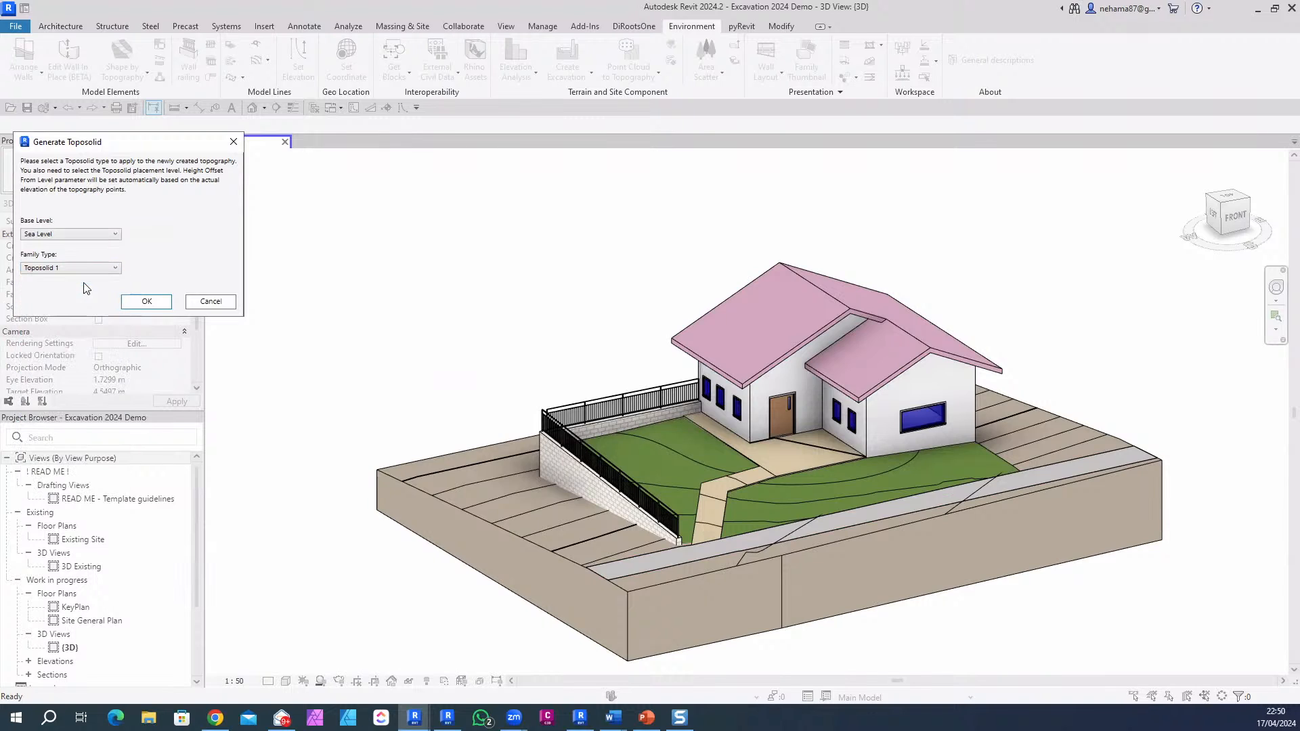
{"action": "left_click", "coordinate": [146, 301]}
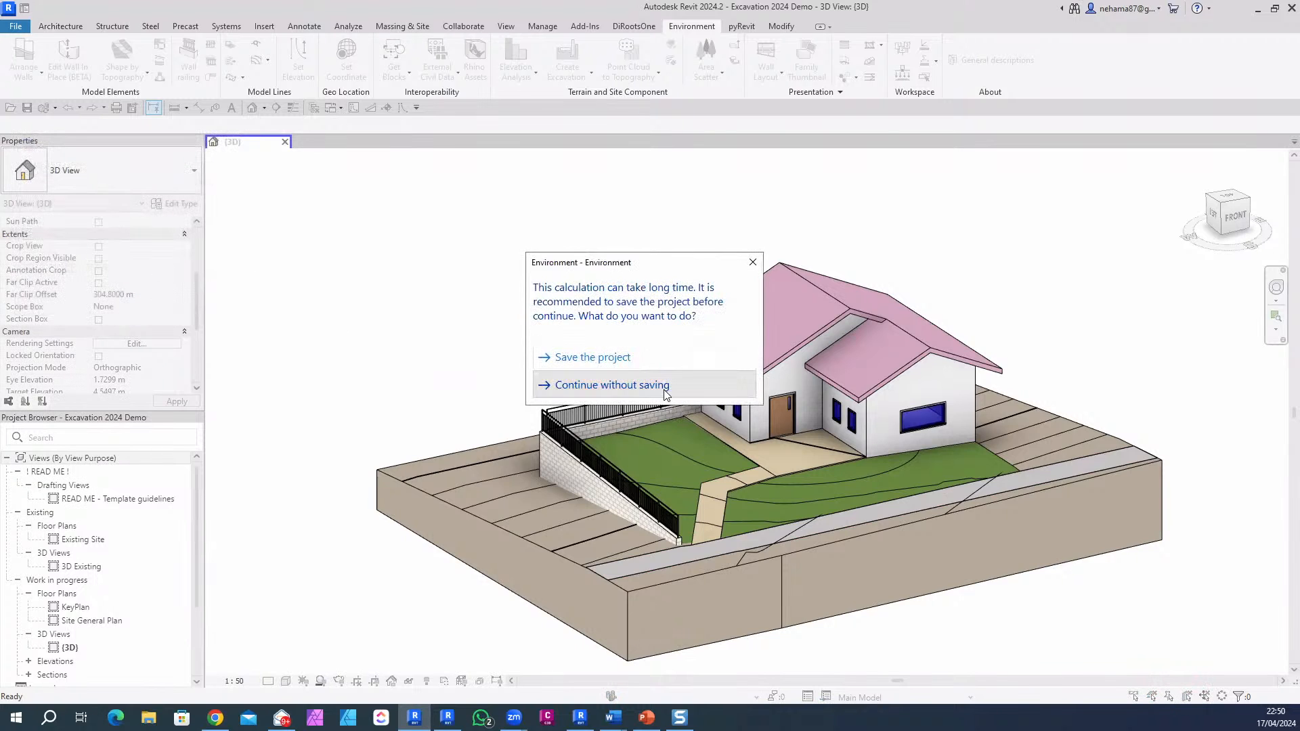
{"action": "left_click", "coordinate": [672, 385]}
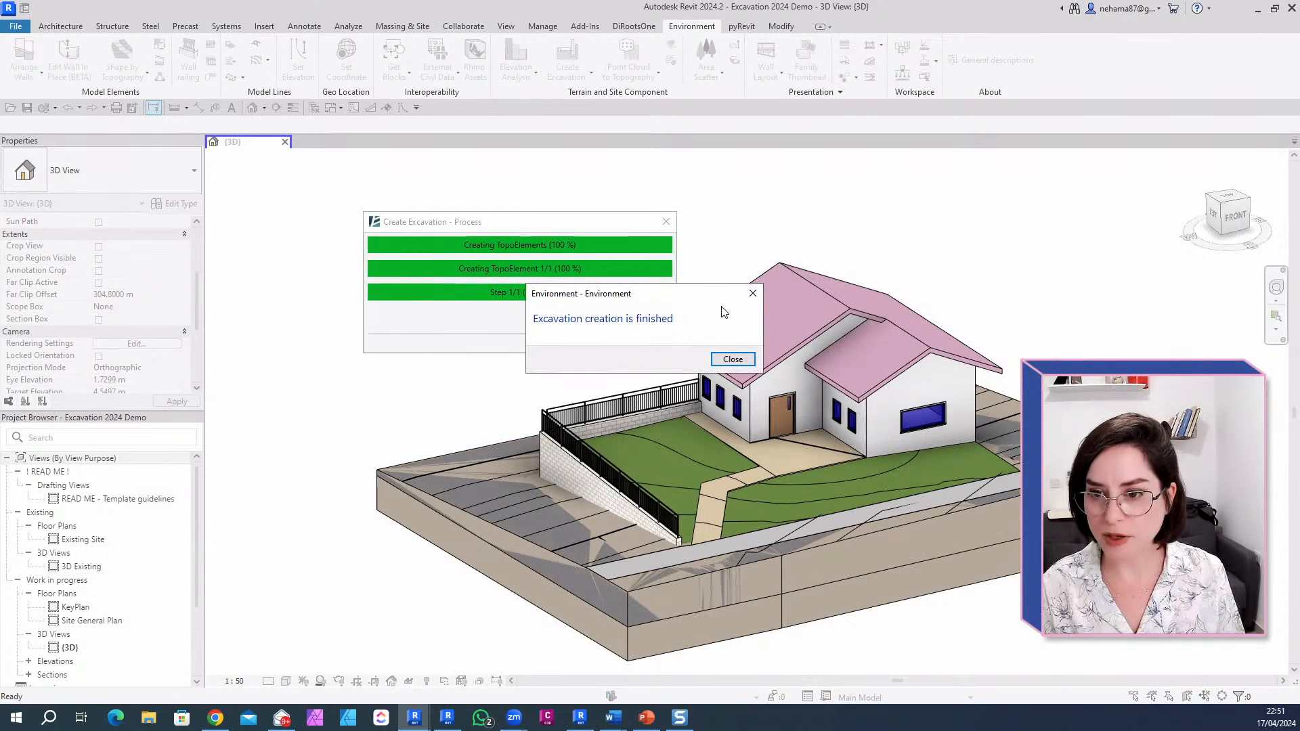
{"action": "left_click_drag", "start_coordinate": [723, 293], "coordinate": [912, 199]}
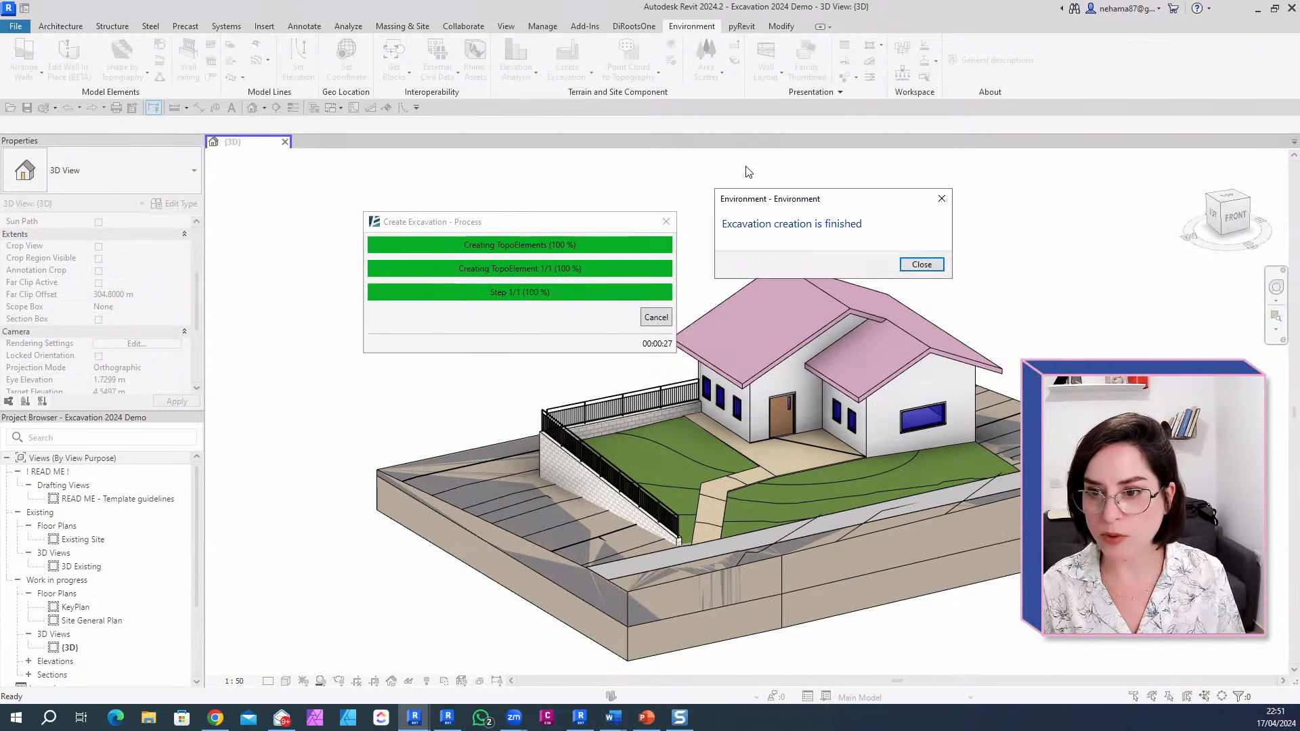
{"action": "left_click", "coordinate": [923, 265]}
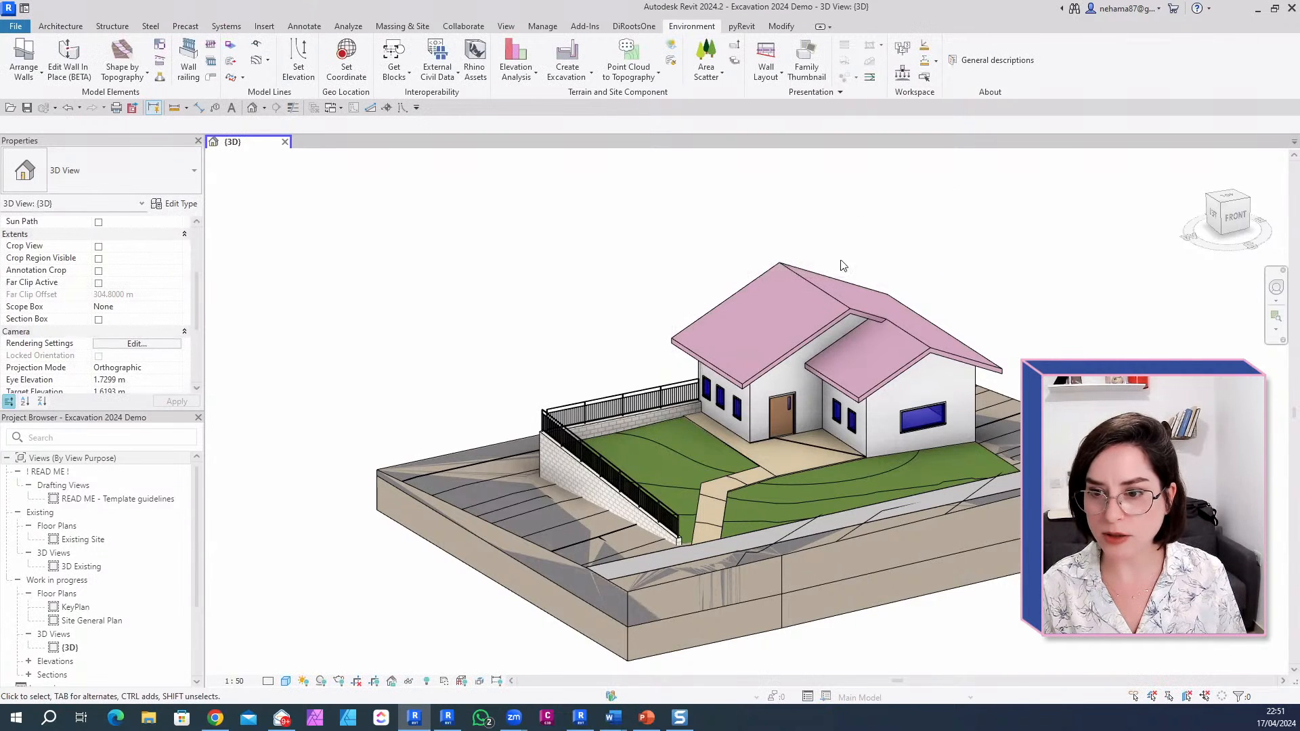
Step: Select the original Existing Ground toposolid and temporarily hide it in the 3D view
{"action": "left_click", "coordinate": [611, 656]}
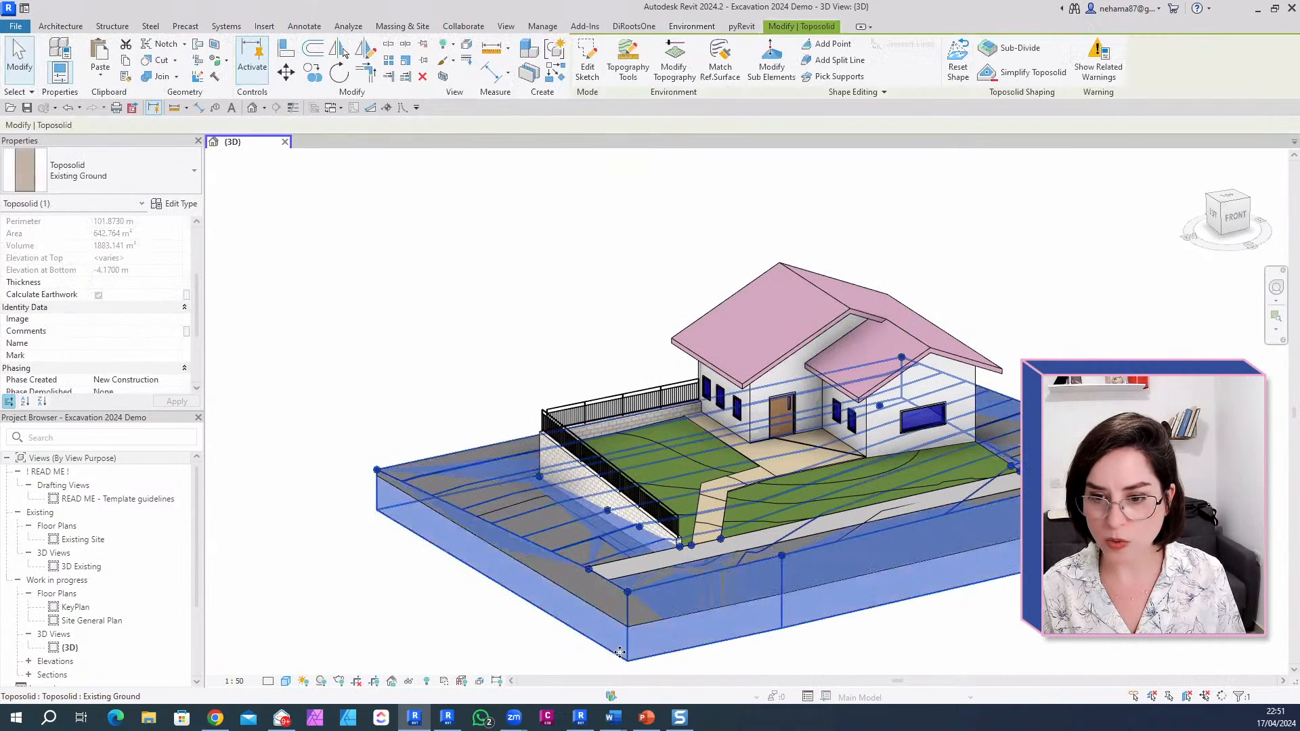
{"action": "left_click", "coordinate": [513, 647]}
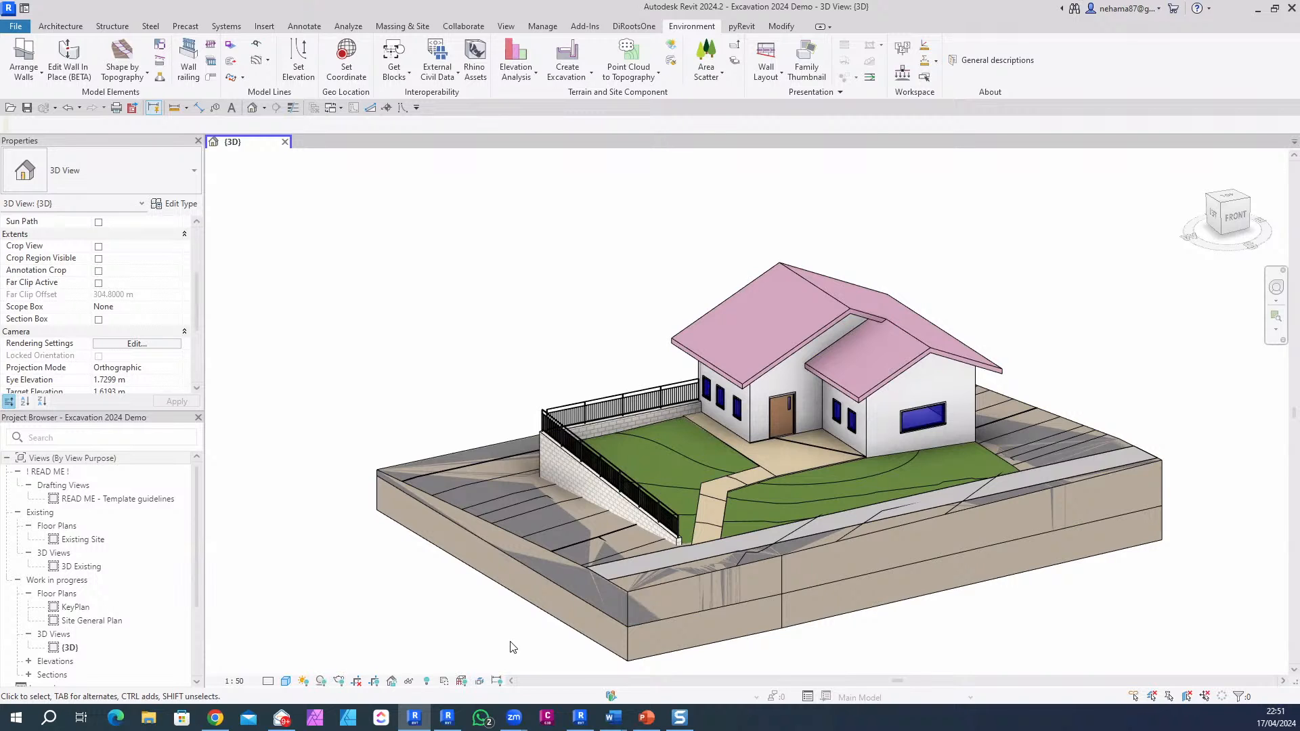
{"action": "left_click", "coordinate": [629, 663]}
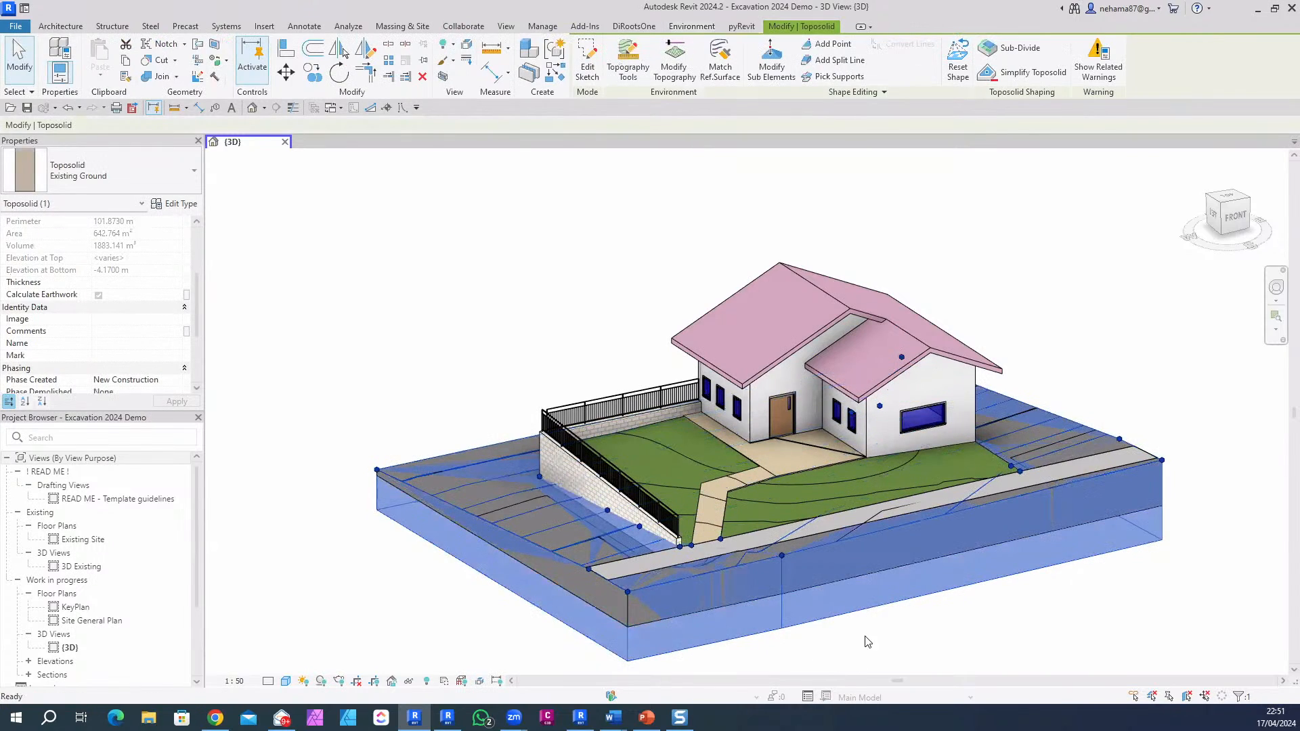
{"action": "key", "text": "h"}
{"action": "key", "text": "h"}
Step: Change the type of the new excavation toposolid from Toposolid 1 to Existing Ground and clear the selection
{"action": "middle_click_drag", "start_coordinate": [428, 596], "coordinate": [579, 473], "text": "shift"}
{"action": "scroll", "coordinate": [580, 473], "scroll_direction": "up", "scroll_amount": 3}
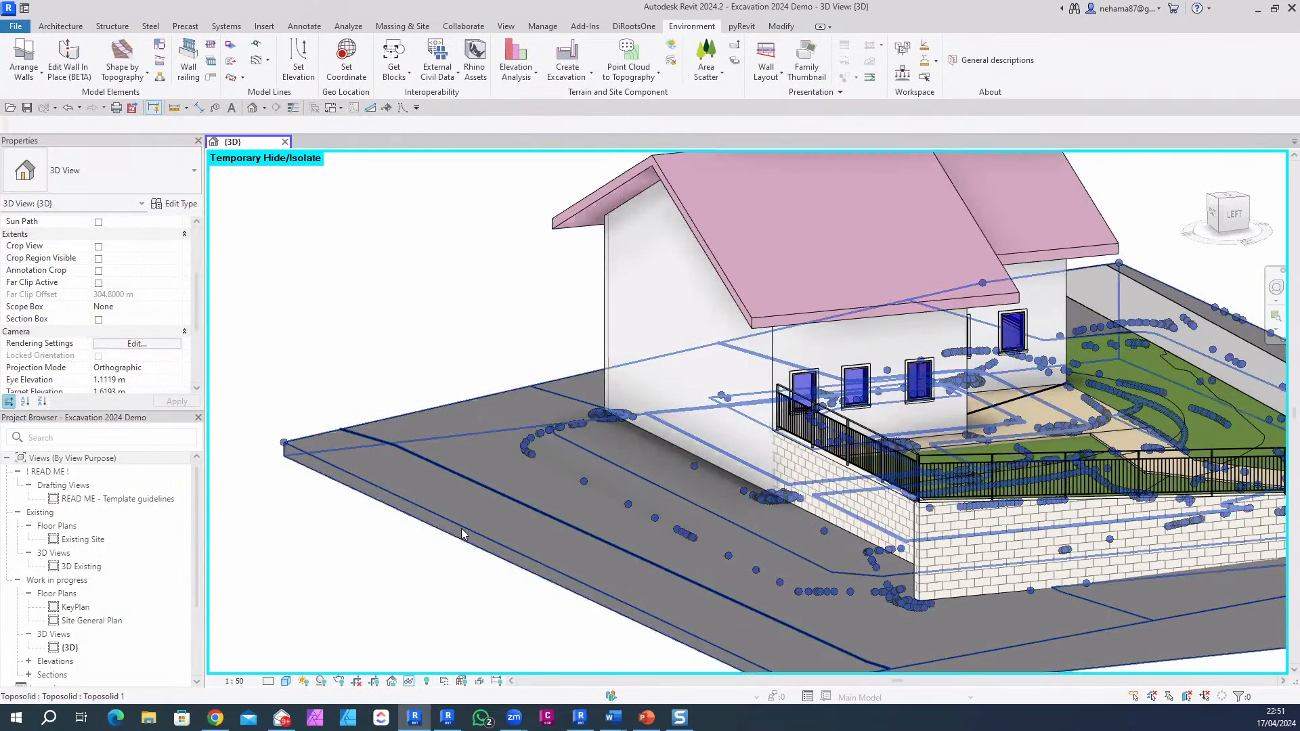
{"action": "left_click", "coordinate": [247, 398]}
{"action": "left_click", "coordinate": [126, 178]}
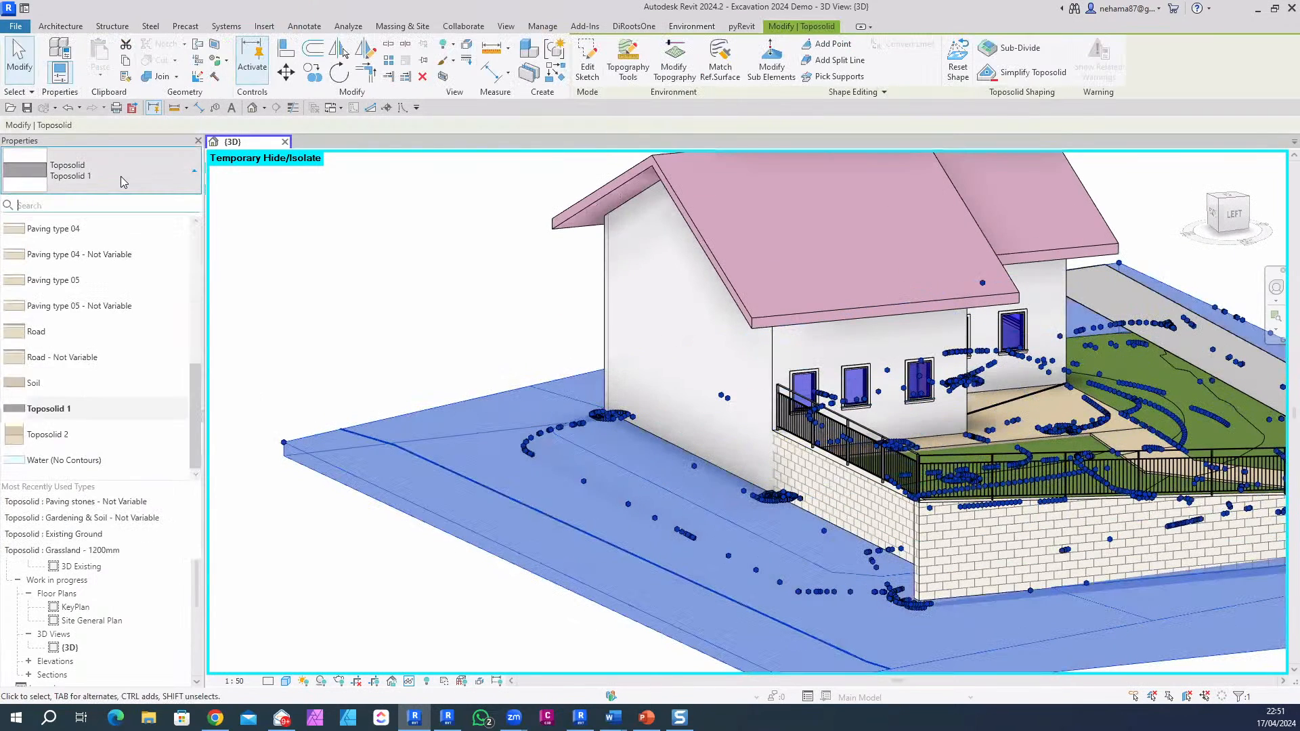
{"action": "scroll", "coordinate": [118, 406], "scroll_direction": "up", "scroll_amount": 1}
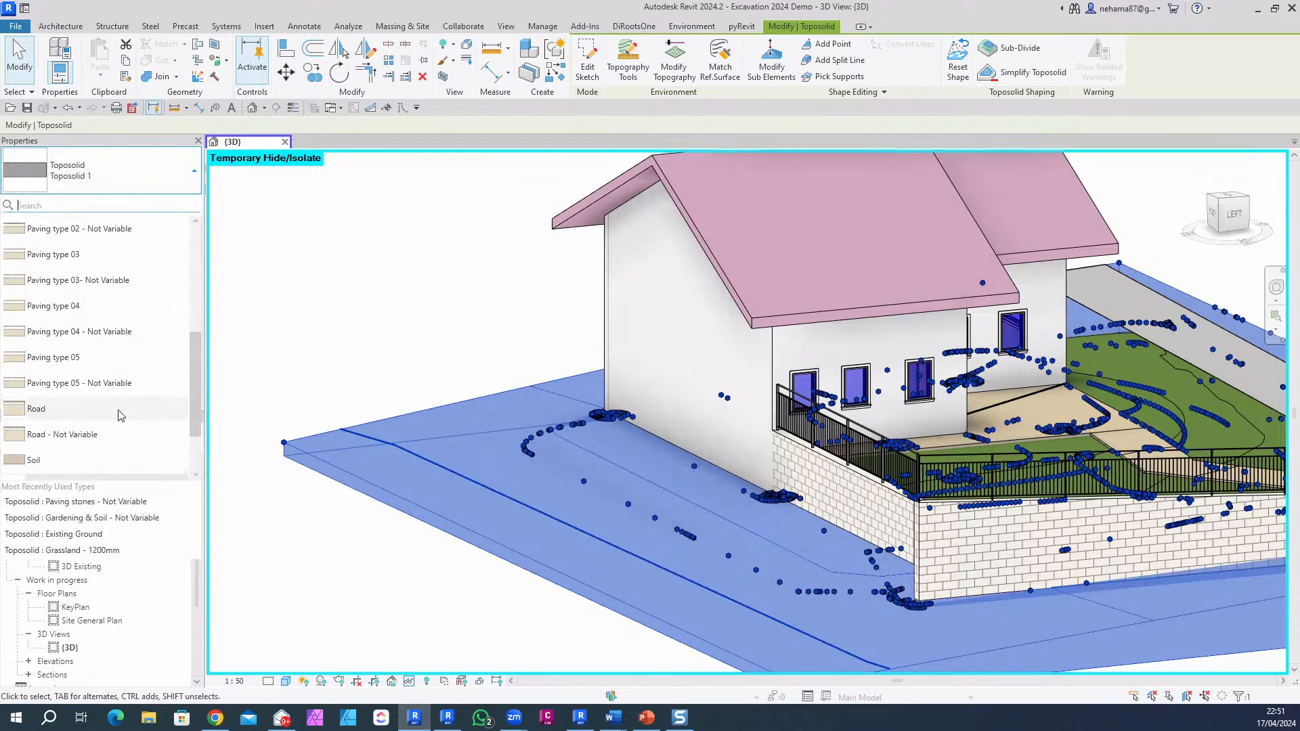
{"action": "scroll", "coordinate": [114, 432], "scroll_direction": "up", "scroll_amount": 4}
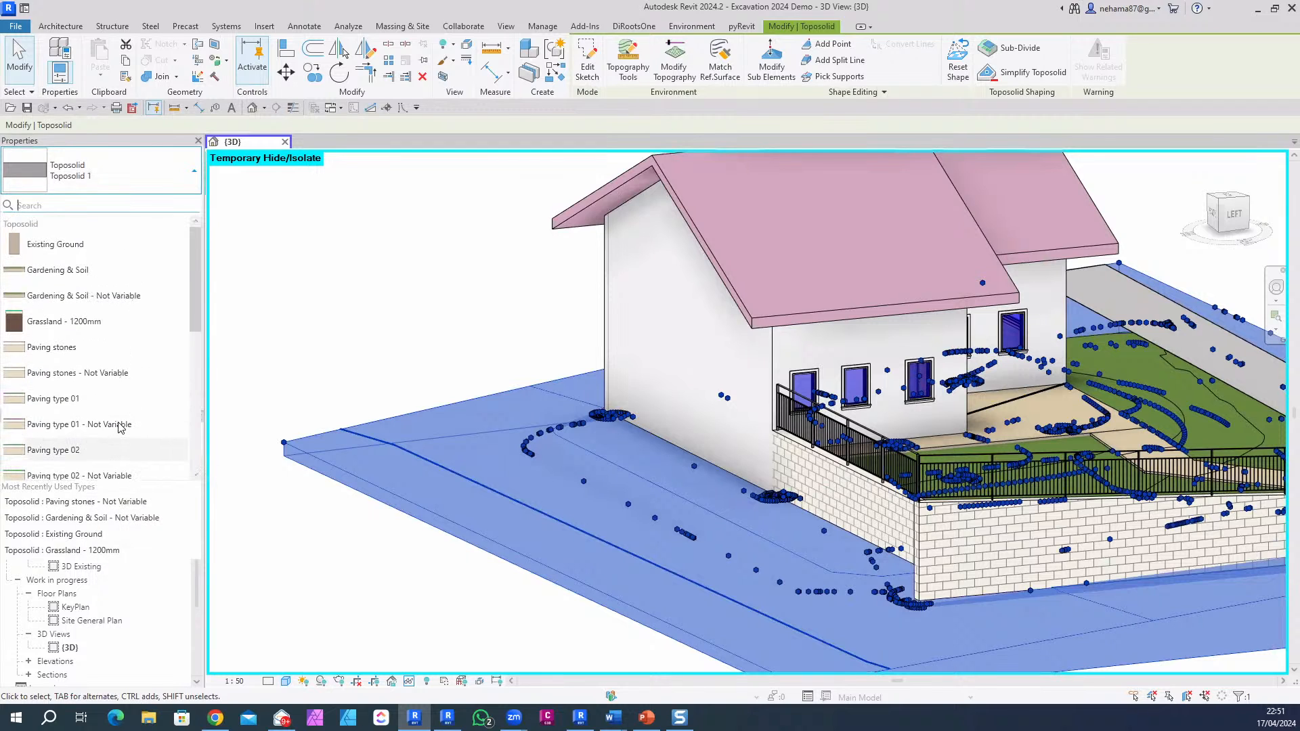
{"action": "left_click", "coordinate": [76, 254]}
{"action": "key", "text": "Escape"}
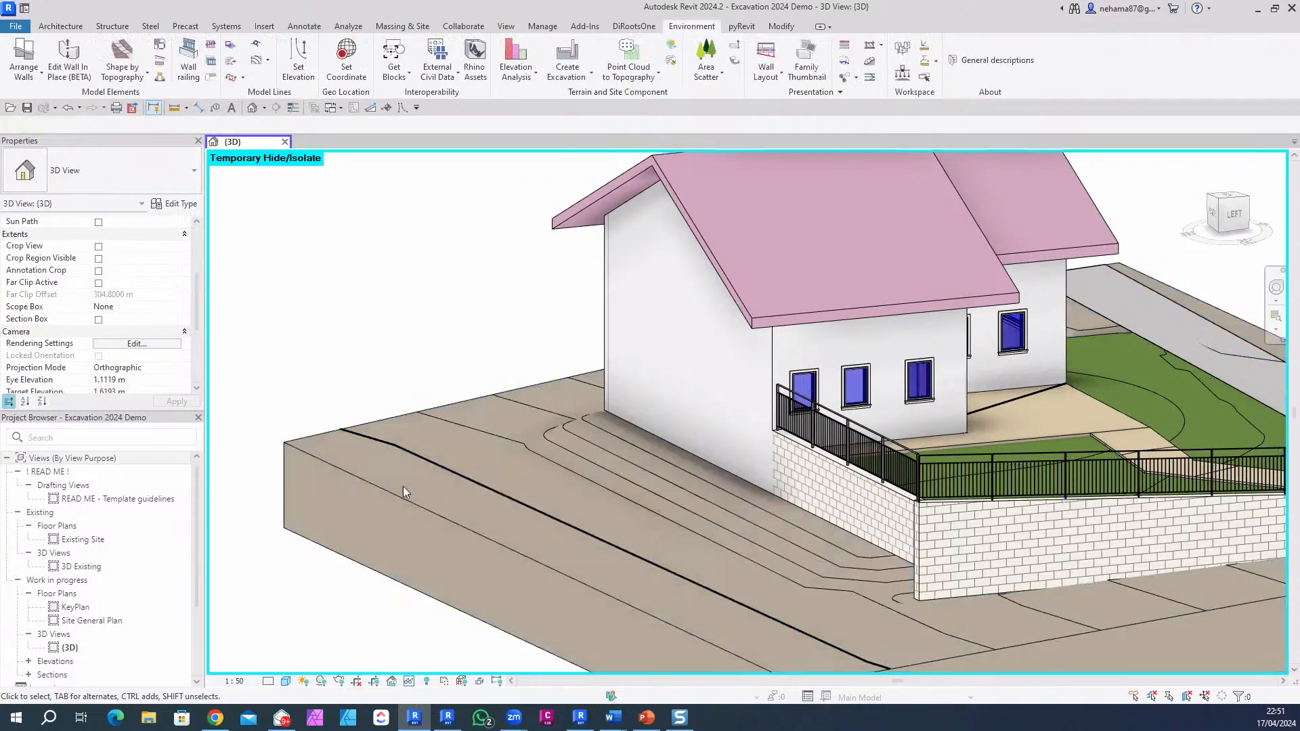
Step: Examine the excavated ground behind the house, marking the edge of the slope and the surrounding terrain with red freehand annotations
{"action": "scroll", "coordinate": [400, 402], "scroll_direction": "down", "scroll_amount": 3}
{"action": "middle_click_drag", "start_coordinate": [400, 401], "coordinate": [1096, 513], "text": "shift"}
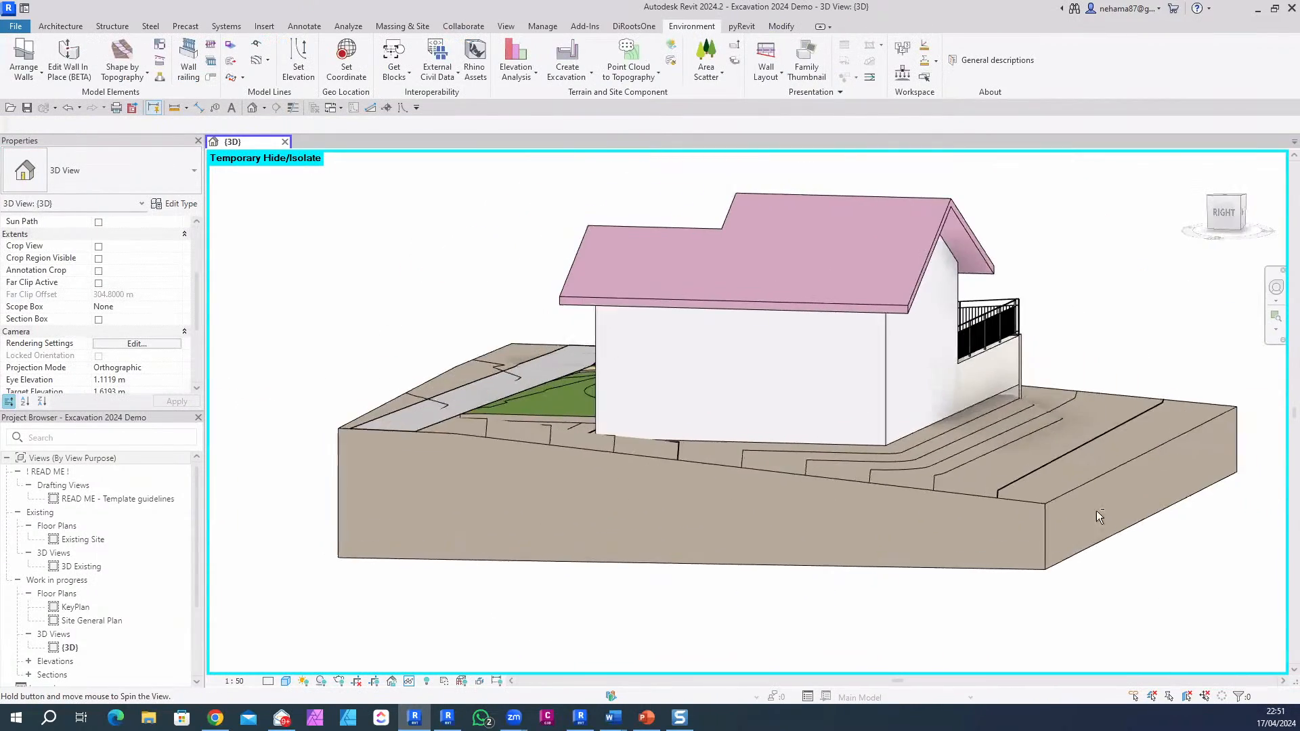
{"action": "scroll", "coordinate": [1155, 541], "scroll_direction": "up", "scroll_amount": 3}
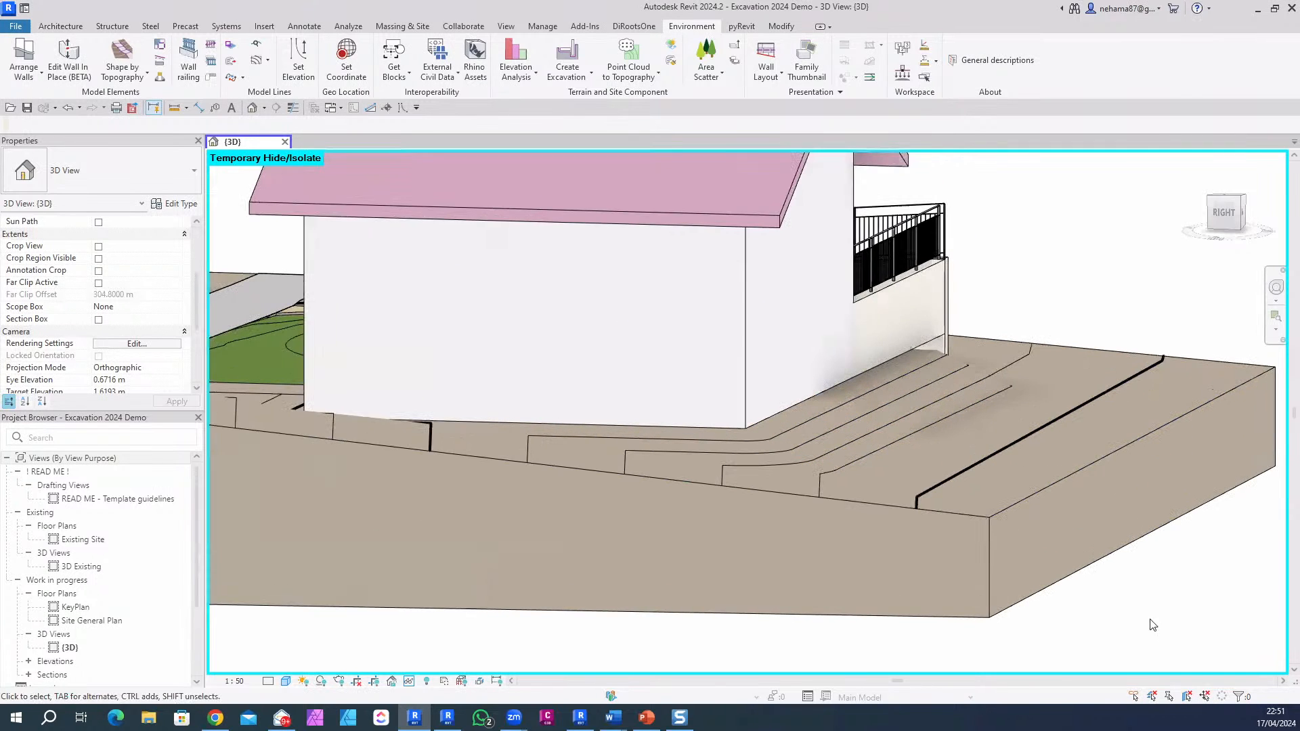
{"action": "middle_click_drag", "start_coordinate": [1135, 609], "coordinate": [982, 563]}
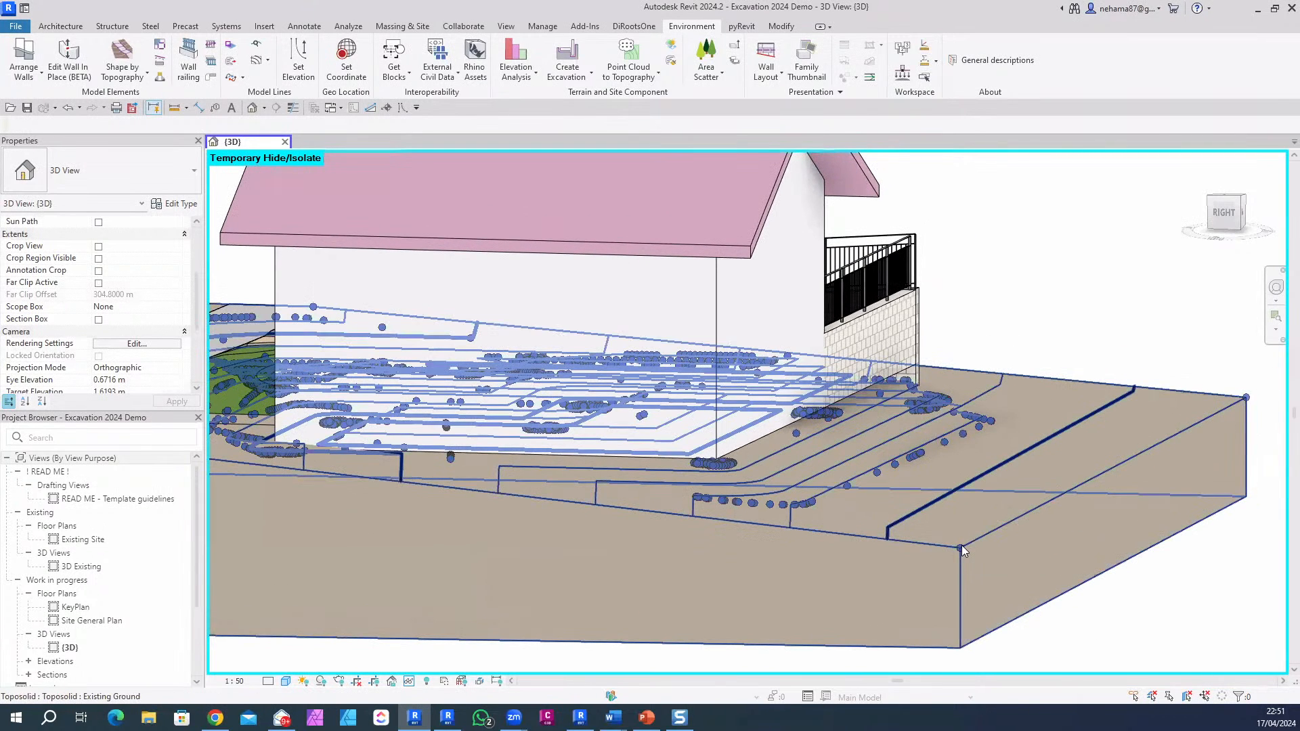
{"action": "mouse_move", "coordinate": [814, 505]}
{"action": "left_mouse_down"}
{"action": "mouse_move", "coordinate": [986, 417]}
{"action": "mouse_move", "coordinate": [958, 478]}
{"action": "mouse_move", "coordinate": [894, 522]}
{"action": "mouse_move", "coordinate": [945, 550]}
{"action": "left_mouse_up"}
{"action": "left_click_drag", "start_coordinate": [1055, 388], "coordinate": [1090, 425]}
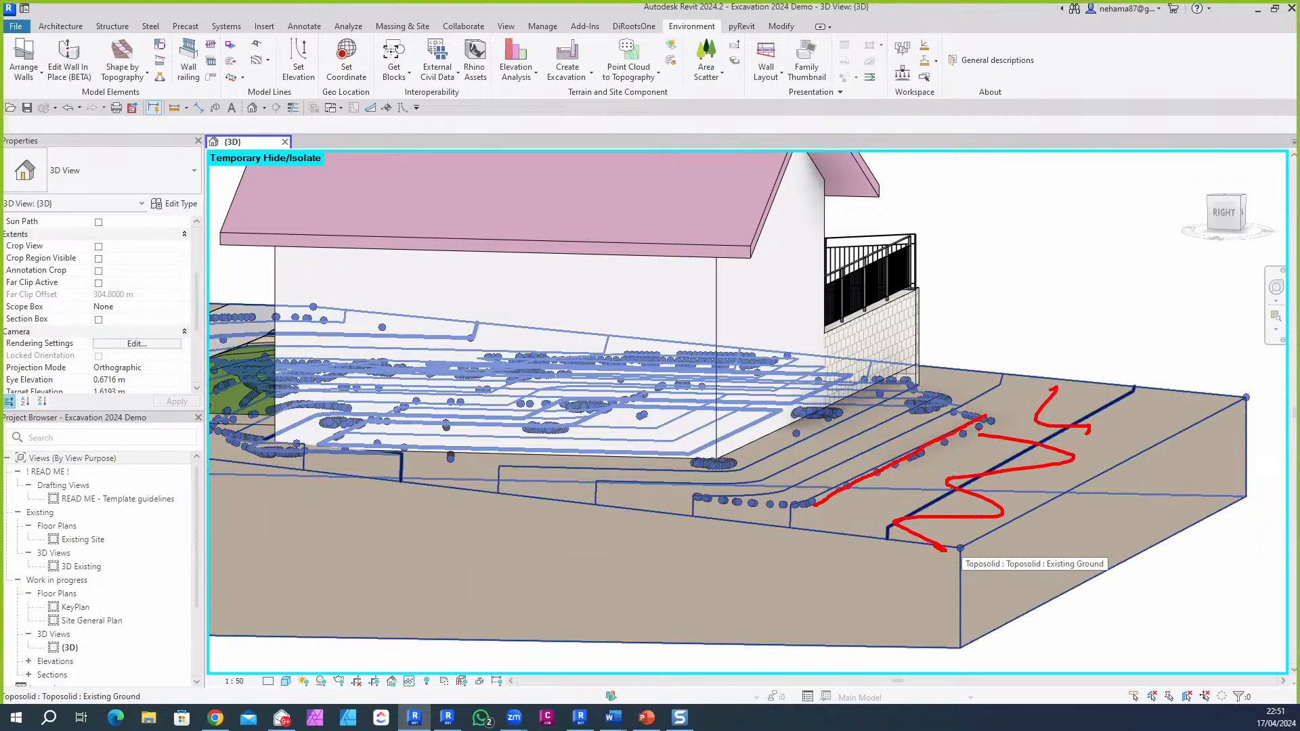
{"action": "left_click_drag", "start_coordinate": [975, 413], "coordinate": [915, 371]}
{"action": "left_click_drag", "start_coordinate": [978, 400], "coordinate": [940, 374]}
{"action": "key", "text": "Escape"}
{"action": "scroll", "coordinate": [749, 544], "scroll_direction": "down", "scroll_amount": 5}
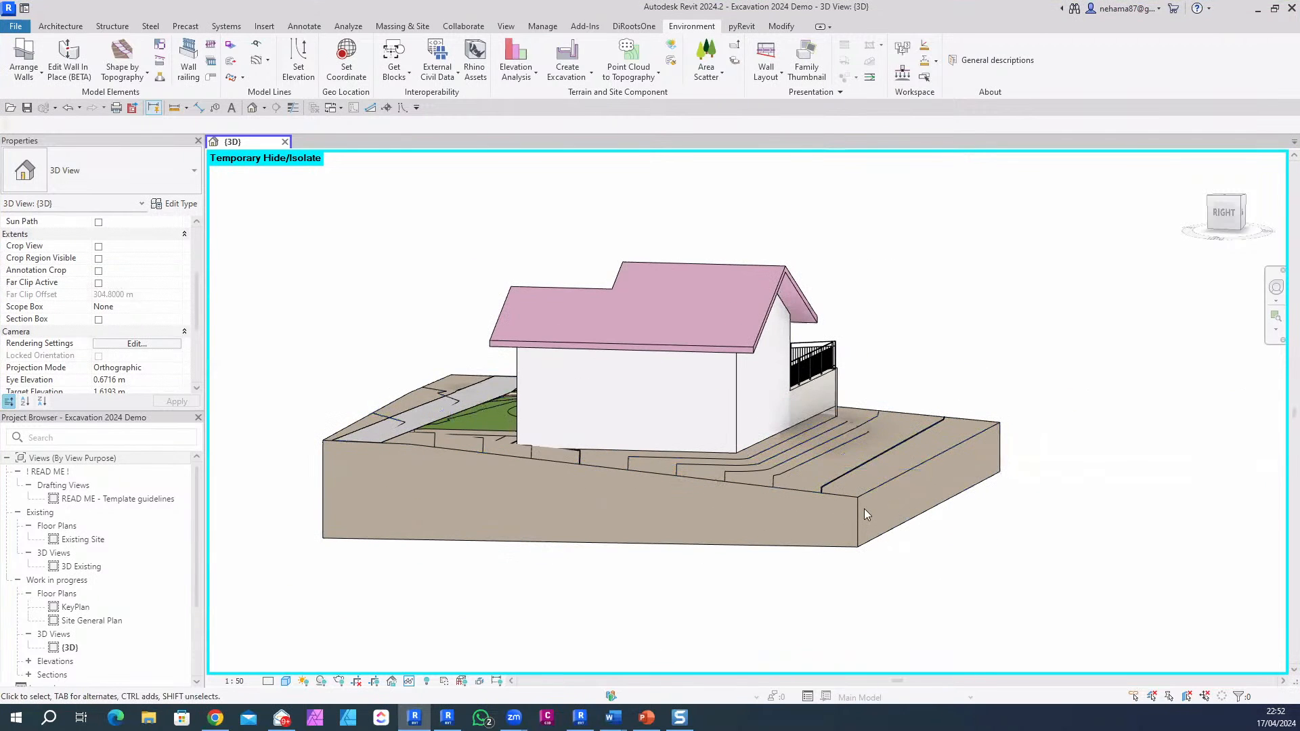
Step: Create a section box around the house and its terrain, and pull its side face inward to cut through the house
{"action": "middle_click_drag", "start_coordinate": [456, 605], "coordinate": [820, 644], "text": "shift"}
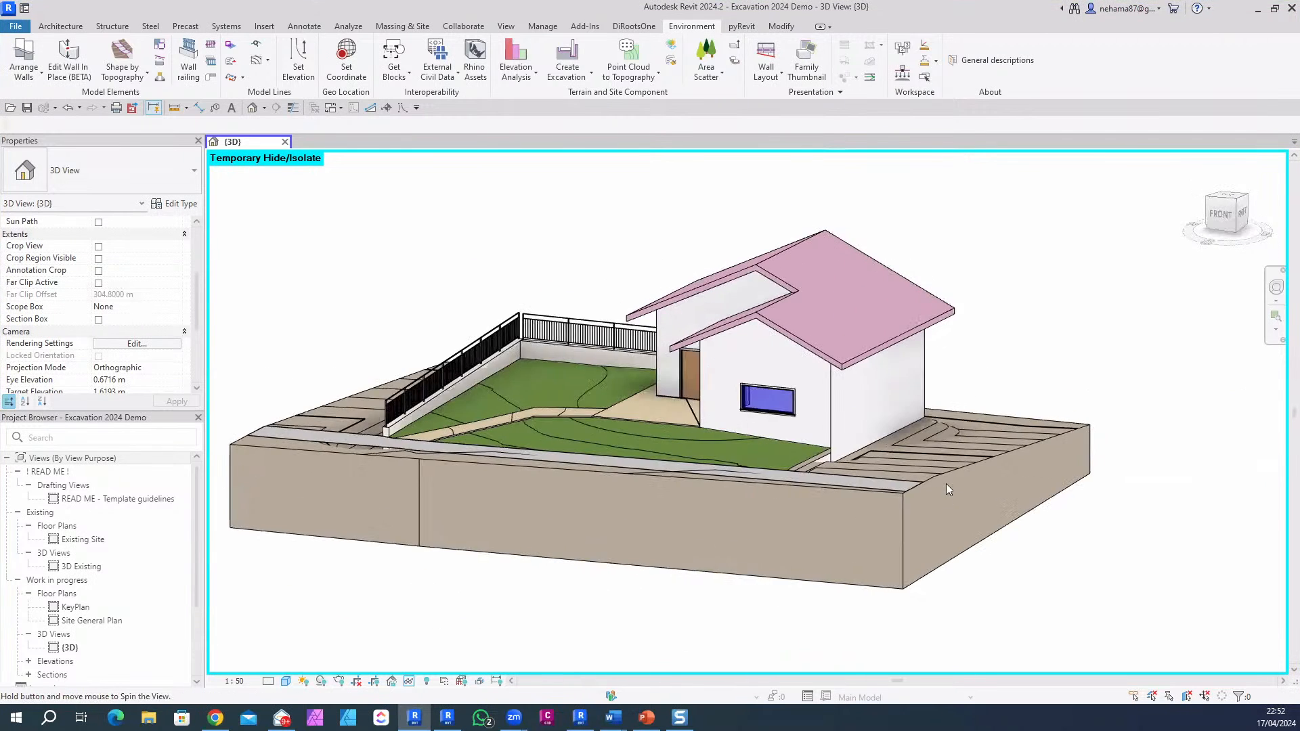
{"action": "left_click", "coordinate": [941, 474]}
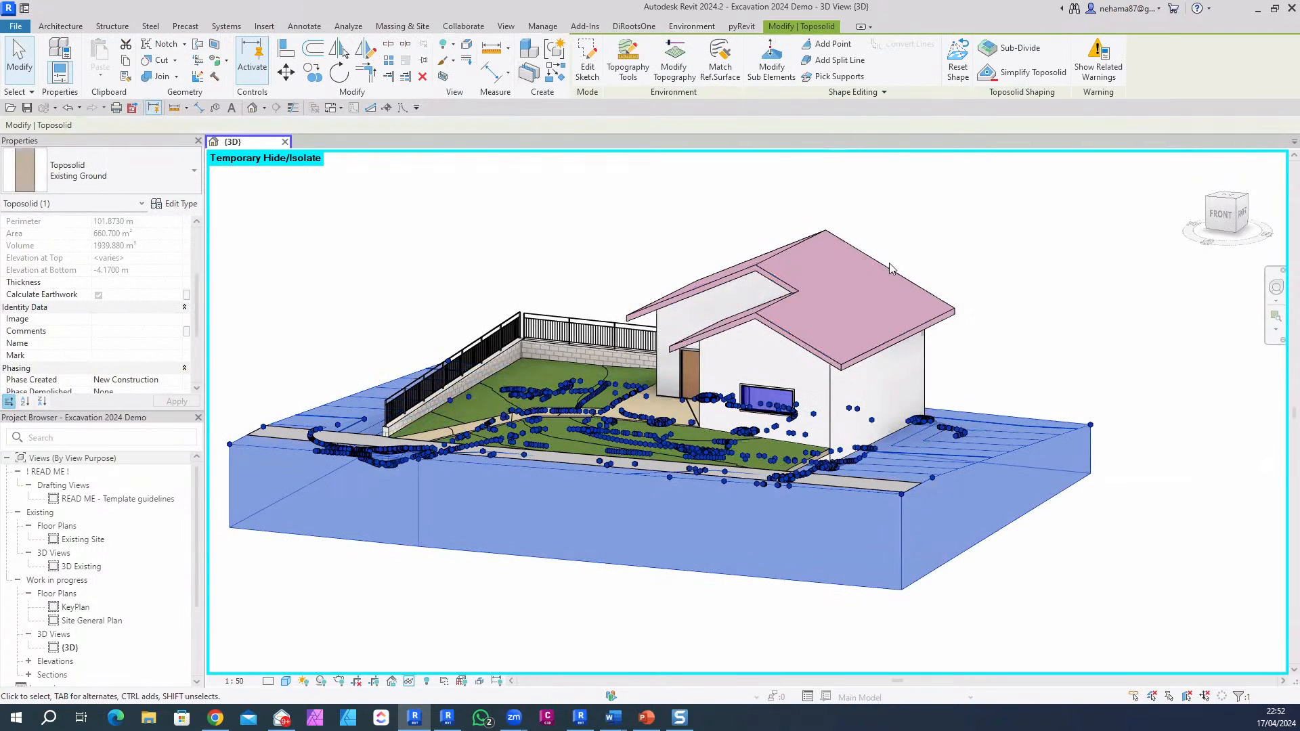
{"action": "left_click_drag", "start_coordinate": [950, 211], "coordinate": [641, 584]}
{"action": "left_click", "coordinate": [444, 76]}
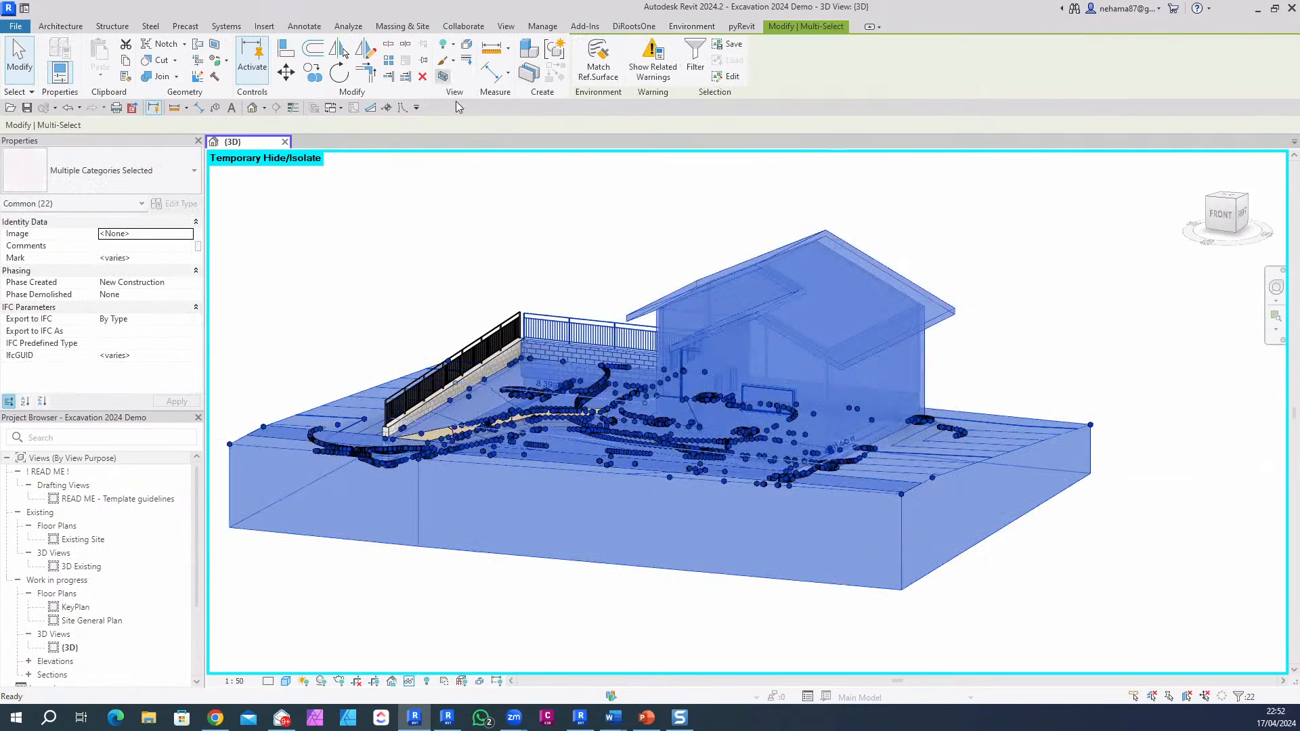
{"action": "left_click", "coordinate": [1147, 581]}
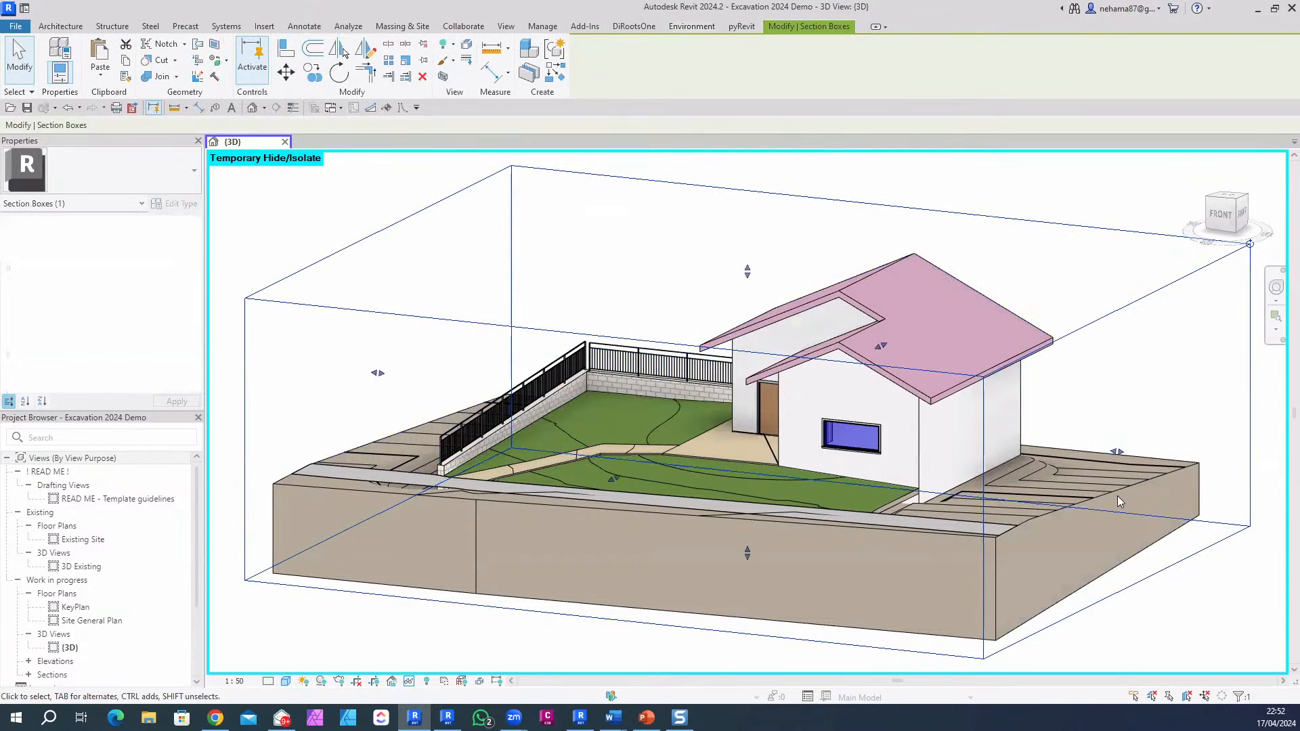
{"action": "left_click_drag", "start_coordinate": [1116, 450], "coordinate": [875, 434]}
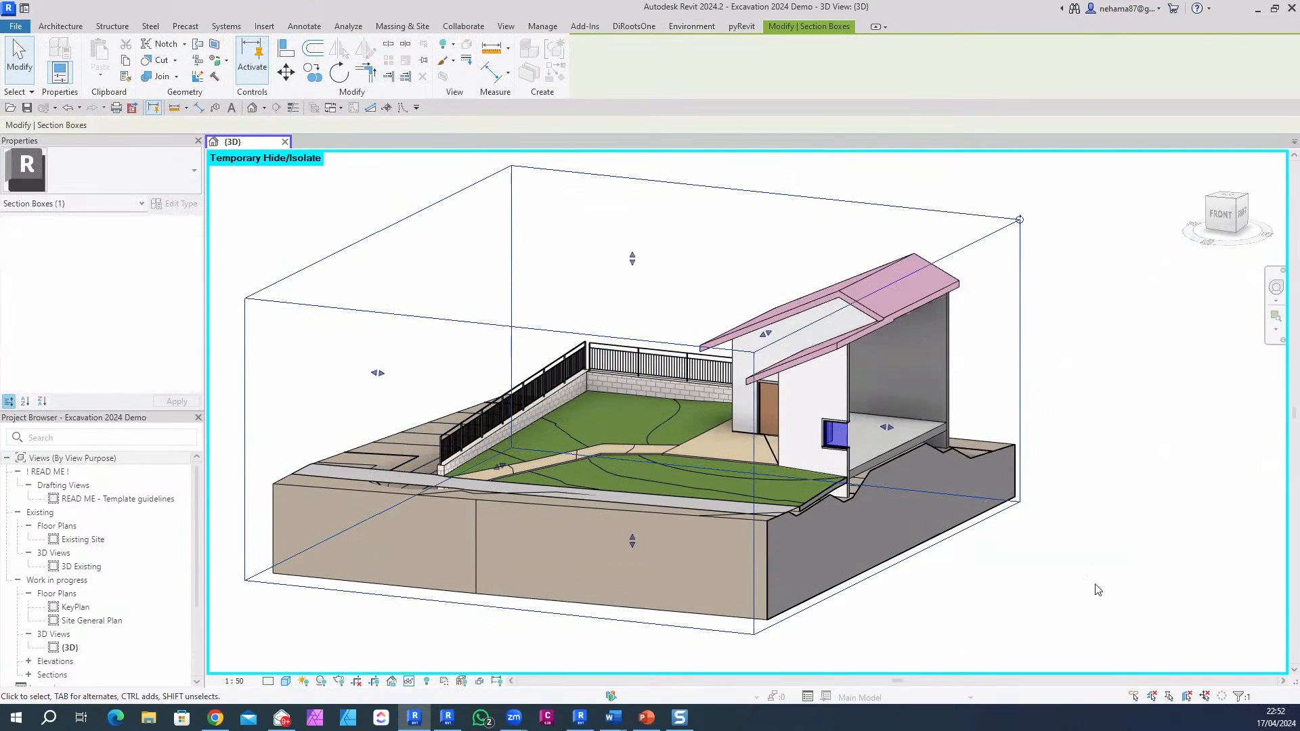
Step: Examine the excavation profile beneath the cut house, marking the pit bottom and the side slope with red arrows
{"action": "middle_click_drag", "start_coordinate": [1109, 588], "coordinate": [706, 588], "text": "shift"}
{"action": "scroll", "coordinate": [709, 594], "scroll_direction": "up", "scroll_amount": 3}
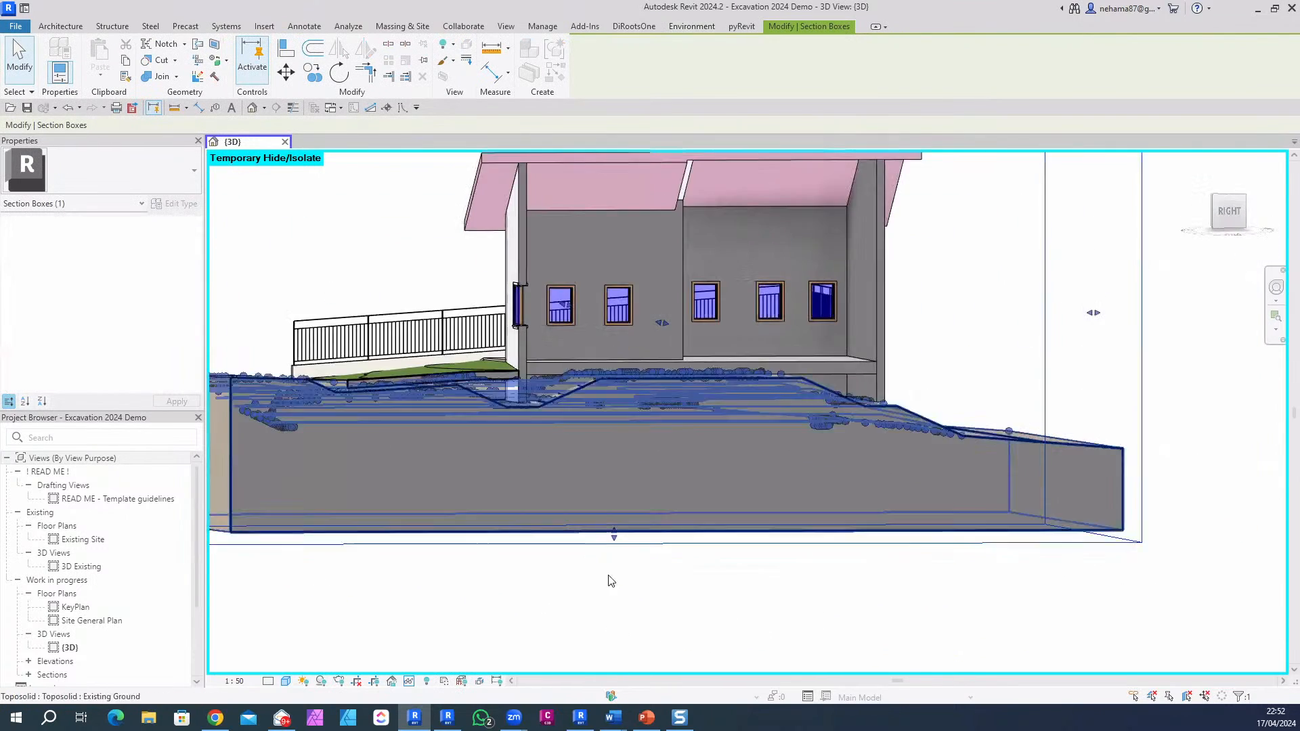
{"action": "middle_click_drag", "start_coordinate": [962, 609], "coordinate": [908, 591], "text": "shift"}
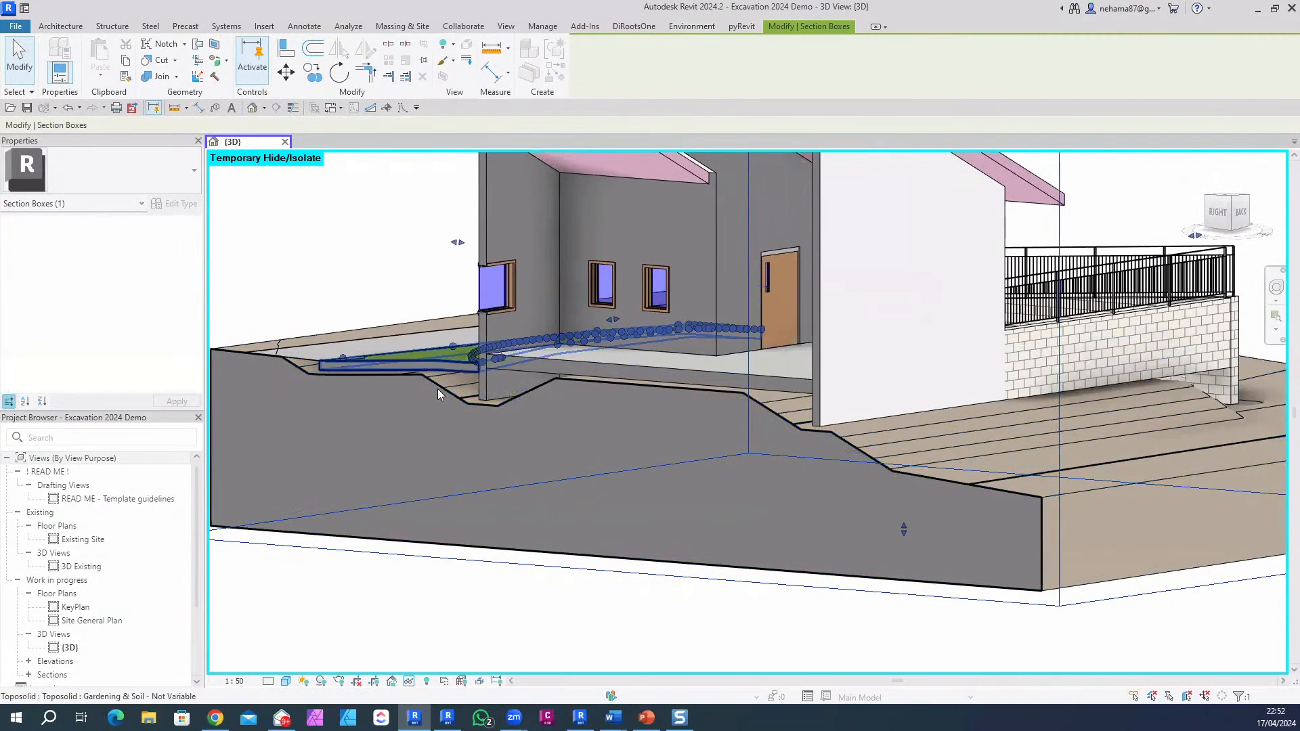
{"action": "scroll", "coordinate": [441, 549], "scroll_direction": "down", "scroll_amount": 5}
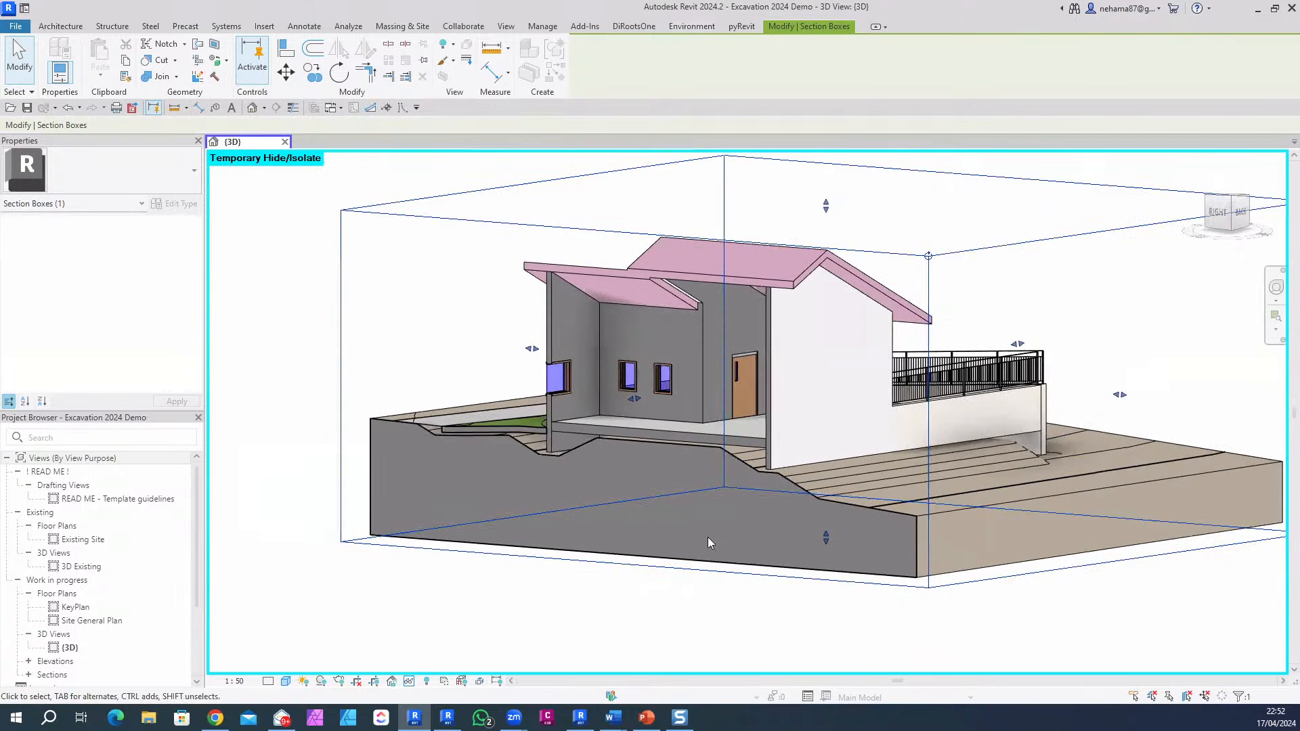
{"action": "scroll", "coordinate": [685, 377], "scroll_direction": "up", "scroll_amount": 6}
{"action": "scroll", "coordinate": [685, 377], "scroll_direction": "up", "scroll_amount": 4}
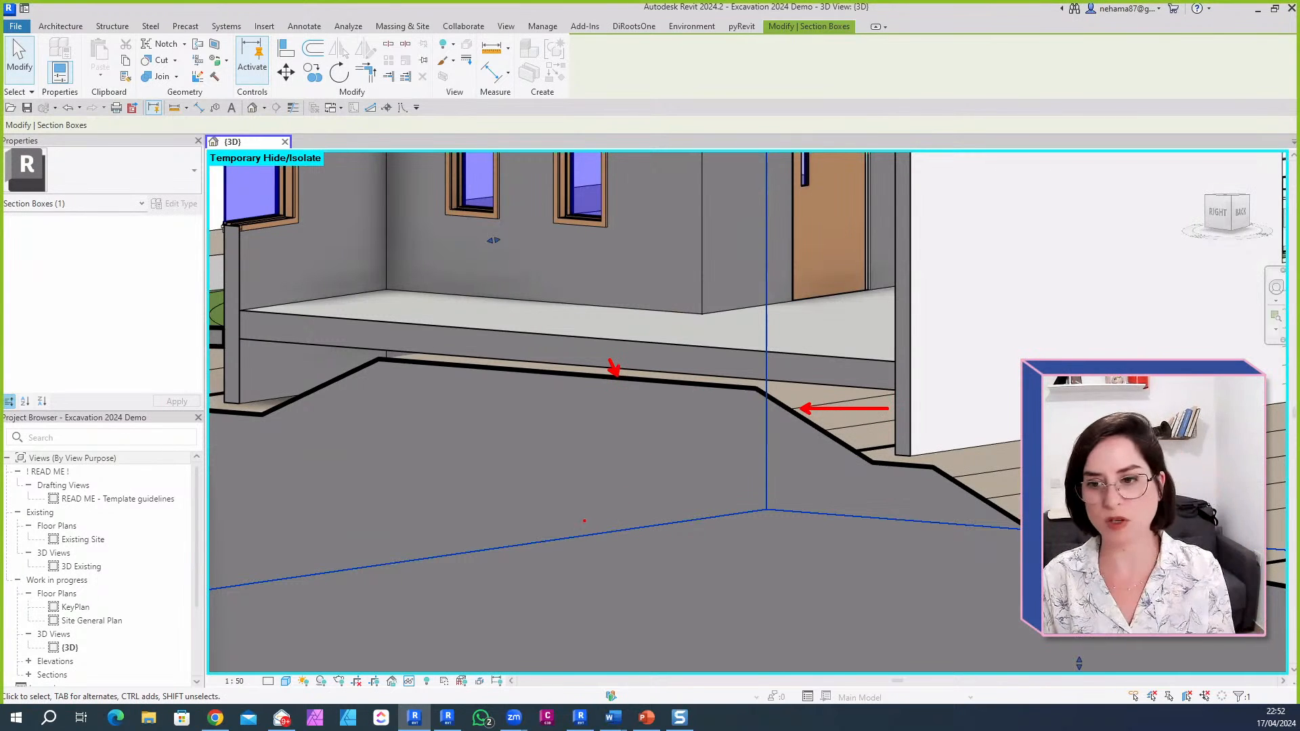
{"action": "scroll", "coordinate": [514, 481], "scroll_direction": "down", "scroll_amount": 3}
{"action": "scroll", "coordinate": [623, 419], "scroll_direction": "down", "scroll_amount": 3}
{"action": "scroll", "coordinate": [973, 569], "scroll_direction": "down", "scroll_amount": 2}
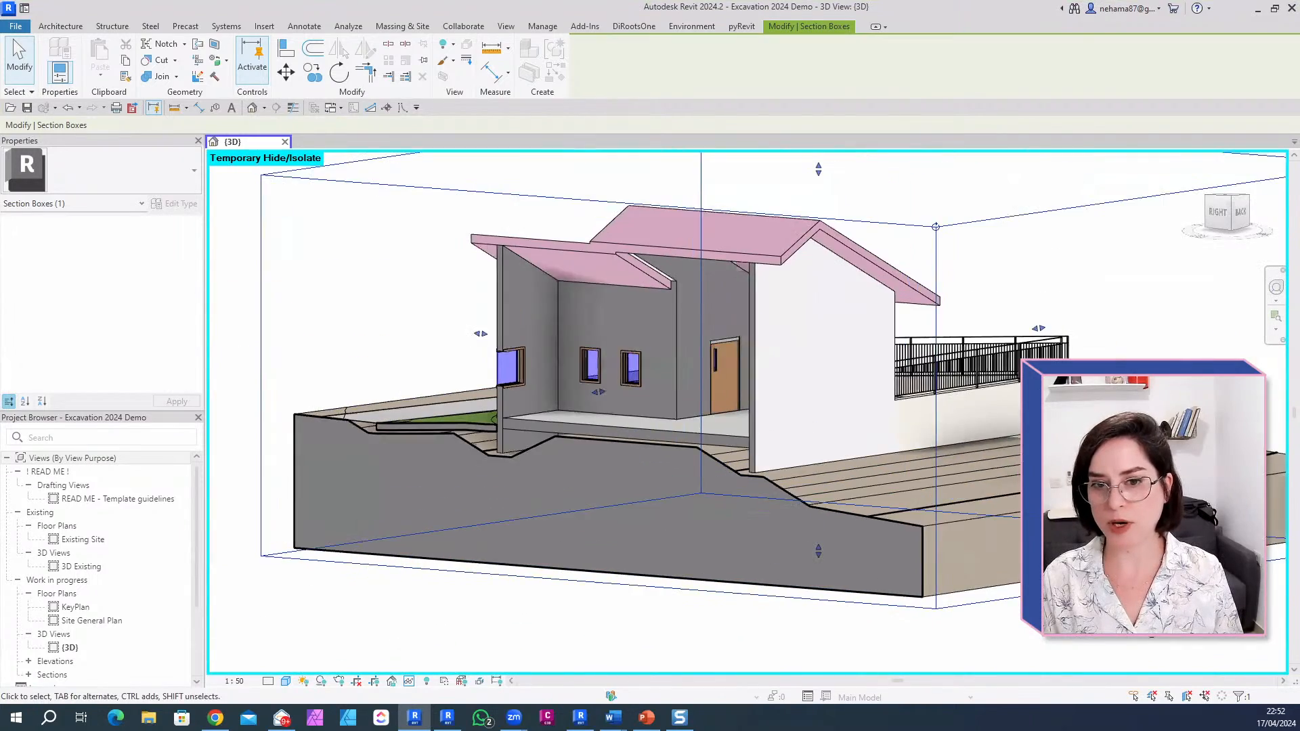
Step: Pull the section box's back face inward to cut through the house, the garden and the retaining wall
{"action": "middle_click_drag", "start_coordinate": [1054, 646], "coordinate": [1009, 667], "text": "shift"}
{"action": "mouse_move", "coordinate": [818, 547]}
{"action": "left_mouse_down"}
{"action": "mouse_move", "coordinate": [818, 413]}
{"action": "mouse_move", "coordinate": [820, 528]}
{"action": "left_mouse_up"}
{"action": "left_click_drag", "start_coordinate": [794, 437], "coordinate": [813, 369]}
{"action": "middle_click_drag", "start_coordinate": [1009, 625], "coordinate": [1162, 587], "text": "shift"}
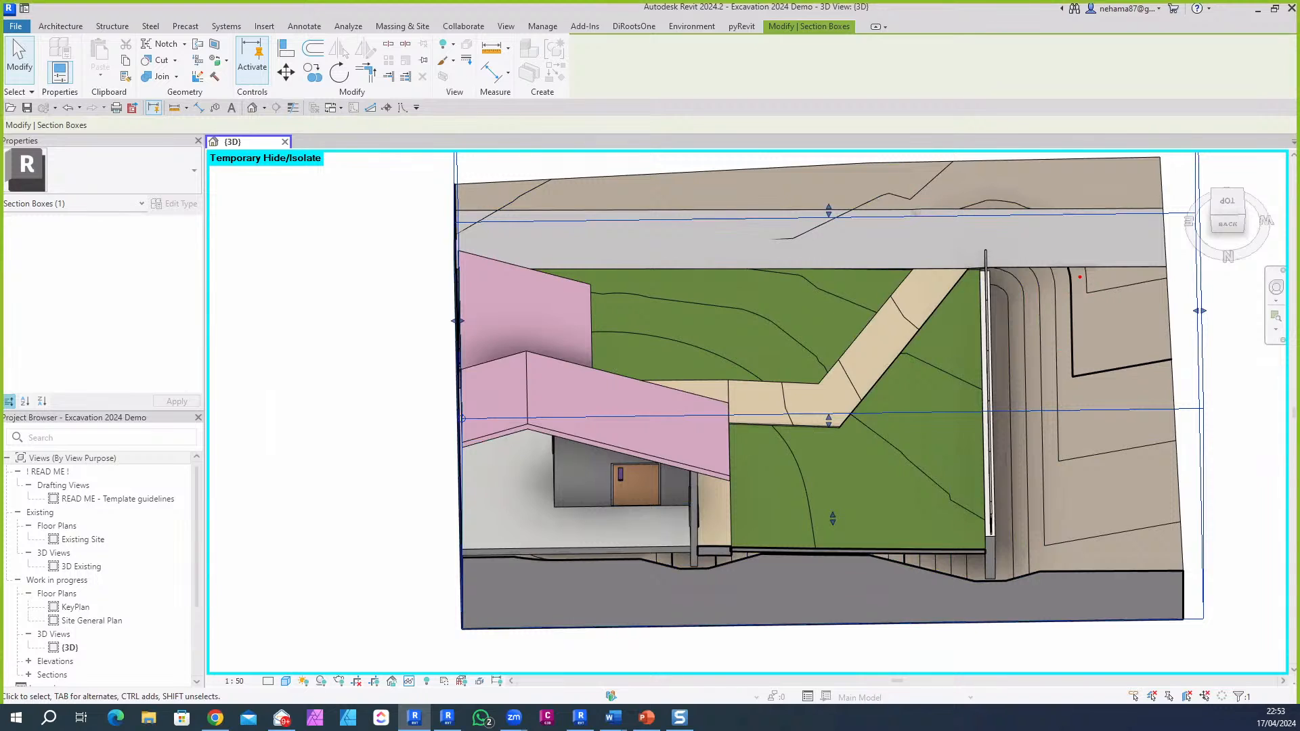
Step: Mark the excavated slope beside the retaining wall with red freehand annotations, examine its outer limit, and clear the marks
{"action": "mouse_move", "coordinate": [1095, 339]}
{"action": "left_mouse_down"}
{"action": "mouse_move", "coordinate": [1086, 581]}
{"action": "mouse_move", "coordinate": [980, 490]}
{"action": "mouse_move", "coordinate": [1009, 260]}
{"action": "mouse_move", "coordinate": [1088, 565]}
{"action": "mouse_move", "coordinate": [998, 596]}
{"action": "left_mouse_up"}
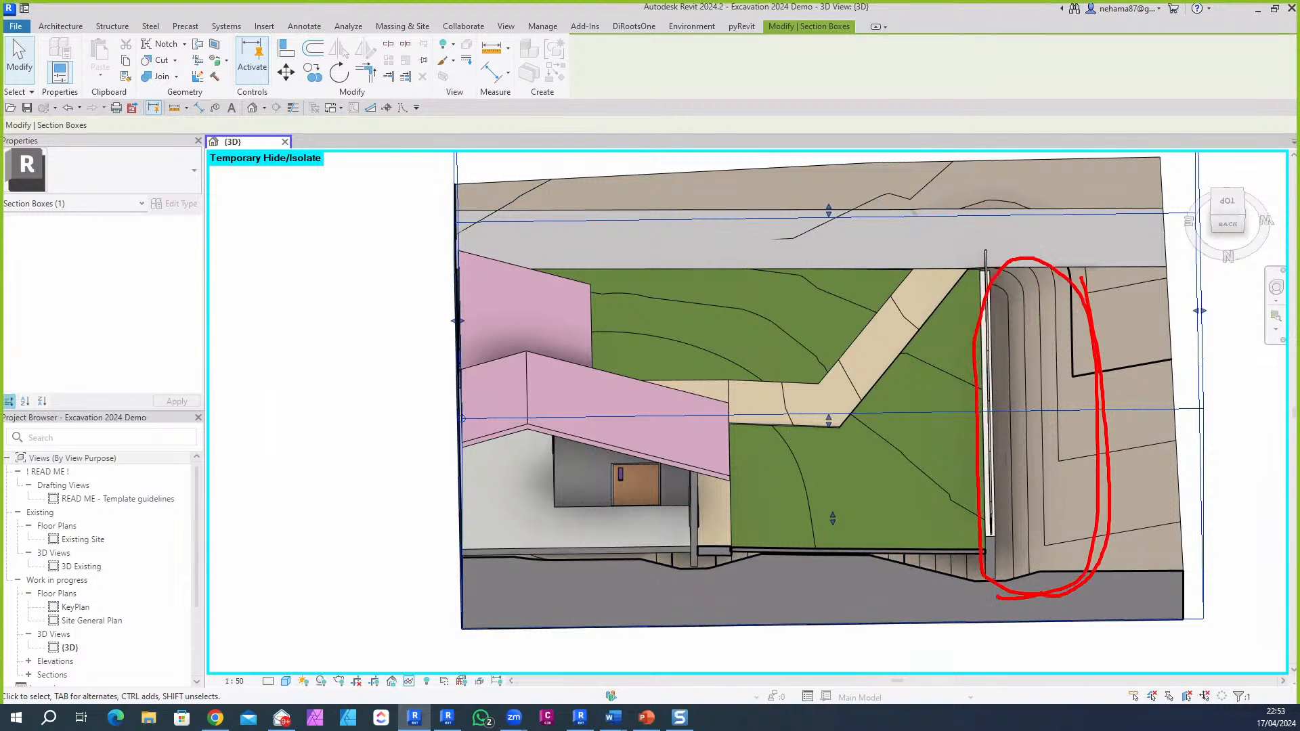
{"action": "key", "text": "e"}
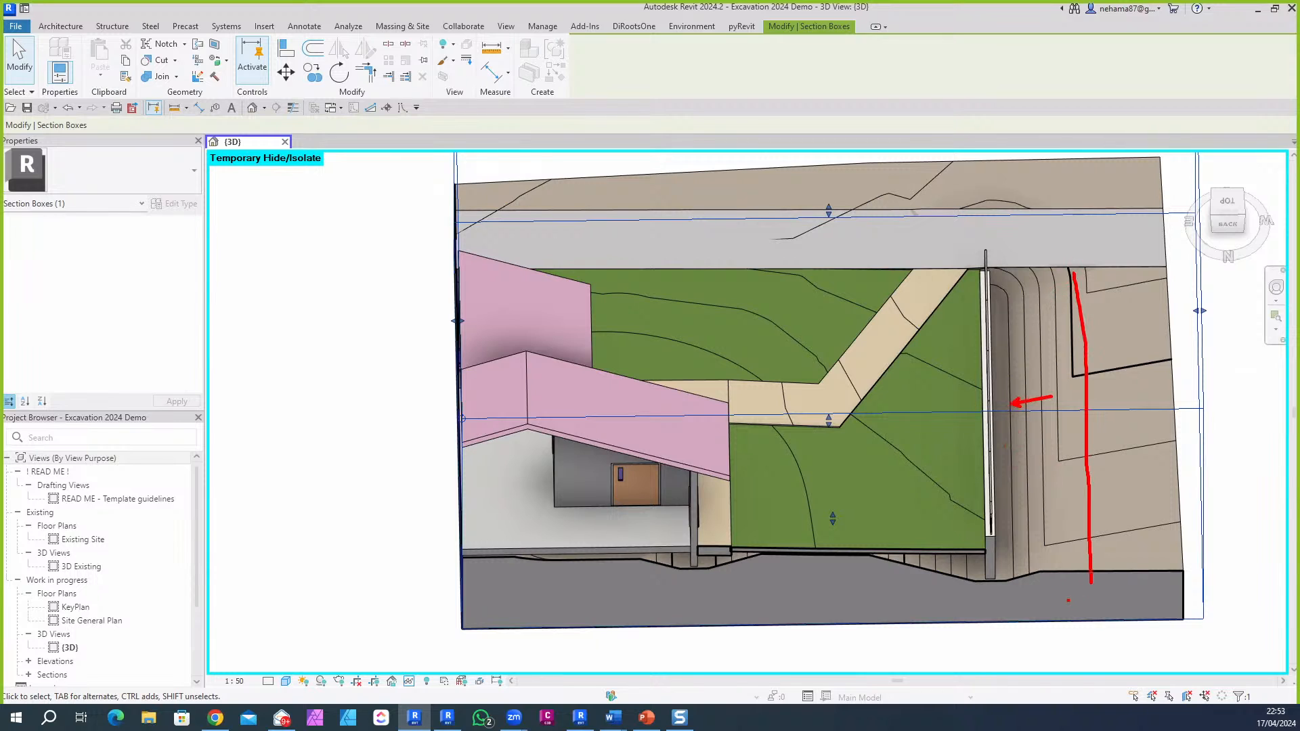
{"action": "mouse_move", "coordinate": [1054, 281]}
{"action": "left_mouse_down"}
{"action": "mouse_move", "coordinate": [1026, 420]}
{"action": "mouse_move", "coordinate": [1061, 548]}
{"action": "left_mouse_up"}
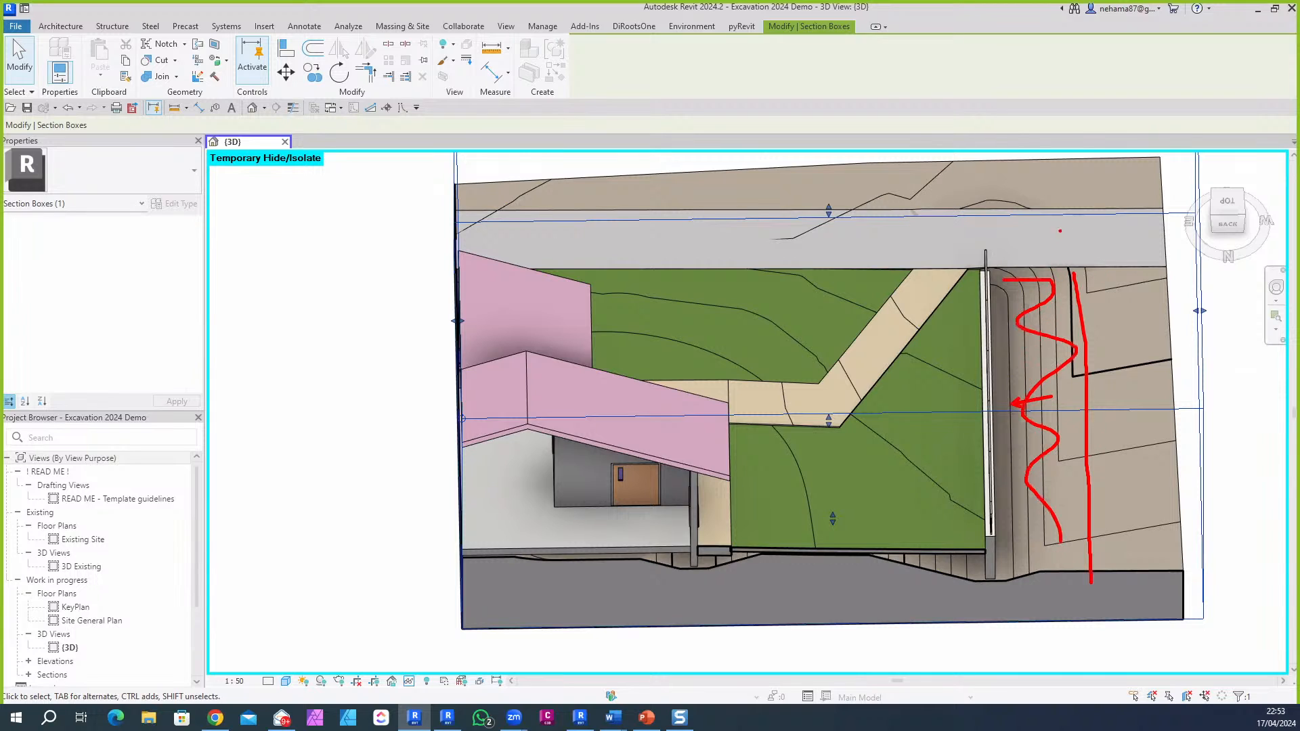
{"action": "left_click_drag", "start_coordinate": [1070, 215], "coordinate": [1093, 577]}
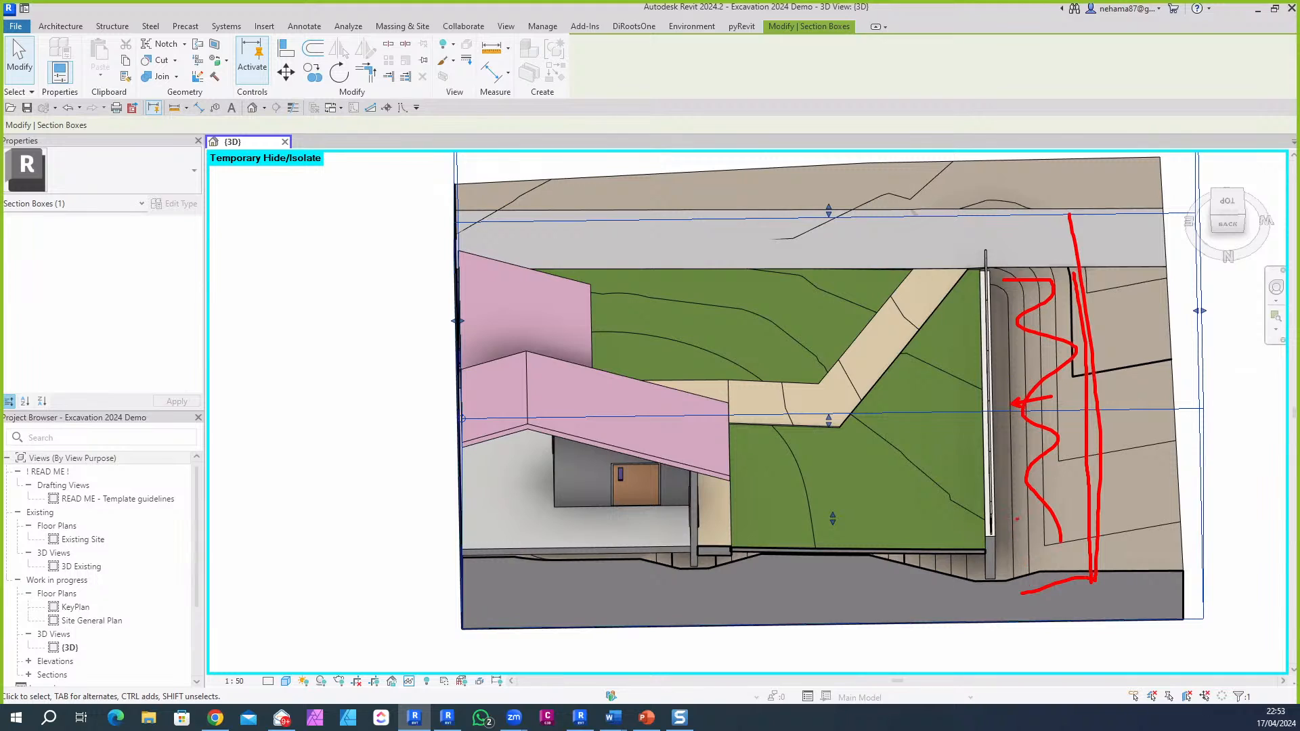
{"action": "key", "text": "Escape"}
{"action": "scroll", "coordinate": [875, 584], "scroll_direction": "down", "scroll_amount": 2}
{"action": "middle_click_drag", "start_coordinate": [786, 599], "coordinate": [1022, 511], "text": "shift"}
{"action": "key", "text": "Escape"}
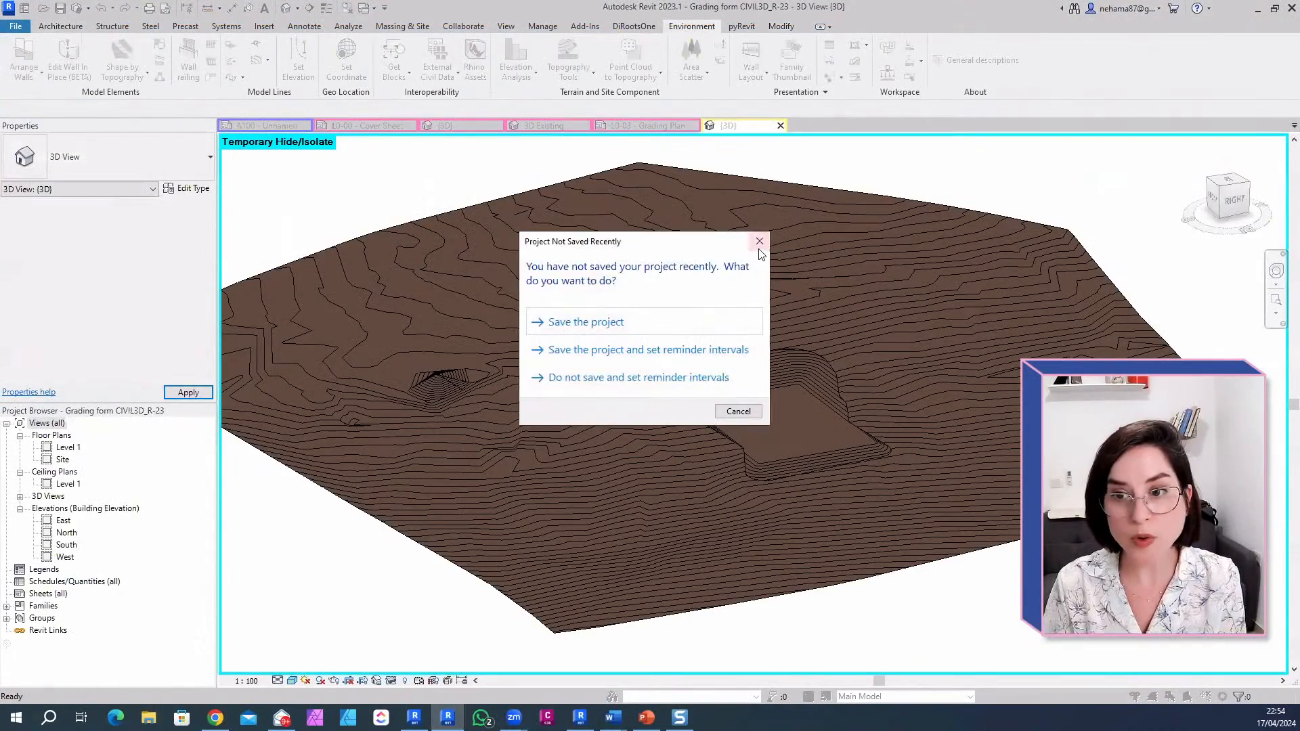
Step: In the Grading form CIVIL3D_R-23 project, dismiss the save reminder and select the graded pit's topography surface
{"action": "left_click", "coordinate": [760, 245]}
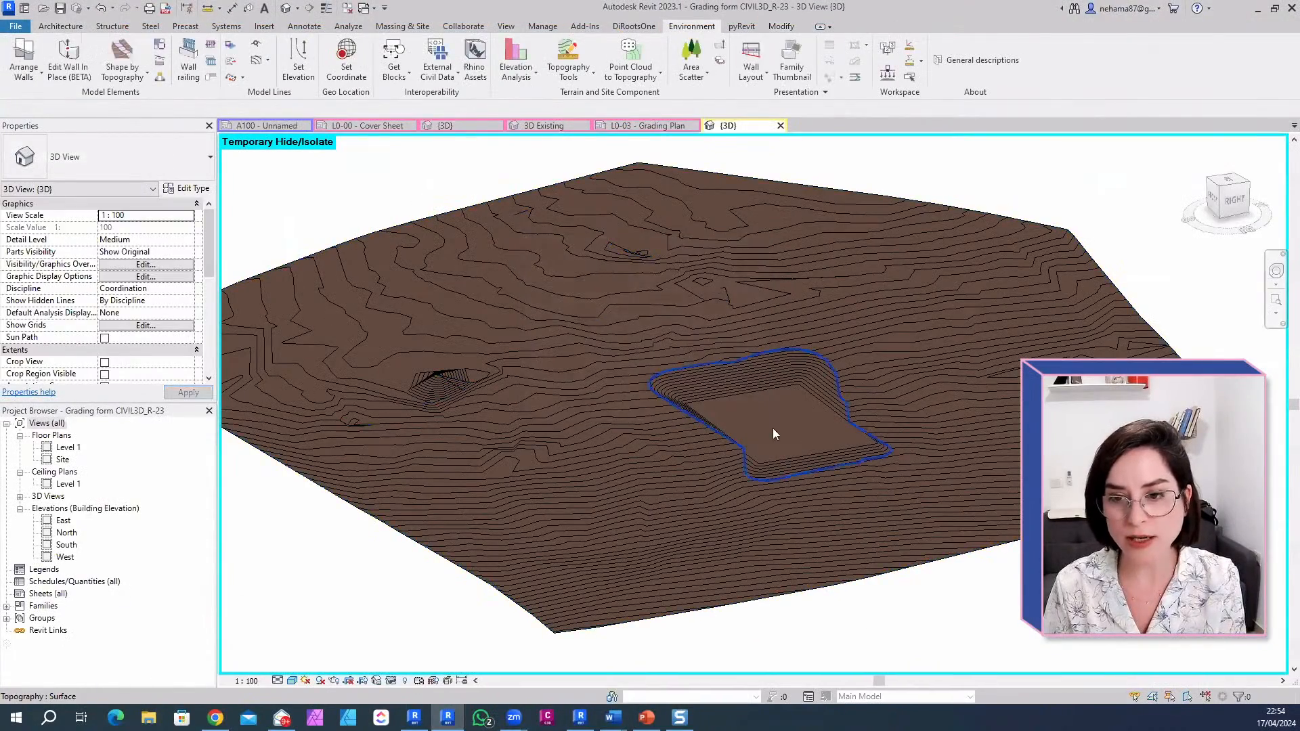
{"action": "scroll", "coordinate": [806, 551], "scroll_direction": "down", "scroll_amount": 3}
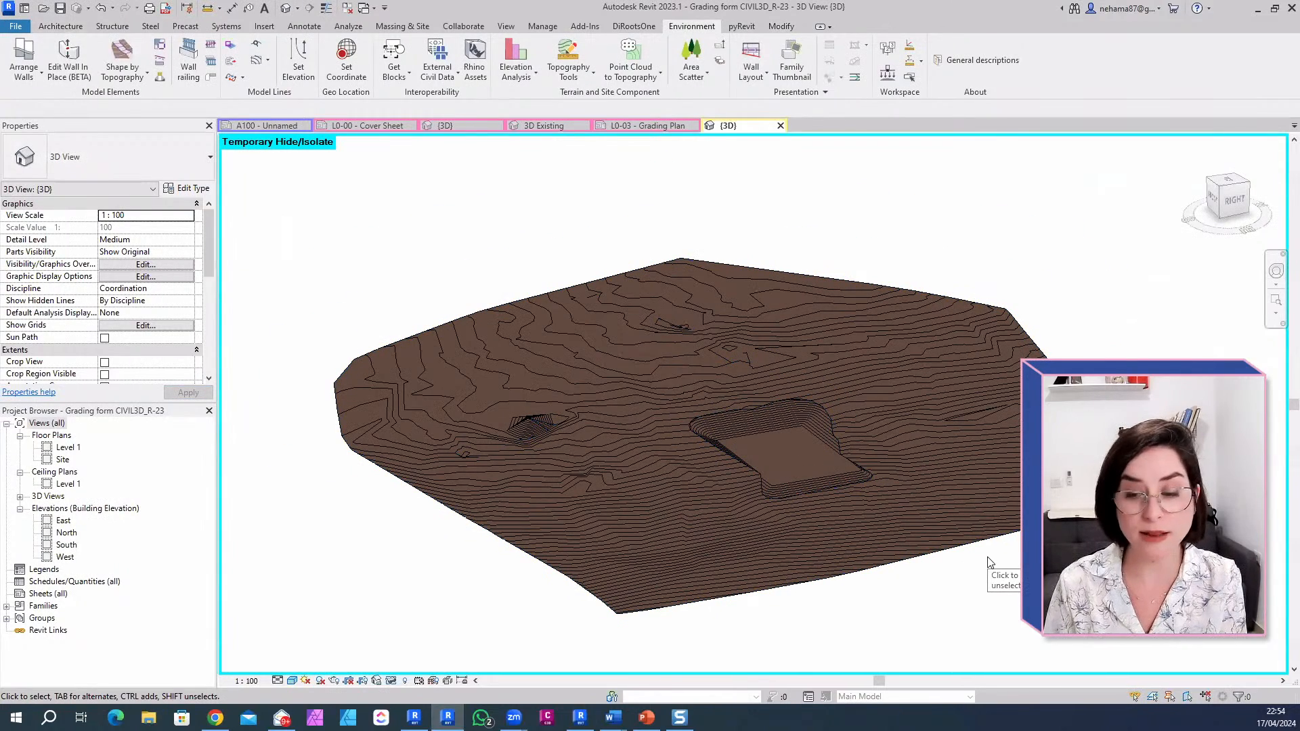
{"action": "scroll", "coordinate": [798, 460], "scroll_direction": "up", "scroll_amount": 4}
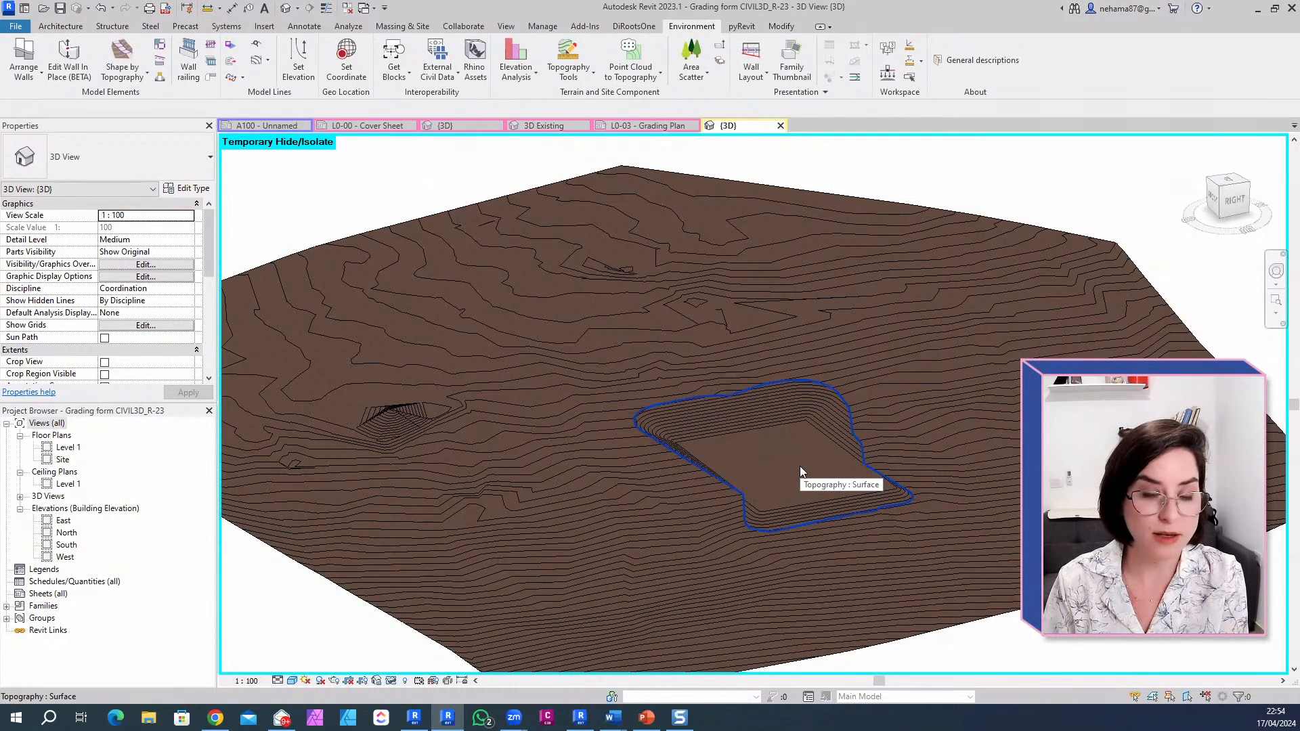
{"action": "left_click", "coordinate": [801, 472]}
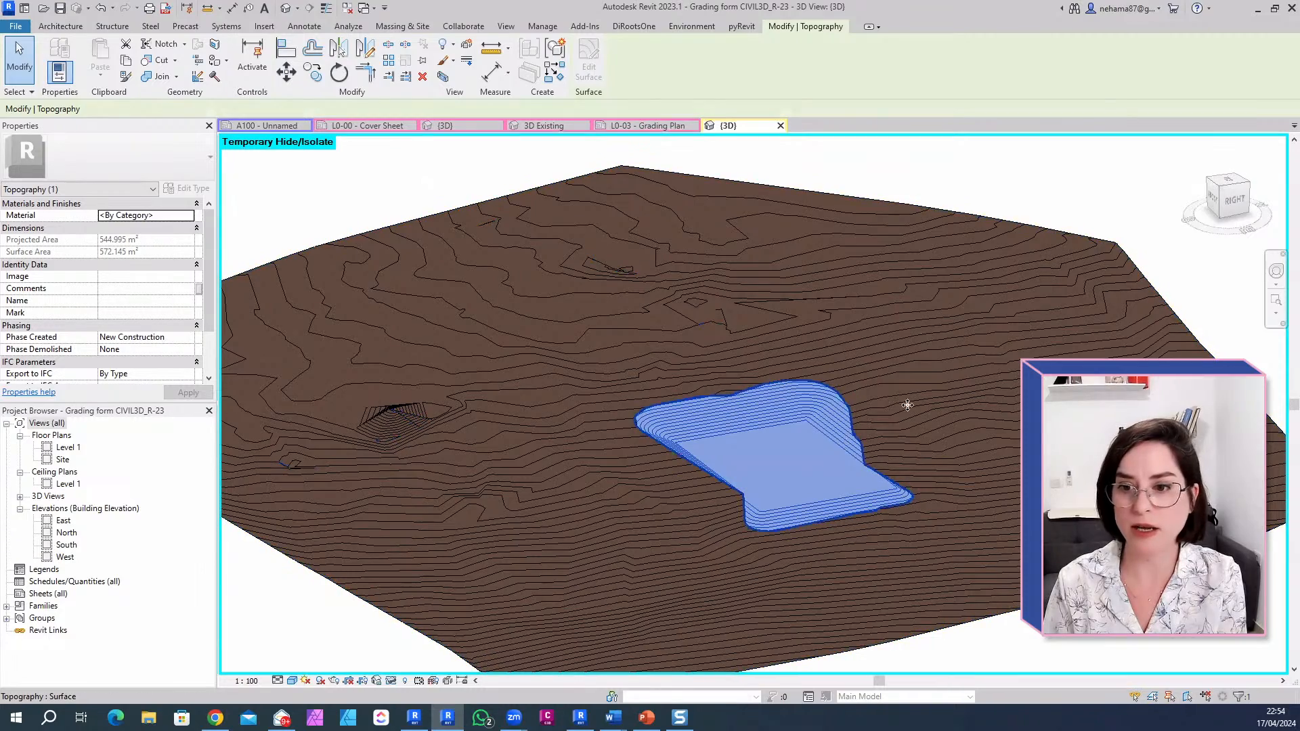
{"action": "scroll", "coordinate": [807, 482], "scroll_direction": "down", "scroll_amount": 2}
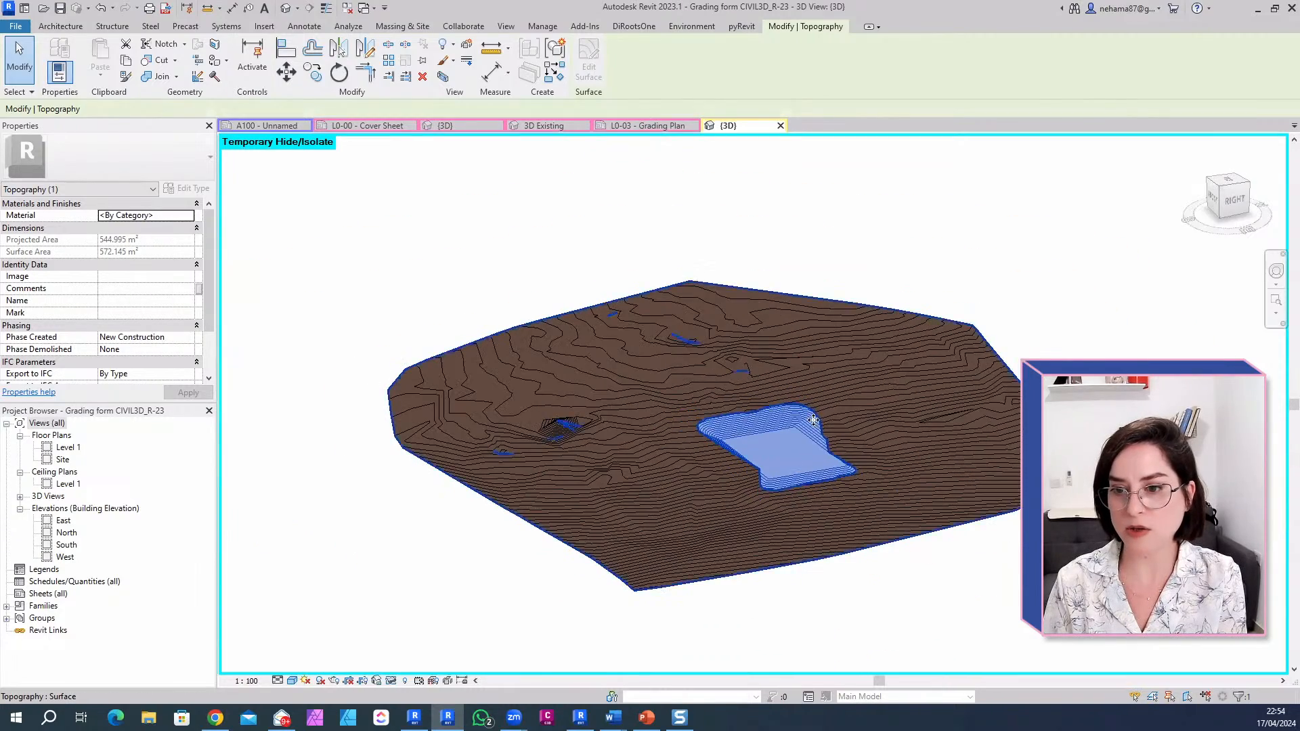
{"action": "scroll", "coordinate": [697, 430], "scroll_direction": "up", "scroll_amount": 4}
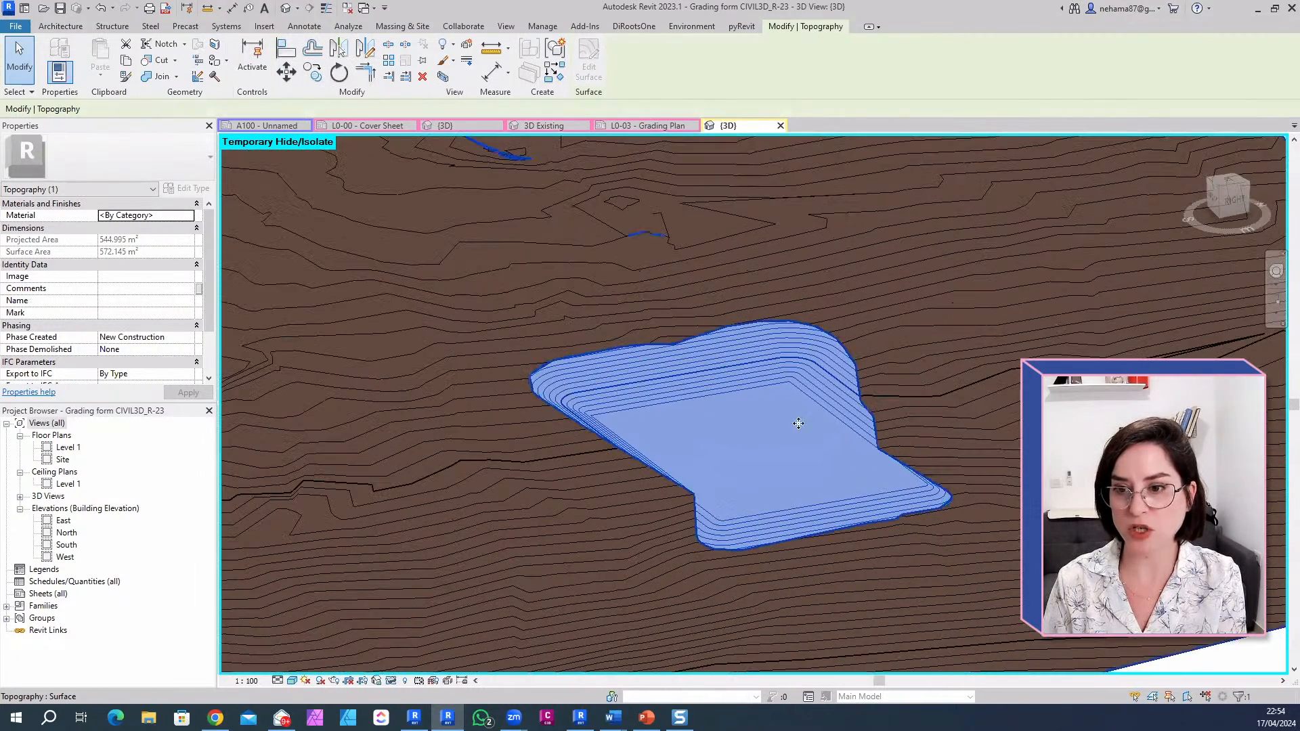
Step: Open External Civil Data and preview the Slope_to_Topo surface of EG+GRADING.xml, followed by the whole file
{"action": "left_click", "coordinate": [691, 28]}
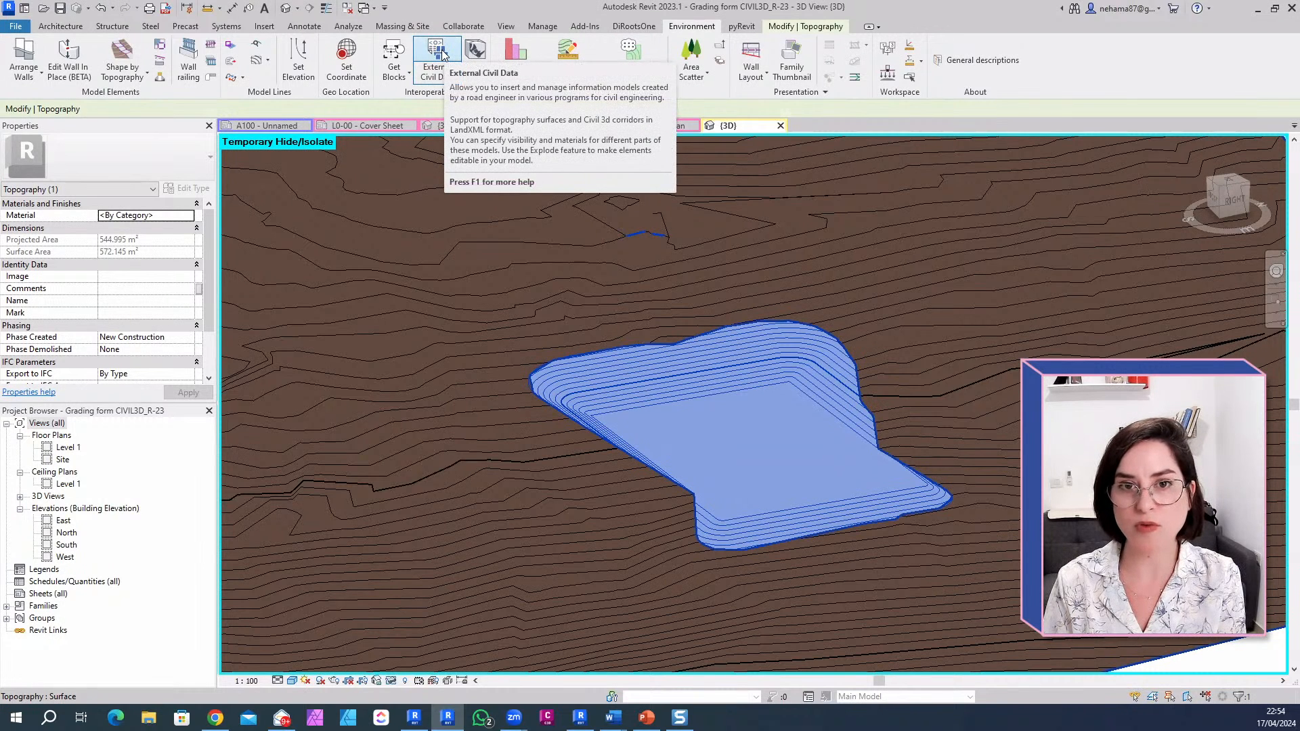
{"action": "left_click", "coordinate": [443, 54]}
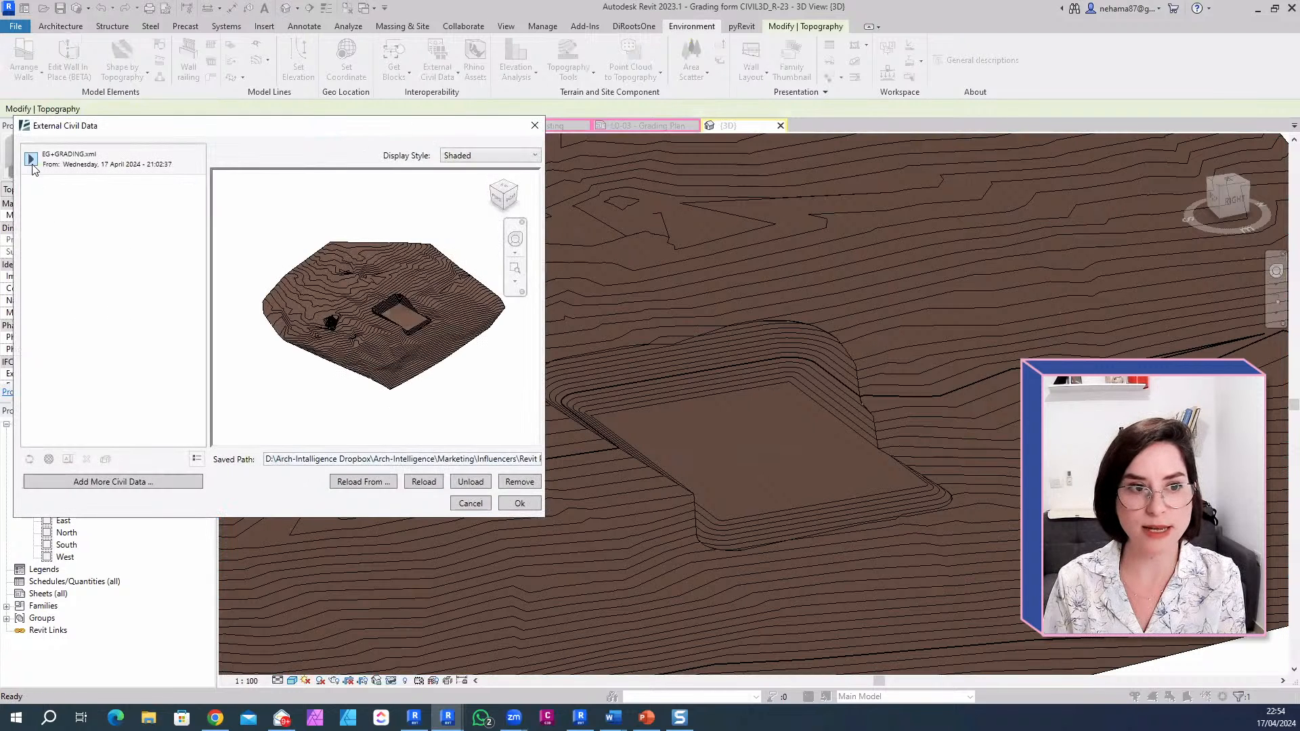
{"action": "left_click", "coordinate": [31, 160]}
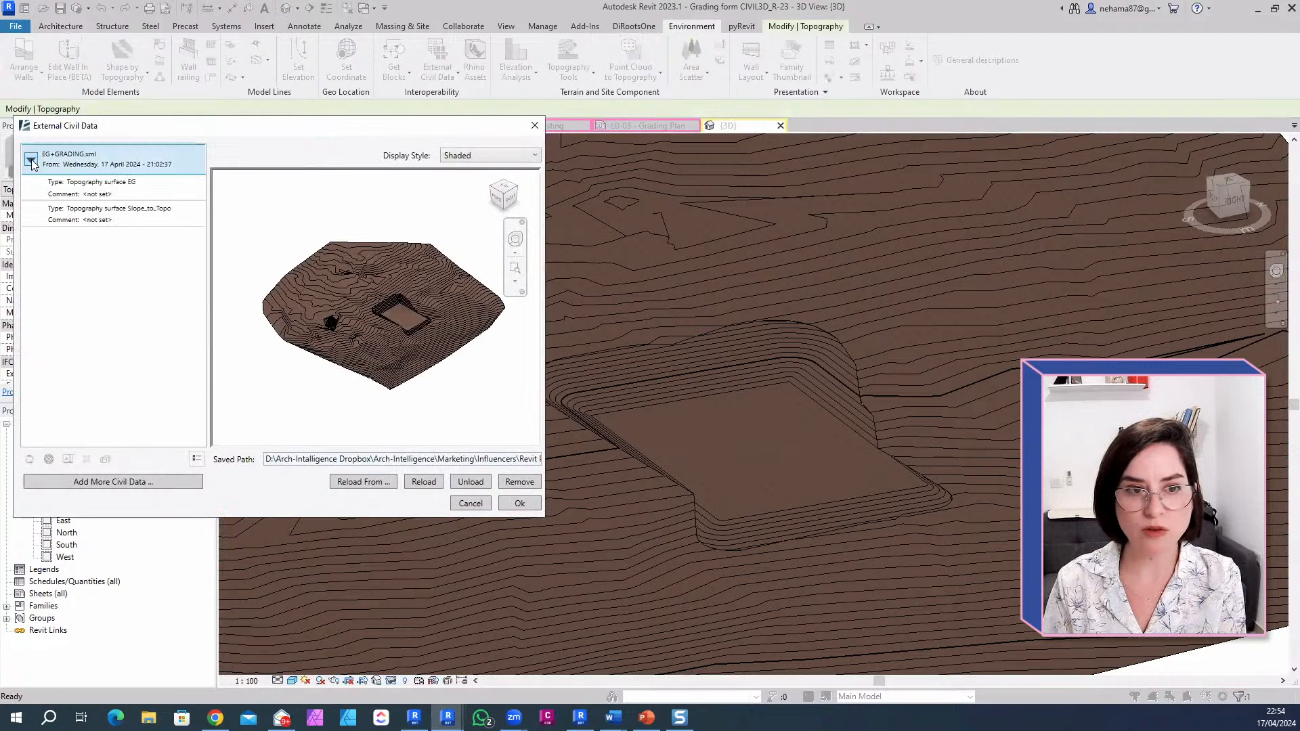
{"action": "left_click", "coordinate": [115, 211]}
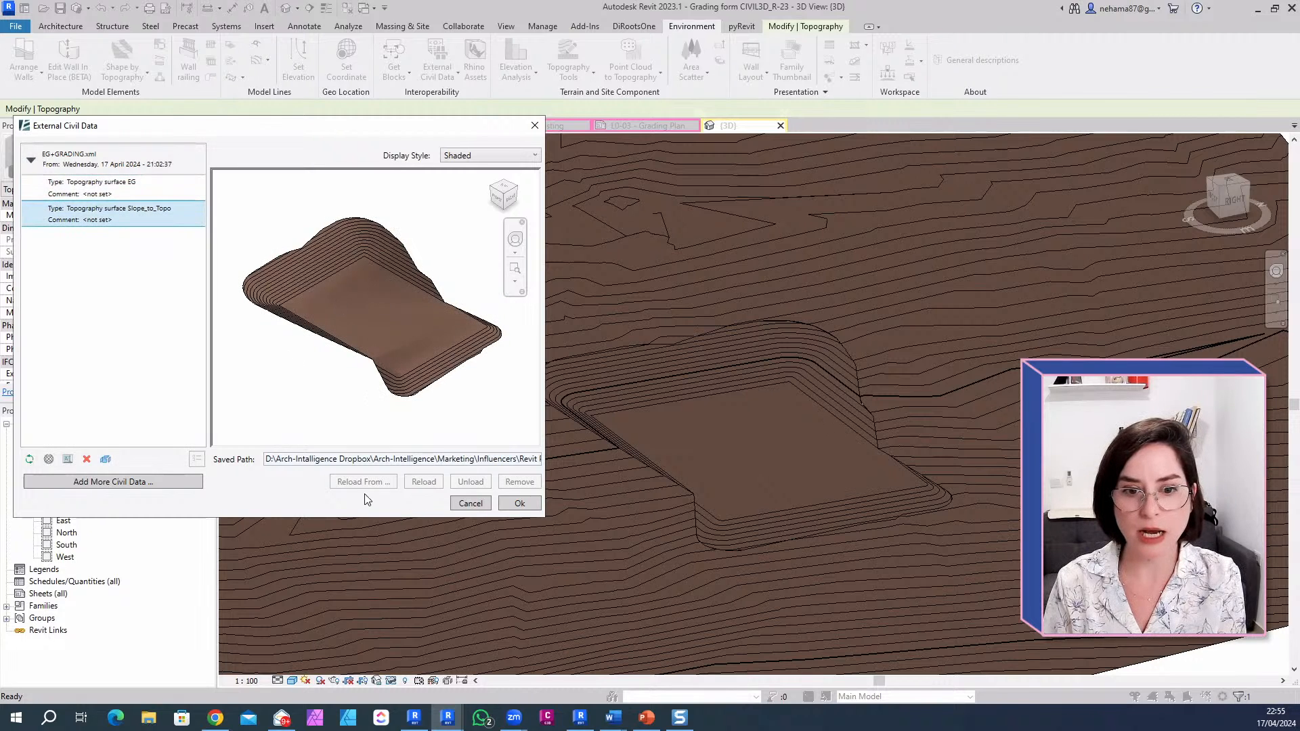
{"action": "left_click", "coordinate": [78, 151]}
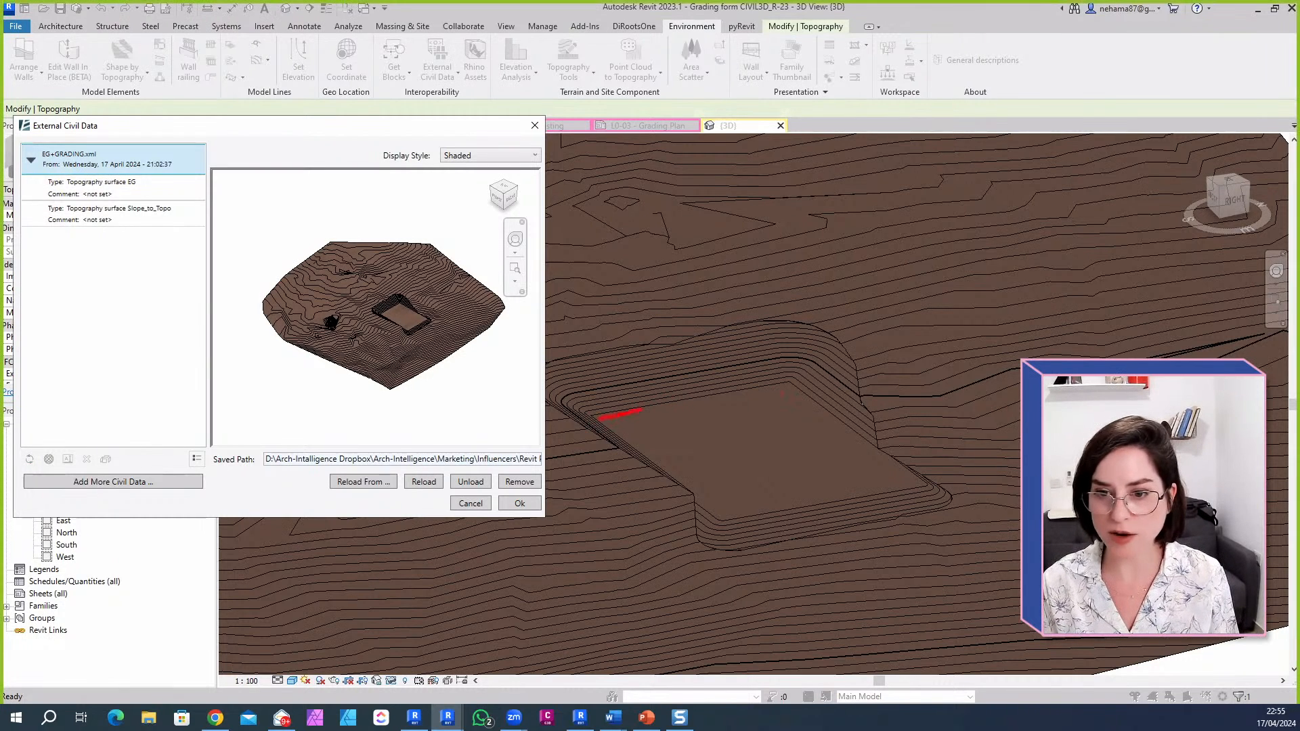
Step: Outline the graded pit's bottom in red, clear the annotation, and close the External Civil Data dialog with OK
{"action": "left_click_drag", "start_coordinate": [640, 410], "coordinate": [816, 373]}
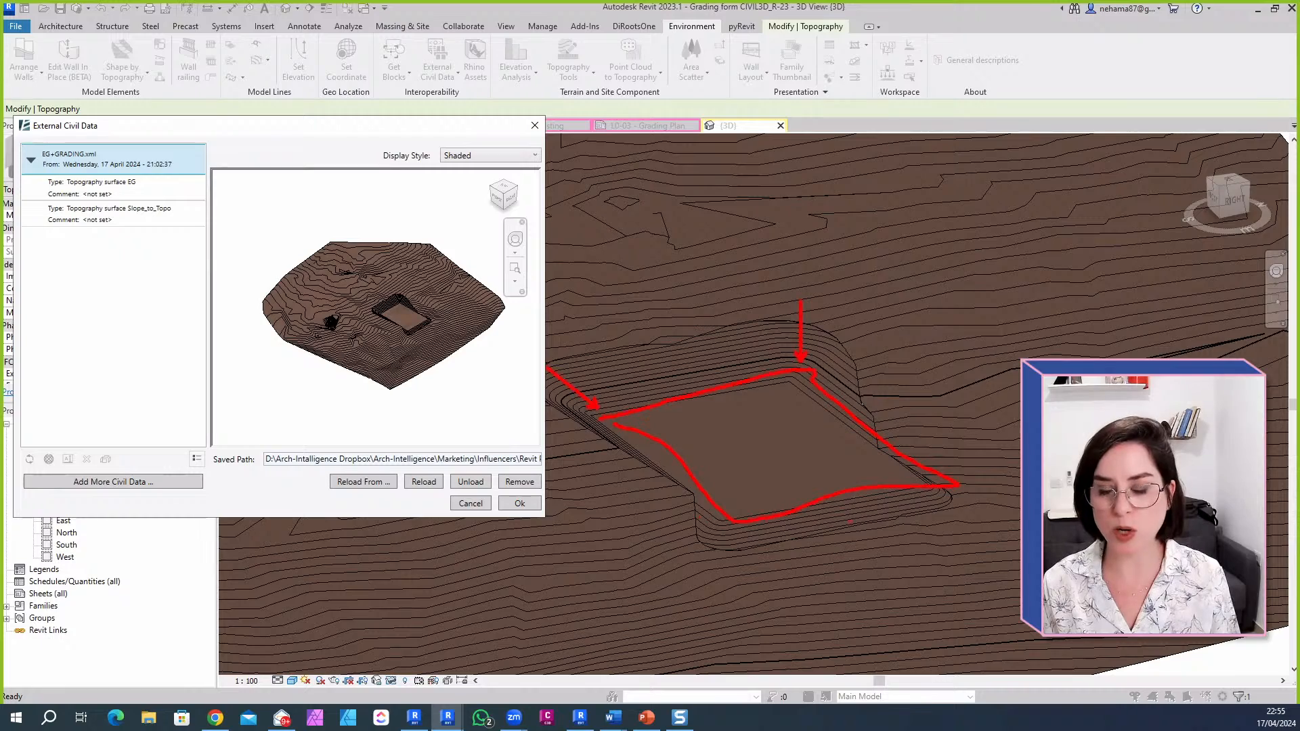
{"action": "key", "text": "Escape"}
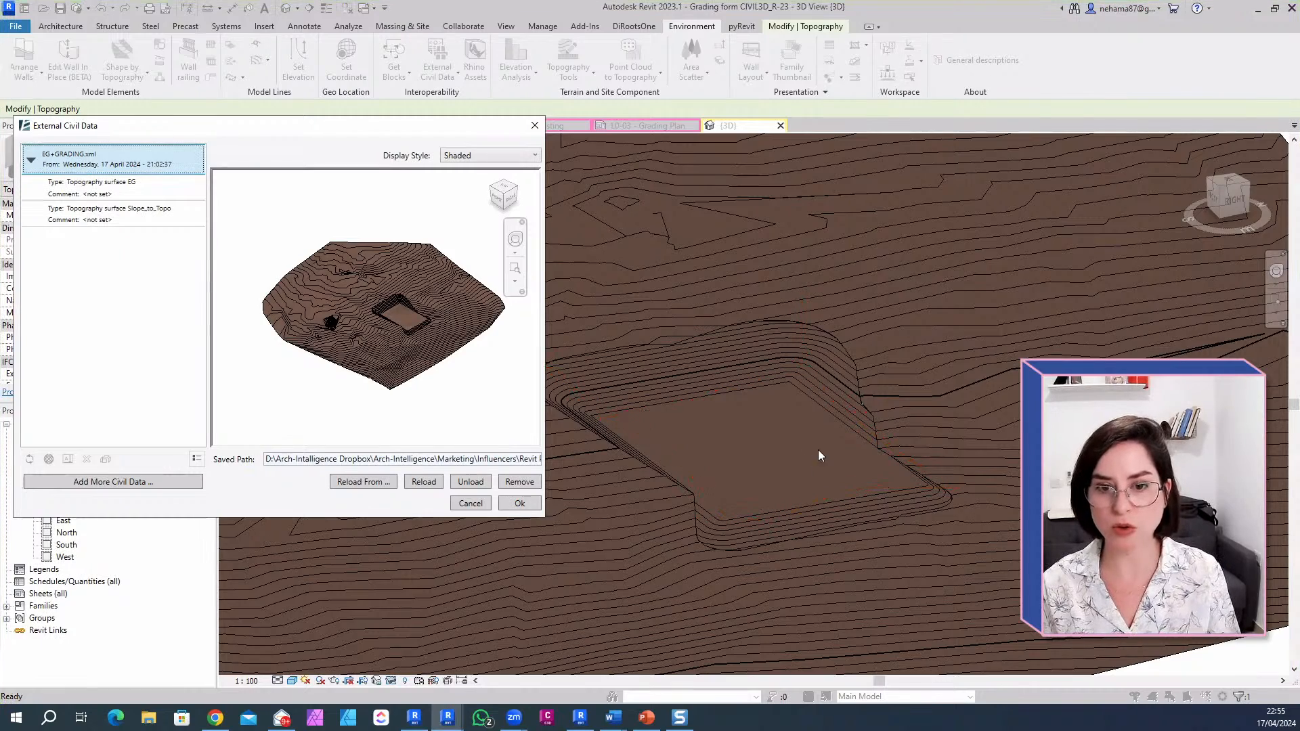
{"action": "left_click", "coordinate": [518, 504]}
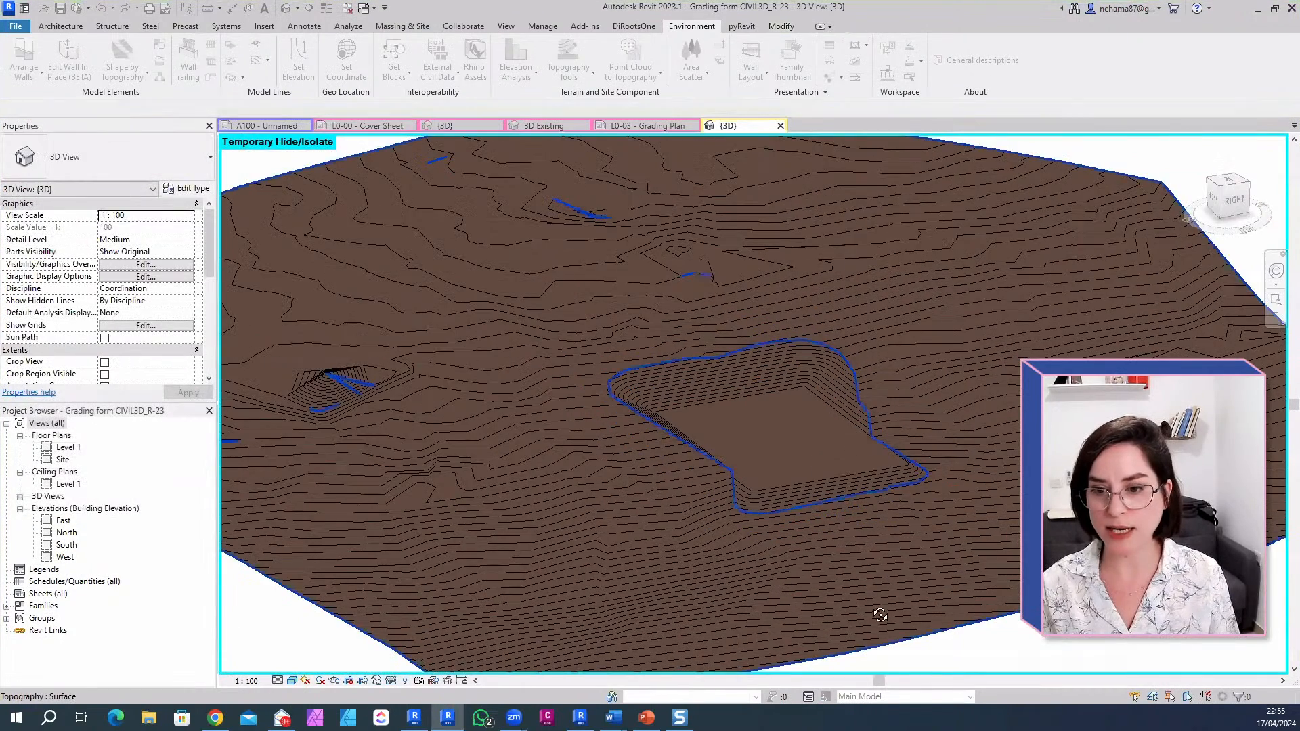
Step: View the graded pit from above and mark its outer extent, its flat bottom and a smaller inner area with red rectangles
{"action": "middle_click_drag", "start_coordinate": [881, 615], "coordinate": [835, 425], "text": "shift"}
{"action": "middle_click_drag", "start_coordinate": [802, 372], "coordinate": [782, 580], "text": "shift"}
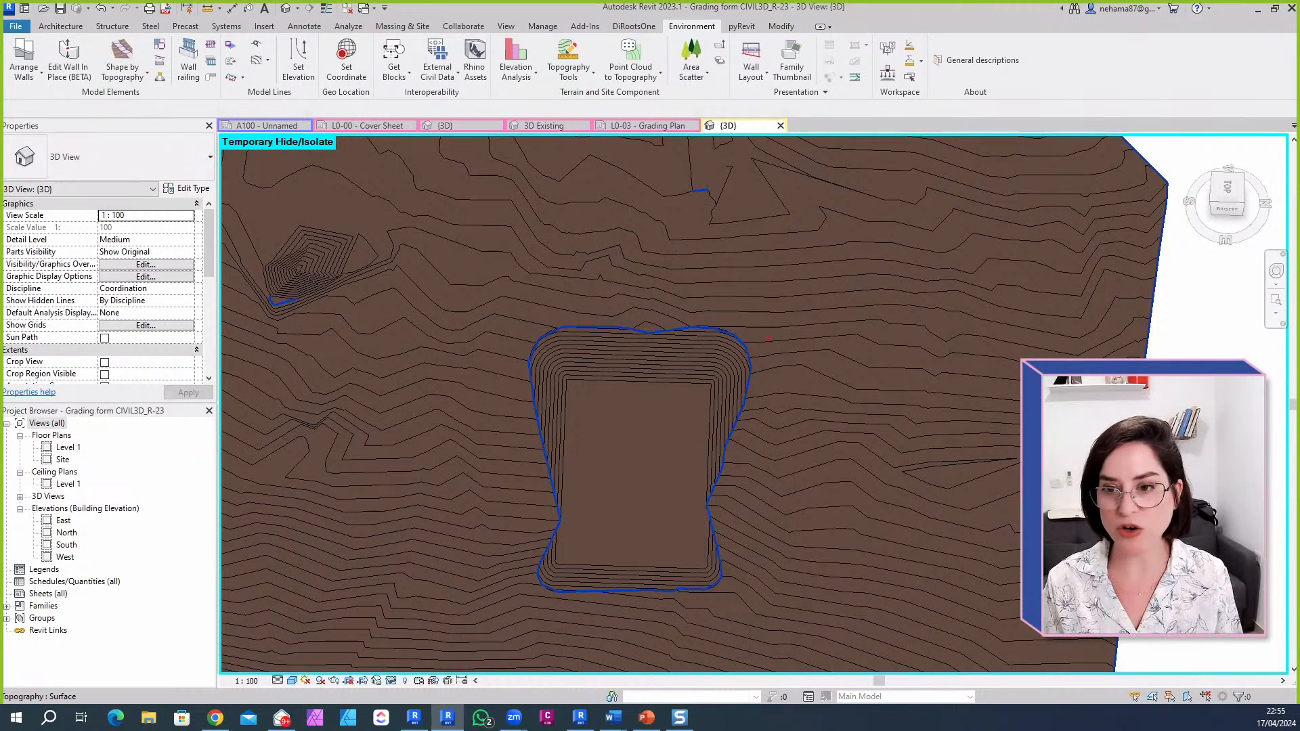
{"action": "left_click_drag", "start_coordinate": [762, 327], "coordinate": [522, 602]}
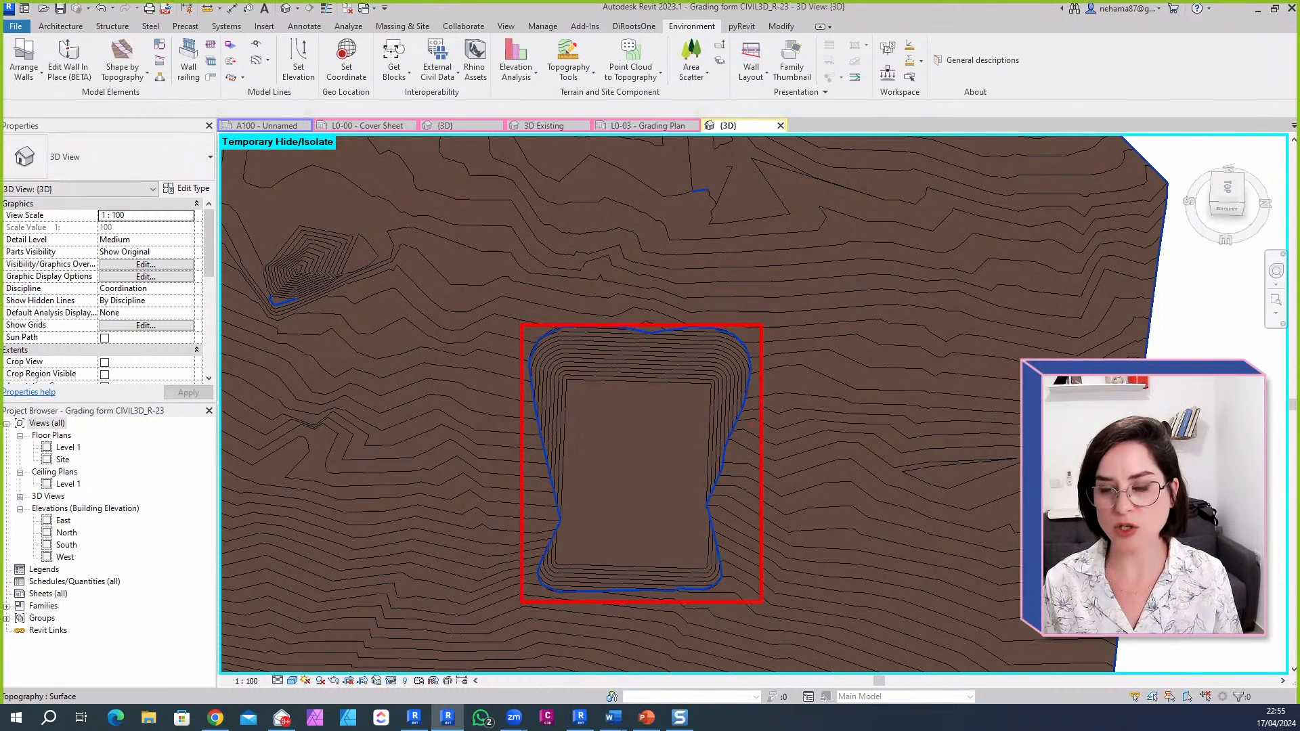
{"action": "key", "text": "e"}
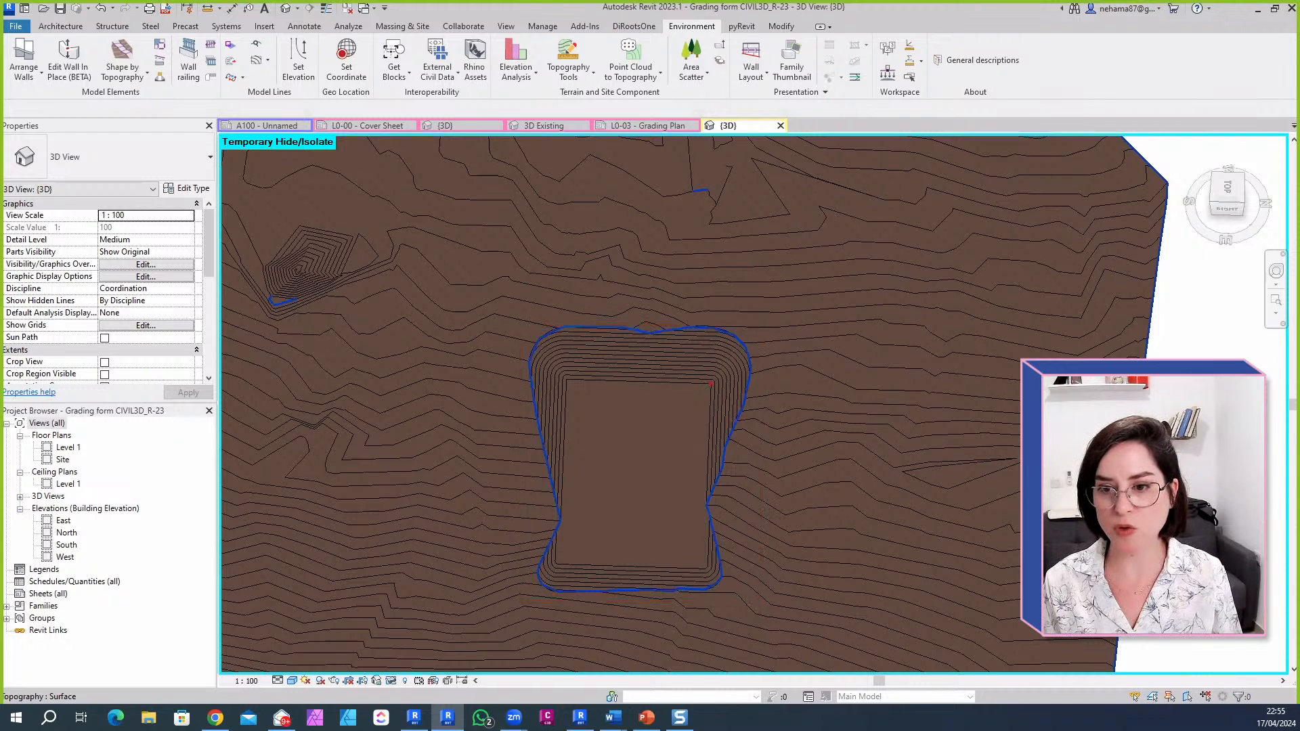
{"action": "mouse_move", "coordinate": [711, 384]}
{"action": "left_mouse_down"}
{"action": "mouse_move", "coordinate": [710, 552]}
{"action": "mouse_move", "coordinate": [555, 567]}
{"action": "left_mouse_up"}
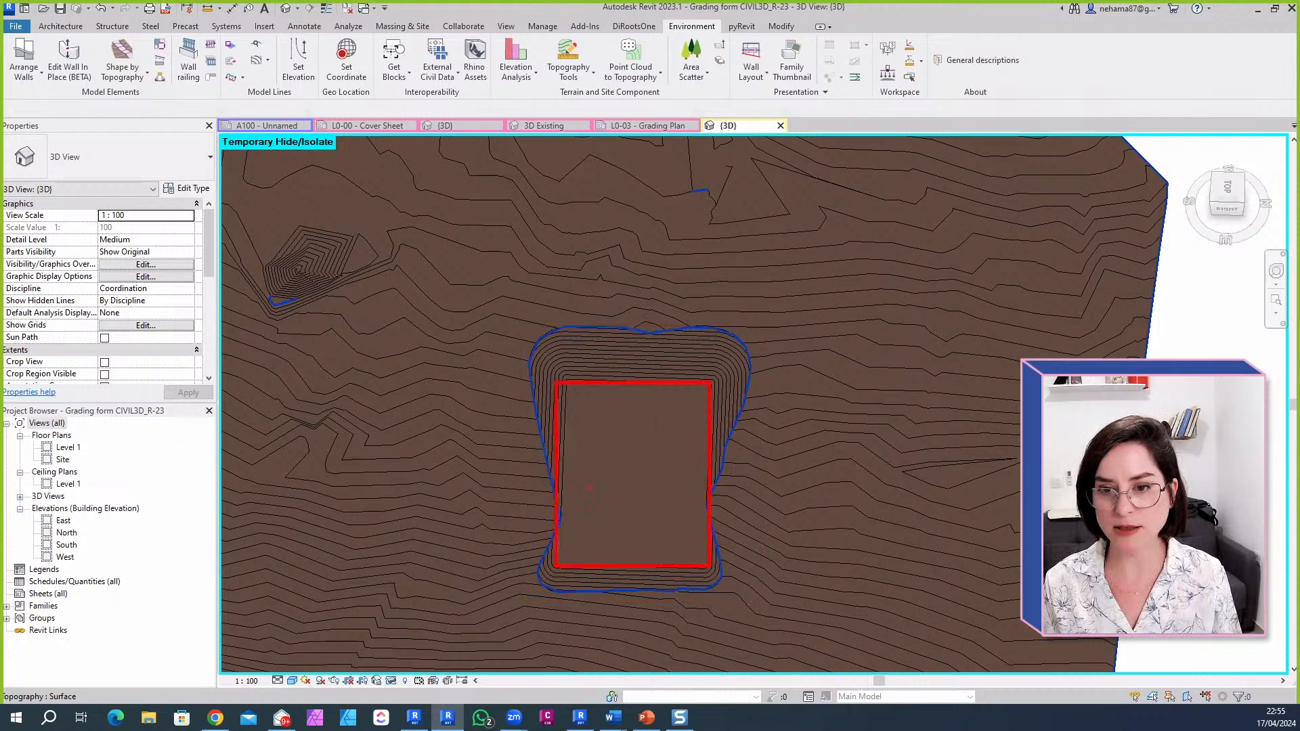
{"action": "left_click_drag", "start_coordinate": [617, 425], "coordinate": [606, 502], "text": "ctrl"}
{"action": "left_click_drag", "start_coordinate": [675, 523], "coordinate": [671, 523], "text": "ctrl"}
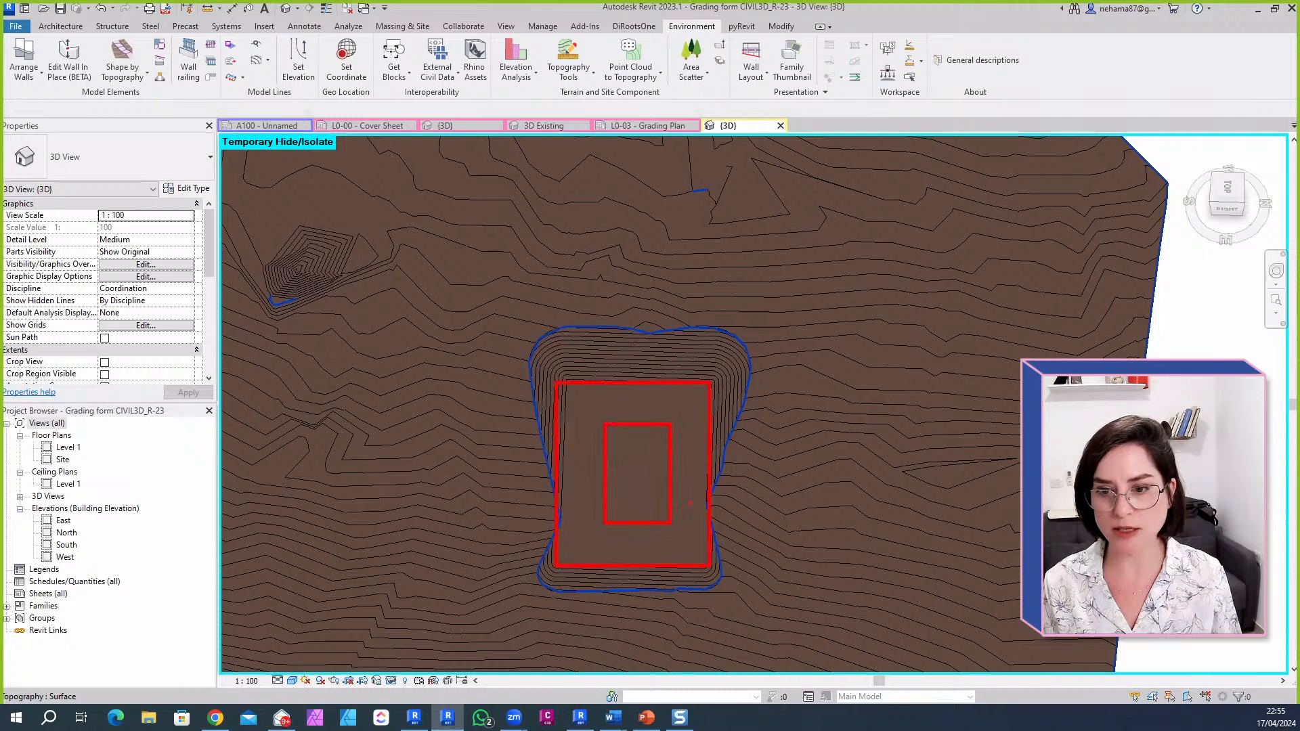
Step: Replace a trial red arrow with a red rectangle around the entire graded area, and clear the annotations
{"action": "mouse_move", "coordinate": [697, 470]}
{"action": "left_mouse_down", "text": "ctrl+shift"}
{"action": "mouse_move", "coordinate": [575, 469]}
{"action": "mouse_move", "coordinate": [601, 469]}
{"action": "left_mouse_up", "text": "ctrl+shift"}
{"action": "key", "text": "ctrl+z"}
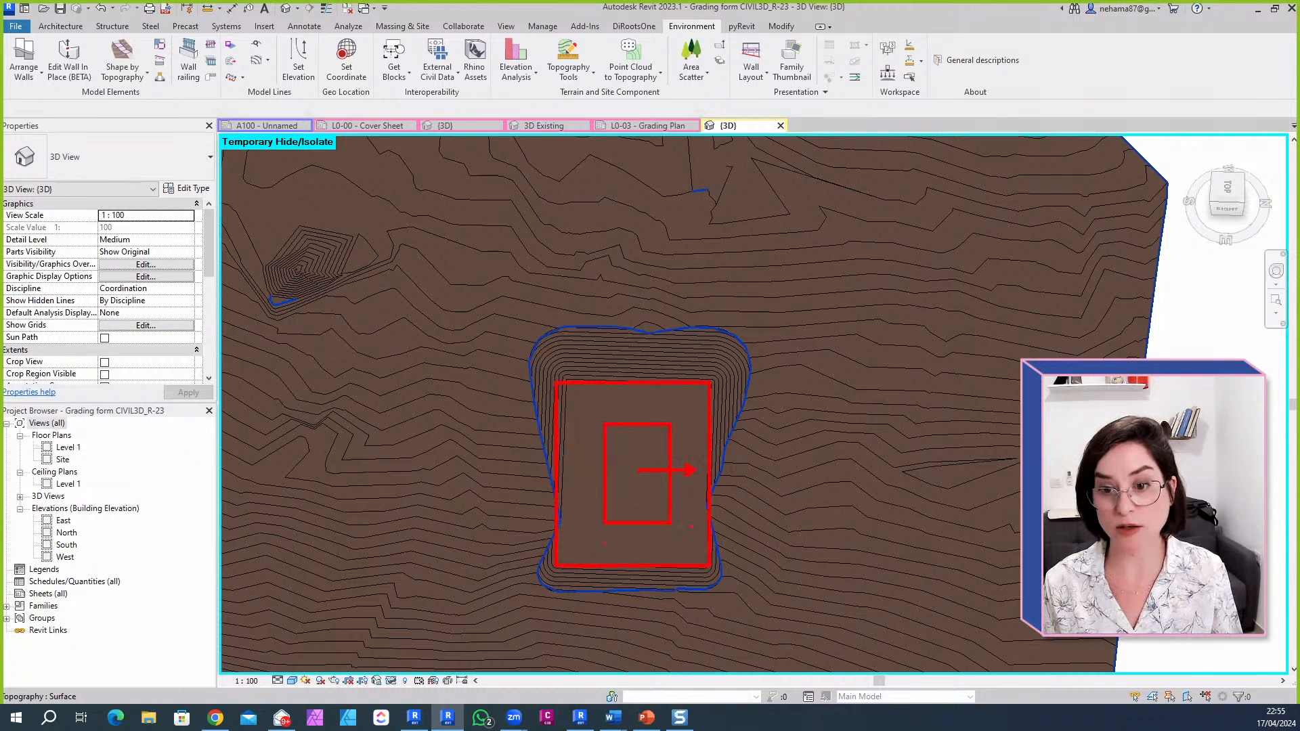
{"action": "key", "text": "ctrl+z"}
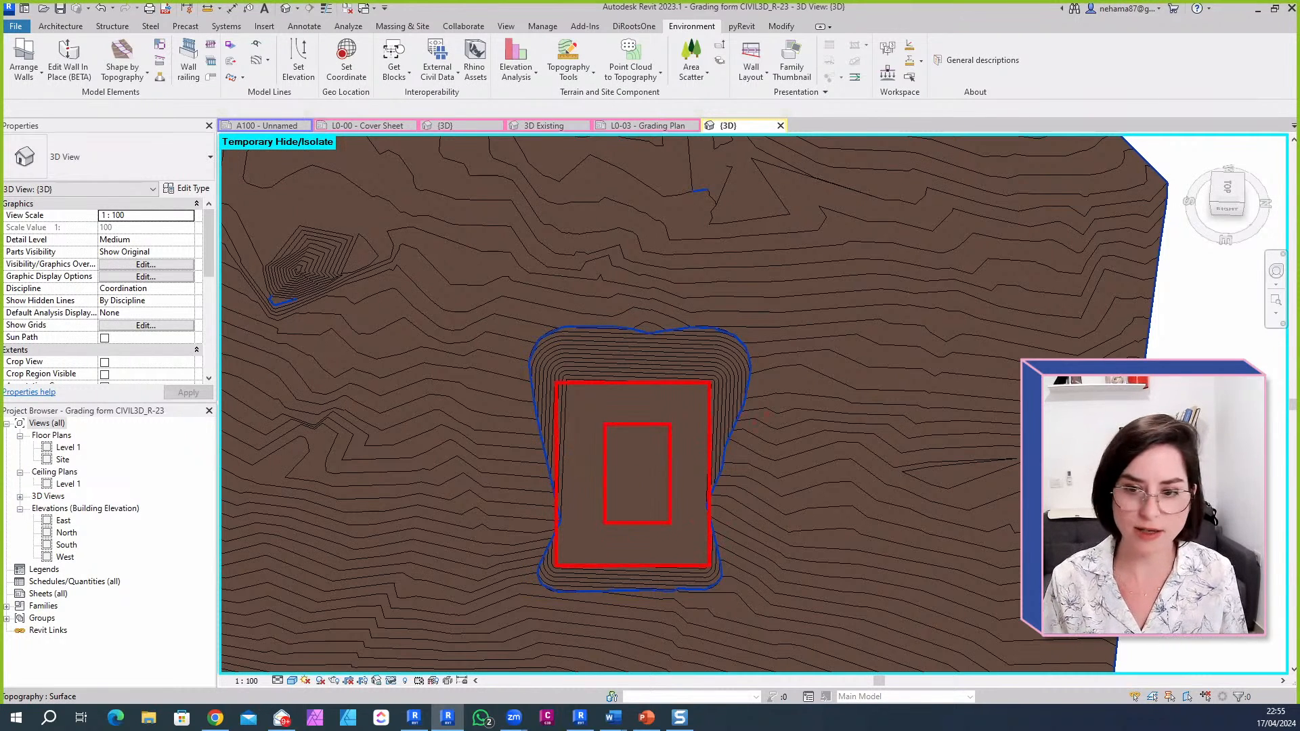
{"action": "mouse_move", "coordinate": [756, 313]}
{"action": "left_mouse_down", "text": "ctrl"}
{"action": "mouse_move", "coordinate": [741, 603]}
{"action": "mouse_move", "coordinate": [515, 602]}
{"action": "left_mouse_up", "text": "ctrl"}
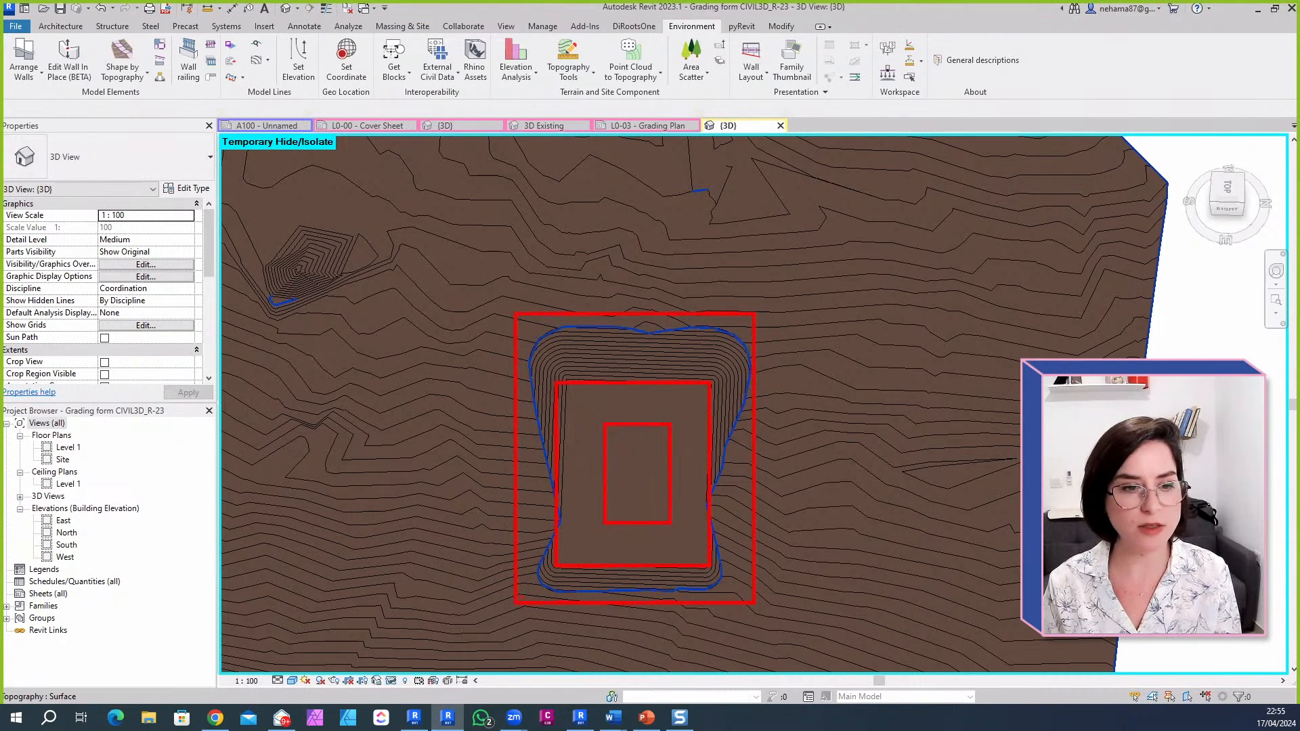
{"action": "key", "text": "Escape"}
Step: Examine the graded pit's topography surface by selecting it in an angled 3D view, and clear the selection
{"action": "mouse_move", "coordinate": [499, 592]}
{"action": "middle_mouse_down", "text": "shift"}
{"action": "mouse_move", "coordinate": [479, 615]}
{"action": "mouse_move", "coordinate": [569, 487]}
{"action": "mouse_move", "coordinate": [571, 389]}
{"action": "mouse_move", "coordinate": [664, 482]}
{"action": "middle_mouse_up", "text": "shift"}
{"action": "left_click", "coordinate": [699, 501]}
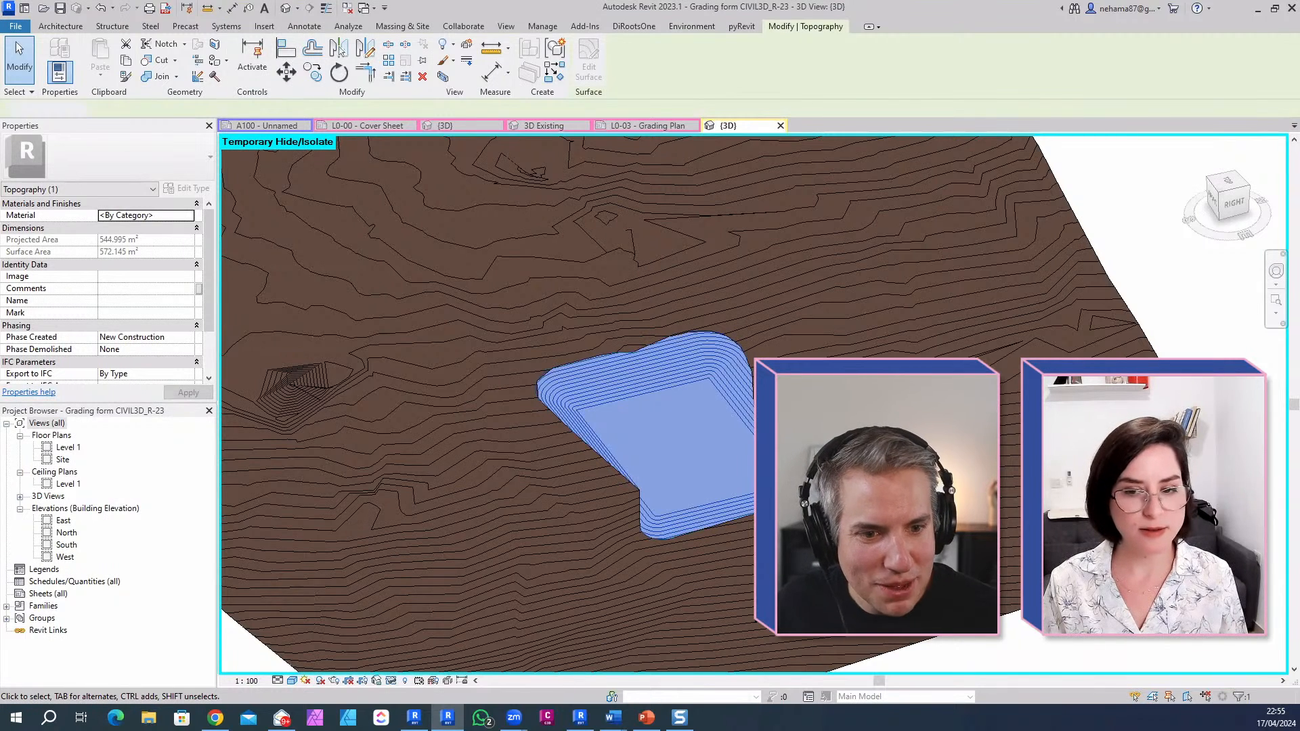
{"action": "key", "text": "Escape"}
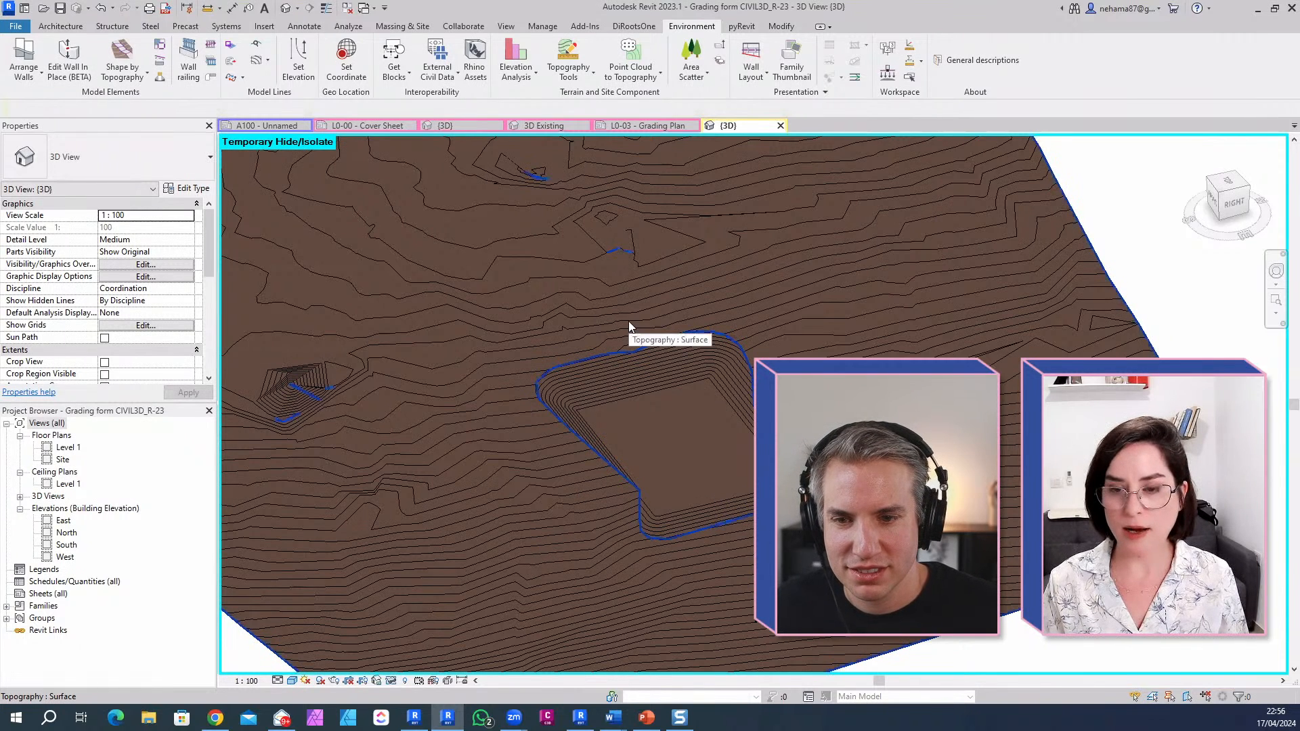
Step: Switch to the Excavation 2024 Demo project in Revit 2024, deselect the Existing Ground toposolid and view the house with its excavation
{"action": "left_click", "coordinate": [413, 719]}
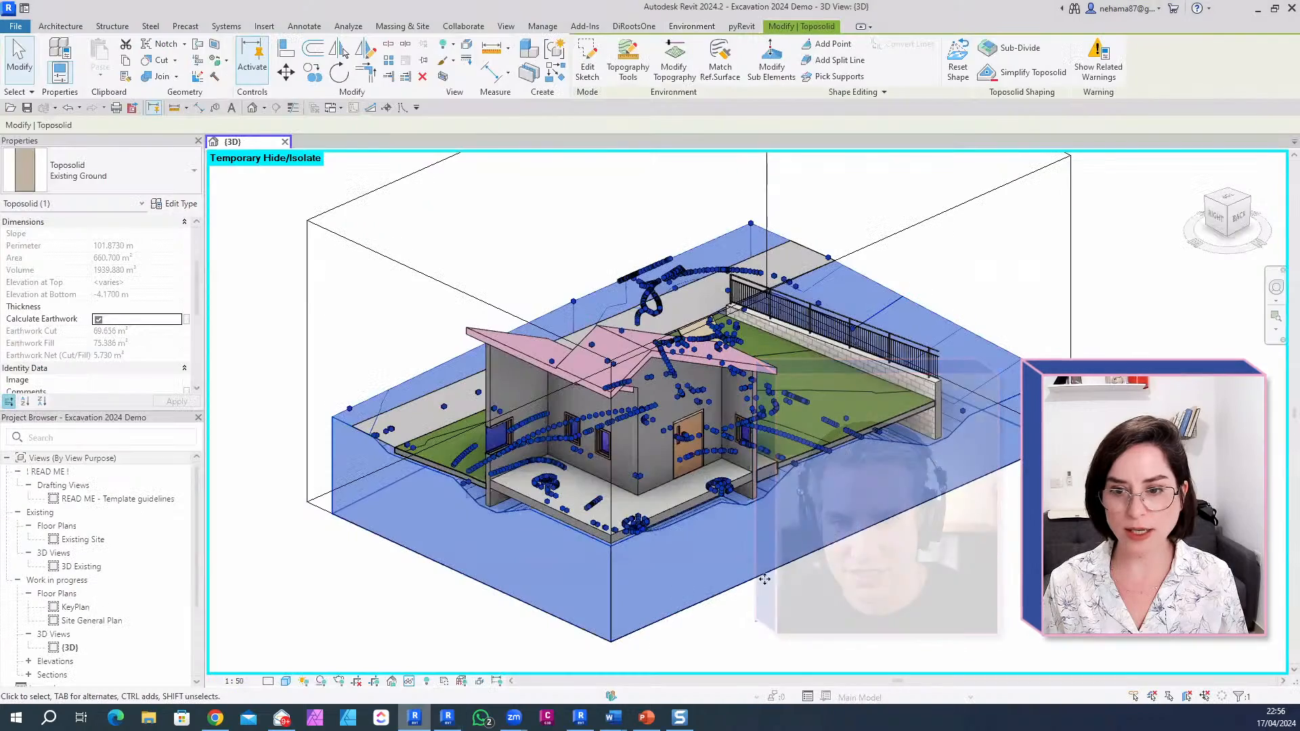
{"action": "key", "text": "Escape"}
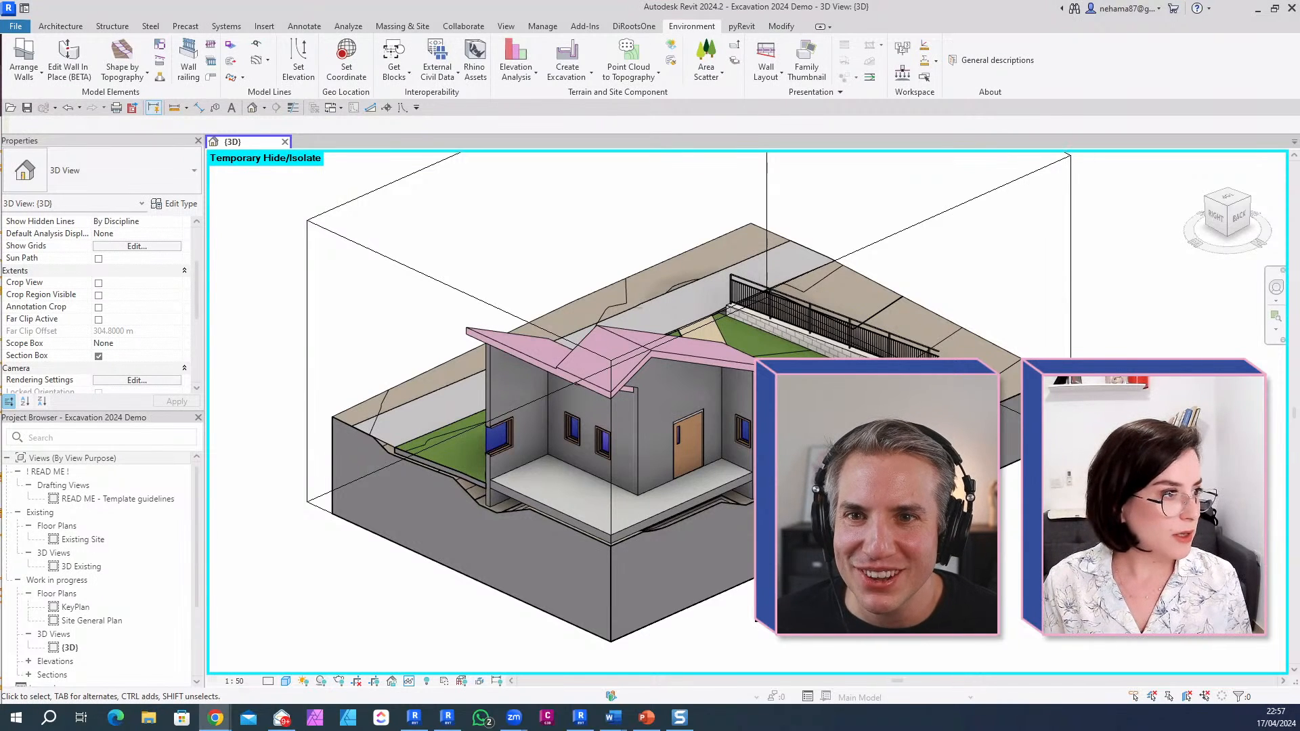
{"action": "scroll", "coordinate": [365, 562], "scroll_direction": "down", "scroll_amount": 3}
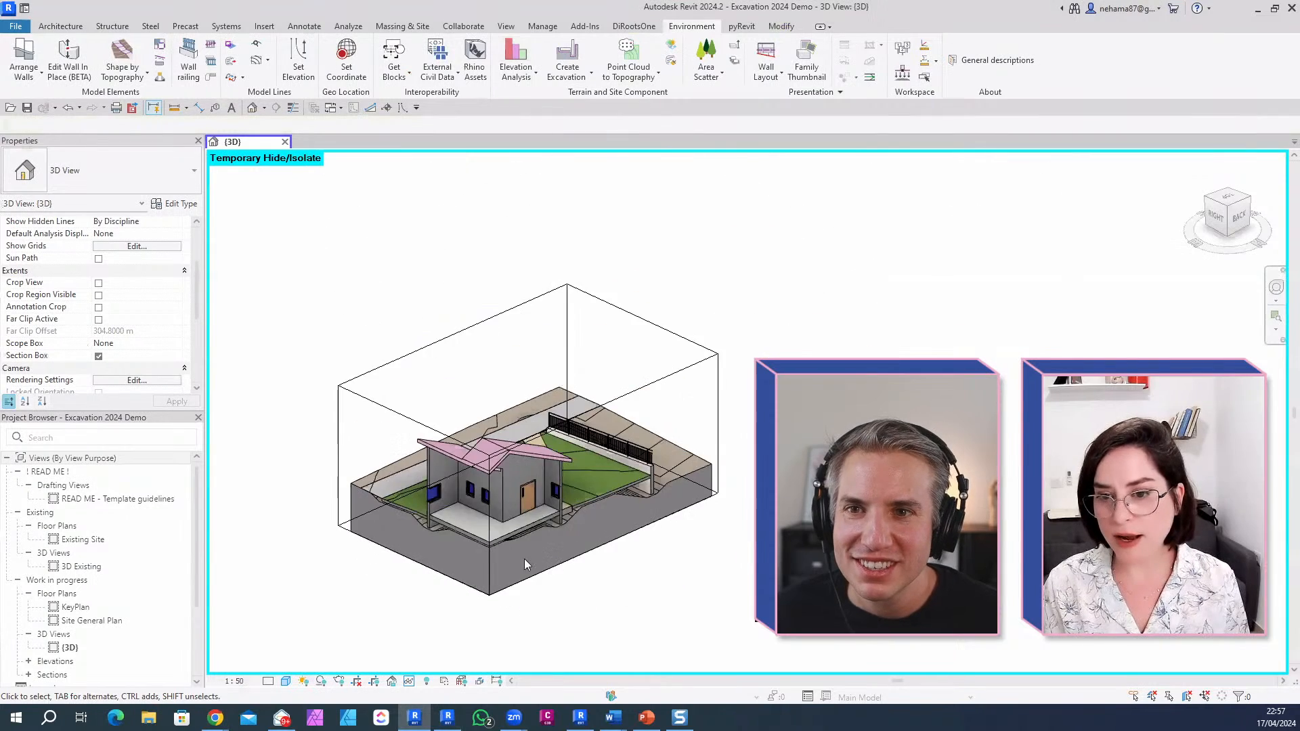
{"action": "middle_click_drag", "start_coordinate": [533, 585], "coordinate": [679, 590]}
{"action": "scroll", "coordinate": [627, 591], "scroll_direction": "up", "scroll_amount": 1}
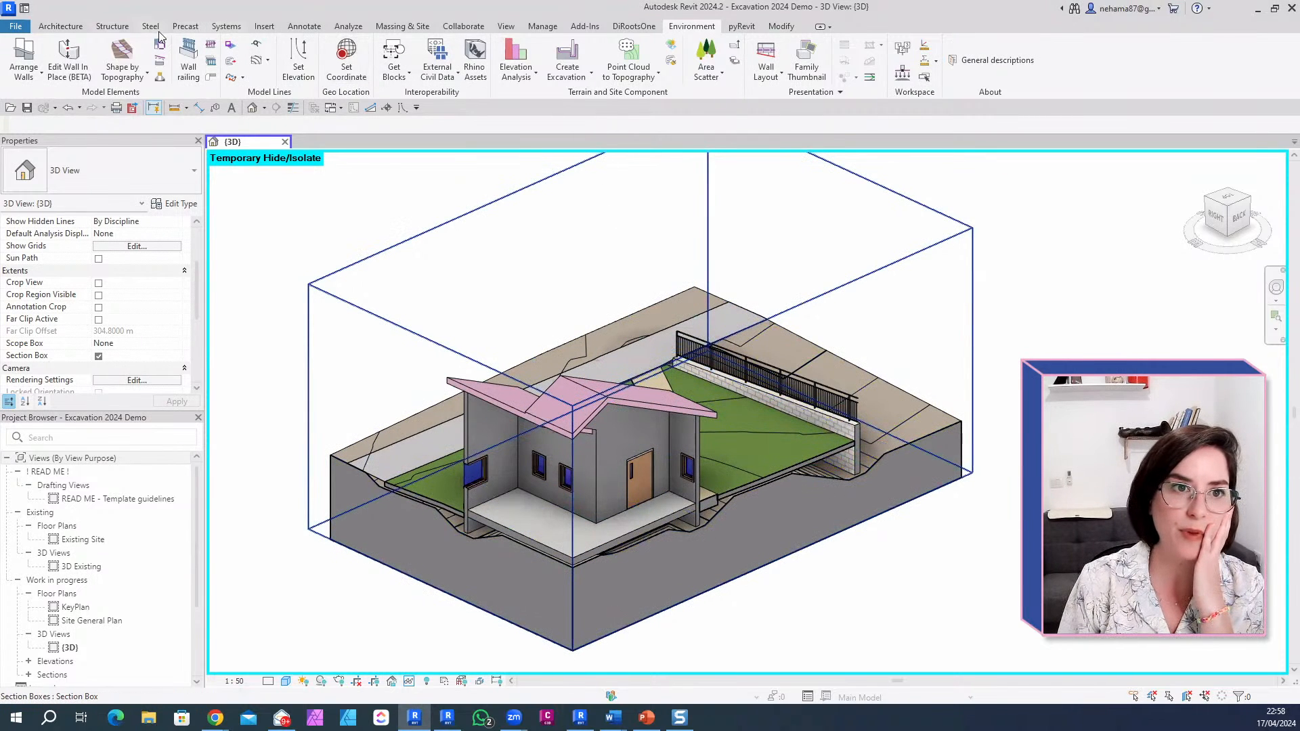
{"action": "left_click", "coordinate": [226, 26]}
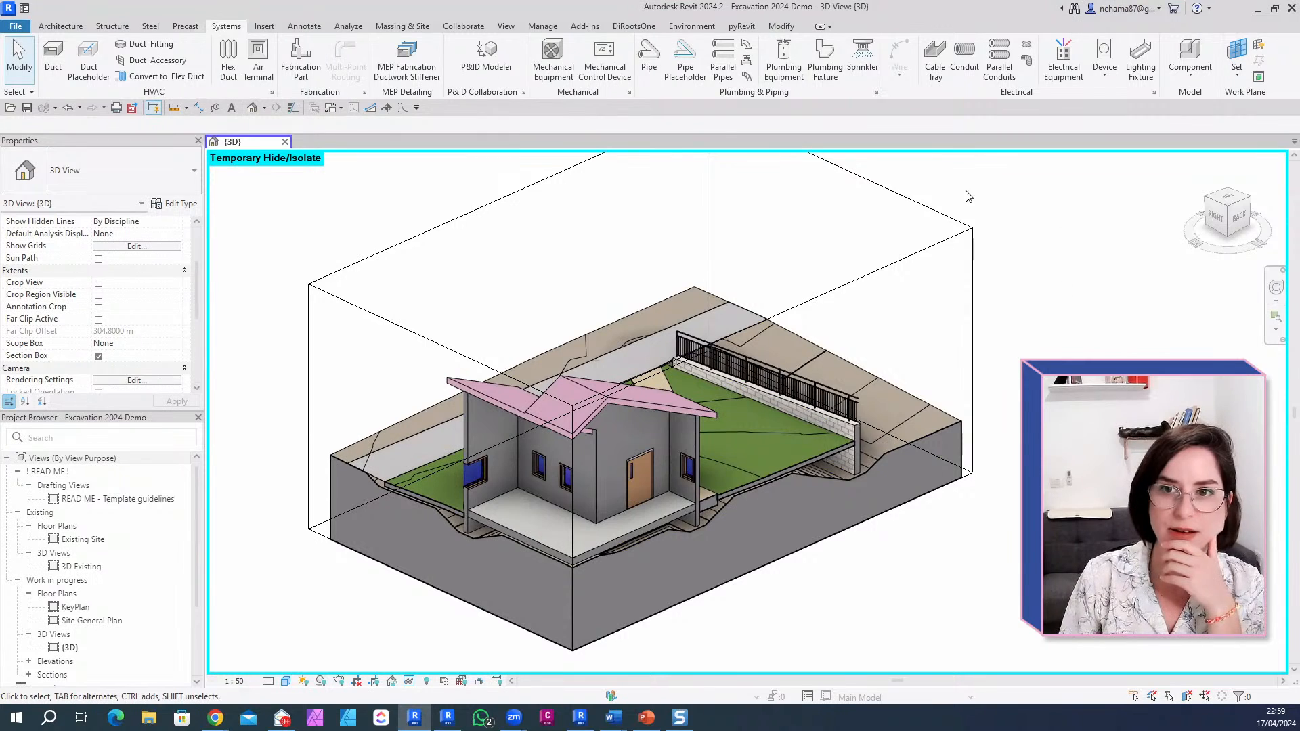
{"action": "left_click", "coordinate": [692, 26]}
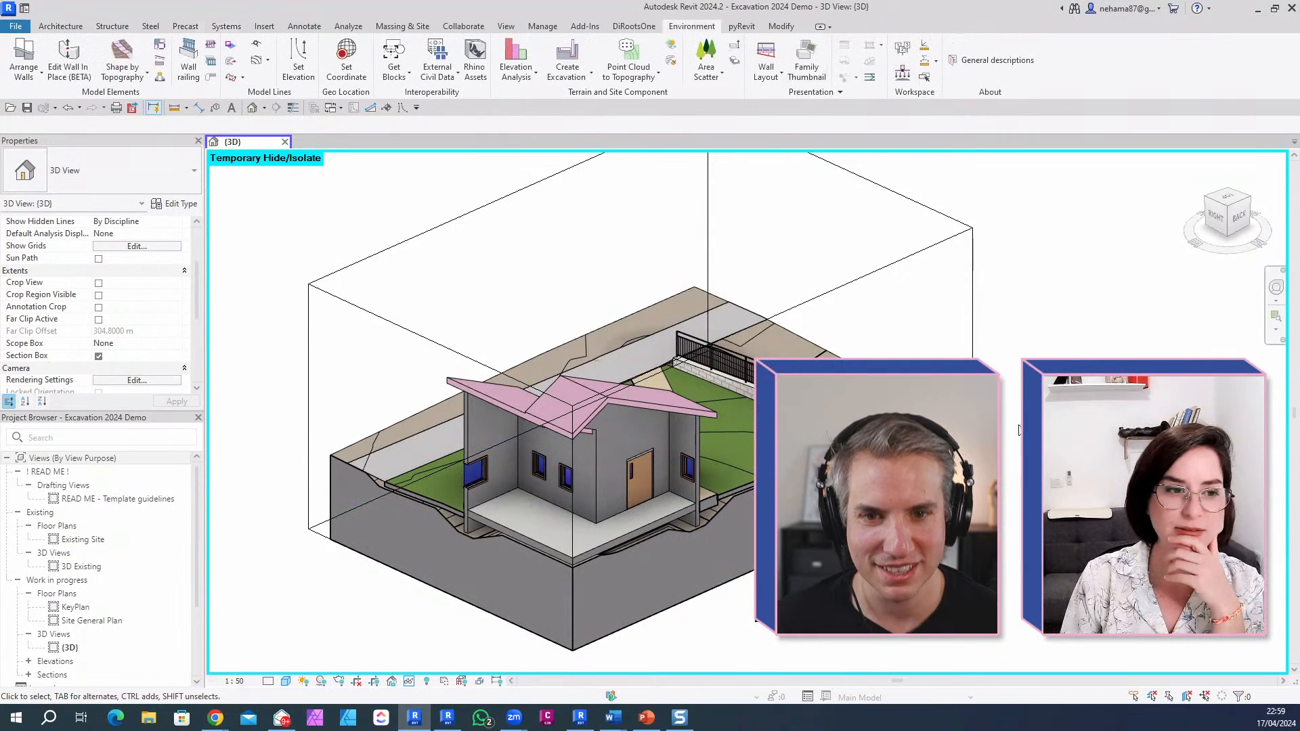
{"action": "middle_click_drag", "start_coordinate": [541, 433], "coordinate": [592, 419]}
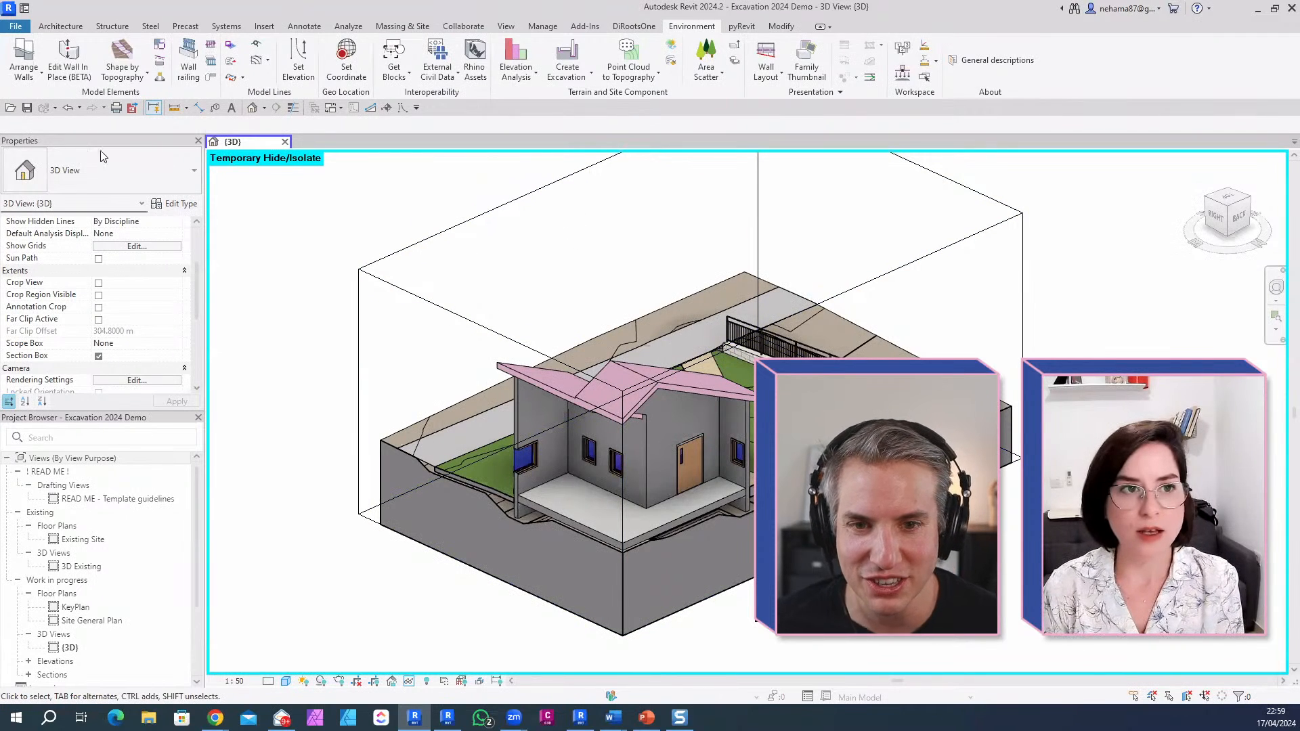
Step: Create a new project from the Metric-Landscape Template 2024_ENV_v.3 template and show its {3D} view
{"action": "left_click", "coordinate": [25, 29]}
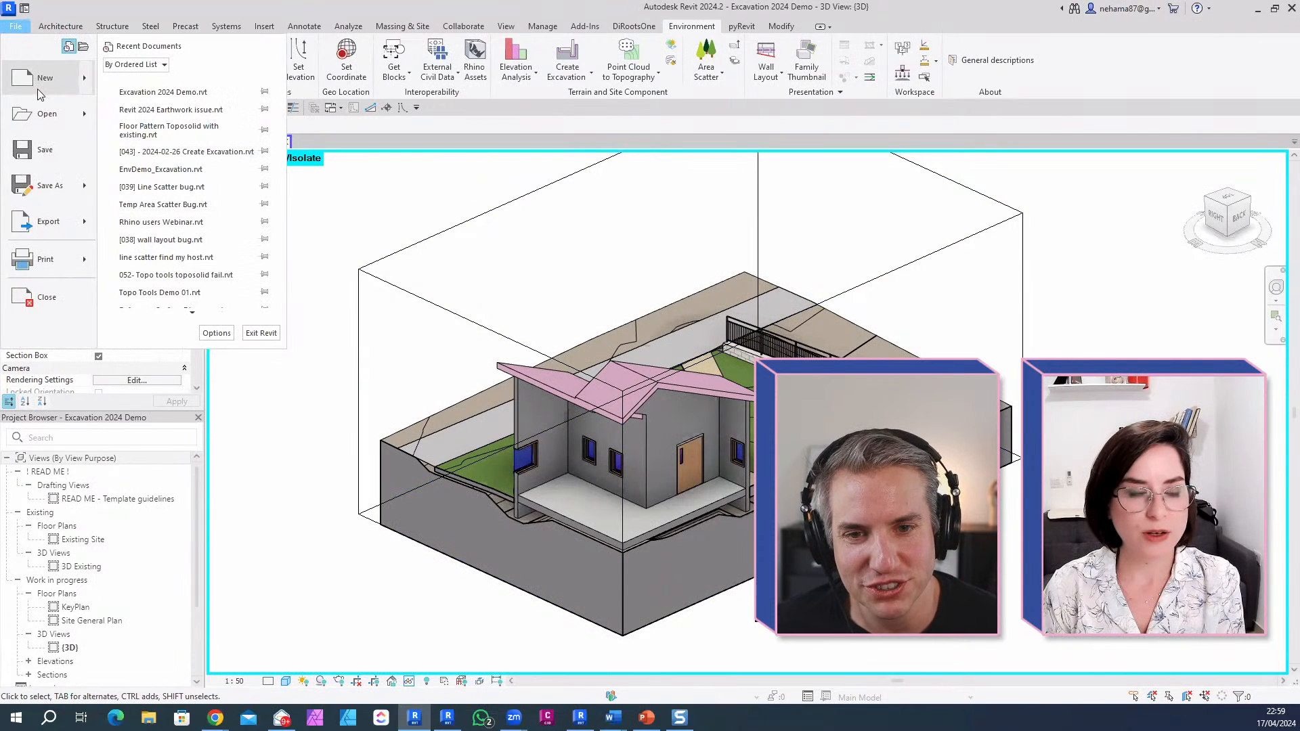
{"action": "left_click", "coordinate": [38, 83]}
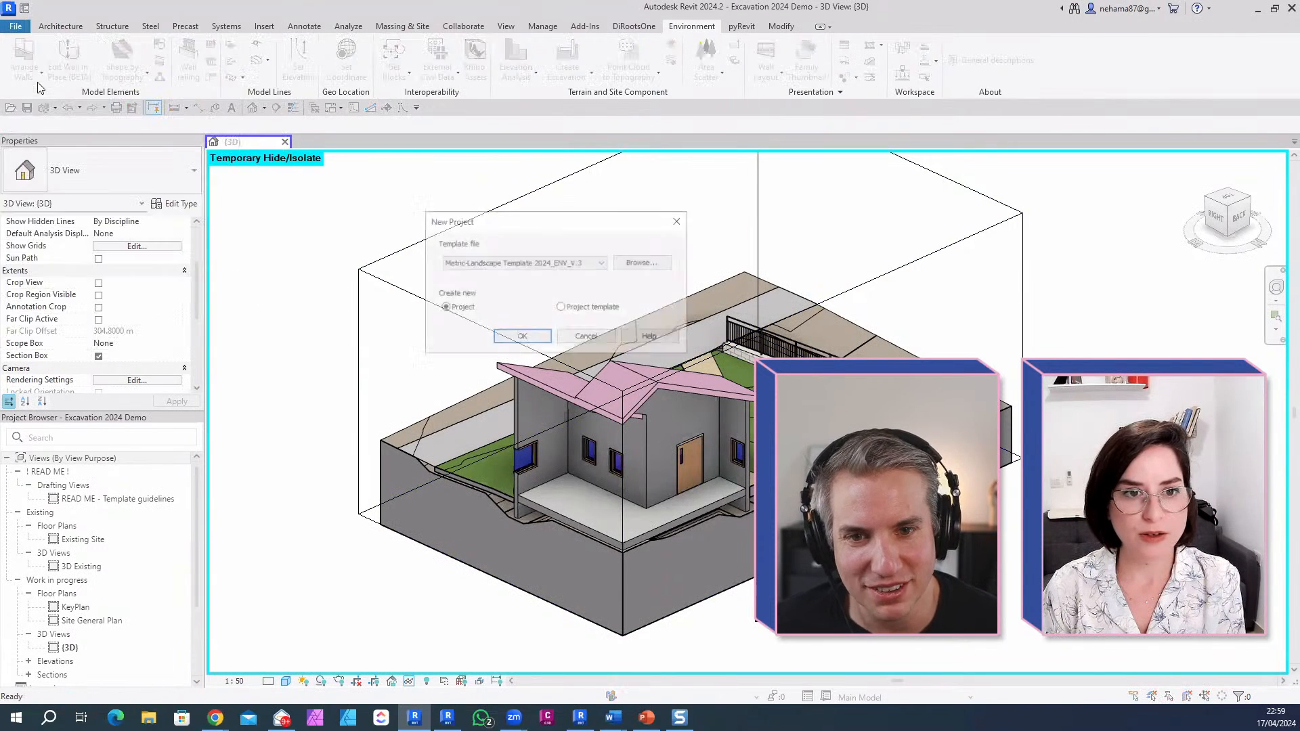
{"action": "left_click", "coordinate": [522, 336]}
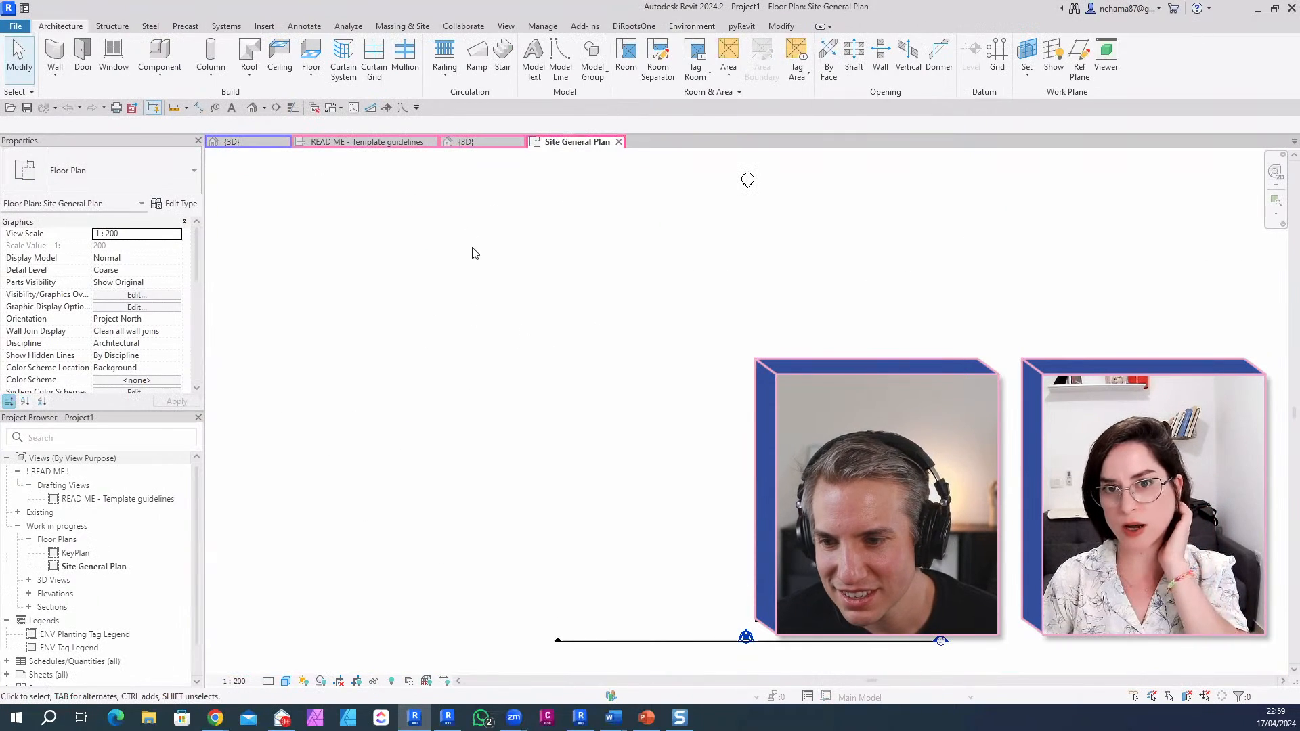
{"action": "left_click", "coordinate": [478, 145]}
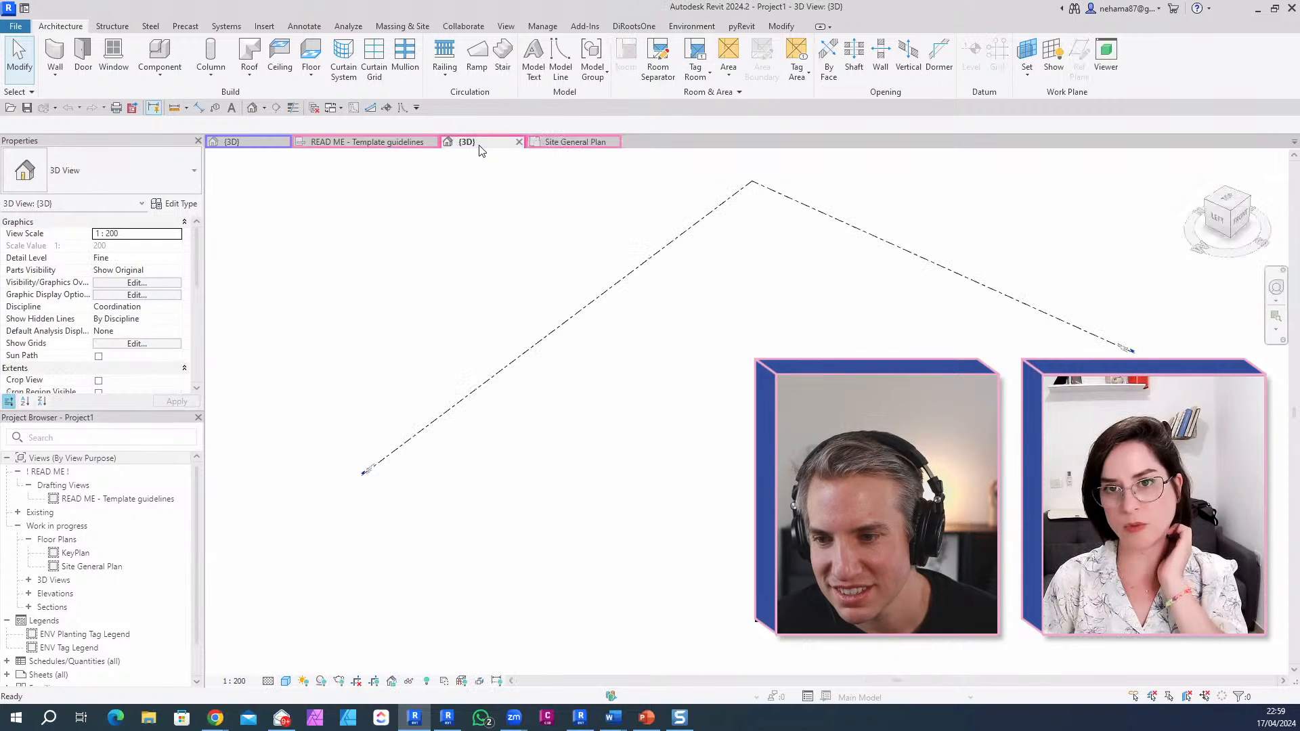
Step: Link the Haoman4I.rcp point cloud from the Homan folder into the 3D view with Auto - Center to Center positioning
{"action": "left_click", "coordinate": [688, 28]}
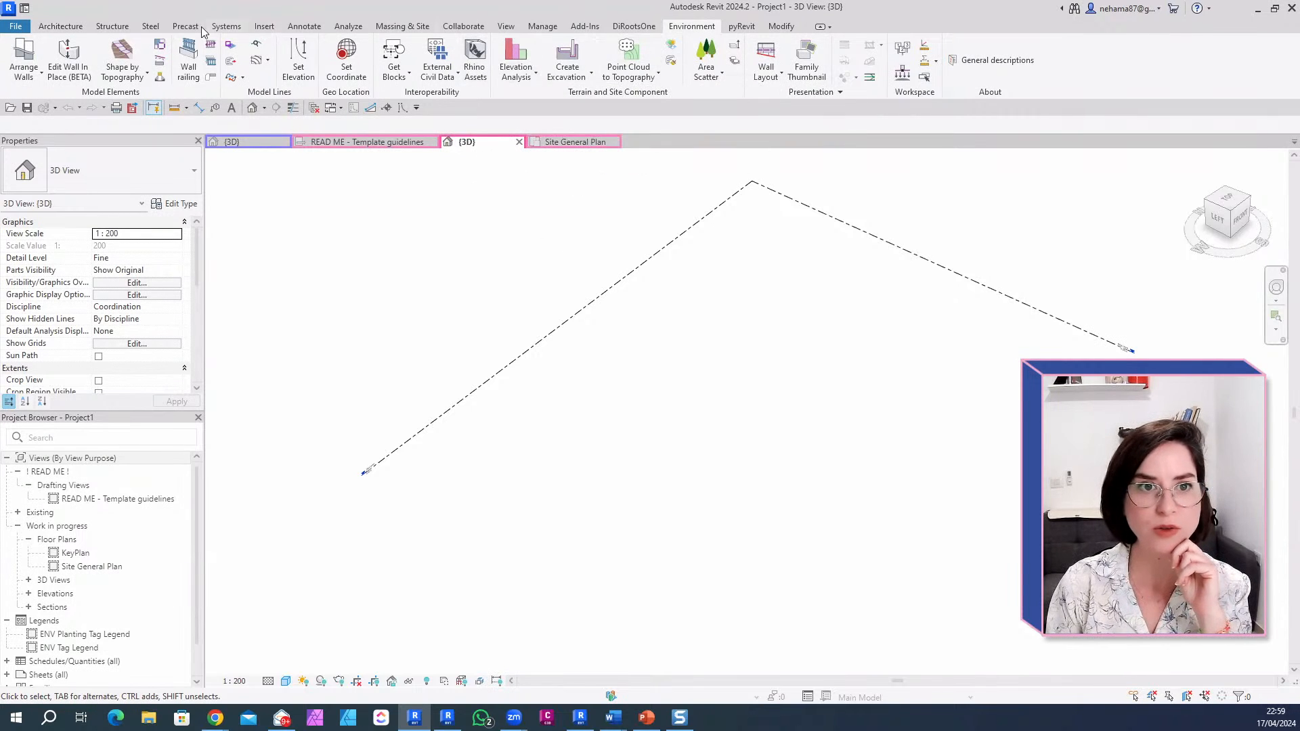
{"action": "left_click", "coordinate": [265, 26]}
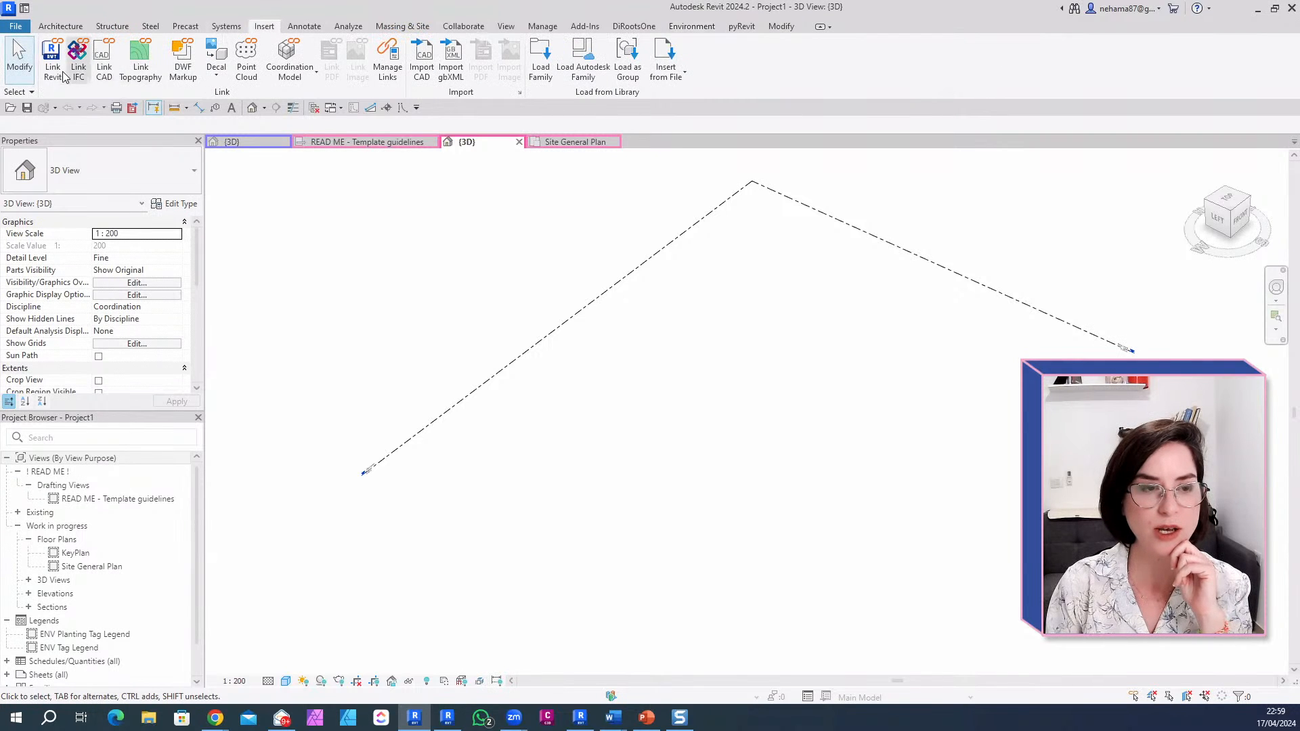
{"action": "left_click", "coordinate": [140, 61]}
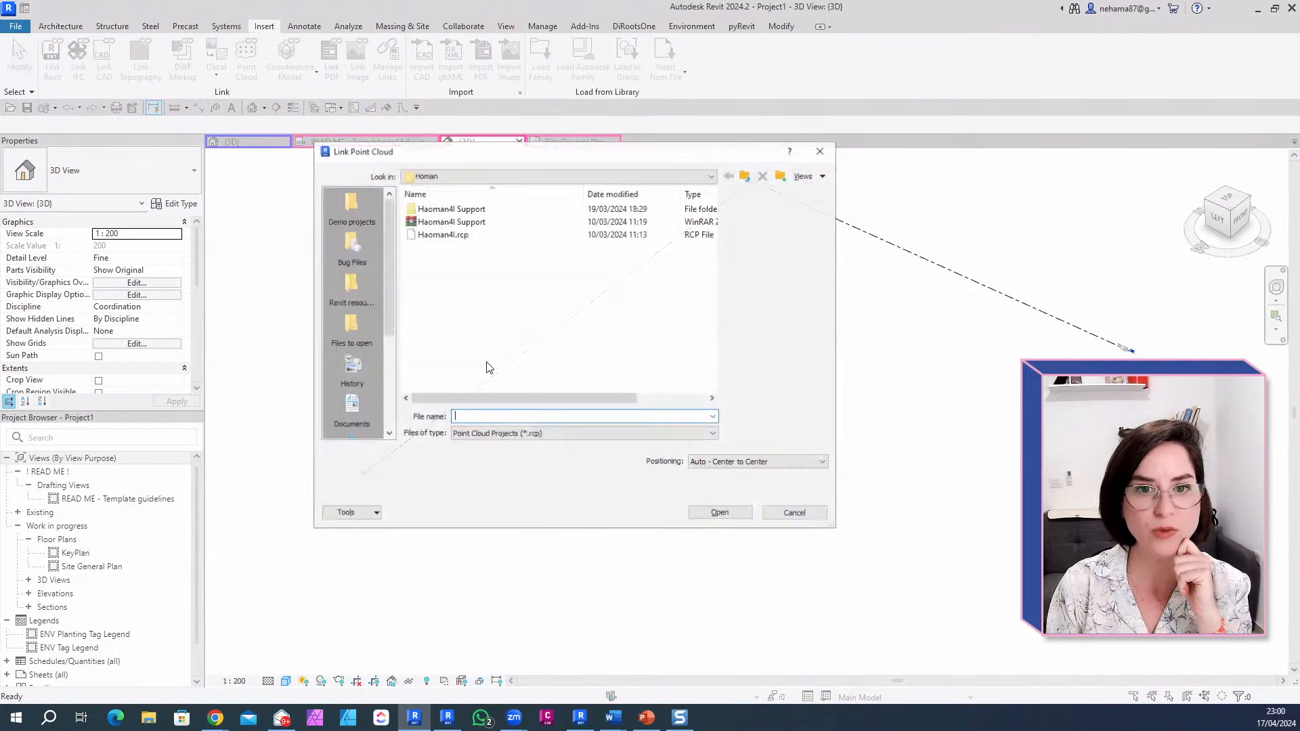
{"action": "left_click", "coordinate": [746, 175]}
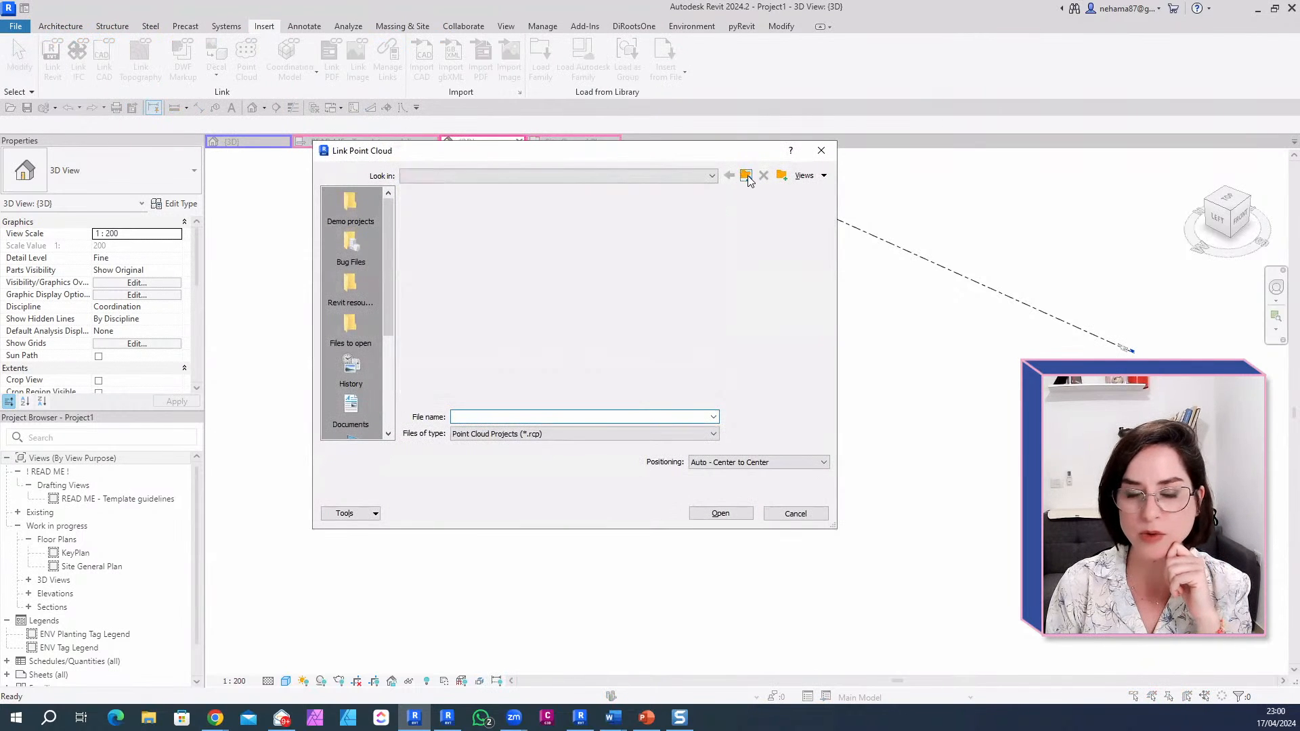
{"action": "double_click", "coordinate": [431, 234]}
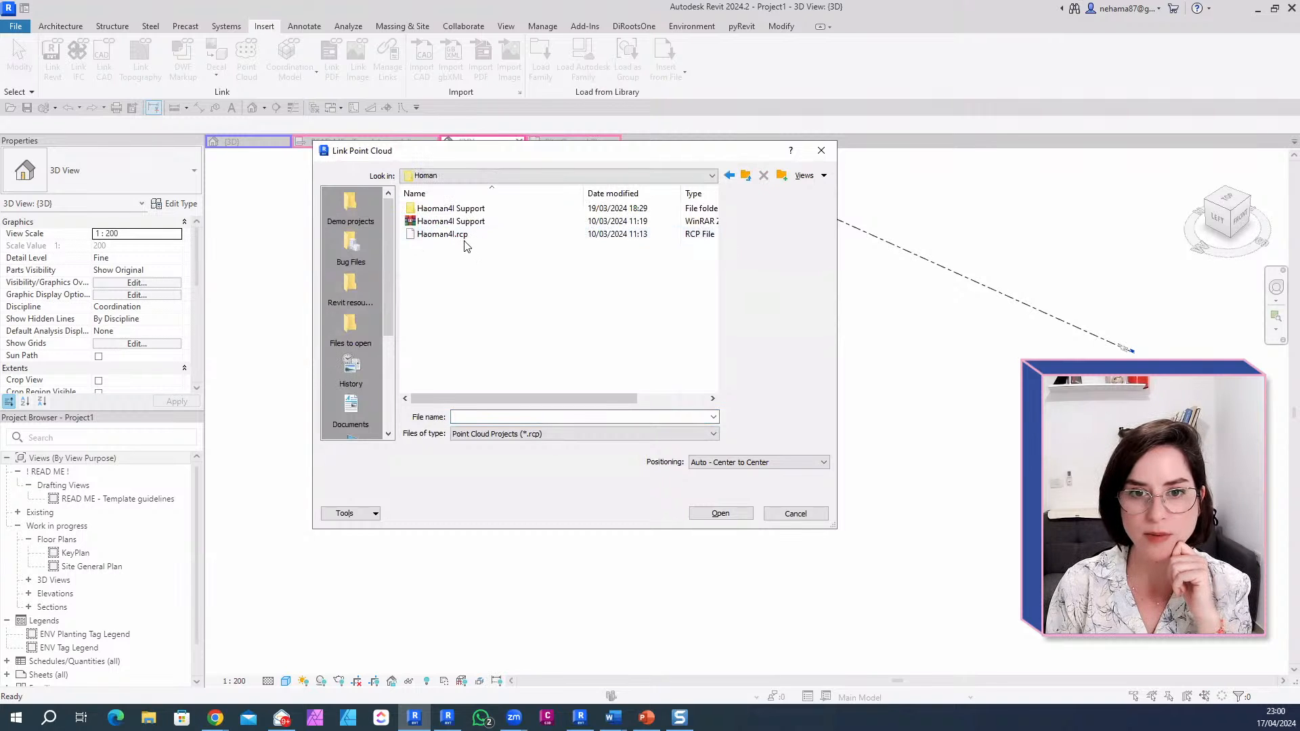
{"action": "left_click", "coordinate": [466, 235]}
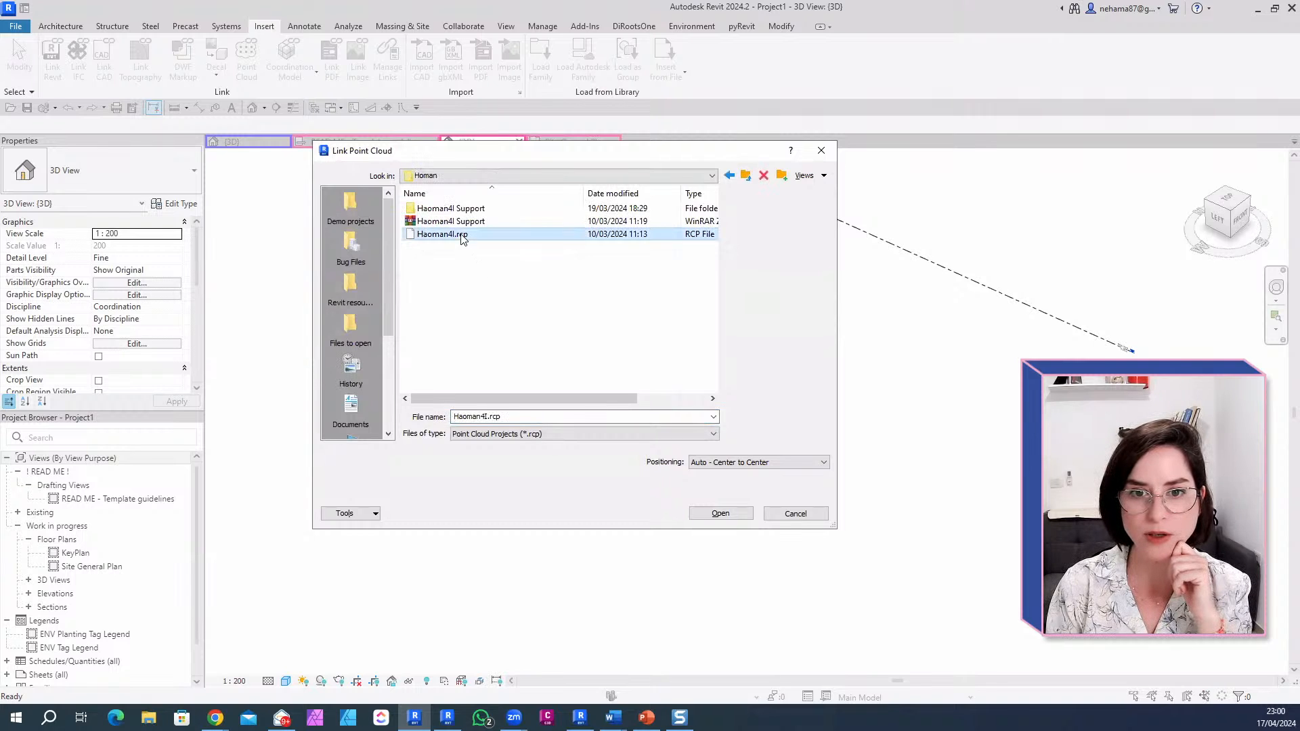
{"action": "left_click", "coordinate": [719, 514]}
{"action": "left_click", "coordinate": [681, 388]}
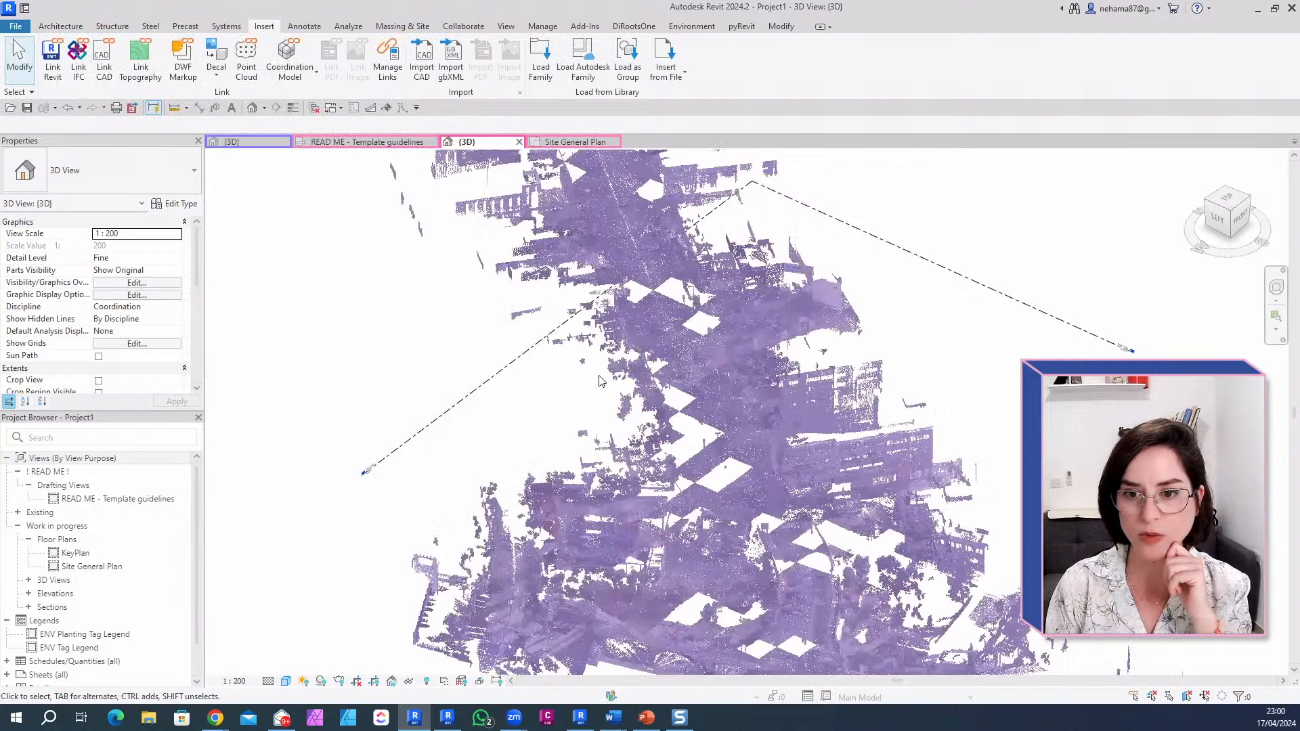
Step: Start Point Cloud to Topography on the linked street point cloud, with a maximum topography size of 10000 points
{"action": "scroll", "coordinate": [556, 306], "scroll_direction": "down", "scroll_amount": 2}
{"action": "middle_click_drag", "start_coordinate": [756, 439], "coordinate": [934, 440], "text": "shift"}
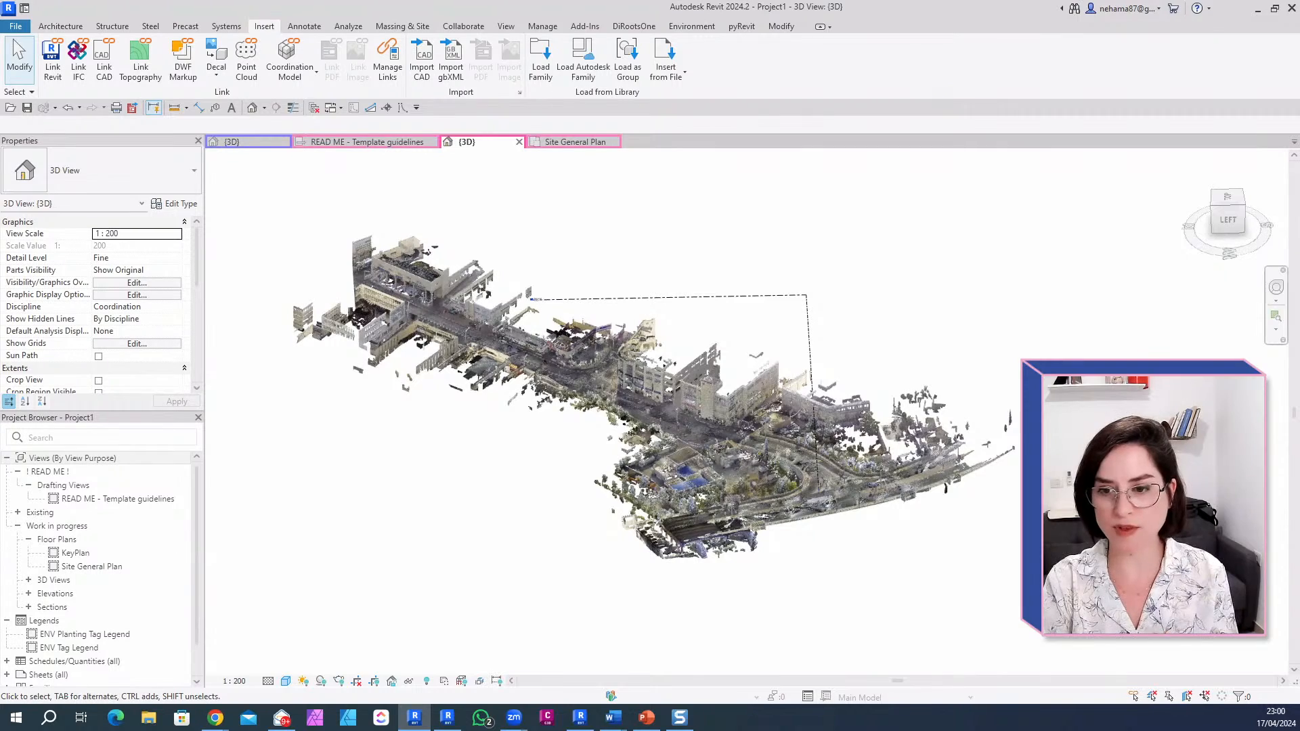
{"action": "scroll", "coordinate": [740, 443], "scroll_direction": "up", "scroll_amount": 5}
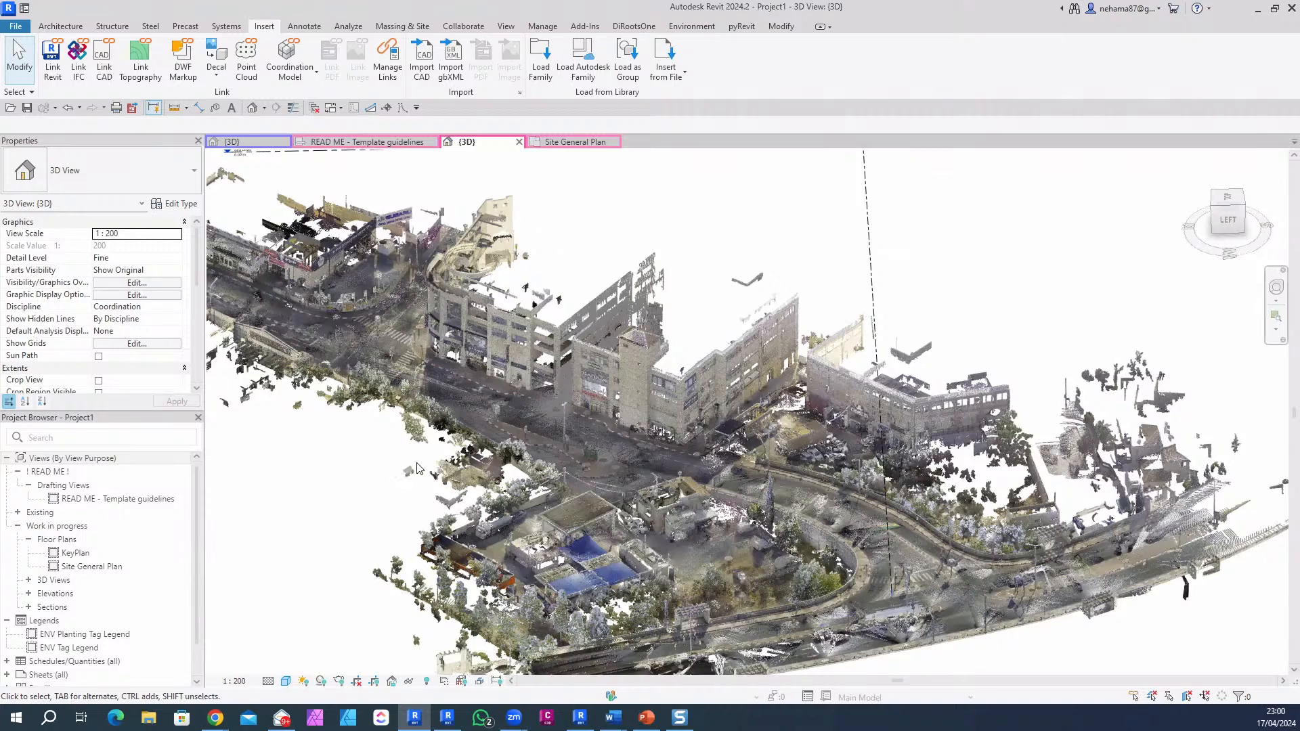
{"action": "middle_click_drag", "start_coordinate": [416, 474], "coordinate": [665, 544], "text": "shift"}
{"action": "scroll", "coordinate": [666, 543], "scroll_direction": "up", "scroll_amount": 4}
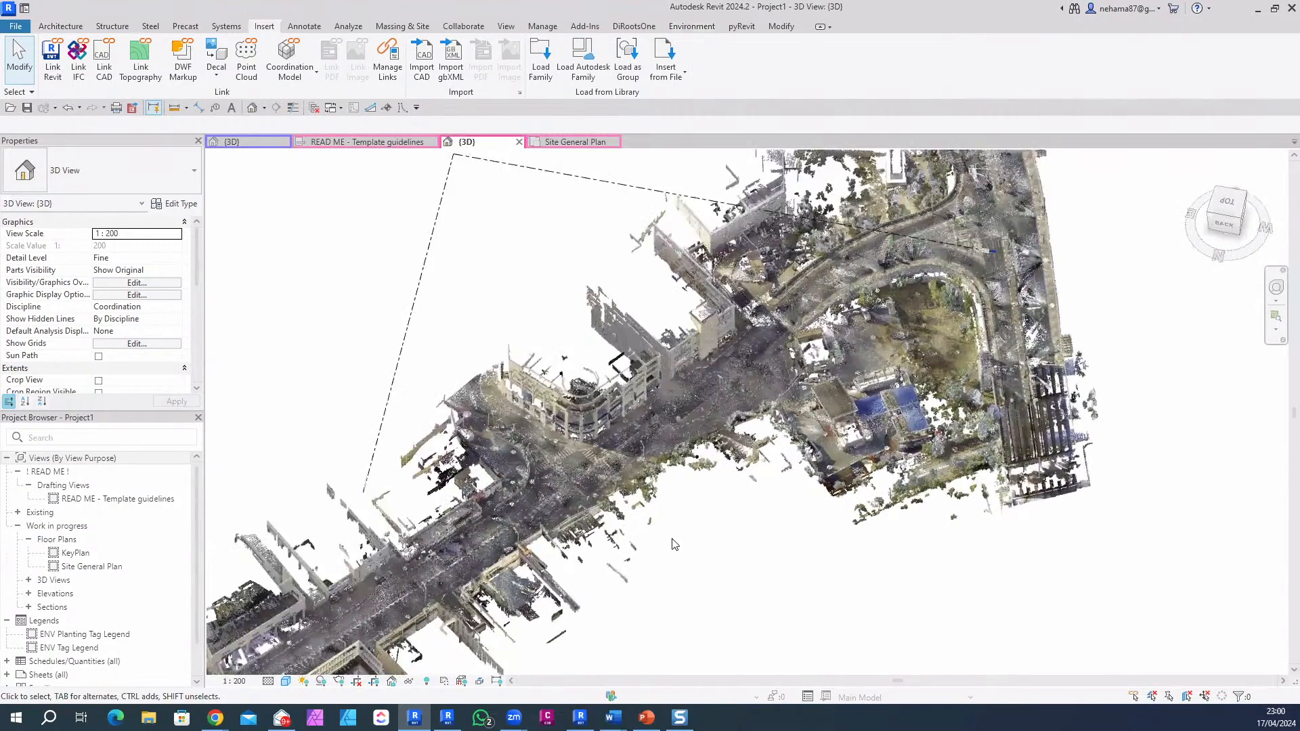
{"action": "left_click", "coordinate": [692, 26]}
{"action": "left_click", "coordinate": [640, 53]}
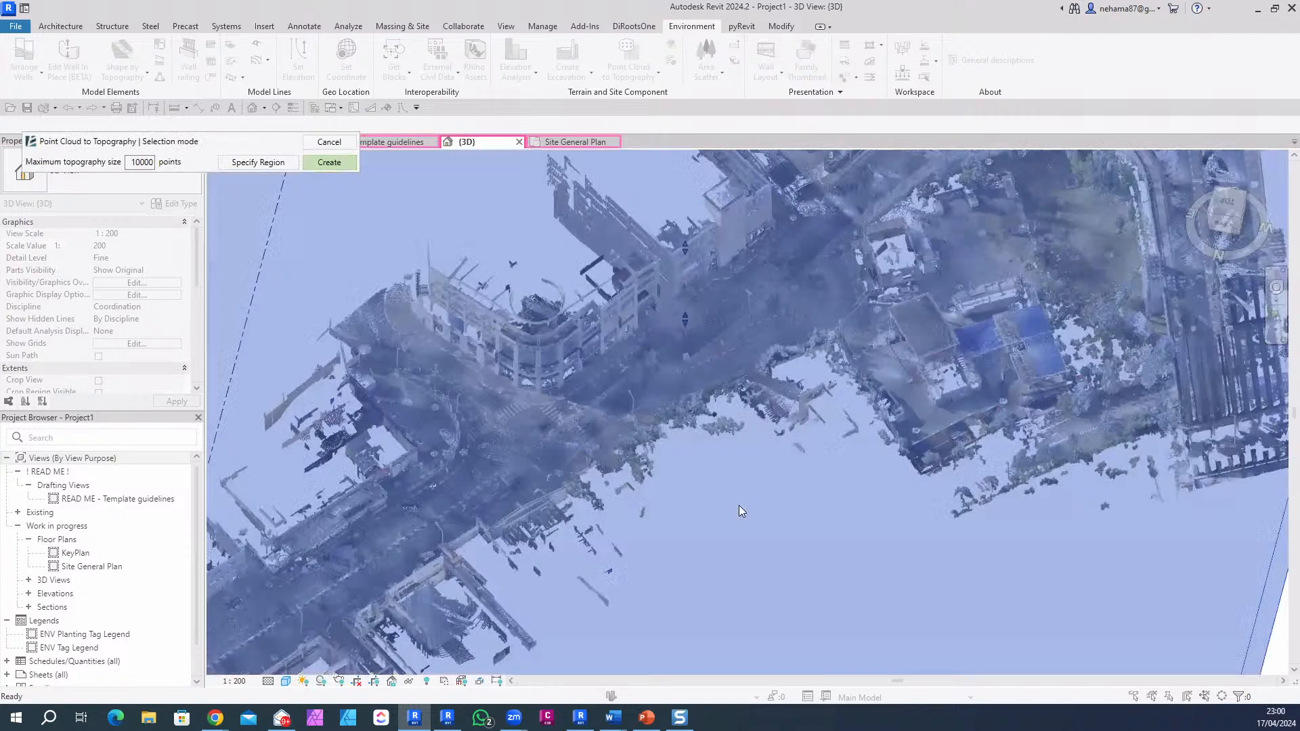
{"action": "left_click", "coordinate": [705, 392]}
{"action": "scroll", "coordinate": [706, 389], "scroll_direction": "down", "scroll_amount": 2}
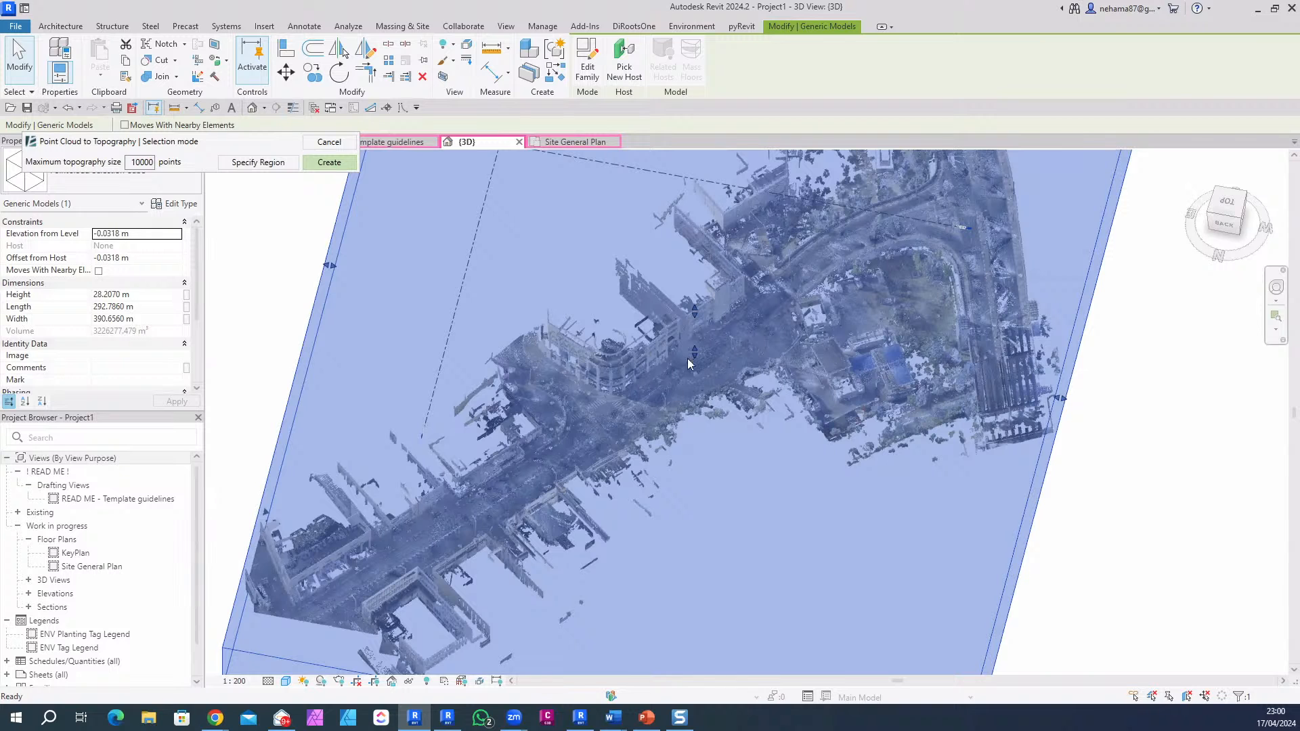
{"action": "scroll", "coordinate": [621, 371], "scroll_direction": "up", "scroll_amount": 2}
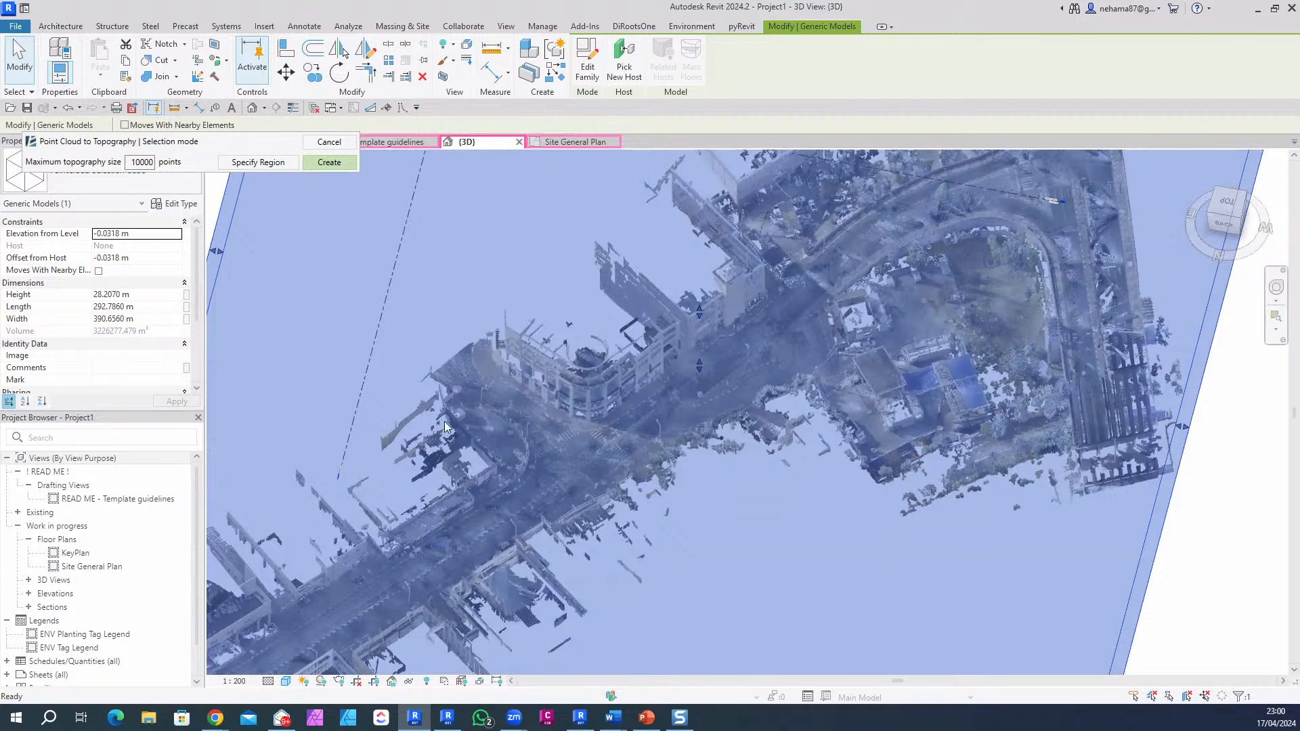
Step: Specify a four-sided region over the road intersection in the point cloud, apply it and inspect the resulting volume in 3D
{"action": "left_click", "coordinate": [263, 164]}
{"action": "scroll", "coordinate": [783, 407], "scroll_direction": "up", "scroll_amount": 4}
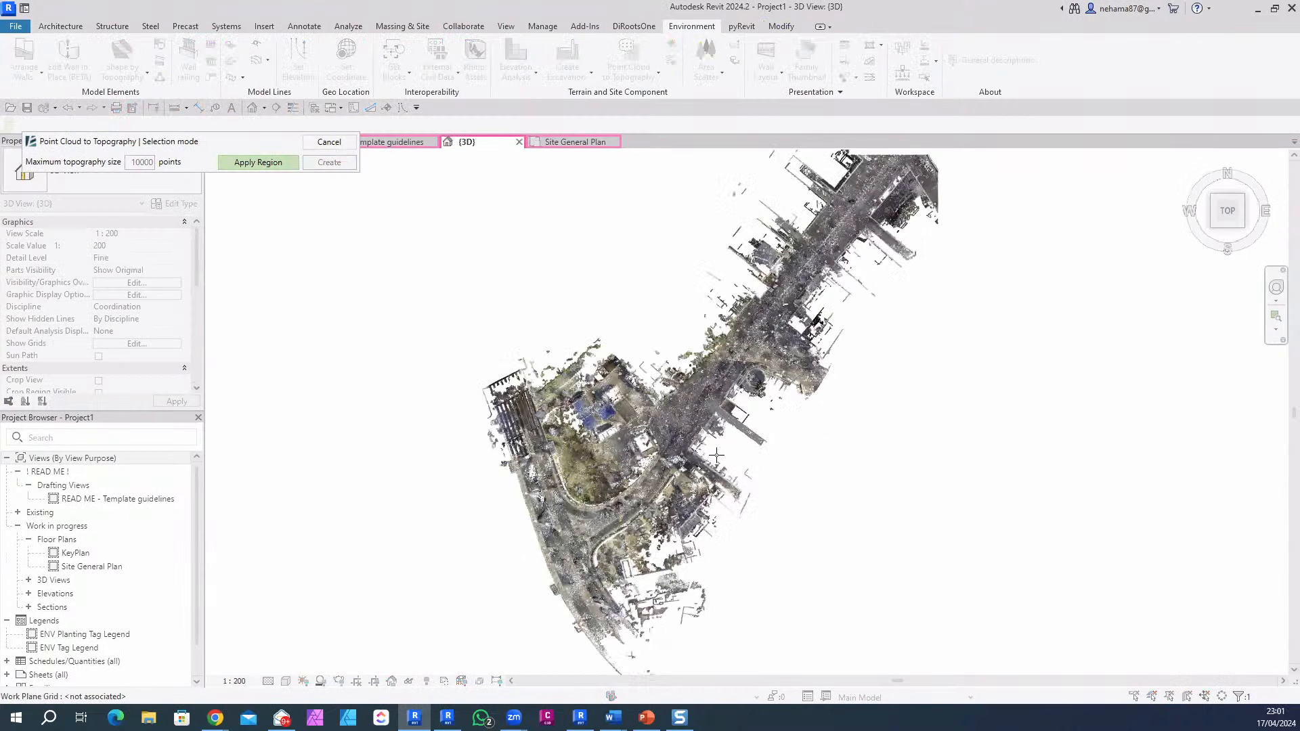
{"action": "scroll", "coordinate": [867, 394], "scroll_direction": "up", "scroll_amount": 2}
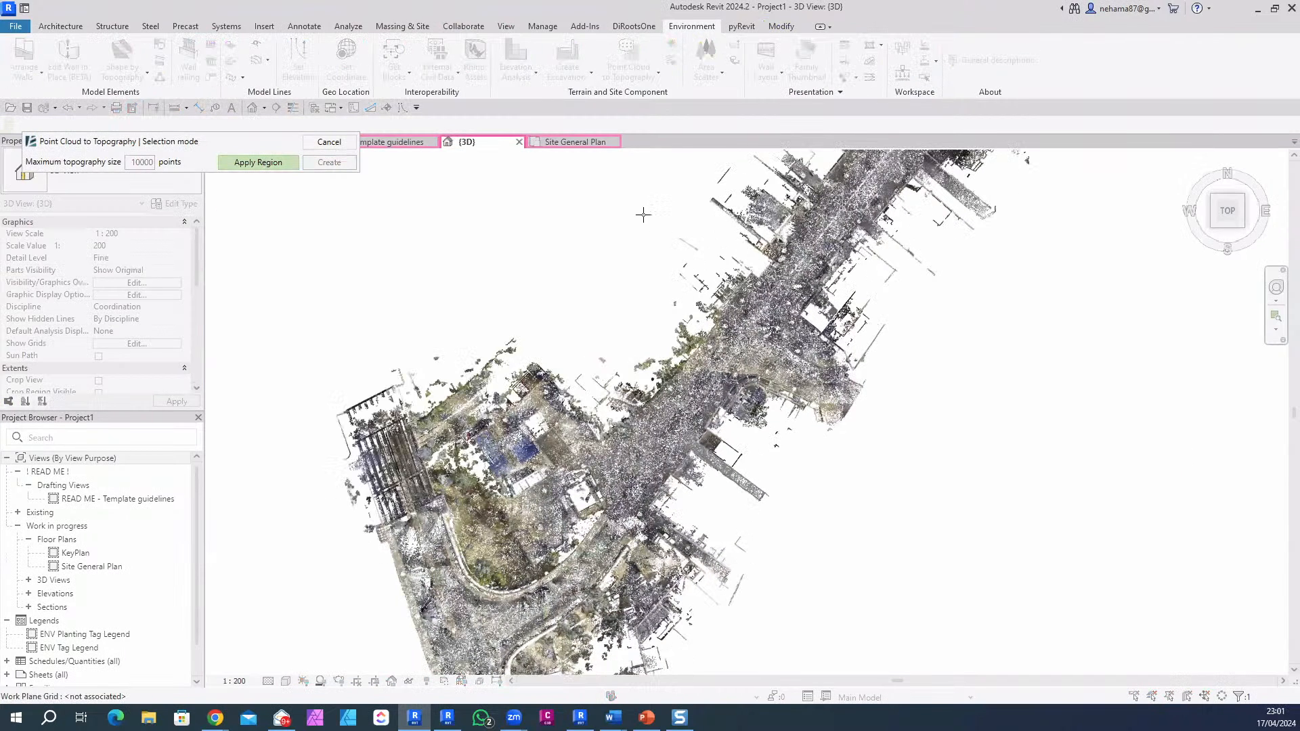
{"action": "scroll", "coordinate": [638, 190], "scroll_direction": "up", "scroll_amount": 2}
{"action": "left_click", "coordinate": [615, 178]}
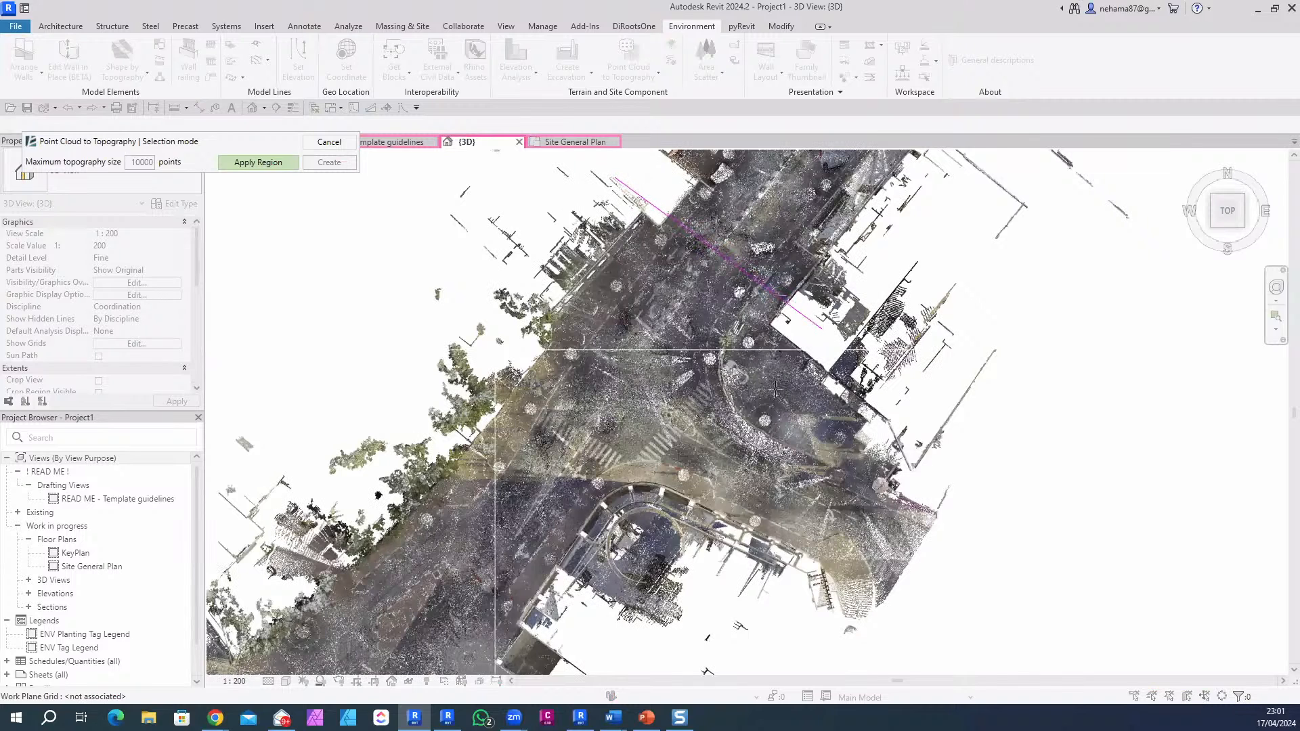
{"action": "left_click", "coordinate": [822, 330]}
{"action": "left_click", "coordinate": [675, 536]}
{"action": "left_click", "coordinate": [489, 386]}
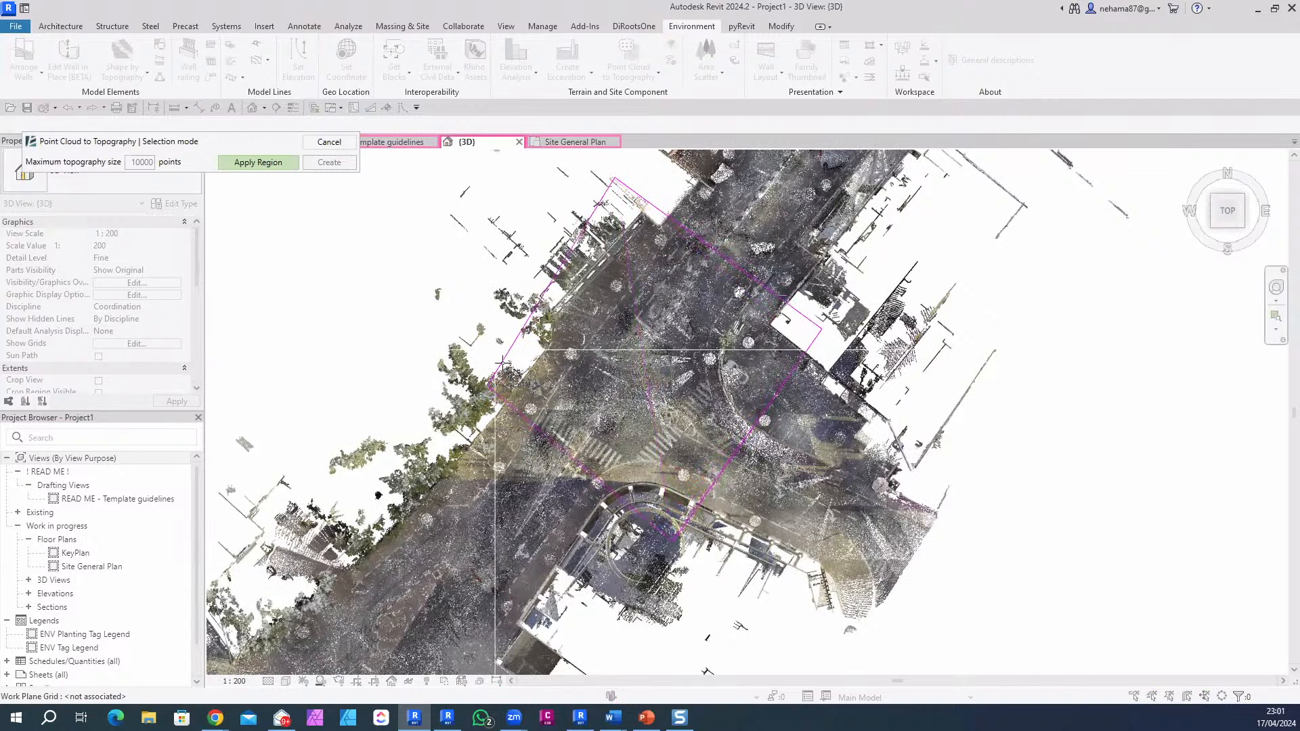
{"action": "left_click", "coordinate": [268, 163]}
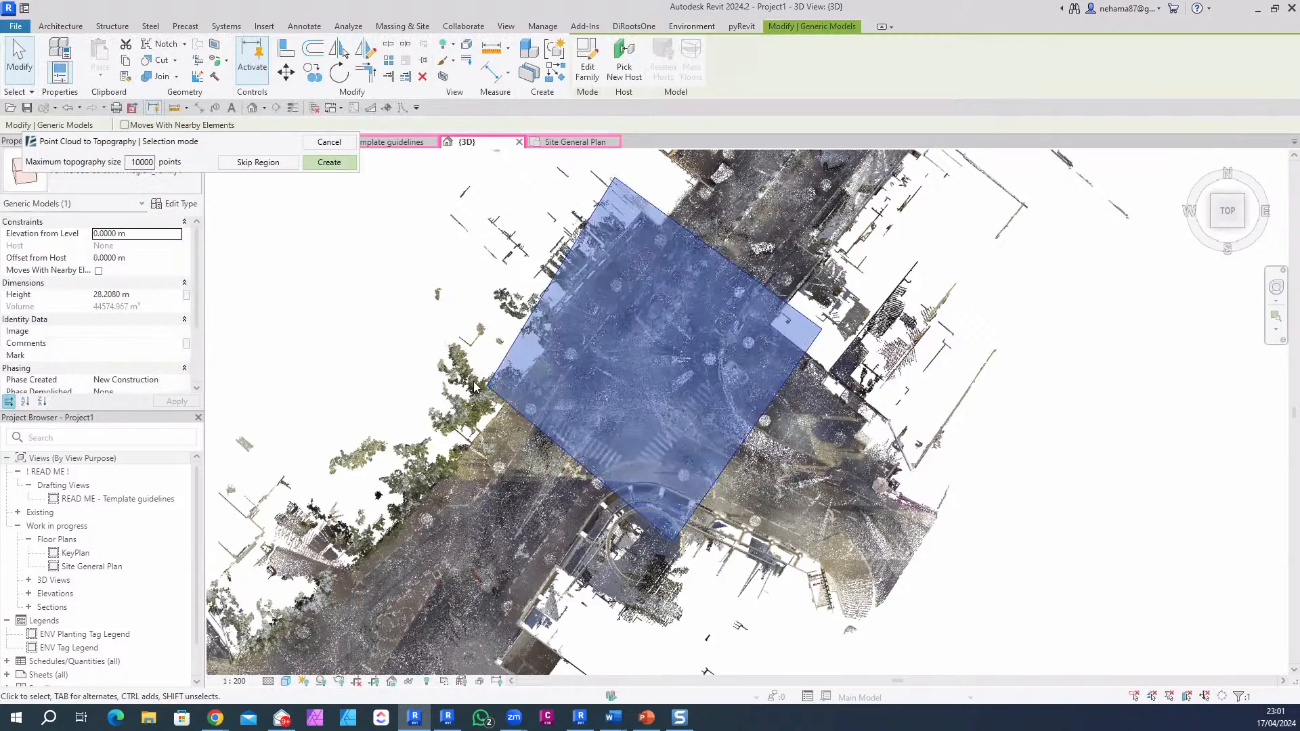
{"action": "middle_click_drag", "start_coordinate": [434, 460], "coordinate": [577, 279], "text": "shift"}
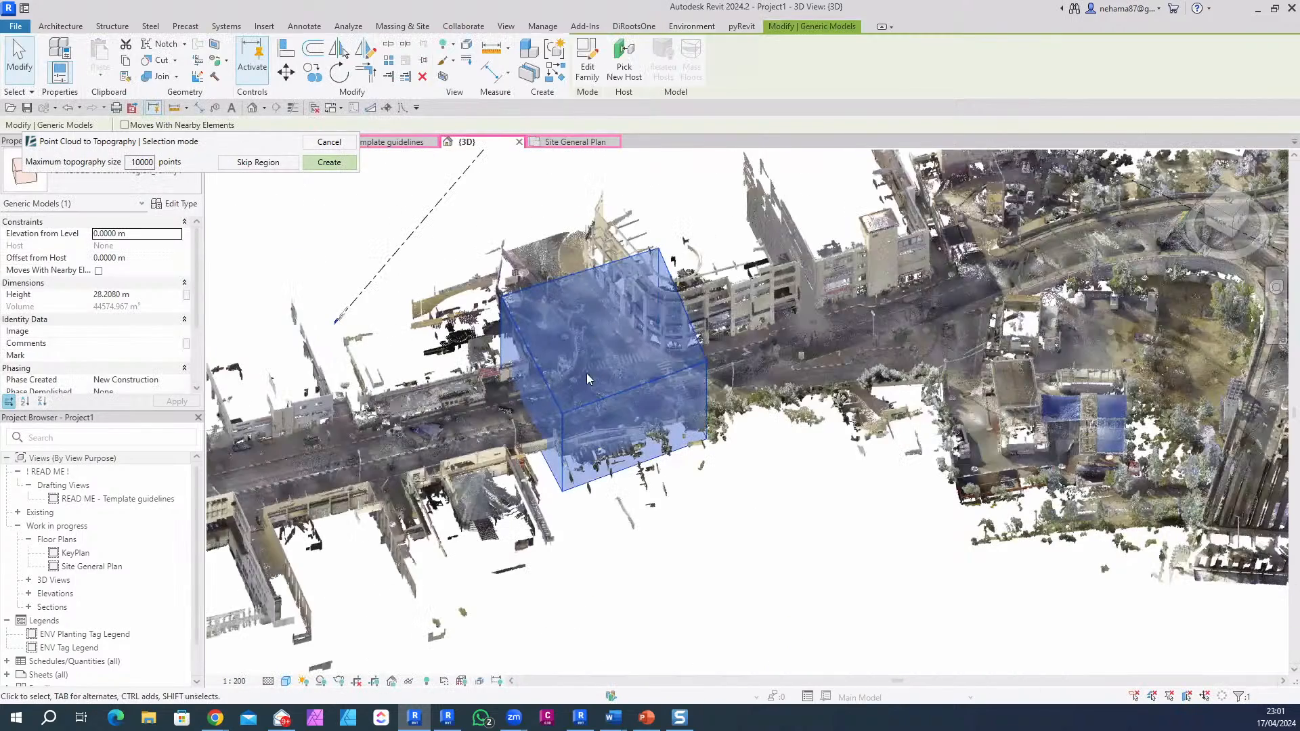
Step: Create a toposolid from the specified point cloud region with base level Sea Level and family type Existing Ground
{"action": "scroll", "coordinate": [551, 437], "scroll_direction": "up", "scroll_amount": 2}
{"action": "middle_click_drag", "start_coordinate": [634, 568], "coordinate": [542, 542], "text": "shift"}
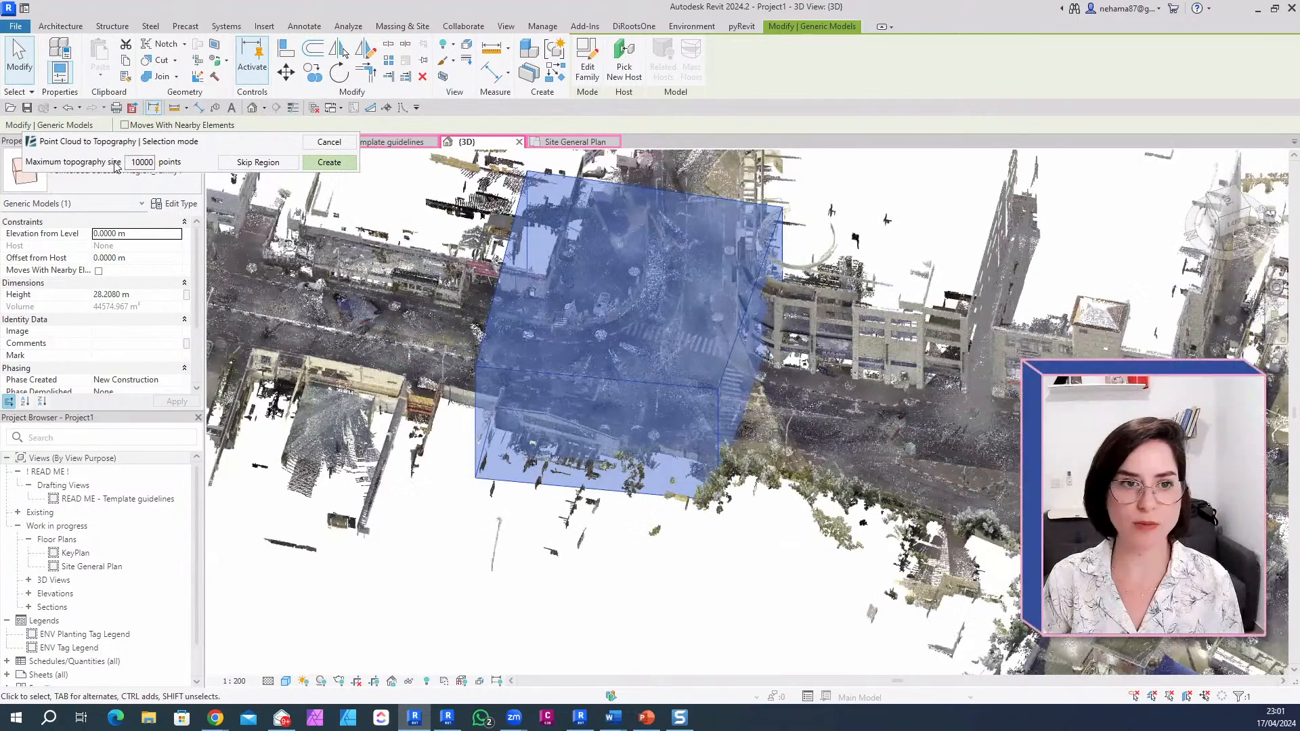
{"action": "left_click", "coordinate": [342, 166]}
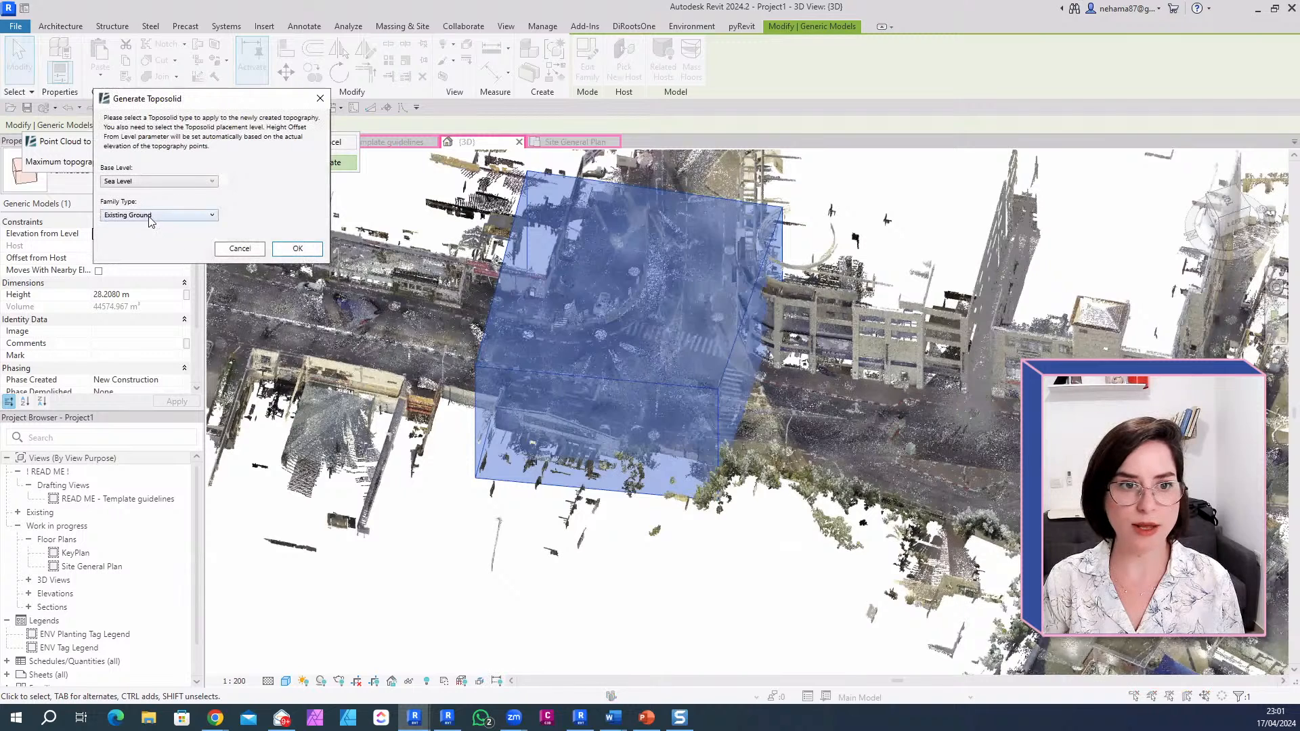
{"action": "left_click", "coordinate": [123, 216]}
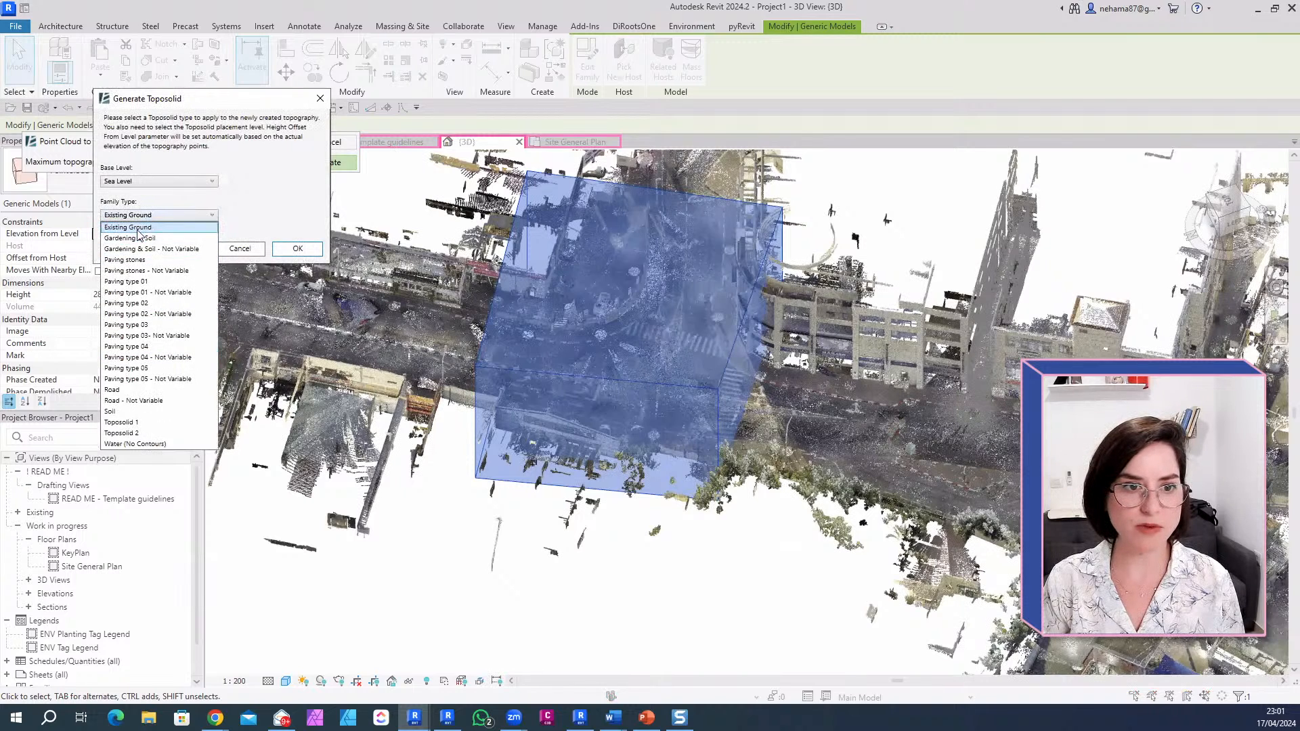
{"action": "left_click", "coordinate": [138, 228]}
{"action": "left_click", "coordinate": [298, 248]}
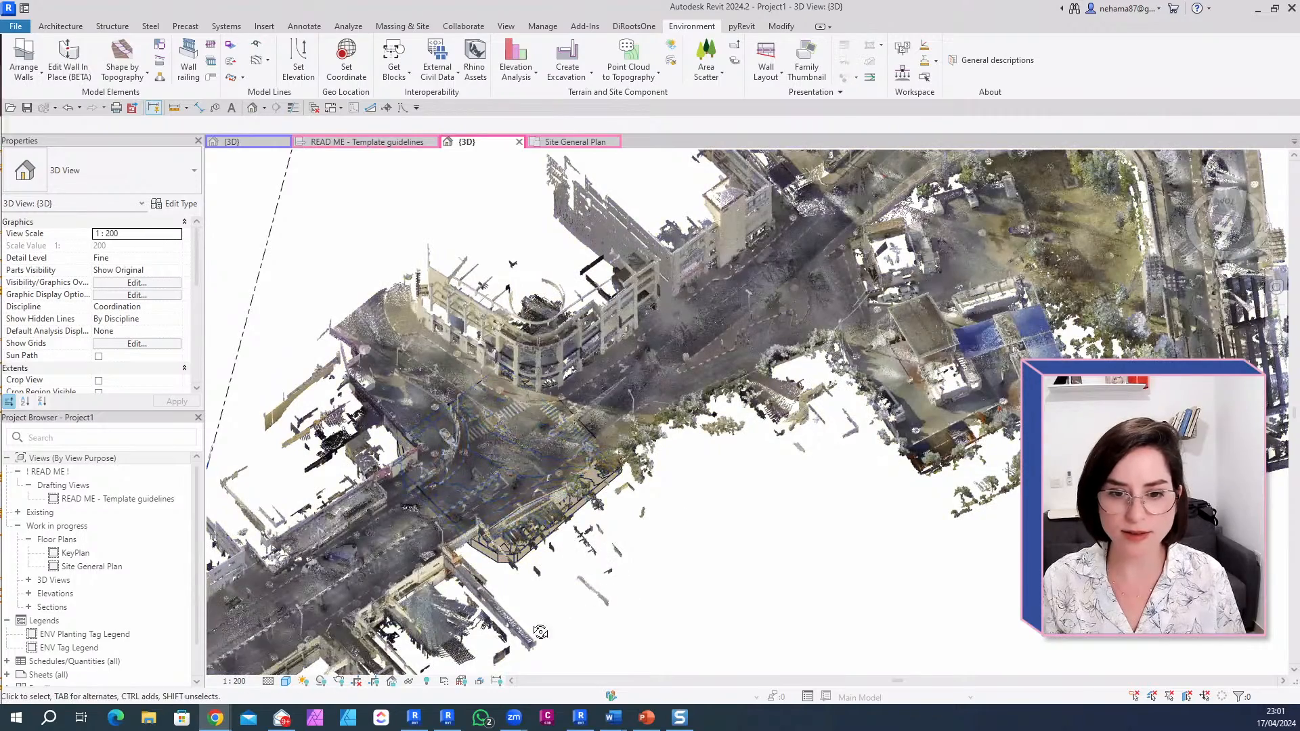
Step: Select the new Existing Ground toposolid and isolate it in the 3D view with a section box
{"action": "scroll", "coordinate": [492, 533], "scroll_direction": "up", "scroll_amount": 5}
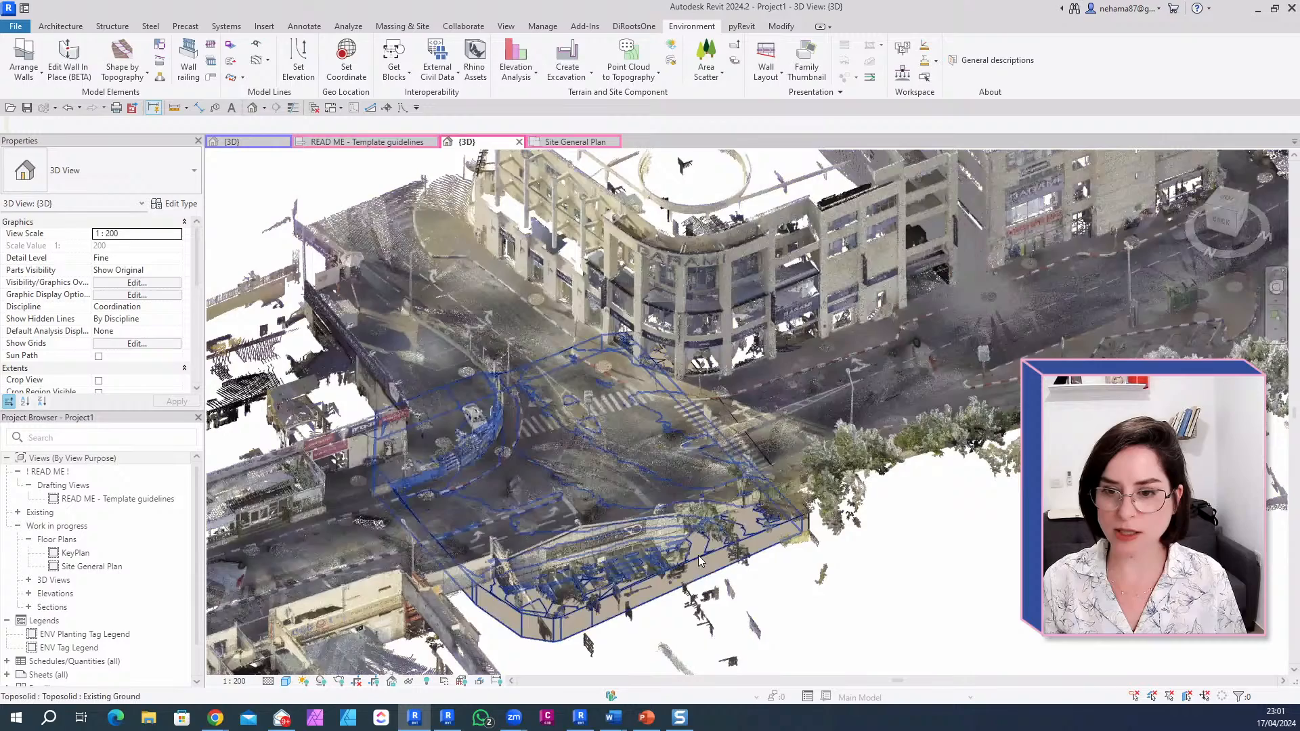
{"action": "left_click", "coordinate": [698, 556]}
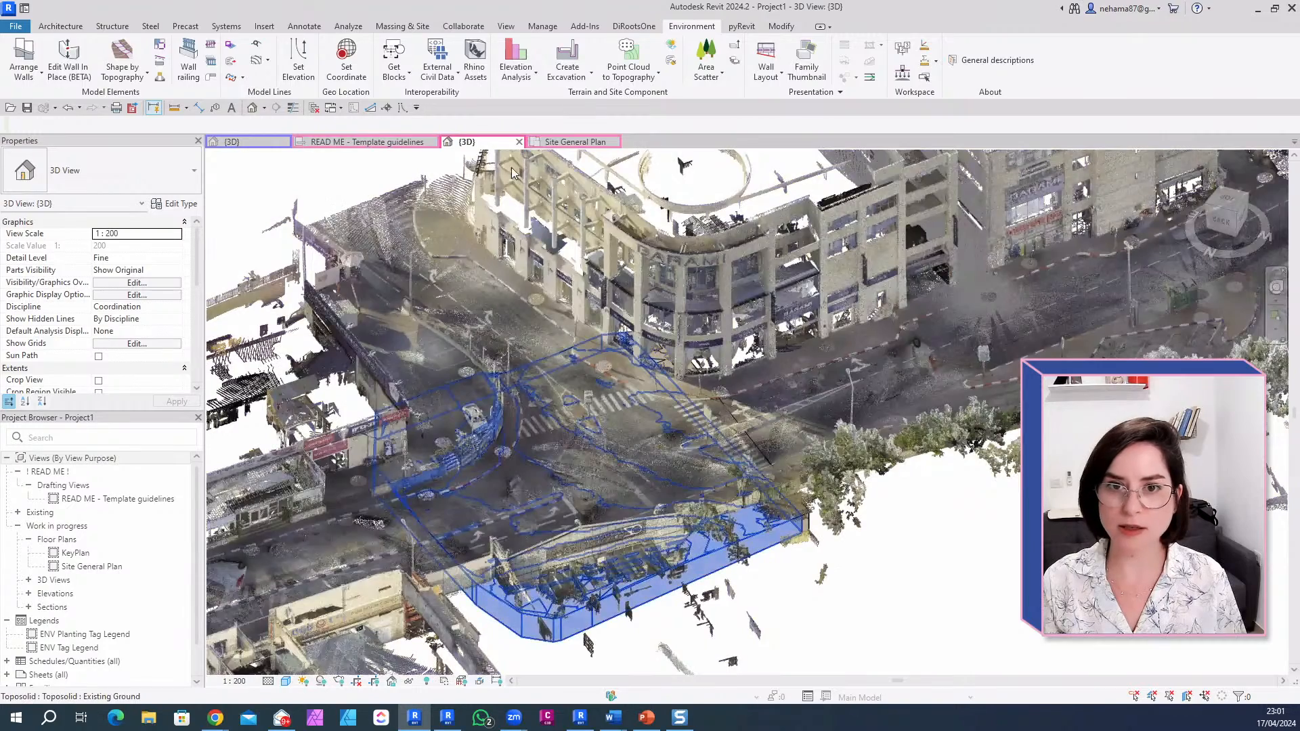
{"action": "scroll", "coordinate": [864, 592], "scroll_direction": "down", "scroll_amount": 6}
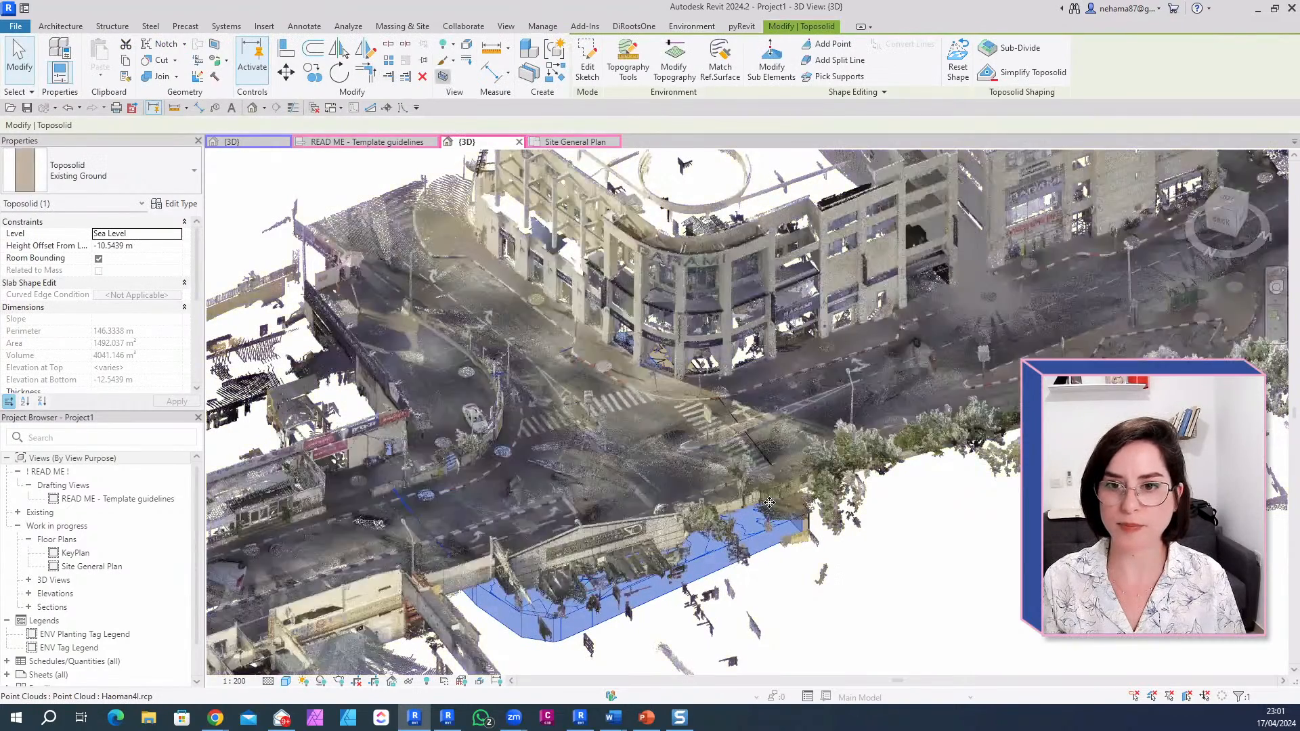
{"action": "left_click", "coordinate": [745, 389]}
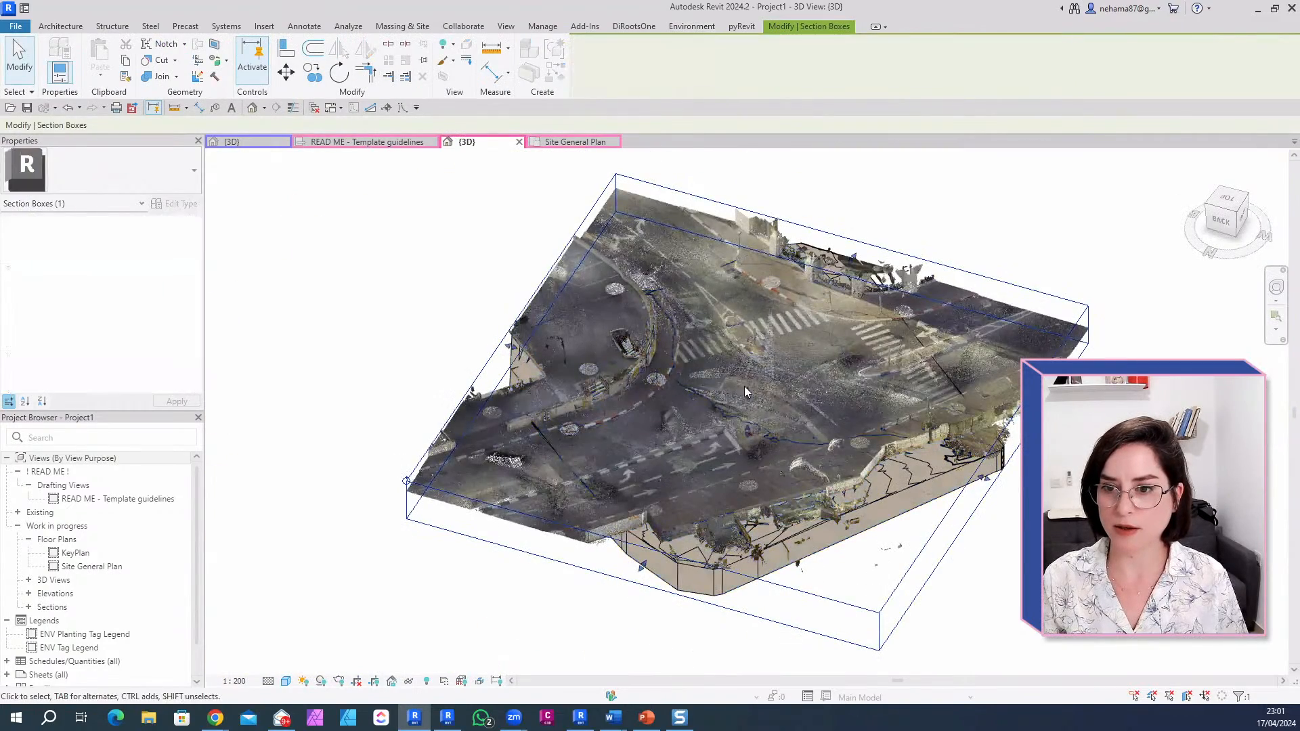
Step: Move the section box's front face inward to cut through the toposolid across the intersection
{"action": "middle_click_drag", "start_coordinate": [754, 384], "coordinate": [966, 368], "text": "shift"}
{"action": "scroll", "coordinate": [869, 666], "scroll_direction": "up", "scroll_amount": 2}
{"action": "scroll", "coordinate": [751, 661], "scroll_direction": "down", "scroll_amount": 3}
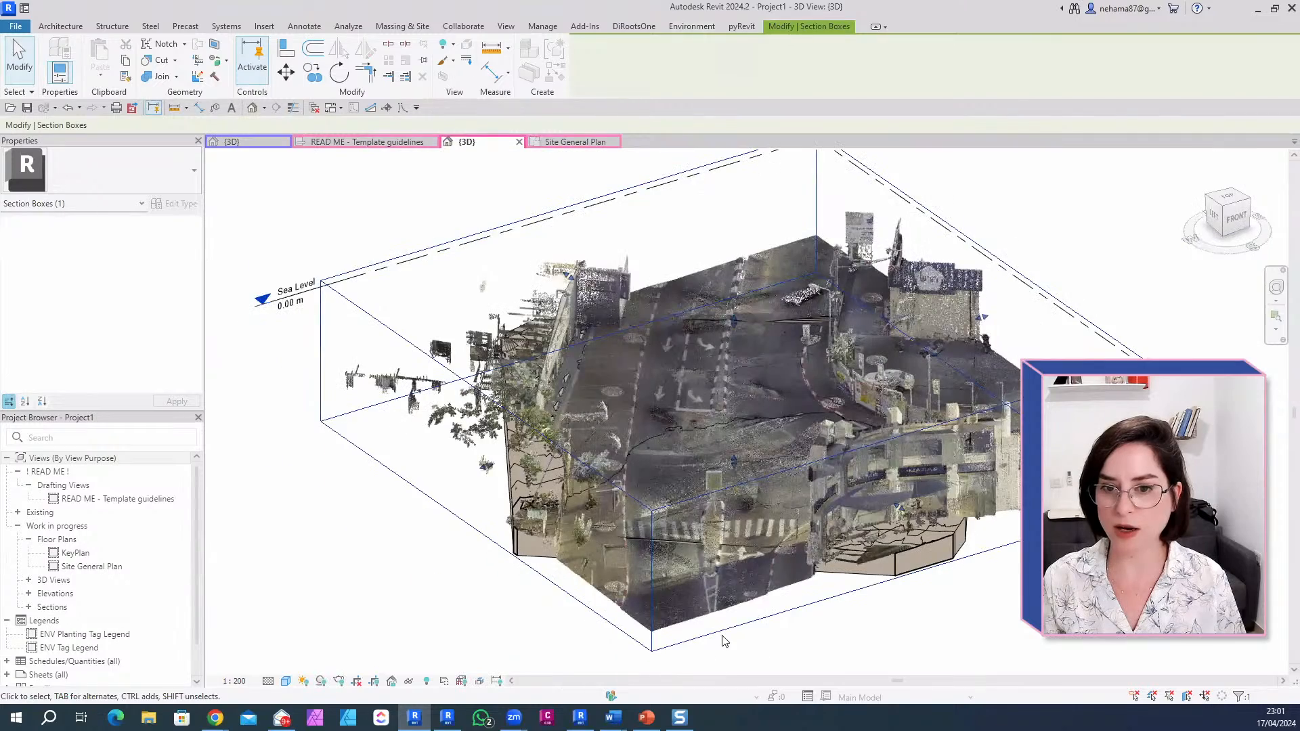
{"action": "scroll", "coordinate": [725, 638], "scroll_direction": "up", "scroll_amount": 1}
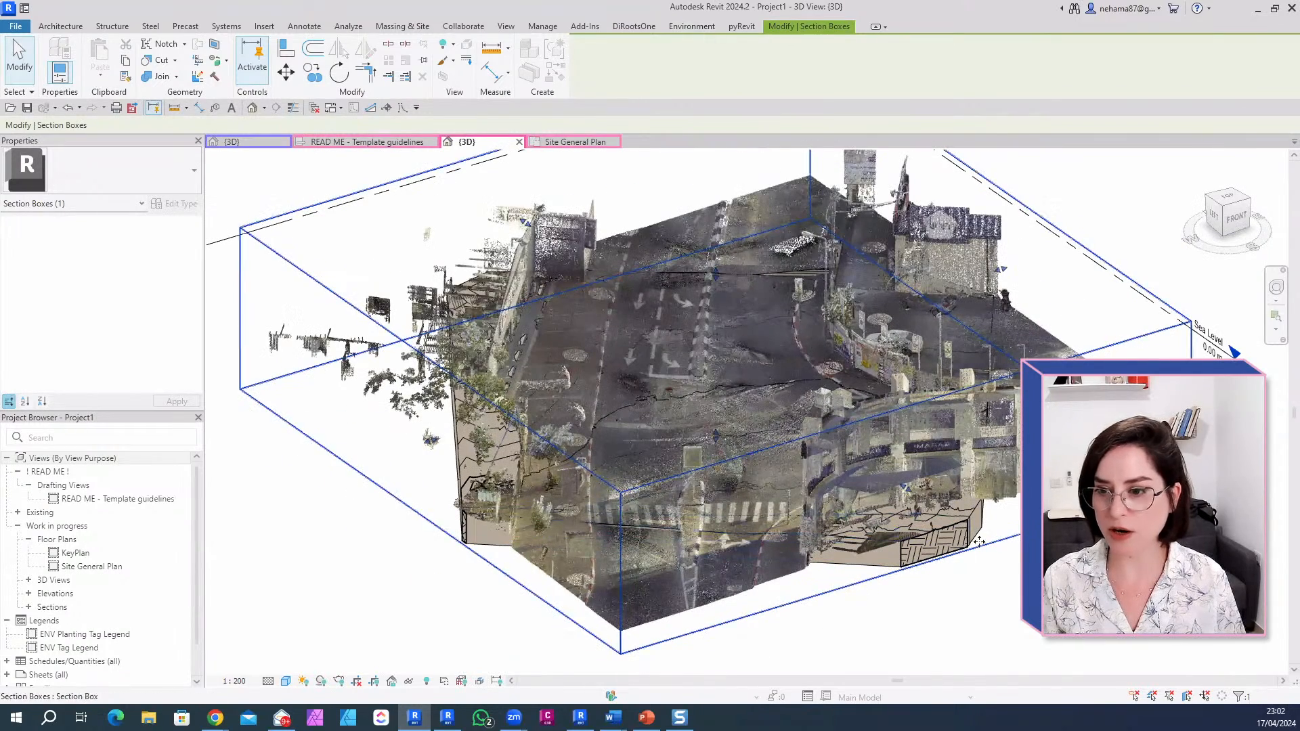
{"action": "left_click_drag", "start_coordinate": [907, 488], "coordinate": [819, 426]}
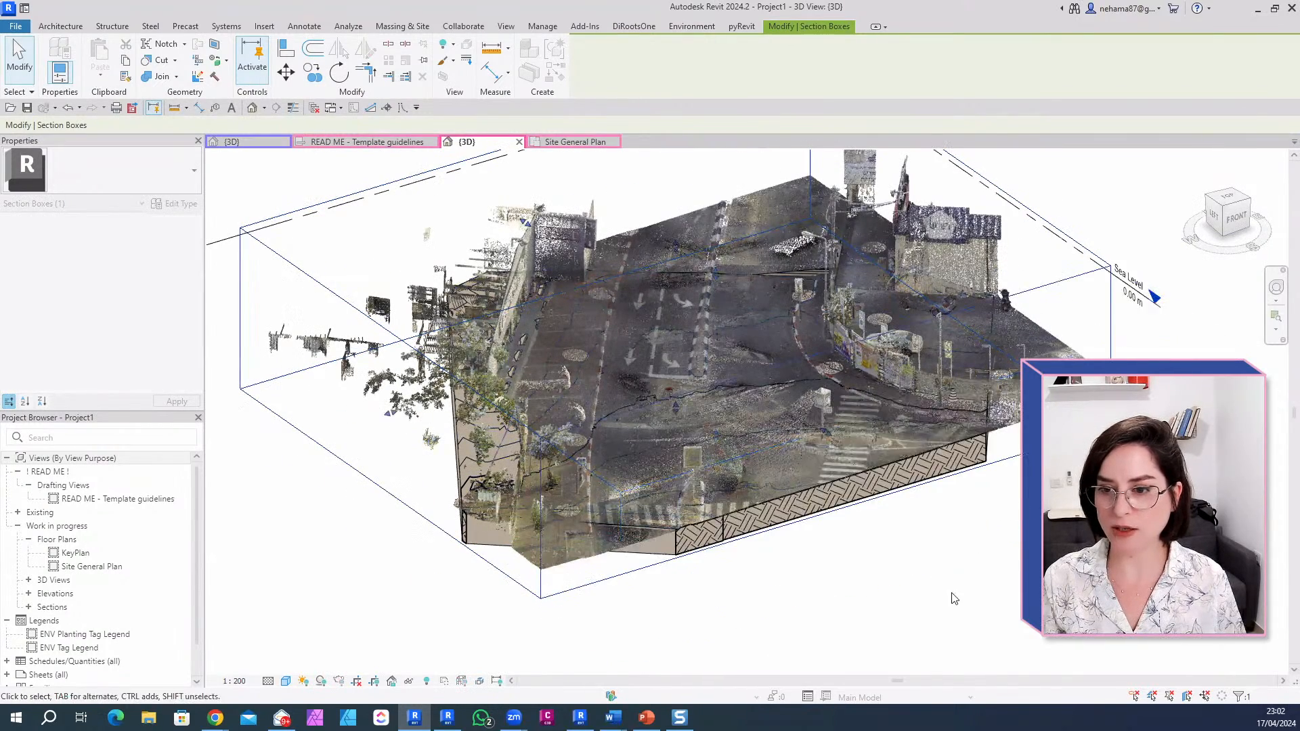
{"action": "scroll", "coordinate": [815, 625], "scroll_direction": "up", "scroll_amount": 1}
{"action": "scroll", "coordinate": [522, 640], "scroll_direction": "up", "scroll_amount": 2}
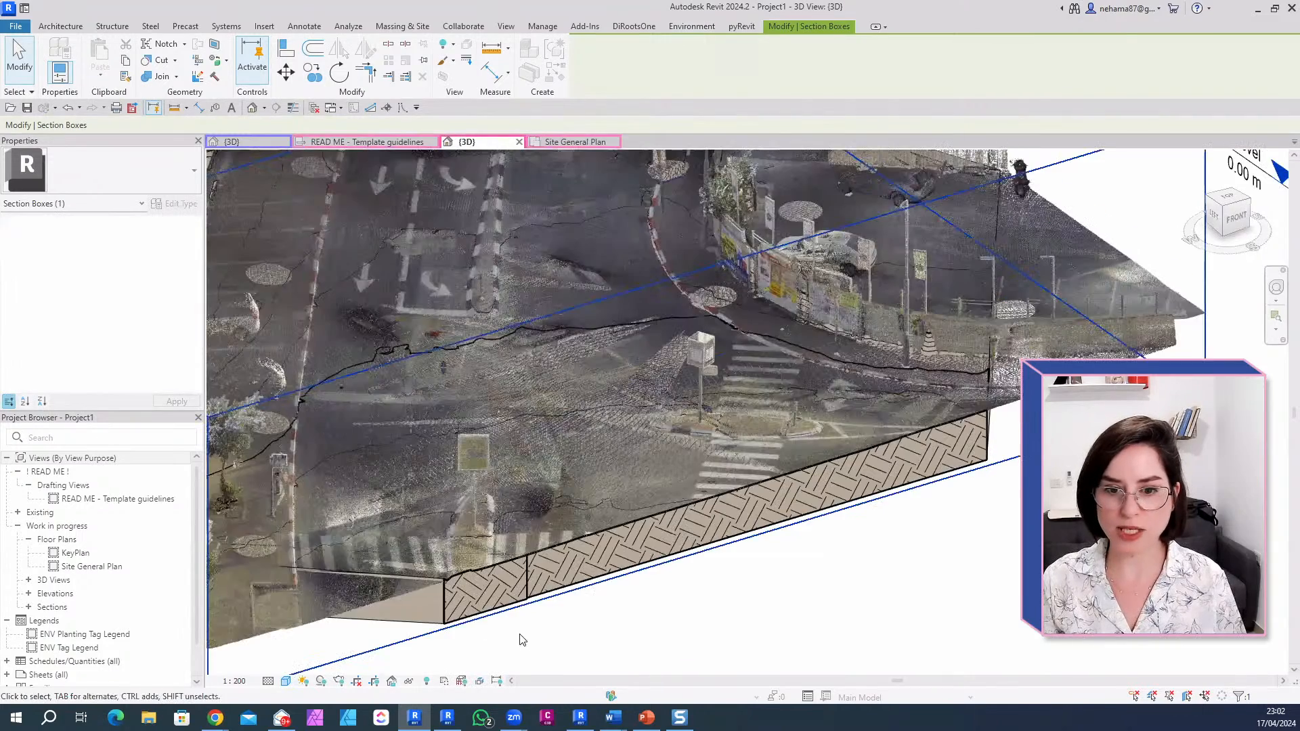
{"action": "scroll", "coordinate": [633, 596], "scroll_direction": "down", "scroll_amount": 4}
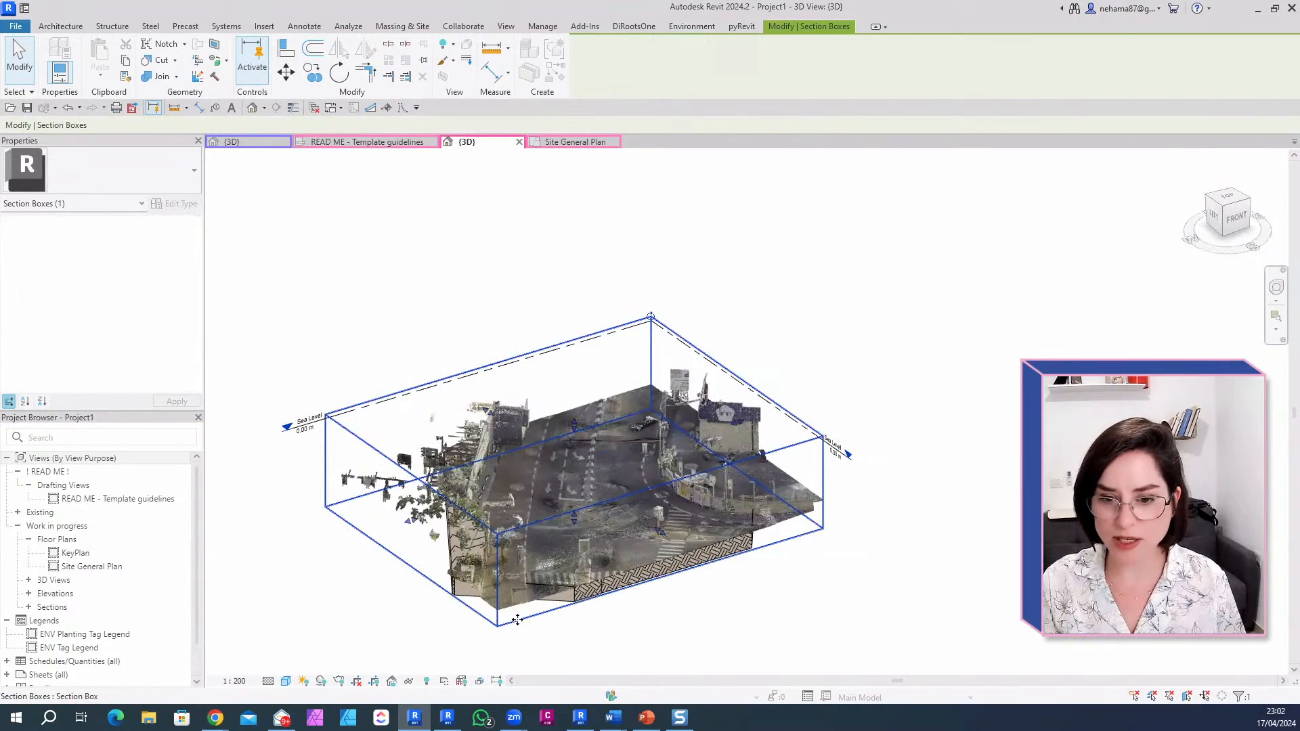
{"action": "left_click_drag", "start_coordinate": [661, 533], "coordinate": [619, 514]}
Step: Examine the cut edge of the toposolid against the point cloud's road, curb and wall surfaces
{"action": "scroll", "coordinate": [677, 589], "scroll_direction": "up", "scroll_amount": 3}
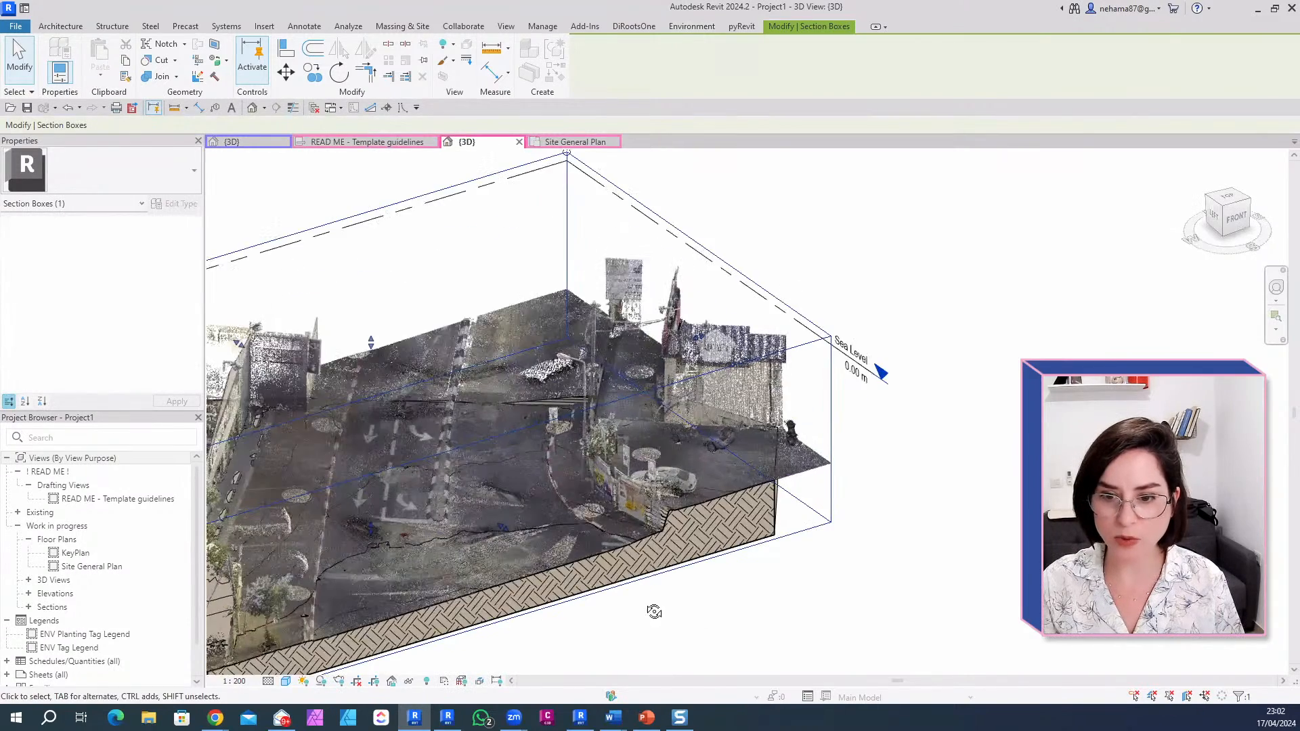
{"action": "middle_click_drag", "start_coordinate": [654, 611], "coordinate": [588, 625], "text": "shift"}
{"action": "scroll", "coordinate": [654, 656], "scroll_direction": "up", "scroll_amount": 4}
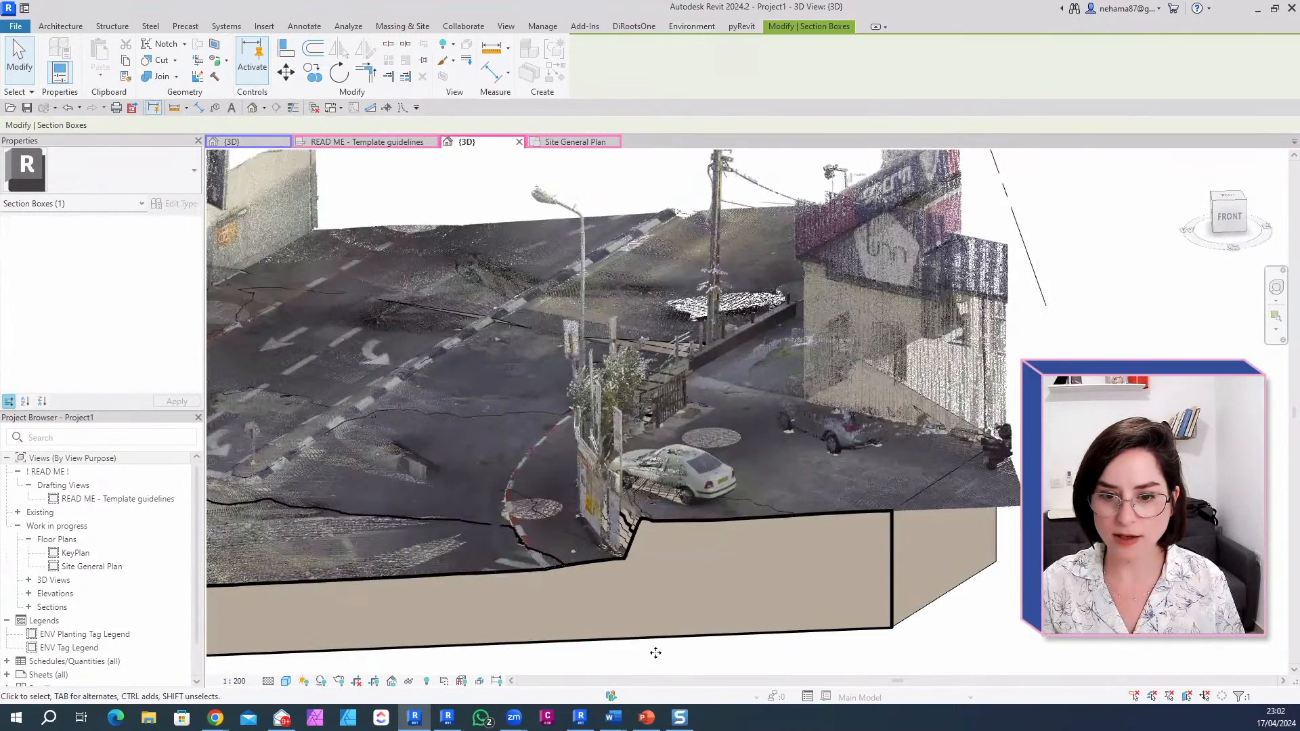
{"action": "mouse_move", "coordinate": [655, 653]}
{"action": "middle_mouse_down", "text": "shift"}
{"action": "mouse_move", "coordinate": [646, 603]}
{"action": "mouse_move", "coordinate": [487, 584]}
{"action": "mouse_move", "coordinate": [515, 629]}
{"action": "mouse_move", "coordinate": [511, 609]}
{"action": "mouse_move", "coordinate": [329, 616]}
{"action": "middle_mouse_up", "text": "shift"}
{"action": "scroll", "coordinate": [612, 633], "scroll_direction": "up", "scroll_amount": 3}
{"action": "scroll", "coordinate": [486, 604], "scroll_direction": "down", "scroll_amount": 2}
{"action": "scroll", "coordinate": [743, 611], "scroll_direction": "up", "scroll_amount": 1}
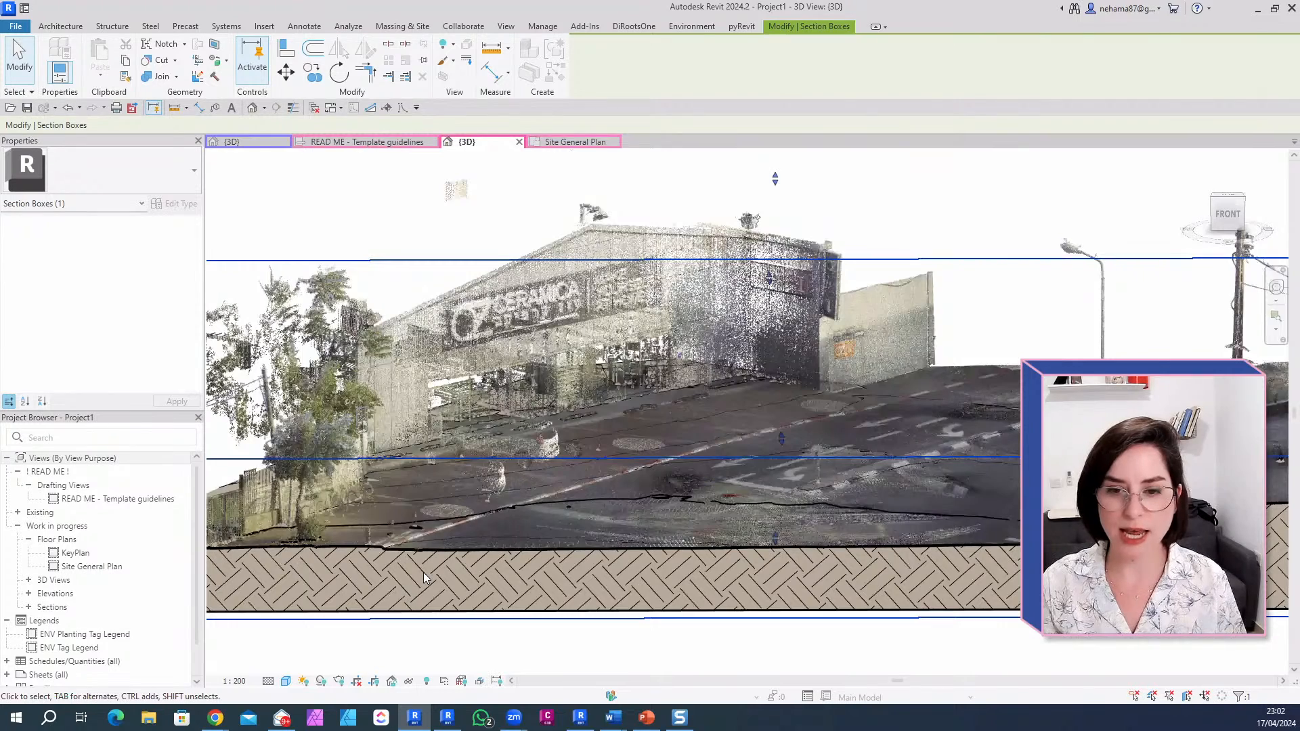
{"action": "scroll", "coordinate": [424, 571], "scroll_direction": "up", "scroll_amount": 2}
{"action": "left_click", "coordinate": [585, 656]}
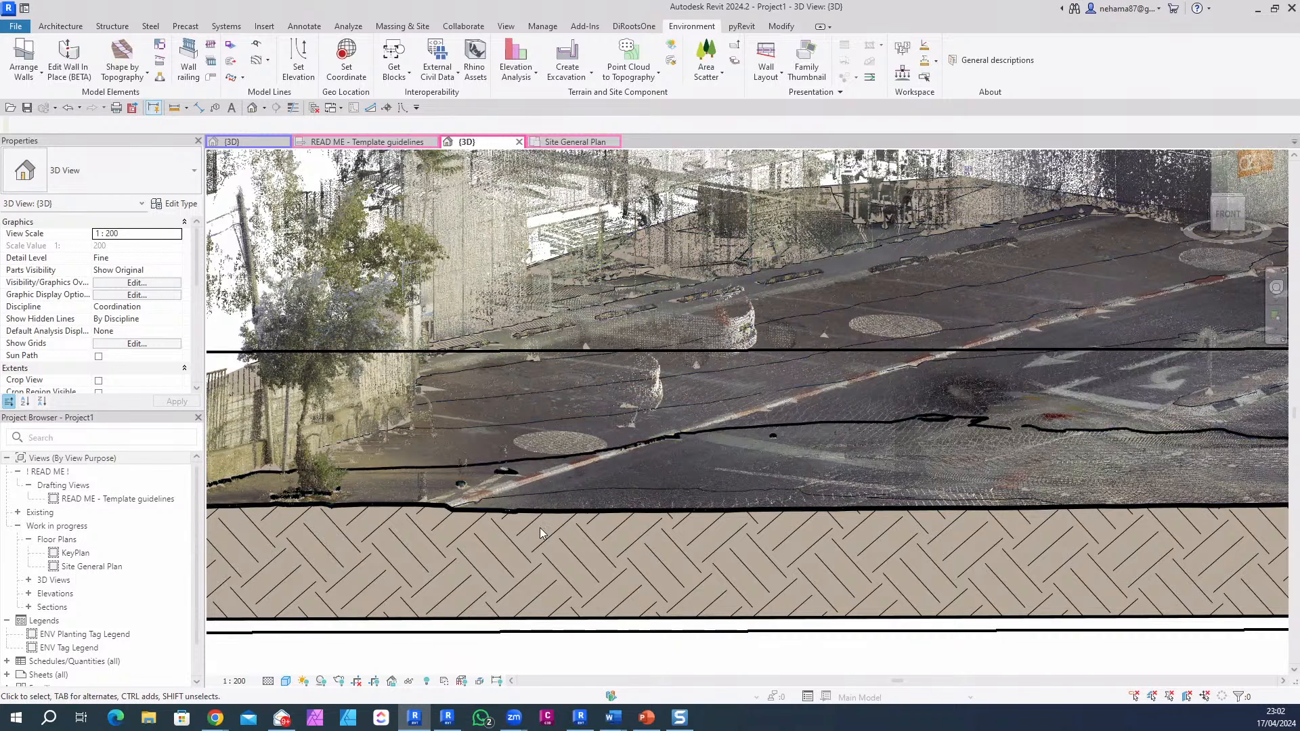
Step: Lower the section box's bottom face below the toposolid's underside and inspect the cut from the front
{"action": "scroll", "coordinate": [553, 580], "scroll_direction": "down", "scroll_amount": 6}
{"action": "middle_click_drag", "start_coordinate": [566, 632], "coordinate": [675, 595], "text": "shift"}
{"action": "scroll", "coordinate": [690, 592], "scroll_direction": "up", "scroll_amount": 3}
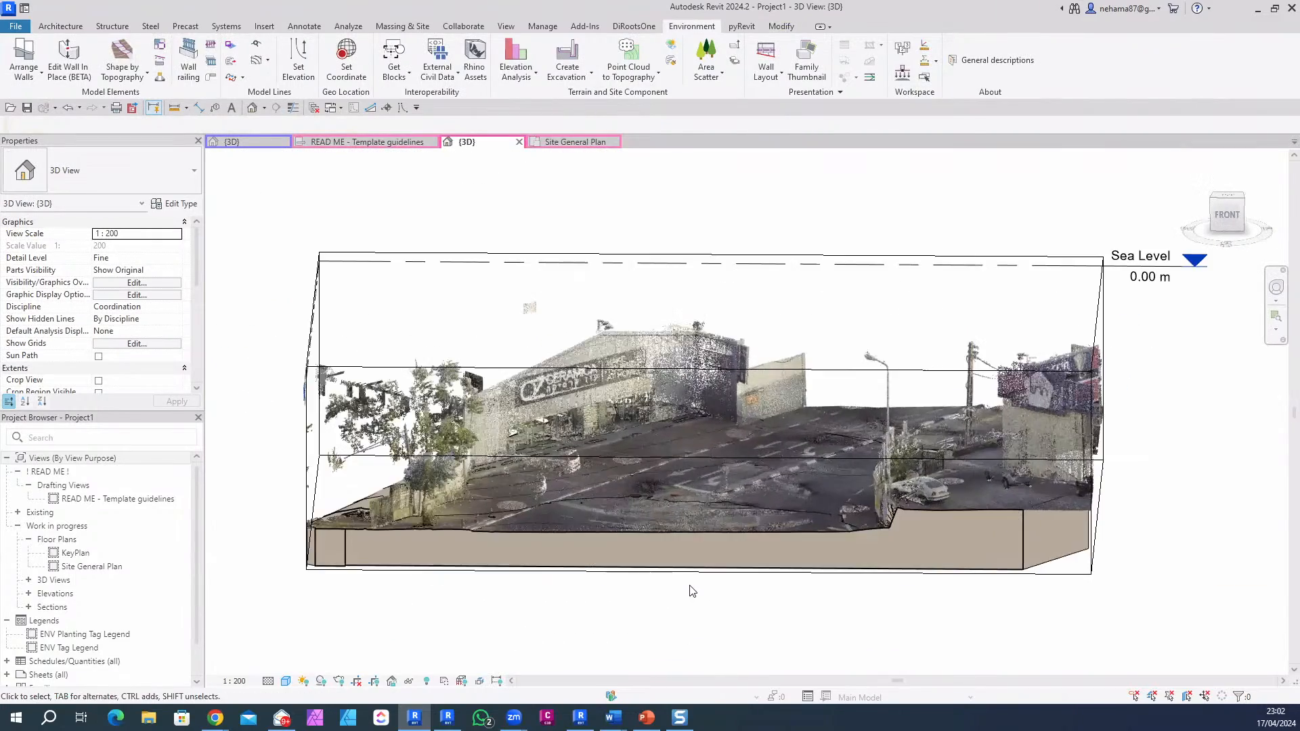
{"action": "scroll", "coordinate": [695, 573], "scroll_direction": "up", "scroll_amount": 3}
{"action": "left_click", "coordinate": [695, 571]}
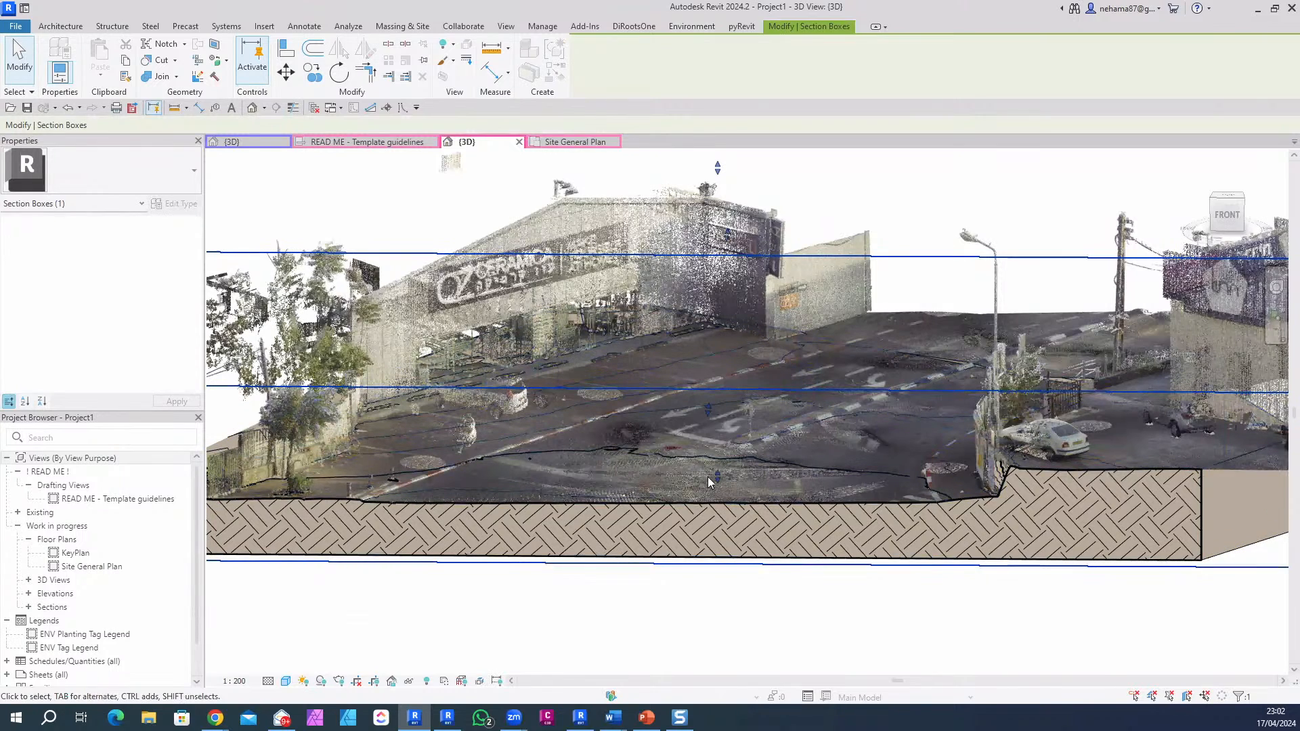
{"action": "left_click_drag", "start_coordinate": [717, 474], "coordinate": [587, 552]}
{"action": "scroll", "coordinate": [813, 582], "scroll_direction": "down", "scroll_amount": 3}
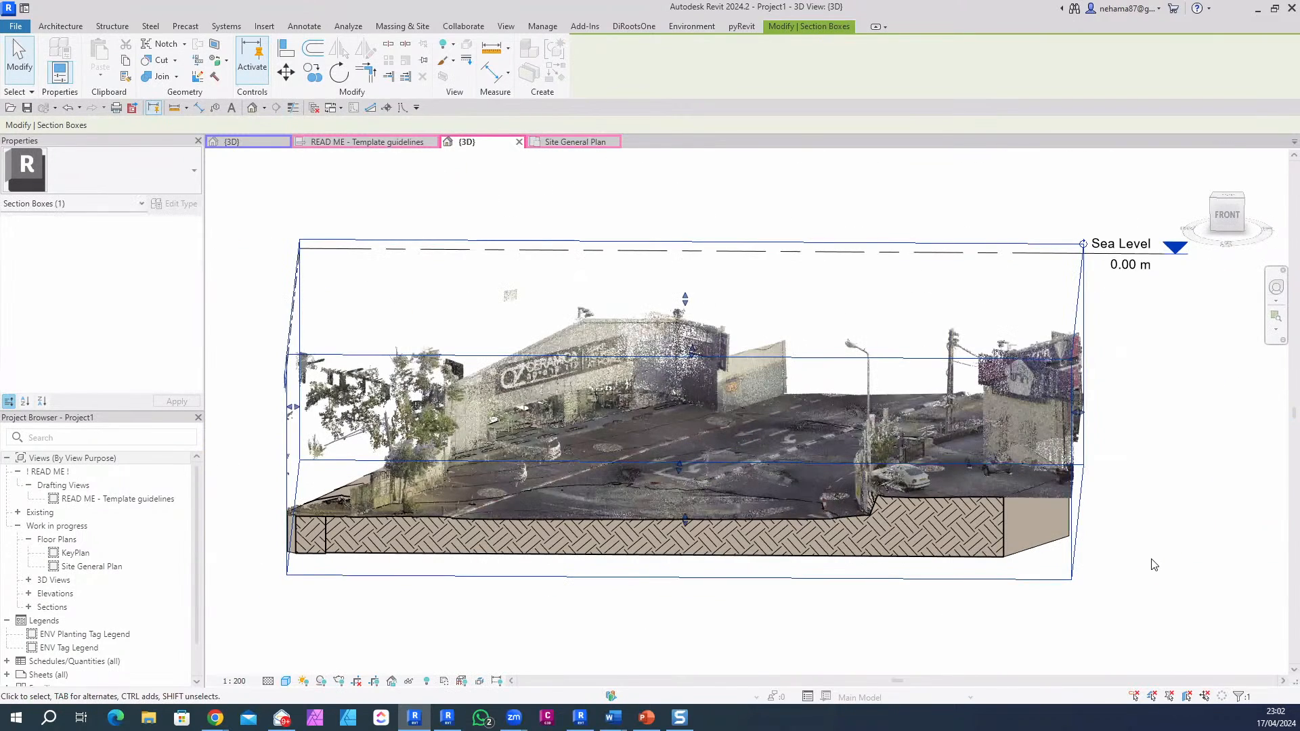
{"action": "middle_click_drag", "start_coordinate": [911, 637], "coordinate": [1125, 598], "text": "shift"}
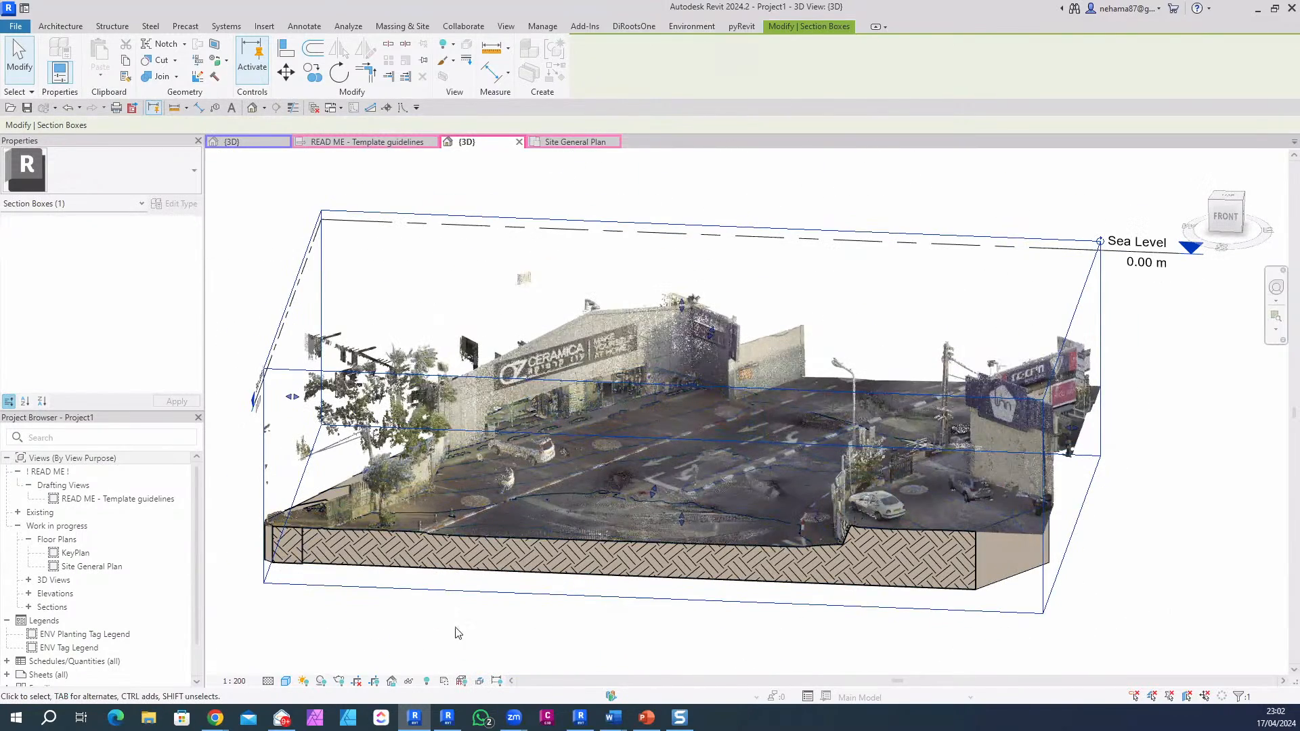
{"action": "scroll", "coordinate": [471, 623], "scroll_direction": "up", "scroll_amount": 1}
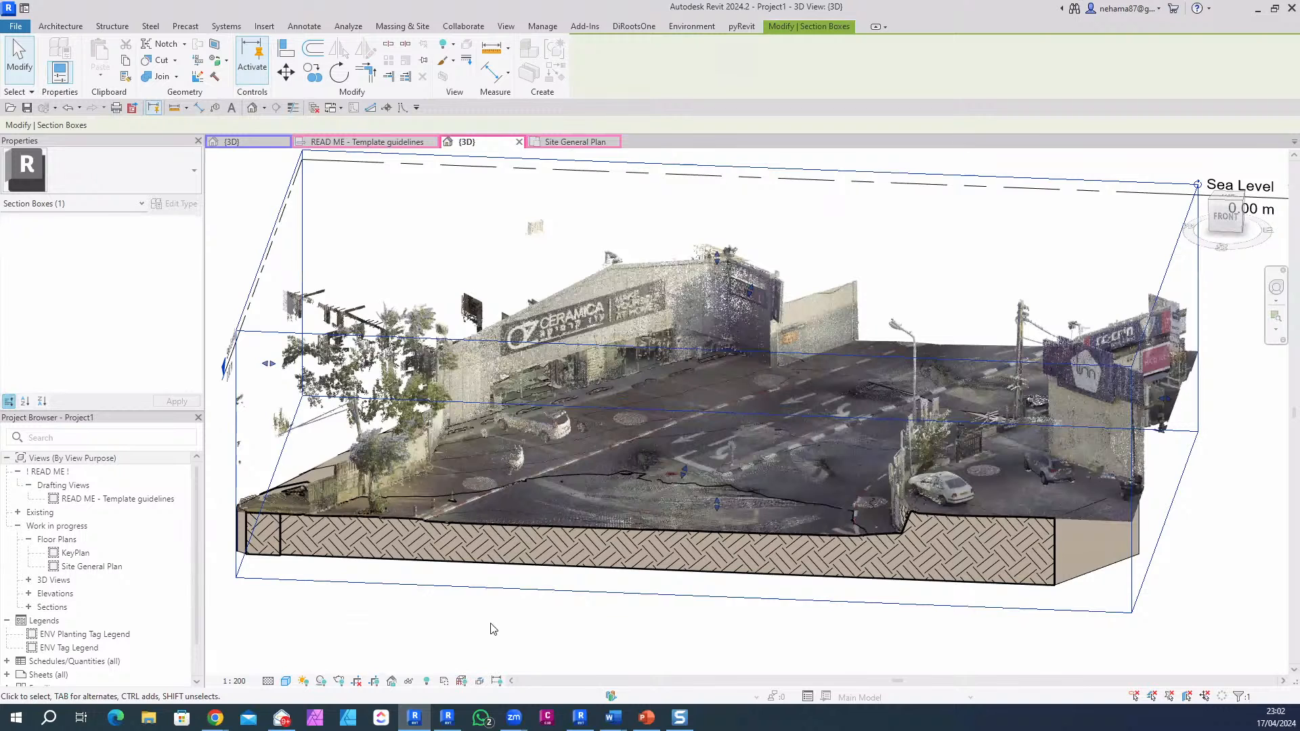
{"action": "scroll", "coordinate": [525, 579], "scroll_direction": "down", "scroll_amount": 3}
Step: Turn off the section box in the 3D view to show the whole point cloud around the toposolid
{"action": "left_click", "coordinate": [304, 364]}
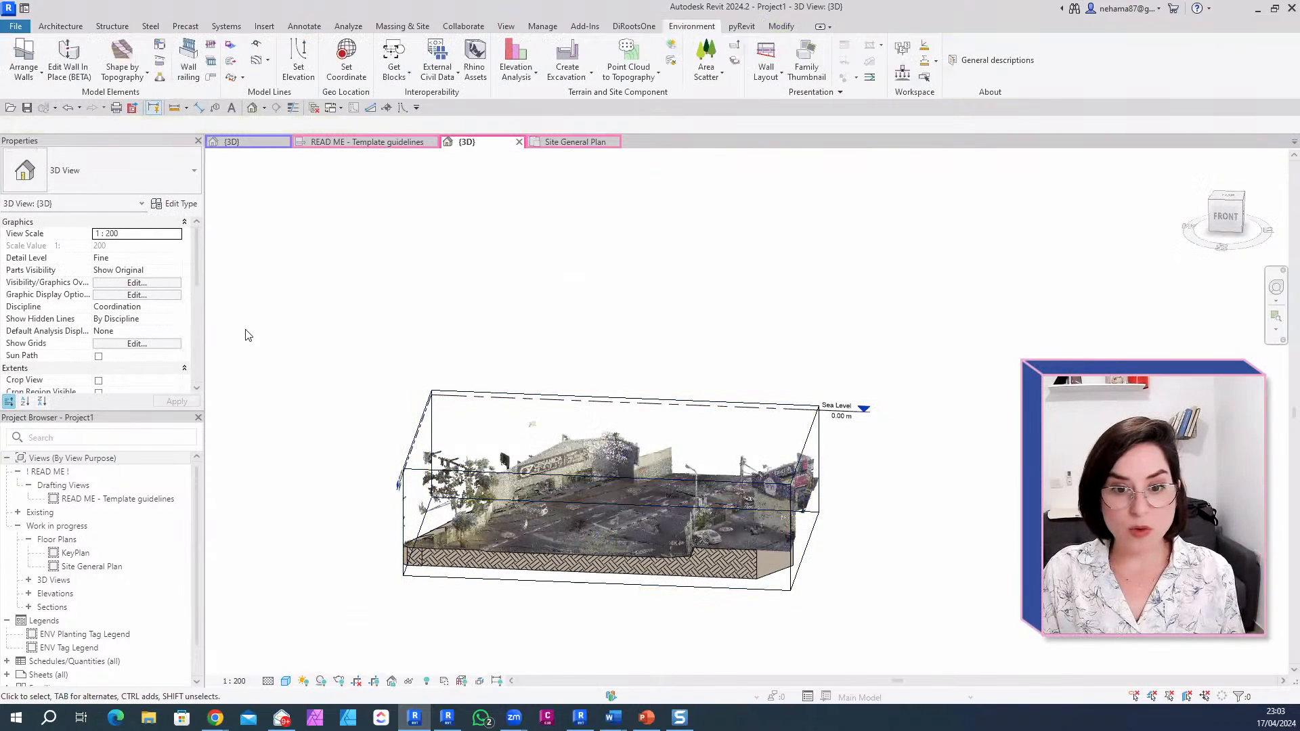
{"action": "scroll", "coordinate": [101, 305], "scroll_direction": "down", "scroll_amount": 5}
{"action": "left_click", "coordinate": [99, 296]}
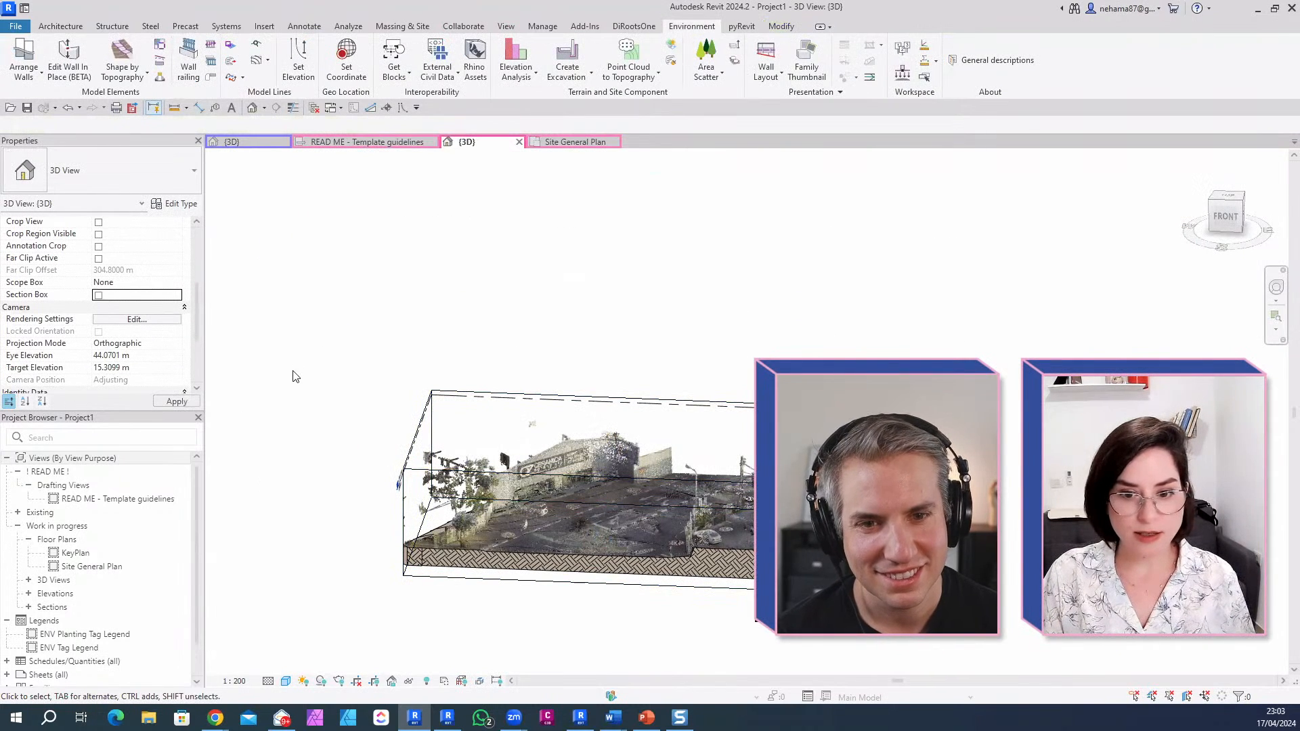
{"action": "scroll", "coordinate": [573, 460], "scroll_direction": "down", "scroll_amount": 8}
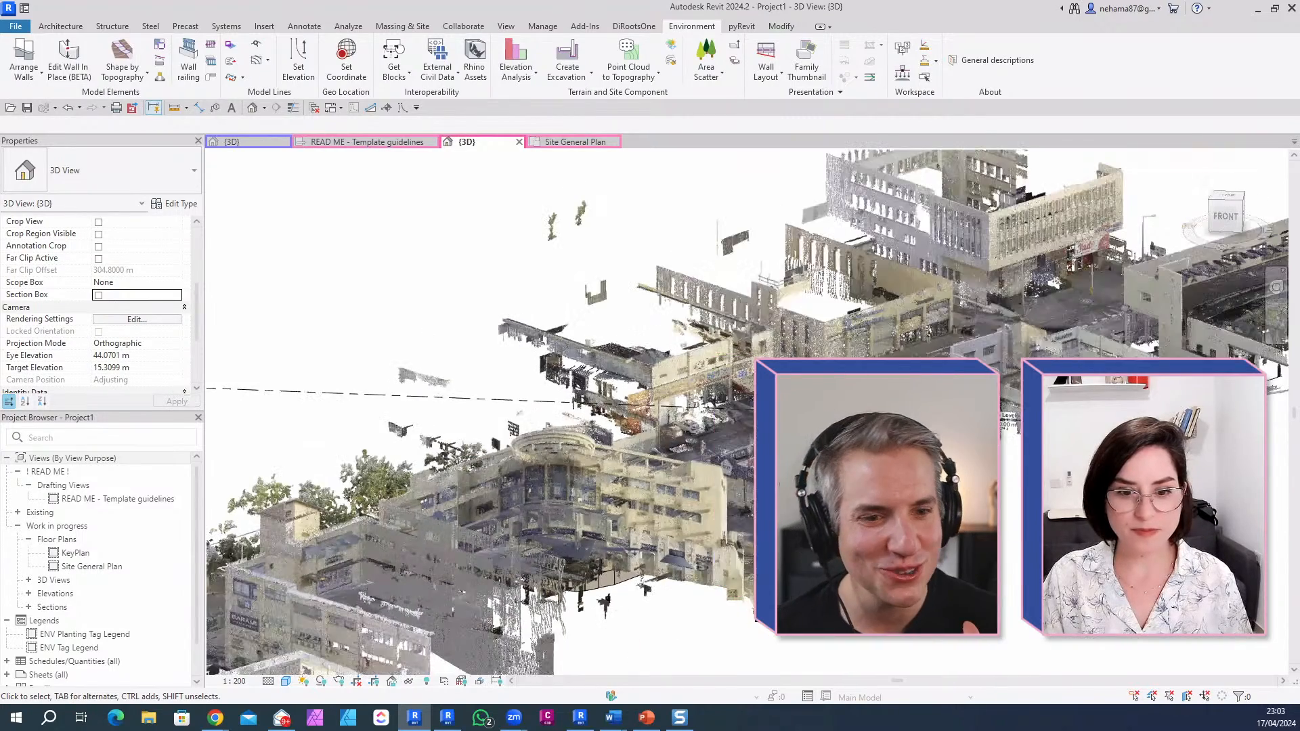
{"action": "middle_click_drag", "start_coordinate": [670, 595], "coordinate": [643, 556], "text": "shift"}
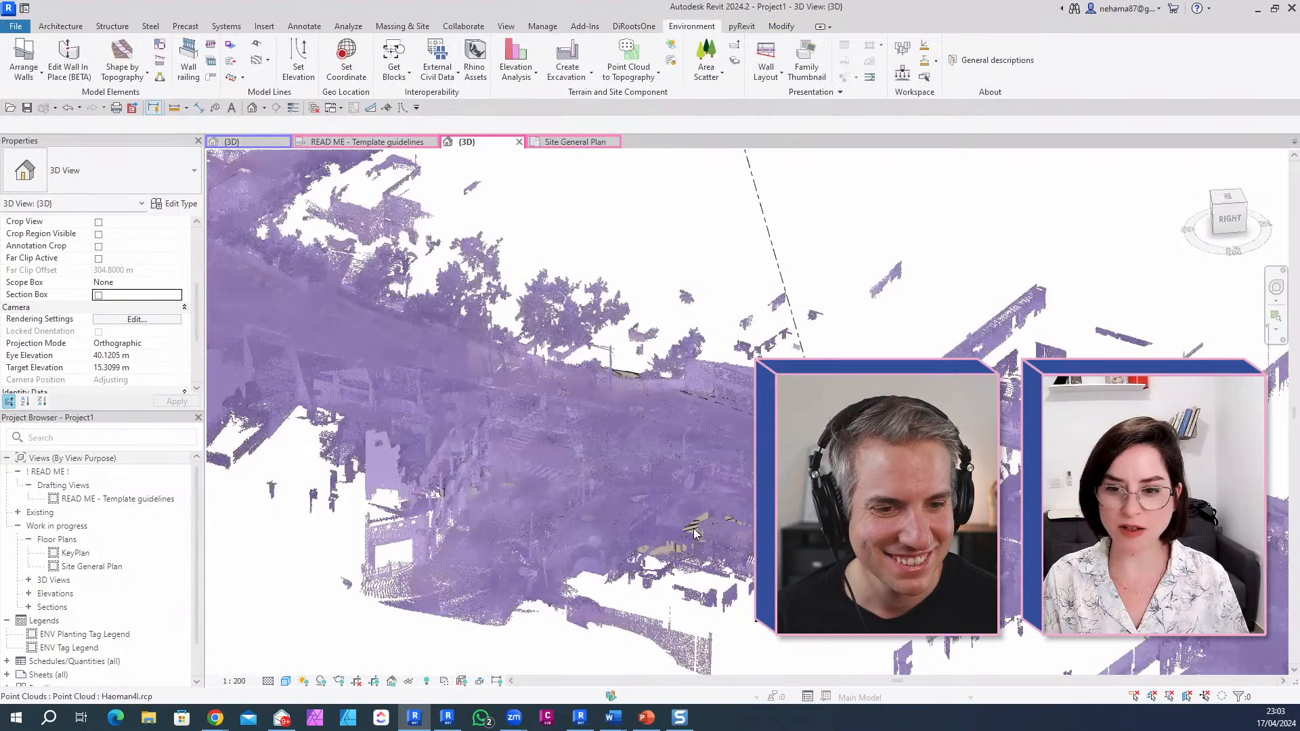
Step: Select the Existing Ground toposolid within the full point cloud and inspect its extent around the intersection
{"action": "left_click", "coordinate": [695, 533]}
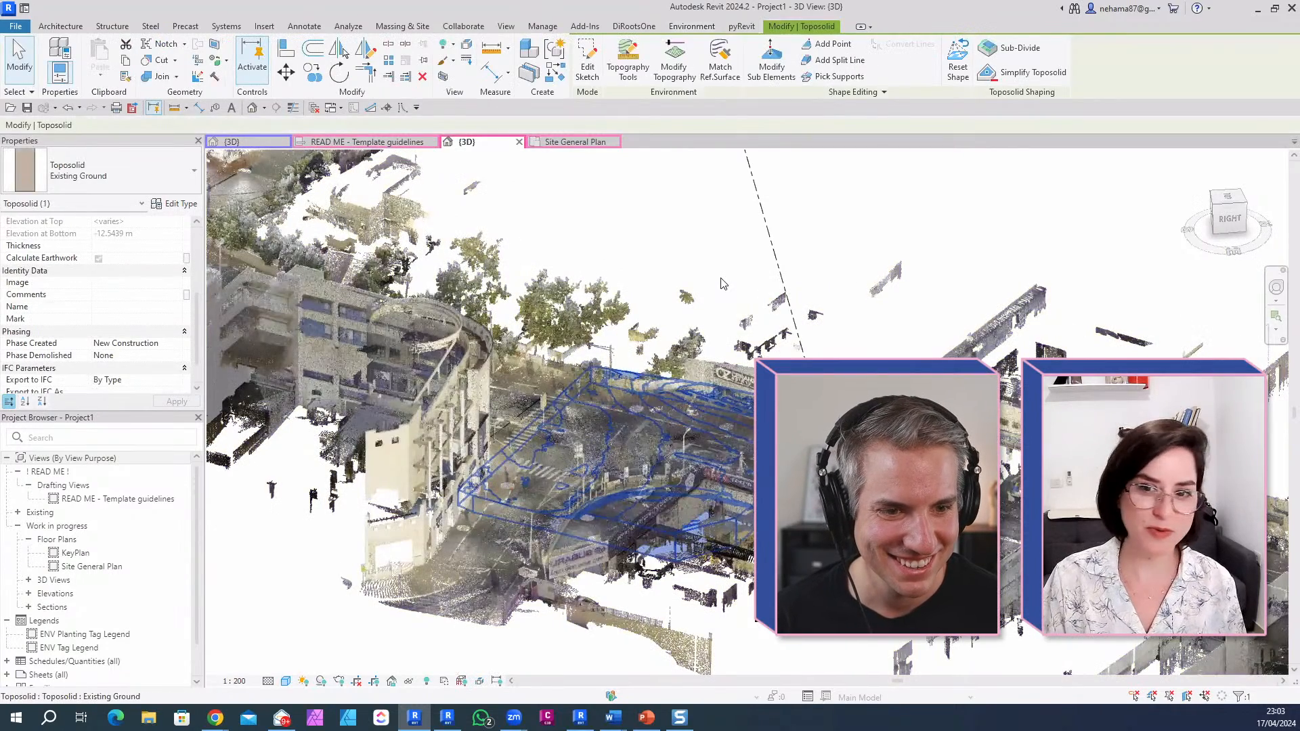
{"action": "left_click", "coordinate": [723, 283]}
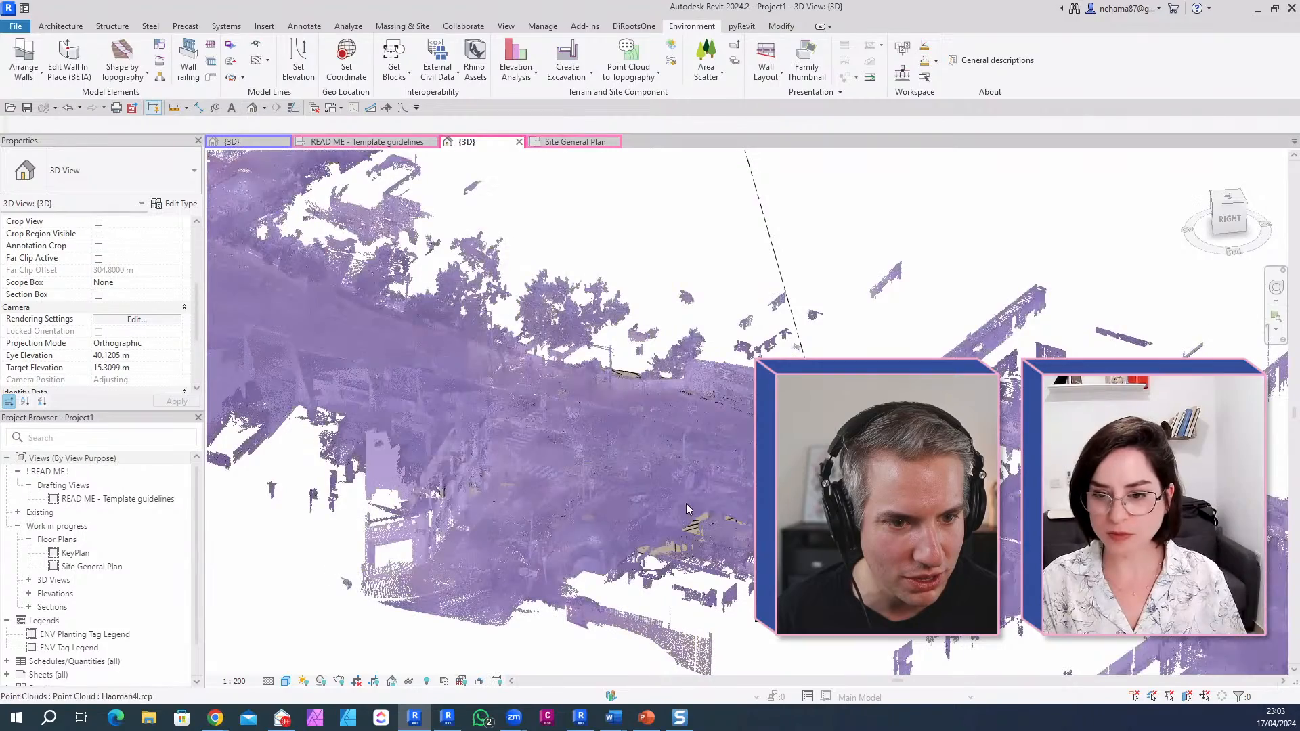
{"action": "scroll", "coordinate": [701, 546], "scroll_direction": "up", "scroll_amount": 3}
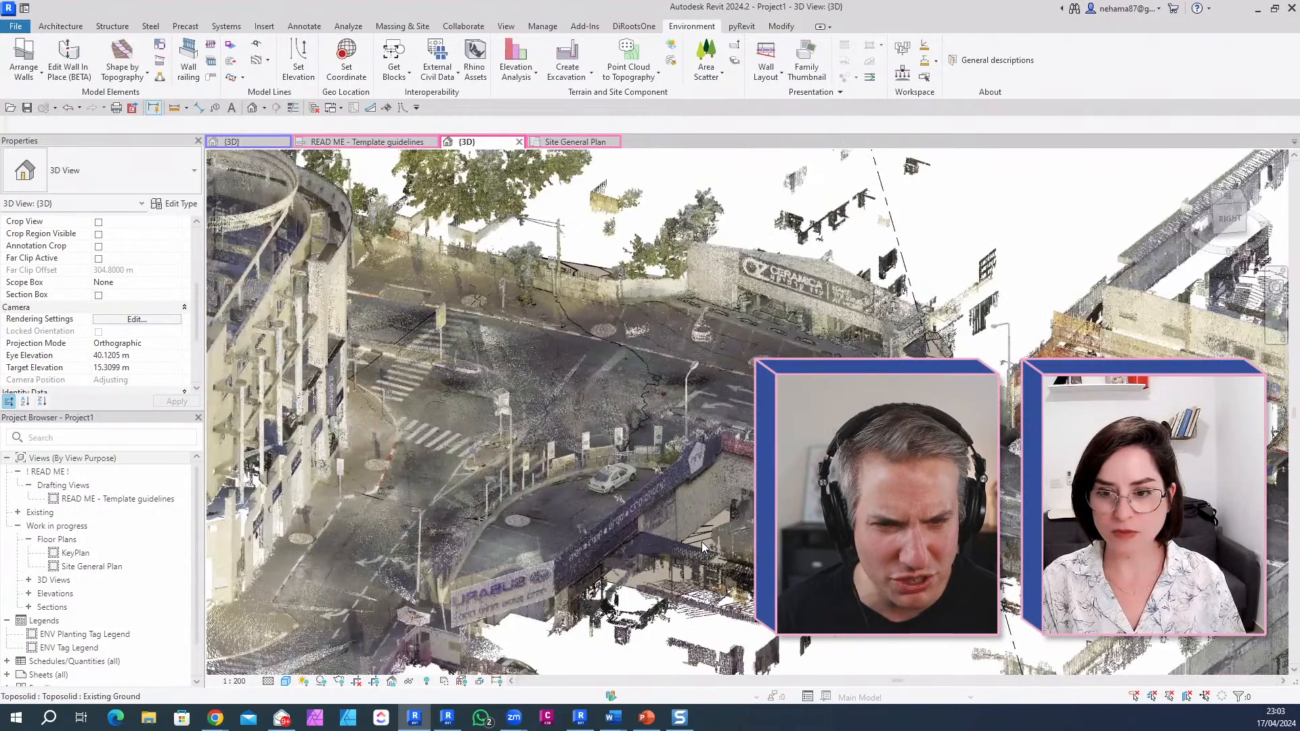
{"action": "left_click", "coordinate": [702, 542]}
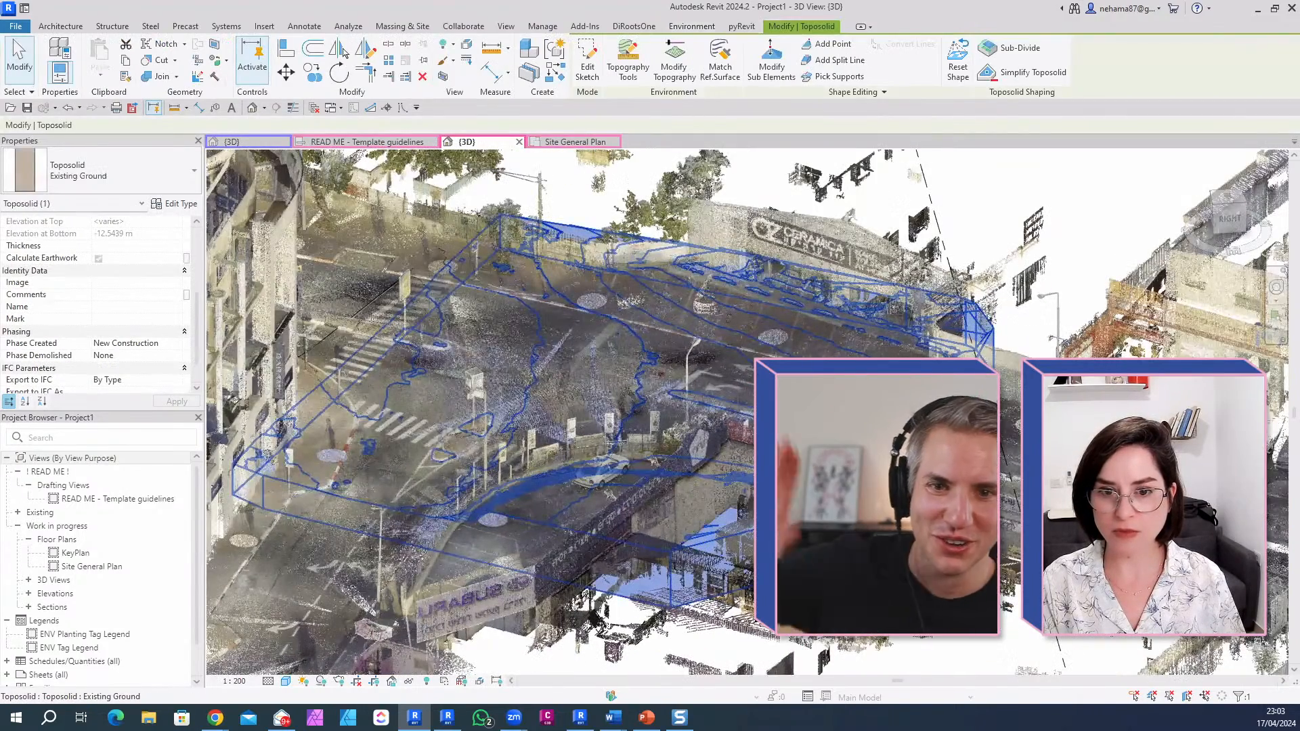
{"action": "scroll", "coordinate": [702, 541], "scroll_direction": "down", "scroll_amount": 1}
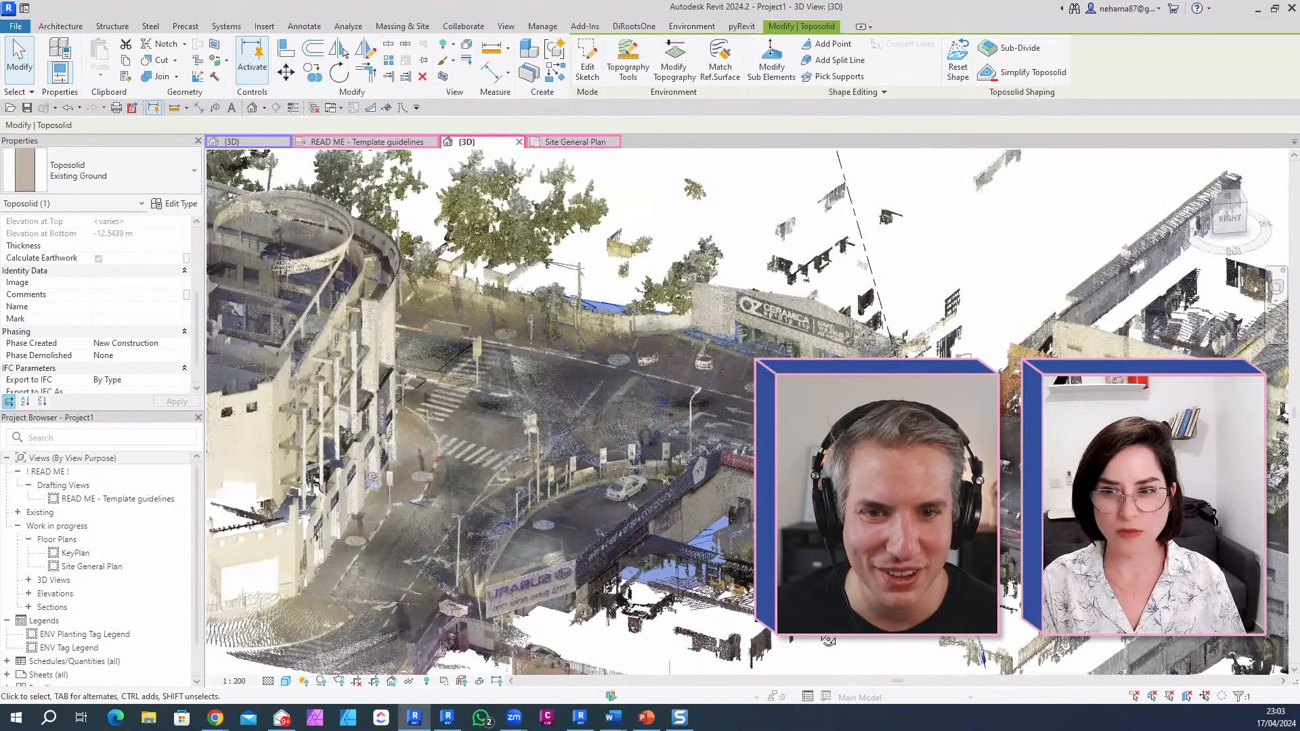
{"action": "middle_click_drag", "start_coordinate": [828, 641], "coordinate": [771, 638], "text": "shift"}
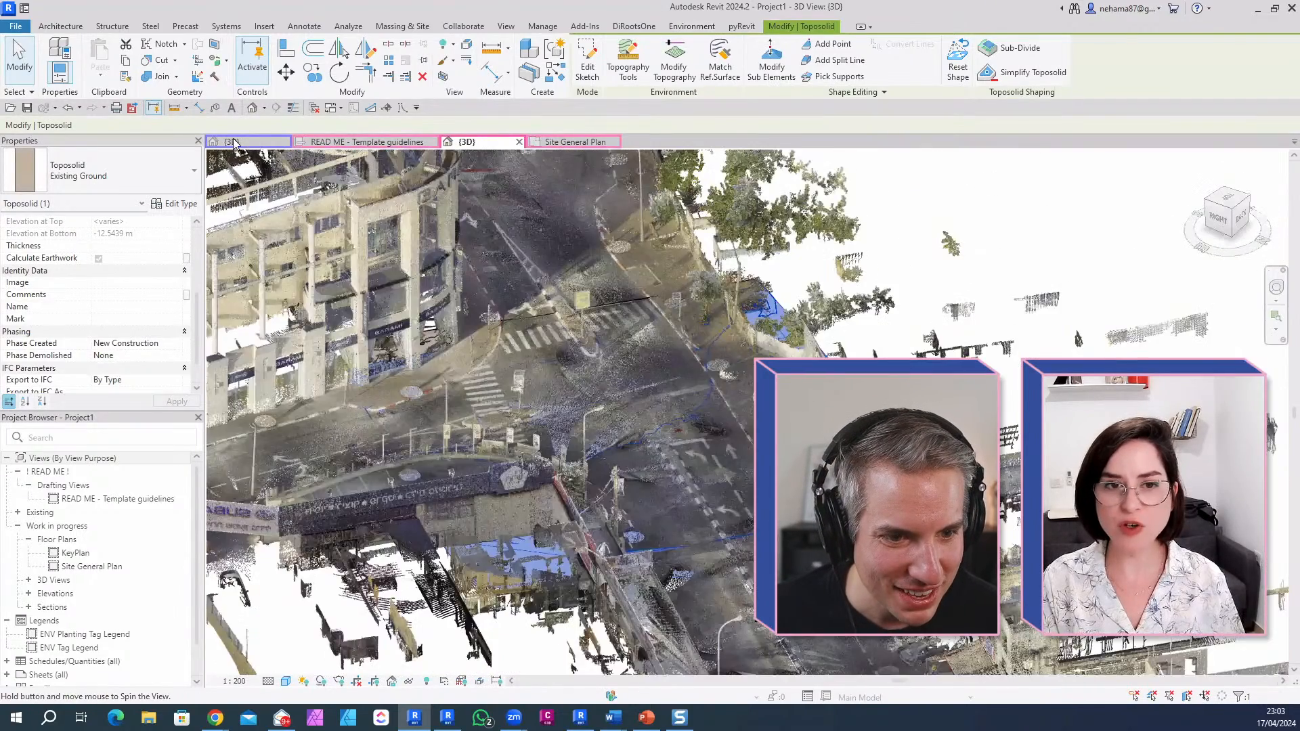
Step: Check the Existing Ground toposolid's points in the Excavation 2024 Demo 3D view and return to Project1's 3D view
{"action": "left_click", "coordinate": [234, 143]}
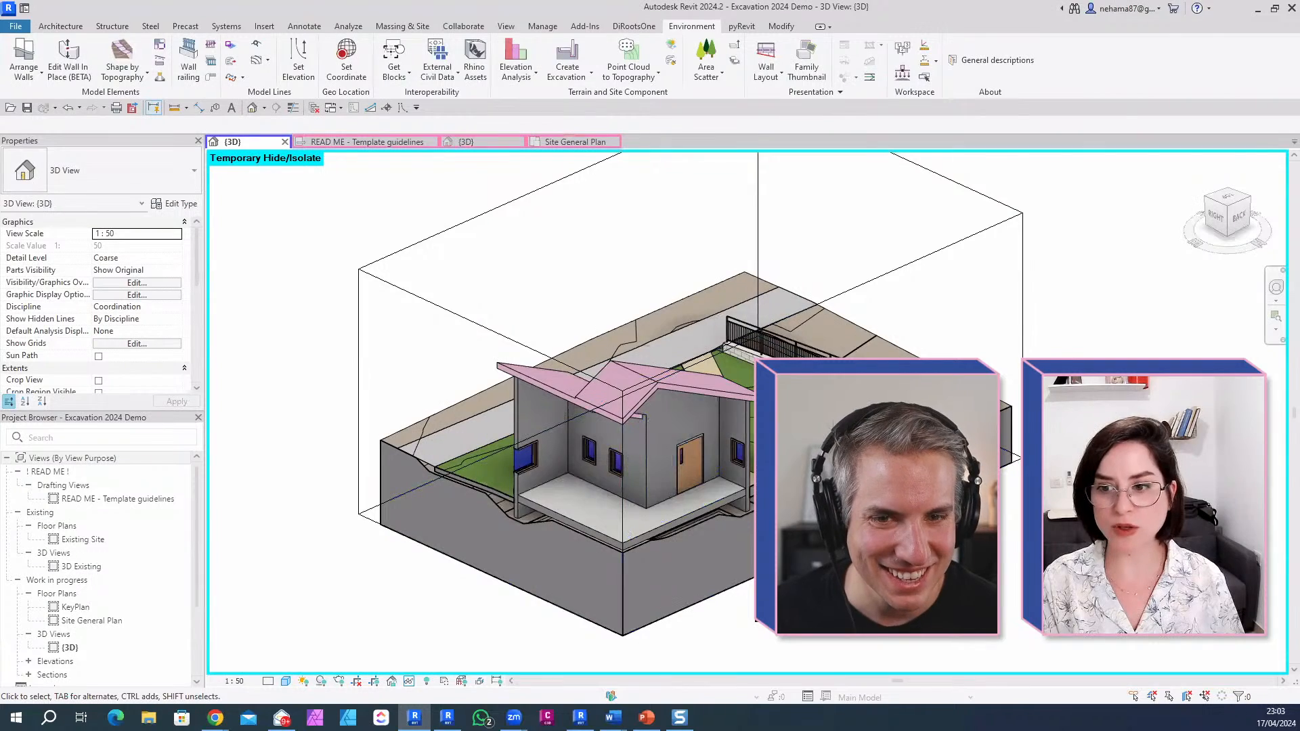
{"action": "scroll", "coordinate": [932, 461], "scroll_direction": "up", "scroll_amount": 1}
{"action": "left_click", "coordinate": [941, 498]}
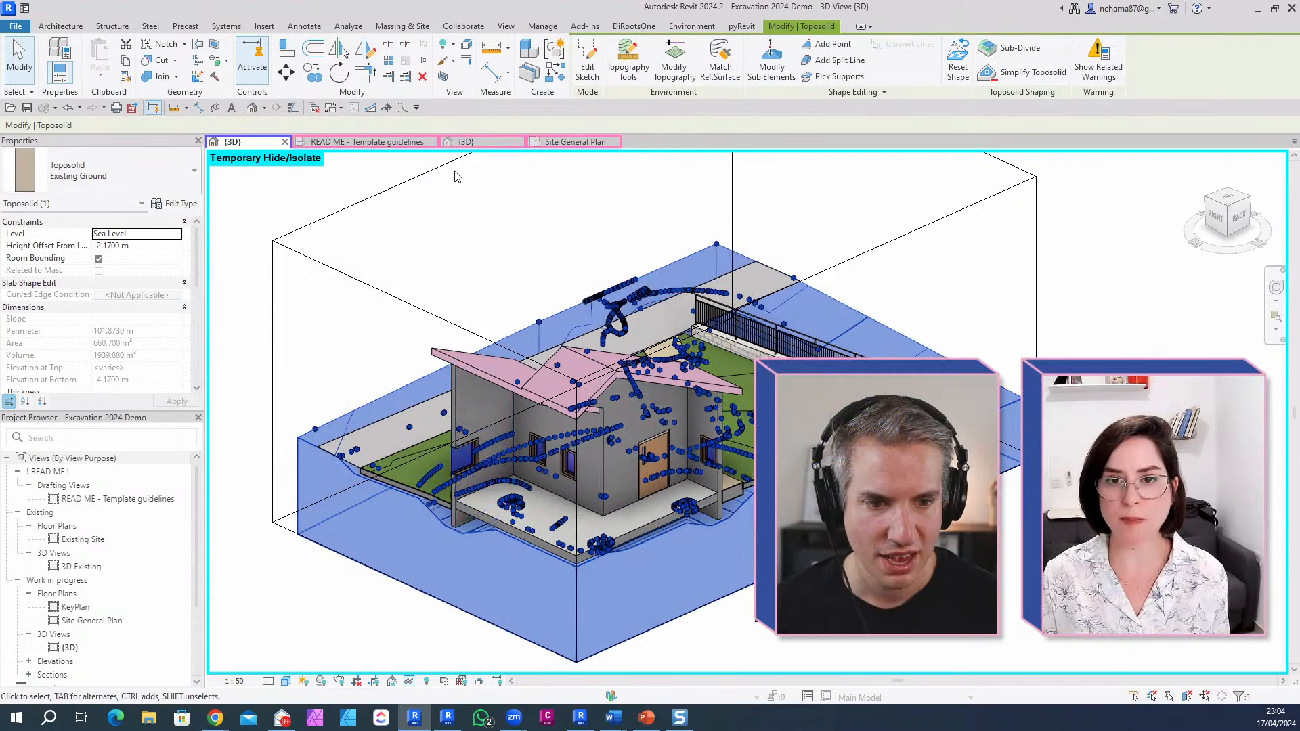
{"action": "left_click", "coordinate": [490, 141]}
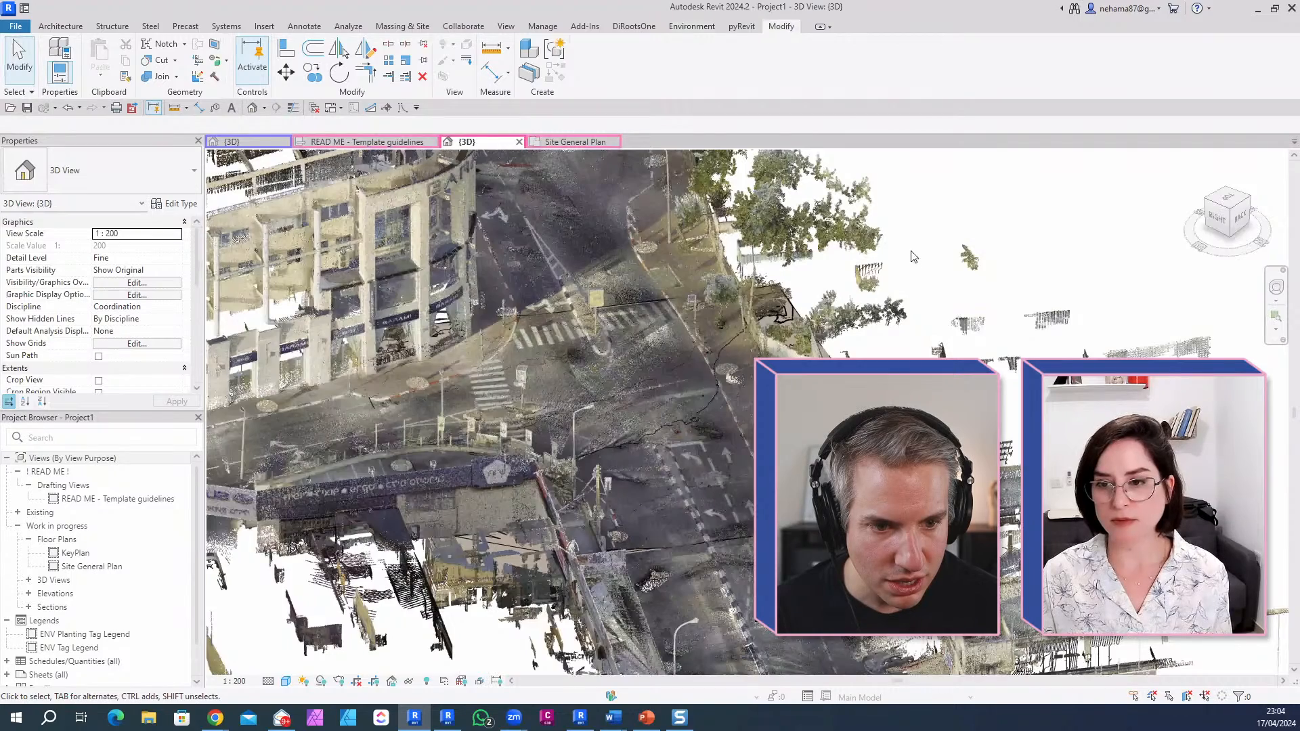
Step: Select the Existing Ground toposolid and the Haoman4l.rcp point cloud in turn to compare their extents in the 3D view
{"action": "scroll", "coordinate": [748, 380], "scroll_direction": "down", "scroll_amount": 2}
{"action": "middle_click_drag", "start_coordinate": [748, 379], "coordinate": [645, 447]}
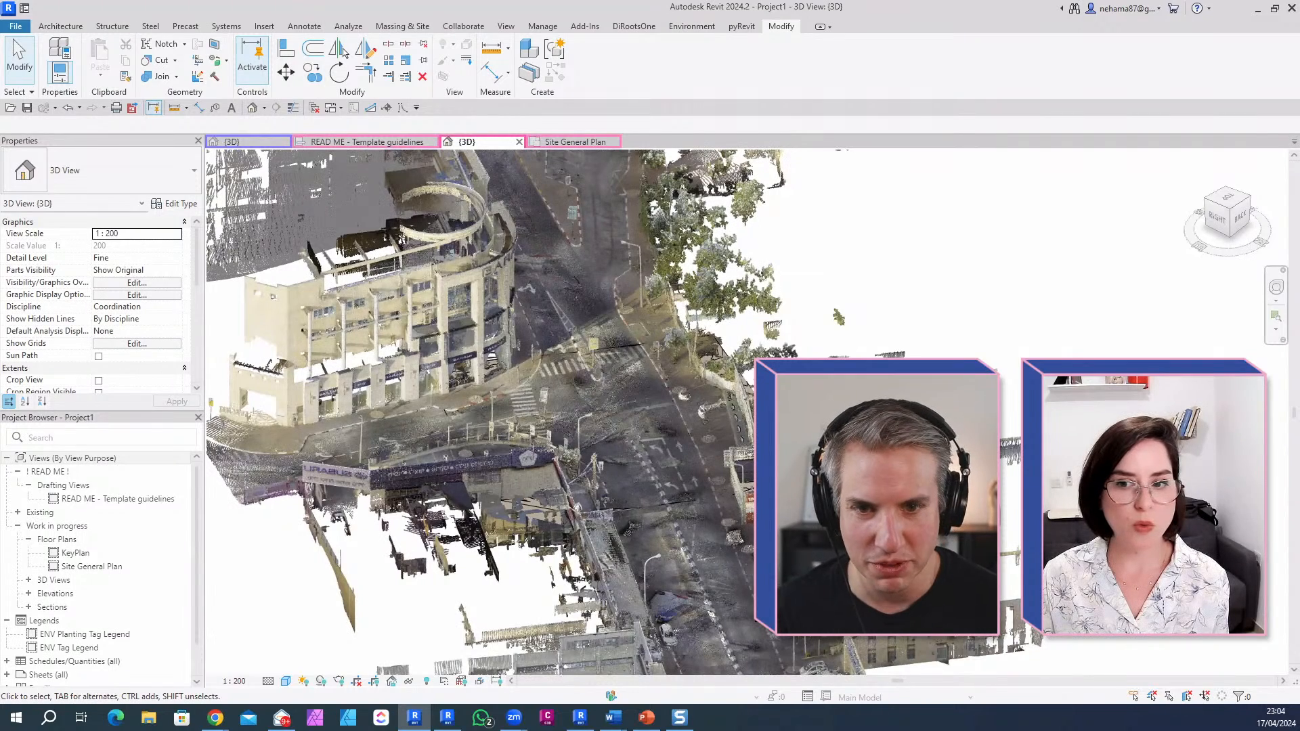
{"action": "left_click", "coordinate": [745, 382]}
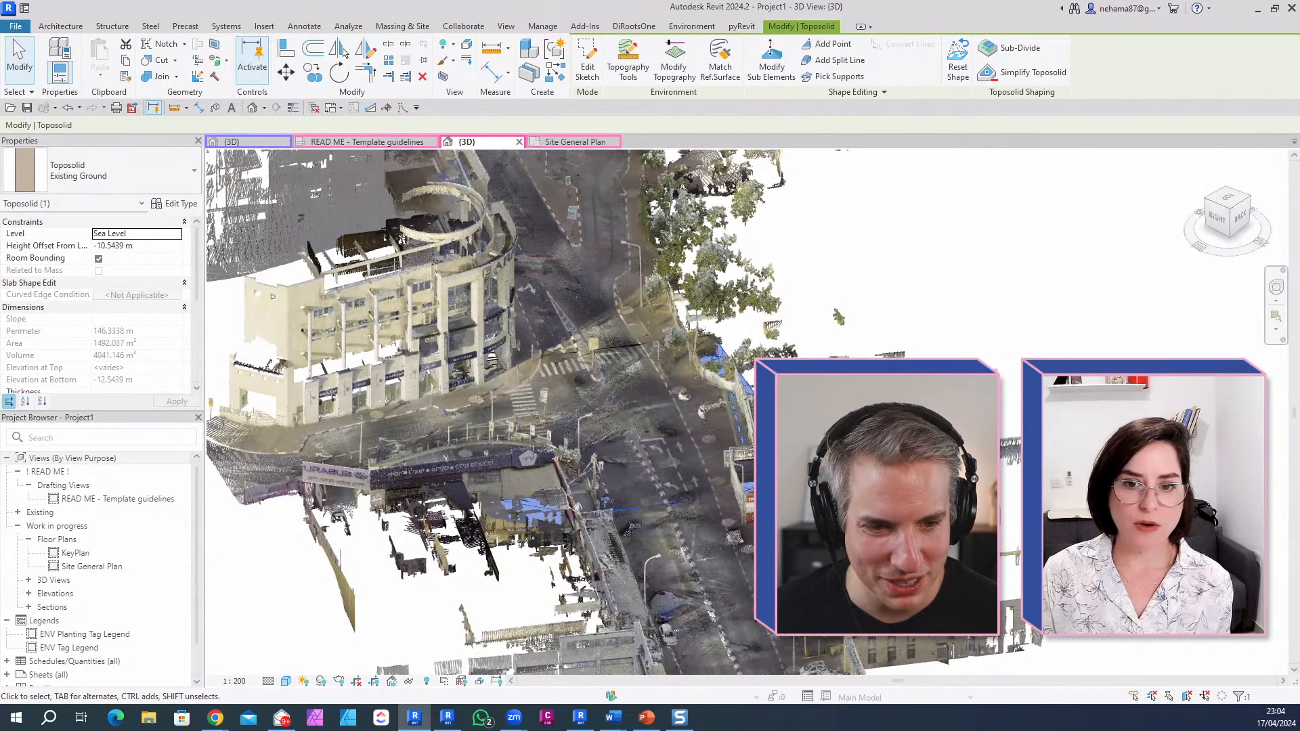
{"action": "scroll", "coordinate": [971, 355], "scroll_direction": "down", "scroll_amount": 2}
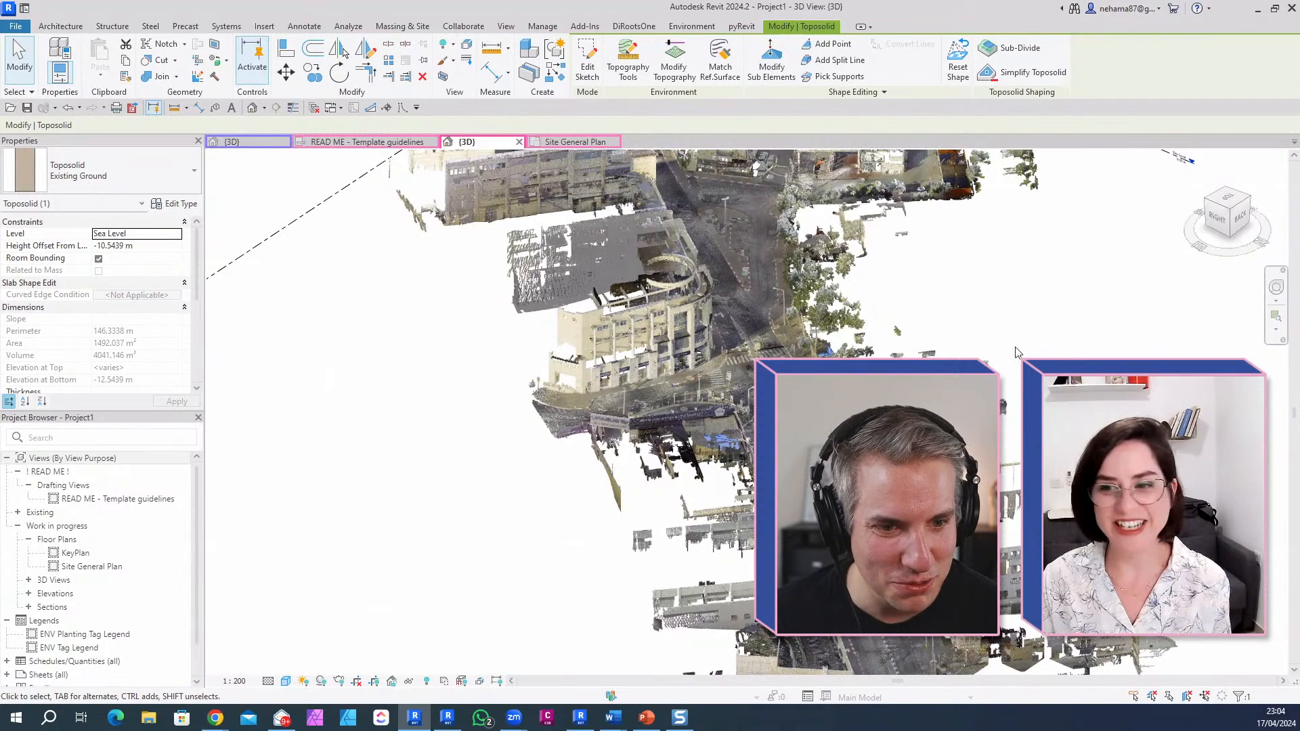
{"action": "scroll", "coordinate": [1000, 433], "scroll_direction": "down", "scroll_amount": 1}
{"action": "middle_click_drag", "start_coordinate": [1000, 432], "coordinate": [828, 517]}
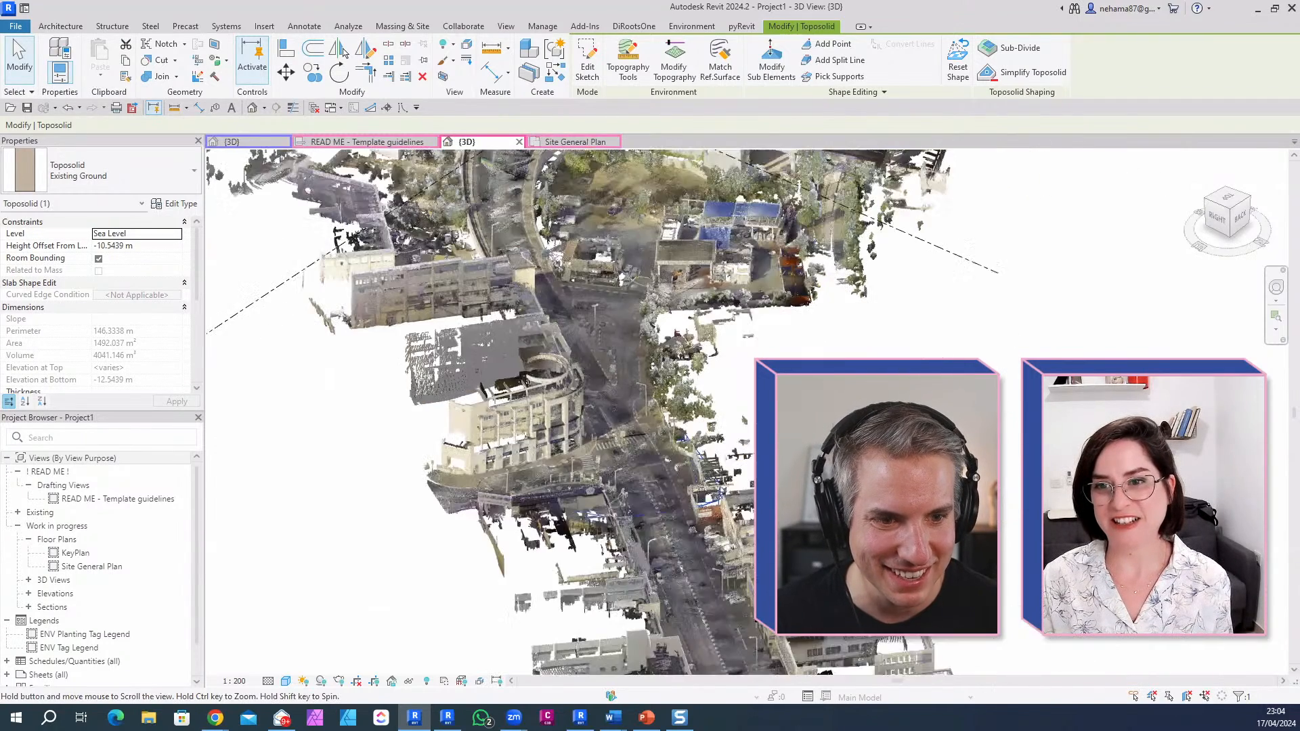
{"action": "scroll", "coordinate": [829, 518], "scroll_direction": "up", "scroll_amount": 1}
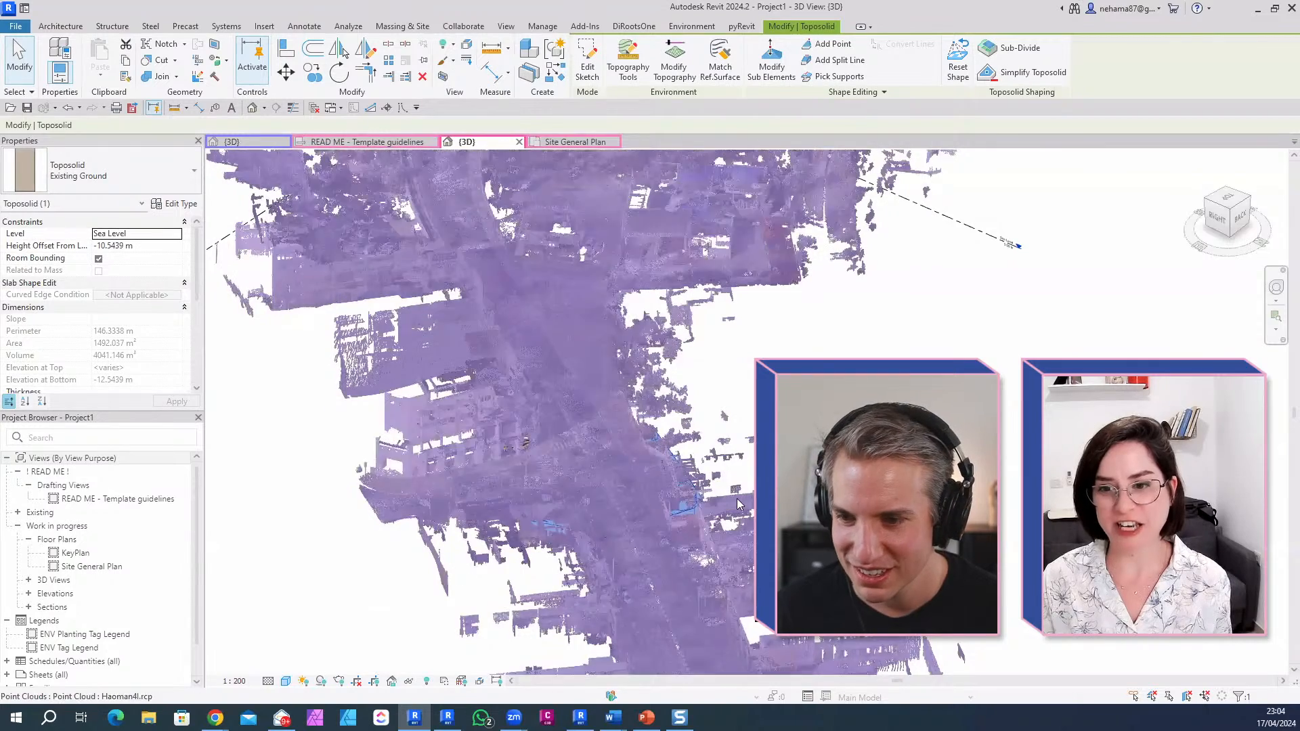
{"action": "left_click", "coordinate": [739, 503]}
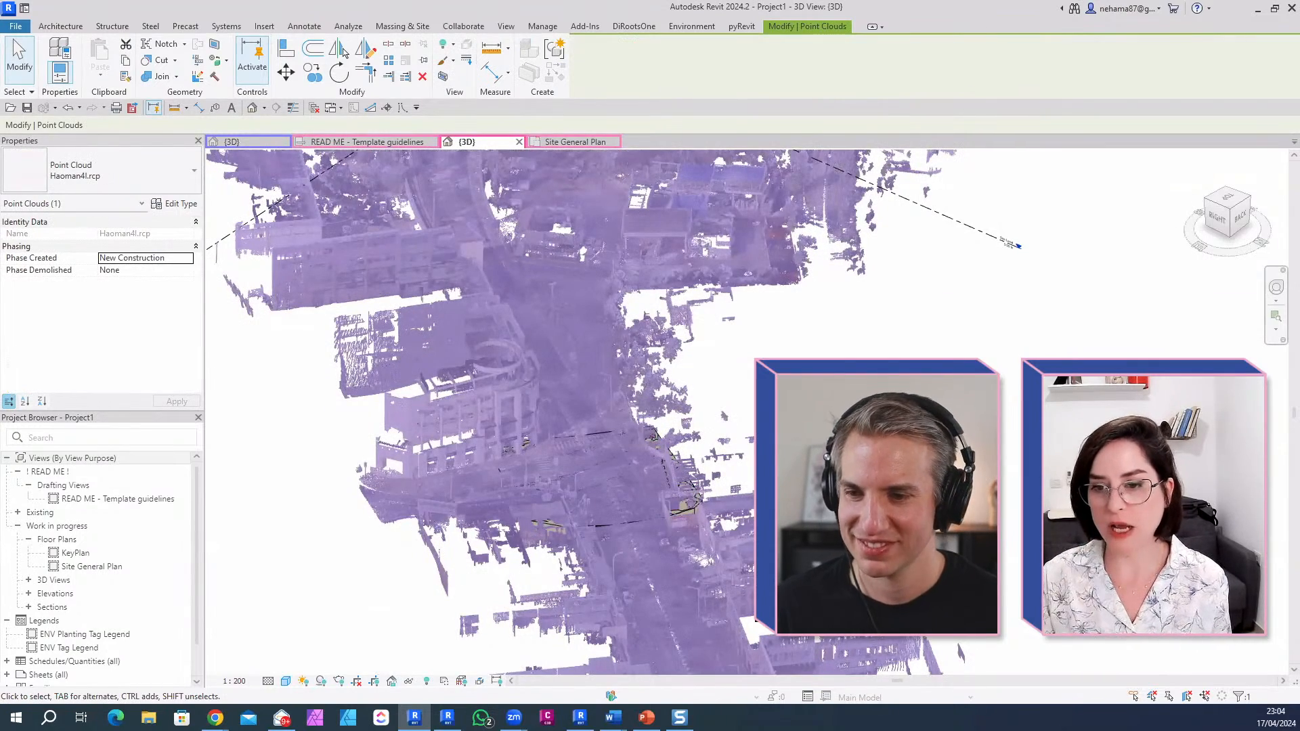
{"action": "left_click", "coordinate": [677, 513]}
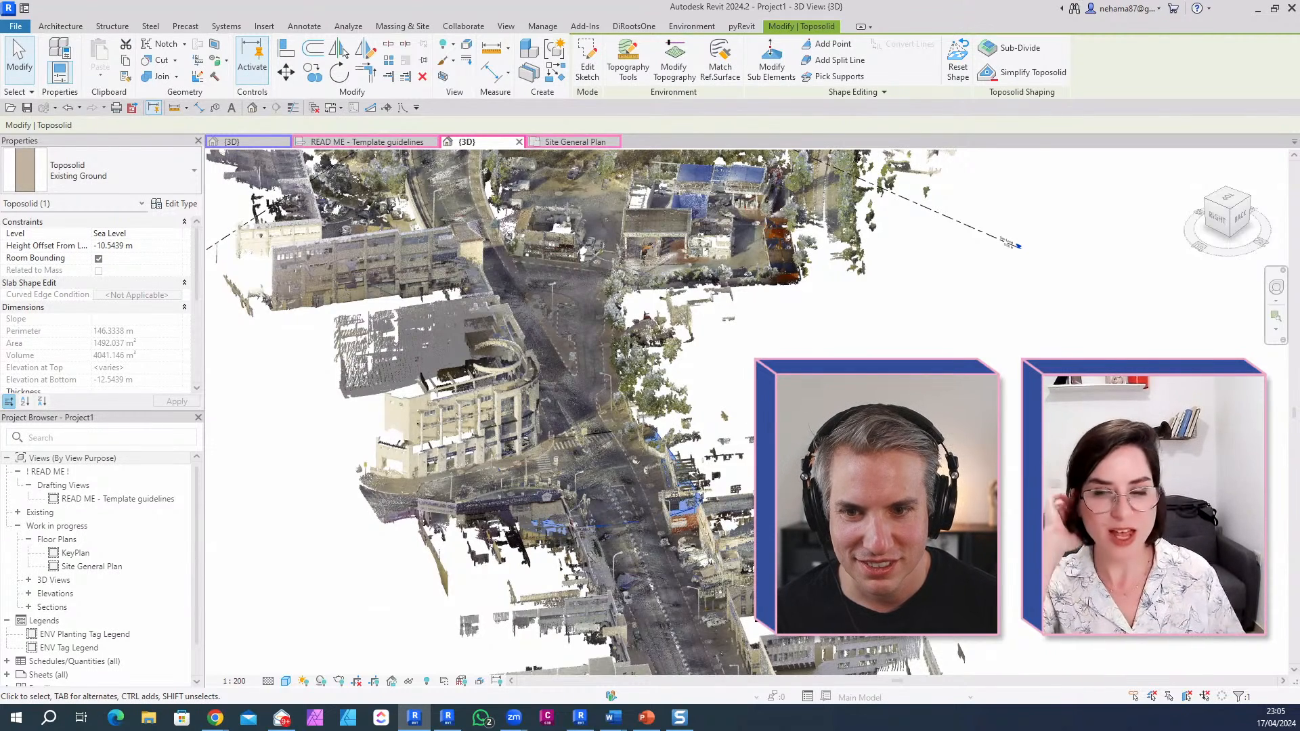
Step: Hide the Haoman4l.rcp point cloud in the 3D view
{"action": "scroll", "coordinate": [756, 451], "scroll_direction": "down", "scroll_amount": 2}
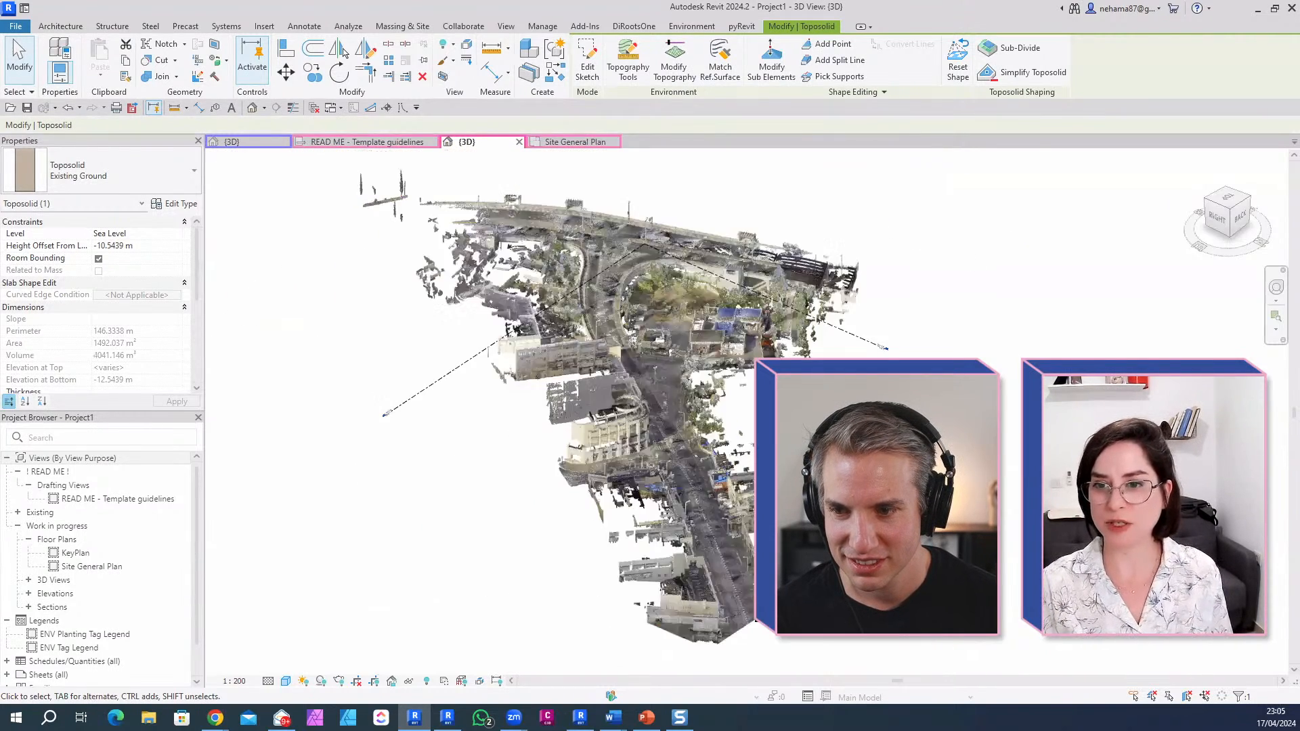
{"action": "left_click", "coordinate": [758, 454]}
{"action": "key", "text": "e"}
{"action": "key", "text": "h"}
Step: Delete the Existing Ground toposolid from the model
{"action": "left_click", "coordinate": [725, 484]}
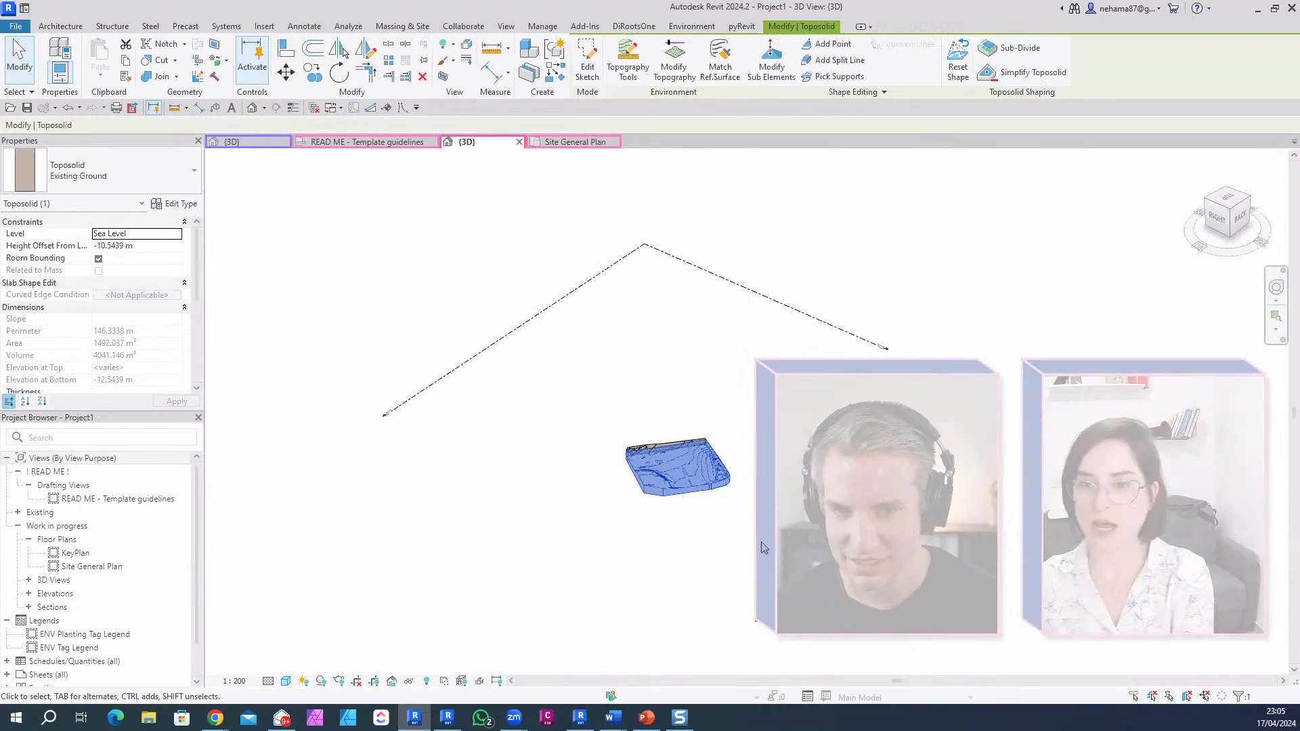
{"action": "key", "text": "Delete"}
{"action": "scroll", "coordinate": [719, 436], "scroll_direction": "up", "scroll_amount": 2}
{"action": "left_click", "coordinate": [673, 451]}
{"action": "key", "text": "Delete"}
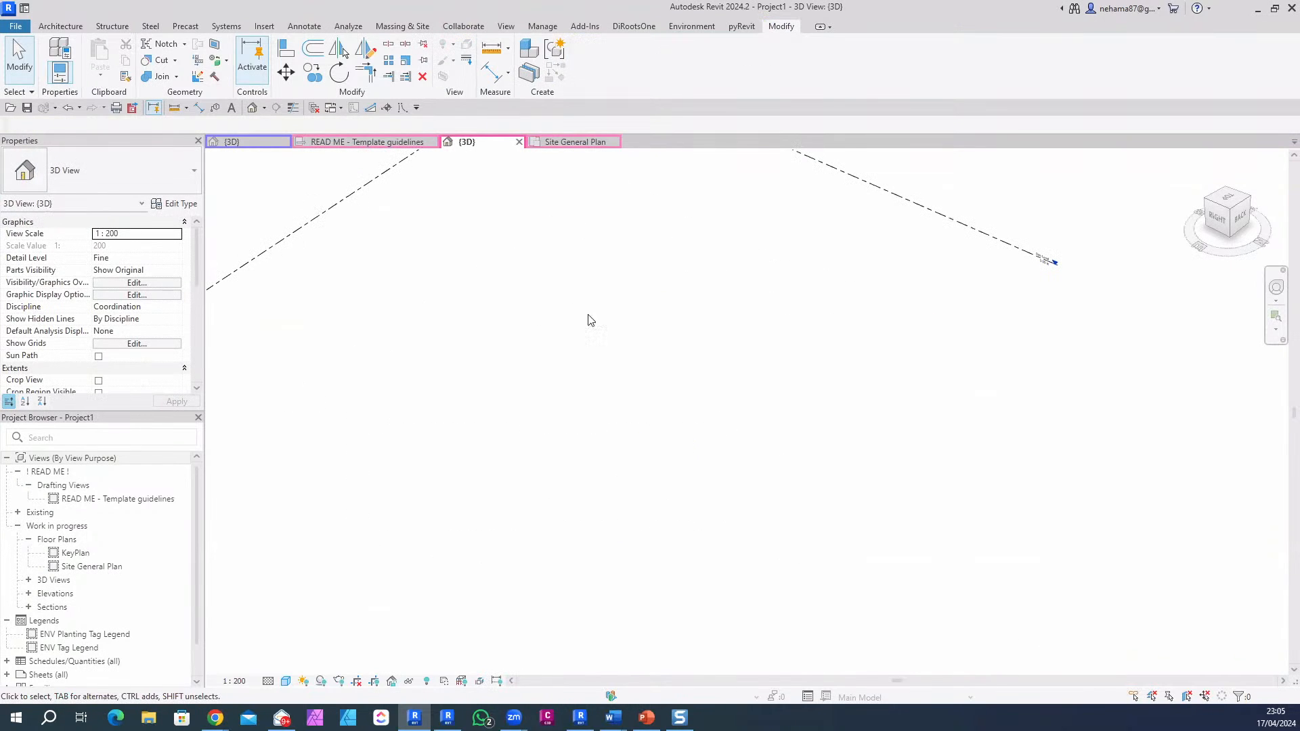
Step: Open the Environment add-in's Rhino Assets manager and start adding a Rhino file
{"action": "left_click", "coordinate": [688, 30]}
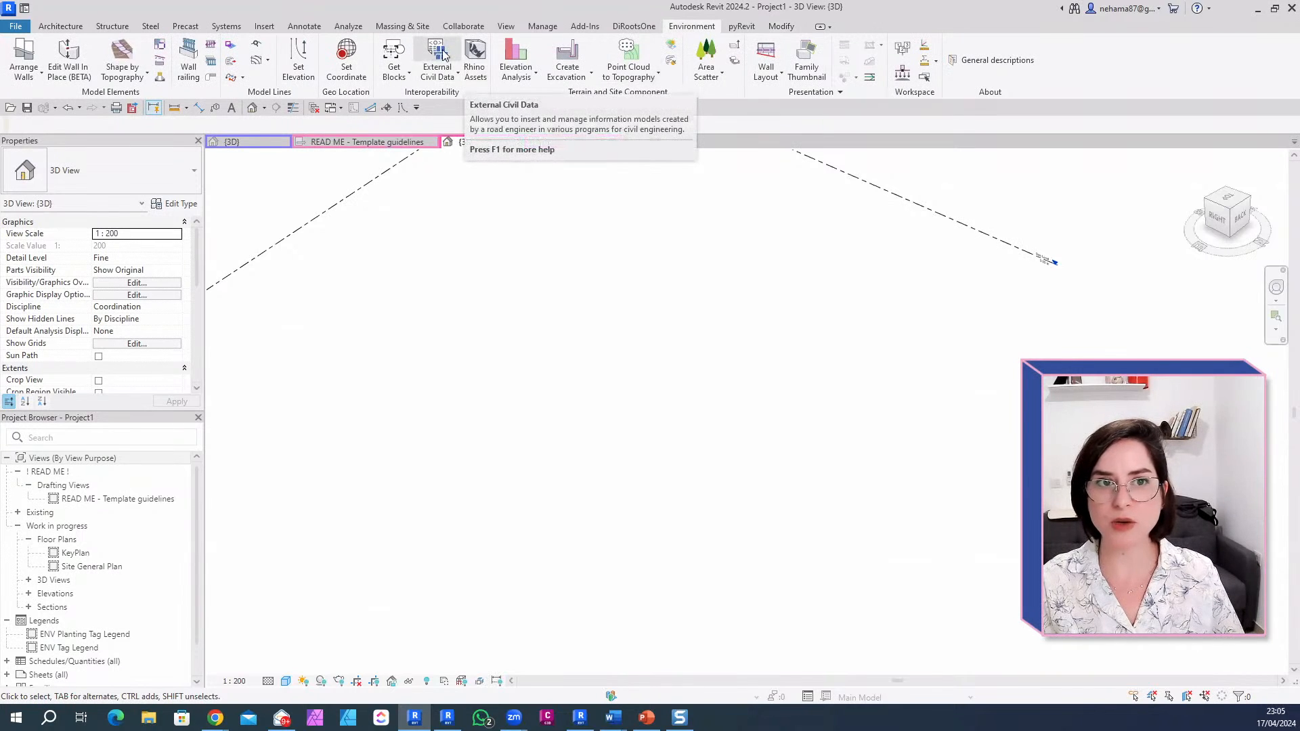
{"action": "left_click", "coordinate": [477, 61]}
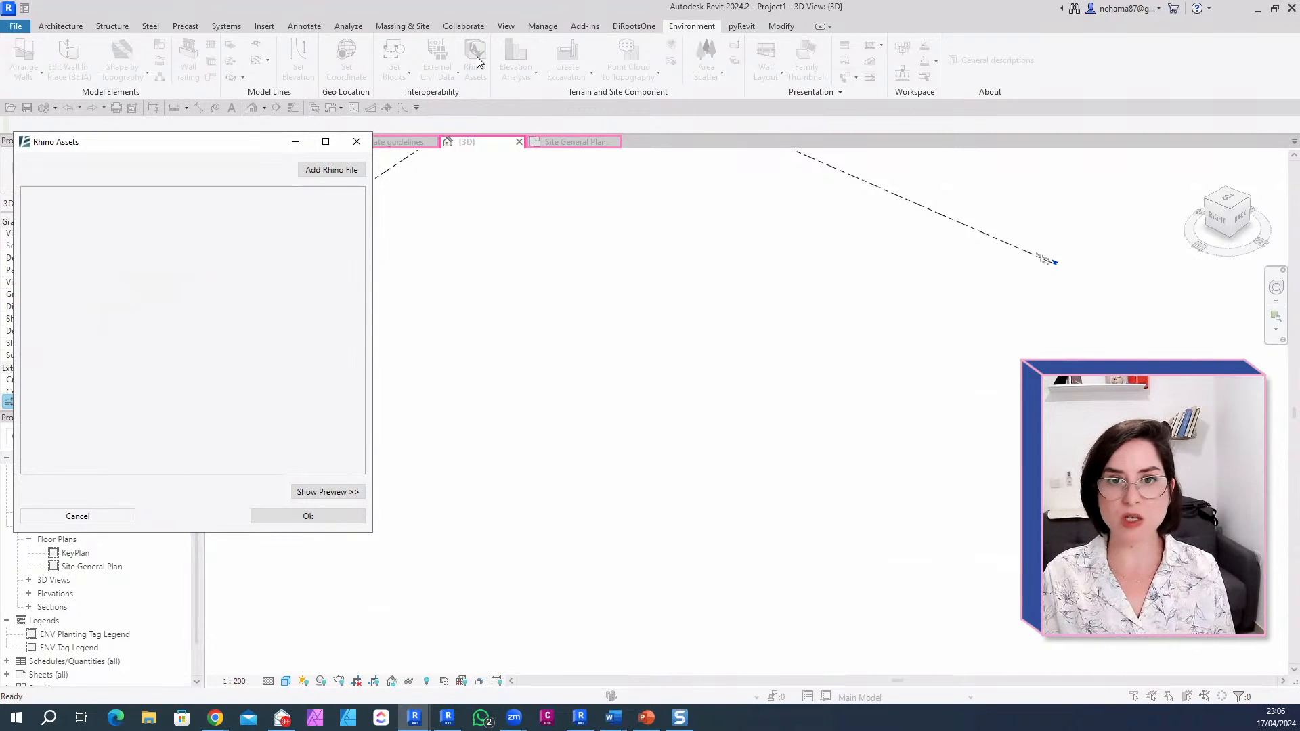
{"action": "left_click", "coordinate": [357, 142]}
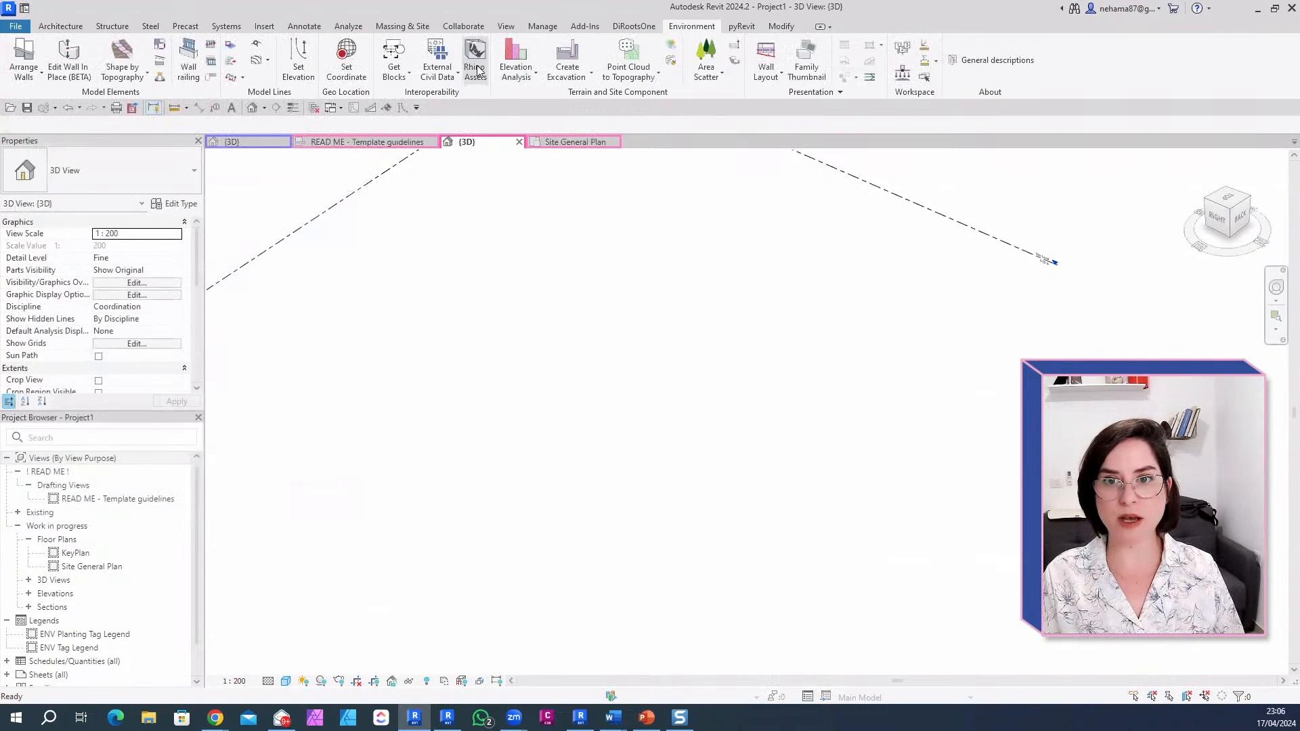
{"action": "left_click", "coordinate": [476, 68]}
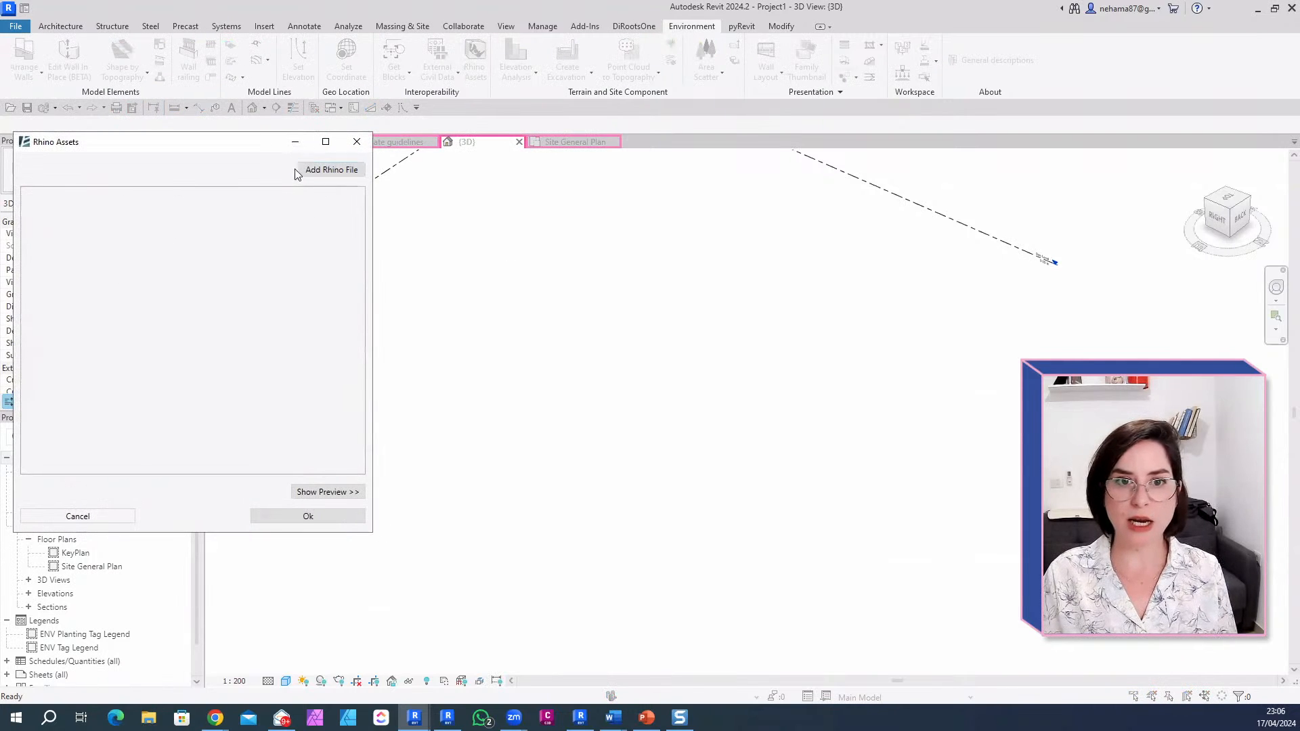
{"action": "left_click", "coordinate": [319, 171]}
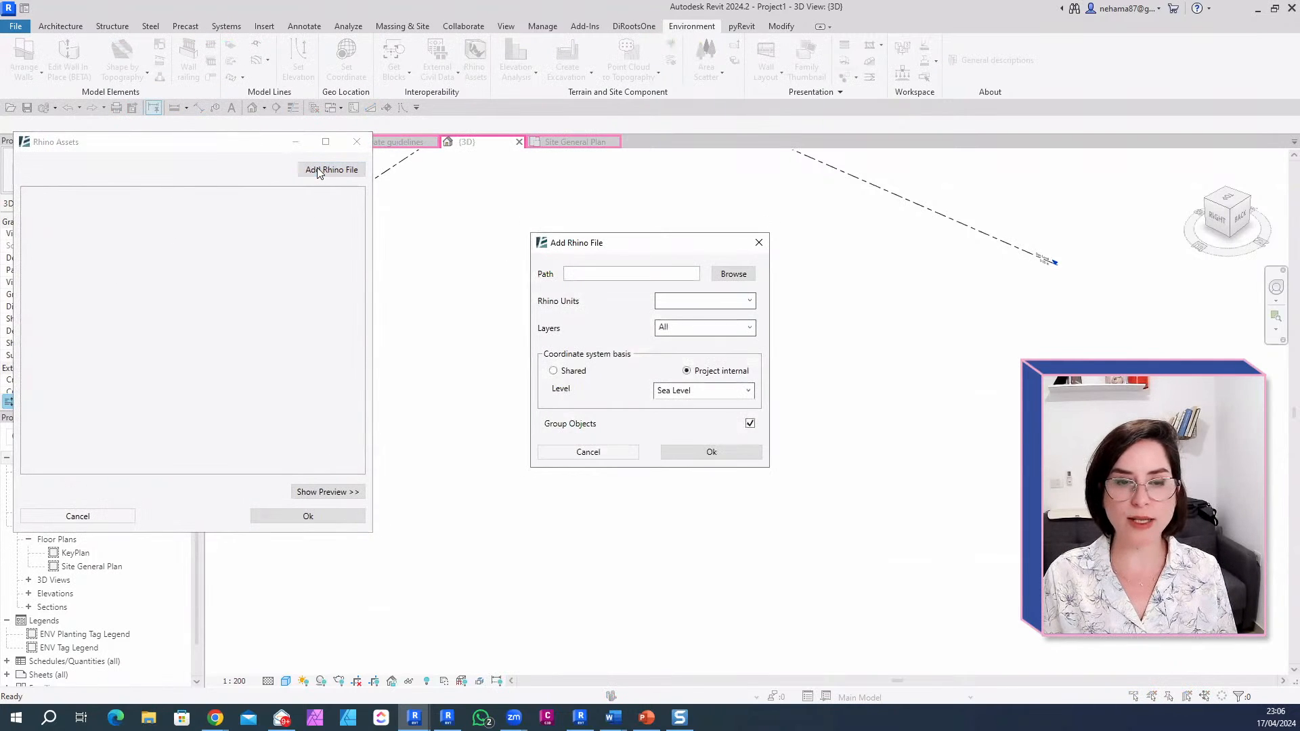
Step: Choose Rhino Model ENV 01 from the Rhino Assets folder in Demo projects as the file to add
{"action": "left_click", "coordinate": [733, 275]}
{"action": "scroll", "coordinate": [539, 305], "scroll_direction": "up", "scroll_amount": 10}
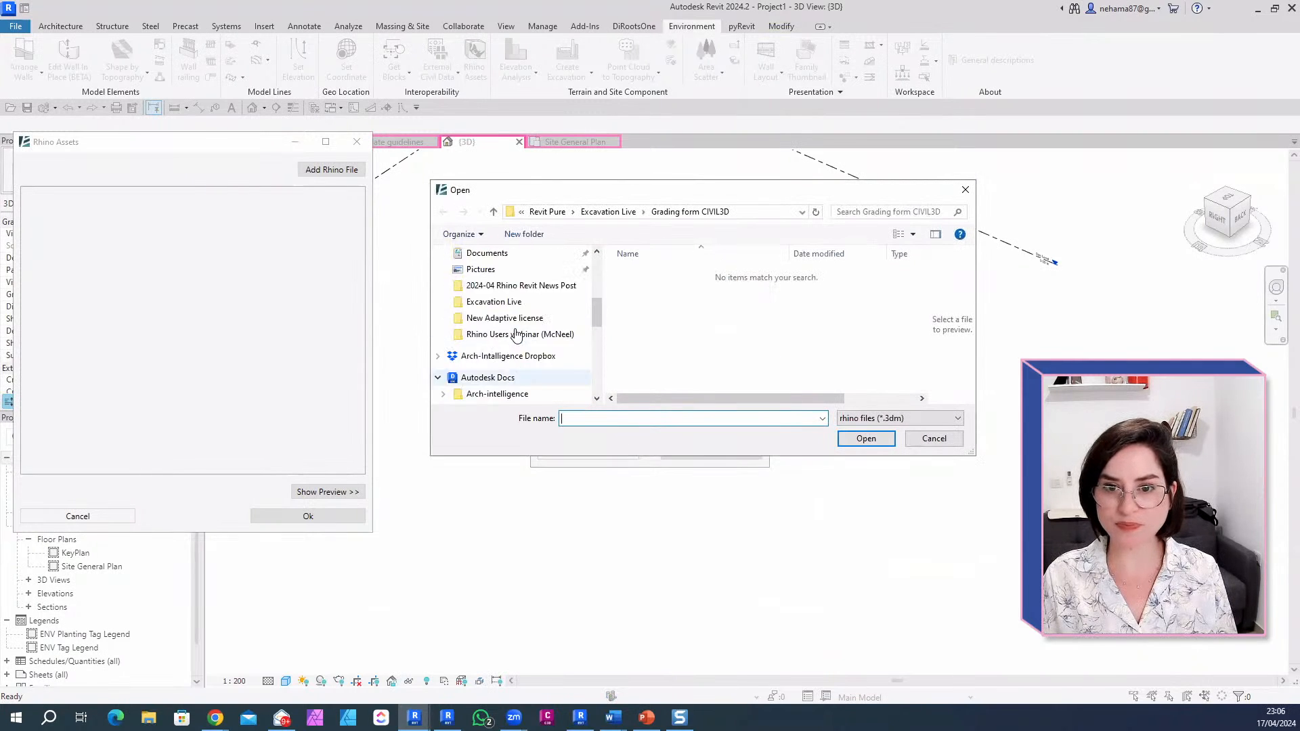
{"action": "left_click", "coordinate": [540, 302]}
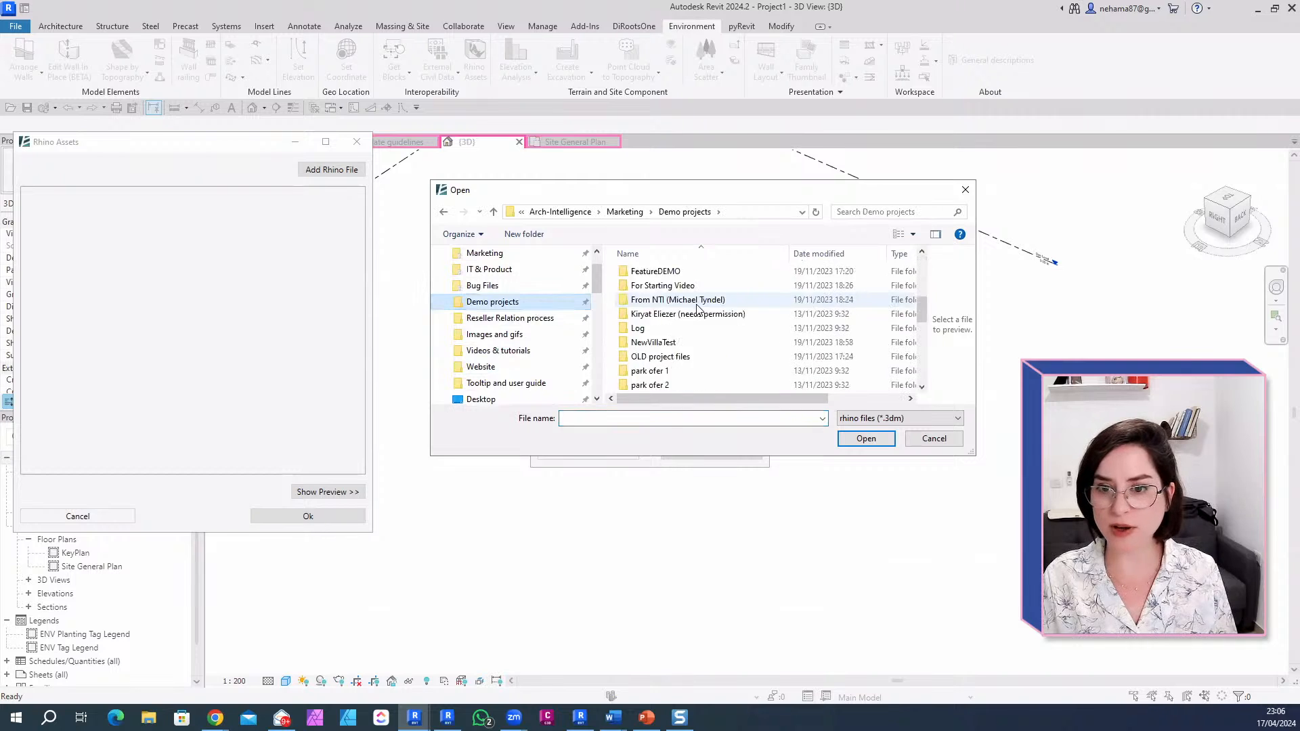
{"action": "double_click", "coordinate": [701, 357]}
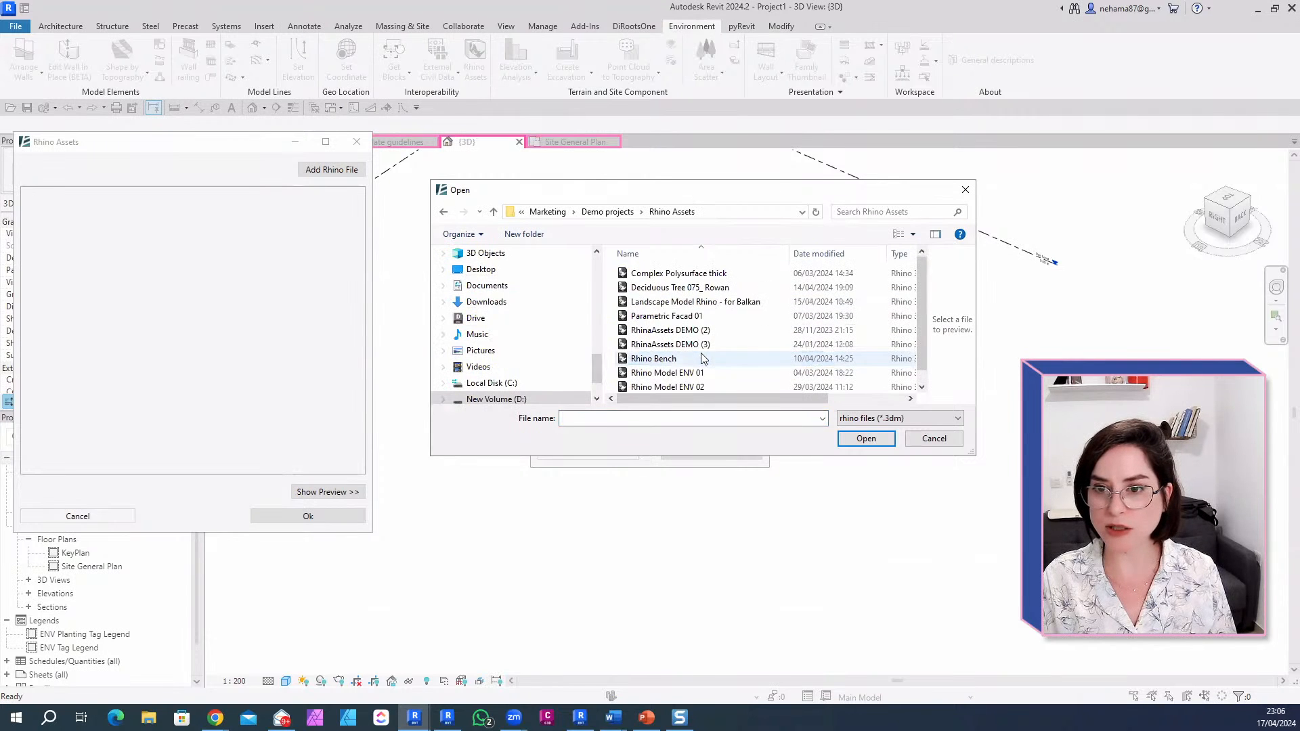
{"action": "scroll", "coordinate": [677, 338], "scroll_direction": "down", "scroll_amount": 1}
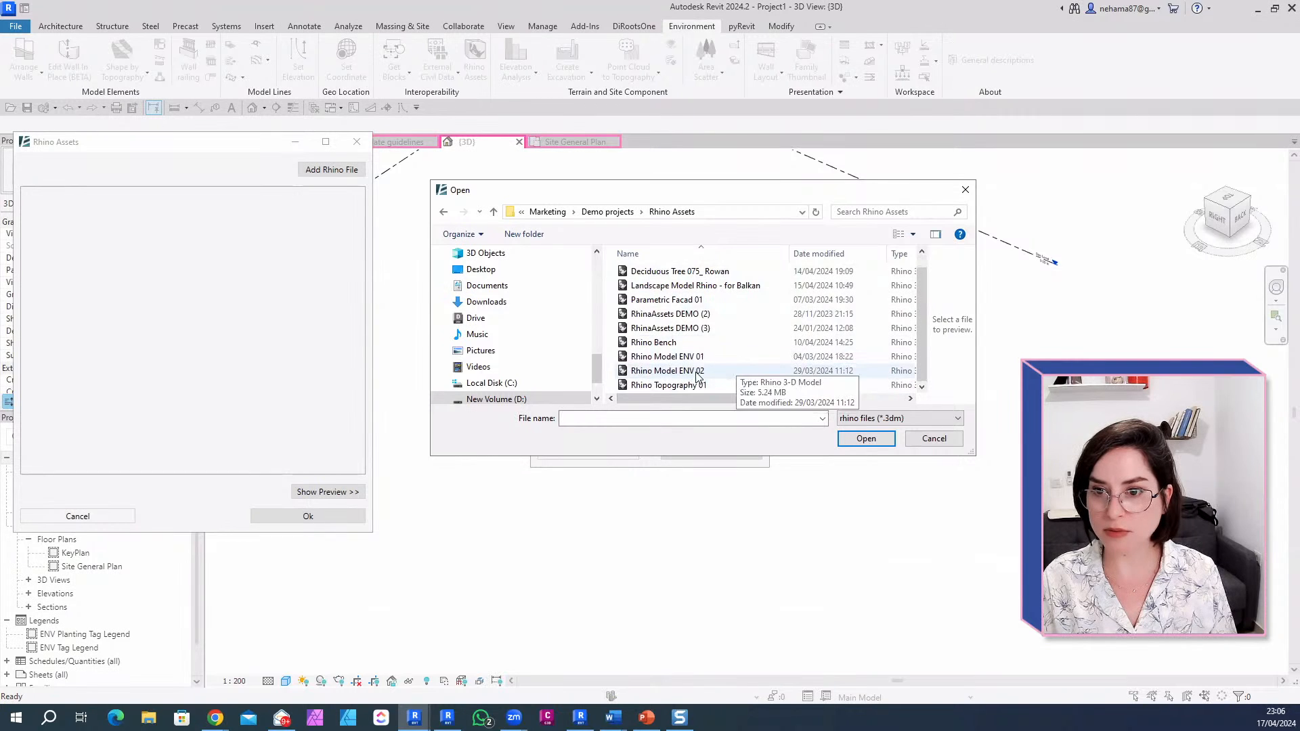
{"action": "left_click", "coordinate": [738, 371]}
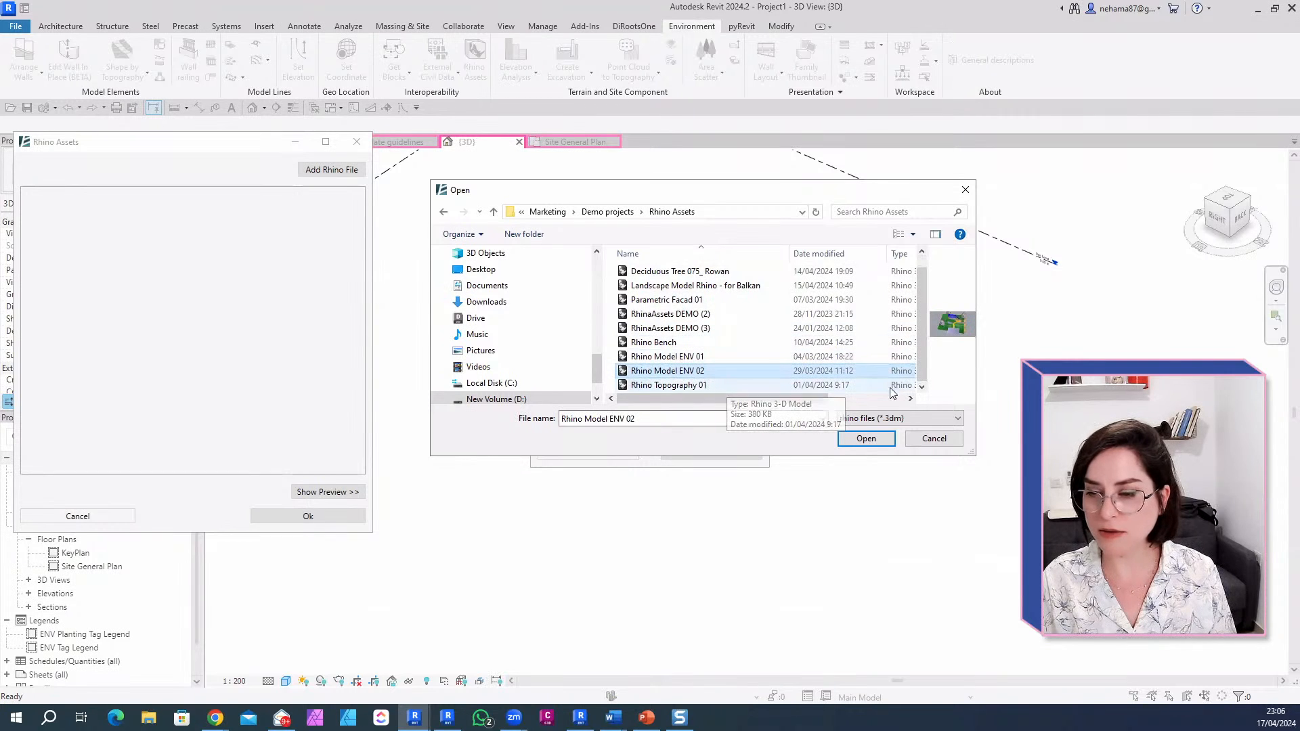
{"action": "left_click", "coordinate": [689, 359]}
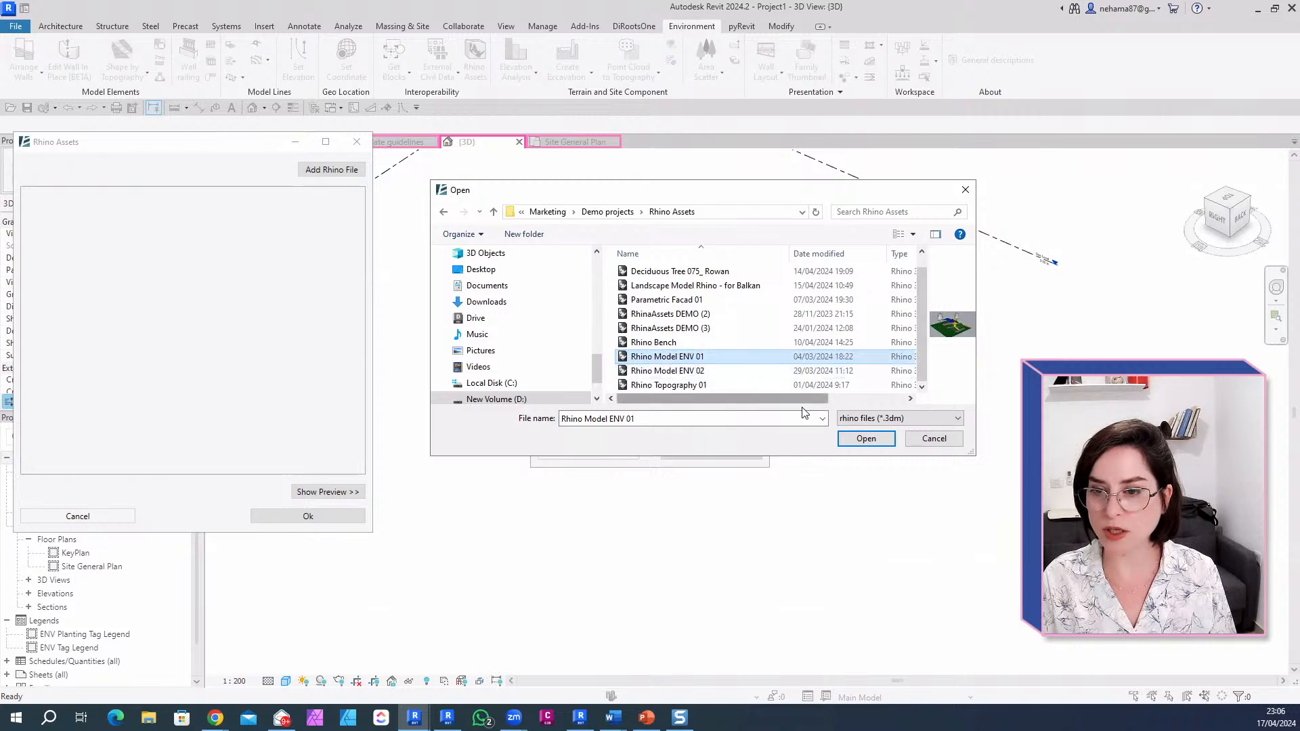
{"action": "left_click", "coordinate": [877, 443]}
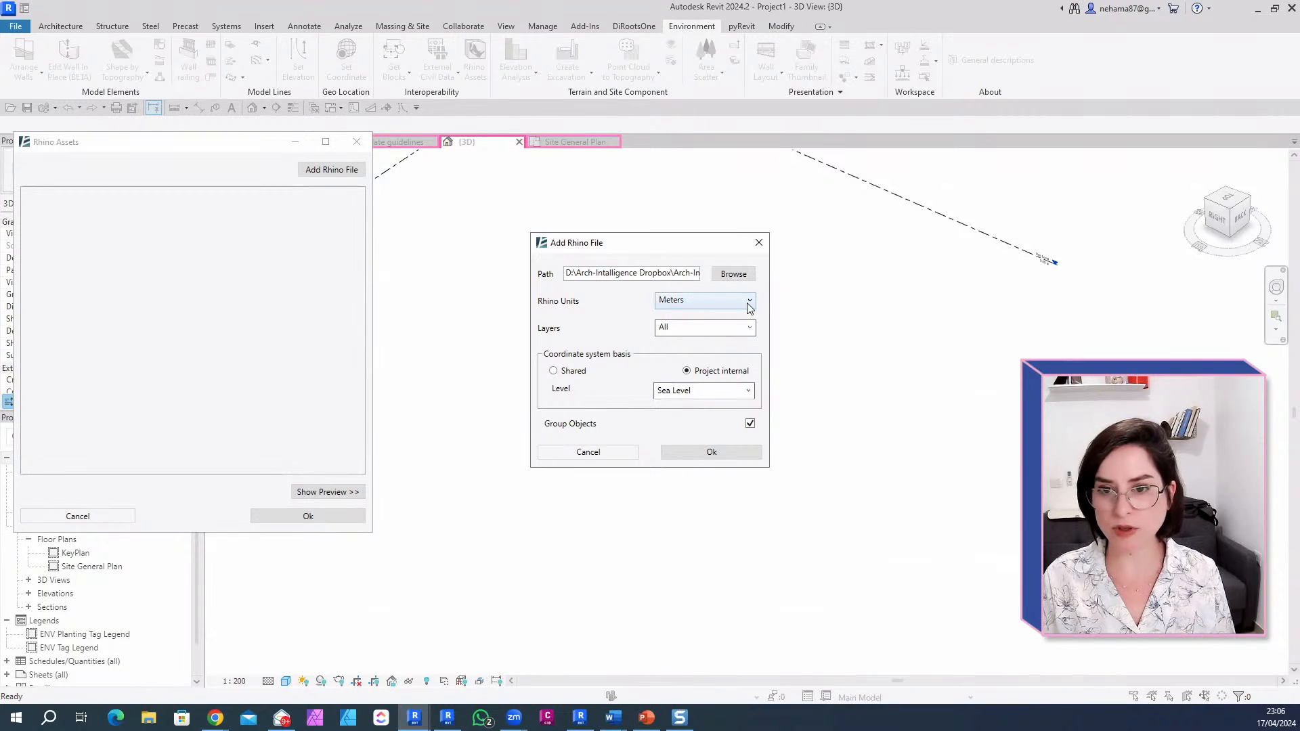
Step: Add the Rhino file in Meters with all layers, grouped objects and project internal coordinates on Sea Level
{"action": "left_click", "coordinate": [735, 329]}
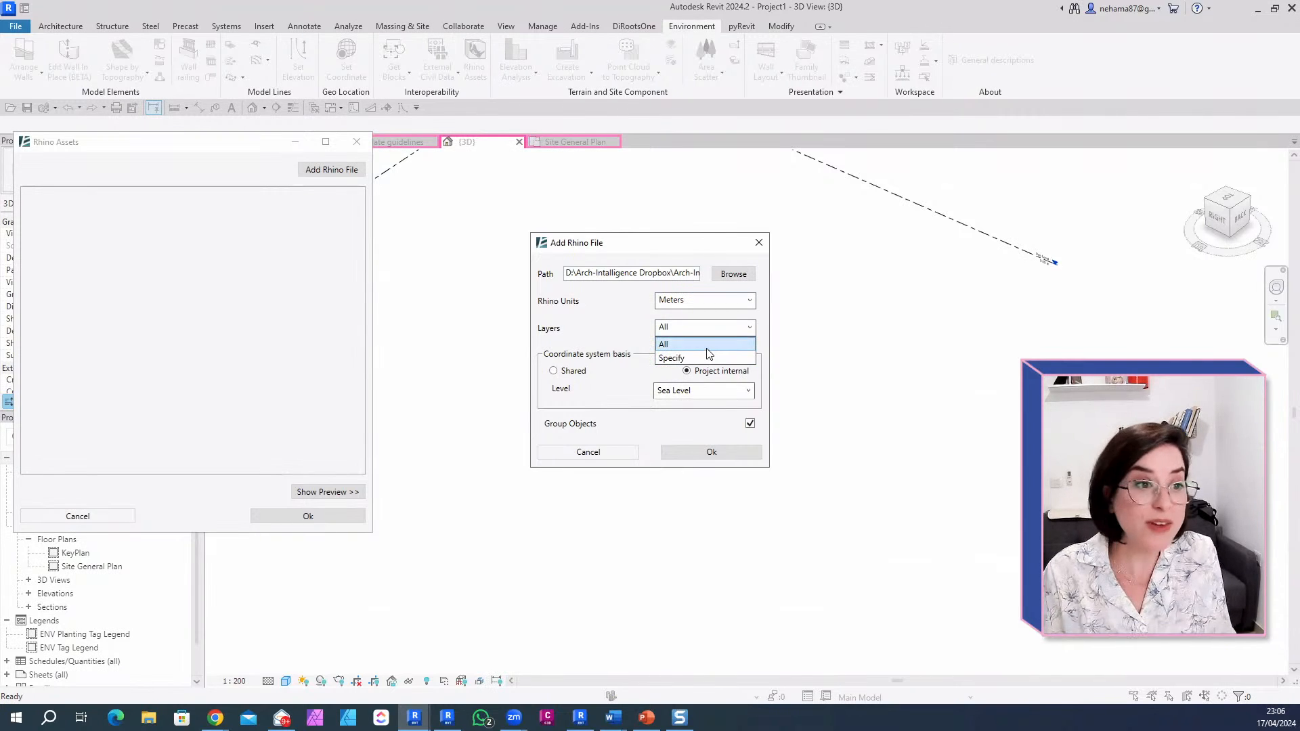
{"action": "left_click", "coordinate": [717, 325]}
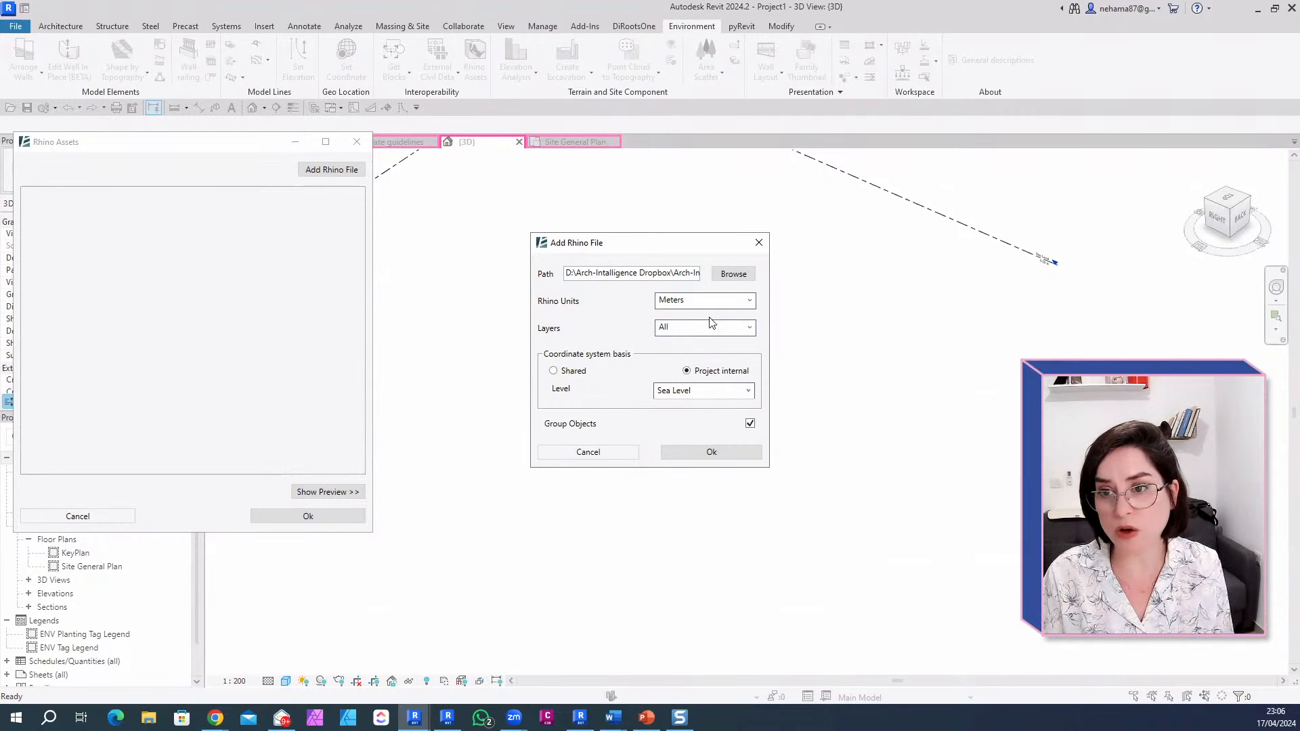
{"action": "left_click", "coordinate": [702, 452]}
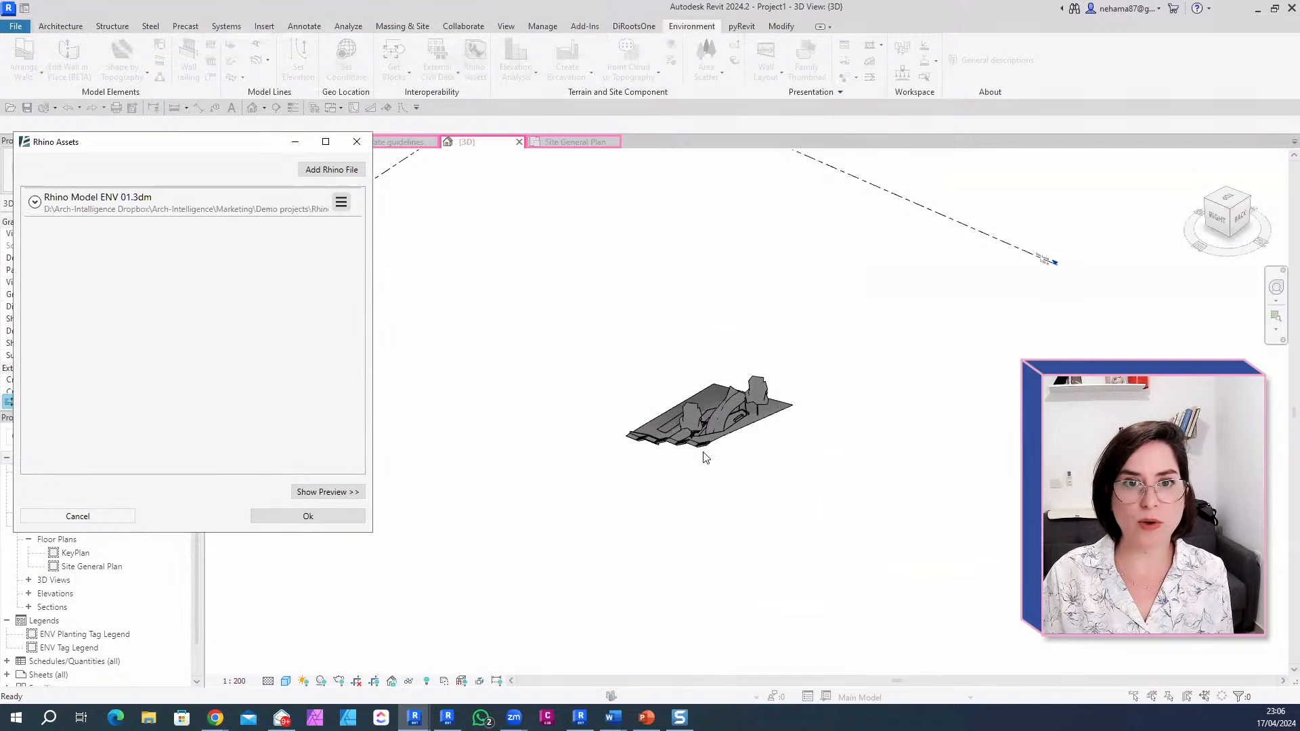
Step: Show the Rhino model's preview and inspect it from different angles
{"action": "left_click", "coordinate": [311, 489]}
{"action": "scroll", "coordinate": [703, 361], "scroll_direction": "up", "scroll_amount": 7}
{"action": "scroll", "coordinate": [684, 430], "scroll_direction": "down", "scroll_amount": 2}
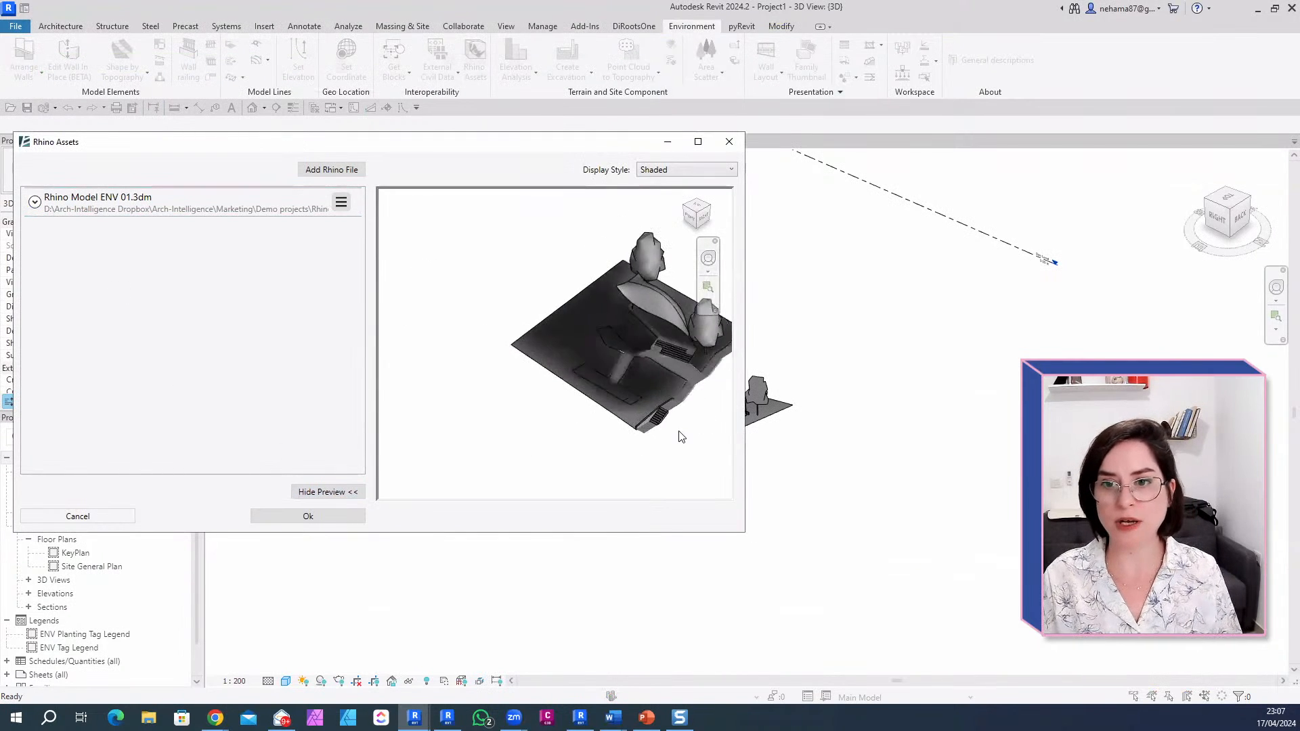
{"action": "middle_click_drag", "start_coordinate": [680, 433], "coordinate": [581, 456]}
{"action": "middle_click_drag", "start_coordinate": [493, 466], "coordinate": [593, 428], "text": "shift"}
Step: Expand Rhino Model ENV 01.3dm's layer list, select the Tree_1 block in the TREES layer and fit the model in the preview
{"action": "left_click", "coordinate": [35, 202]}
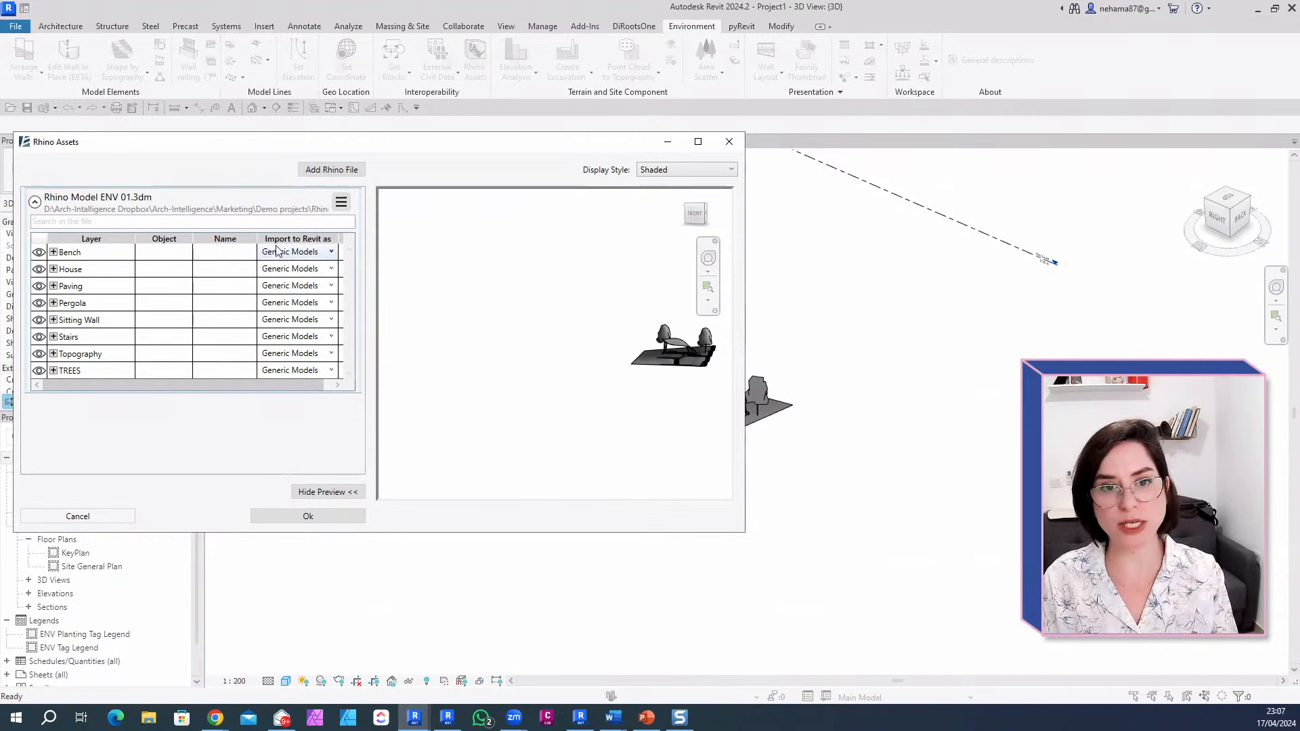
{"action": "left_click_drag", "start_coordinate": [295, 384], "coordinate": [327, 384]}
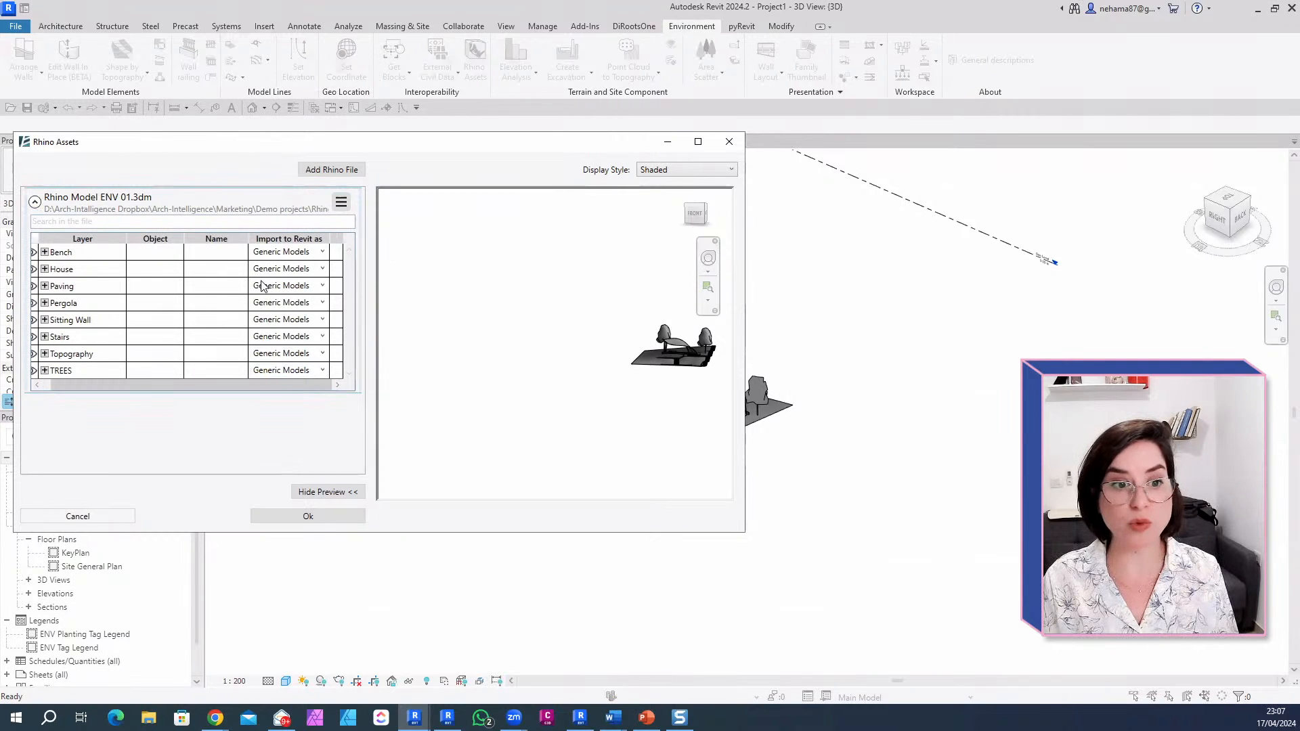
{"action": "left_click_drag", "start_coordinate": [250, 385], "coordinate": [193, 383]}
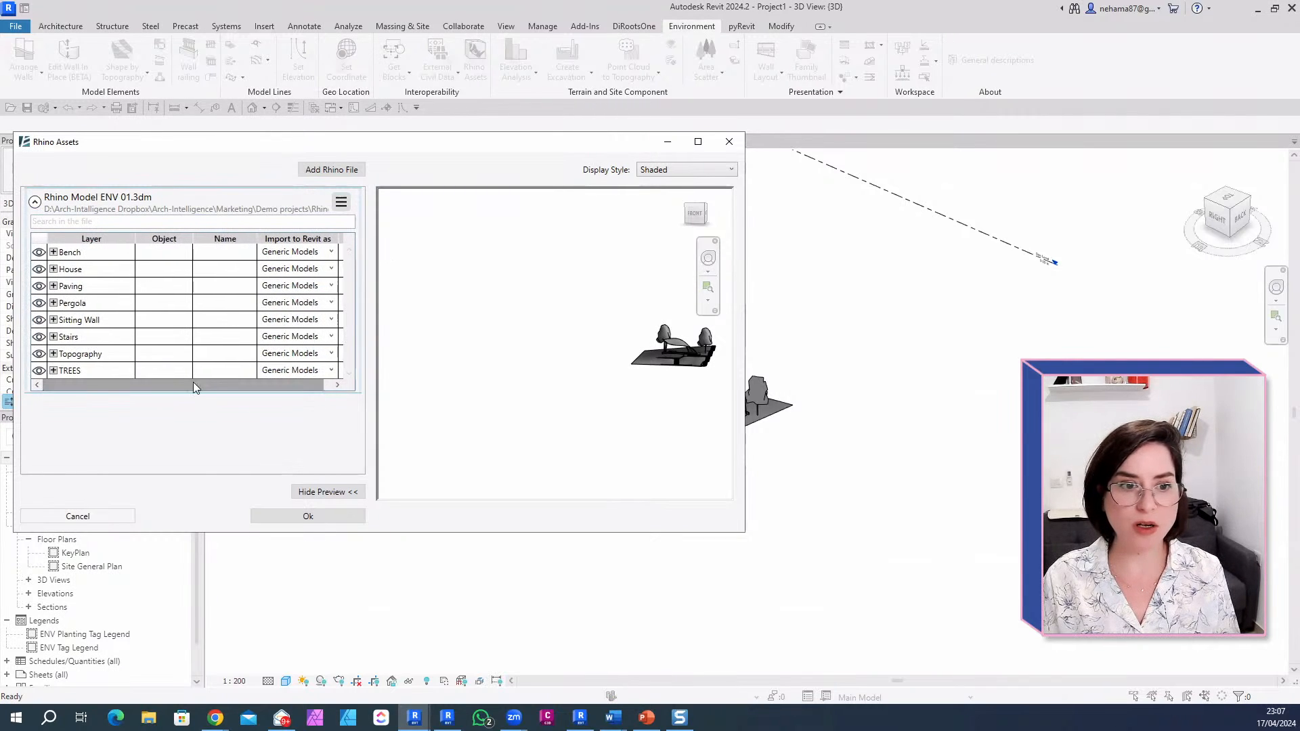
{"action": "left_click", "coordinate": [53, 370]}
{"action": "left_click", "coordinate": [121, 395]}
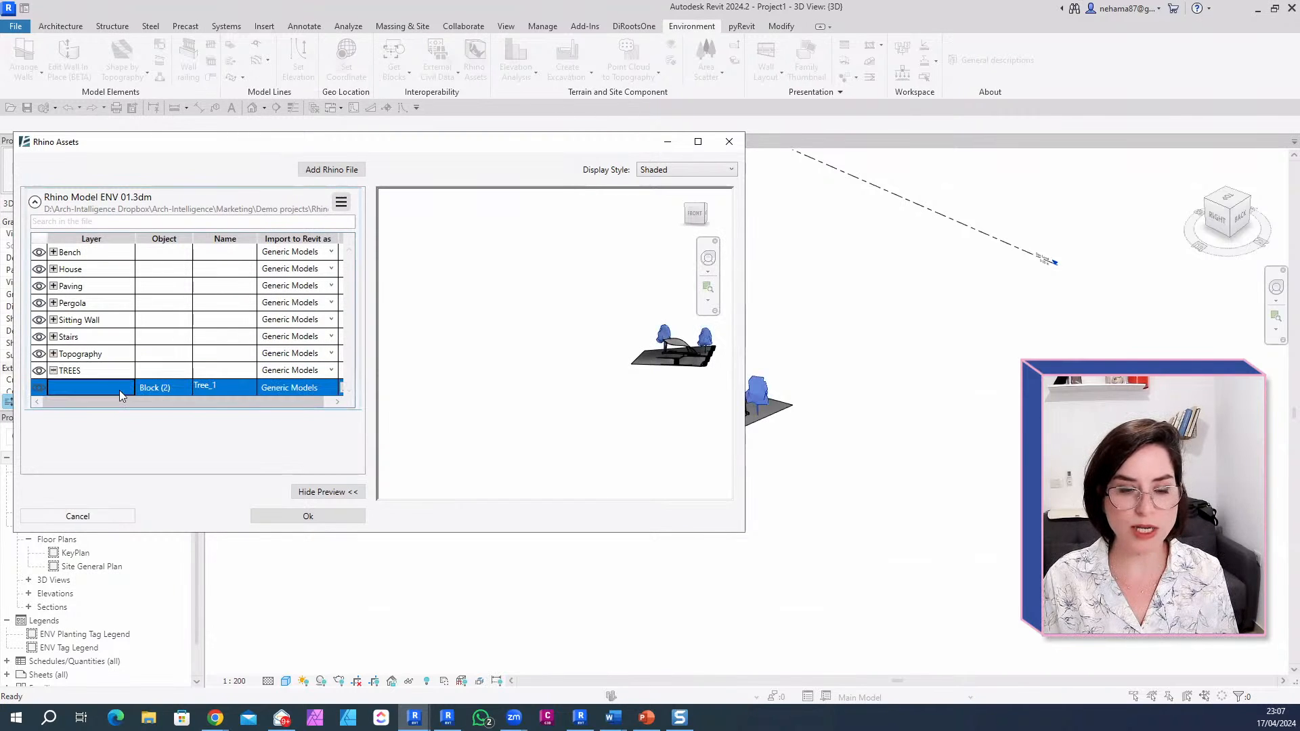
{"action": "left_click", "coordinate": [708, 286]}
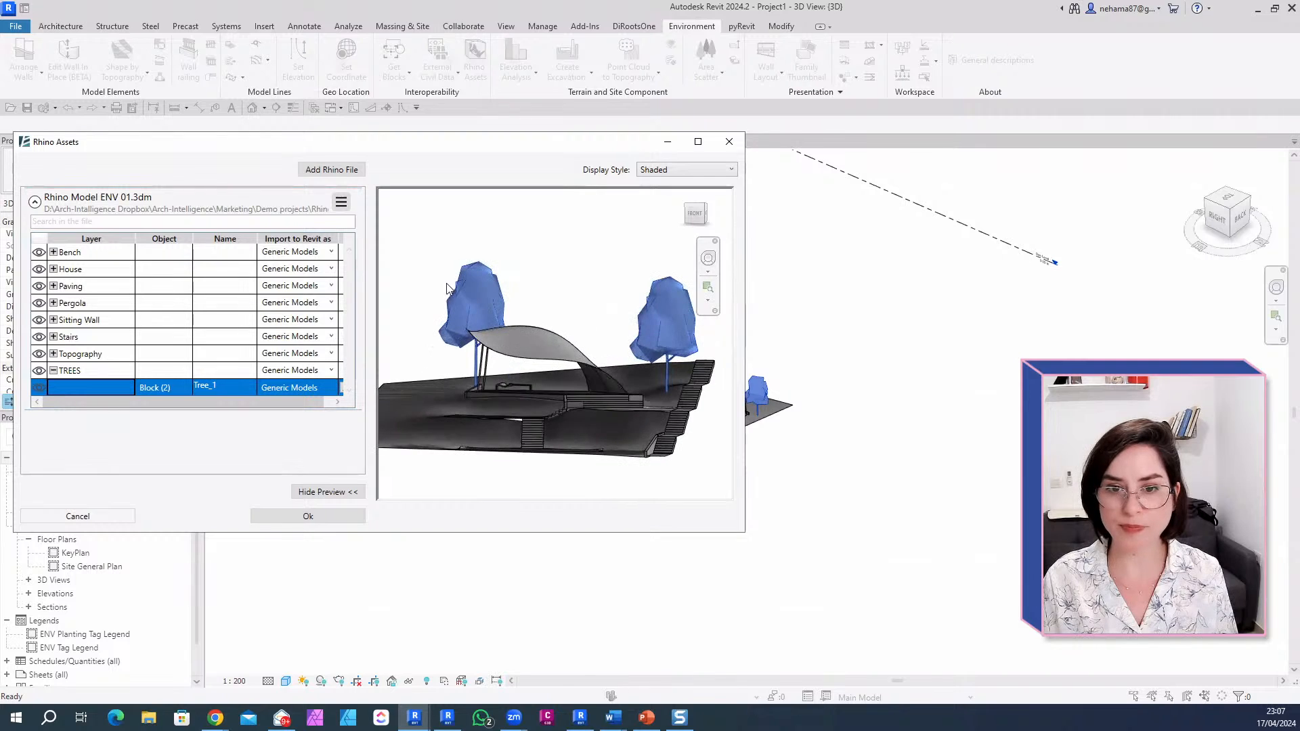
Step: Open the Tree_1 block's import settings and choose to replace it with a Revit family
{"action": "left_click", "coordinate": [338, 388]}
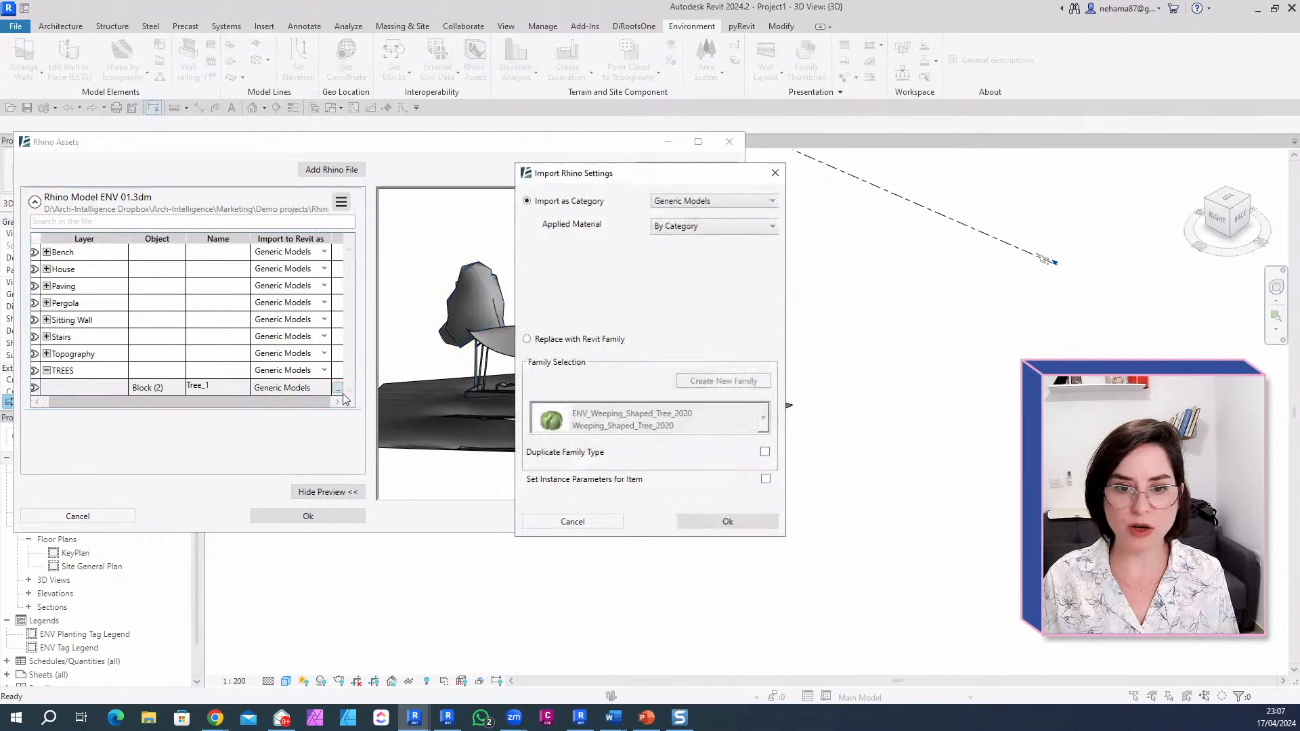
{"action": "left_click", "coordinate": [528, 339]}
{"action": "left_click_drag", "start_coordinate": [644, 182], "coordinate": [843, 154]}
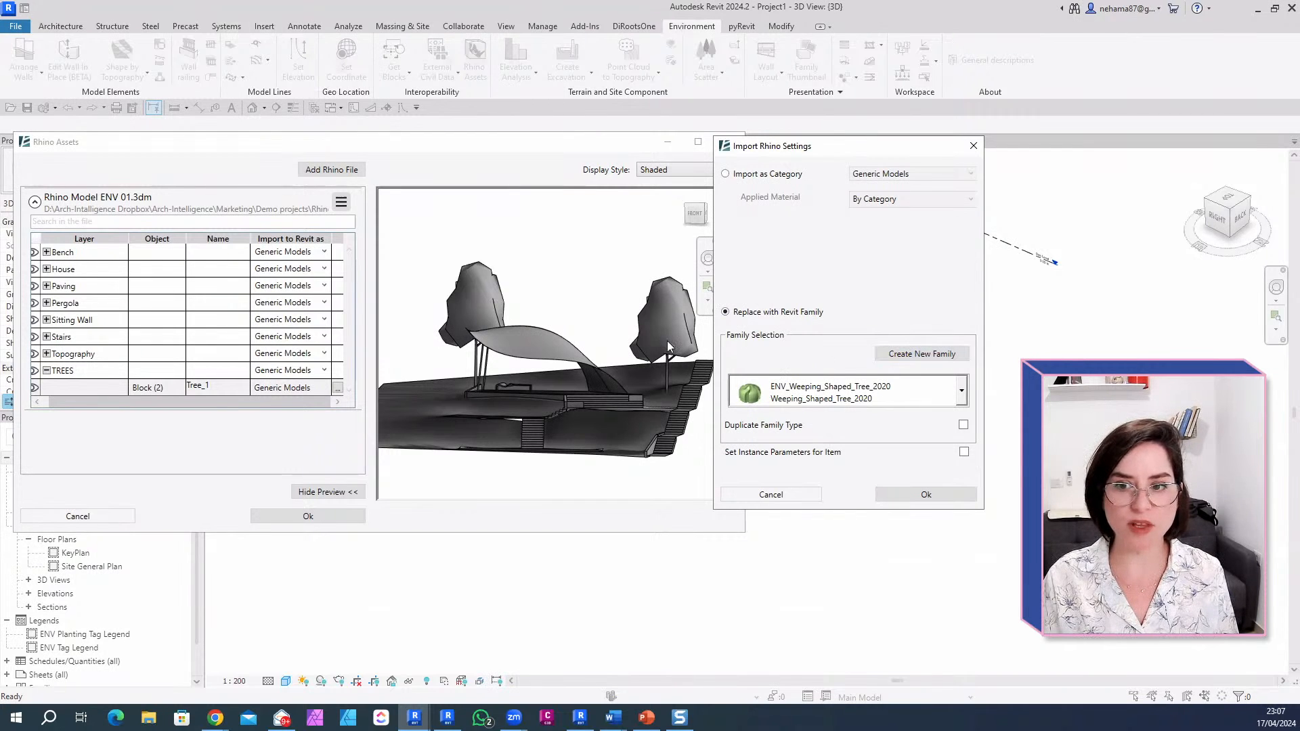
Step: Create a new family from the Tree_1 block's geometry, named Rhino Tree, in the Planting category
{"action": "left_click", "coordinate": [900, 353]}
{"action": "left_click", "coordinate": [713, 287]}
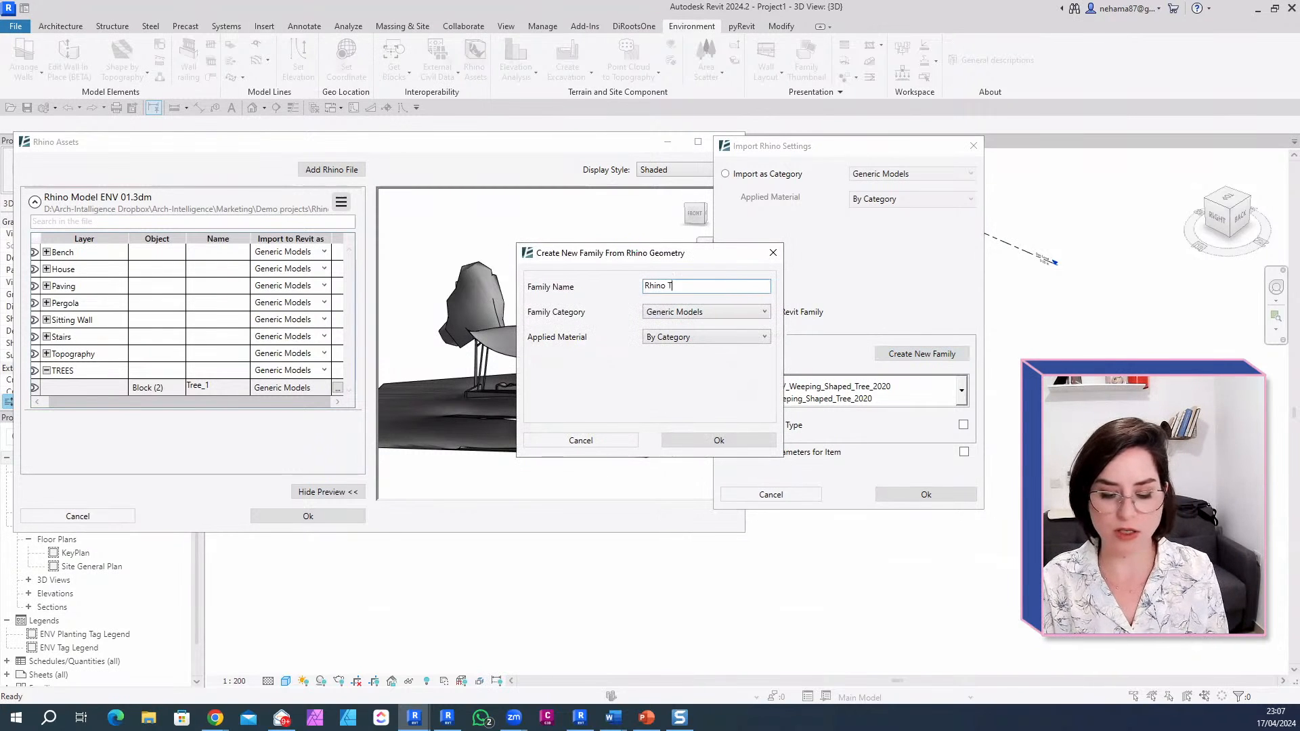
{"action": "type", "text": "Rhino Tree"}
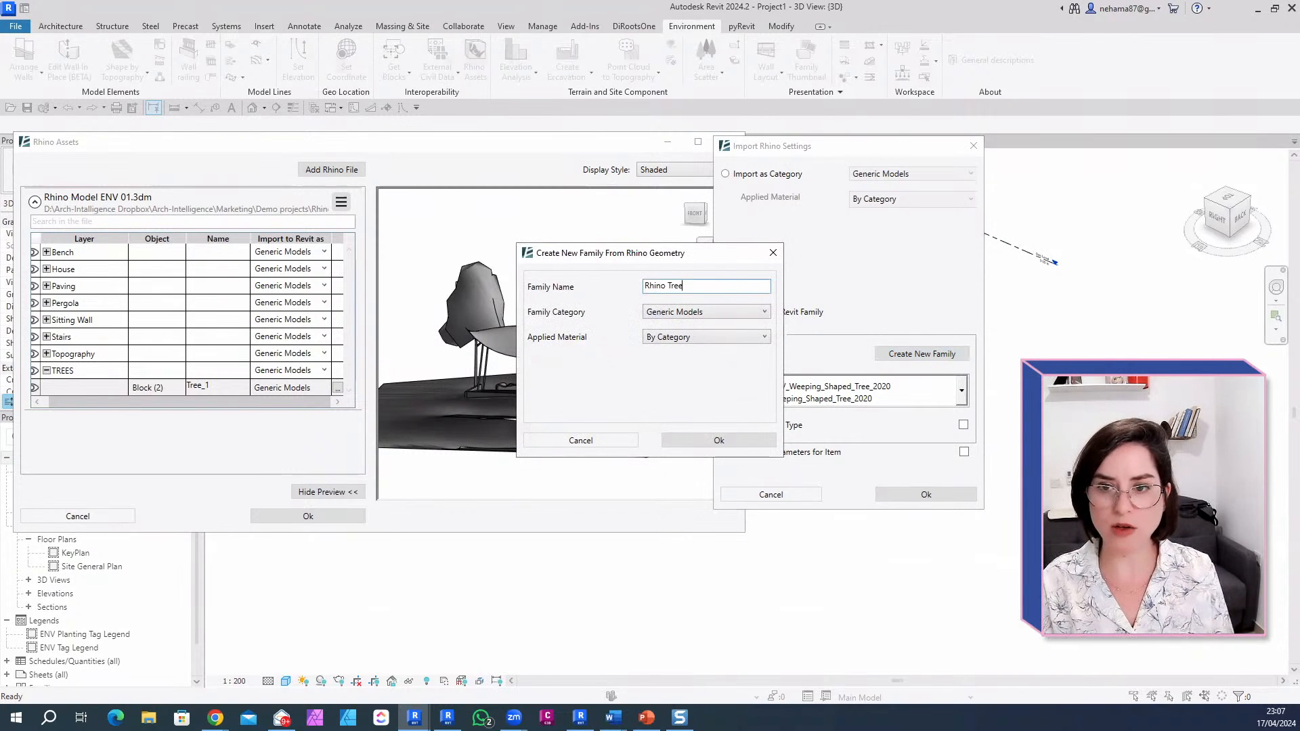
{"action": "left_click", "coordinate": [741, 313]}
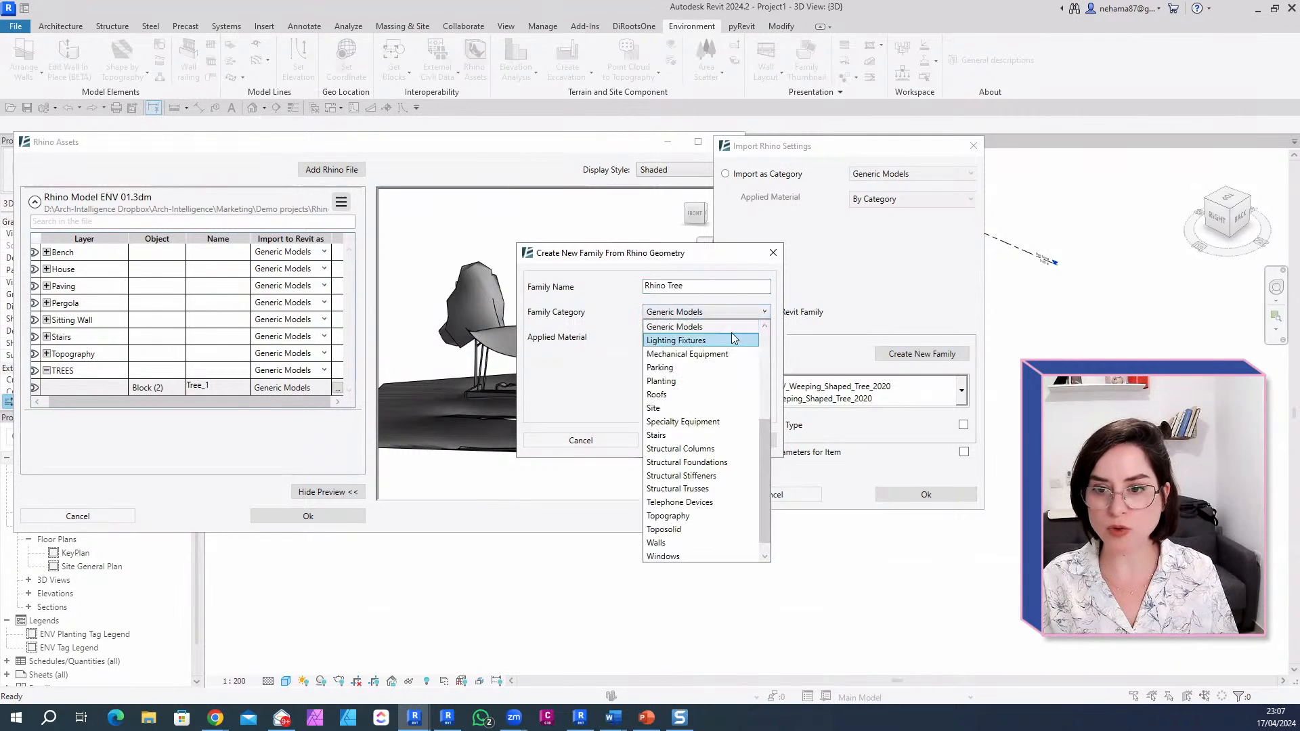
{"action": "left_click", "coordinate": [696, 381]}
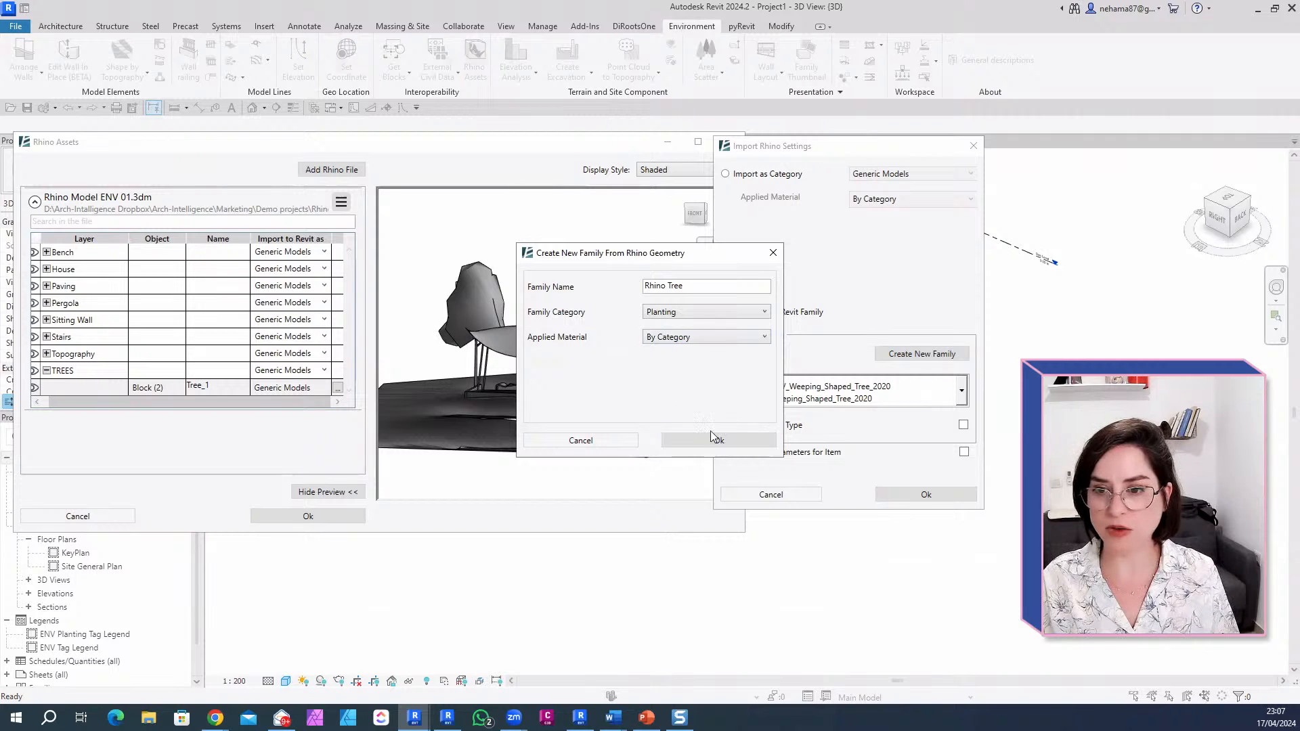
{"action": "left_click", "coordinate": [688, 338]}
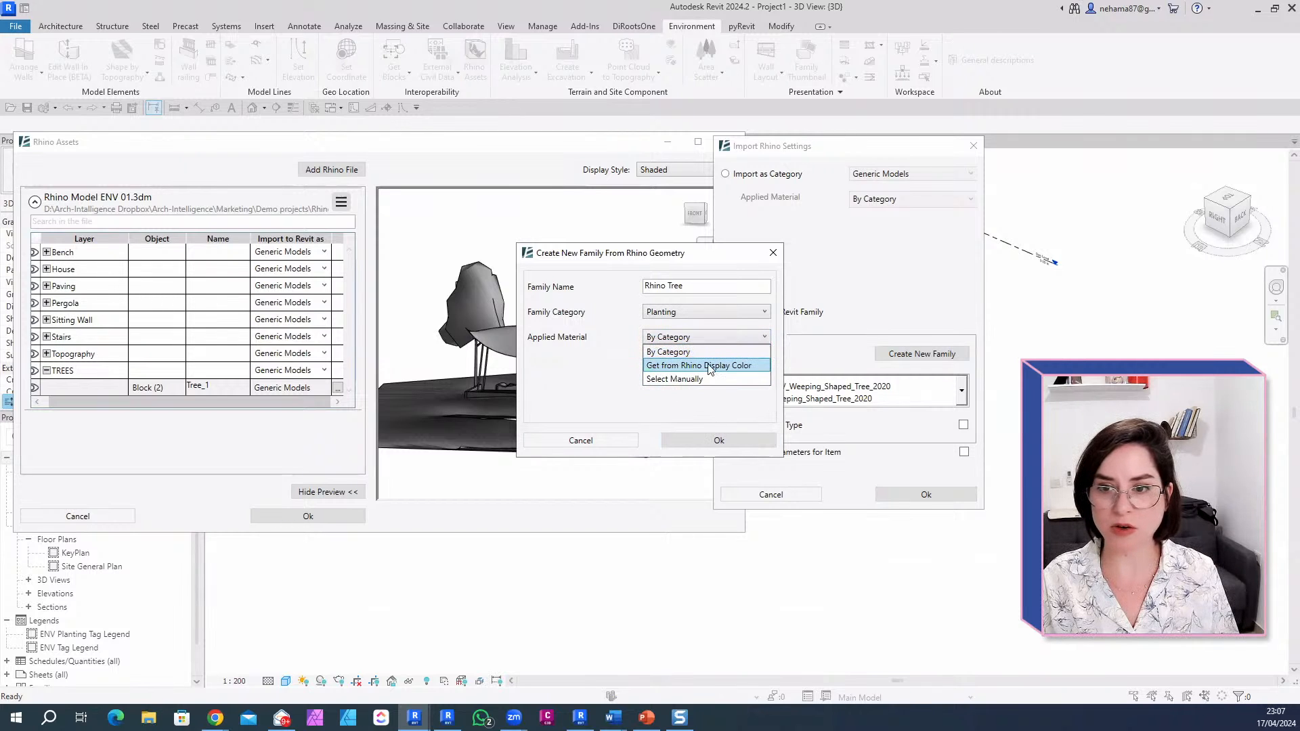
{"action": "left_click", "coordinate": [723, 440]}
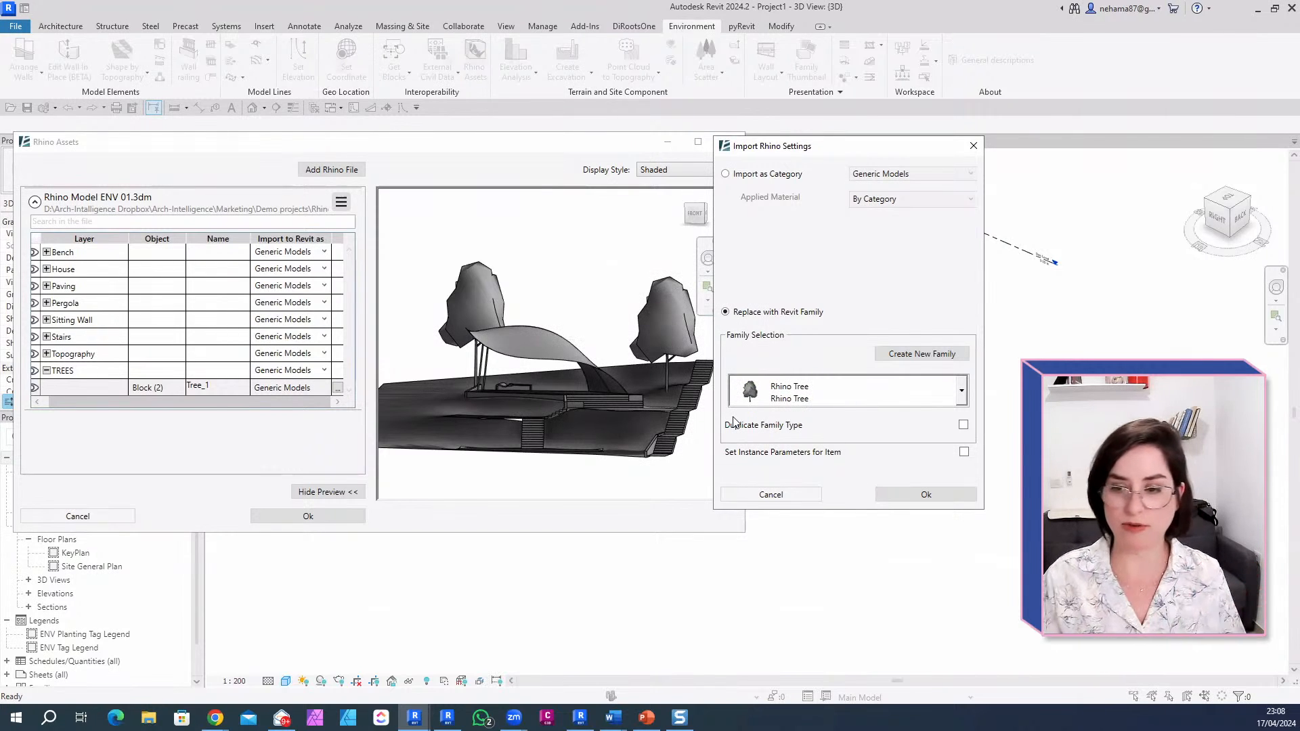
Step: Check the available replacement families and accept Rhino Tree as the replacement for the Tree_1 block
{"action": "left_click", "coordinate": [962, 390]}
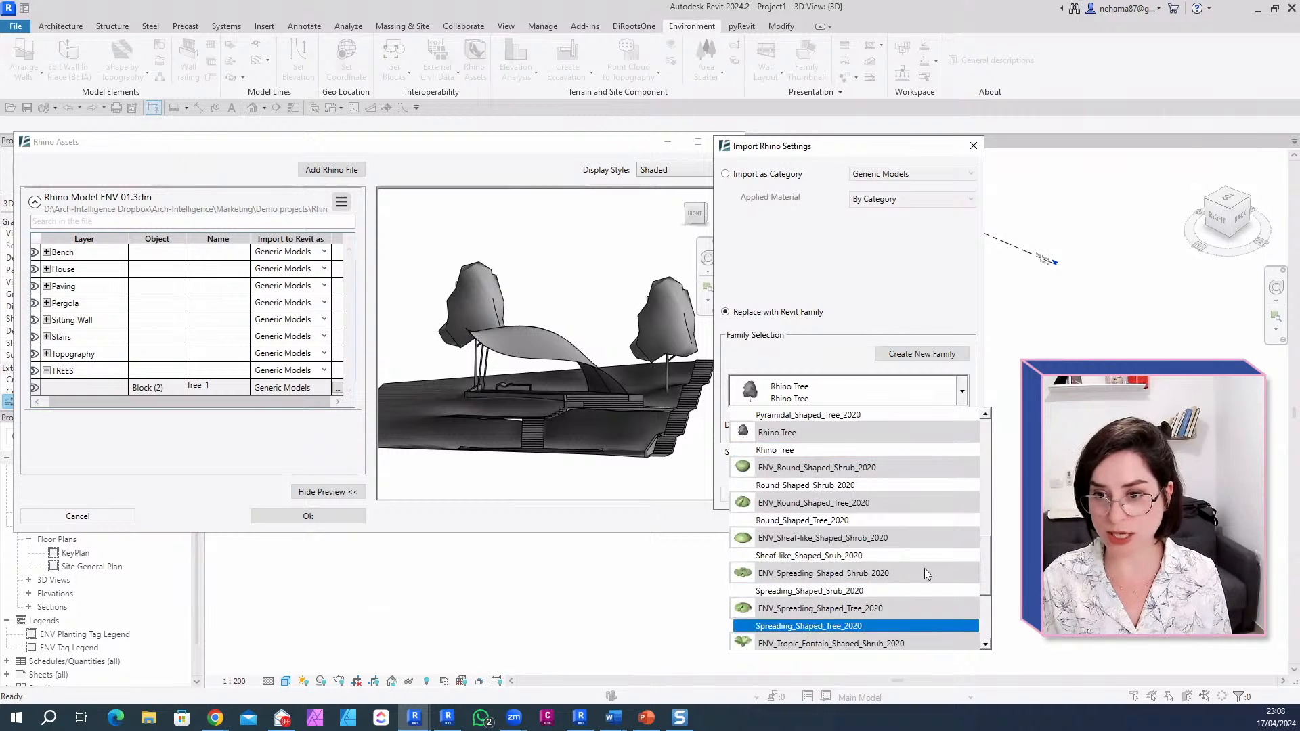
{"action": "left_click", "coordinate": [845, 340]}
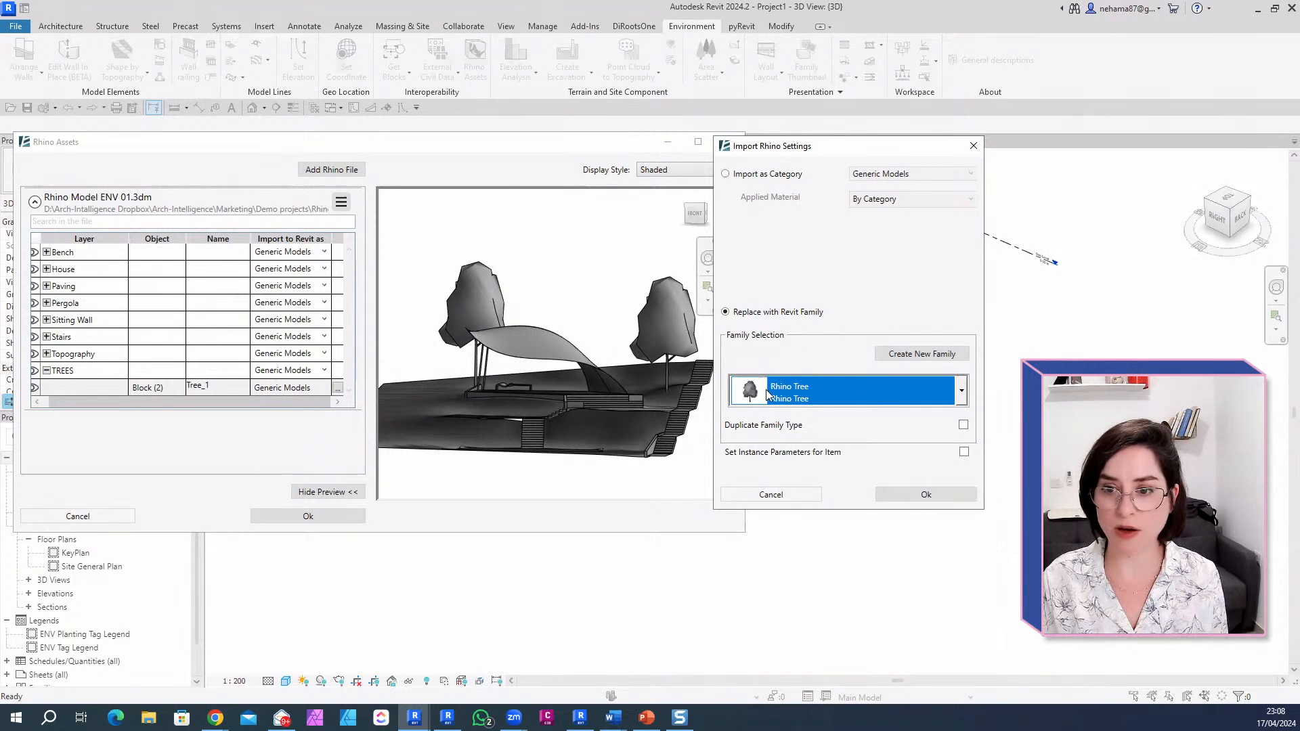
{"action": "left_click", "coordinate": [924, 490]}
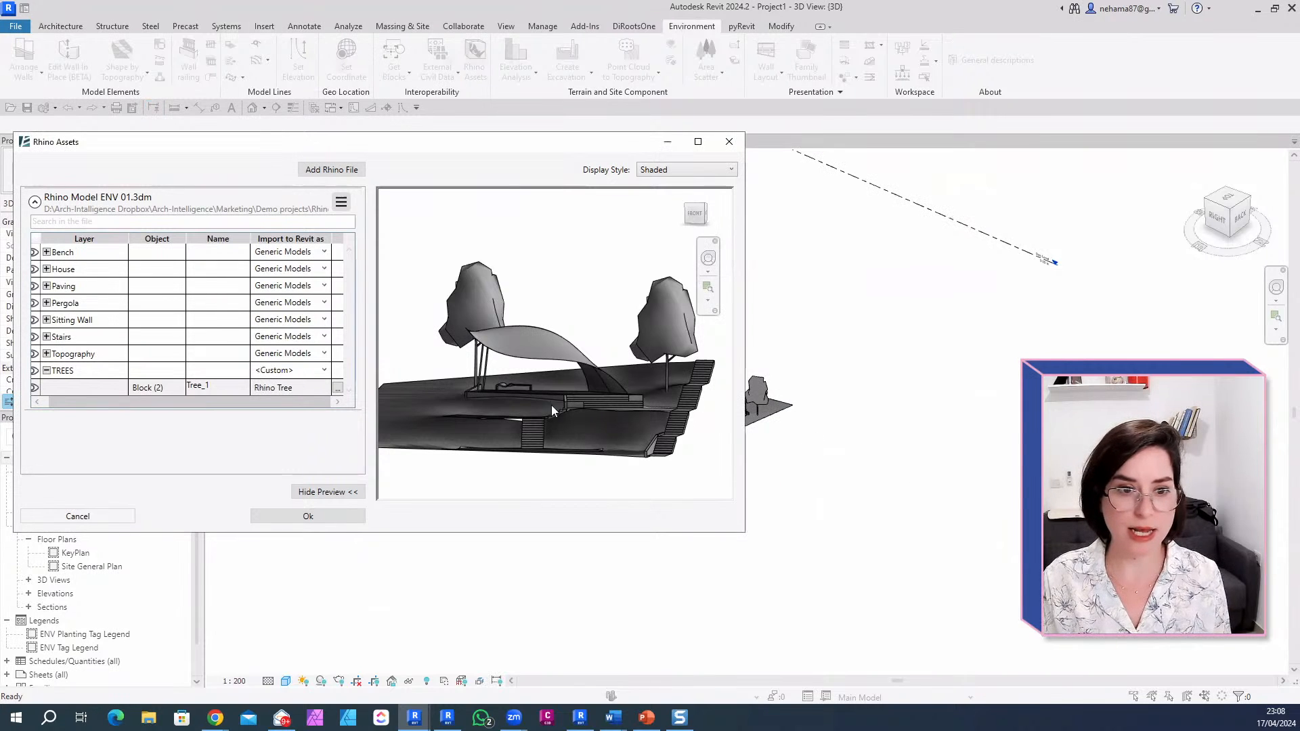
Step: Open the import settings of the Topography layer's Brep object and choose Toposolid as its import category
{"action": "left_click", "coordinate": [47, 354]}
{"action": "left_click", "coordinate": [155, 374]}
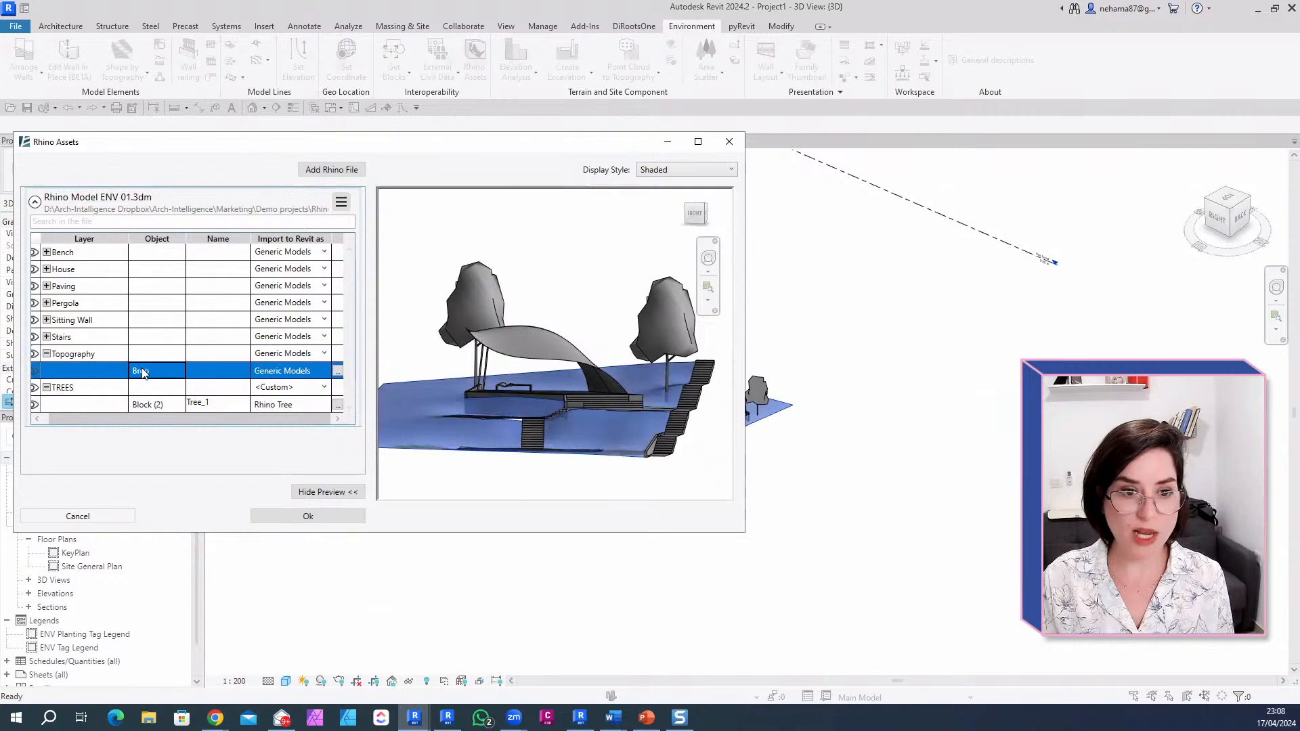
{"action": "left_click", "coordinate": [338, 372]}
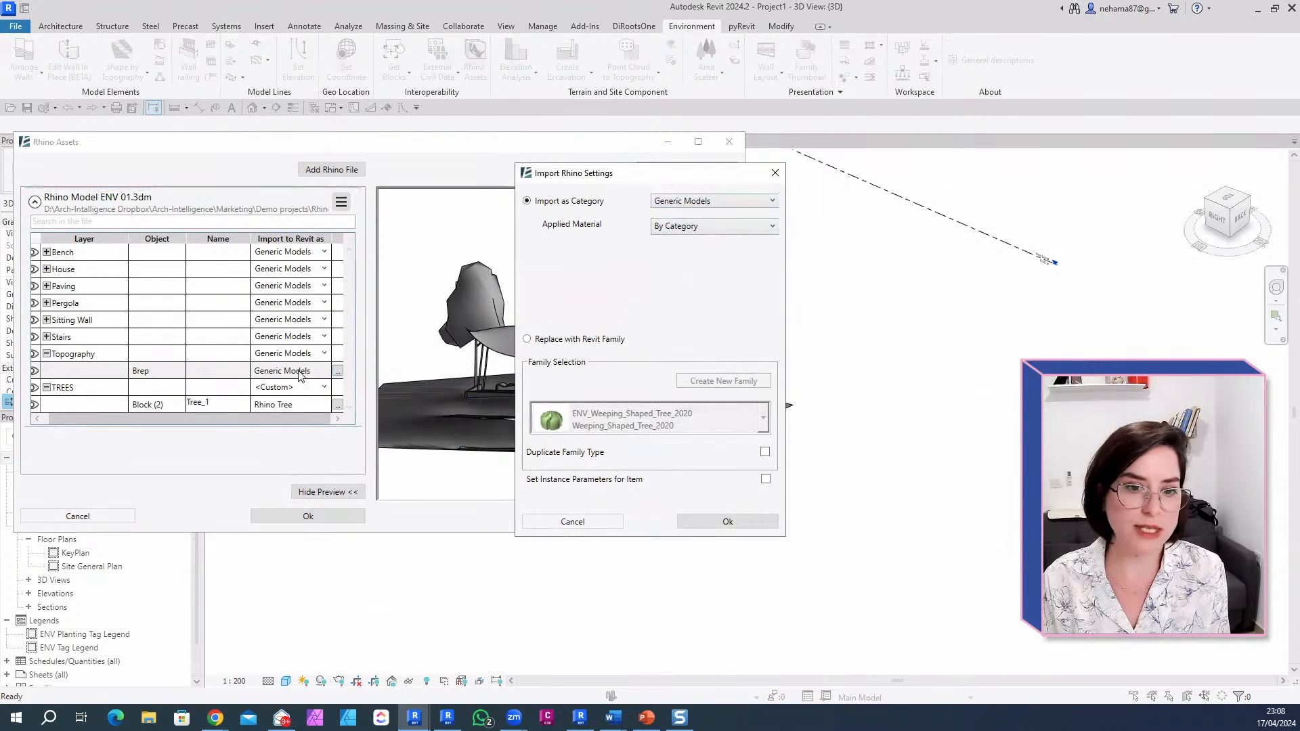
{"action": "left_click", "coordinate": [762, 202]}
{"action": "left_click_drag", "start_coordinate": [775, 314], "coordinate": [787, 406]}
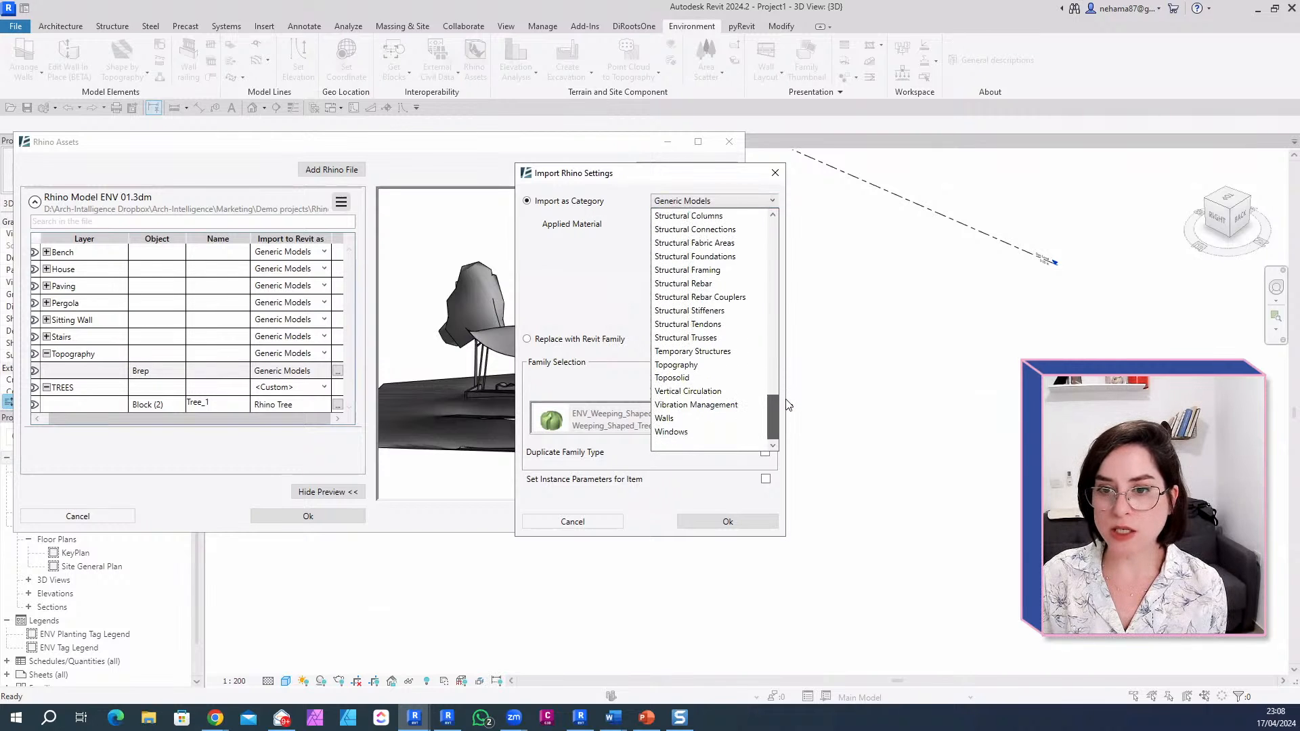
{"action": "left_click", "coordinate": [715, 378]}
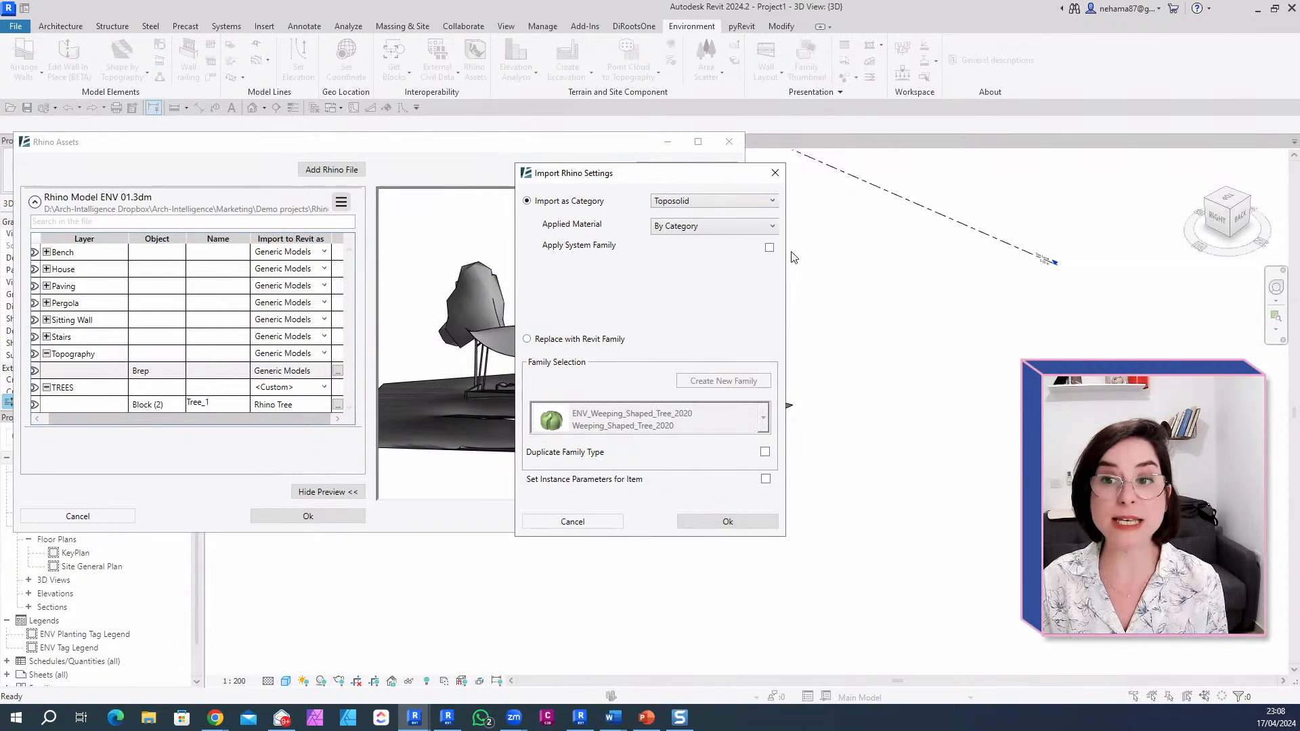
Step: Apply a system family to the topography Brep using the Gardening & Soil toposolid type
{"action": "left_click", "coordinate": [769, 249]}
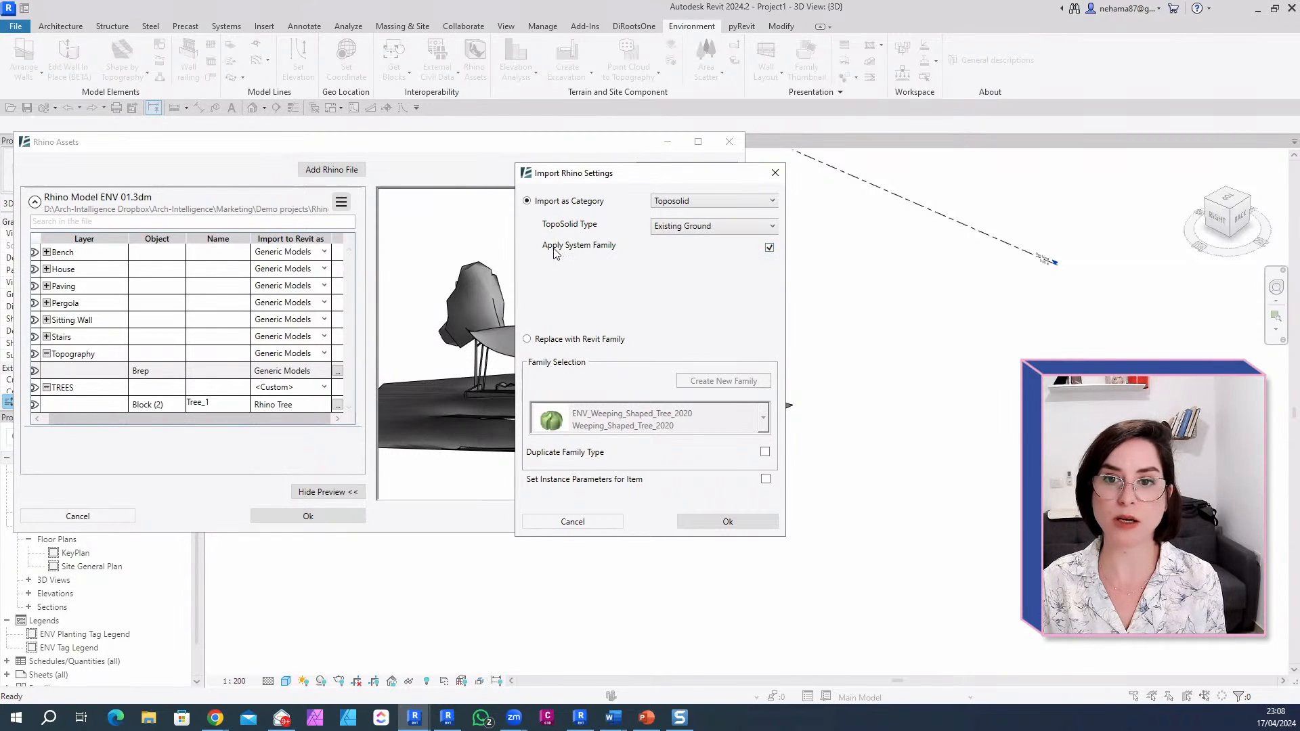
{"action": "left_click", "coordinate": [724, 228]}
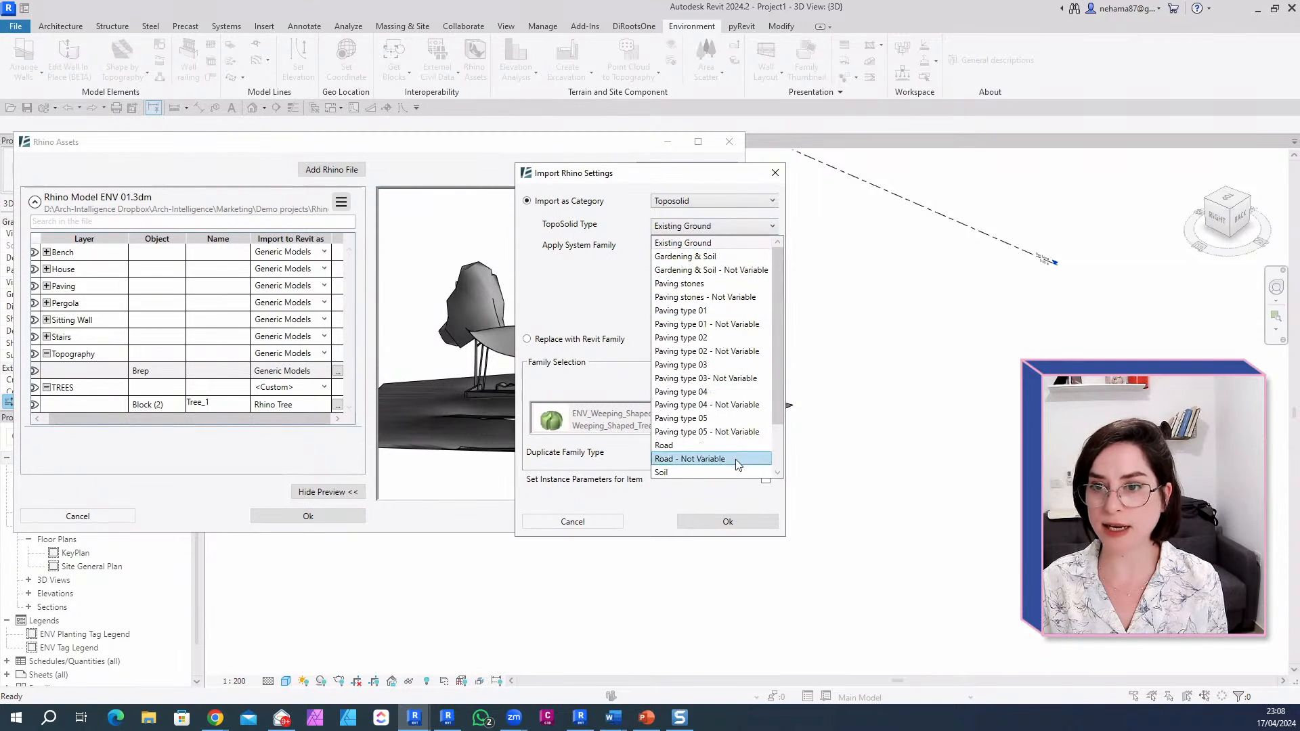
{"action": "left_click", "coordinate": [742, 256]}
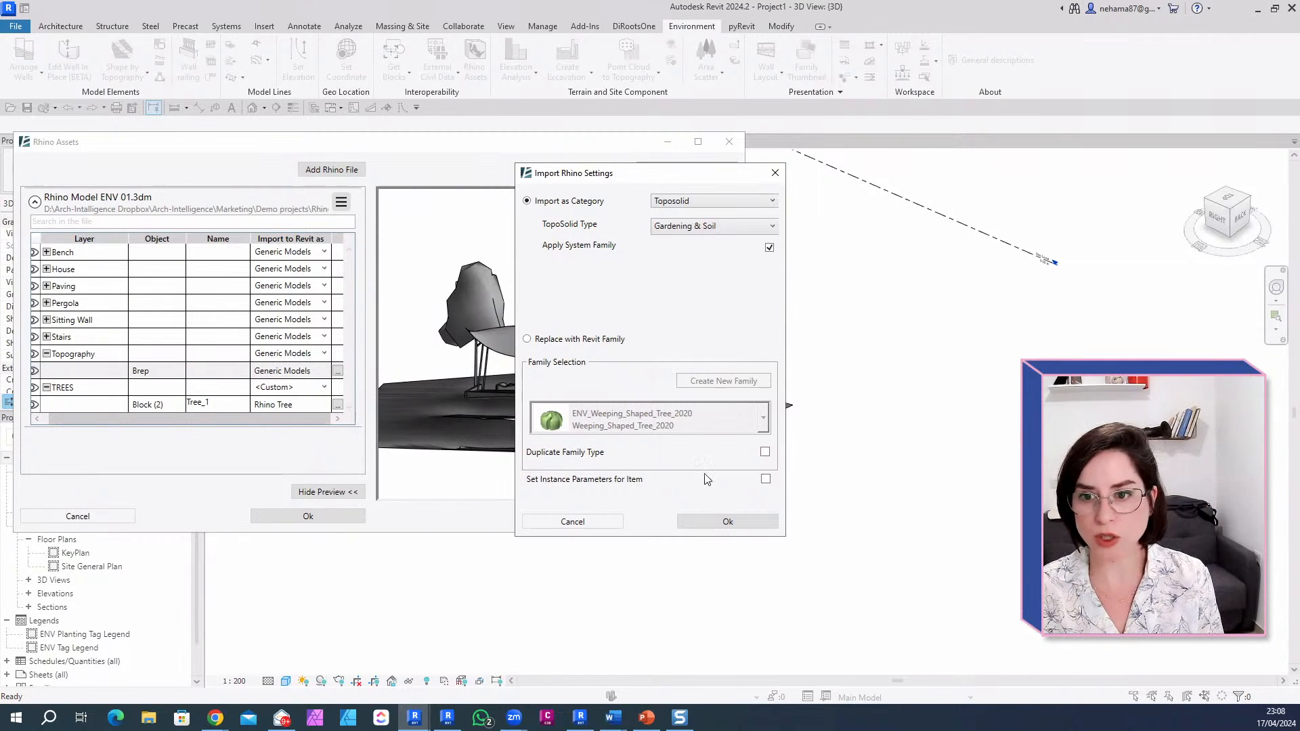
{"action": "left_click", "coordinate": [726, 522]}
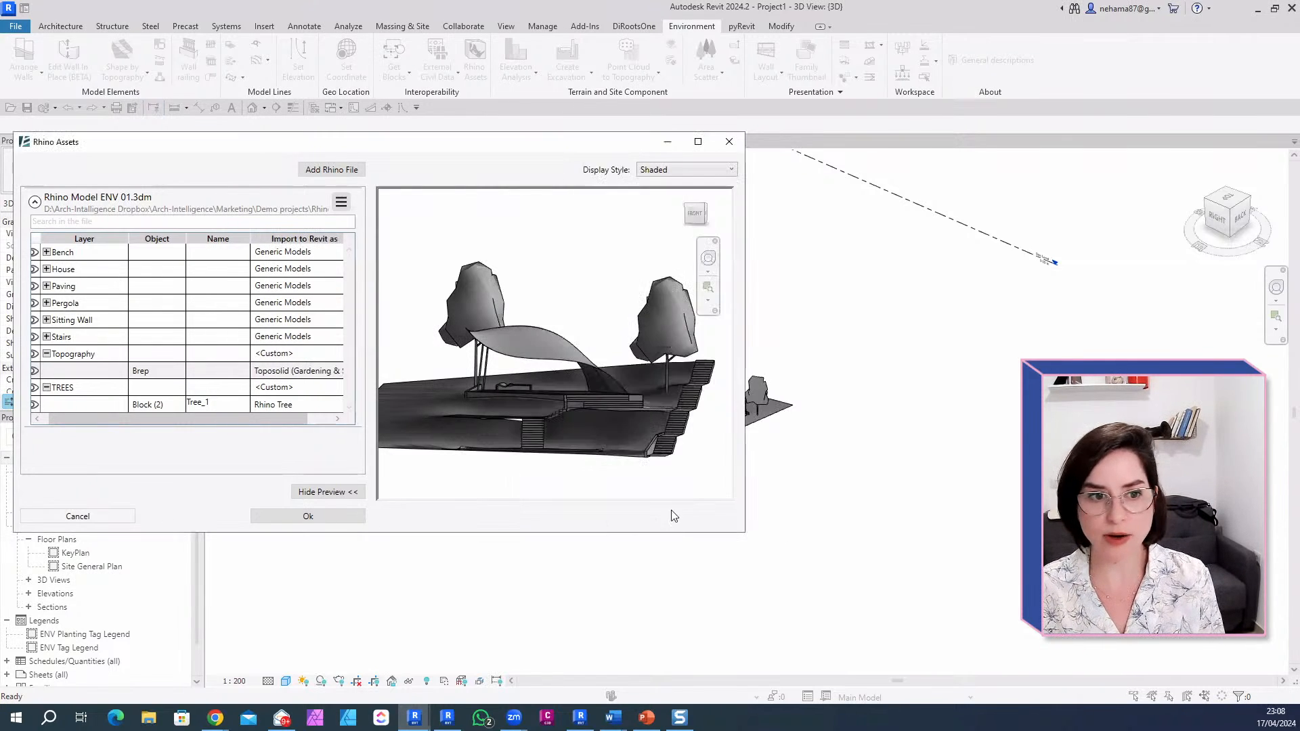
Step: Set the Stairs layer to import as the Stairs category and apply the Rhino model's import changes
{"action": "double_click", "coordinate": [60, 342]}
{"action": "left_click", "coordinate": [47, 337]}
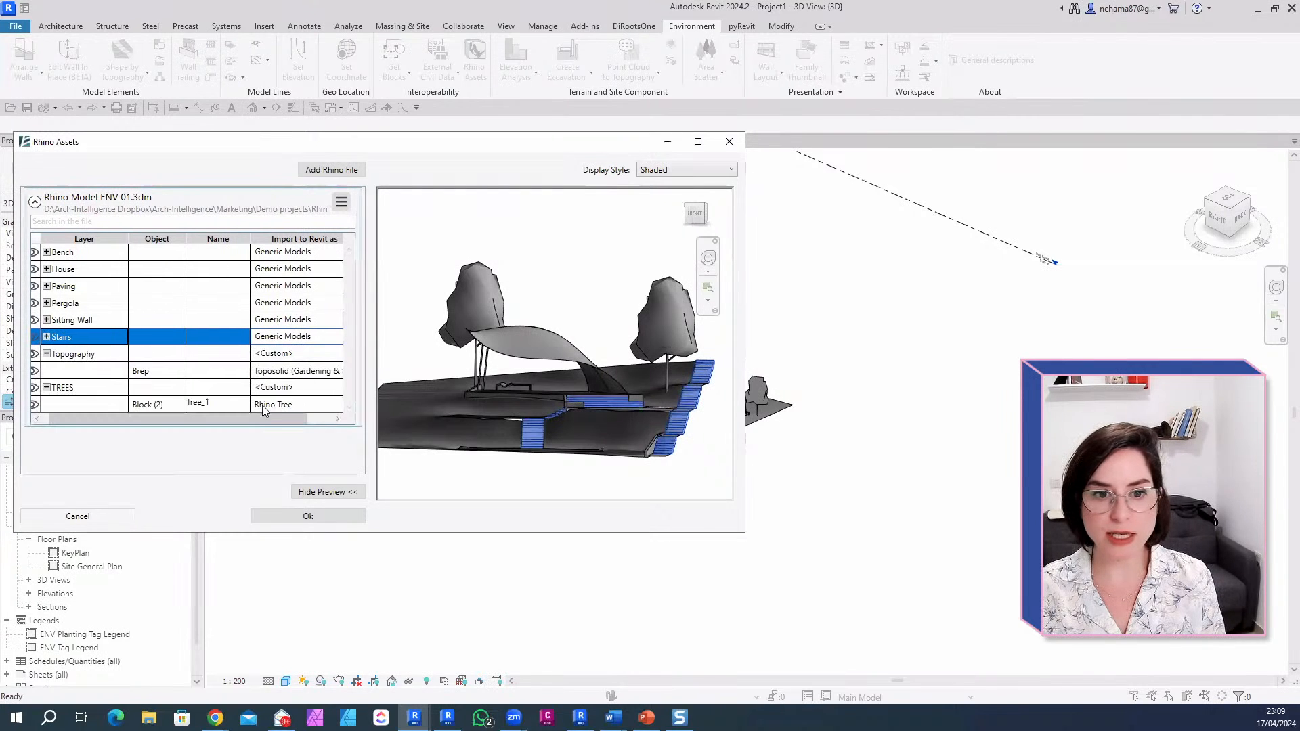
{"action": "left_click_drag", "start_coordinate": [264, 418], "coordinate": [288, 417]}
{"action": "left_click", "coordinate": [322, 337]}
{"action": "left_click", "coordinate": [323, 337]}
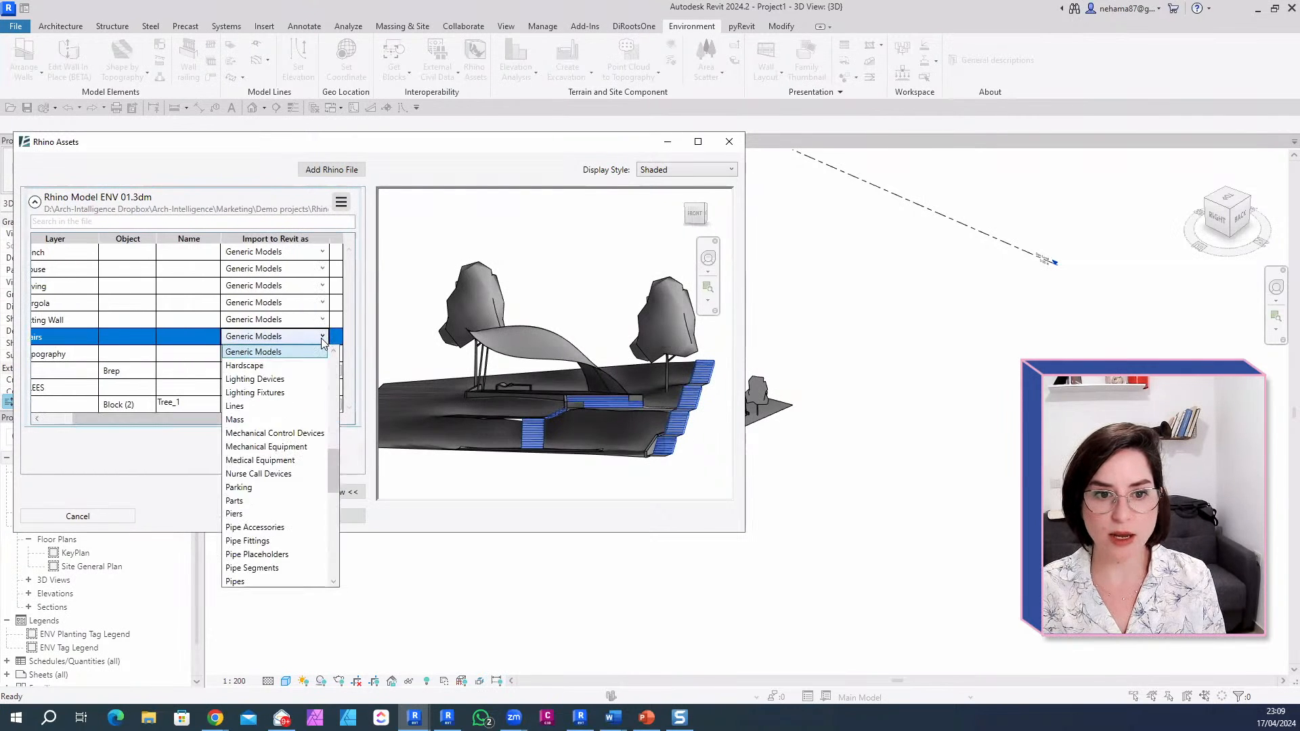
{"action": "scroll", "coordinate": [292, 467], "scroll_direction": "down", "scroll_amount": 4}
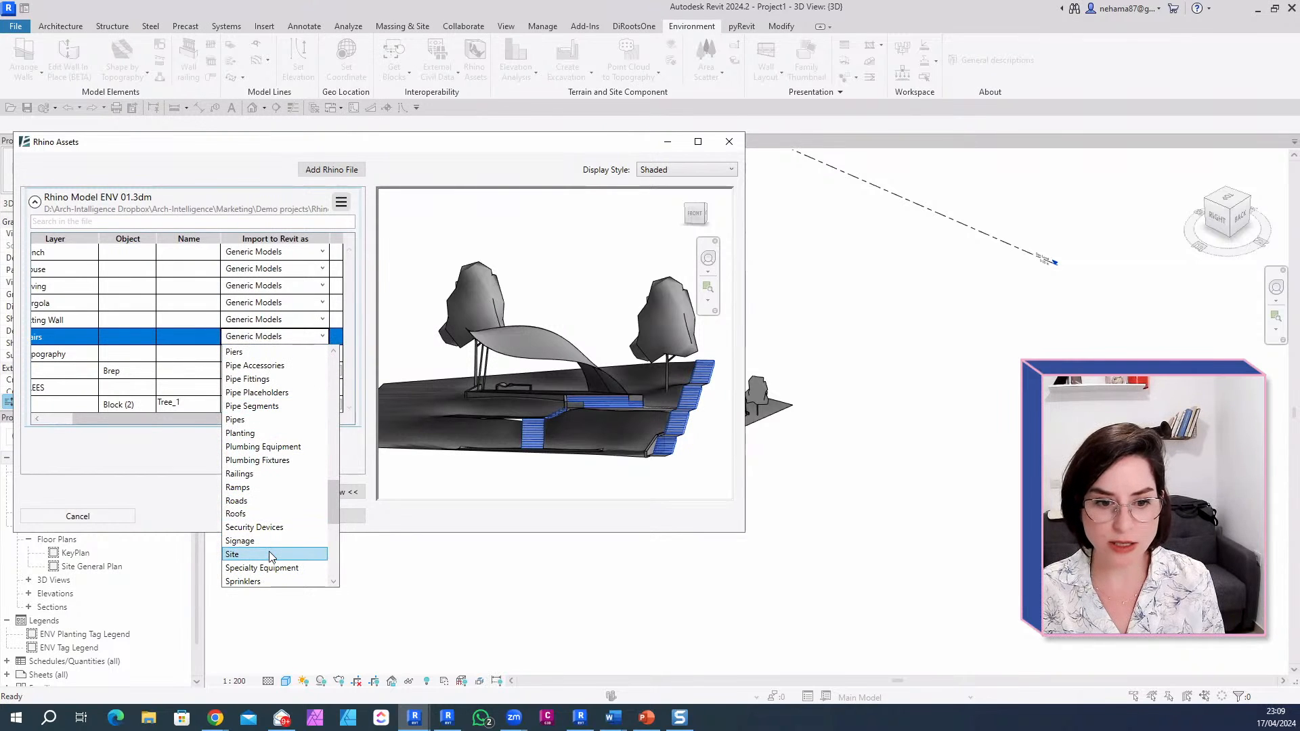
{"action": "scroll", "coordinate": [275, 547], "scroll_direction": "down", "scroll_amount": 5}
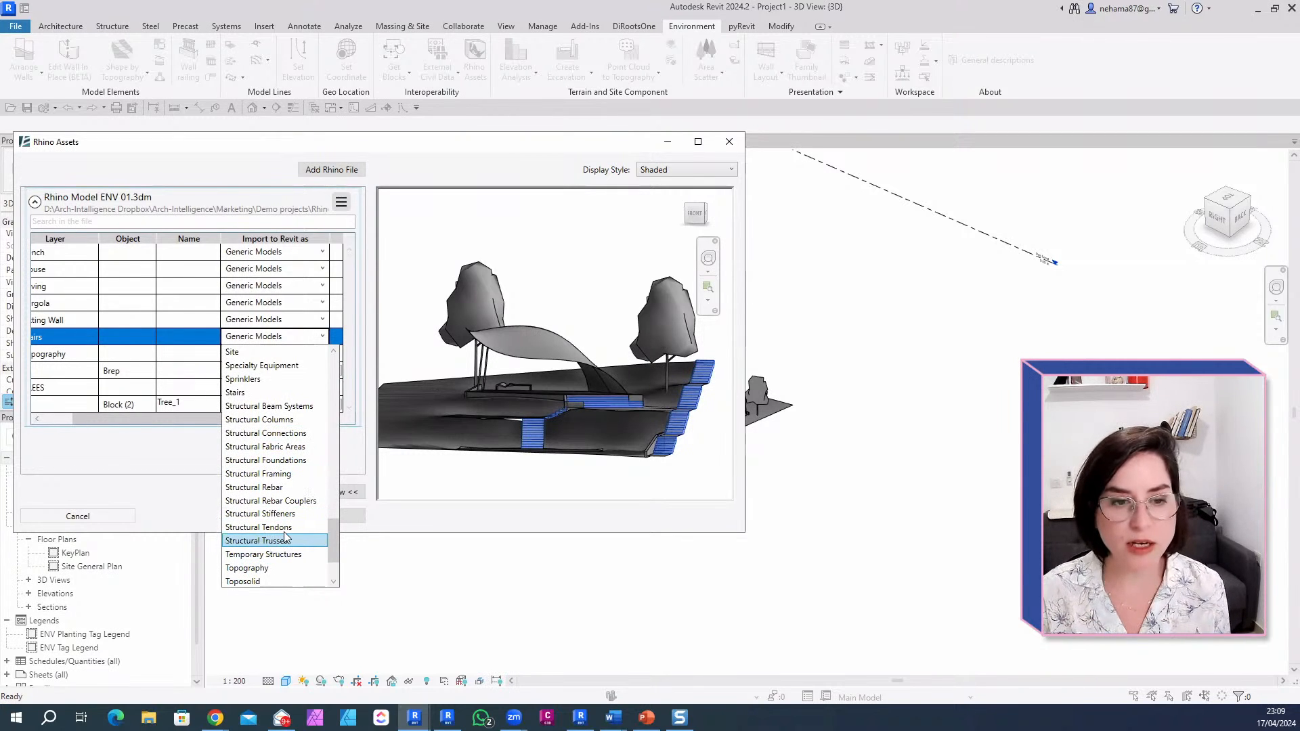
{"action": "left_click", "coordinate": [258, 393]}
{"action": "left_click_drag", "start_coordinate": [255, 420], "coordinate": [224, 420]}
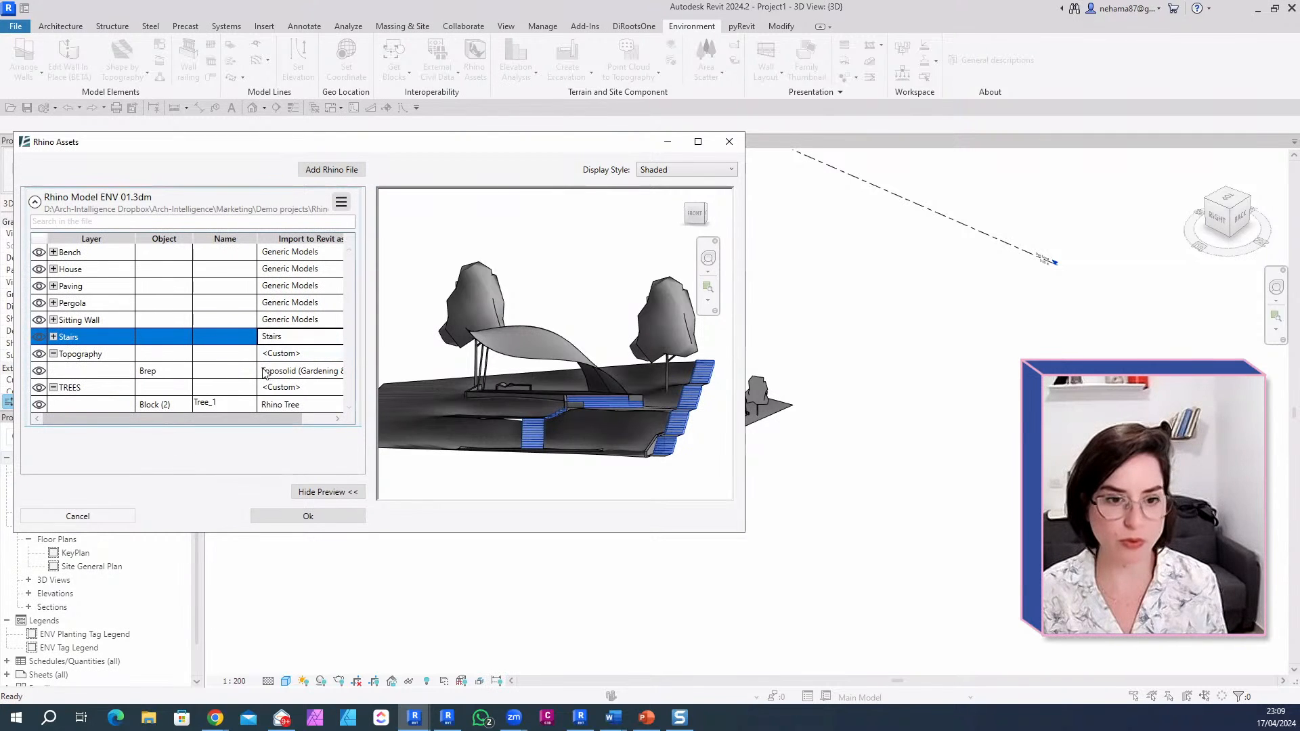
{"action": "left_click", "coordinate": [315, 514]}
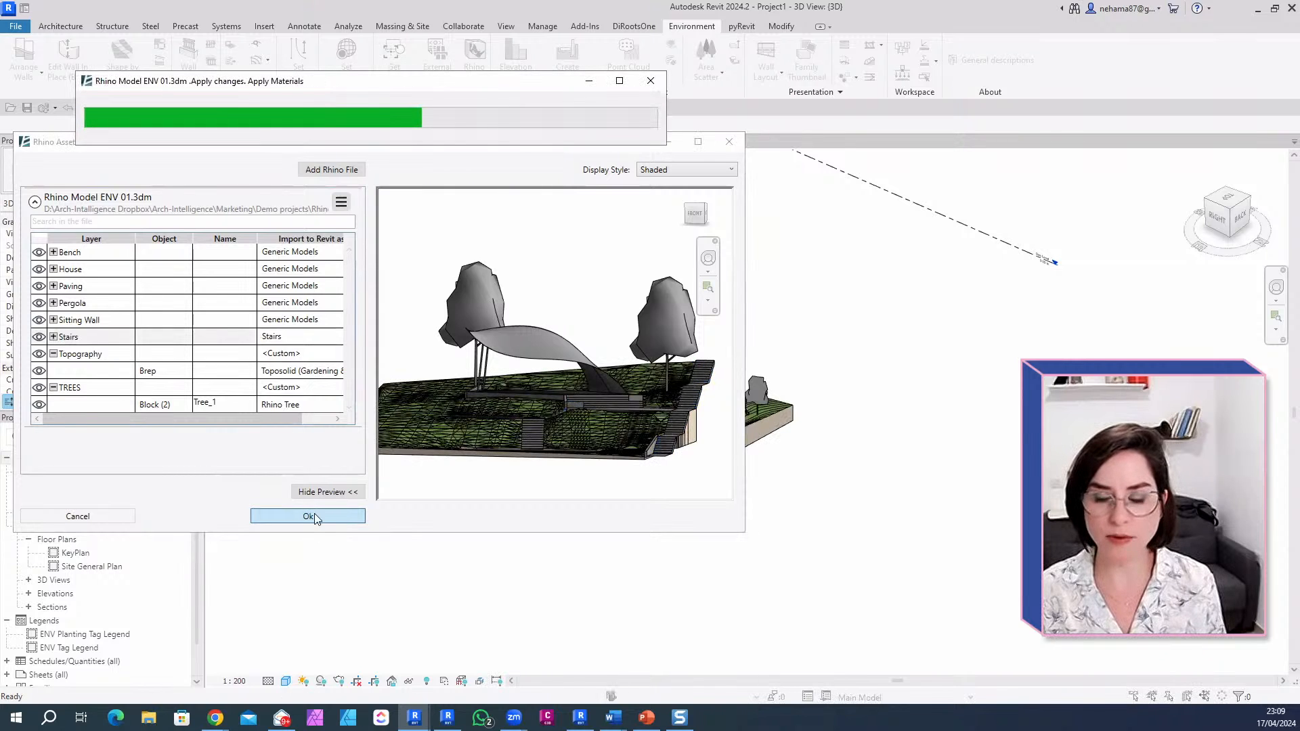
Step: Ungroup the imported Rhino Model ENV 01 model group in the 3D view
{"action": "scroll", "coordinate": [722, 454], "scroll_direction": "up", "scroll_amount": 3}
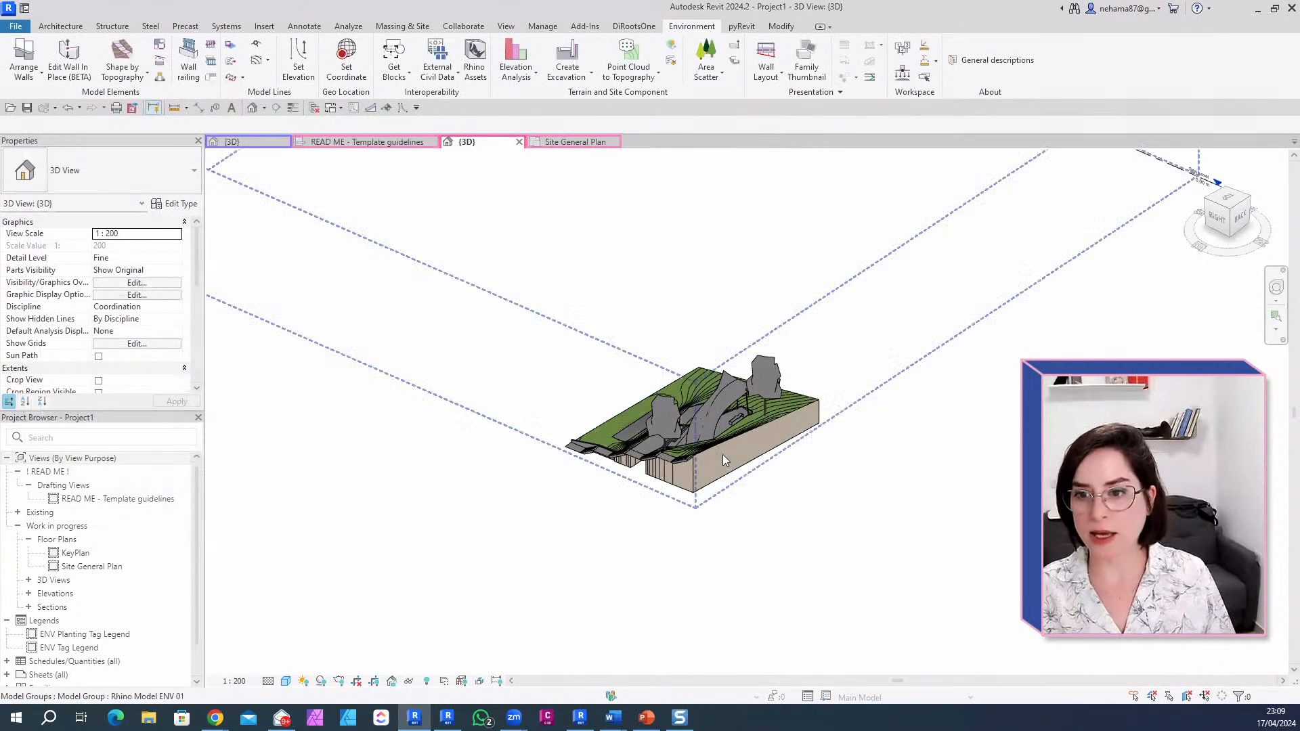
{"action": "left_click", "coordinate": [601, 454]}
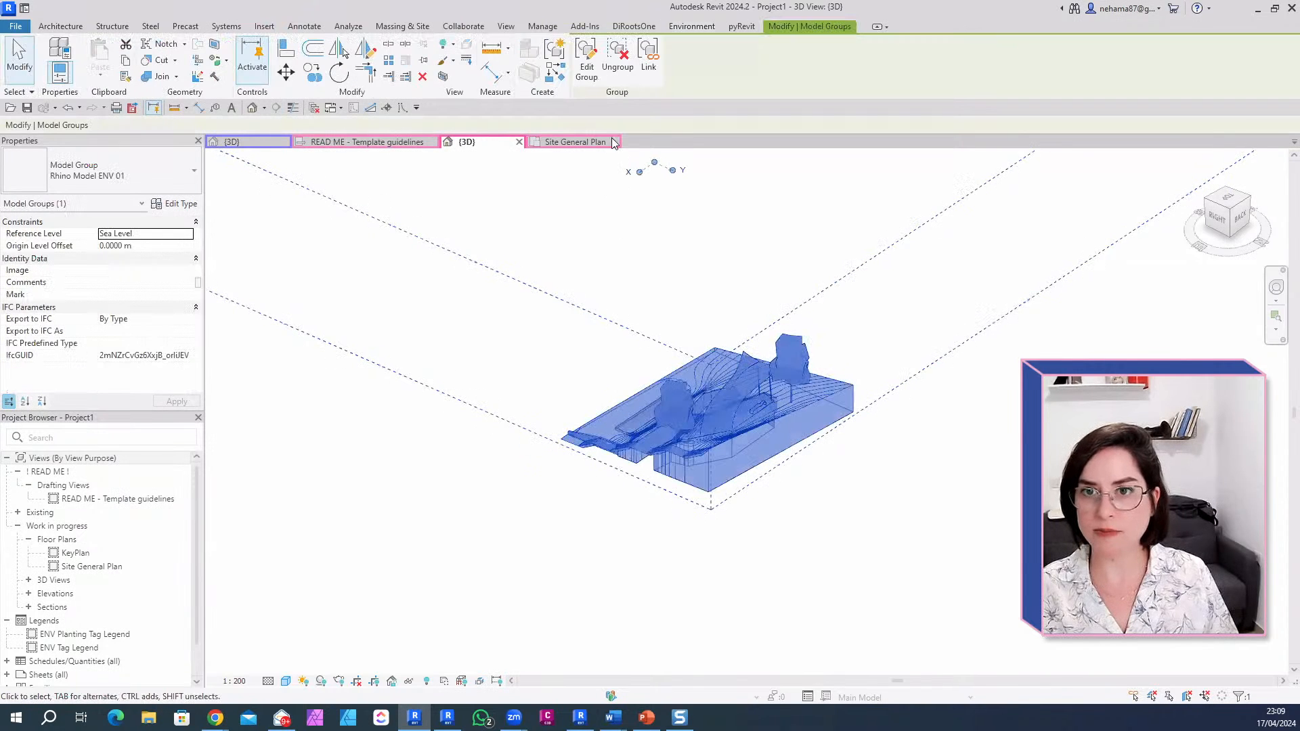
{"action": "left_click", "coordinate": [618, 60]}
{"action": "scroll", "coordinate": [505, 472], "scroll_direction": "down", "scroll_amount": 2}
{"action": "middle_click_drag", "start_coordinate": [470, 525], "coordinate": [843, 474], "text": "shift"}
{"action": "left_click", "coordinate": [859, 295]}
Step: Select the Rhino Tree beside the pergola's thin posts and open its type properties
{"action": "middle_click_drag", "start_coordinate": [919, 231], "coordinate": [535, 564], "text": "shift"}
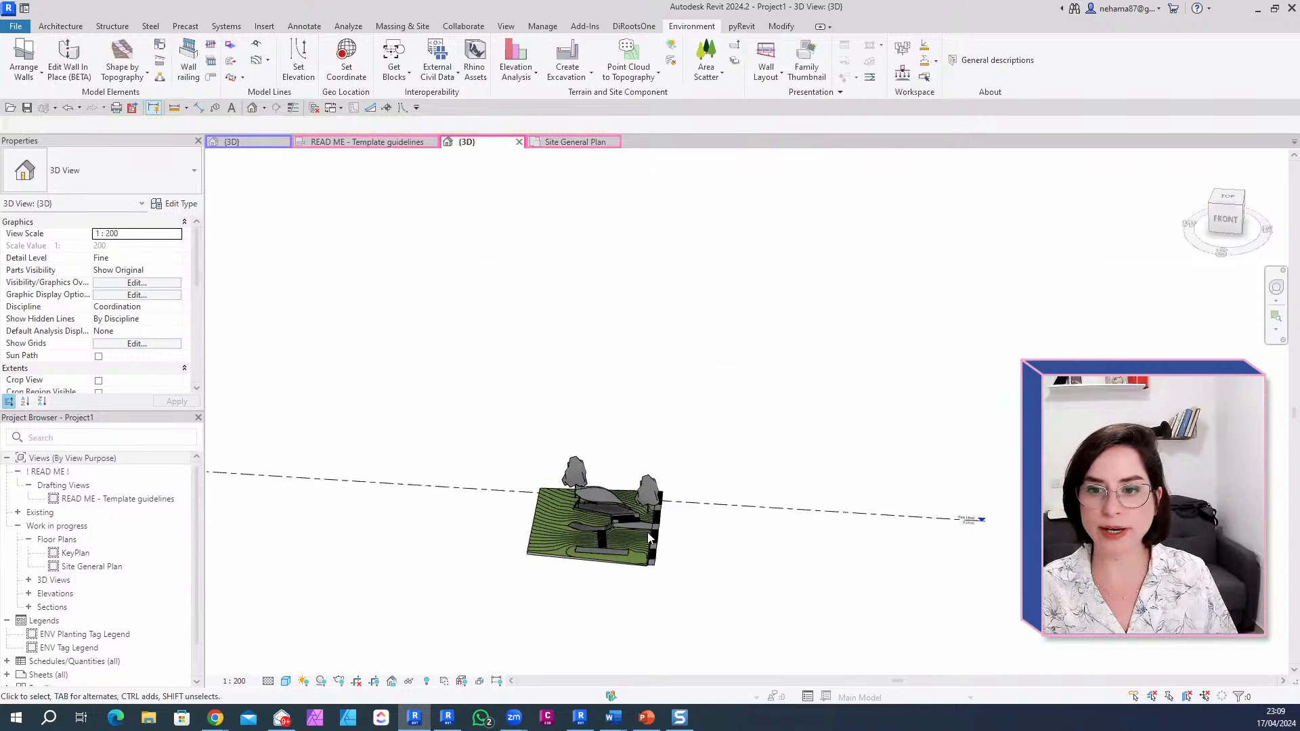
{"action": "scroll", "coordinate": [583, 603], "scroll_direction": "up", "scroll_amount": 4}
{"action": "middle_click_drag", "start_coordinate": [592, 603], "coordinate": [715, 566], "text": "shift"}
{"action": "middle_click_drag", "start_coordinate": [542, 535], "coordinate": [864, 596]}
{"action": "scroll", "coordinate": [515, 267], "scroll_direction": "up", "scroll_amount": 5}
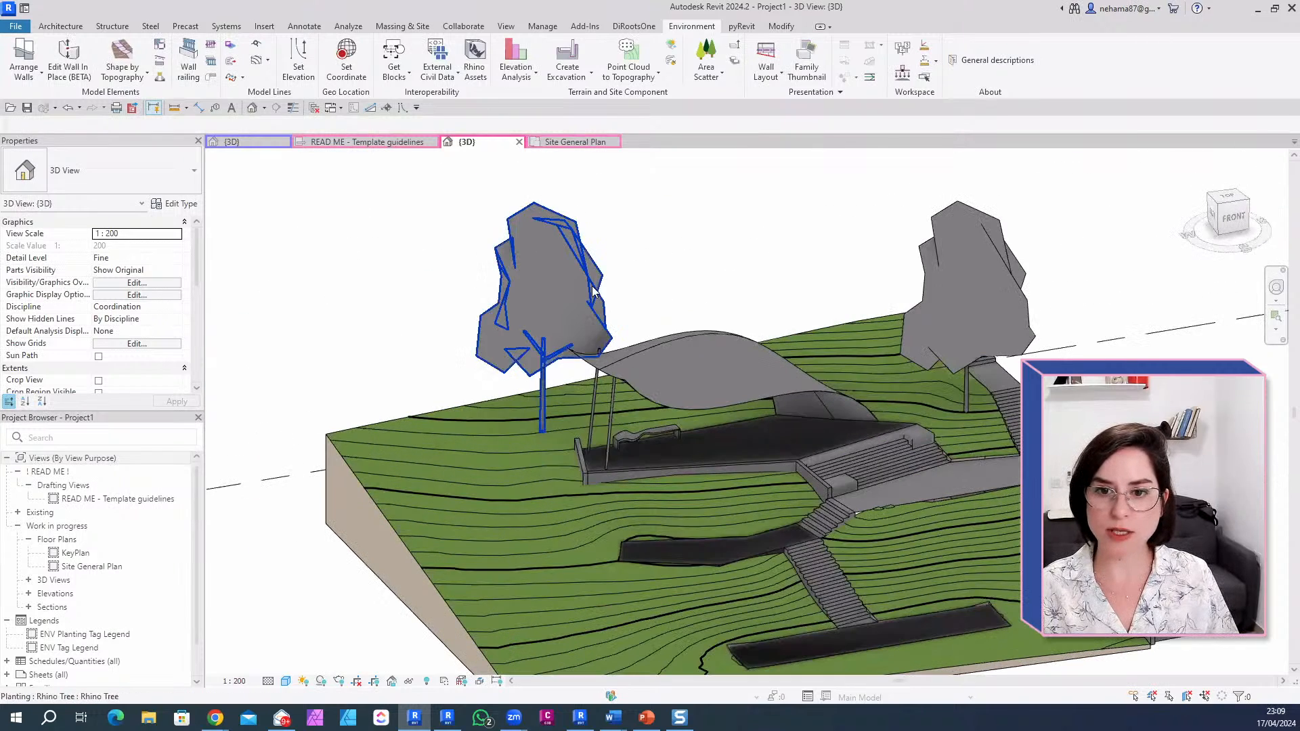
{"action": "left_click", "coordinate": [593, 291]}
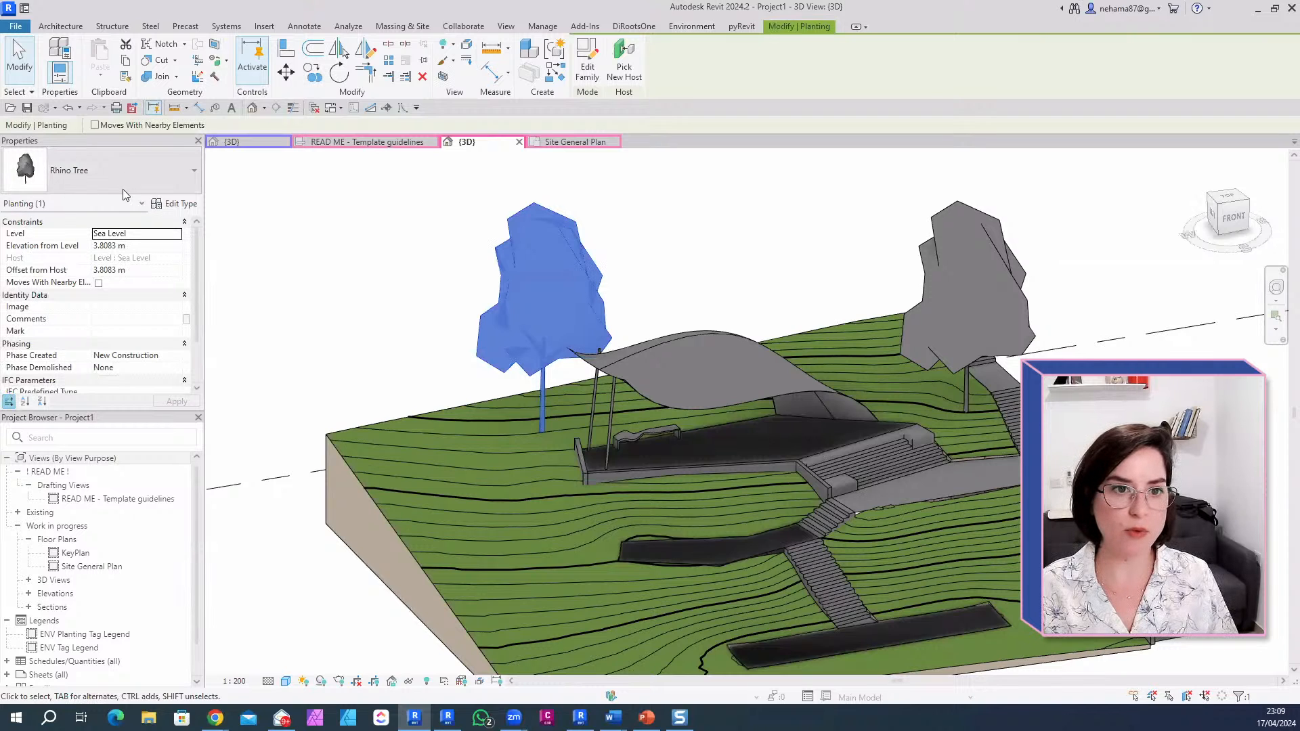
{"action": "left_click", "coordinate": [183, 205]}
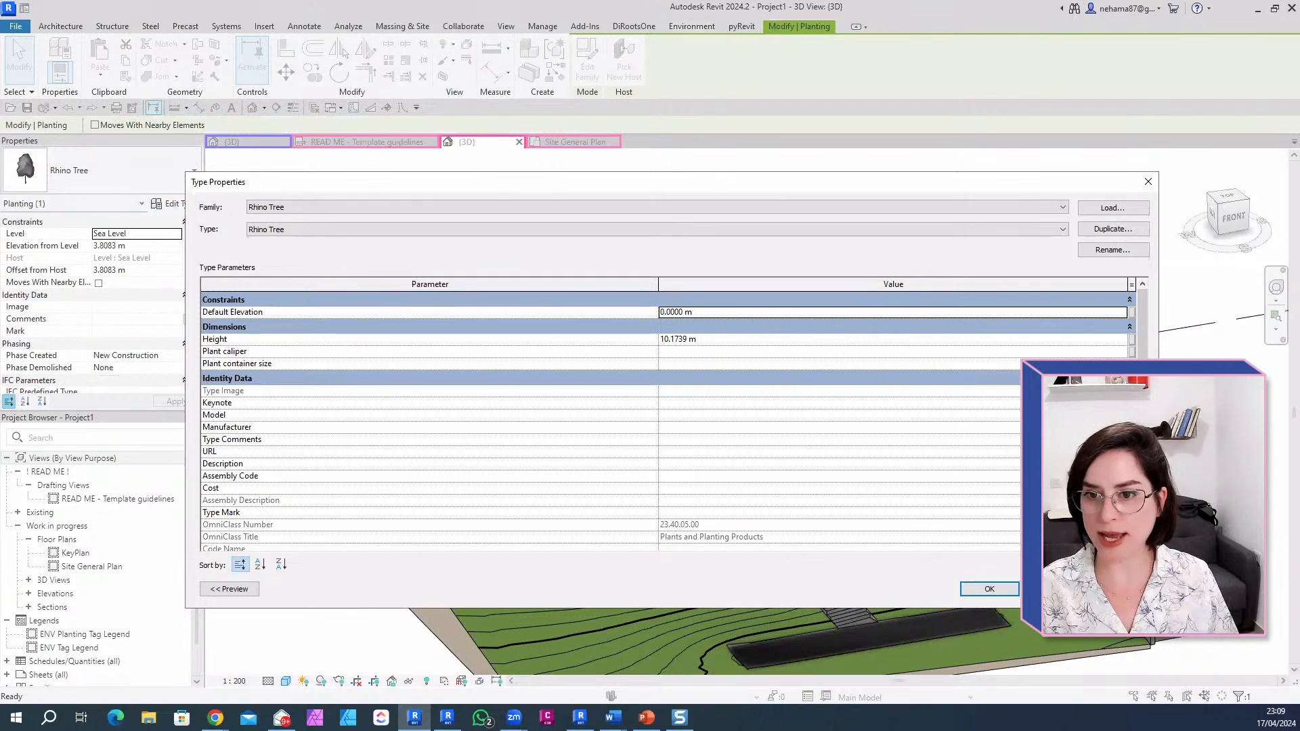
Step: Resize the type properties to show names and values, and apply a 15 m height to the Rhino Tree type
{"action": "left_click_drag", "start_coordinate": [1155, 606], "coordinate": [602, 599]}
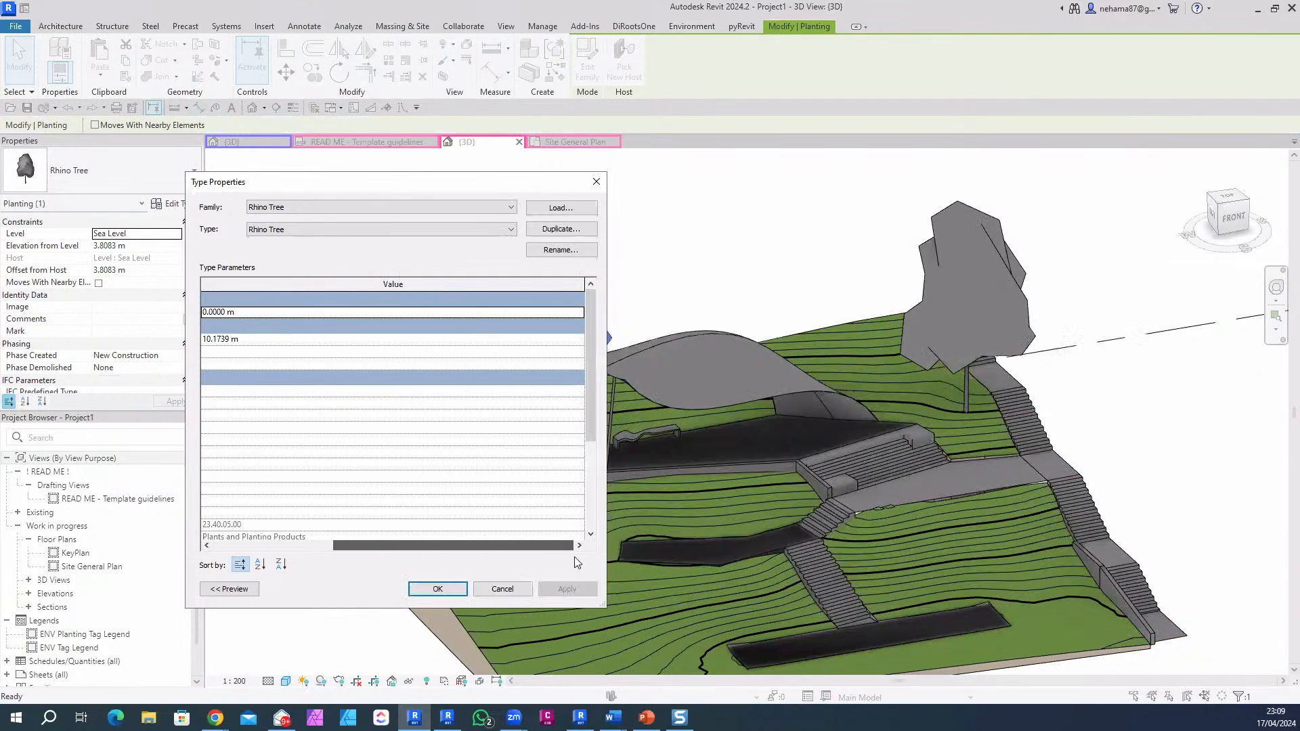
{"action": "left_click_drag", "start_coordinate": [440, 545], "coordinate": [362, 553]}
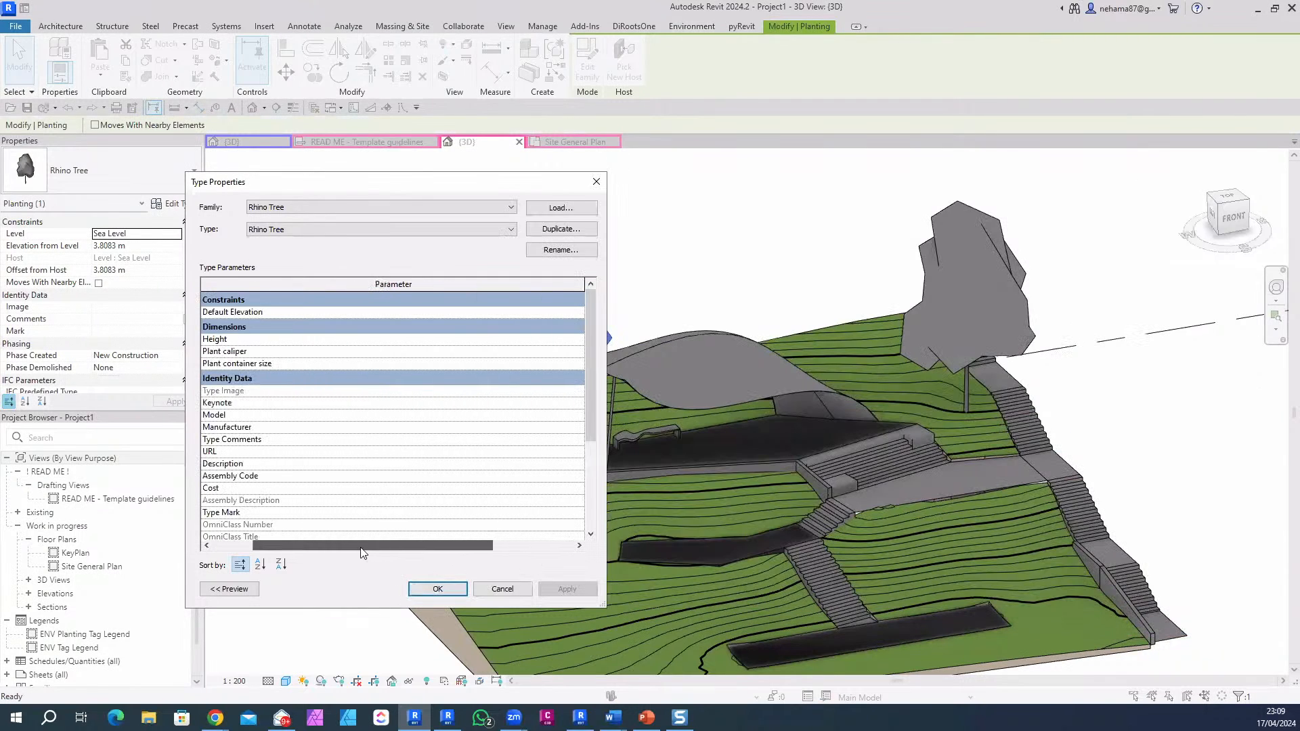
{"action": "left_click_drag", "start_coordinate": [602, 605], "coordinate": [812, 638]}
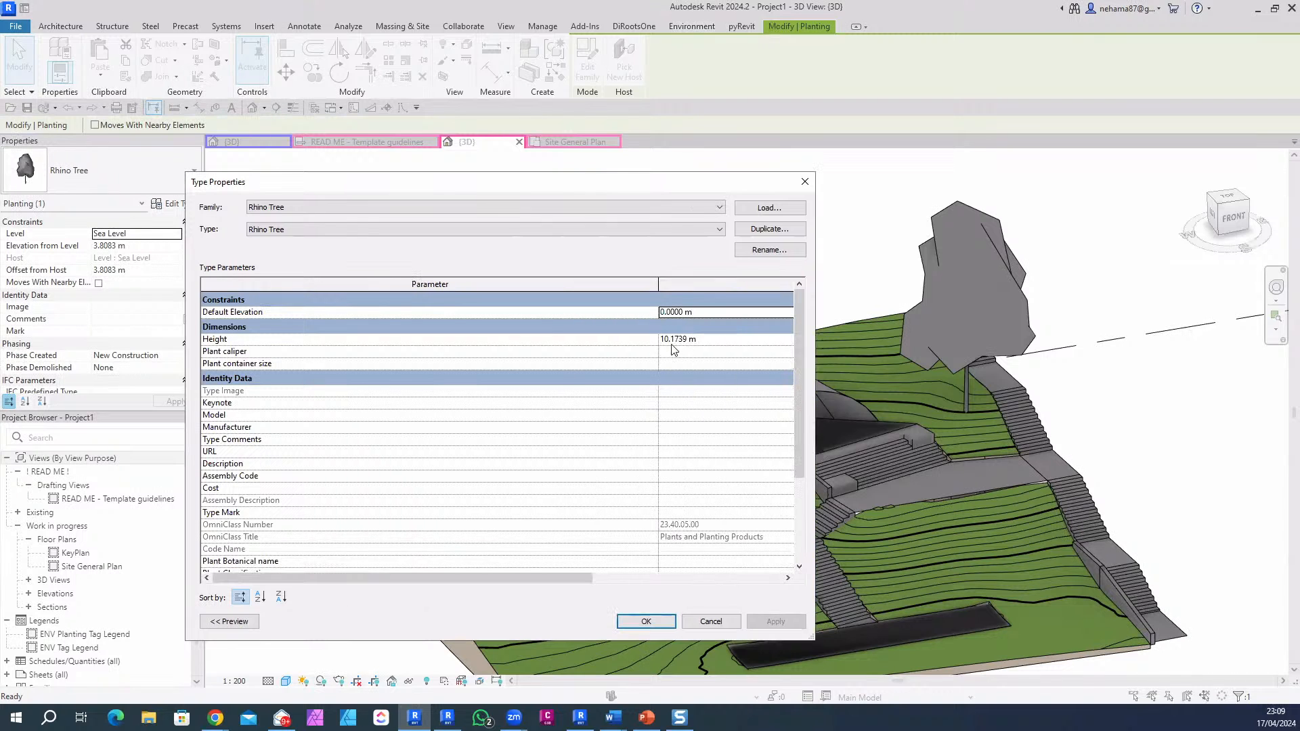
{"action": "left_click_drag", "start_coordinate": [661, 285], "coordinate": [391, 284]}
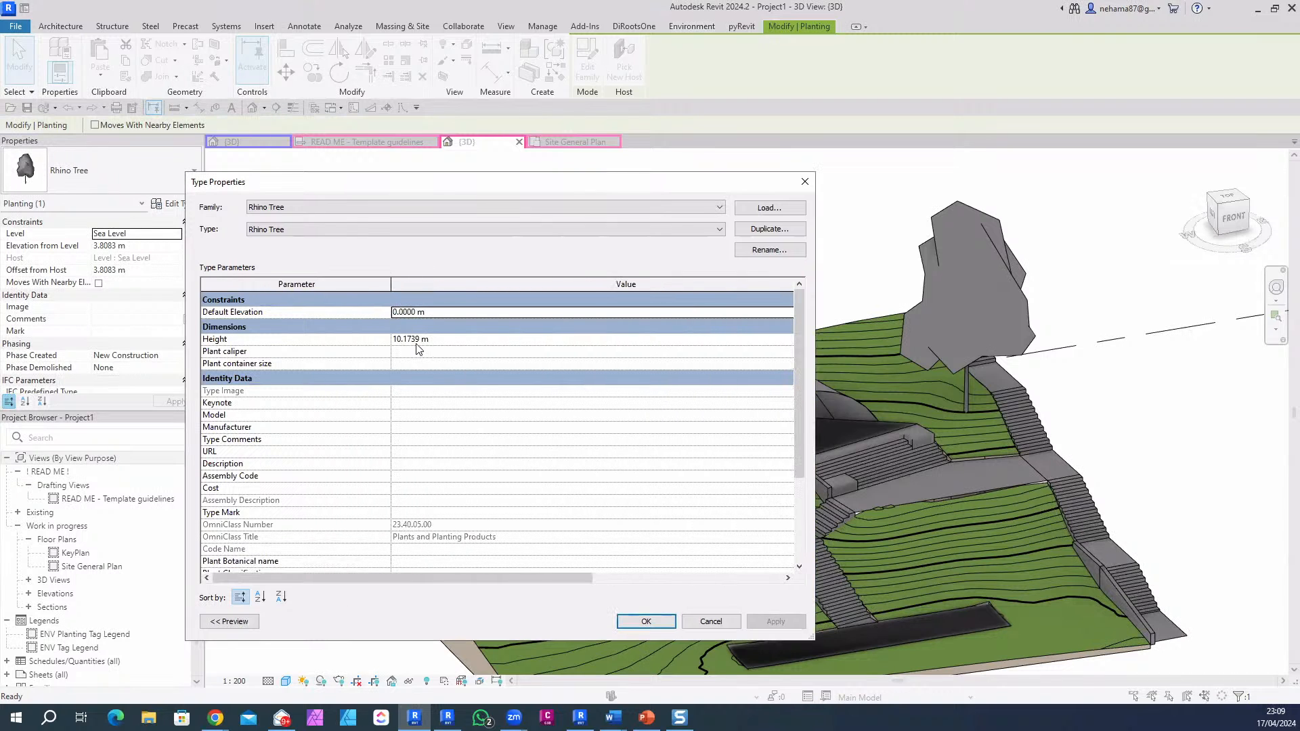
{"action": "left_click", "coordinate": [457, 340]}
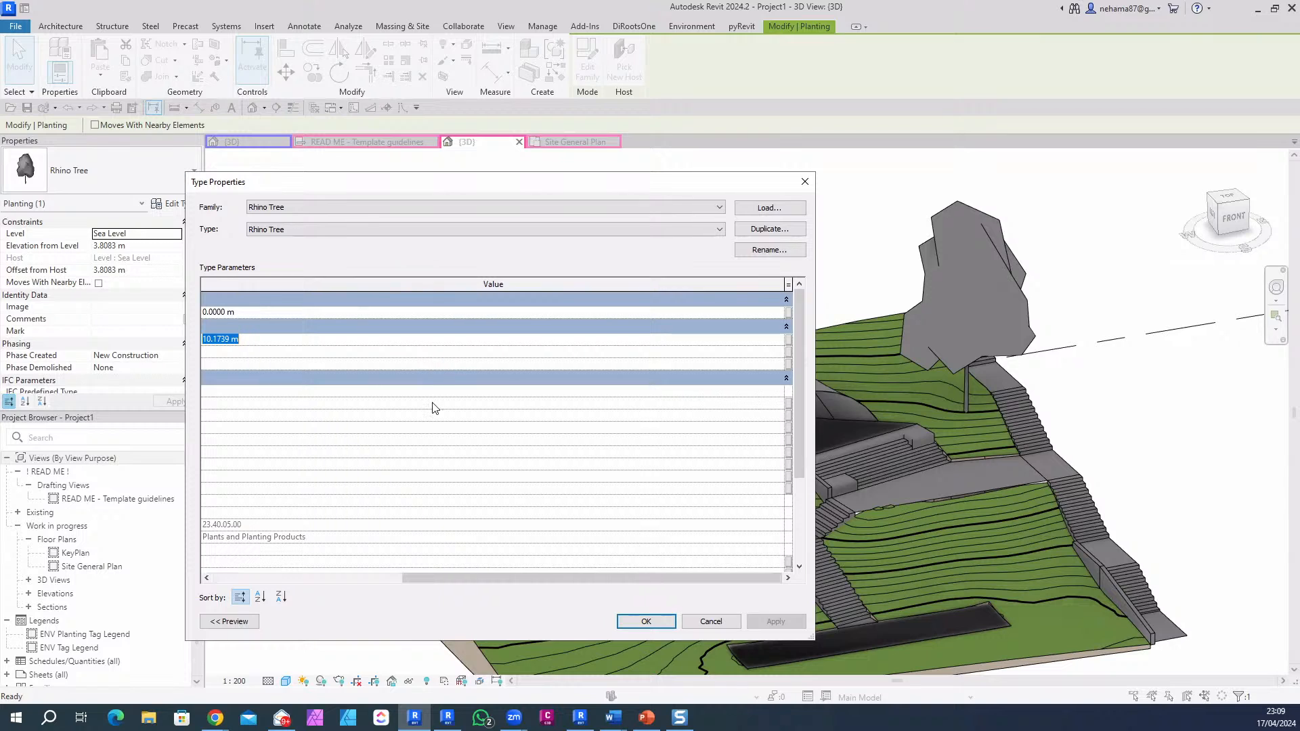
{"action": "type", "text": "15"}
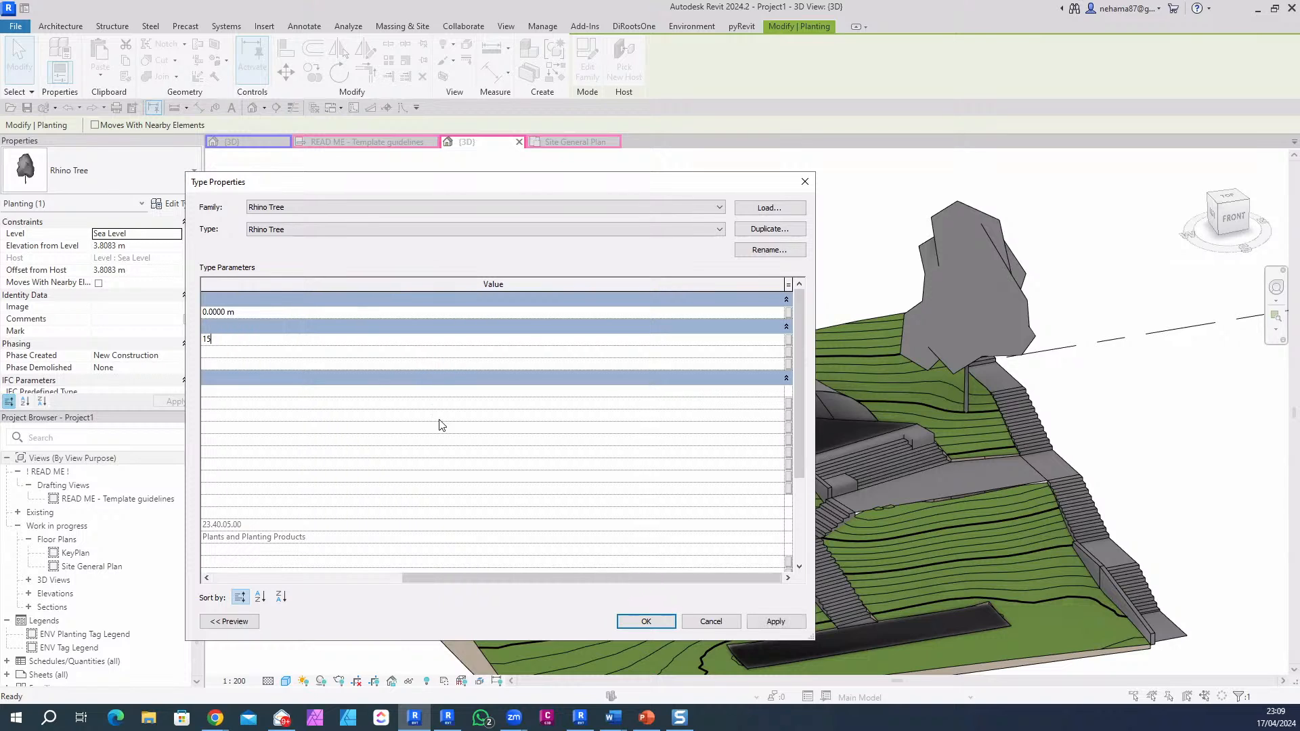
{"action": "left_click", "coordinate": [803, 627]}
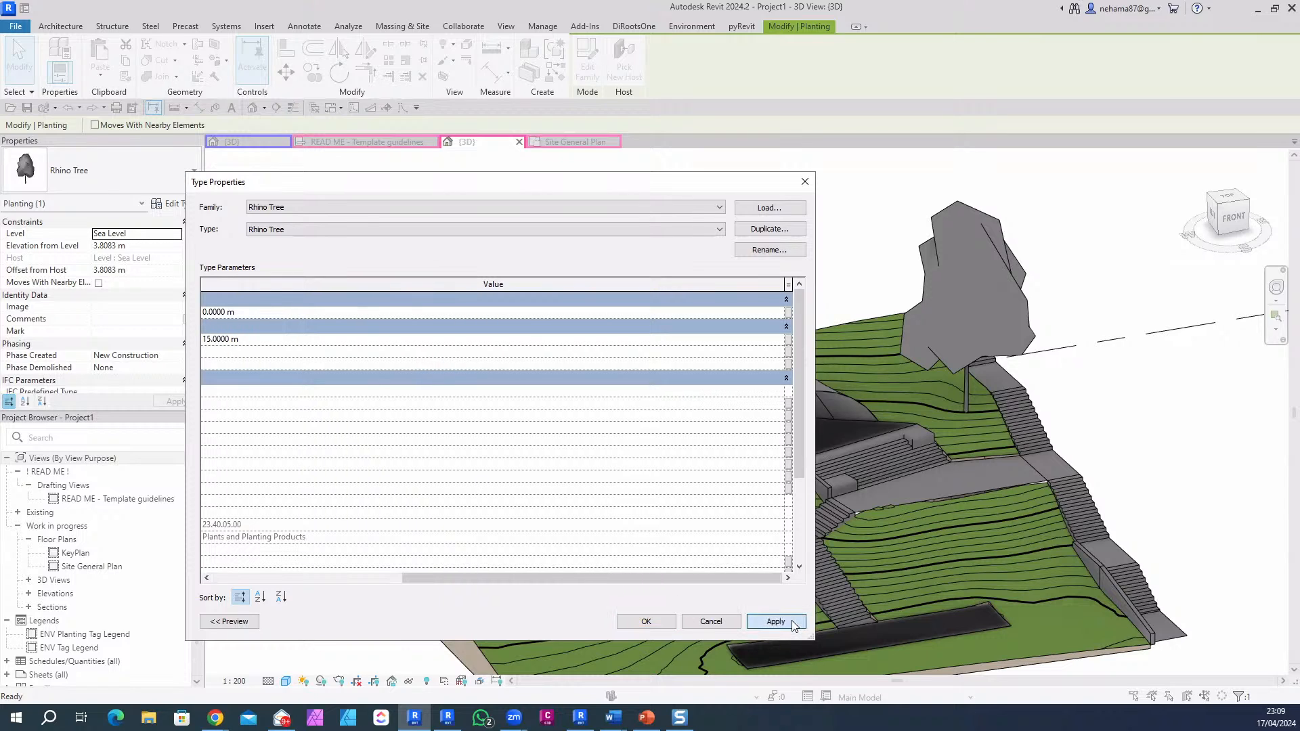
Step: Set the Rhino Tree type's height to 8 m and confirm the type properties
{"action": "left_click", "coordinate": [309, 340]}
{"action": "type", "text": "8"}
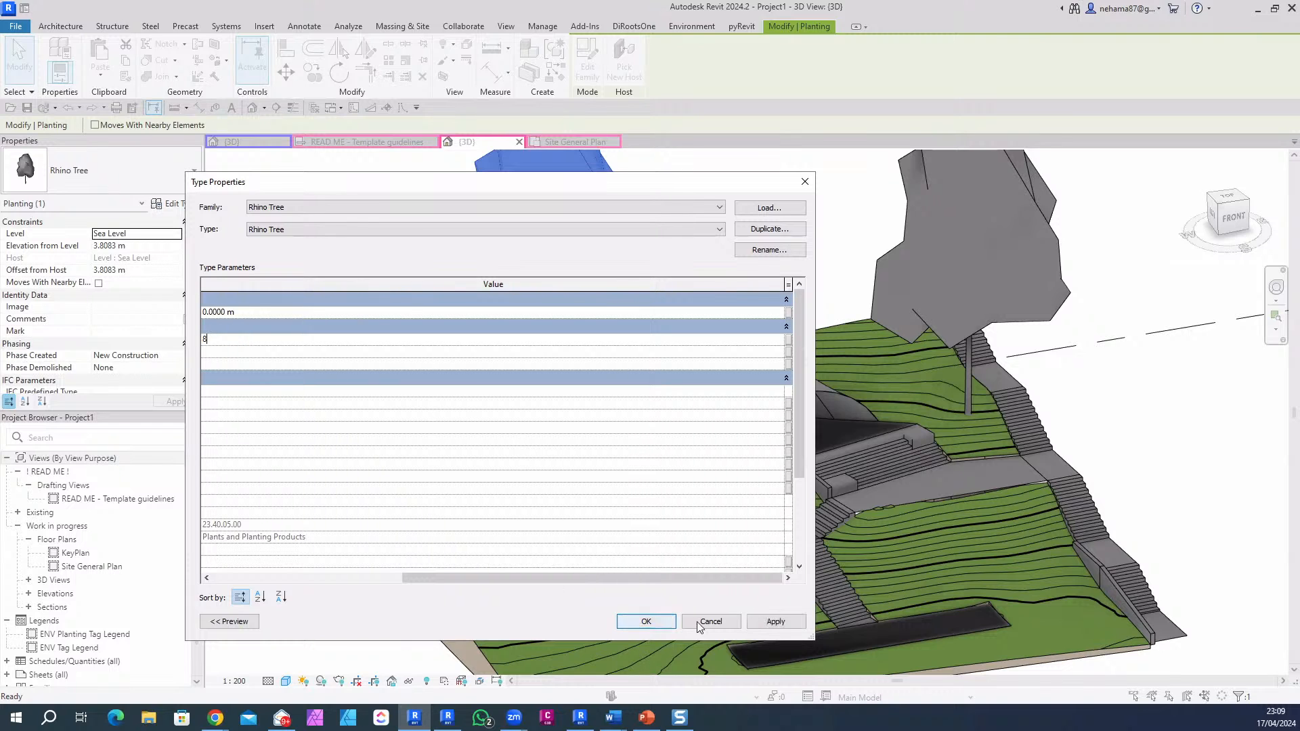
{"action": "left_click", "coordinate": [773, 623]}
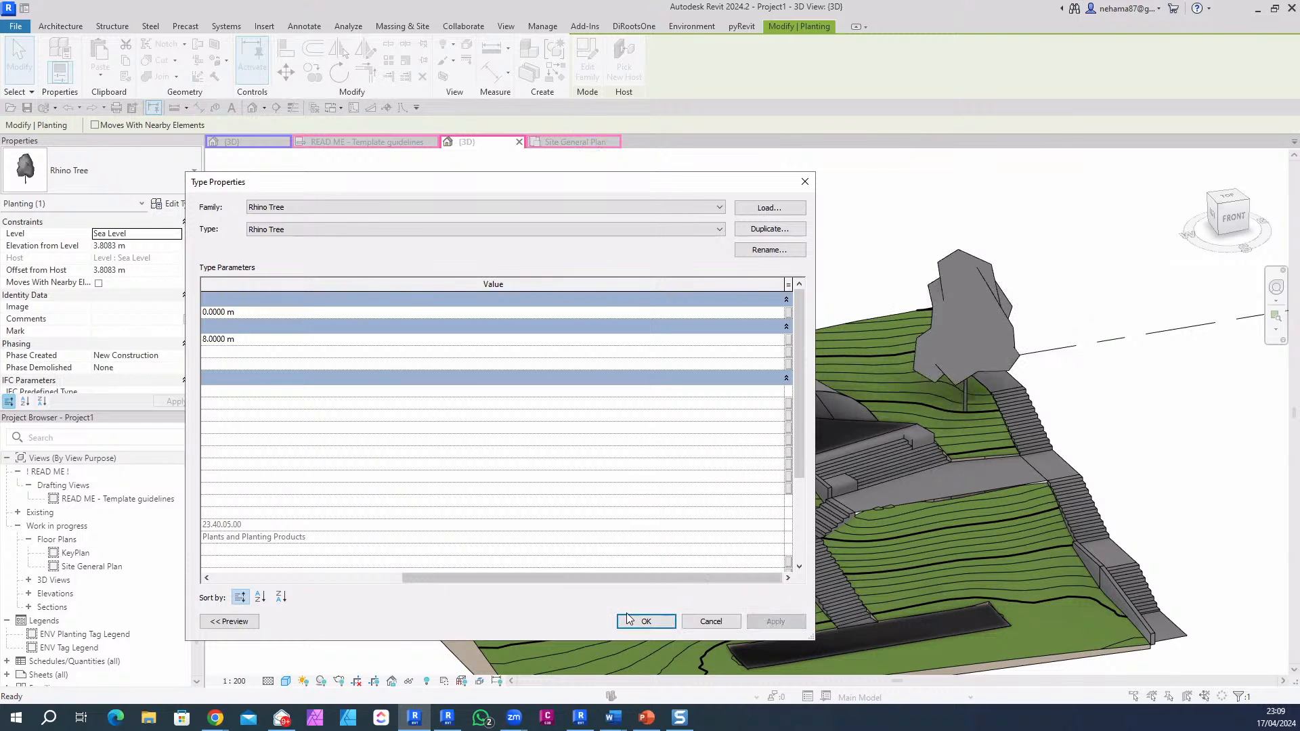
{"action": "left_click", "coordinate": [646, 622]}
{"action": "key", "text": "Escape"}
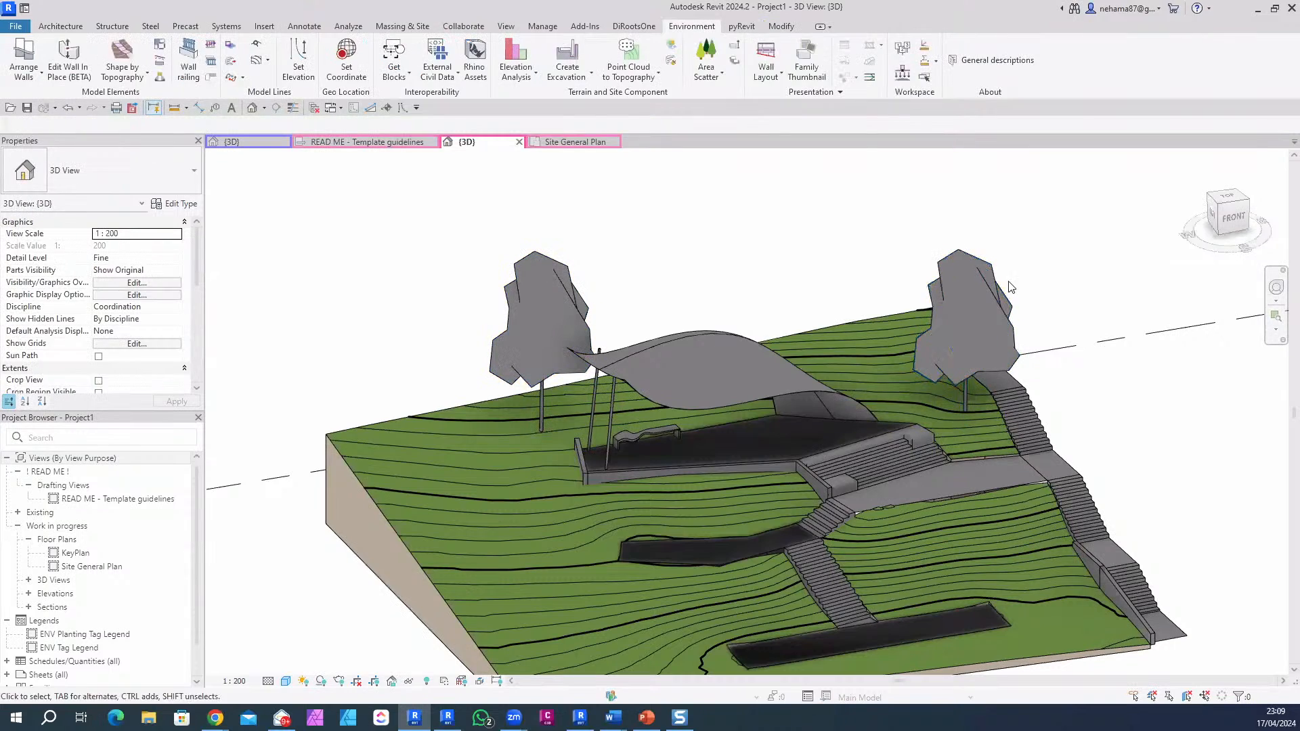
Step: Inspect the imported tree, the bench and the curved canopy by selecting each one in the 3D view
{"action": "left_click", "coordinate": [978, 321]}
{"action": "scroll", "coordinate": [640, 453], "scroll_direction": "up", "scroll_amount": 3}
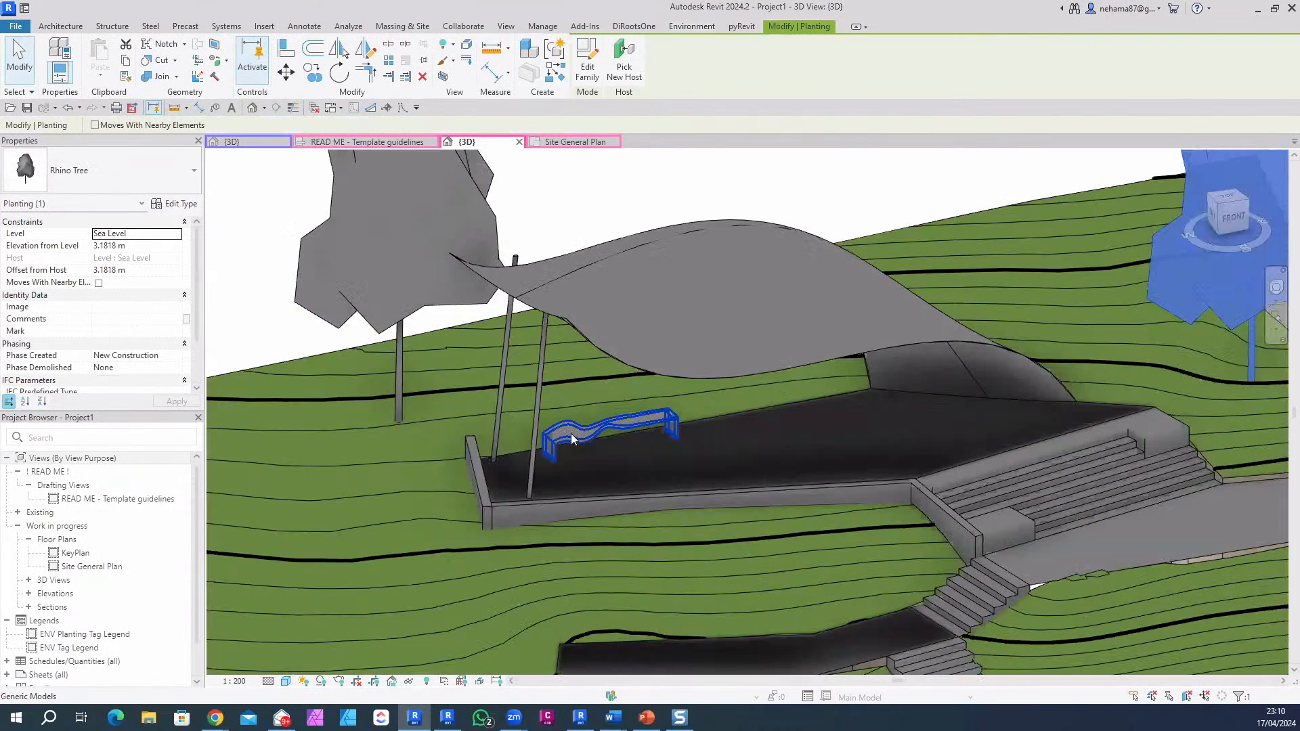
{"action": "left_click", "coordinate": [593, 437]}
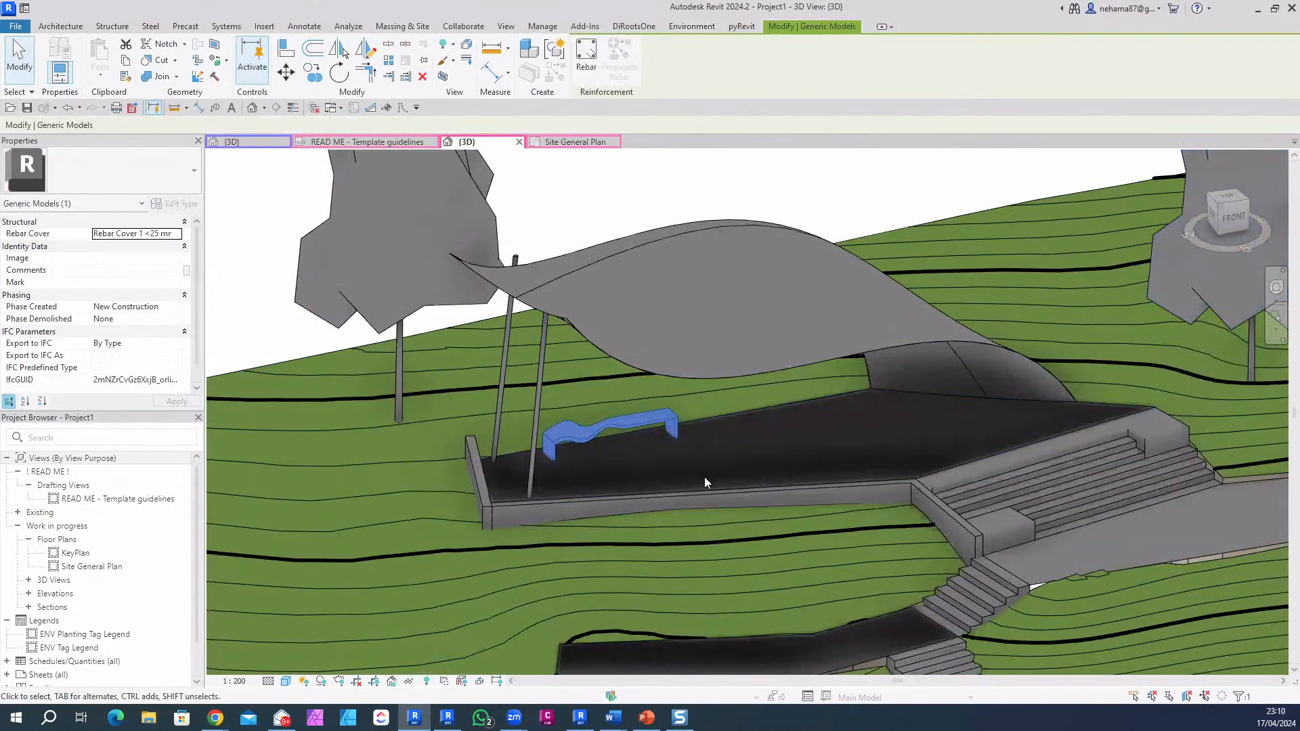
{"action": "left_click", "coordinate": [754, 374]}
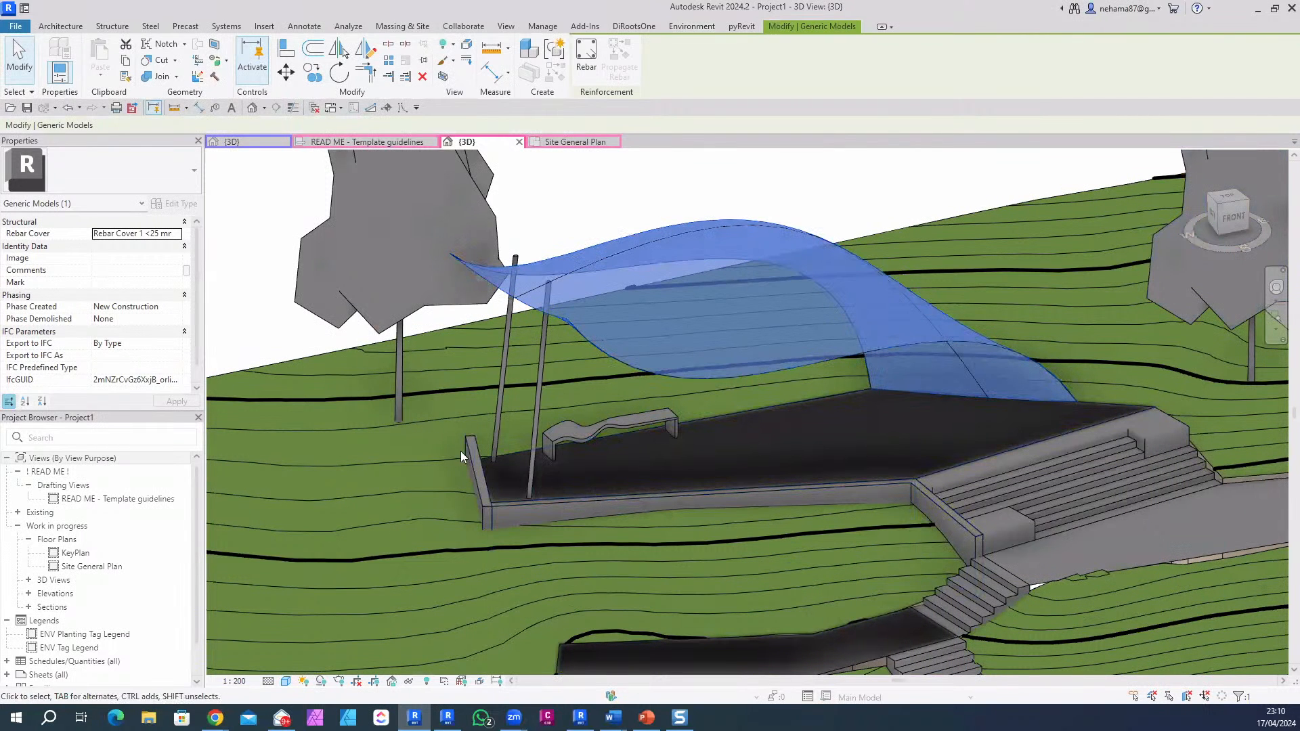
Step: Open the Gardening & Soil toposolid for editing with Topography Tools
{"action": "scroll", "coordinate": [472, 421], "scroll_direction": "down", "scroll_amount": 5}
{"action": "middle_click_drag", "start_coordinate": [827, 620], "coordinate": [908, 614], "text": "shift"}
{"action": "left_click", "coordinate": [908, 614]}
{"action": "scroll", "coordinate": [913, 453], "scroll_direction": "up", "scroll_amount": 4}
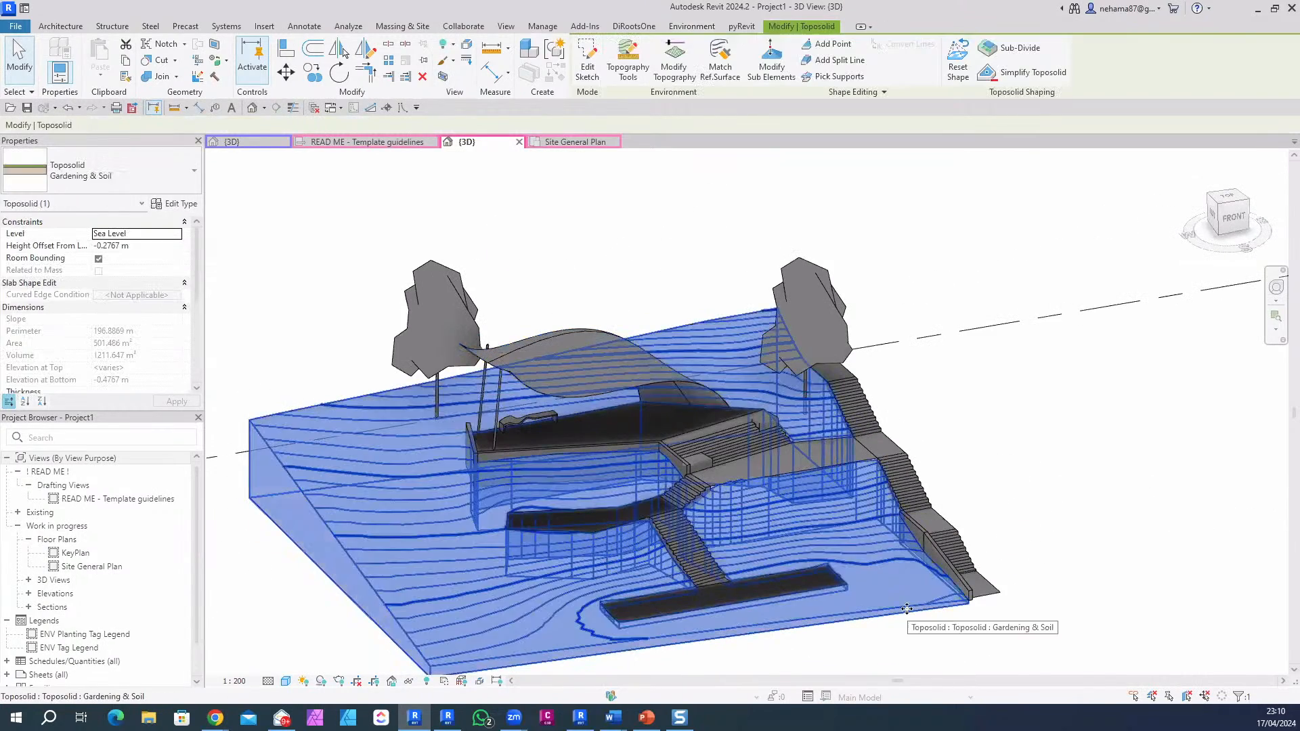
{"action": "scroll", "coordinate": [913, 454], "scroll_direction": "up", "scroll_amount": 3}
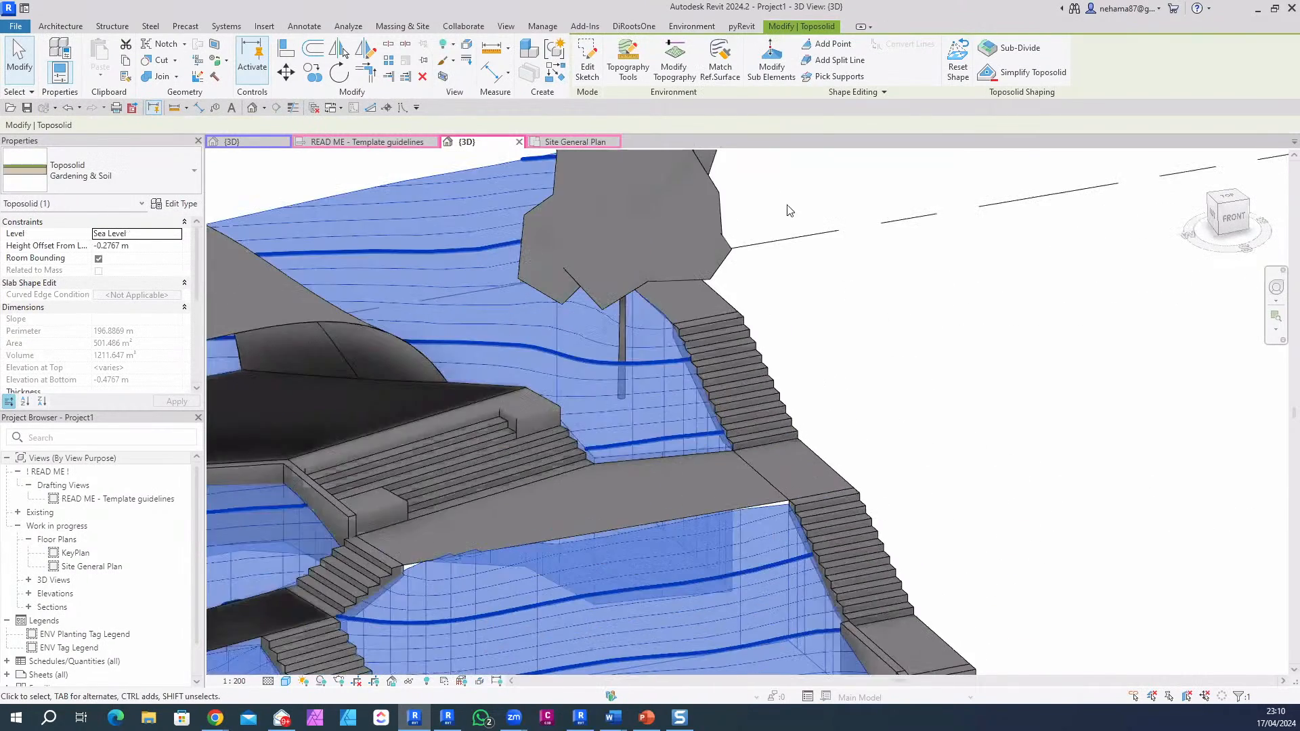
{"action": "left_click", "coordinate": [638, 53]}
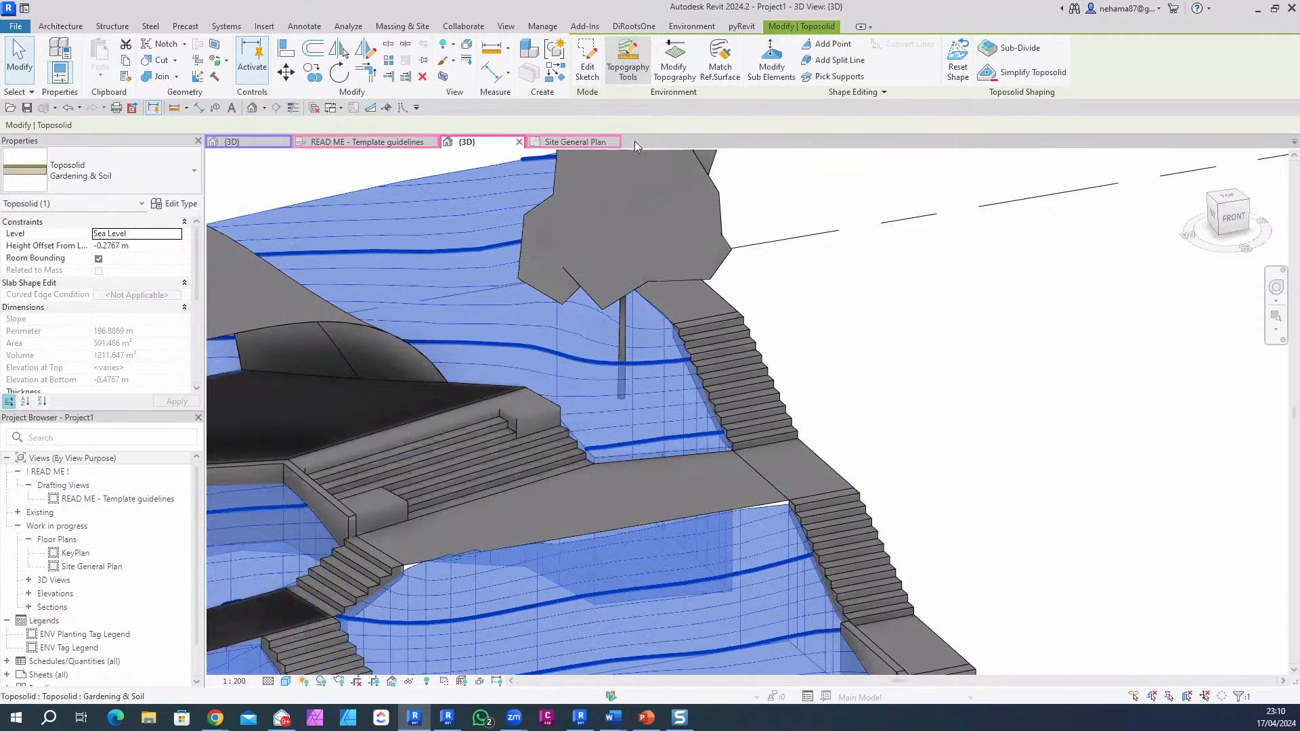
{"action": "left_click", "coordinate": [733, 374]}
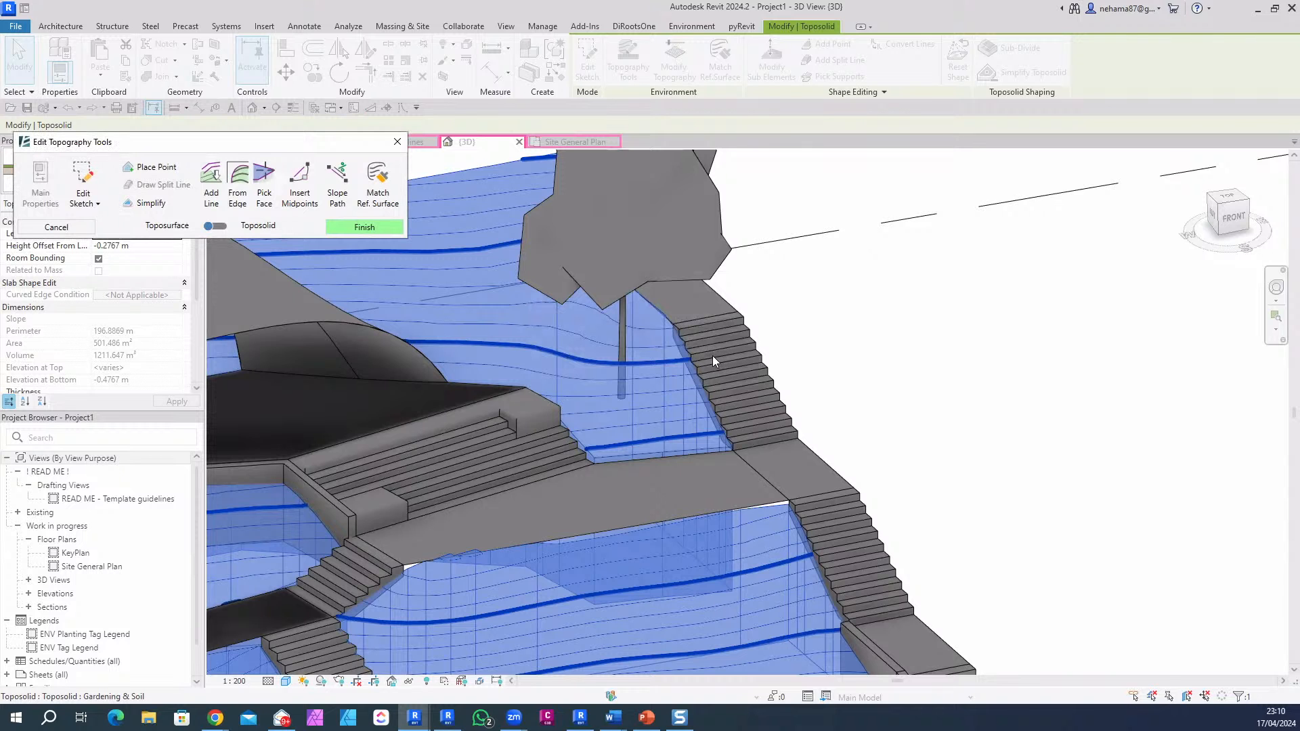
Step: Delete the toposolid point at the far corner of the lowest rectangular bed
{"action": "scroll", "coordinate": [715, 355], "scroll_direction": "down", "scroll_amount": 3}
{"action": "middle_click_drag", "start_coordinate": [802, 337], "coordinate": [968, 404], "text": "shift"}
{"action": "scroll", "coordinate": [561, 544], "scroll_direction": "down", "scroll_amount": 3}
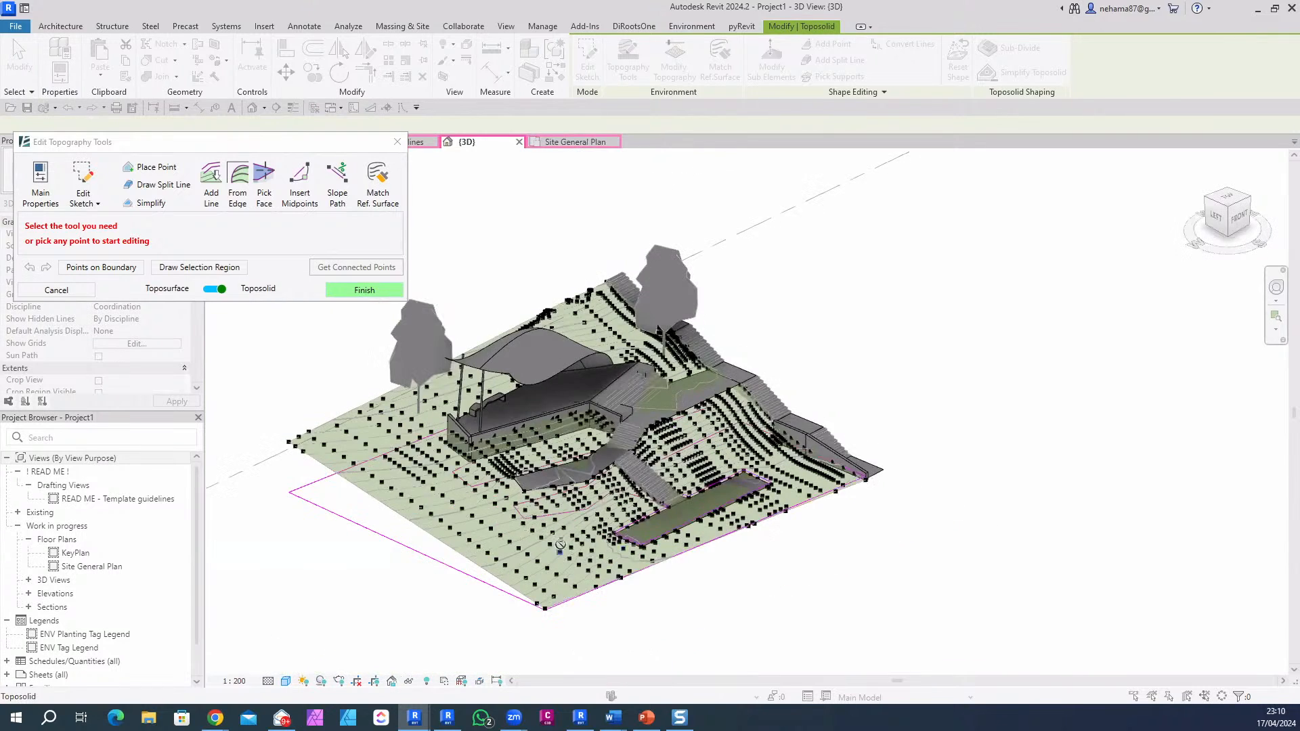
{"action": "scroll", "coordinate": [560, 545], "scroll_direction": "up", "scroll_amount": 2}
{"action": "scroll", "coordinate": [880, 428], "scroll_direction": "up", "scroll_amount": 2}
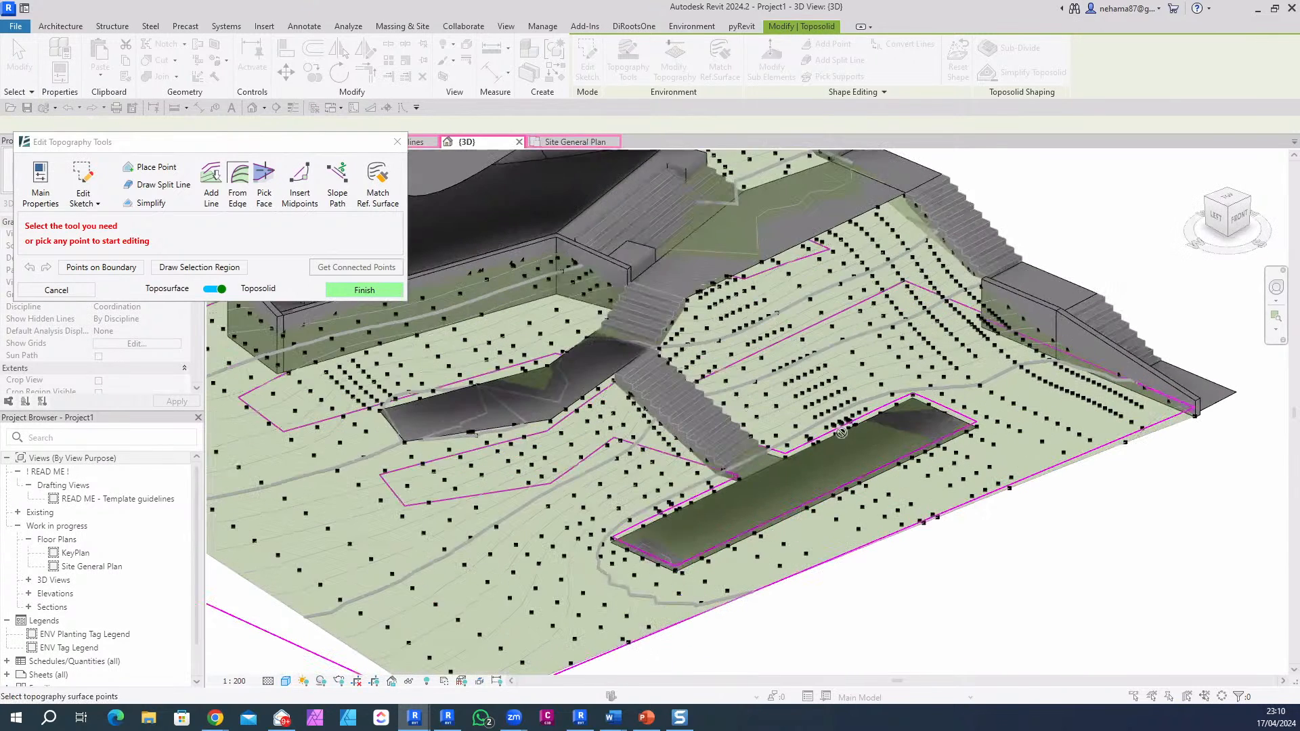
{"action": "scroll", "coordinate": [840, 432], "scroll_direction": "up", "scroll_amount": 3}
{"action": "left_click", "coordinate": [731, 372]}
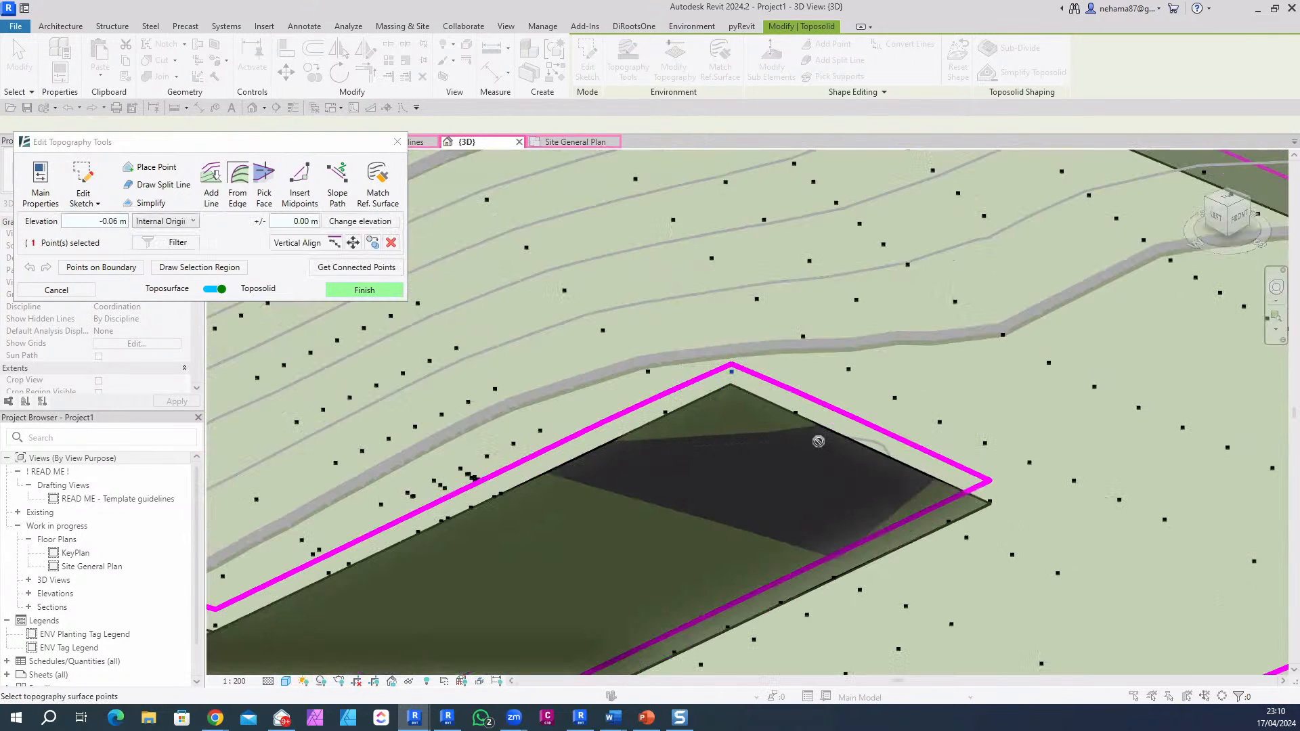
{"action": "left_click", "coordinate": [839, 410]}
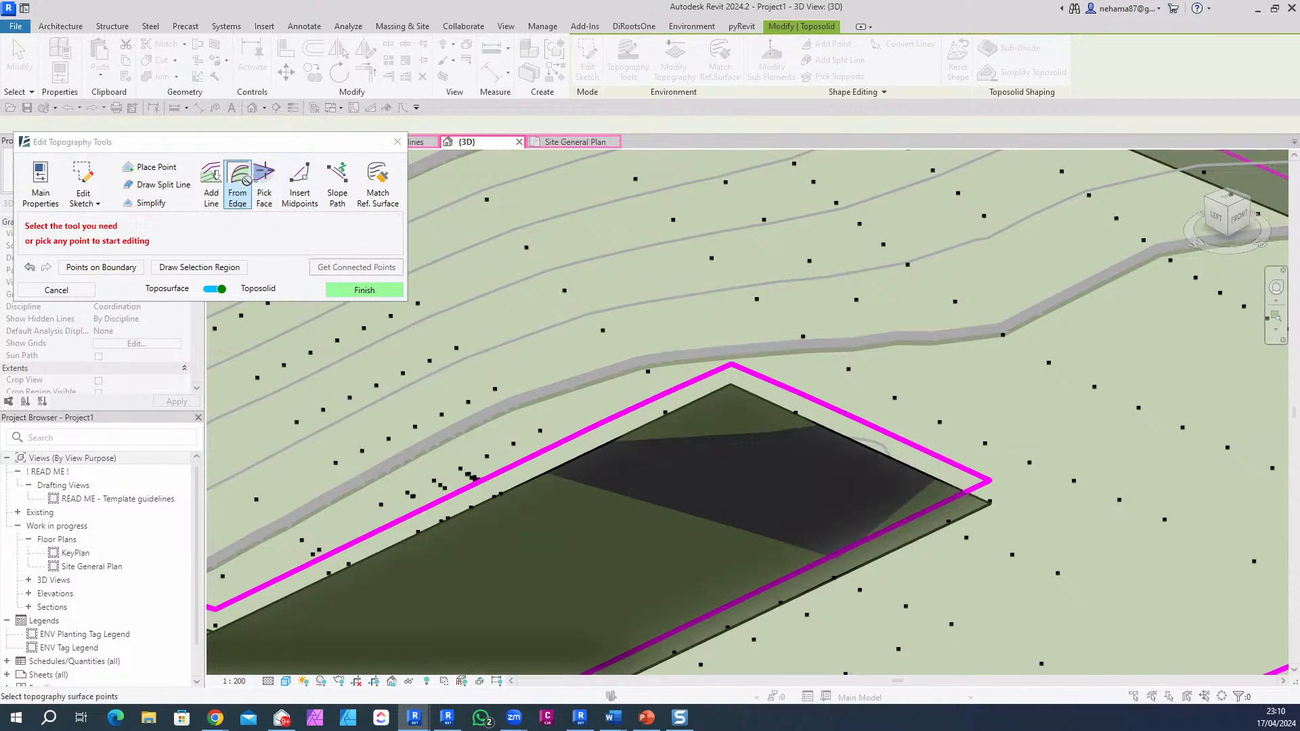
Step: Insert toposolid points along the lowest rectangular bed's short end edge with From Edge, Whole Edge and a 0.00 m height offset
{"action": "left_click", "coordinate": [246, 180]}
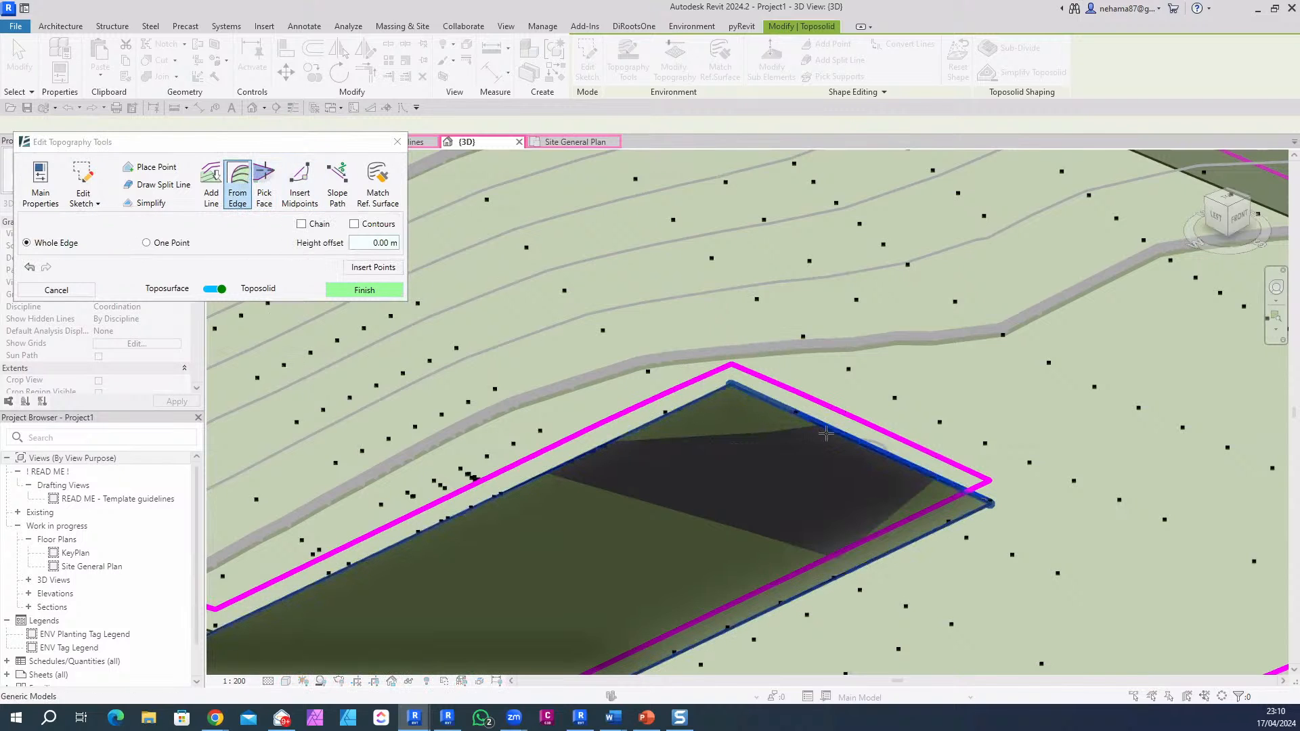
{"action": "left_click", "coordinate": [826, 433]}
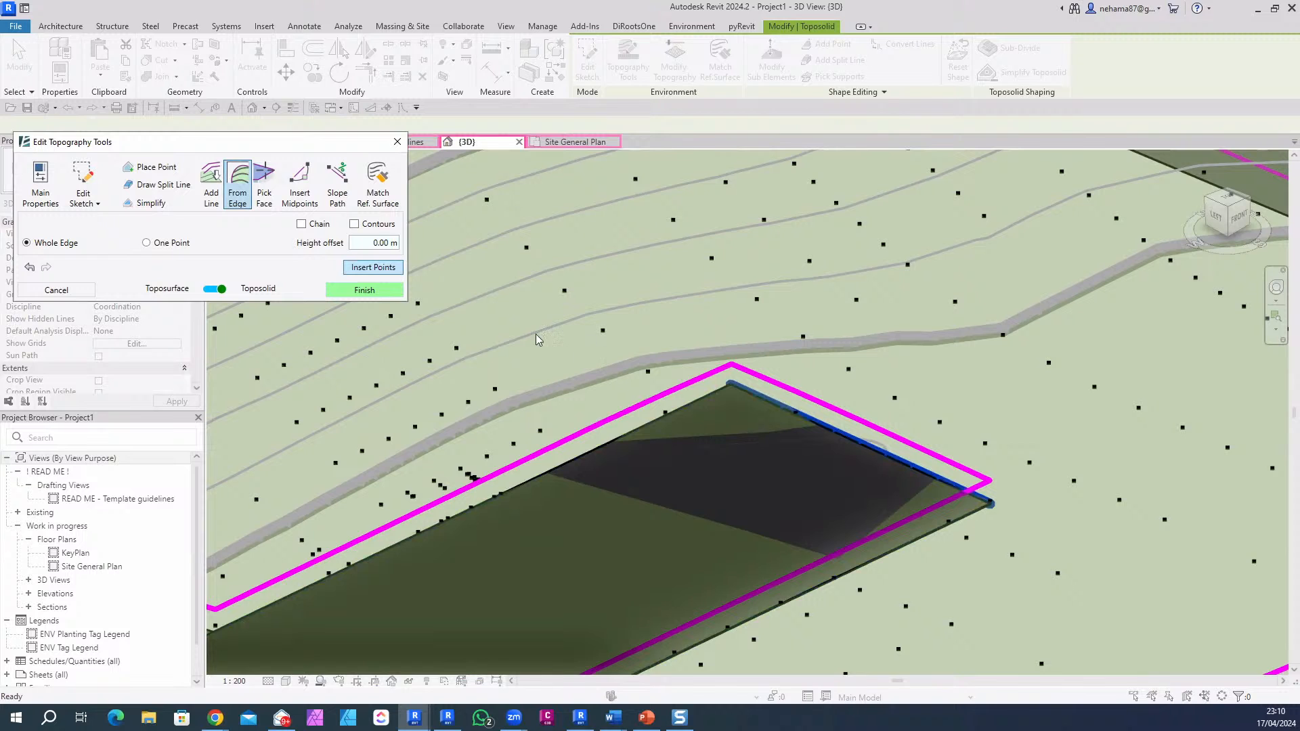
{"action": "scroll", "coordinate": [837, 379], "scroll_direction": "down", "scroll_amount": 1}
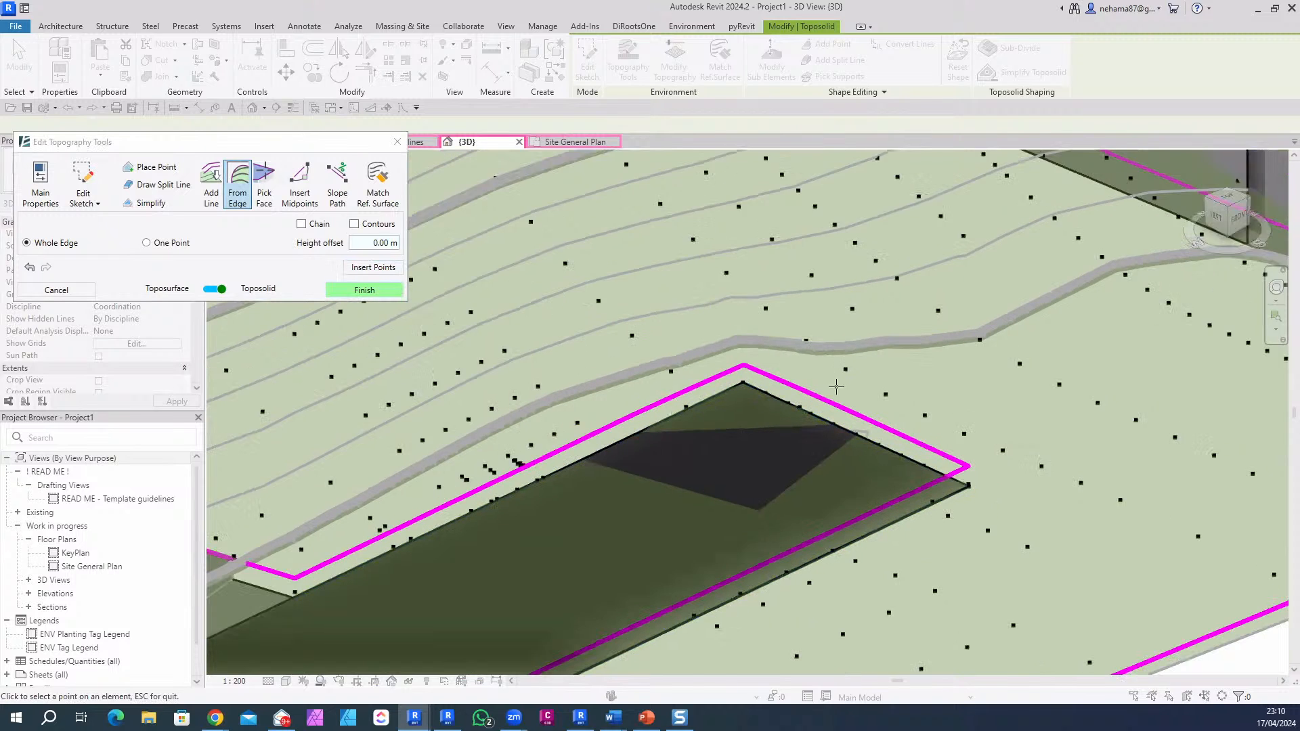
{"action": "scroll", "coordinate": [837, 387], "scroll_direction": "down", "scroll_amount": 3}
Step: Try to finish the topography edit, choose to continue editing the boundary manually, and cancel the edit
{"action": "left_click", "coordinate": [365, 290]}
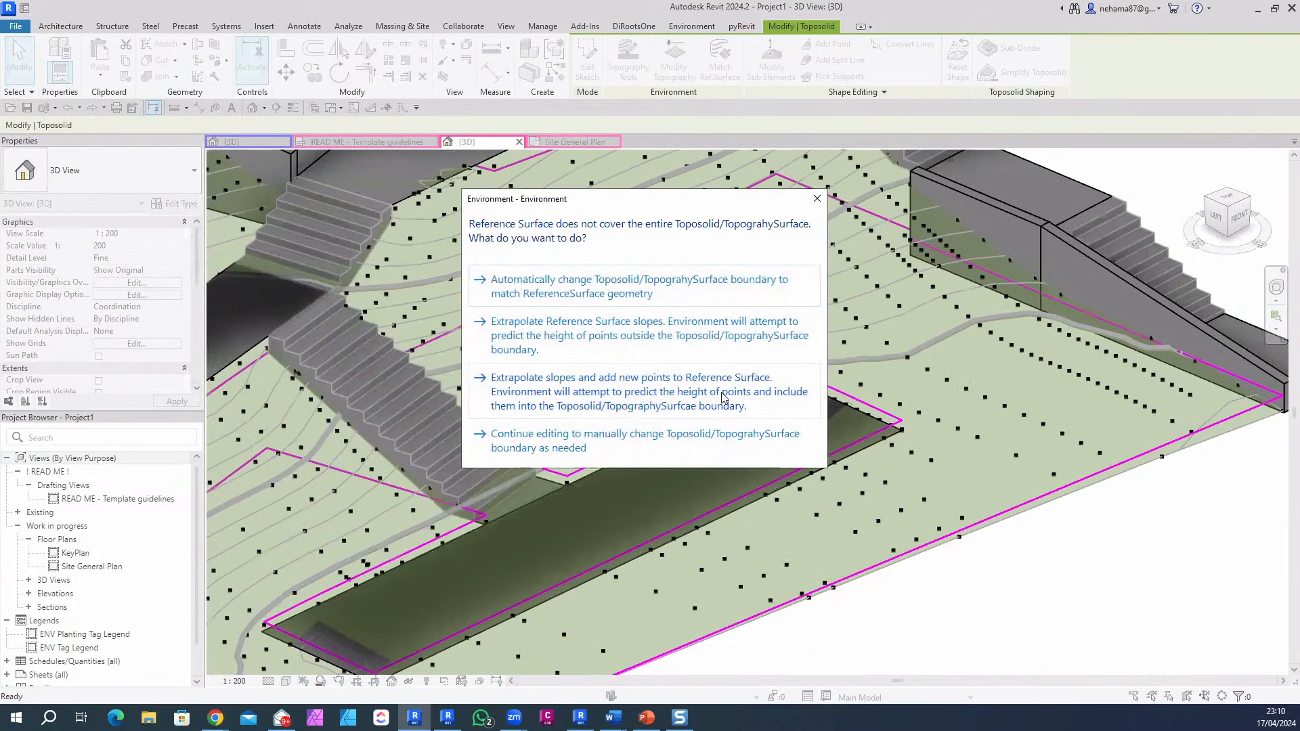
{"action": "left_click", "coordinate": [562, 445]}
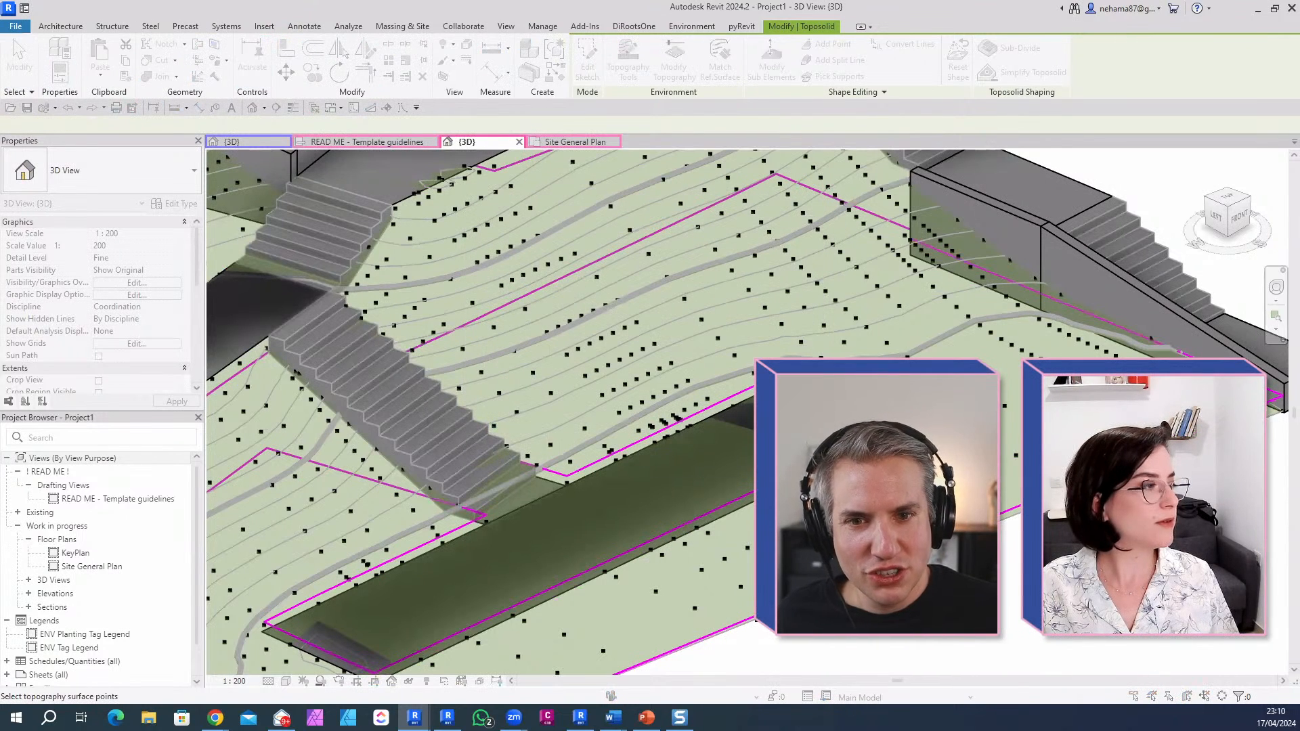
{"action": "left_click", "coordinate": [233, 309]}
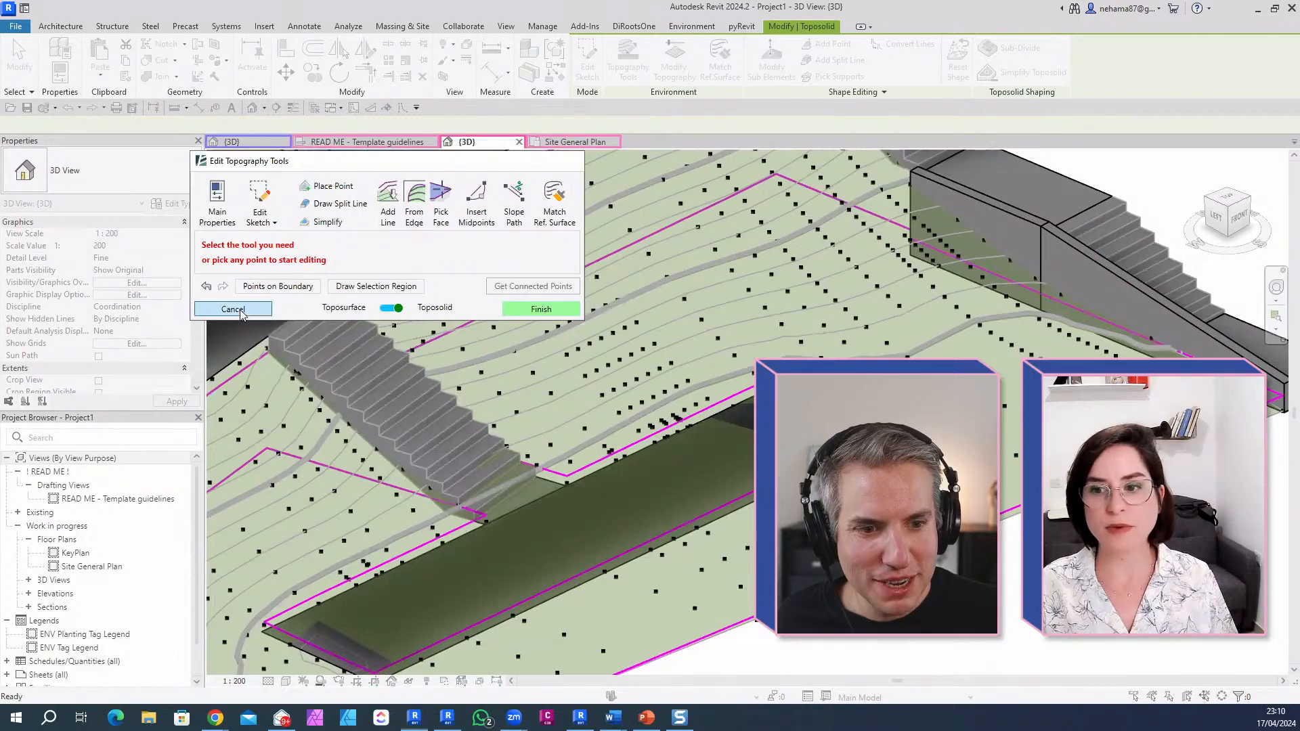
{"action": "scroll", "coordinate": [854, 474], "scroll_direction": "down", "scroll_amount": 6}
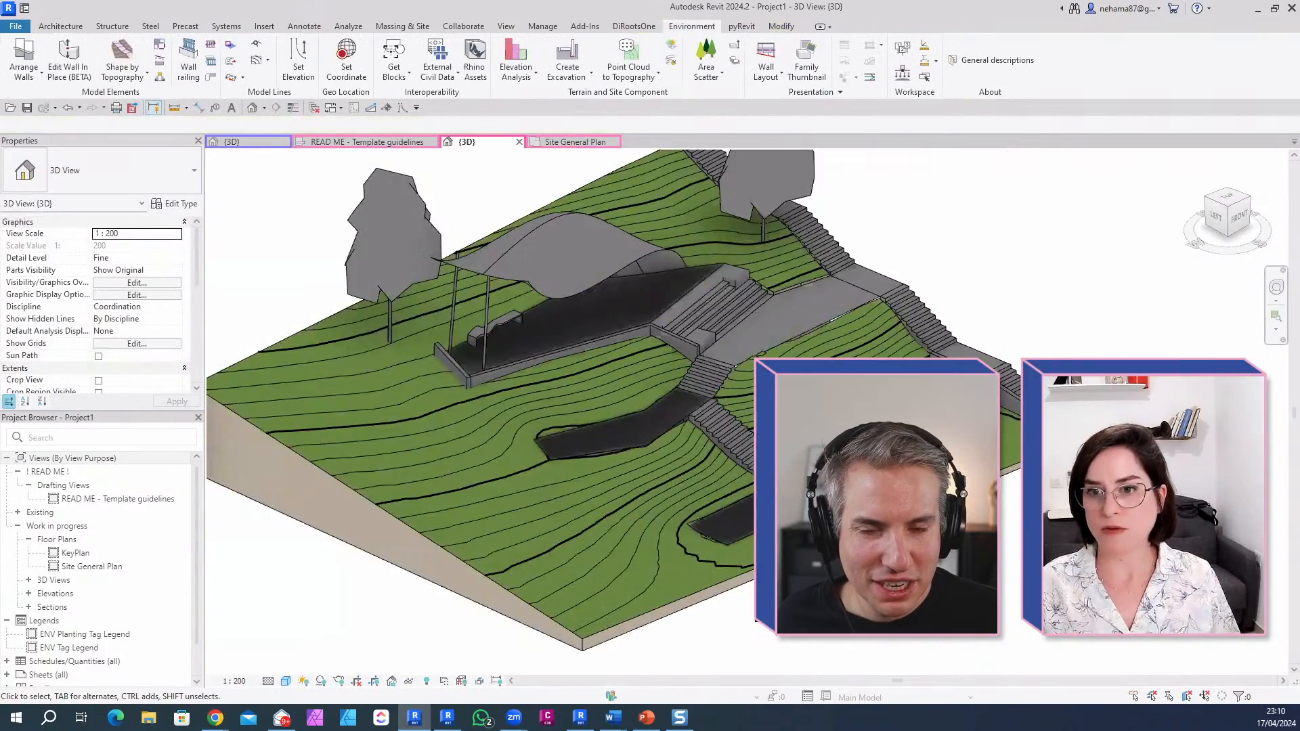
{"action": "middle_click_drag", "start_coordinate": [853, 474], "coordinate": [857, 440], "text": "shift"}
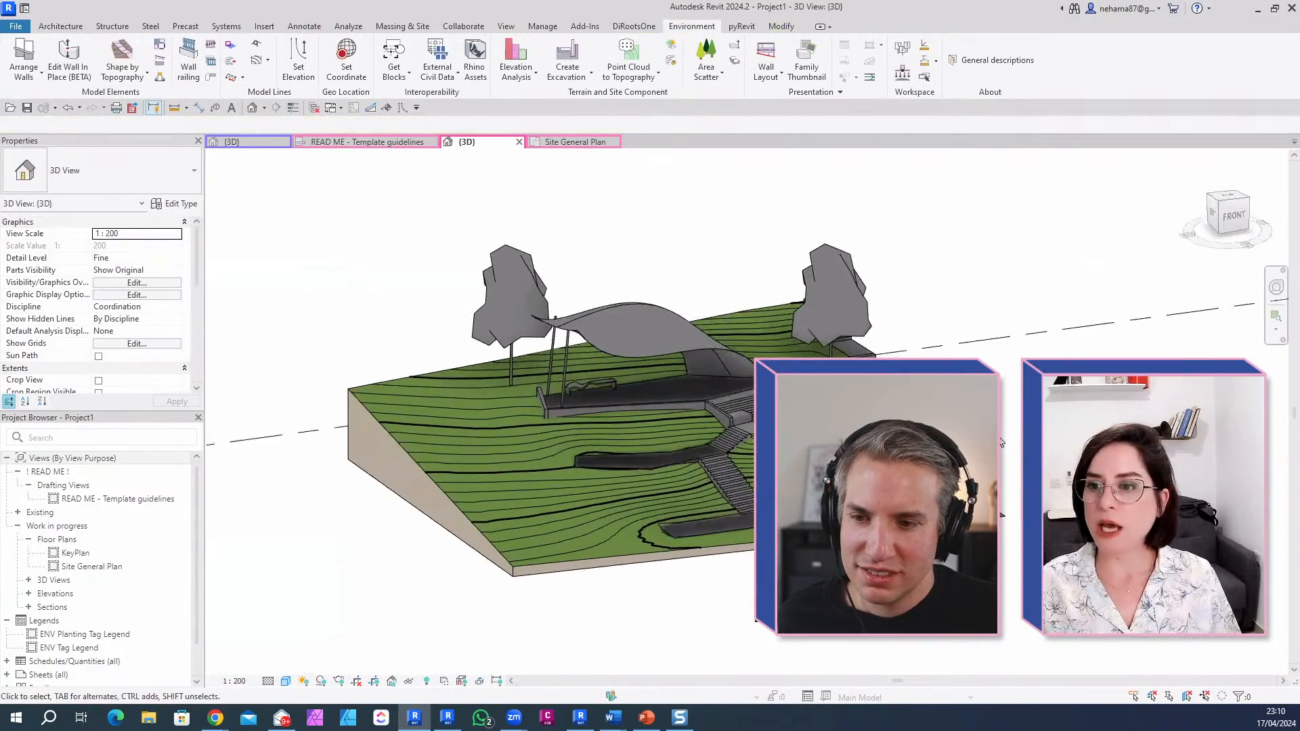
{"action": "scroll", "coordinate": [975, 400], "scroll_direction": "up", "scroll_amount": 2}
{"action": "left_click", "coordinate": [992, 551]}
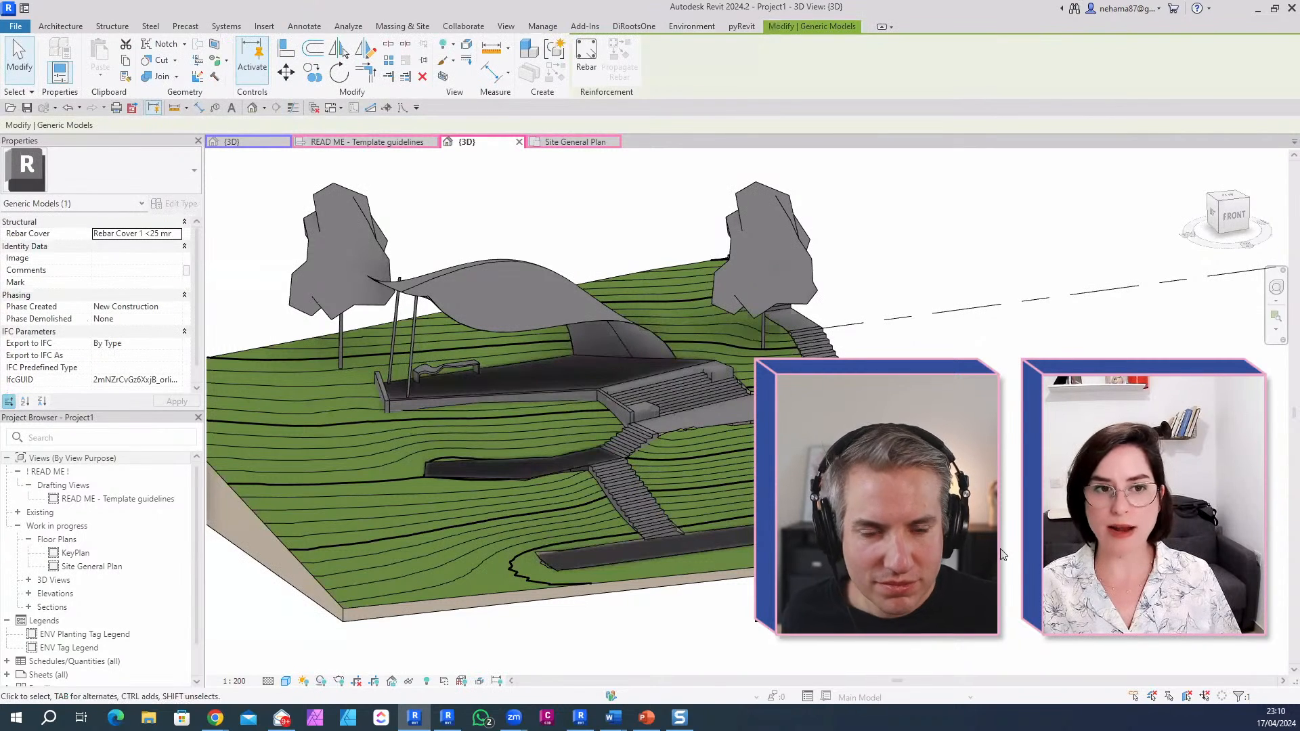
{"action": "middle_click_drag", "start_coordinate": [880, 498], "coordinate": [982, 530]}
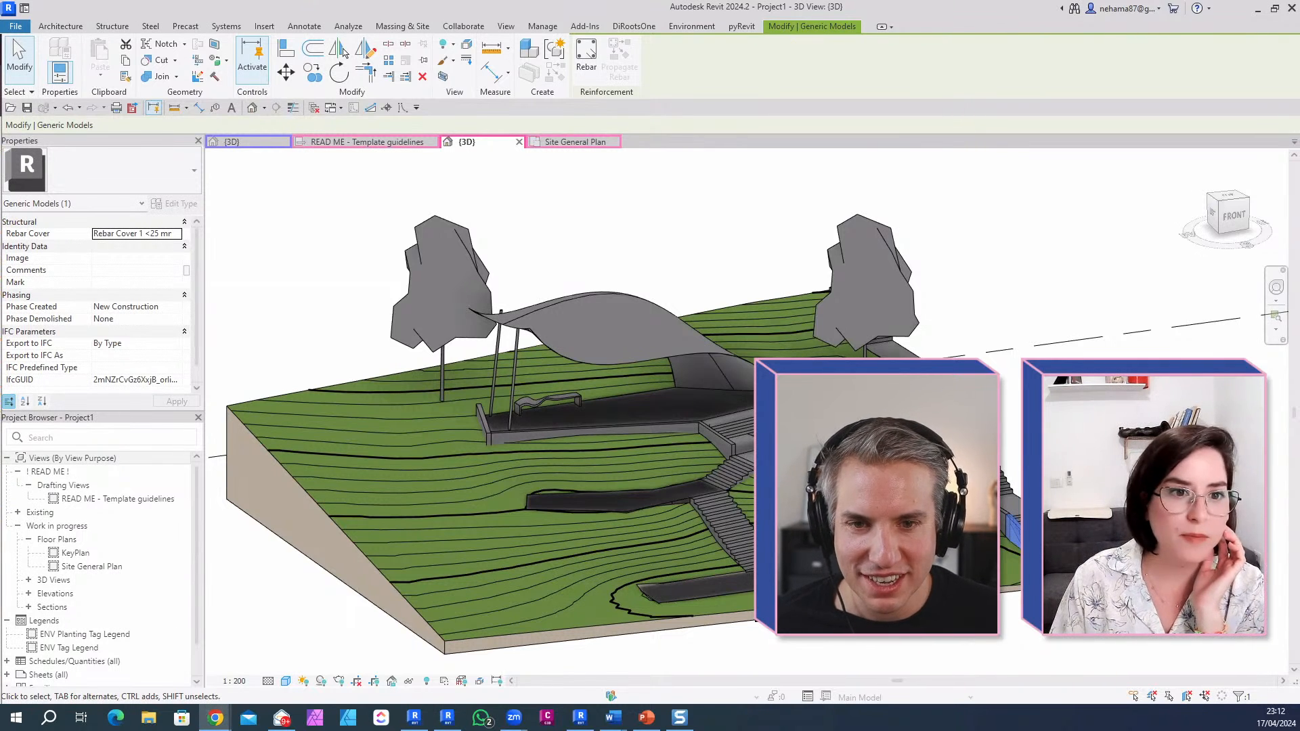
Step: Switch to Chrome and review the educational licensing and course information on Arch-Intelligence's Education page
{"action": "key", "text": "alt+Tab"}
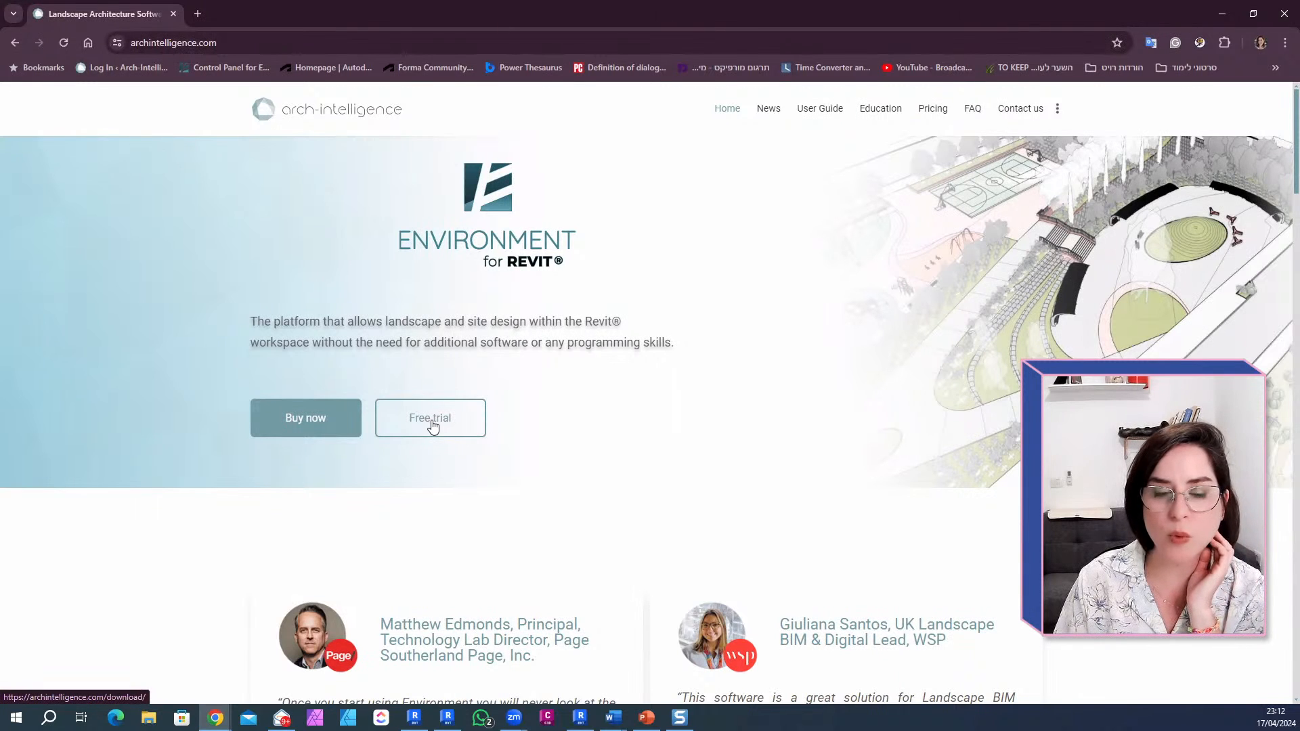
{"action": "left_click", "coordinate": [887, 115]}
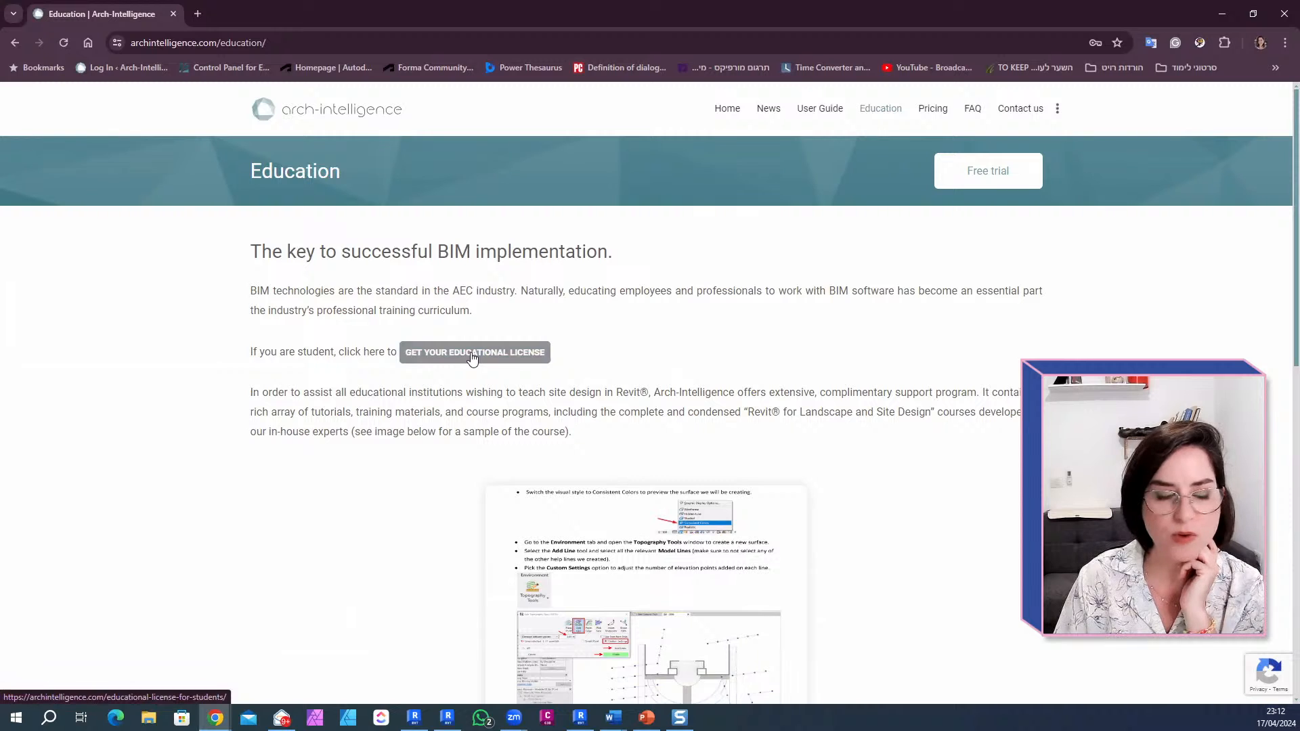
{"action": "scroll", "coordinate": [407, 399], "scroll_direction": "down", "scroll_amount": 5}
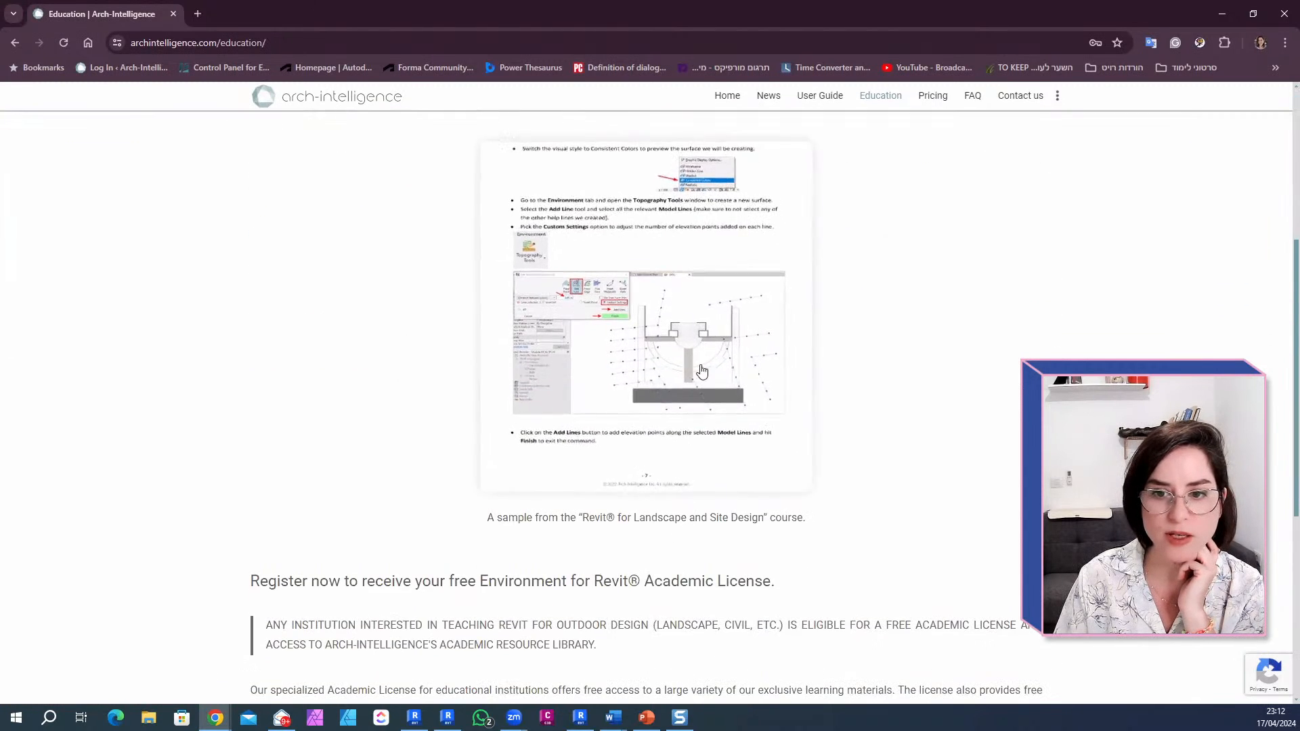
{"action": "scroll", "coordinate": [692, 296], "scroll_direction": "up", "scroll_amount": 1}
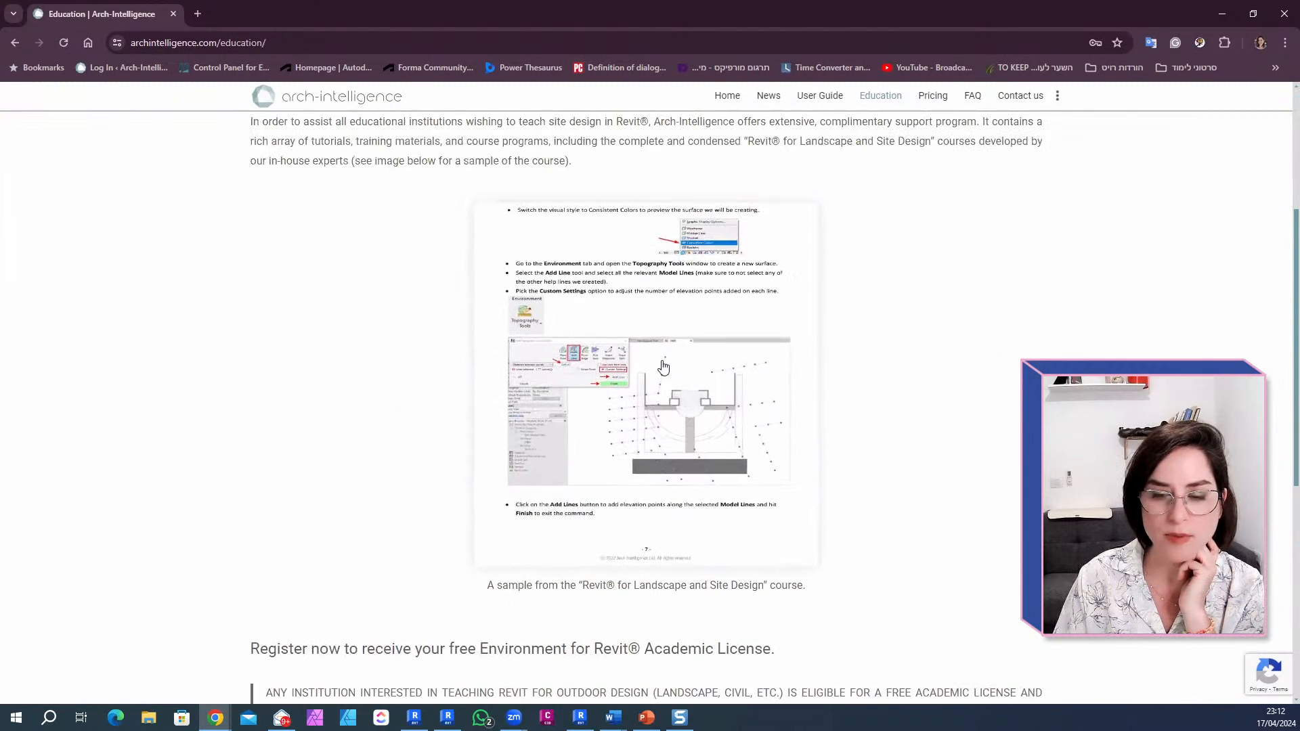
Step: Review the academic license registration section of the Education page and open Arch-Intelligence's Home page
{"action": "scroll", "coordinate": [662, 368], "scroll_direction": "down", "scroll_amount": 7}
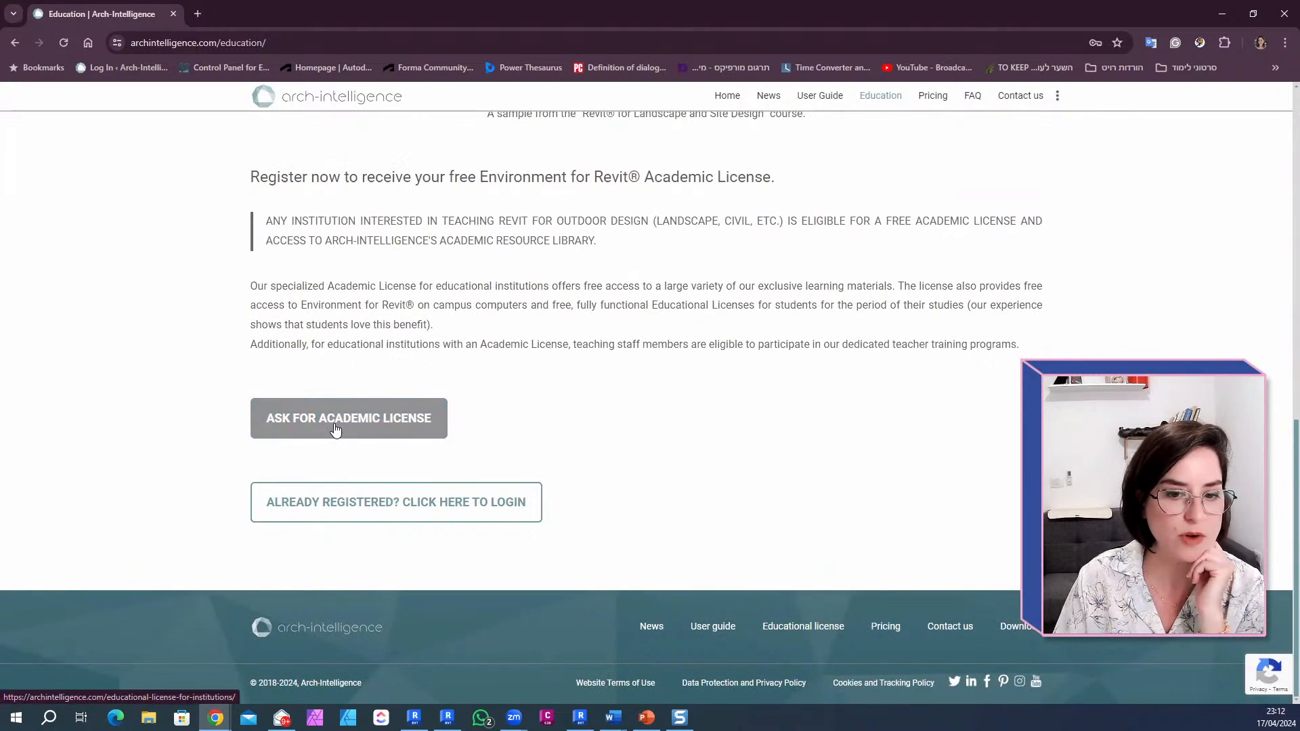
{"action": "scroll", "coordinate": [335, 429], "scroll_direction": "up", "scroll_amount": 10}
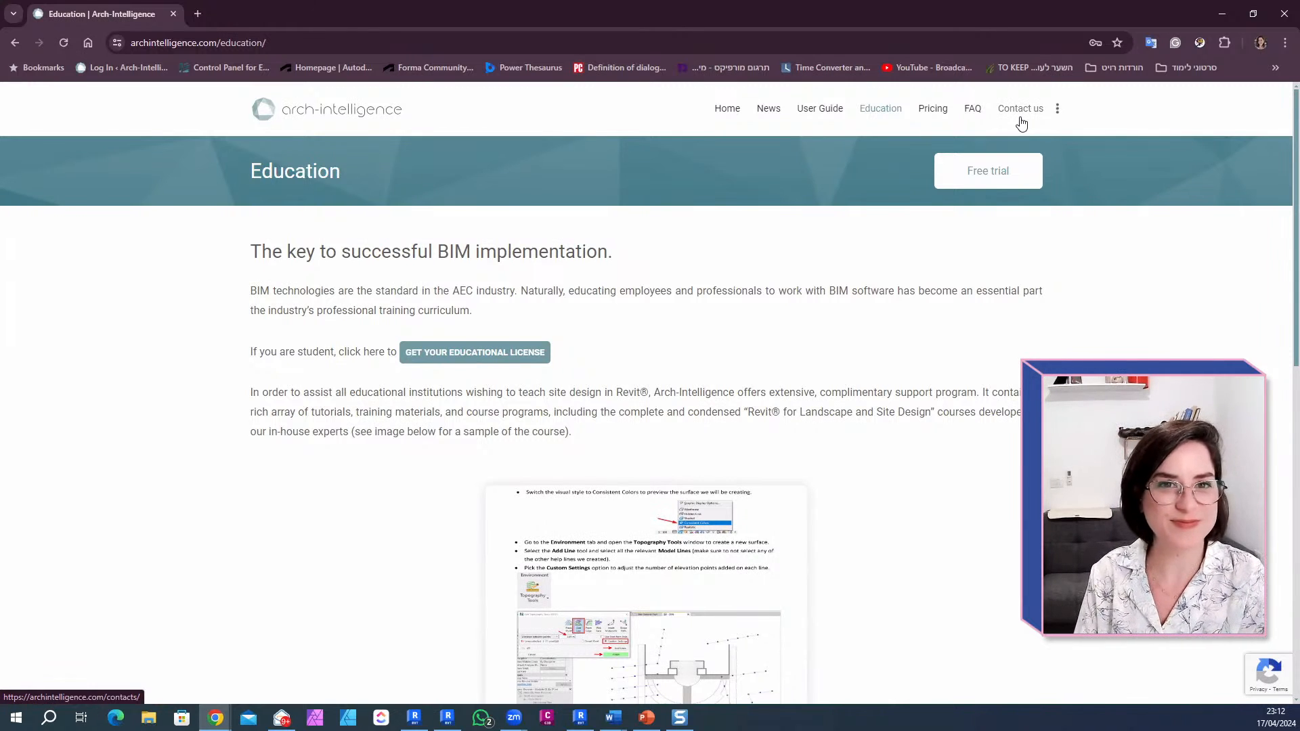
{"action": "left_click", "coordinate": [726, 109]}
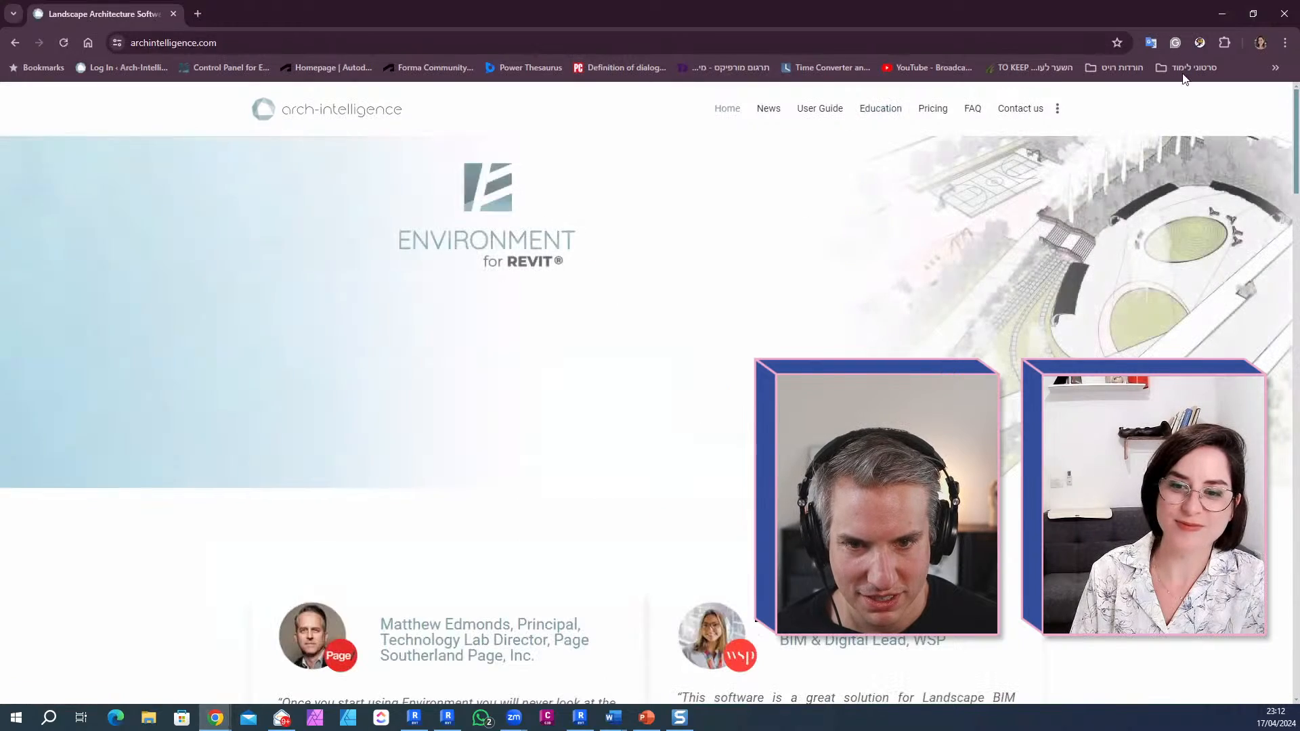
Step: Return to the 3D view in Revit and clear the generic model selection
{"action": "left_click", "coordinate": [1219, 15]}
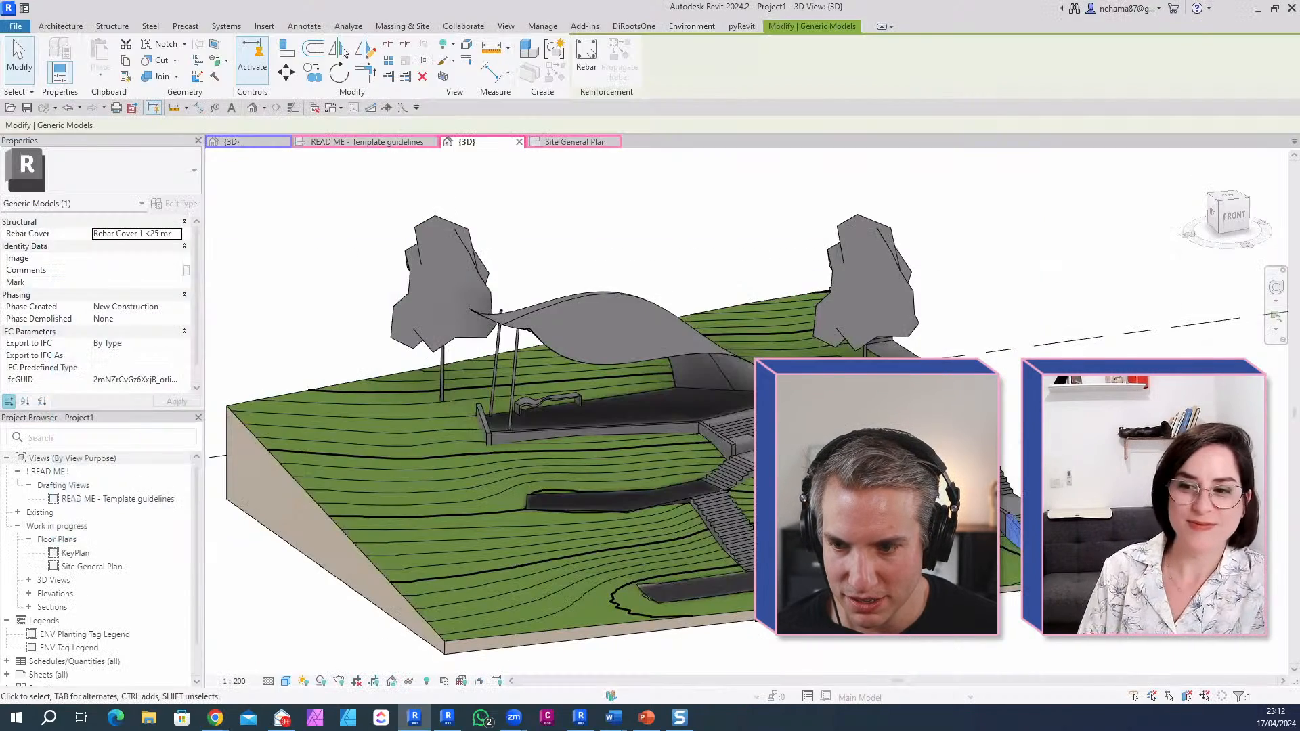
{"action": "key", "text": "Escape"}
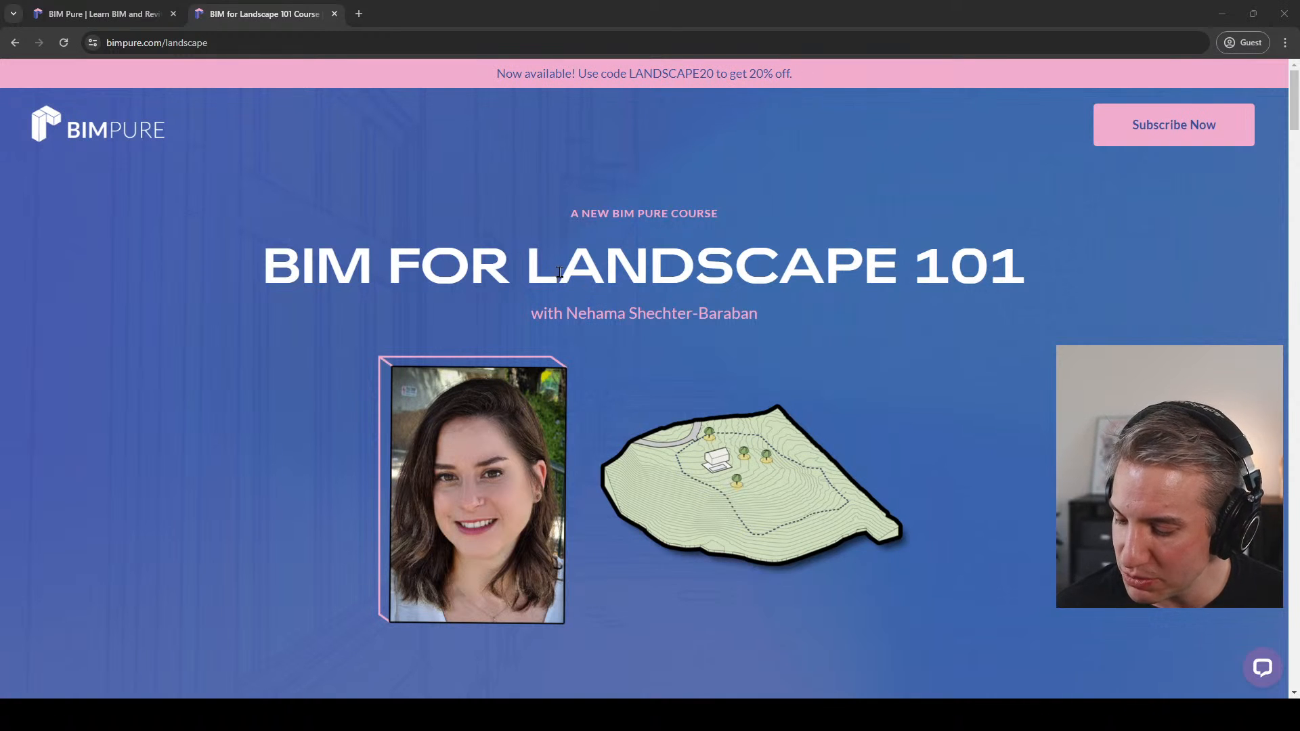
Step: Review BIM Pure's BIM for Landscape 101 page, covering the course info, included courses, live masterclasses and new content, and return to its header
{"action": "scroll", "coordinate": [720, 372], "scroll_direction": "down", "scroll_amount": 4}
{"action": "scroll", "coordinate": [720, 354], "scroll_direction": "up", "scroll_amount": 4}
{"action": "scroll", "coordinate": [677, 359], "scroll_direction": "down", "scroll_amount": 7}
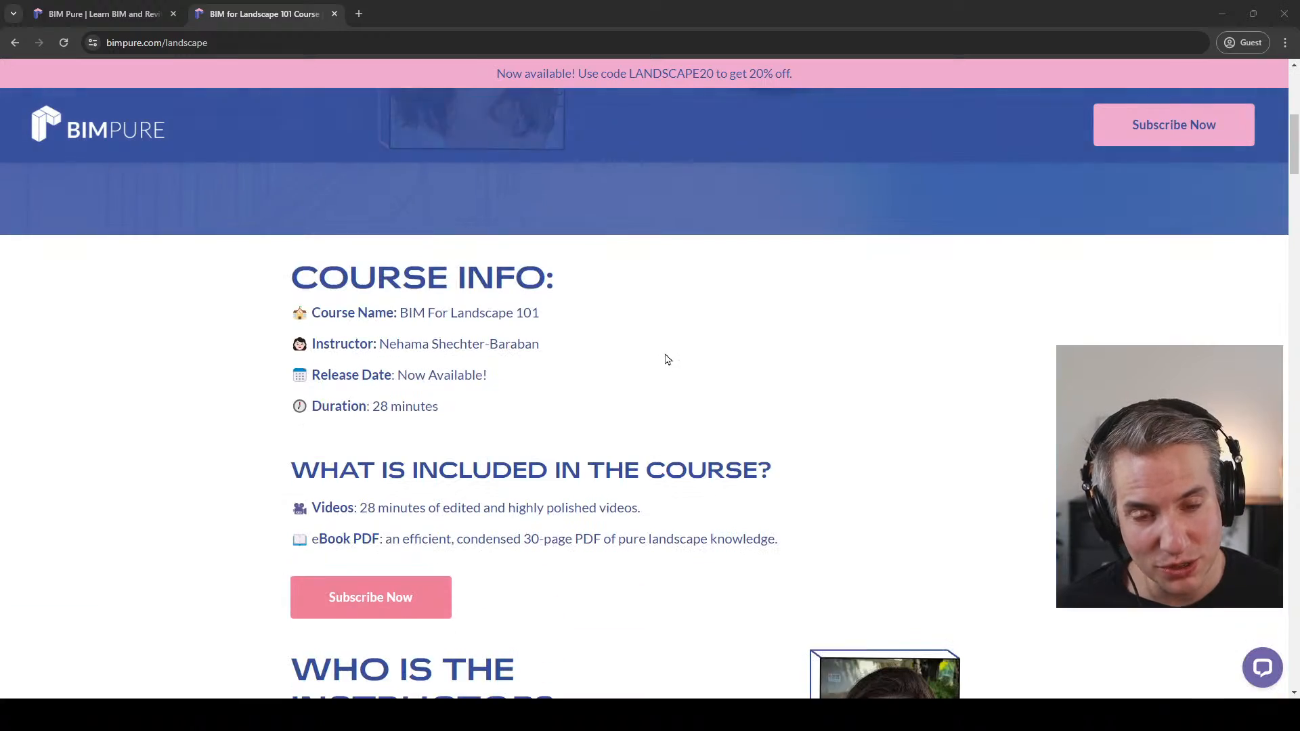
{"action": "scroll", "coordinate": [654, 374], "scroll_direction": "down", "scroll_amount": 15}
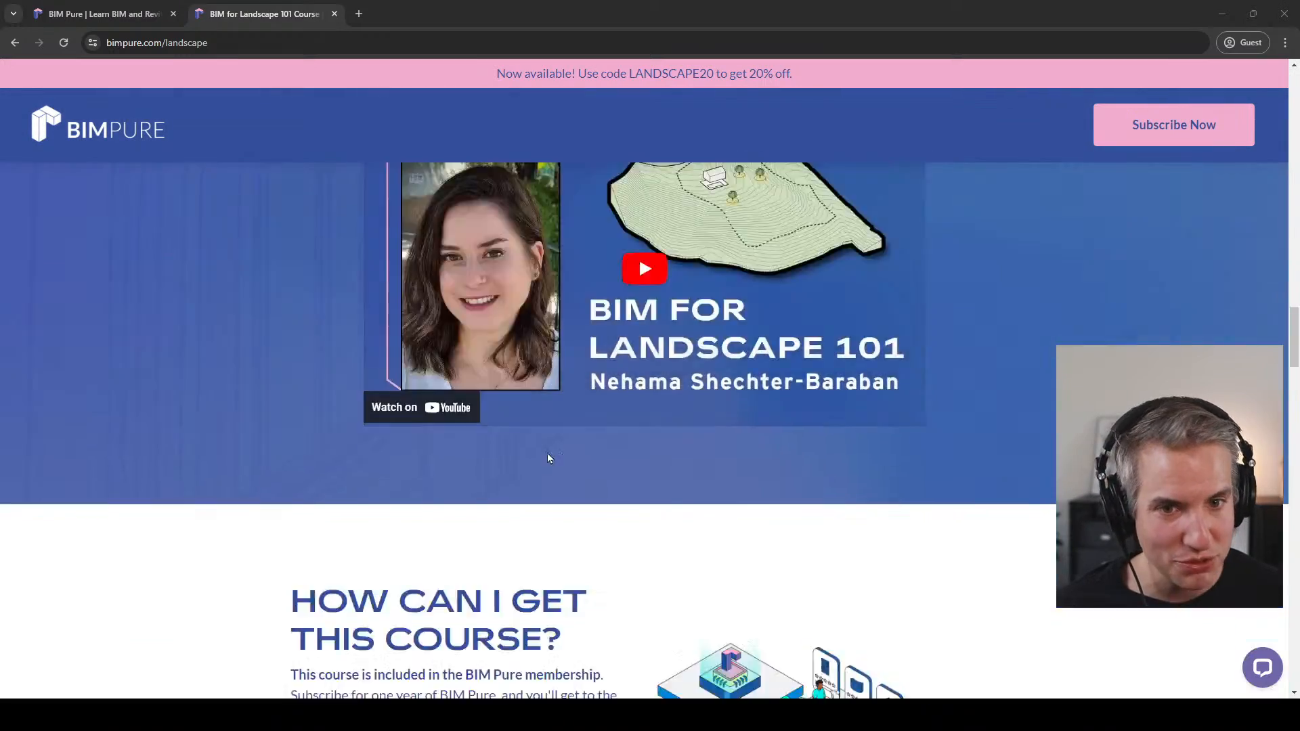
{"action": "scroll", "coordinate": [549, 459], "scroll_direction": "down", "scroll_amount": 15}
{"action": "scroll", "coordinate": [474, 450], "scroll_direction": "up", "scroll_amount": 3}
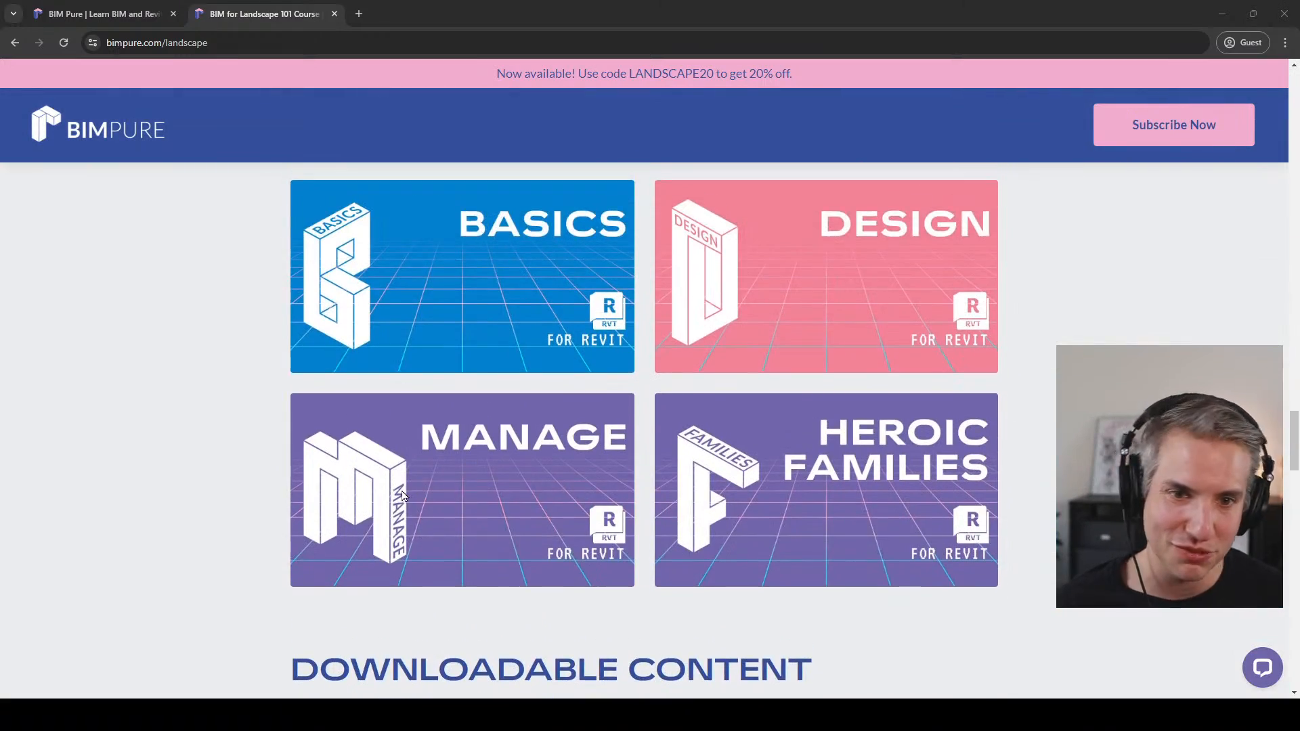
{"action": "scroll", "coordinate": [402, 495], "scroll_direction": "down", "scroll_amount": 12}
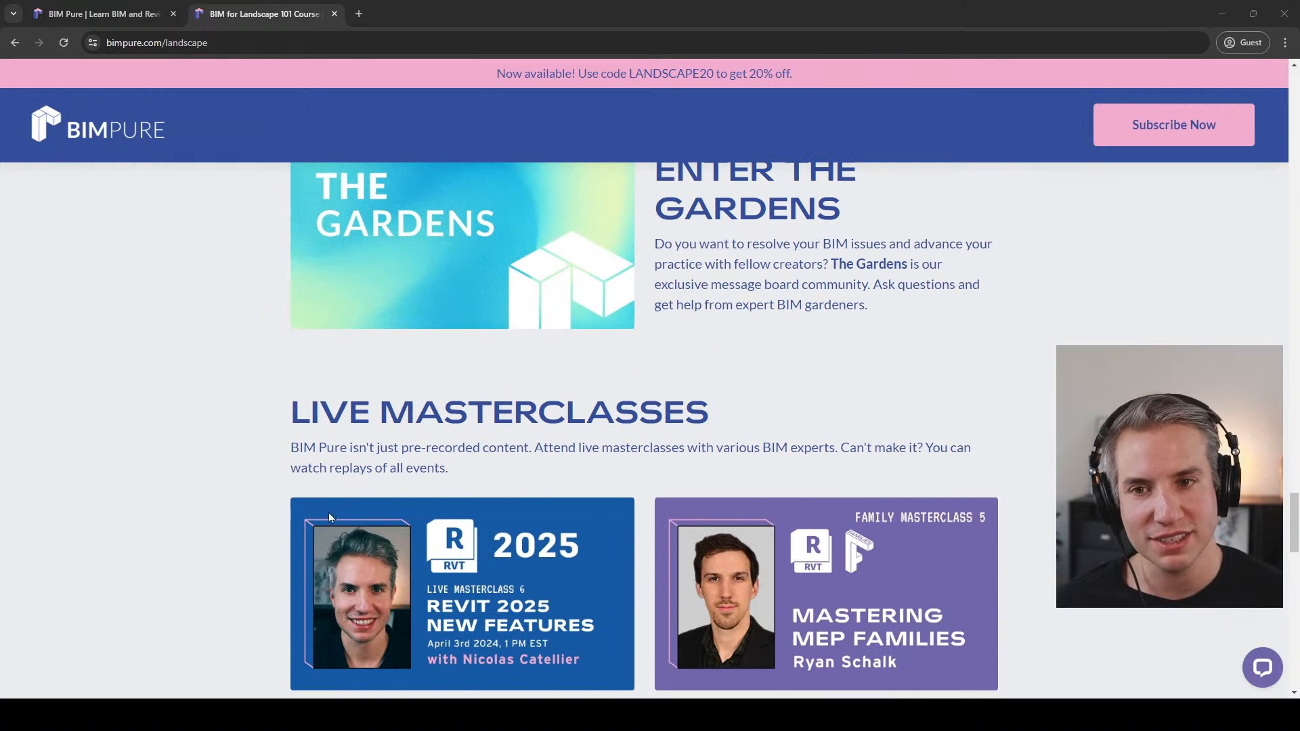
{"action": "scroll", "coordinate": [241, 455], "scroll_direction": "down", "scroll_amount": 6}
{"action": "scroll", "coordinate": [245, 461], "scroll_direction": "down", "scroll_amount": 5}
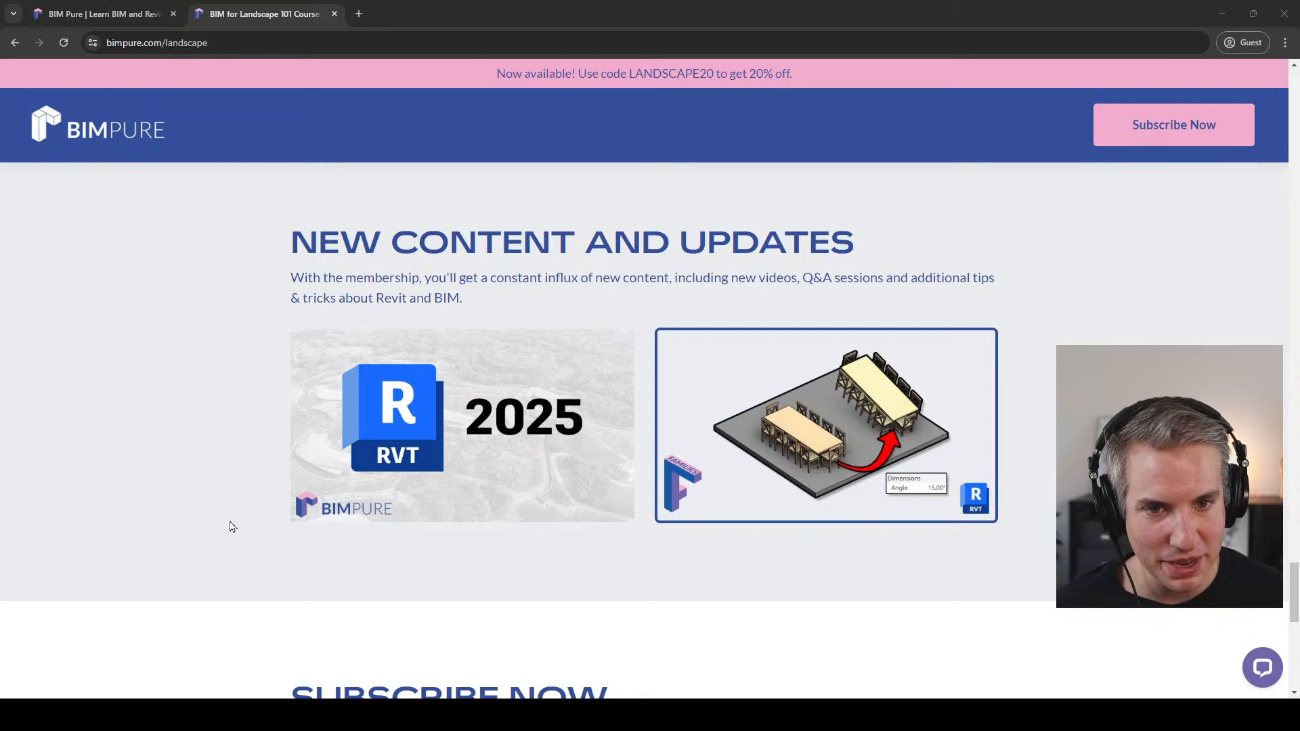
{"action": "scroll", "coordinate": [232, 527], "scroll_direction": "up", "scroll_amount": 20}
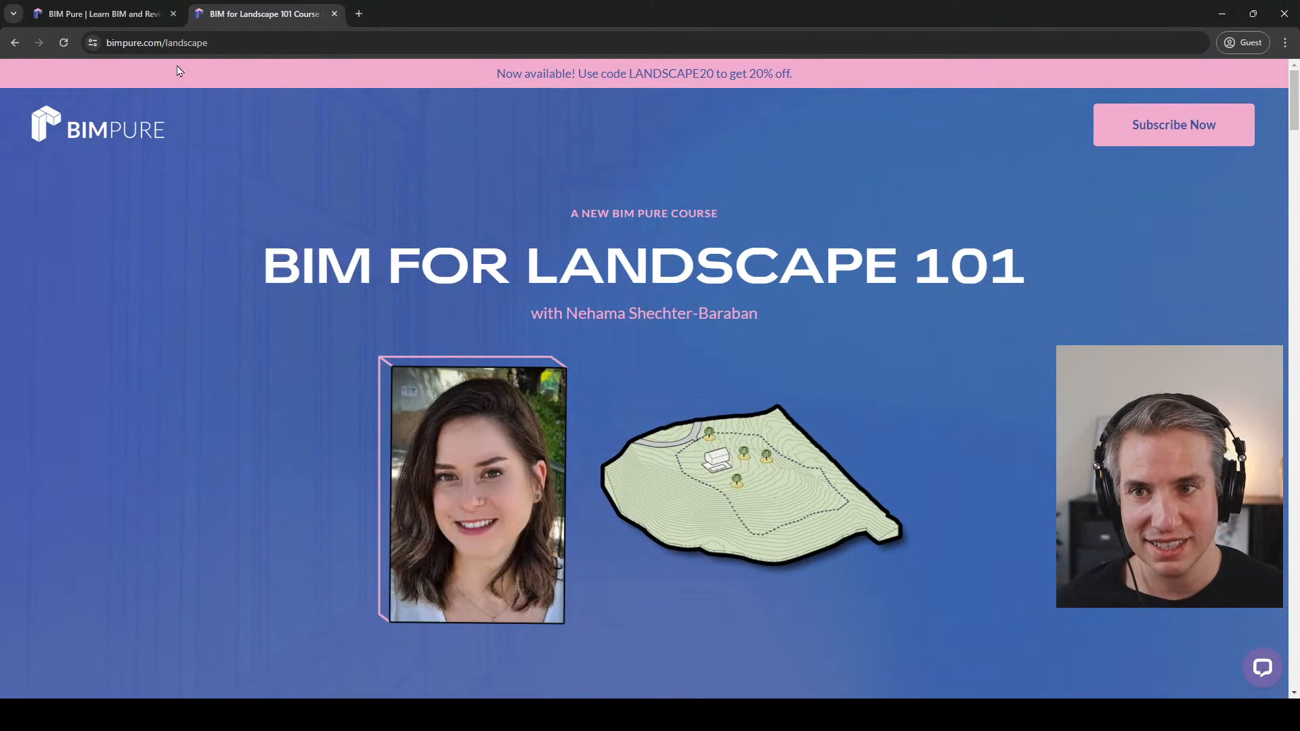